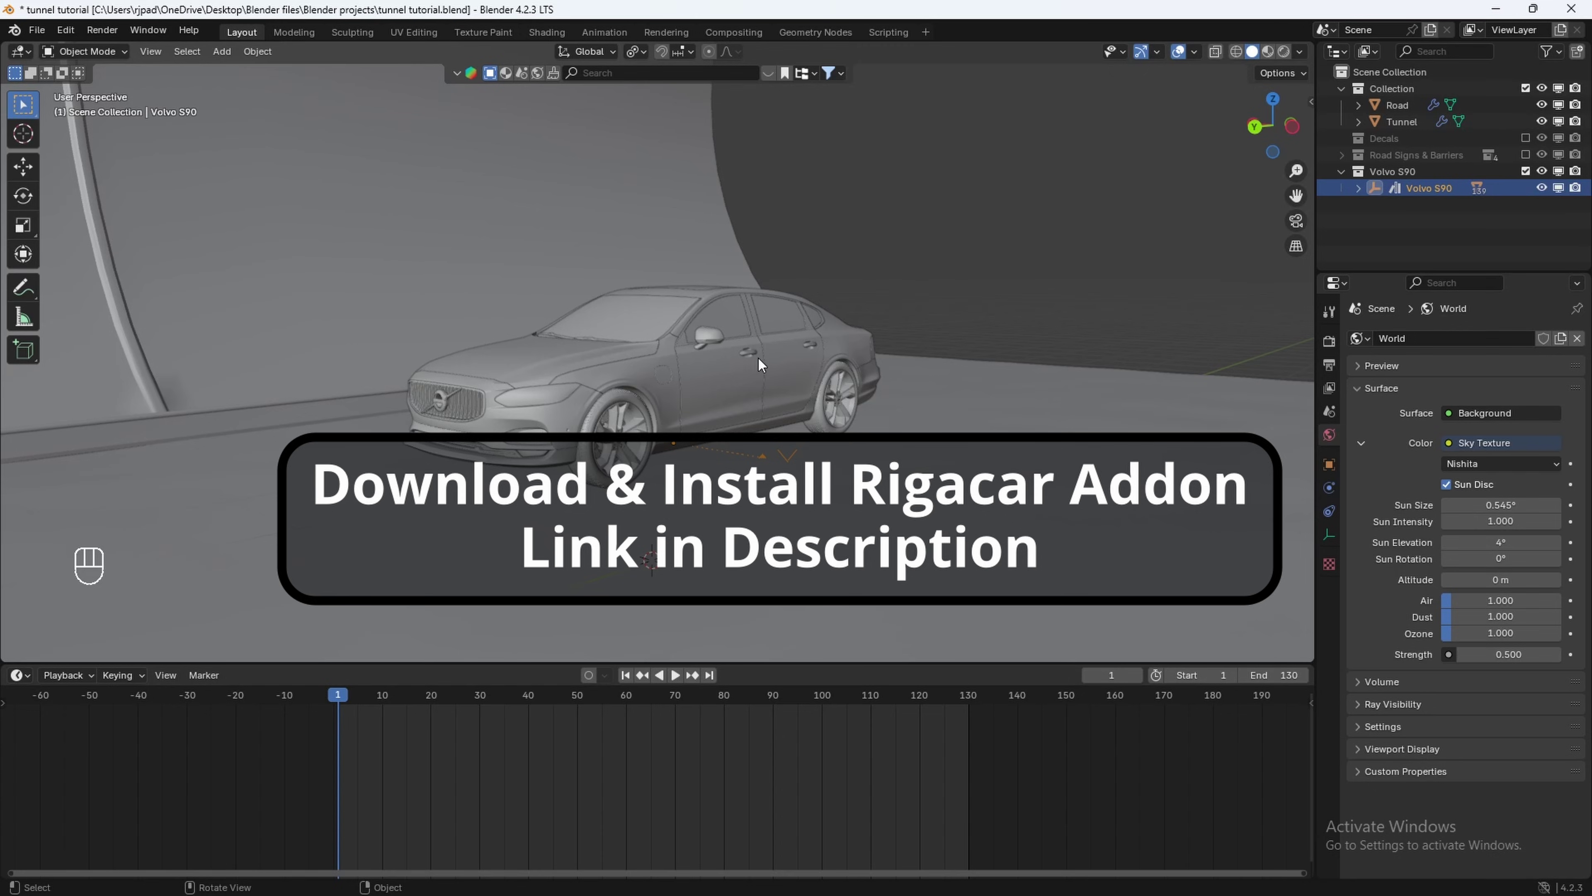
Search the add-on preferences for "riga" and check that Rigacar (Generates Car Rig) is enabled.
left_click(66, 31)
left_click(109, 239)
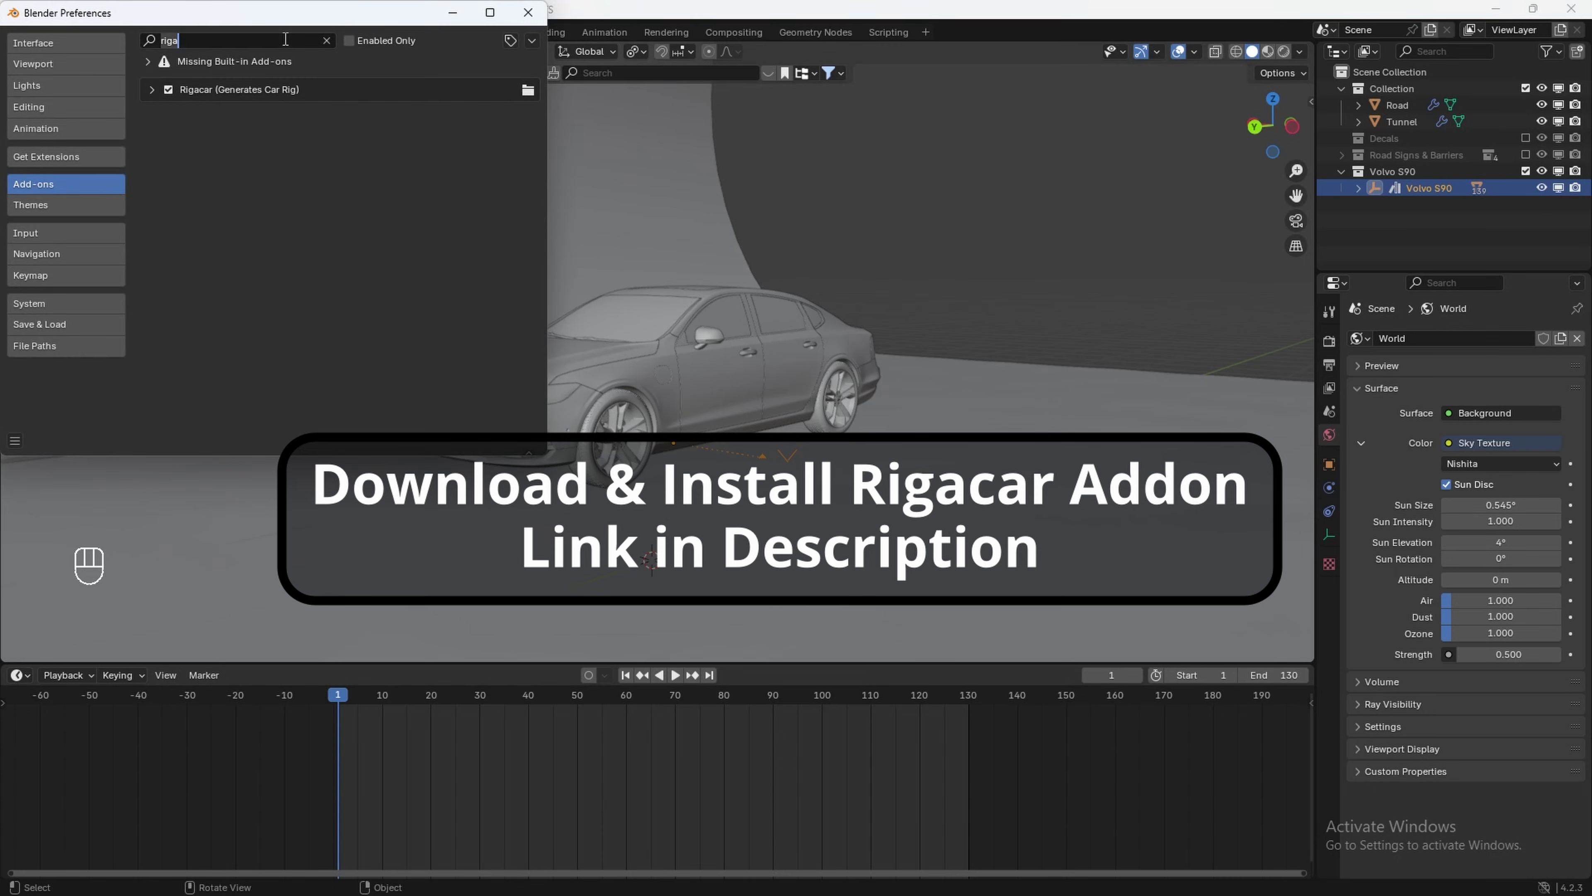
key("BackSpace")
type("riga")
key("Return")
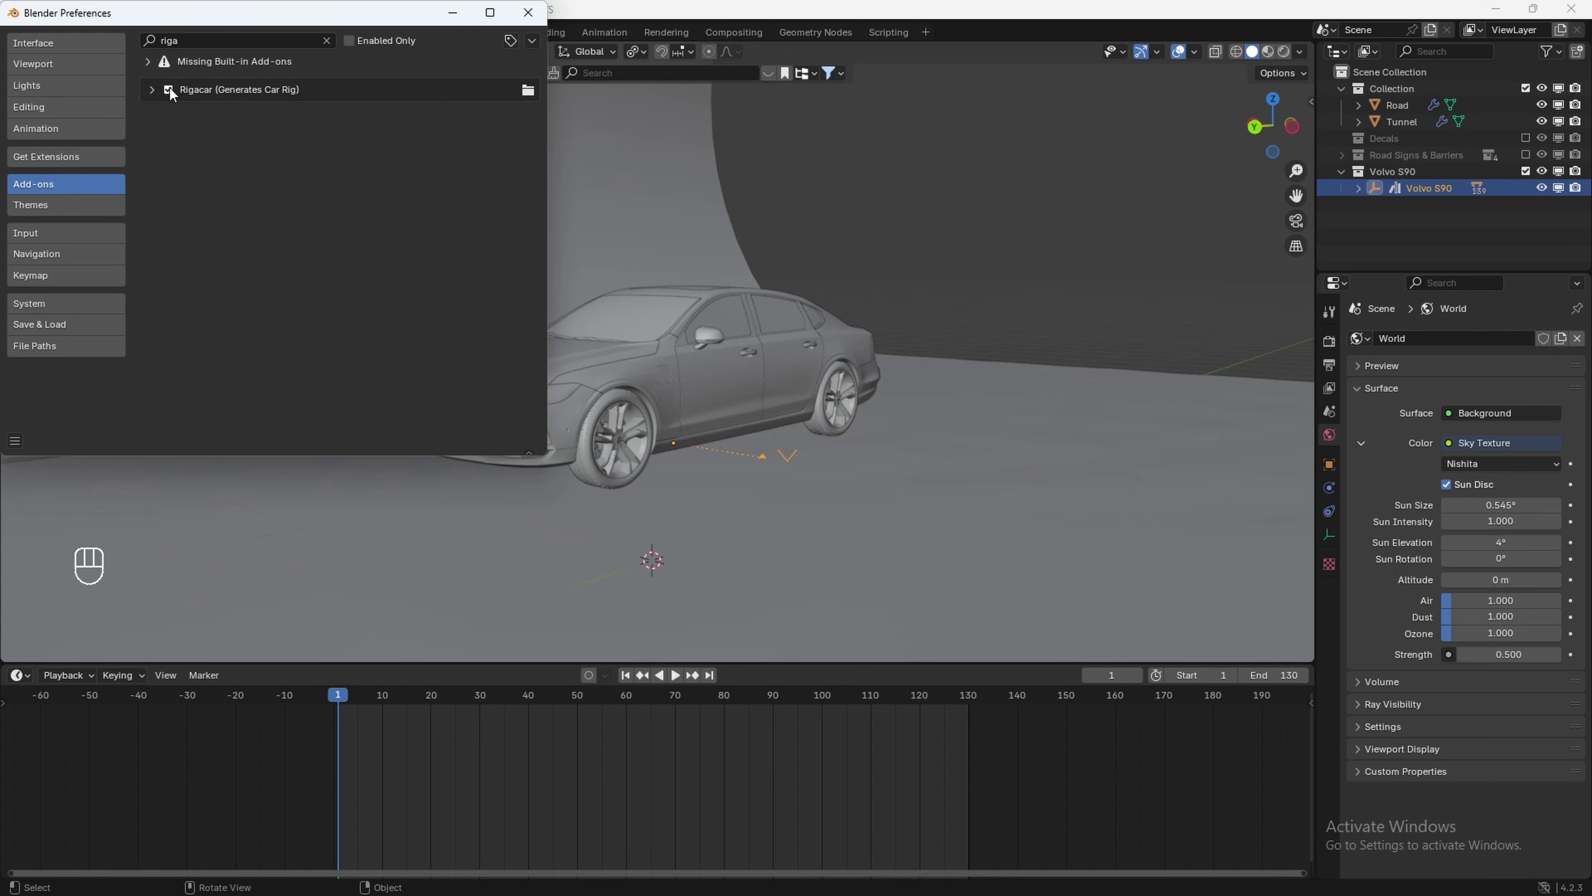
left_click(528, 12)
Exclude the collection containing the road and tunnel from the view layer so only the car is shown.
middle_click_drag(843, 351, 590, 361)
scroll(590, 361, "down", 12)
middle_click_drag(724, 299, 722, 341, "shift")
middle_click_drag(721, 342, 693, 339)
scroll(693, 339, "up", 2)
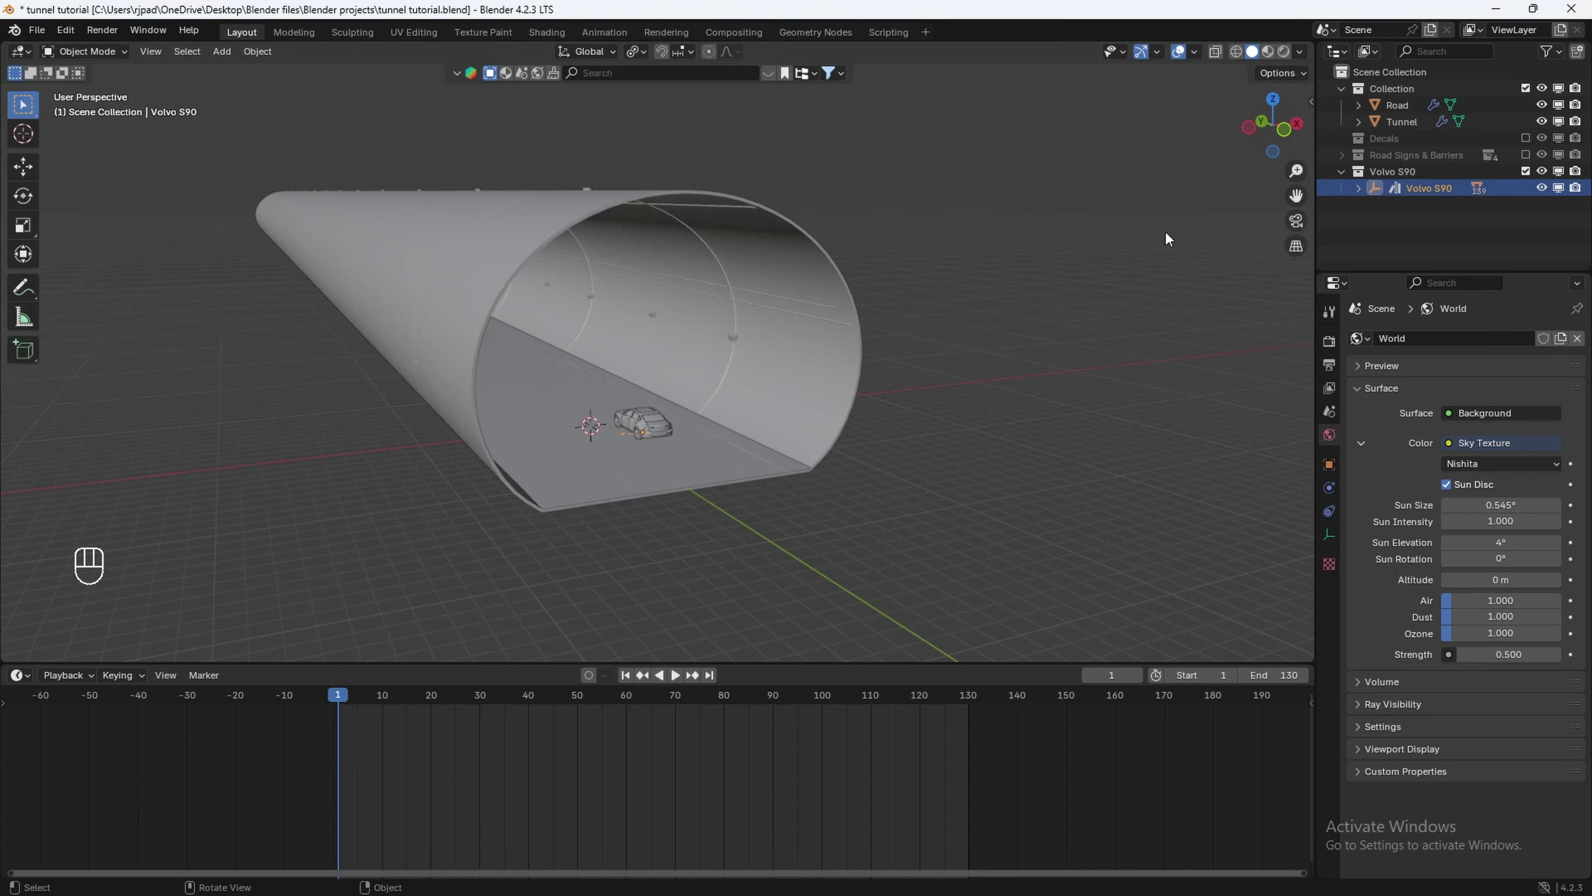
left_click(1525, 90)
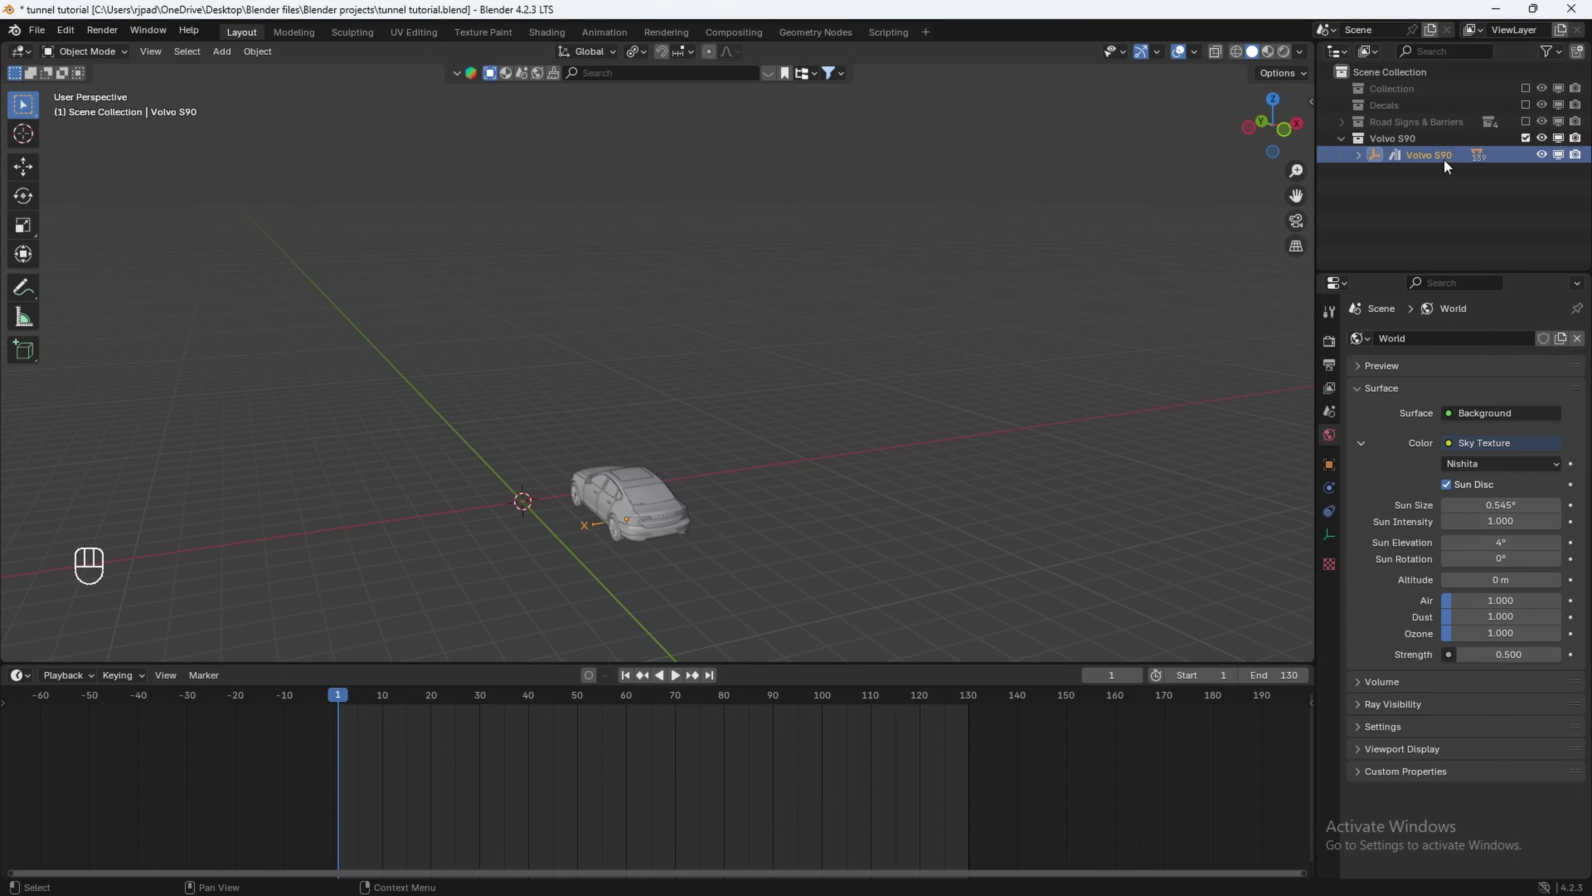
Set the Volvo S90 parent empty's X, Y and Z location to 0 m, placing the car at the world origin.
key("KP_Decimal")
scroll(872, 427, "down", 9)
middle_click_drag(727, 418, 878, 371)
key("n")
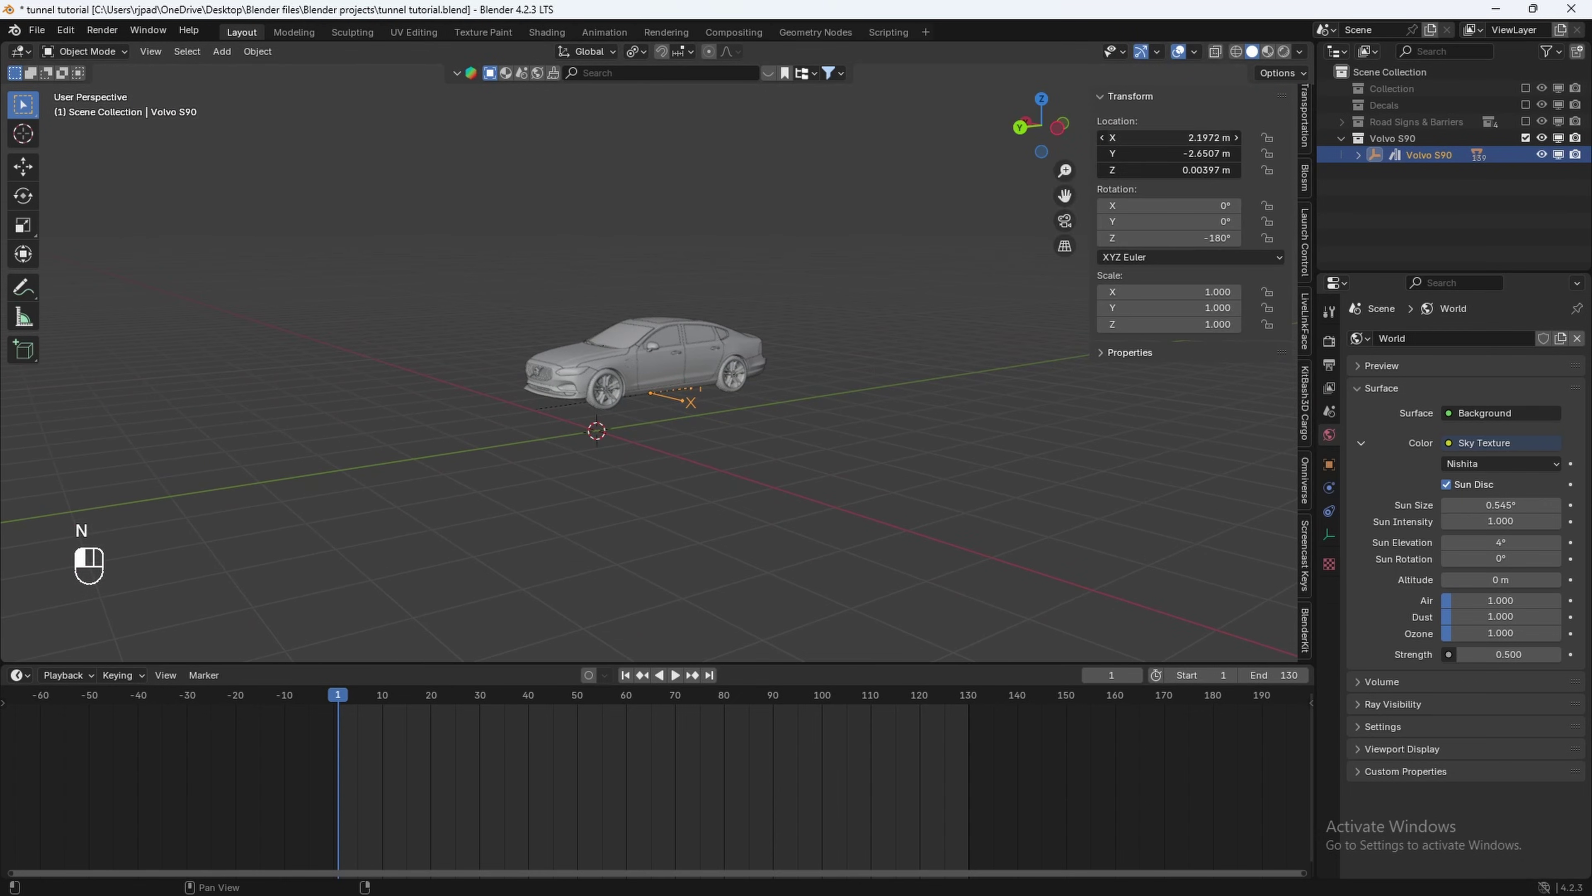
left_click(1176, 137)
type("0")
key("Return")
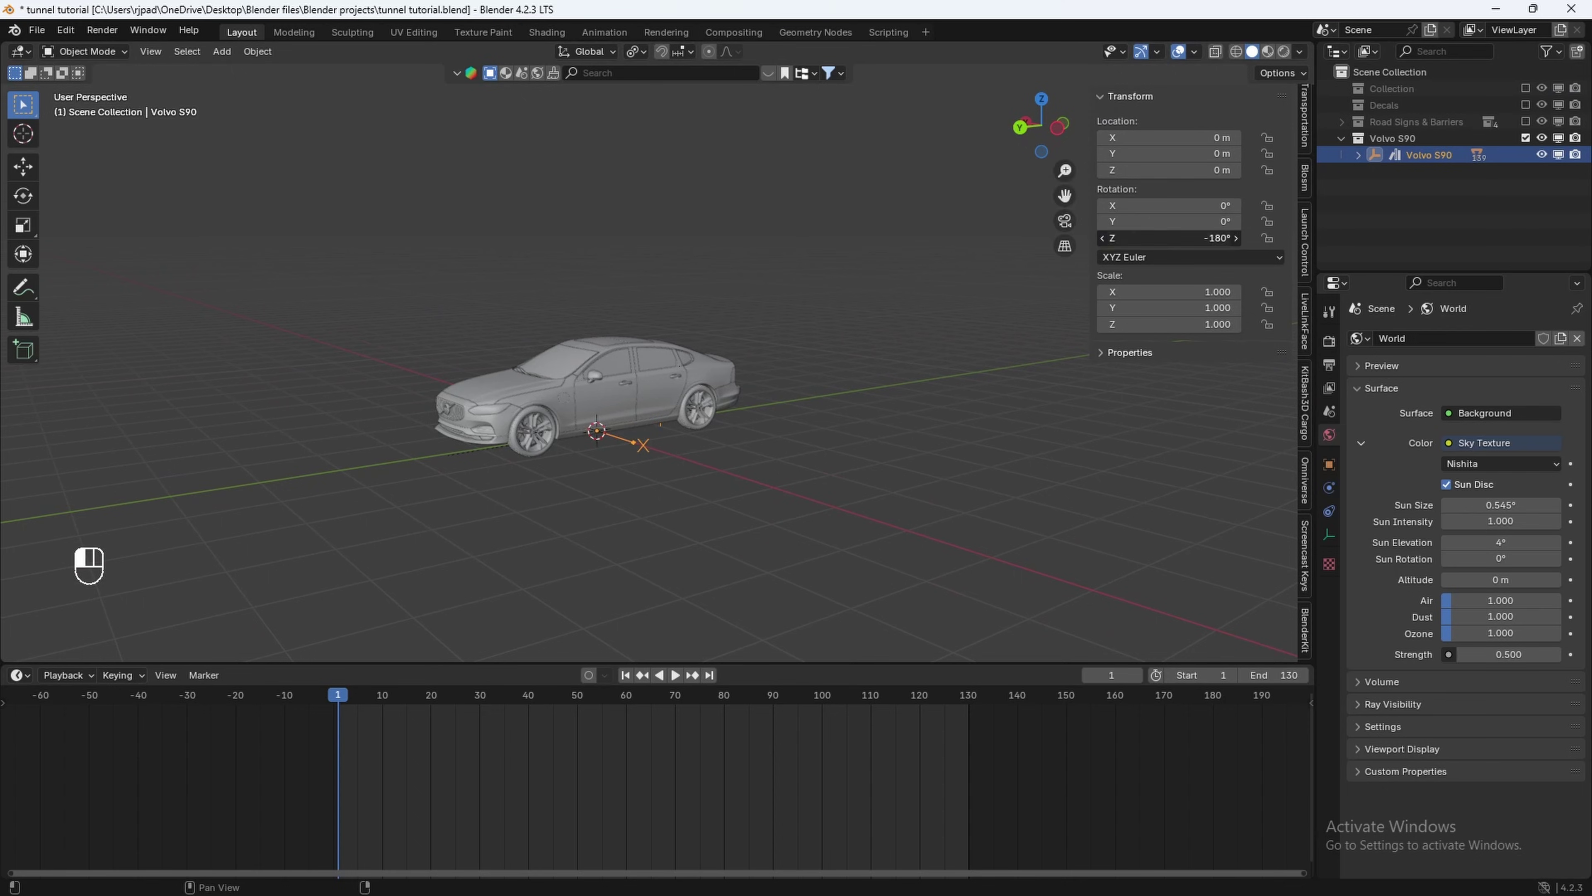
left_click(913, 297)
key("n")
Examine the car's alignment with the world axes from the front view and around its sides.
middle_click_drag(695, 486, 551, 524)
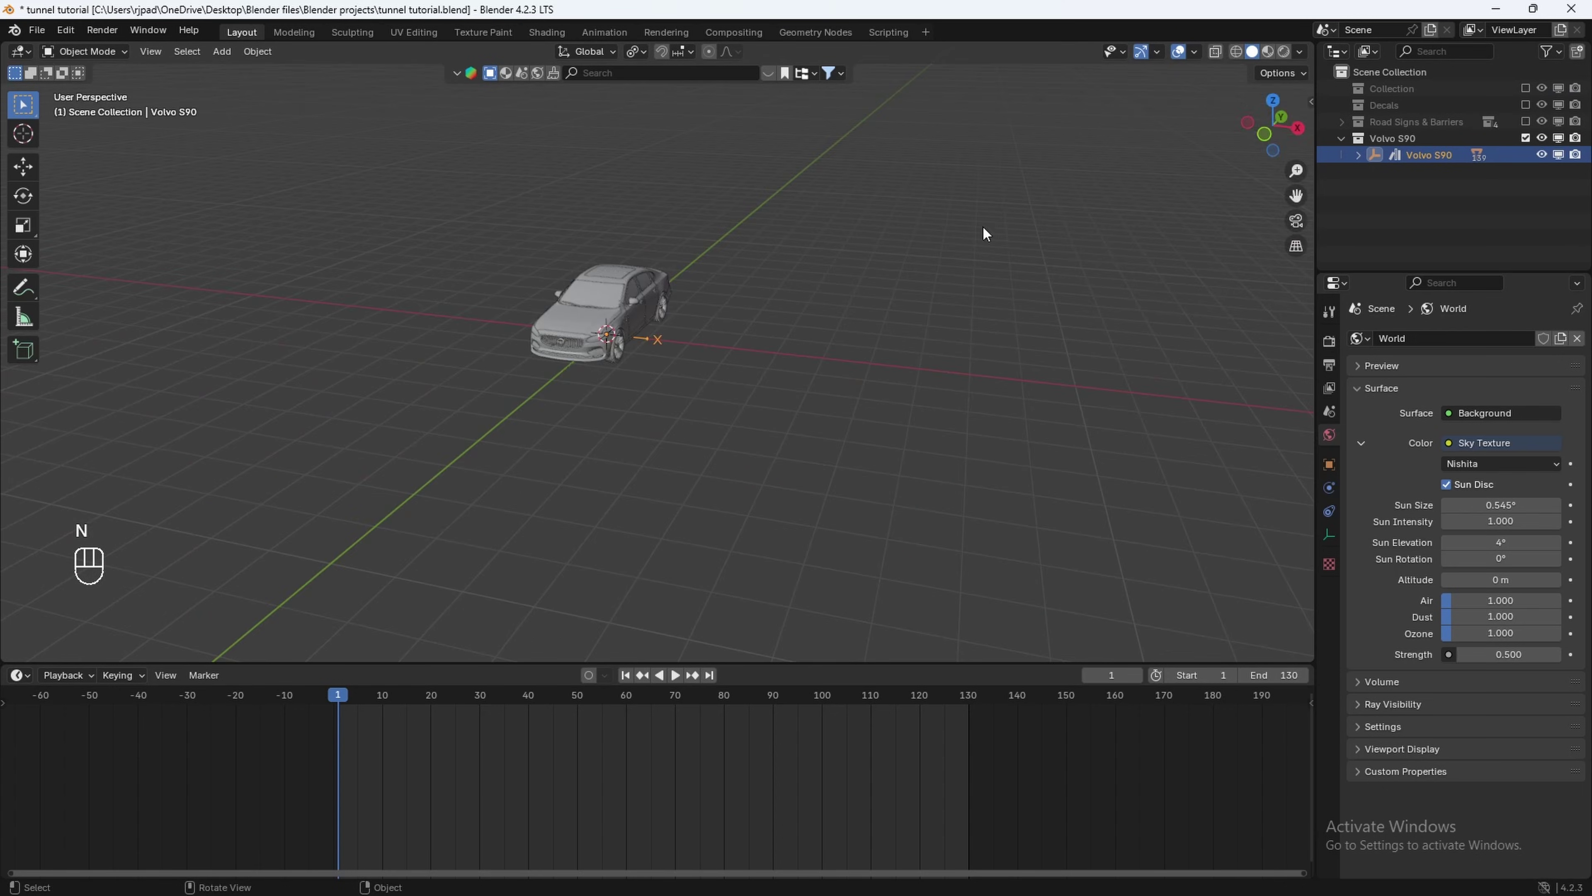
left_click(1263, 130)
scroll(627, 389, "up", 4)
middle_click_drag(531, 426, 741, 415, "shift")
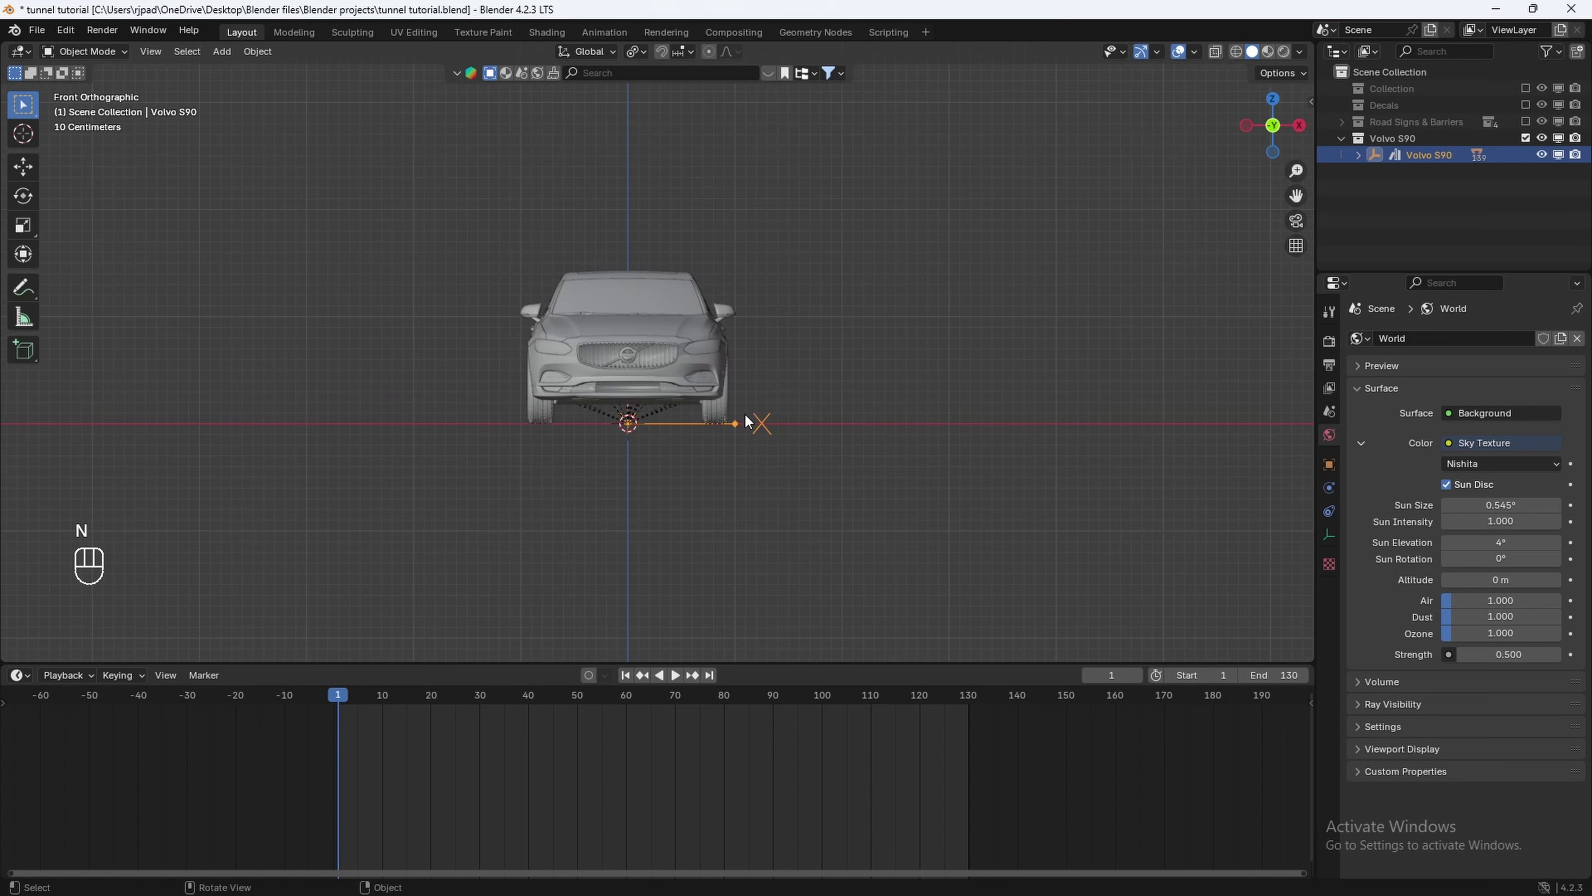
middle_click_drag(768, 341, 735, 421, "shift")
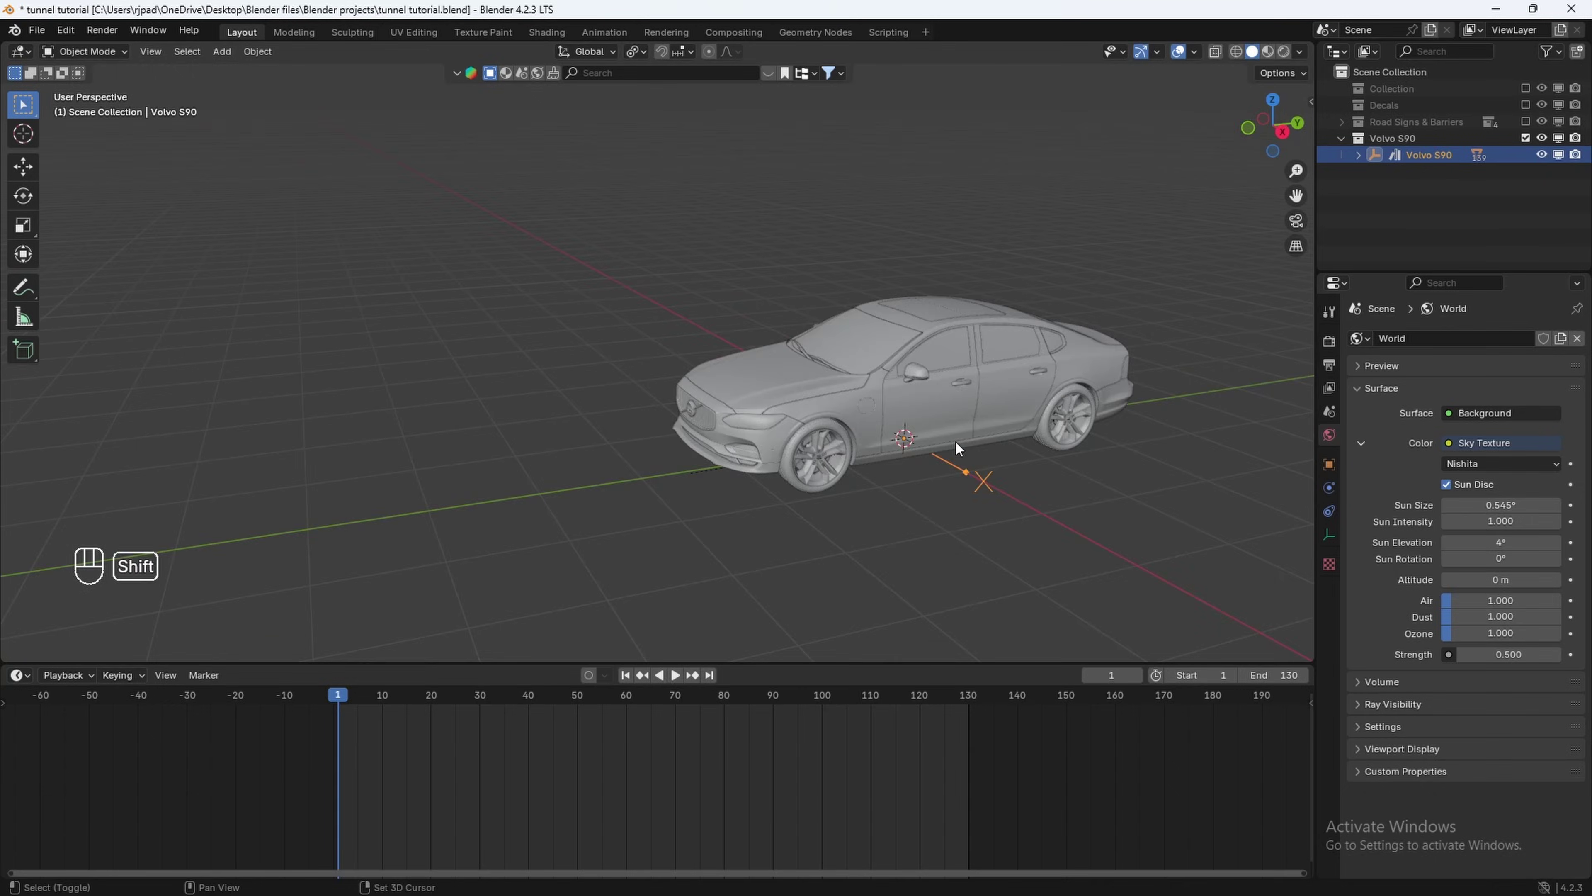
middle_click_drag(955, 441, 872, 459, "shift")
middle_click_drag(872, 459, 752, 461)
scroll(781, 461, "up", 3)
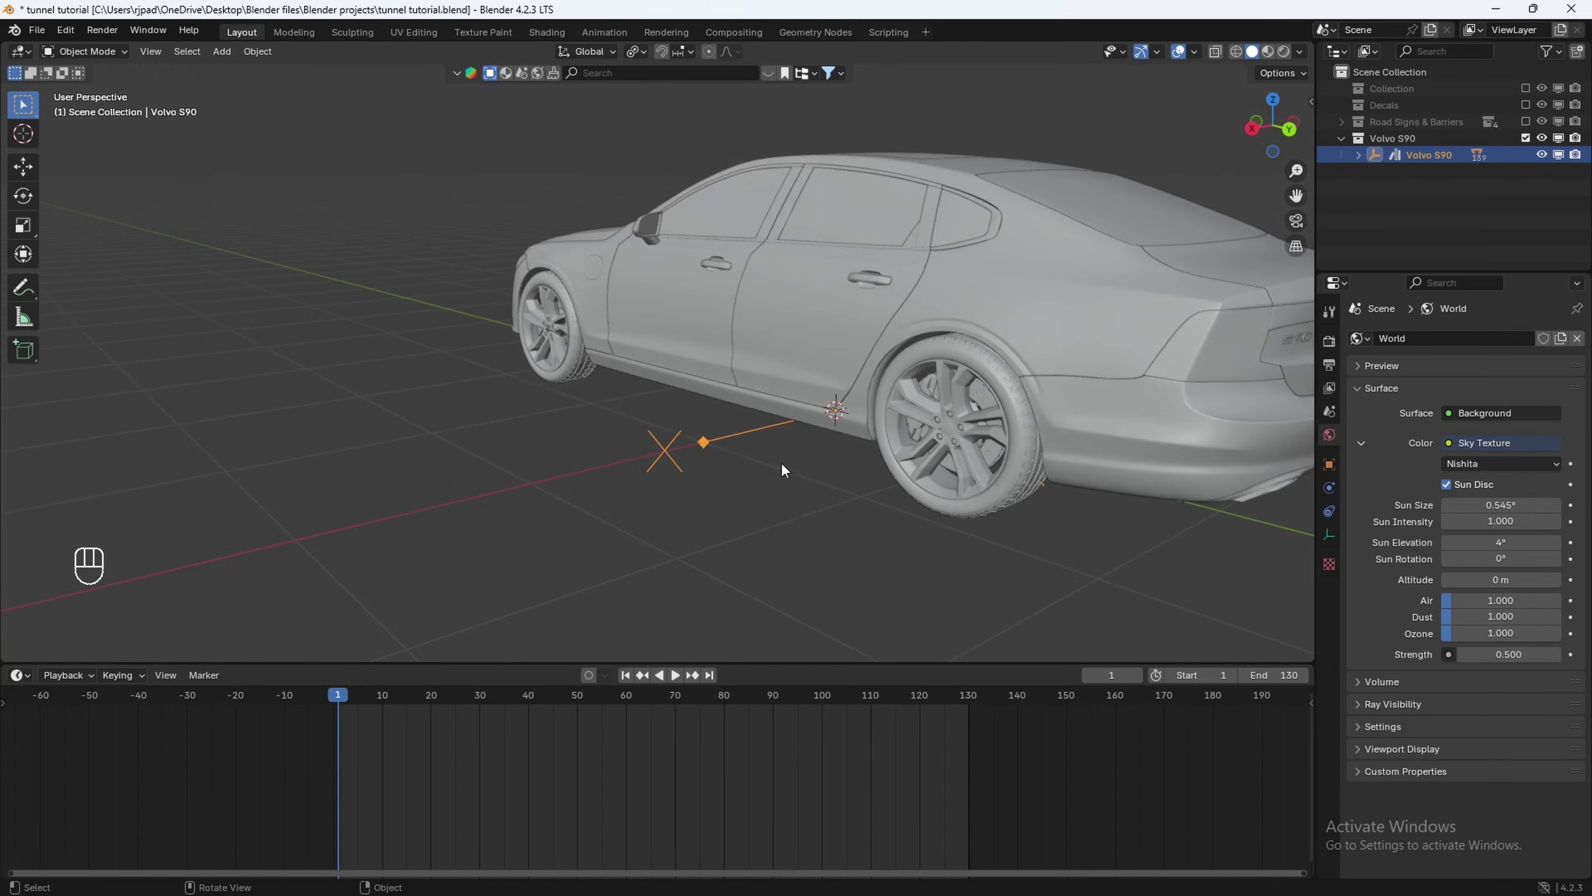
middle_click_drag(781, 462, 867, 445)
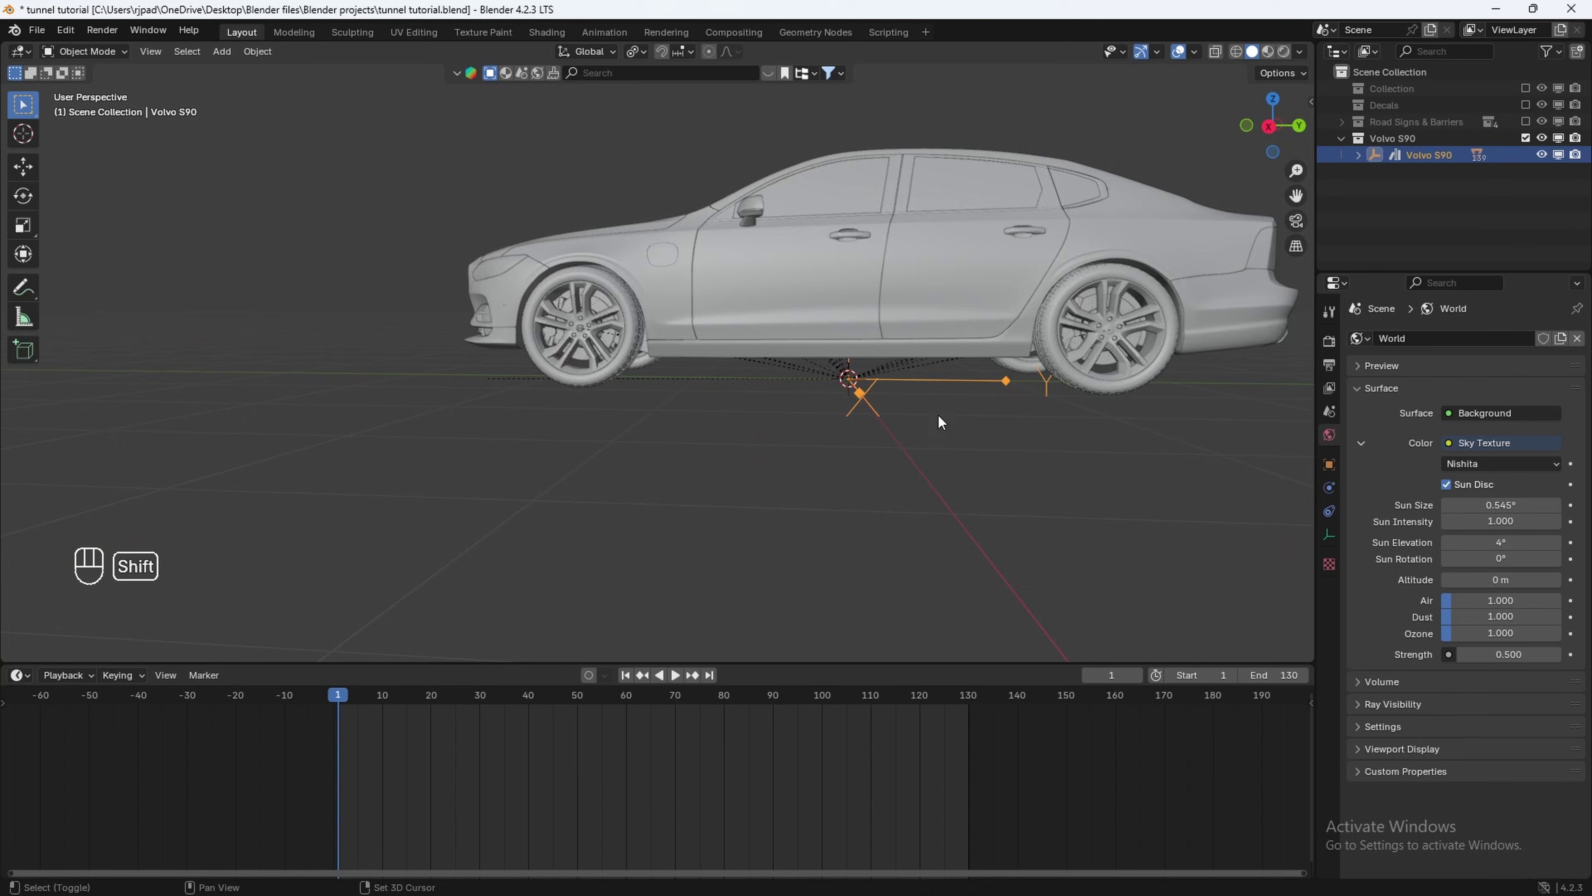
Delete the Volvo S90 parent empty under the car.
middle_click_drag(938, 420, 847, 466)
key("x")
left_click(845, 468)
Rename the front-left tire object as Volvo-Wheel.Ft.L.
scroll(704, 473, "up", 3)
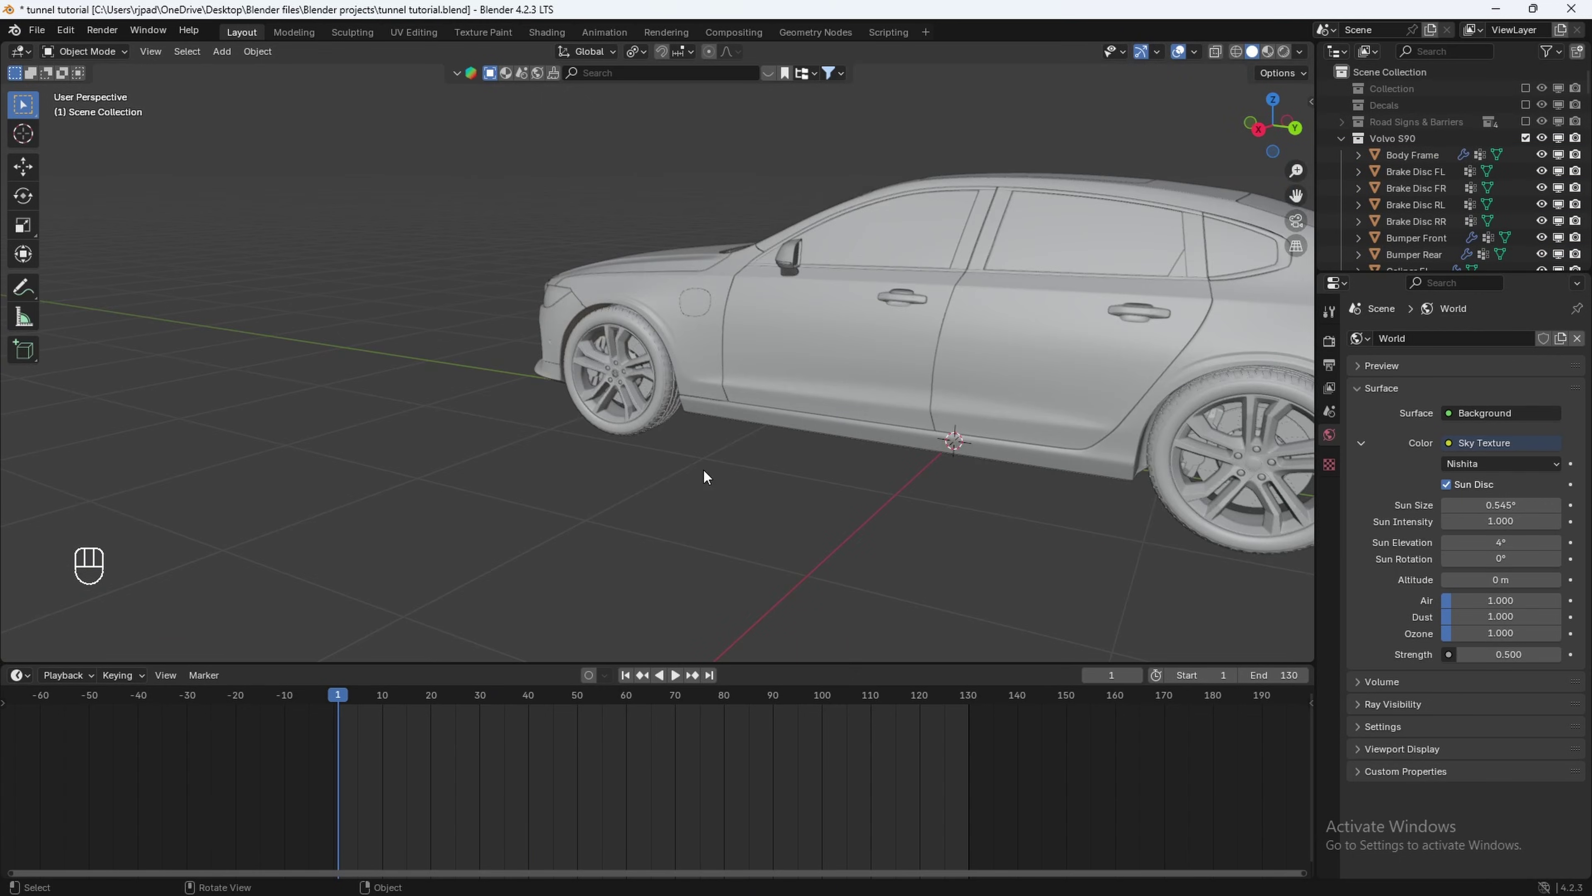
scroll(699, 477, "up", 3)
scroll(697, 471, "up", 3)
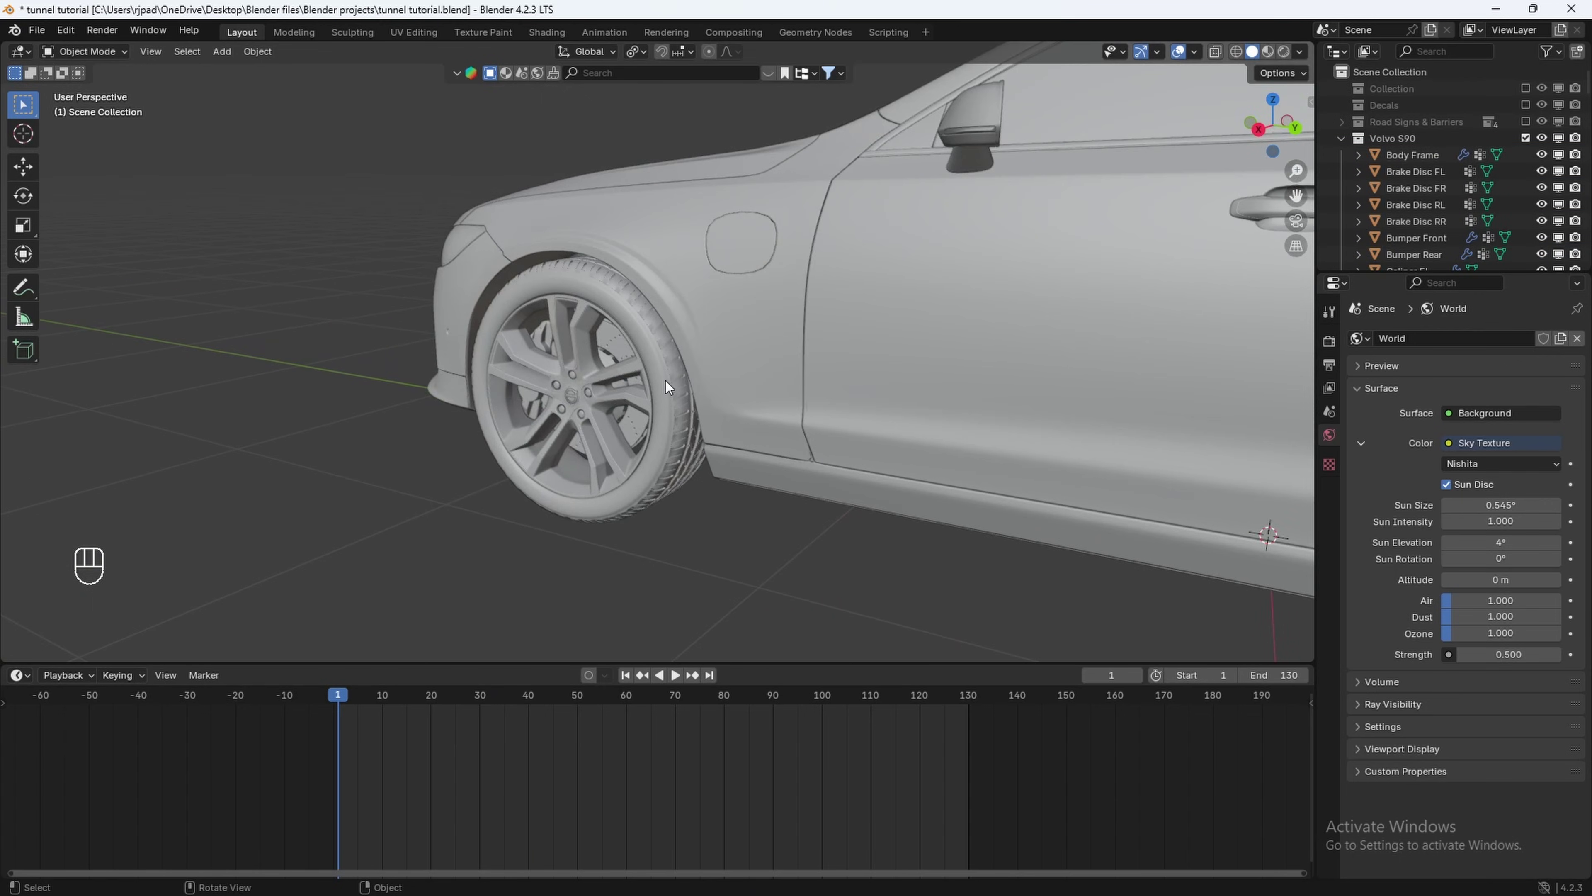
left_click(669, 368)
key("F2")
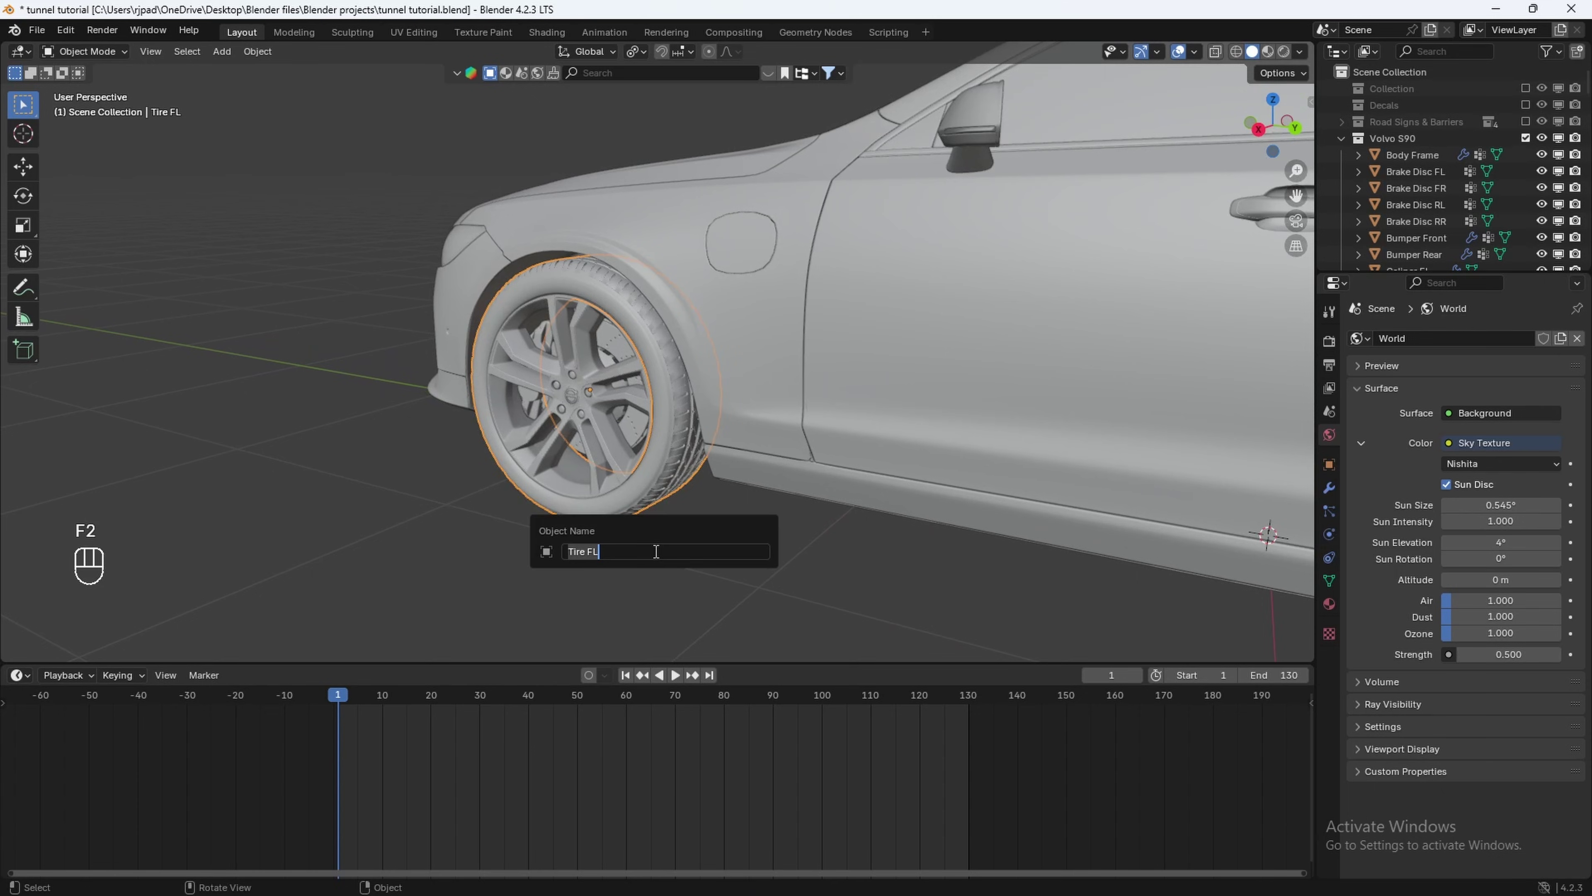
type("Volvo")
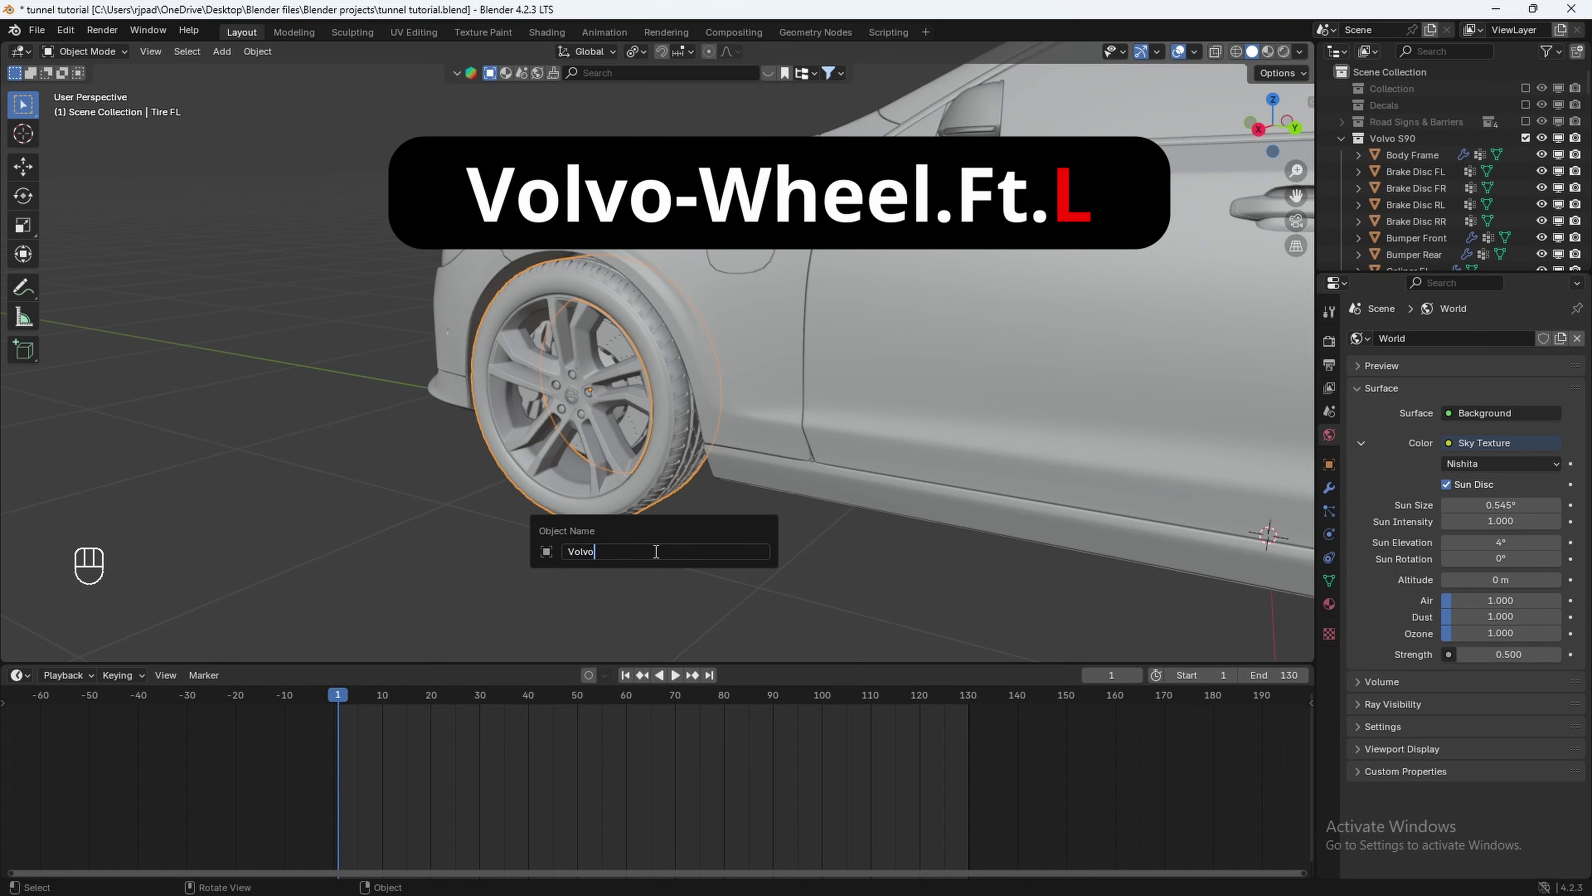
type("-Wheel.Ft.L")
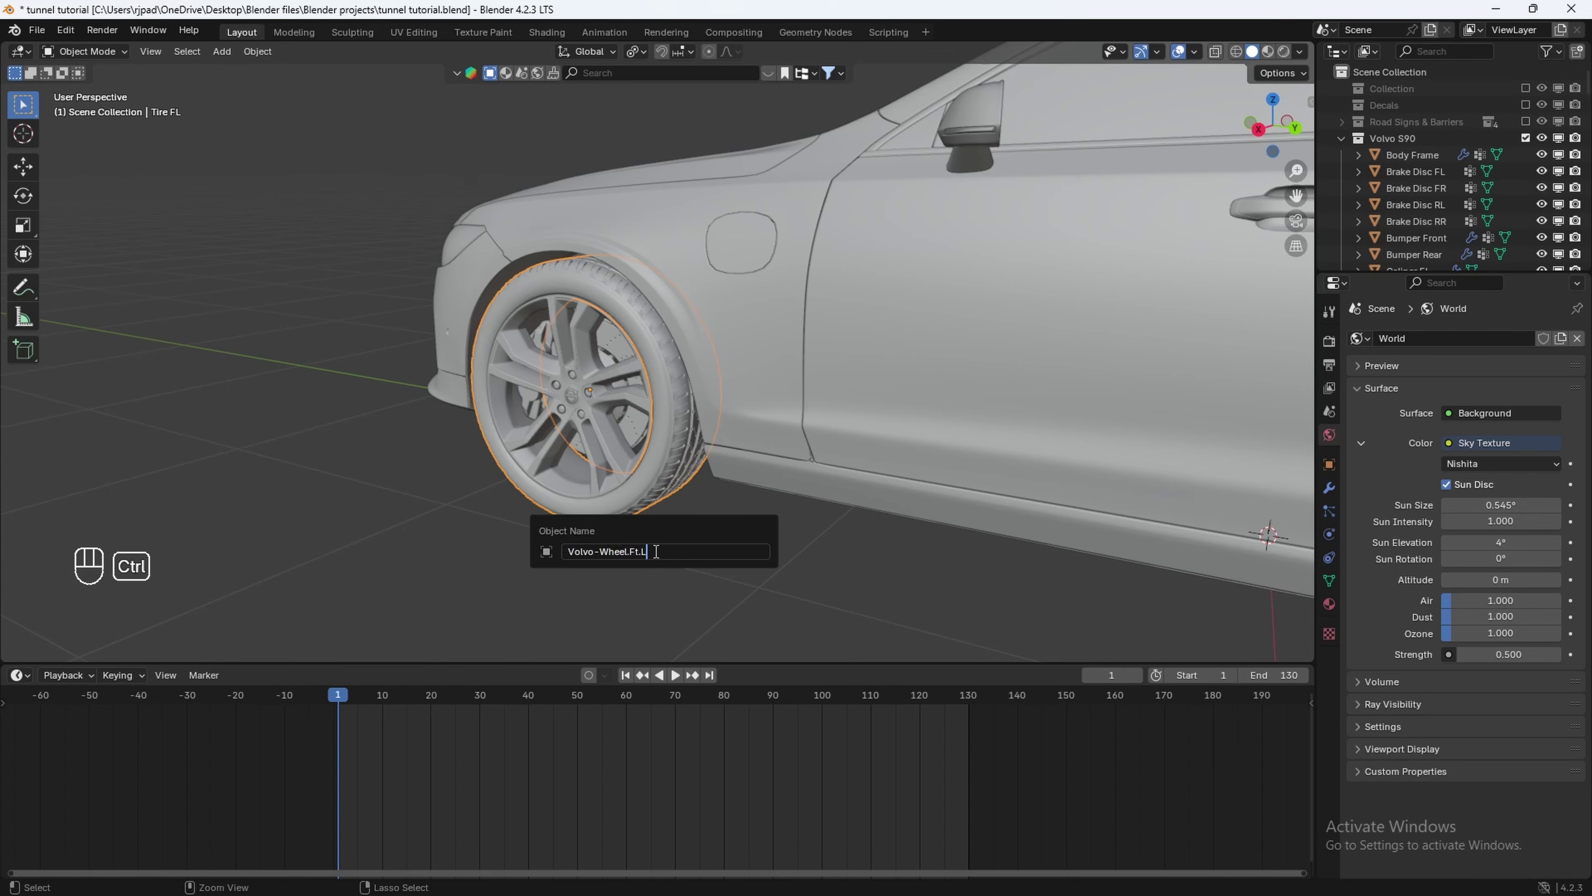
key("Return")
Rename the front-right tire object as Volvo-Wheel.Ft.R.
middle_click_drag(843, 551, 910, 555)
scroll(911, 555, "up", 3)
key("F2")
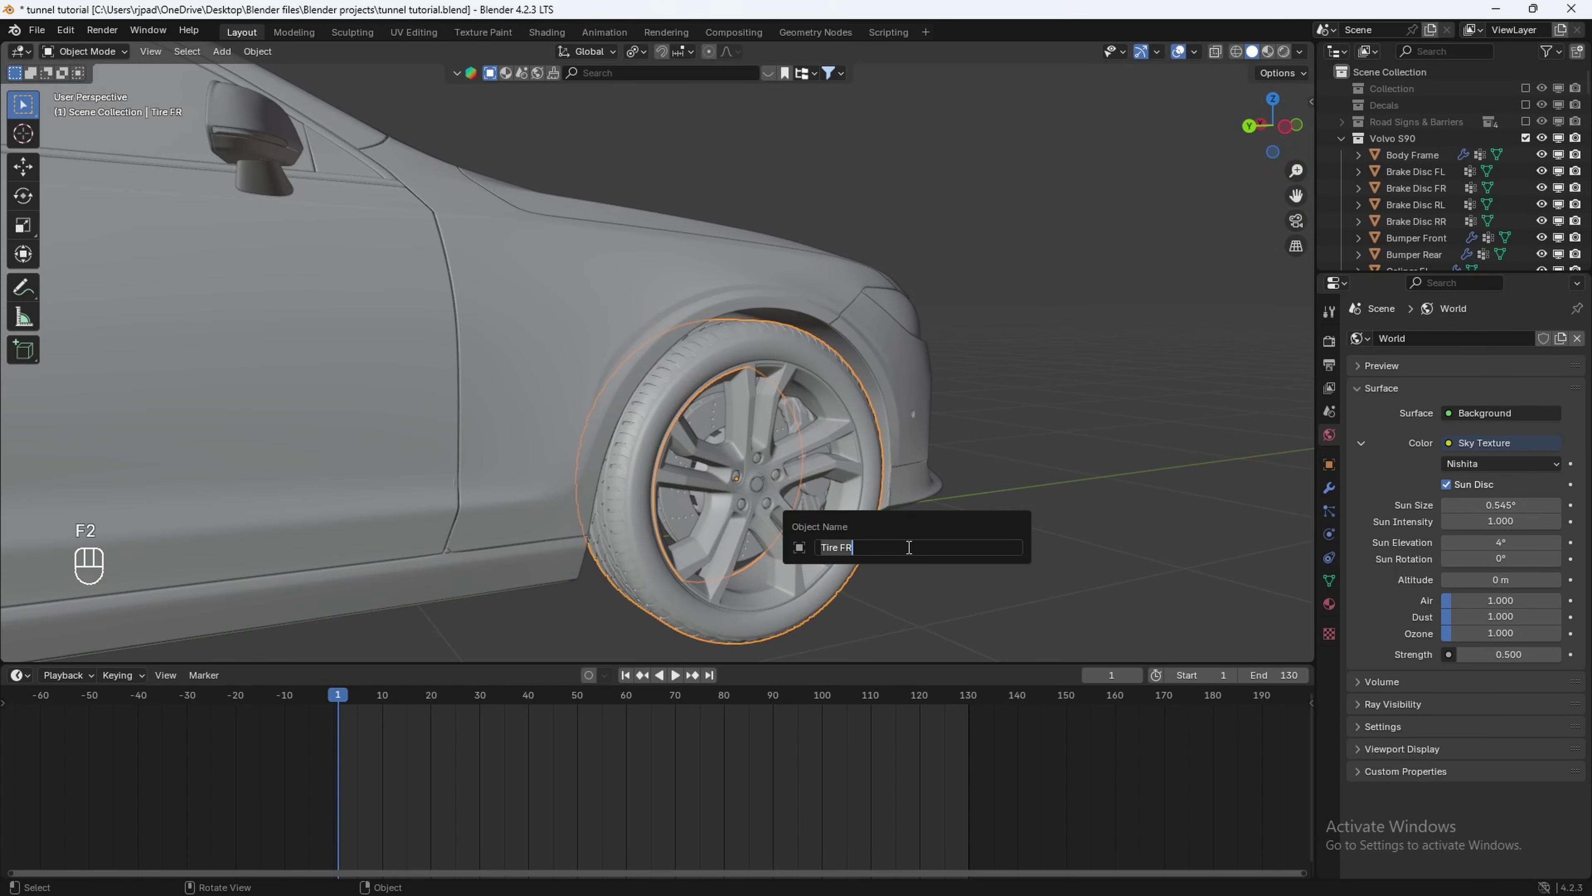
type("Volvo-Wheel.Ft.L")
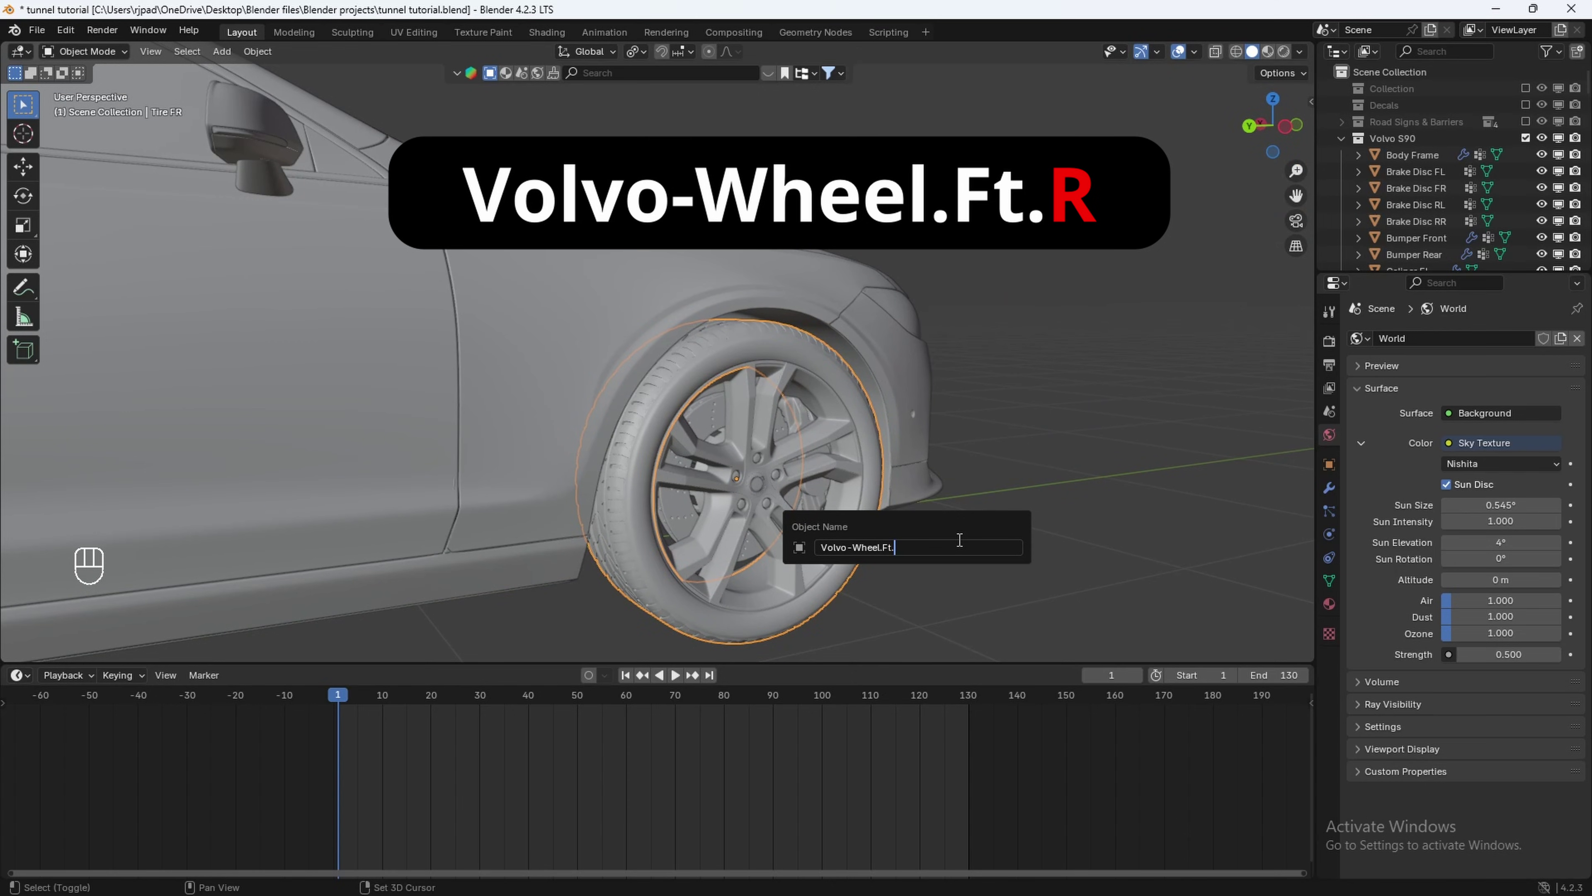
key("Return")
Rename the rear-right tire object as Volvo-Wheel.Bk.R.
scroll(959, 539, "down", 3)
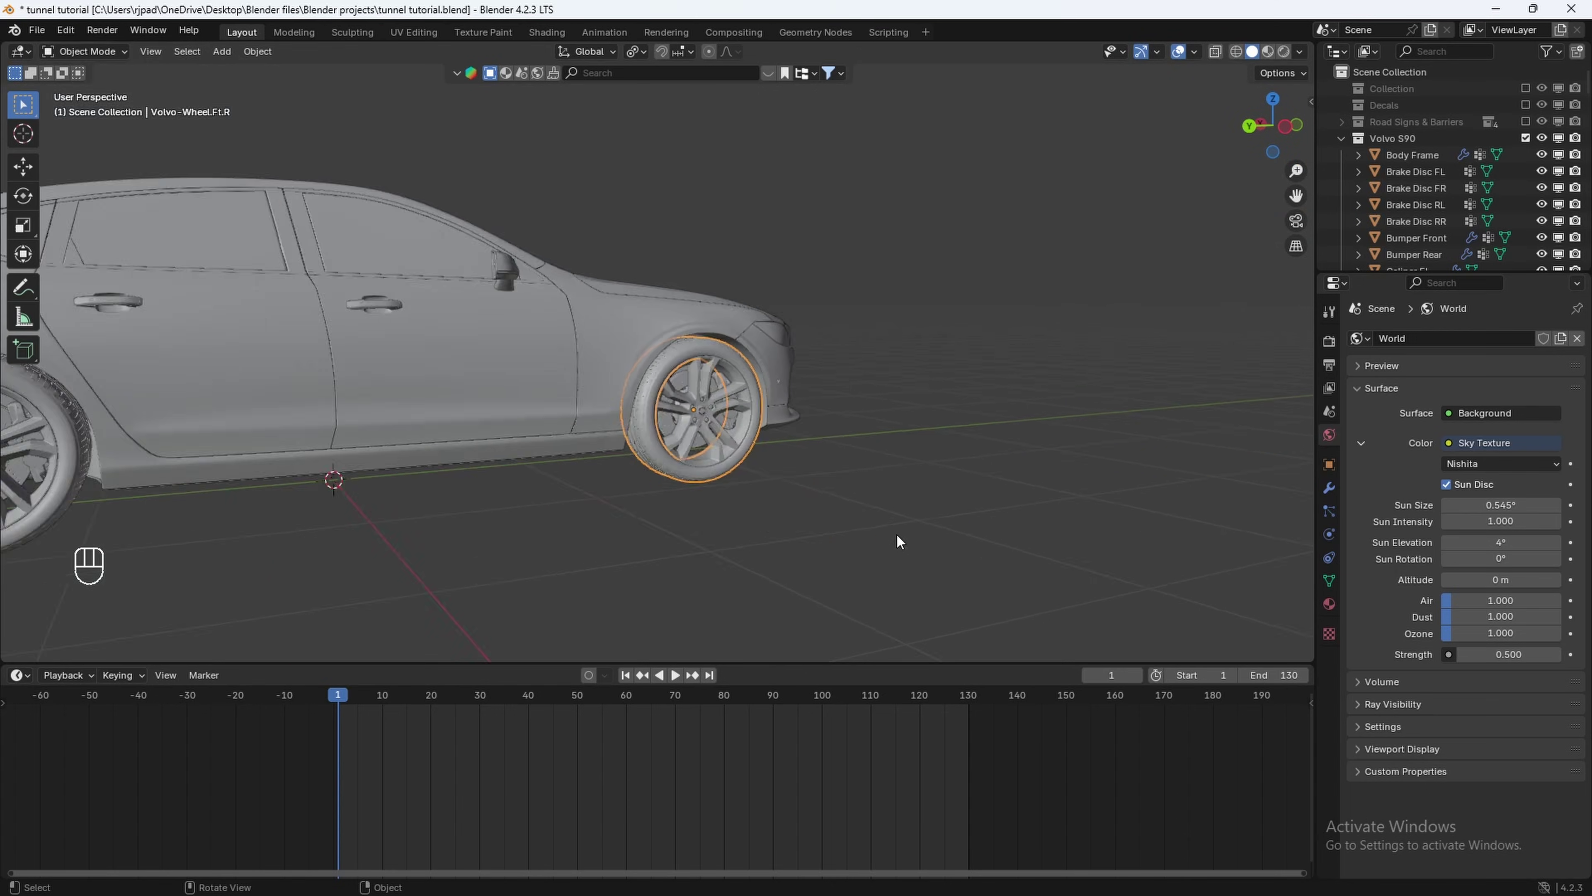
middle_click_drag(899, 541, 726, 414)
scroll(726, 405, "up", 4)
middle_click_drag(580, 440, 771, 455, "shift")
left_click(514, 520)
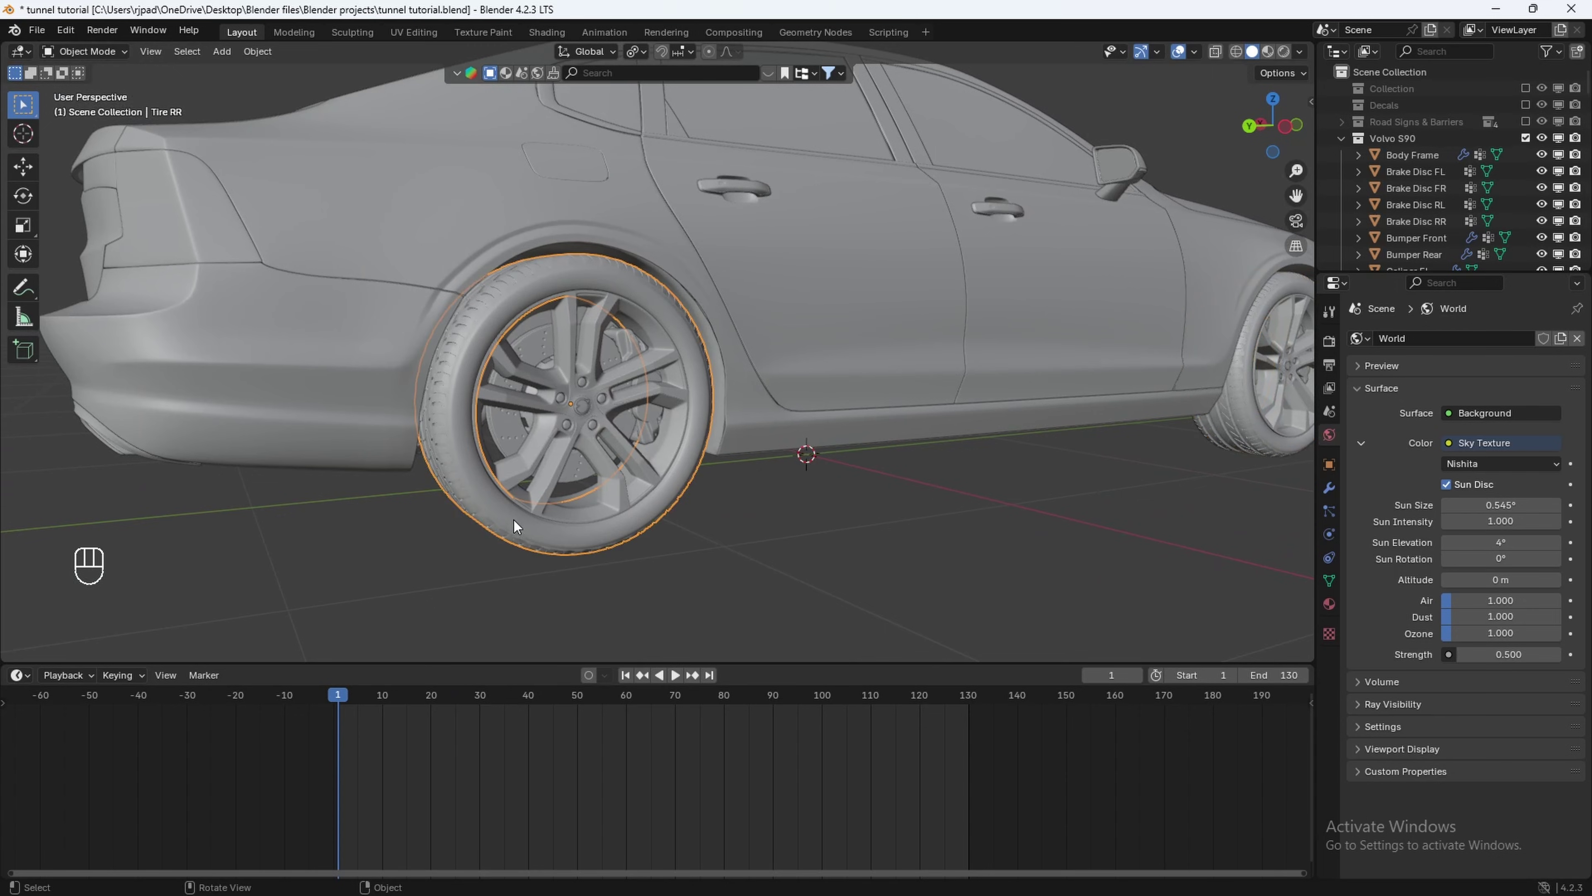
key("F2")
key("BackSpace")
key("Left")
key("BackSpace")
key("BackSpace")
type("Bk")
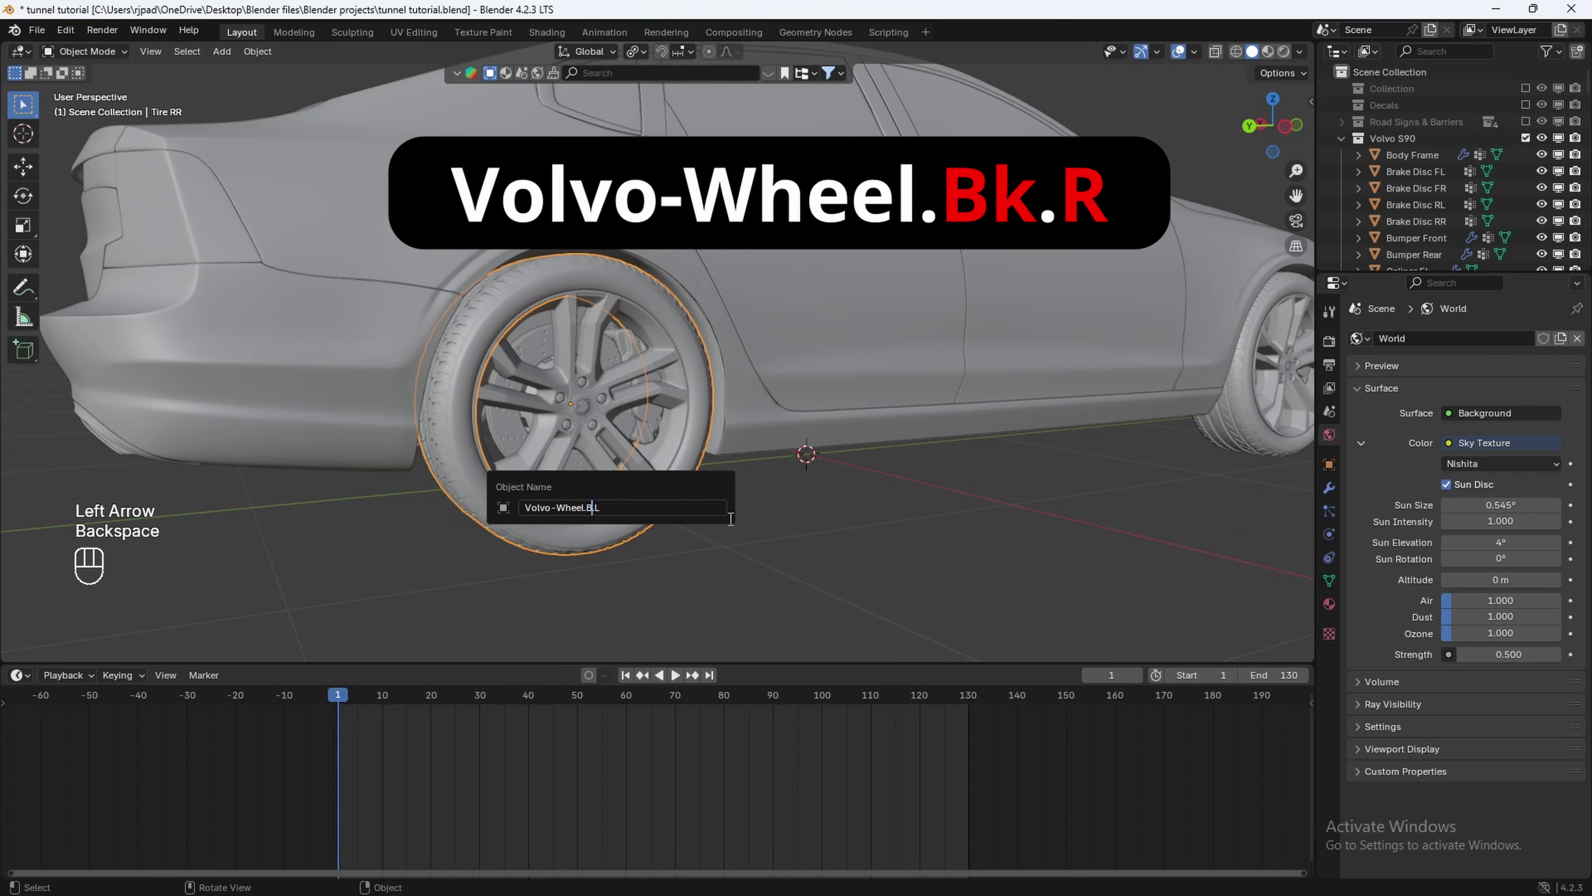
key("Right")
type("R")
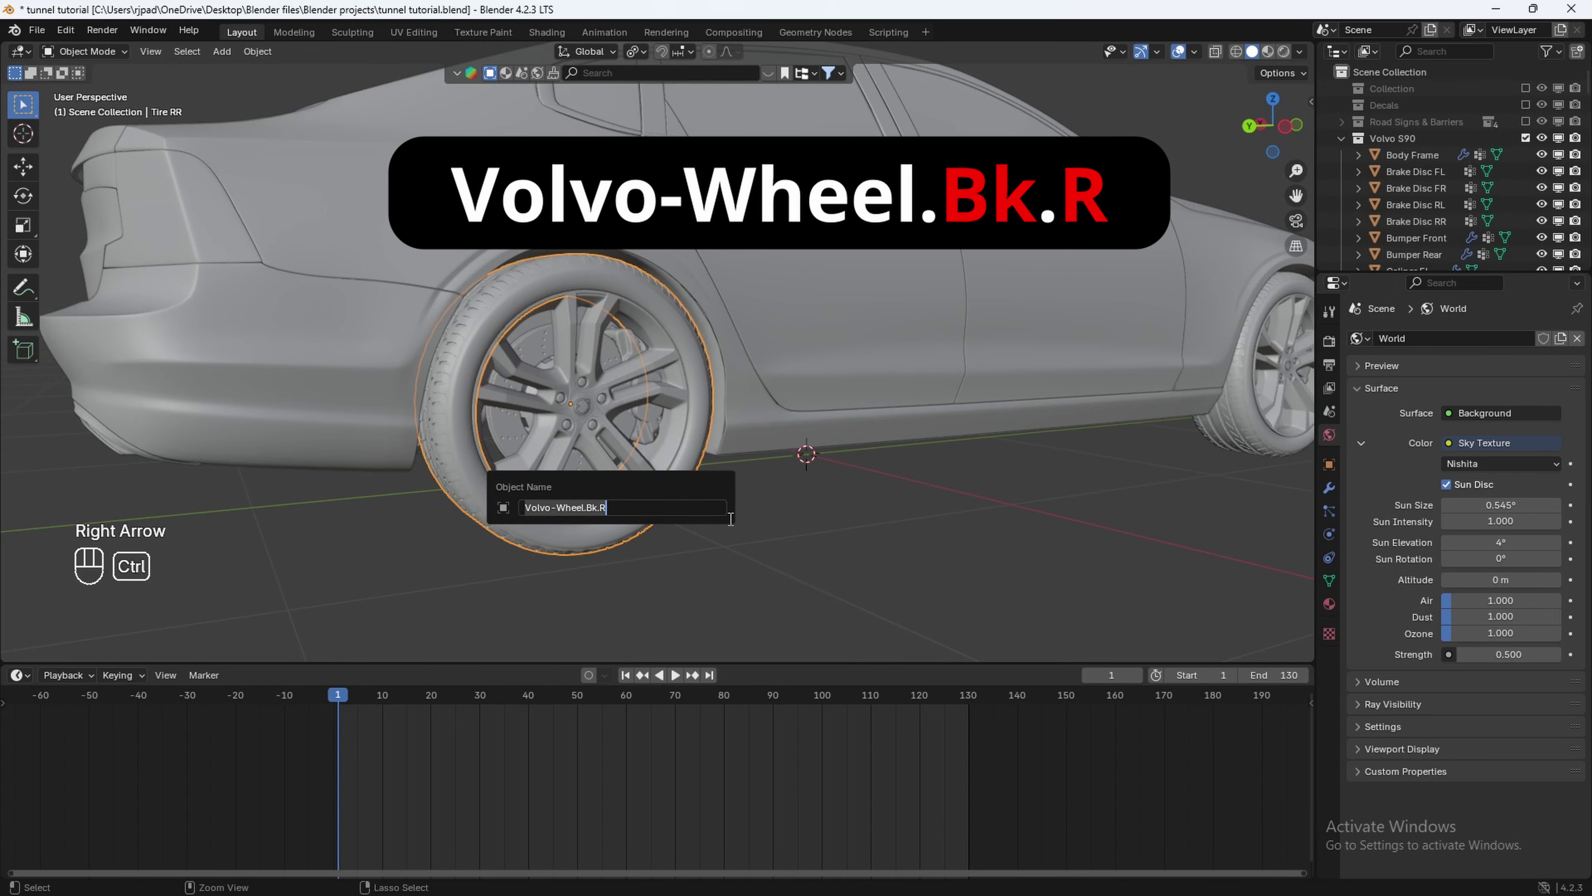
key("Return")
Rename the rear-left tire object as Volvo-Wheel.Bk.L.
scroll(565, 507, "down", 4)
middle_click_drag(565, 506, 698, 461)
scroll(961, 481, "up", 4)
left_click(900, 447)
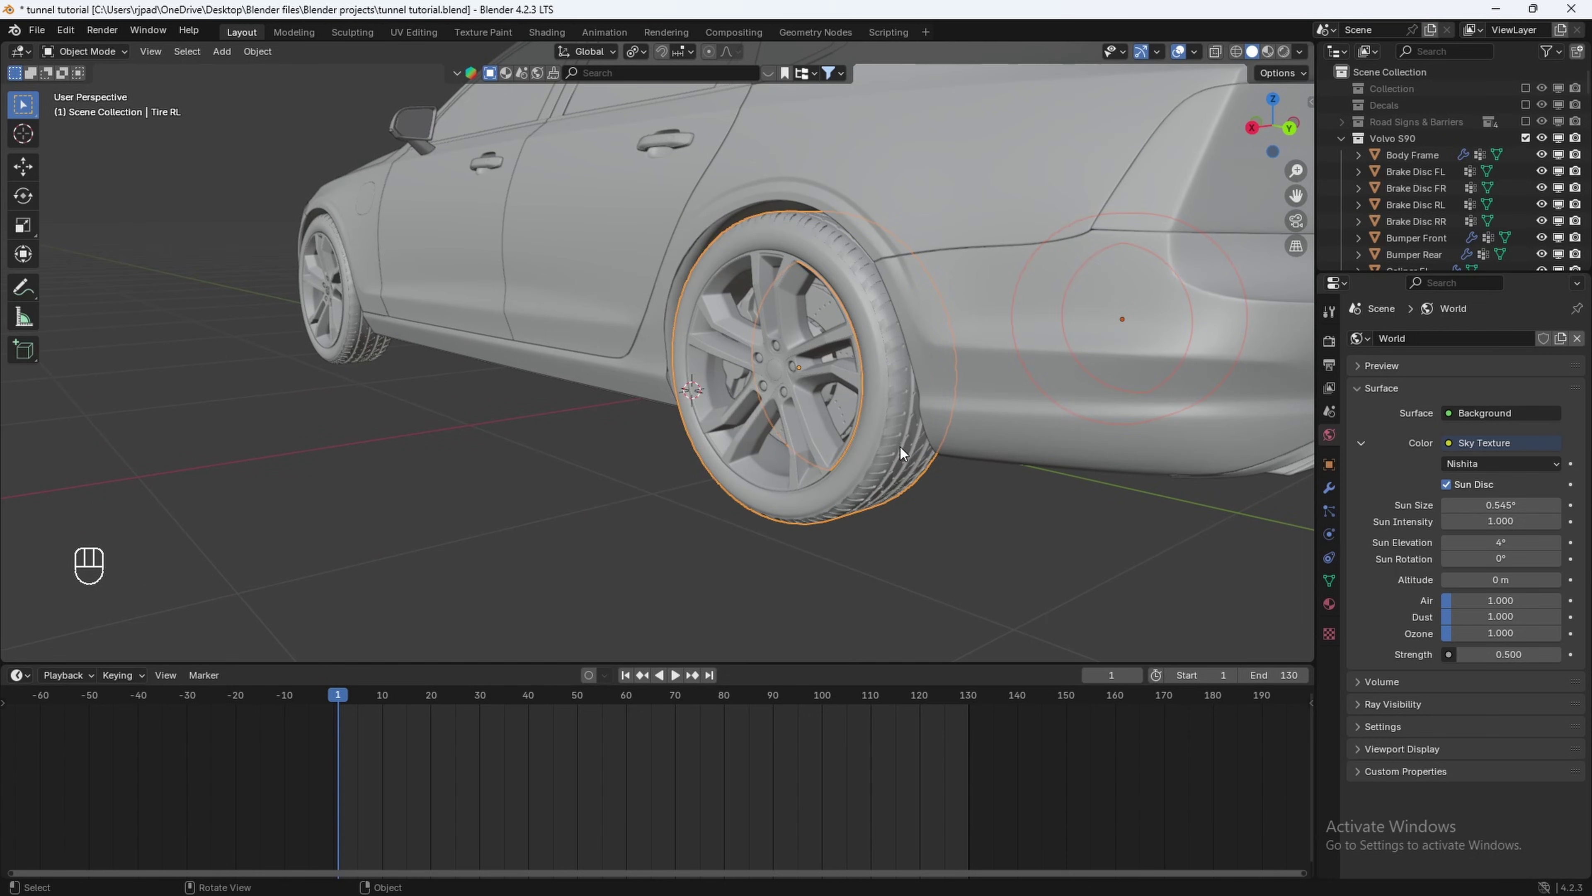
key("F2")
type("Volvo-Wheel.Bk.R")
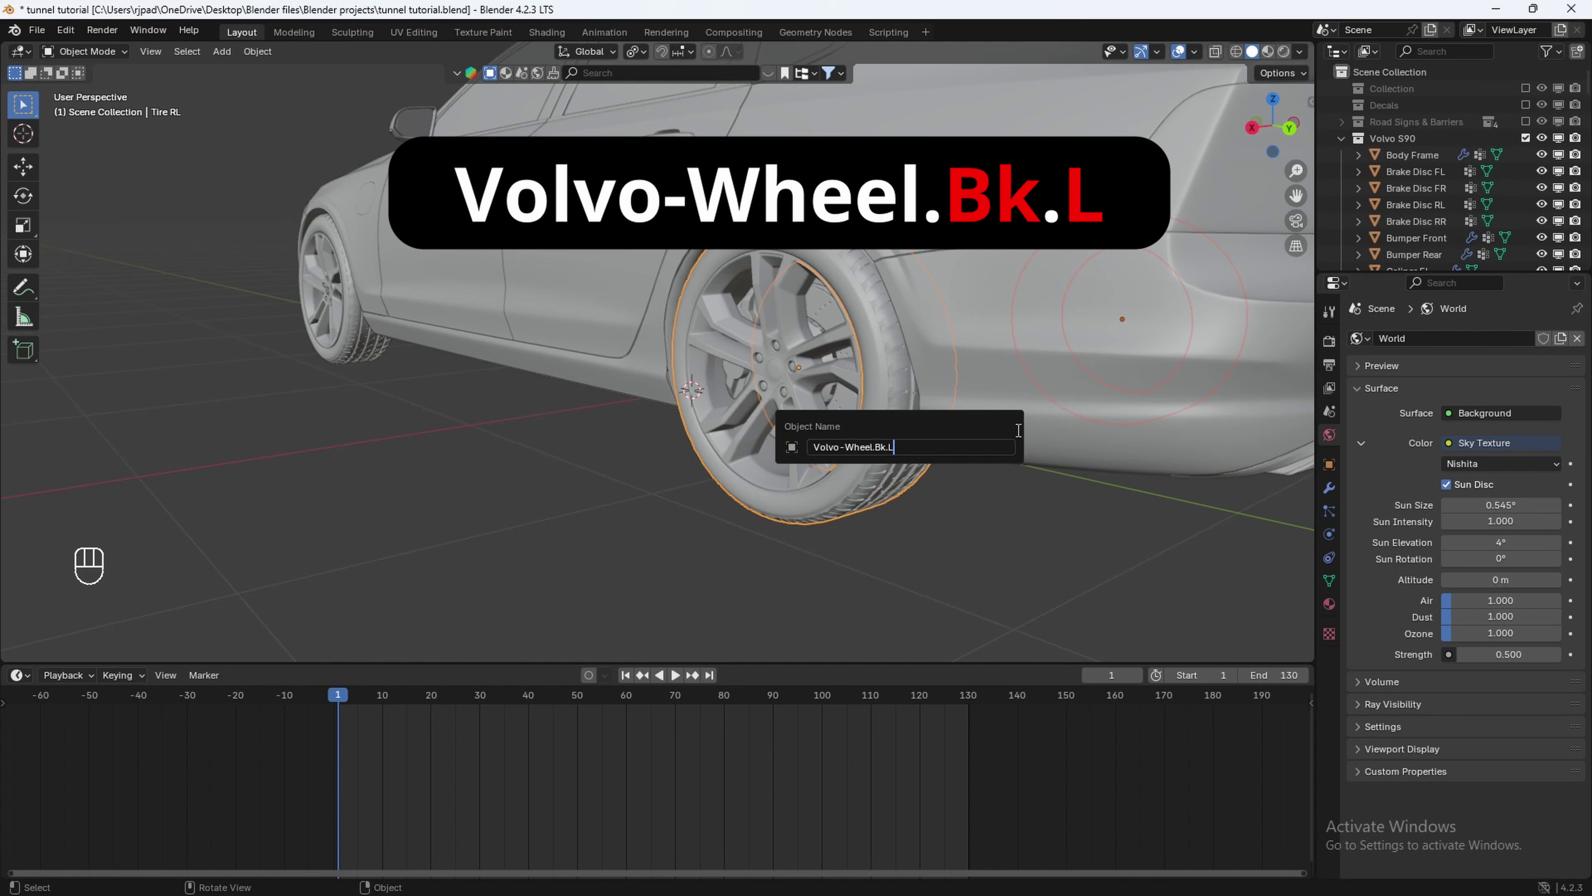
key("Return")
Rename the front-left brake caliper as Volvo-WheelBrake.Ft.L.
scroll(1018, 431, "down", 4)
middle_click_drag(1017, 431, 639, 463)
scroll(803, 470, "up", 4)
middle_click_drag(639, 463, 834, 429)
left_click(629, 421)
middle_click_drag(718, 426, 666, 436, "shift")
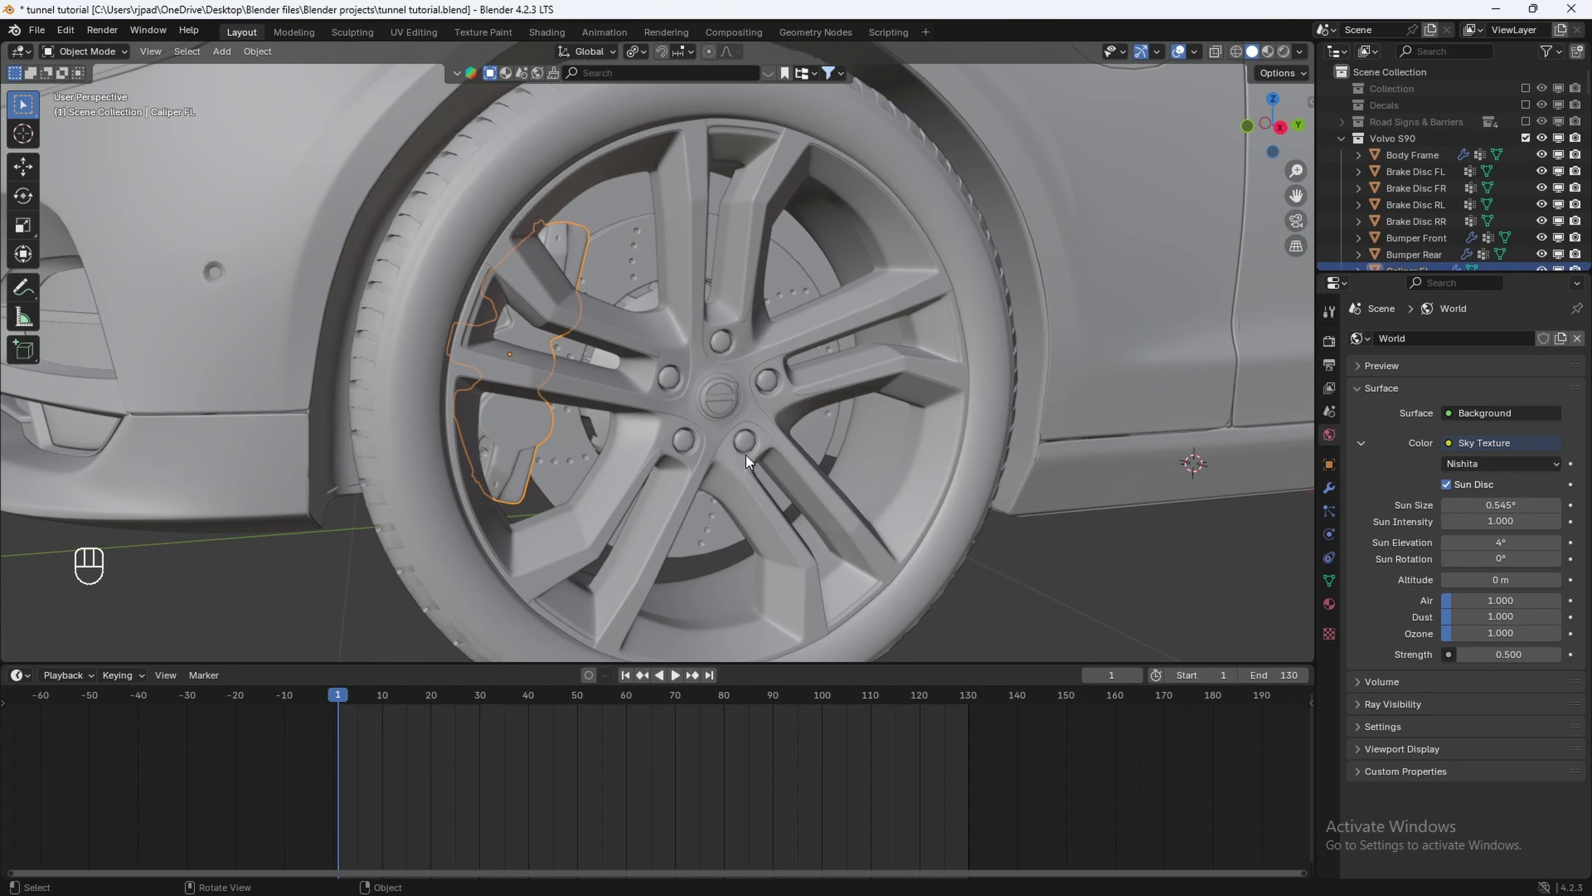
key("F2")
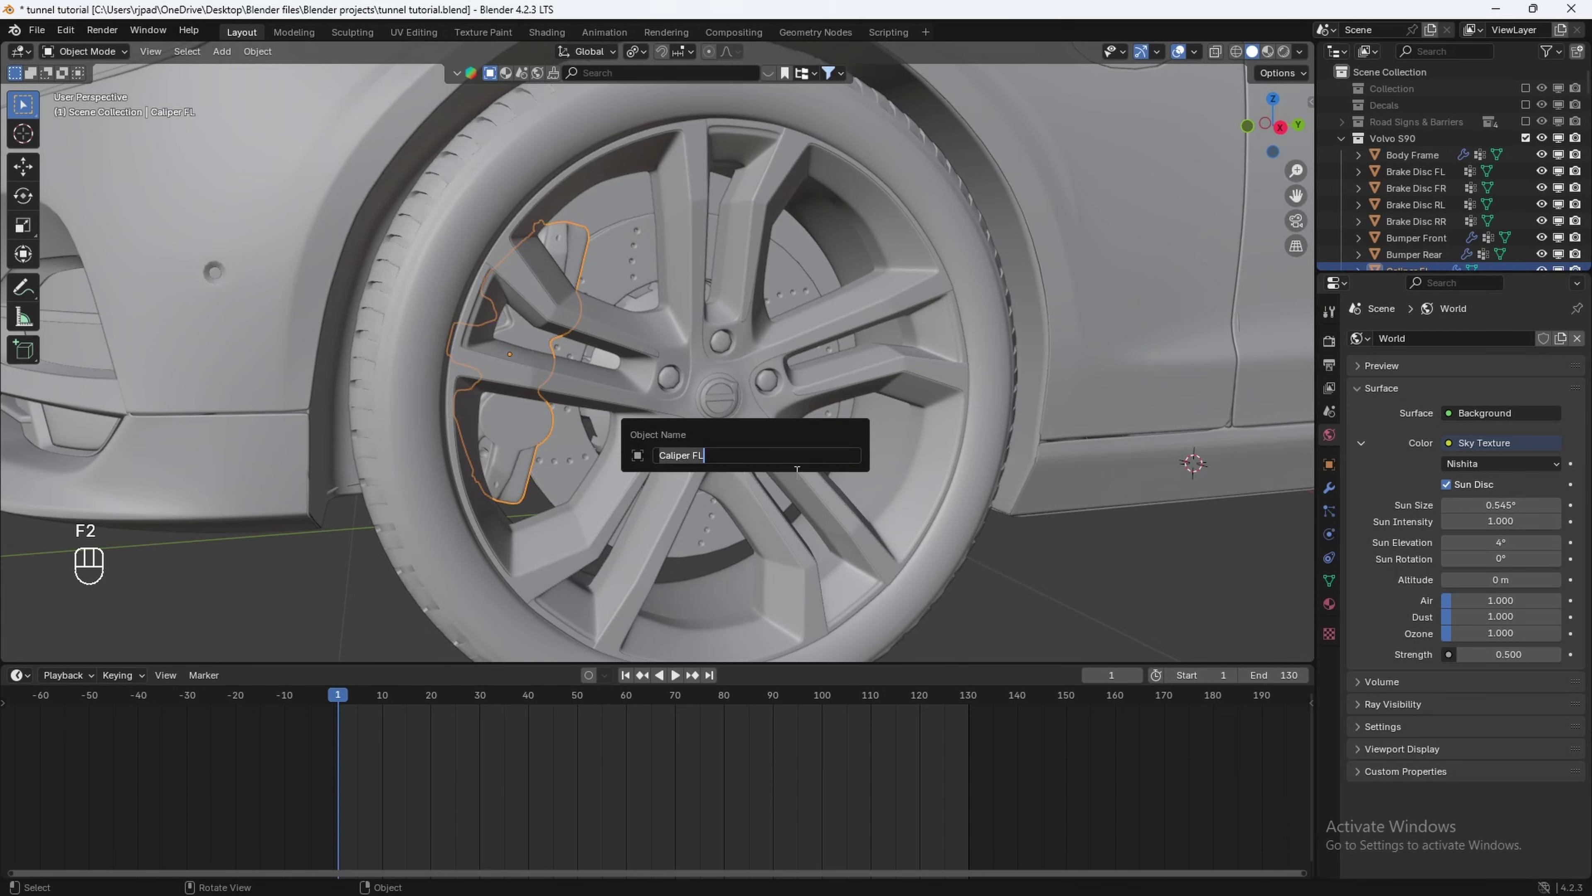
key("shift")
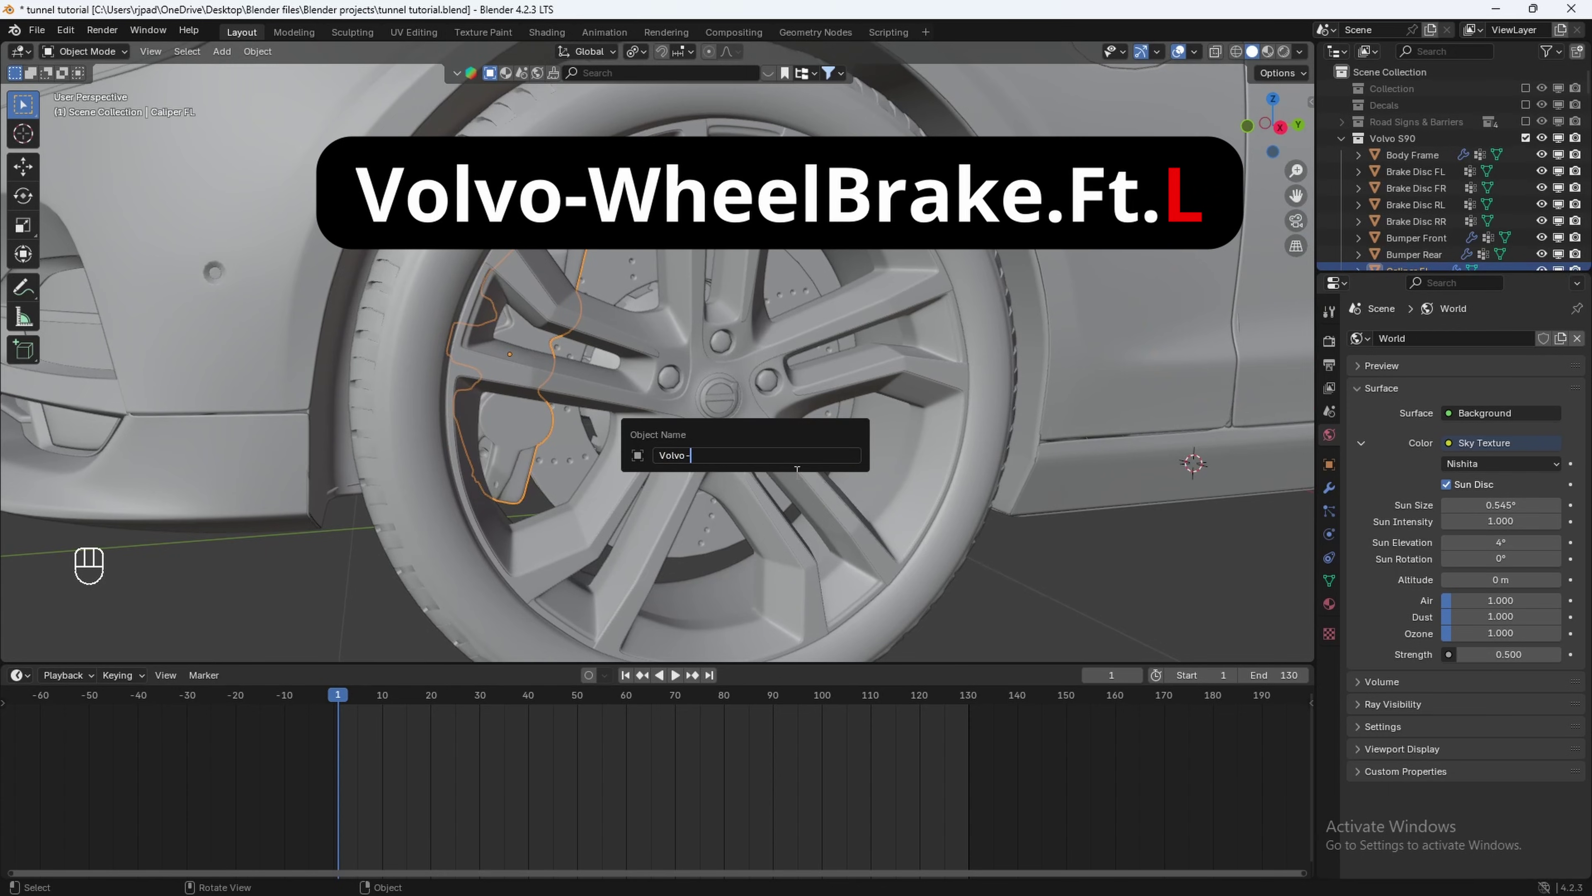
type("Volvo-WheelBrake.")
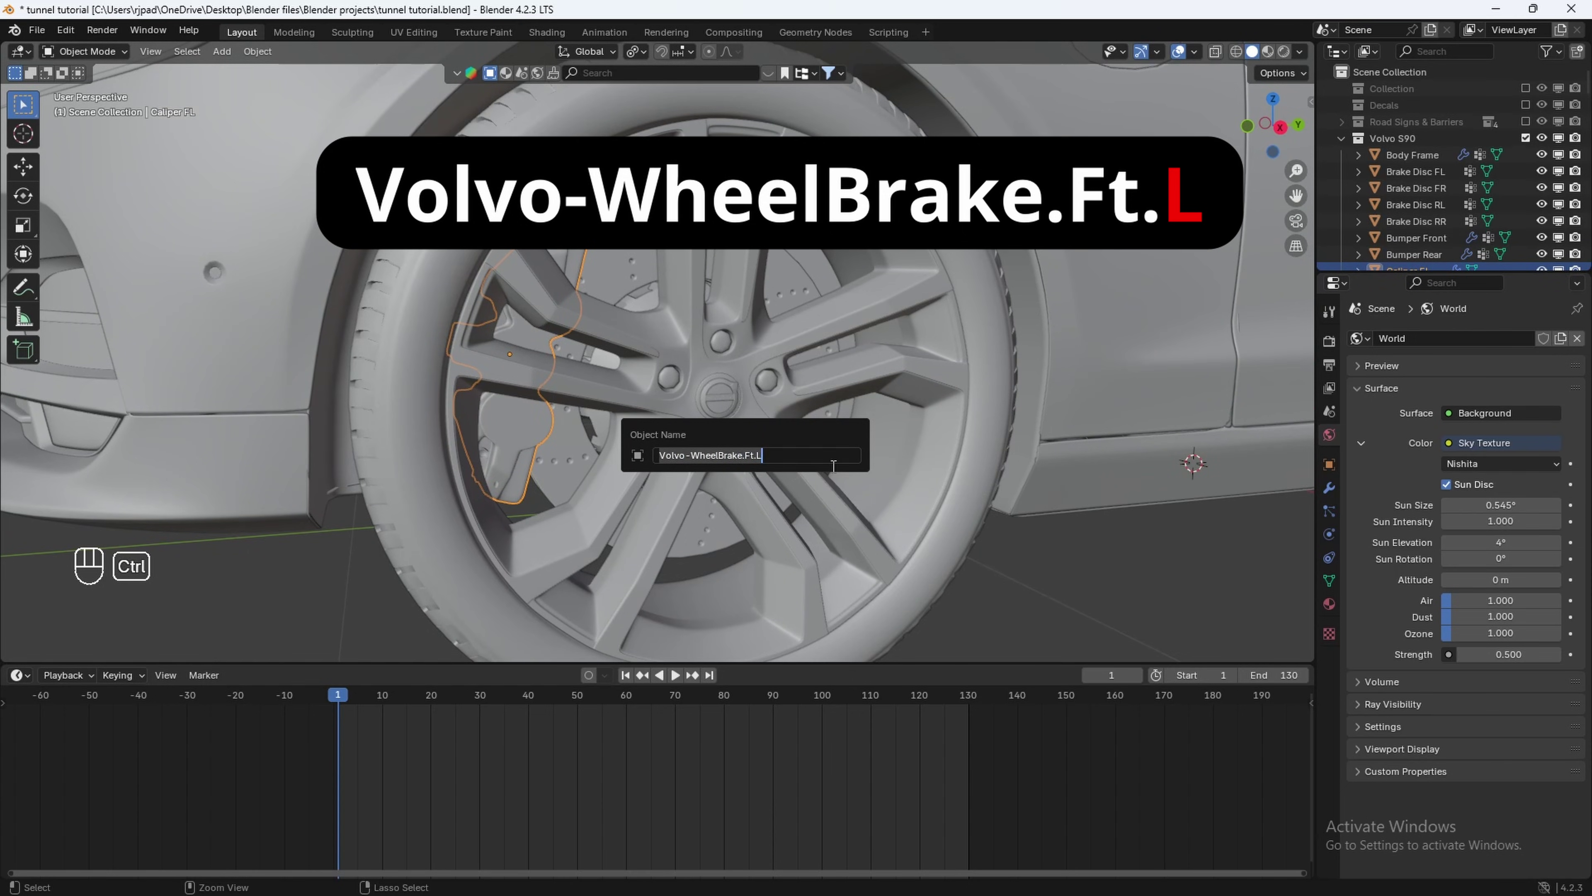
type("Ft.L")
key("Return")
Rename the front-right brake caliper as Volvo-WheelBrake.Ft.R.
scroll(830, 466, "down", 8)
mouse_move(831, 466)
middle_mouse_down()
mouse_move(674, 461)
mouse_move(979, 457)
mouse_move(854, 456)
middle_mouse_up()
scroll(966, 453, "up", 5)
middle_click_drag(854, 457, 814, 432)
scroll(848, 428, "up", 4)
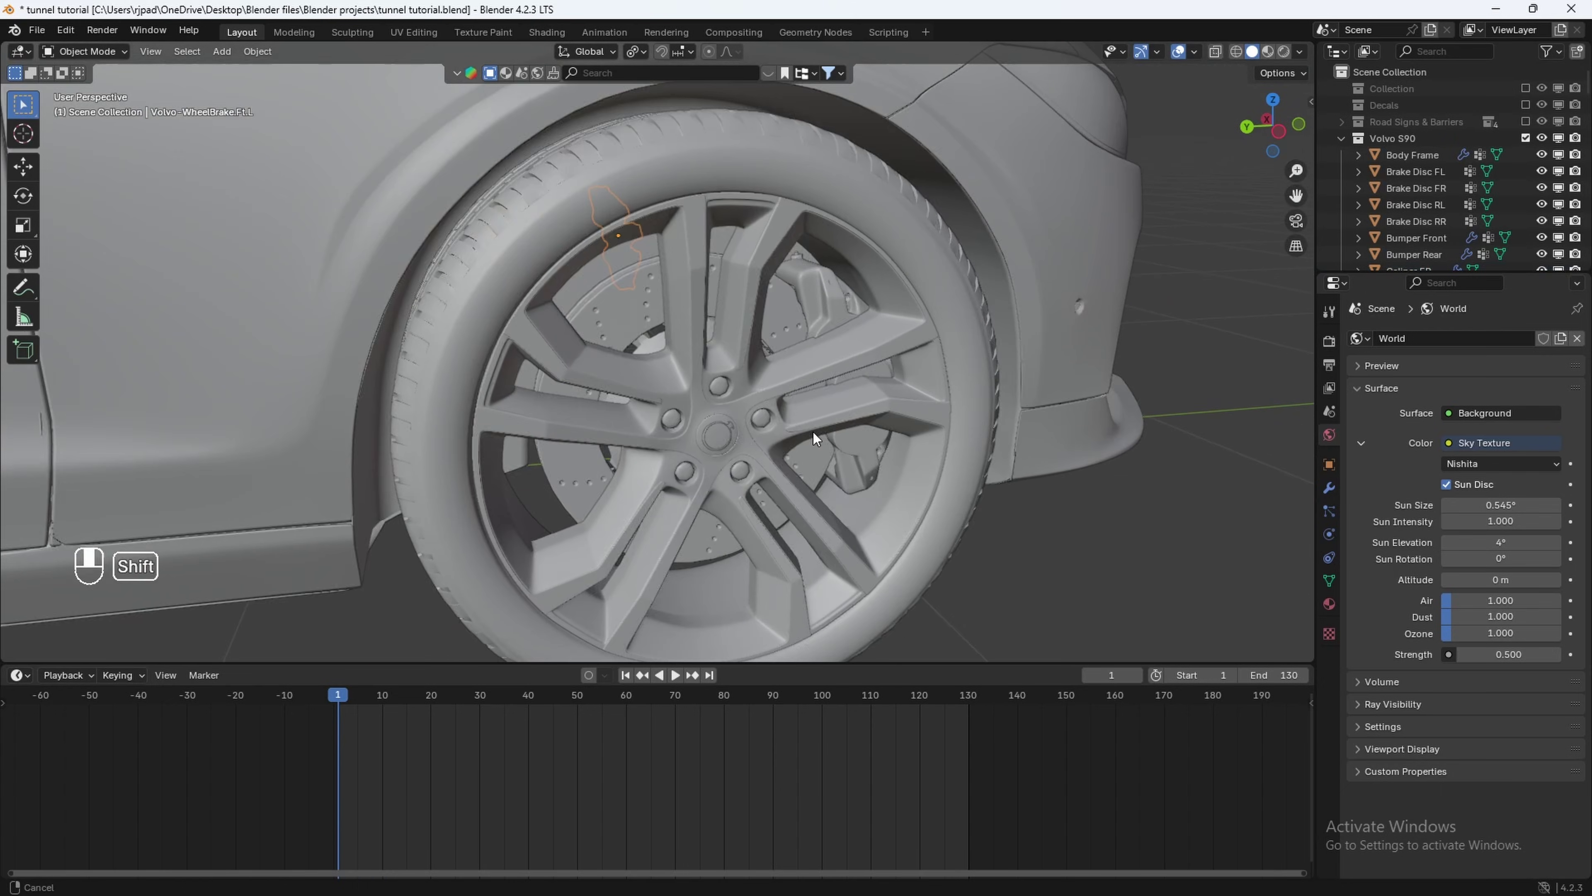
left_click(824, 309)
key("F2")
type("R")
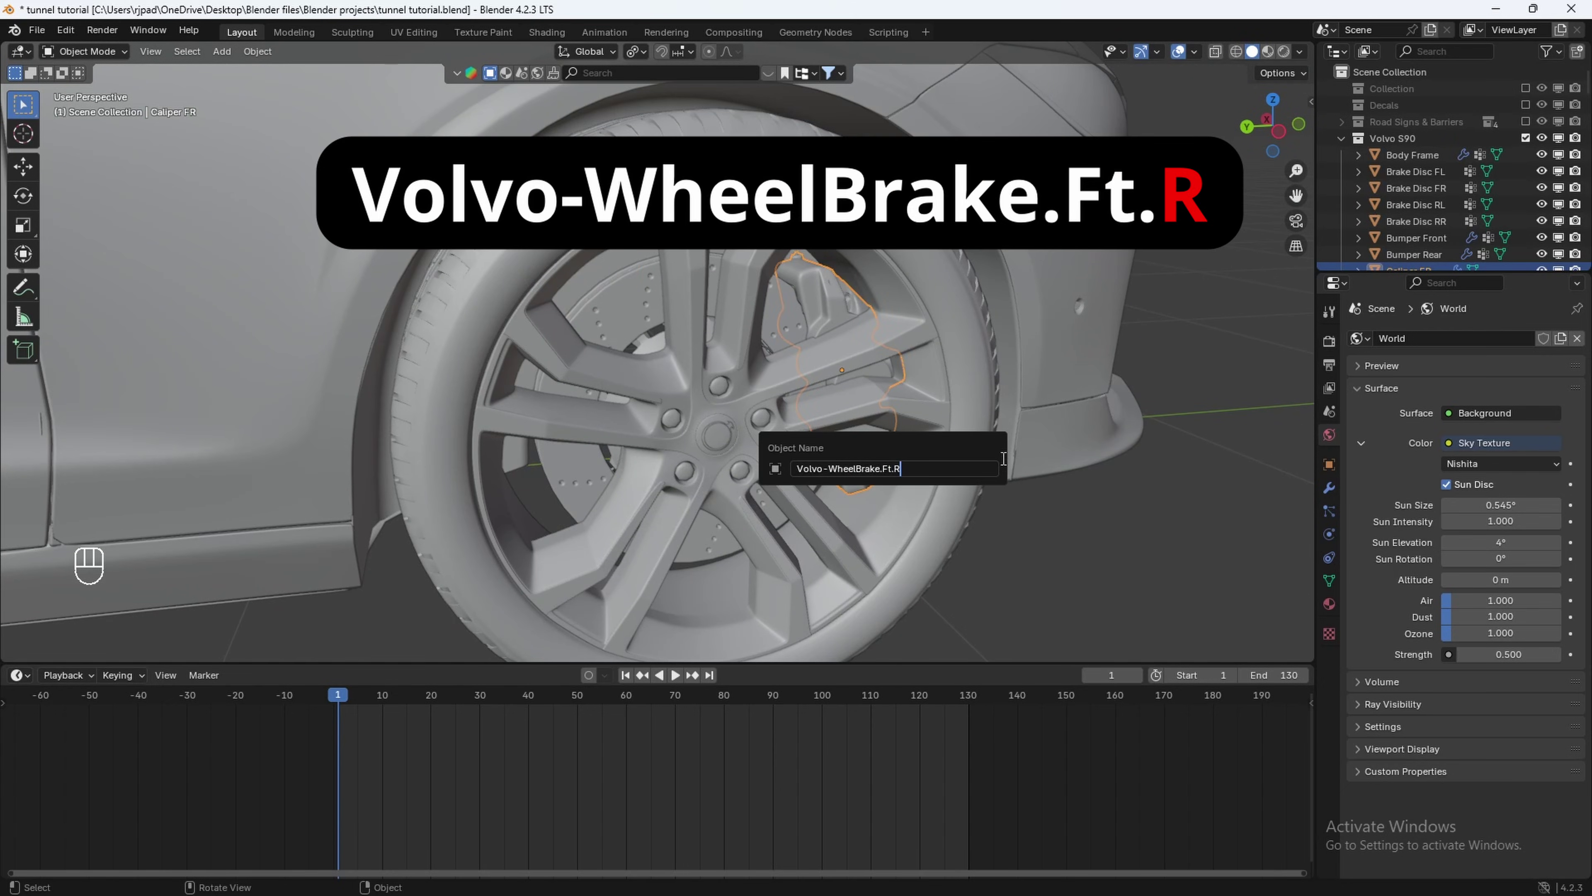
key("Return")
Rename the rear-right brake caliper as Volvo-WheelBrake.Bk.R.
scroll(722, 495, "down", 5)
middle_click_drag(579, 533, 878, 540)
scroll(630, 523, "down", 3)
scroll(671, 520, "down", 2)
scroll(504, 532, "up", 5)
scroll(586, 467, "down", 2)
middle_click_drag(504, 533, 564, 505, "shift")
left_click(672, 475)
key("F2")
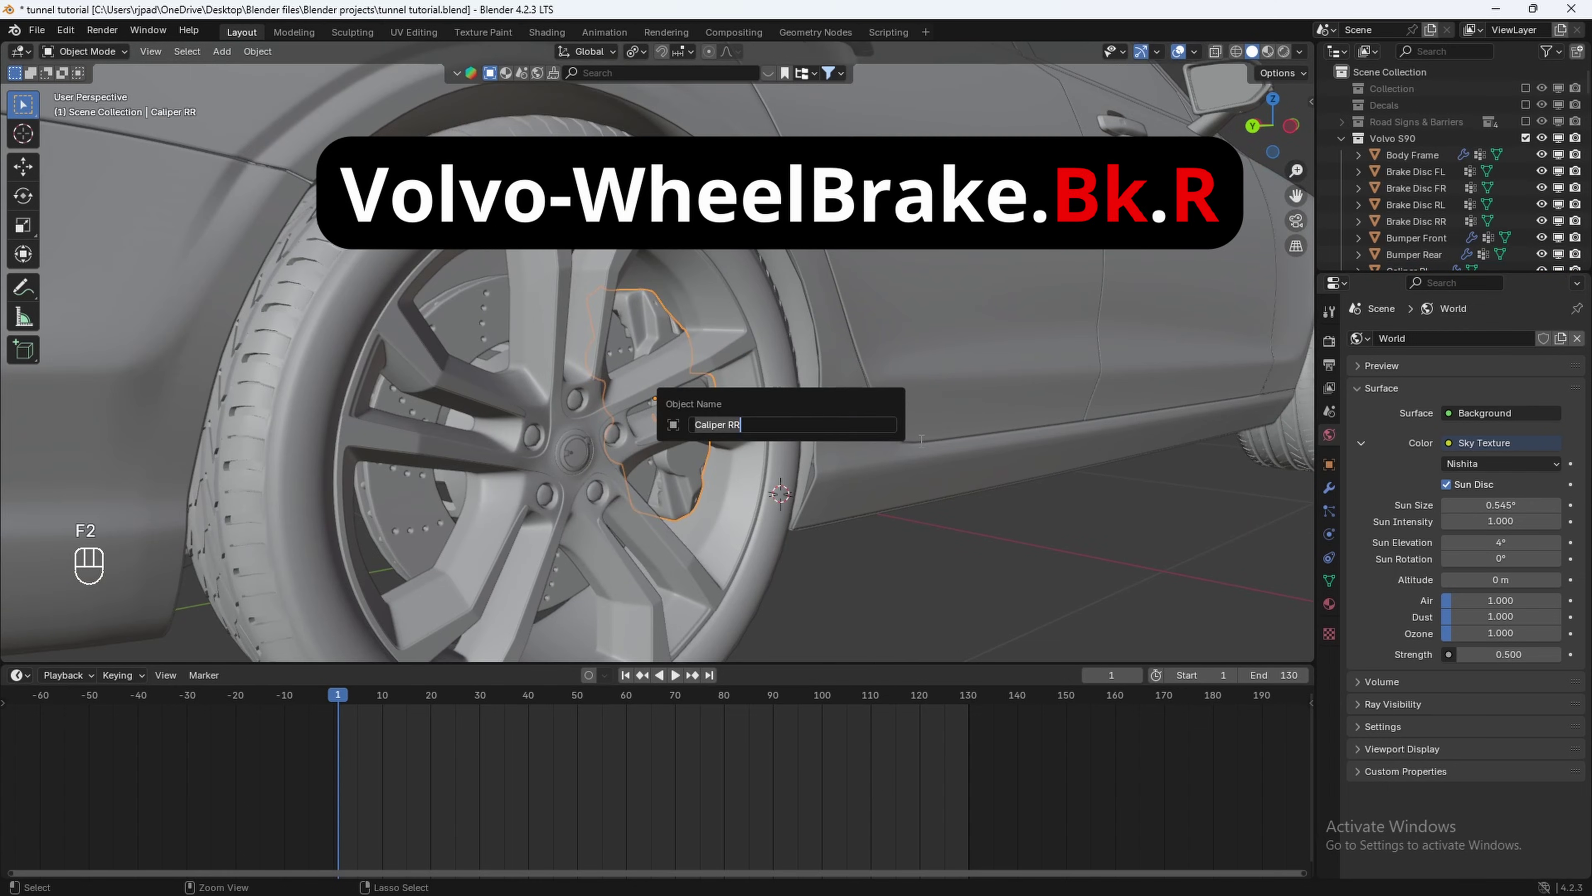
type("Volvo-WheelBrake.Ft.L")
key("BackSpace")
key("BackSpace")
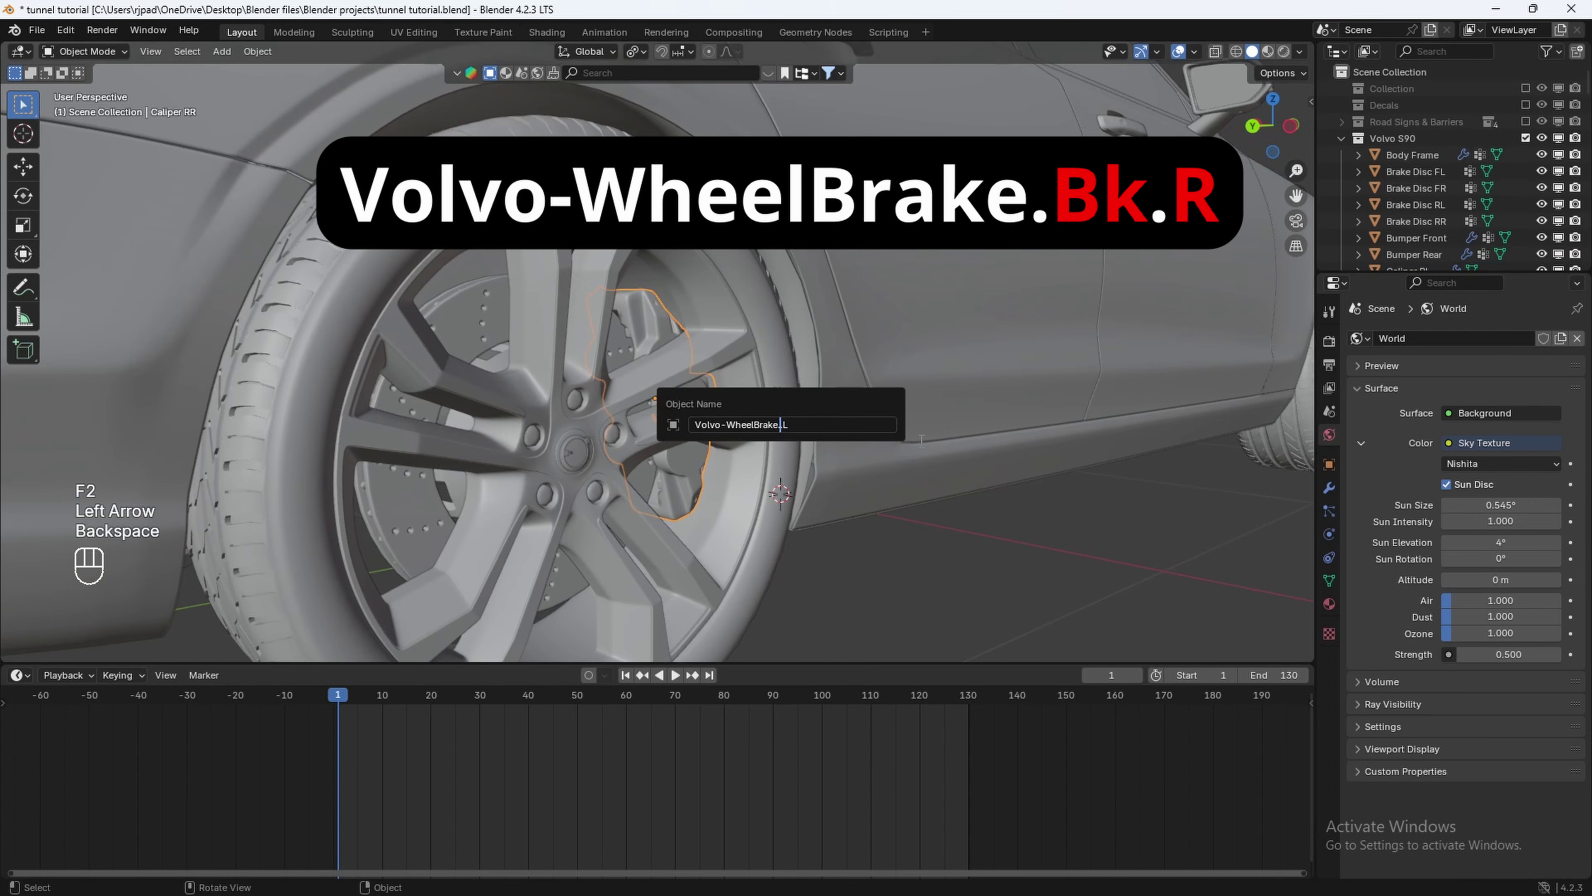
type("Bk")
key("Right")
key("Right")
key("BackSpace")
key("ctrl+a")
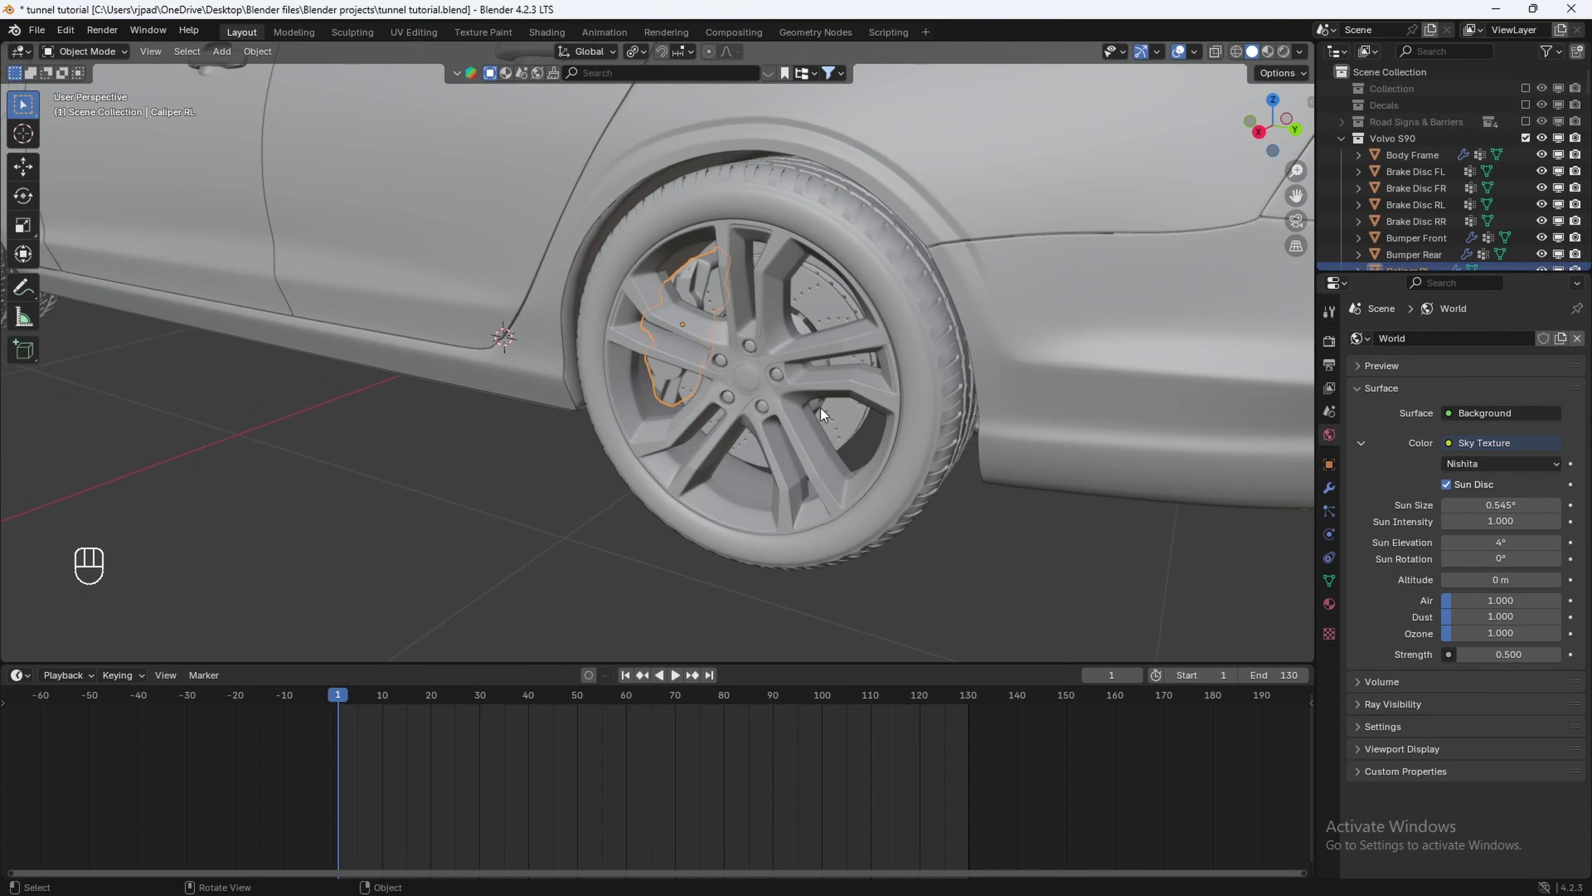
Rename the rear-left brake caliper to match the naming scheme of the other calipers.
key("F2")
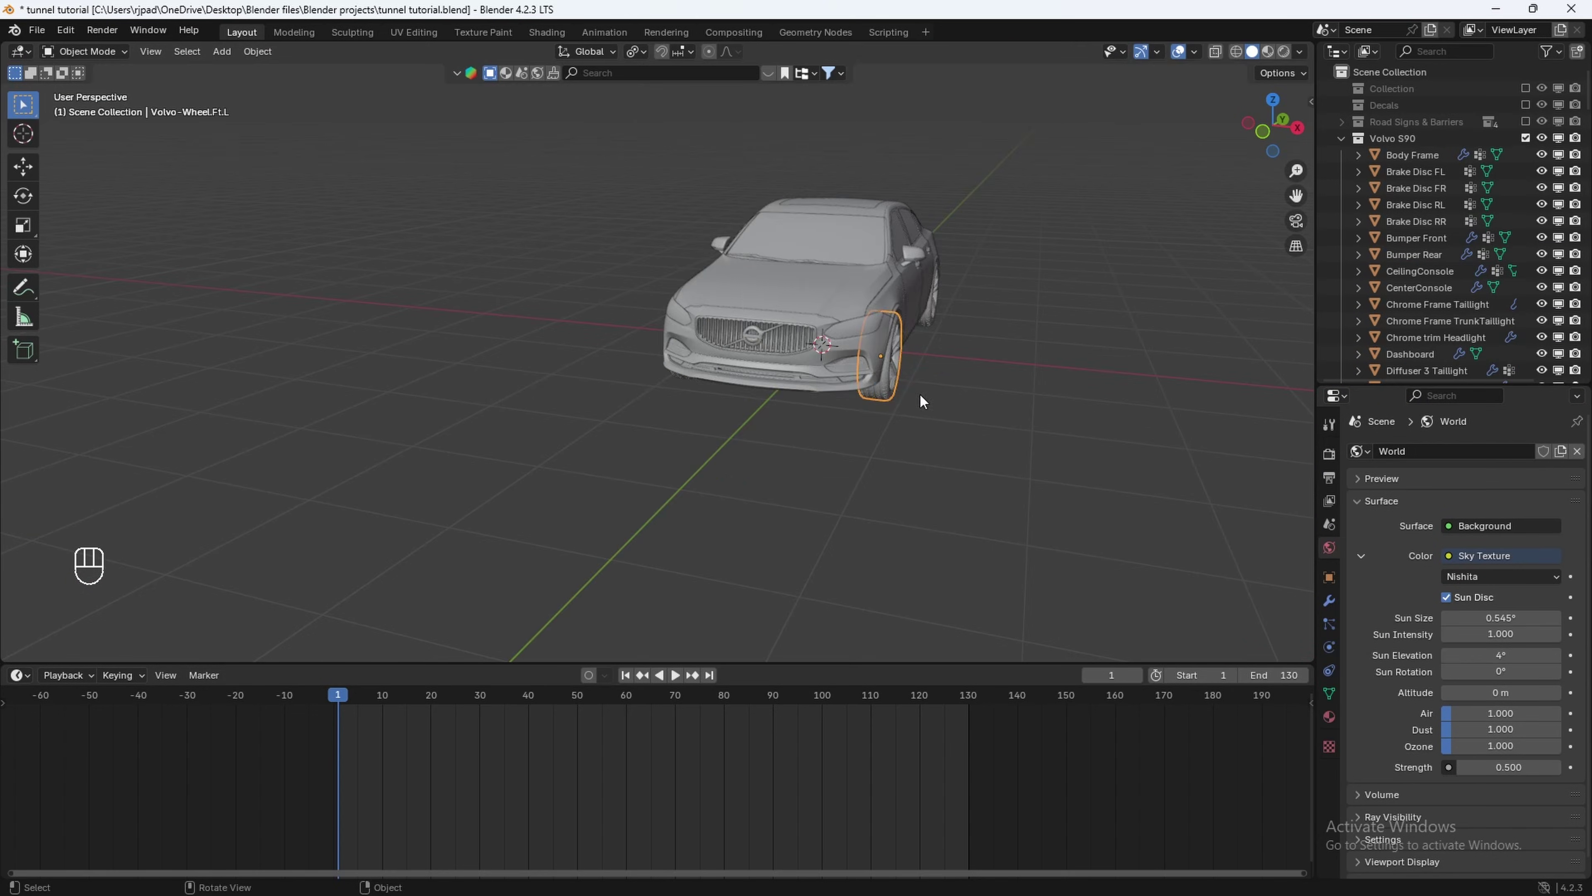
Display the car in wireframe shading from the front orthographic view.
key("z")
mouse_move(892, 433)
middle_mouse_down()
mouse_move(940, 406)
mouse_move(885, 437)
middle_mouse_up()
scroll(939, 406, "up", 1)
left_click(1275, 130)
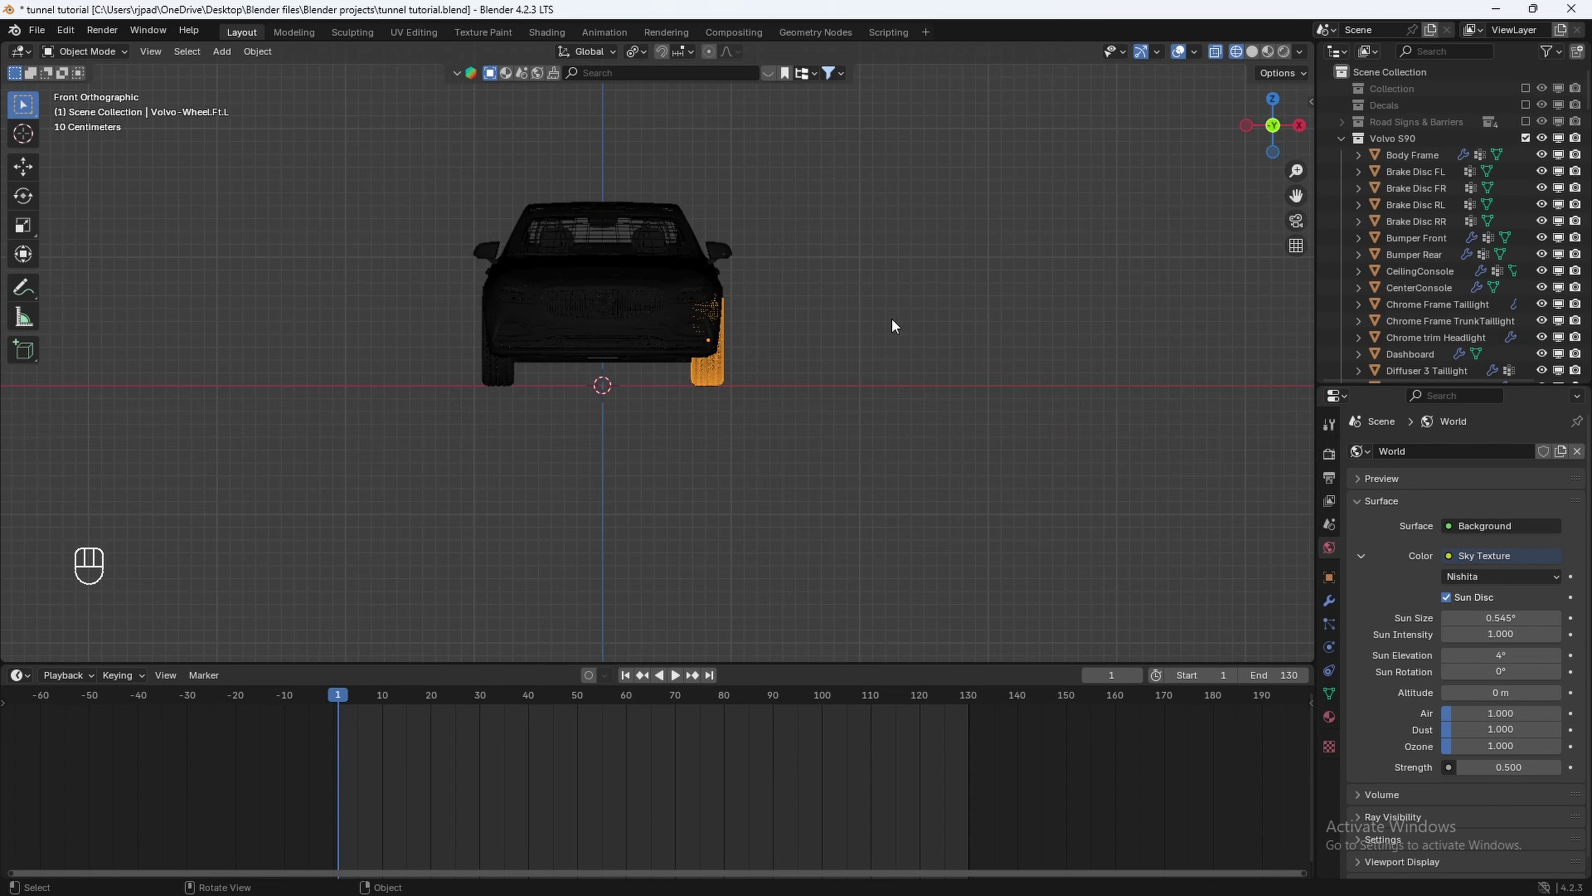
Select all of the car's body parts in wireframe view, leaving the wheel and brake parts out of the selection.
left_click(846, 337)
middle_click_drag(812, 352, 886, 450, "shift")
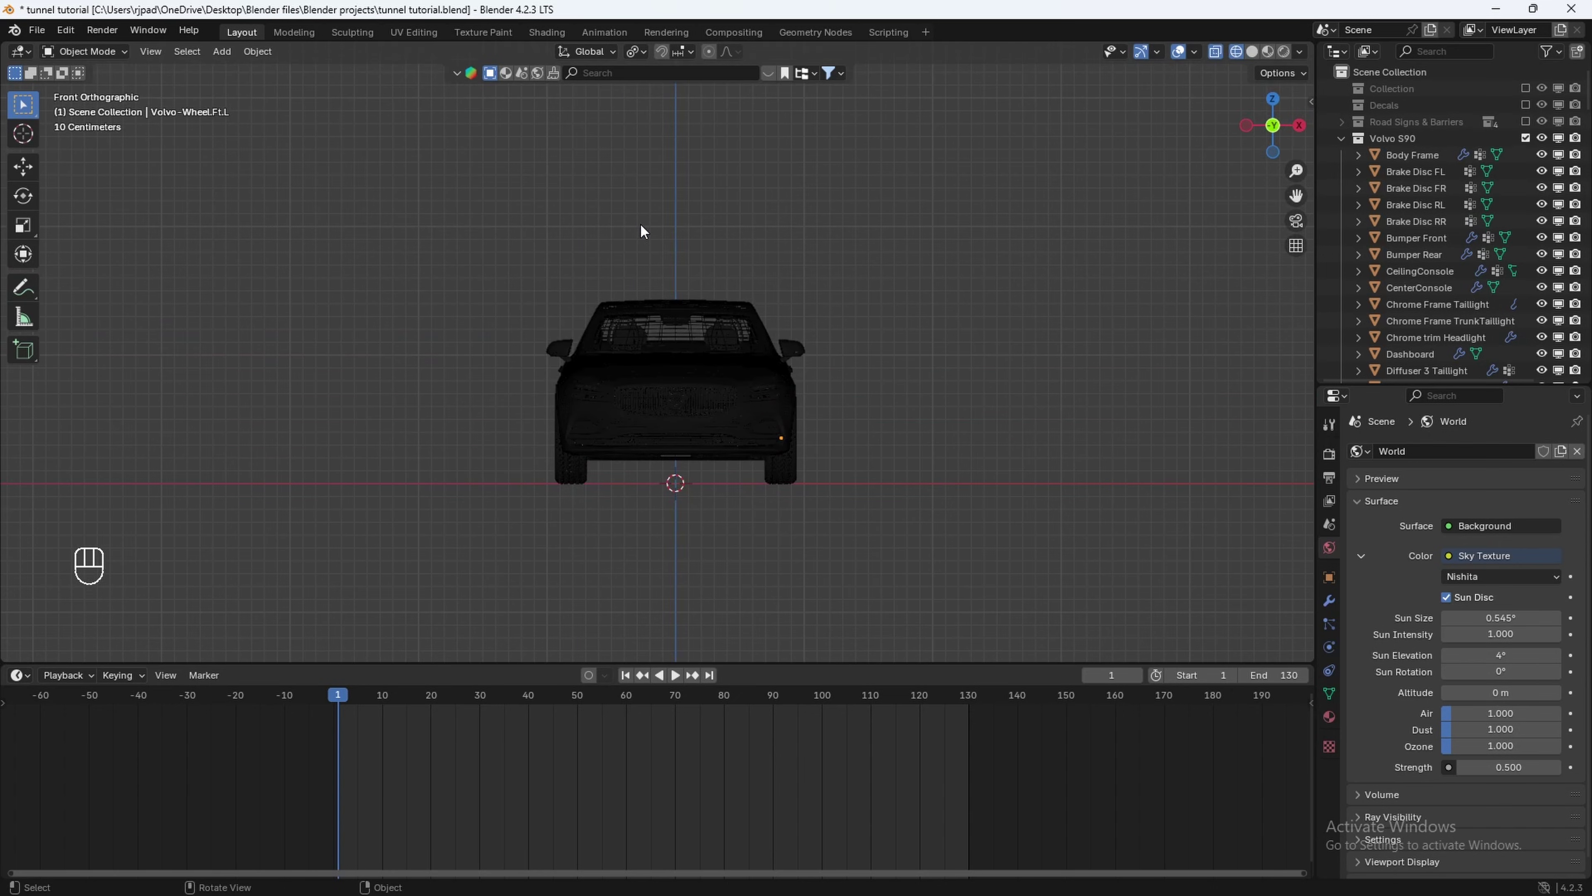
left_click_drag(639, 221, 737, 619)
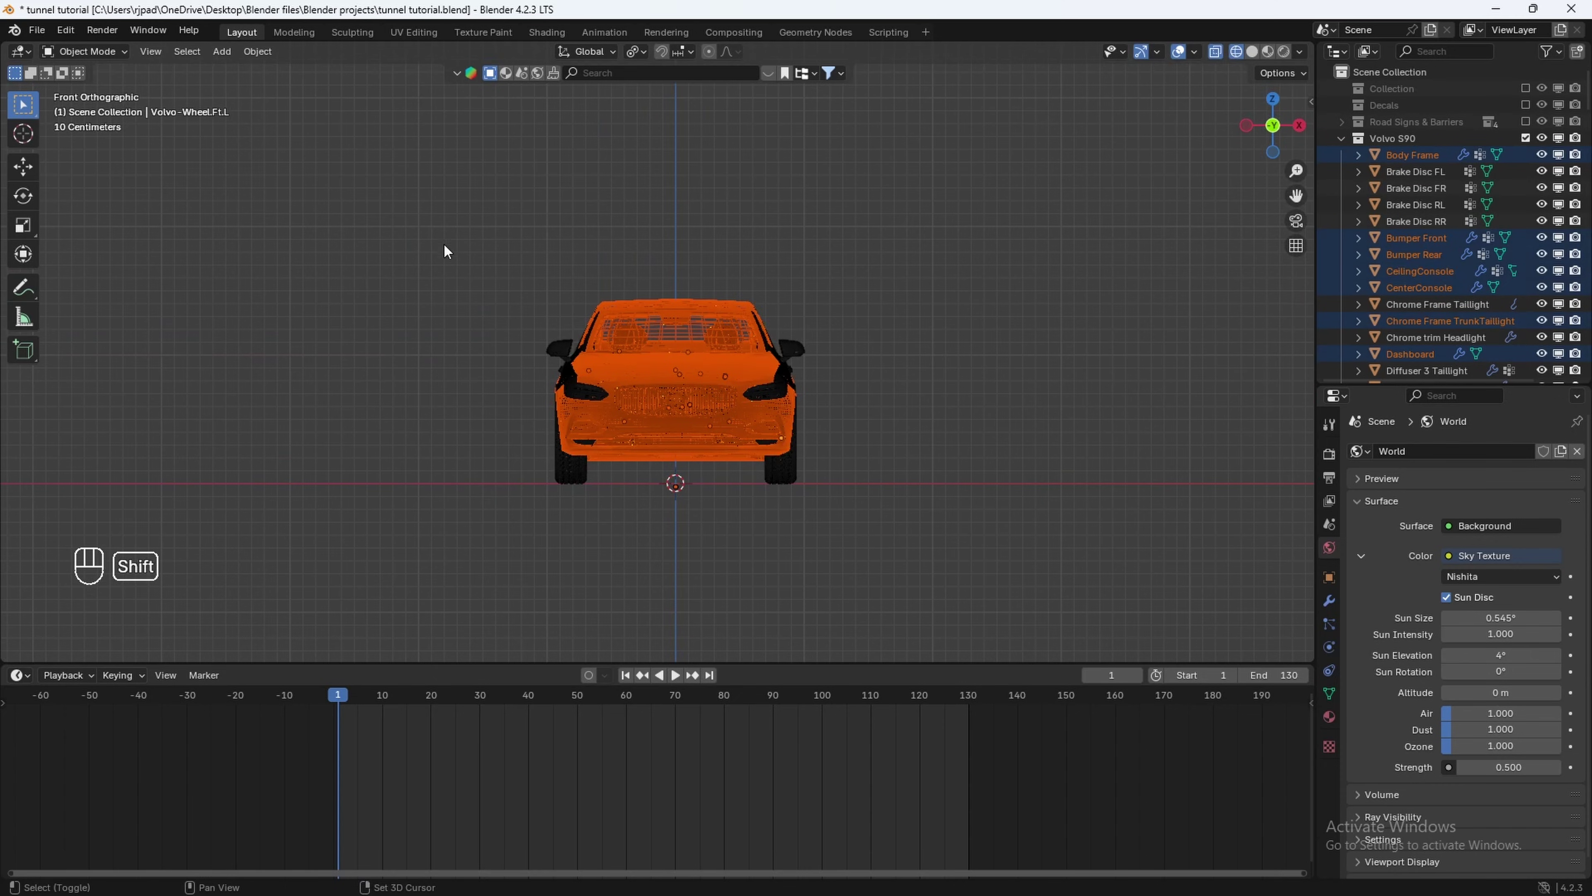
left_click_drag(419, 234, 1036, 397, "shift")
Try lifting the selected body parts away from the wheels in the right orthographic view, and undo the move.
left_click(1243, 125)
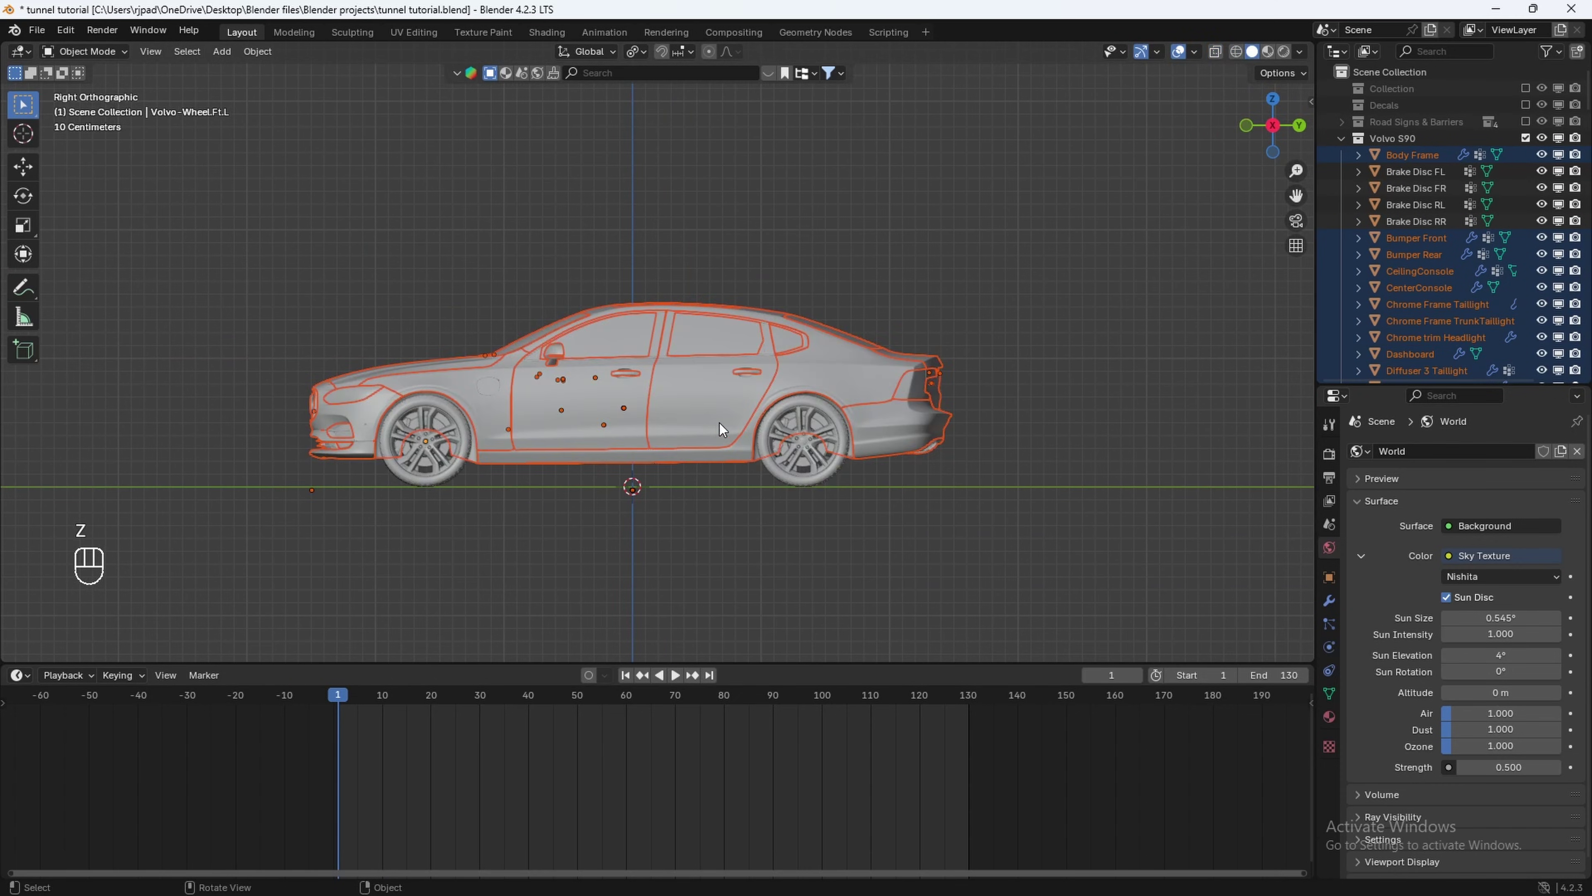
key("g")
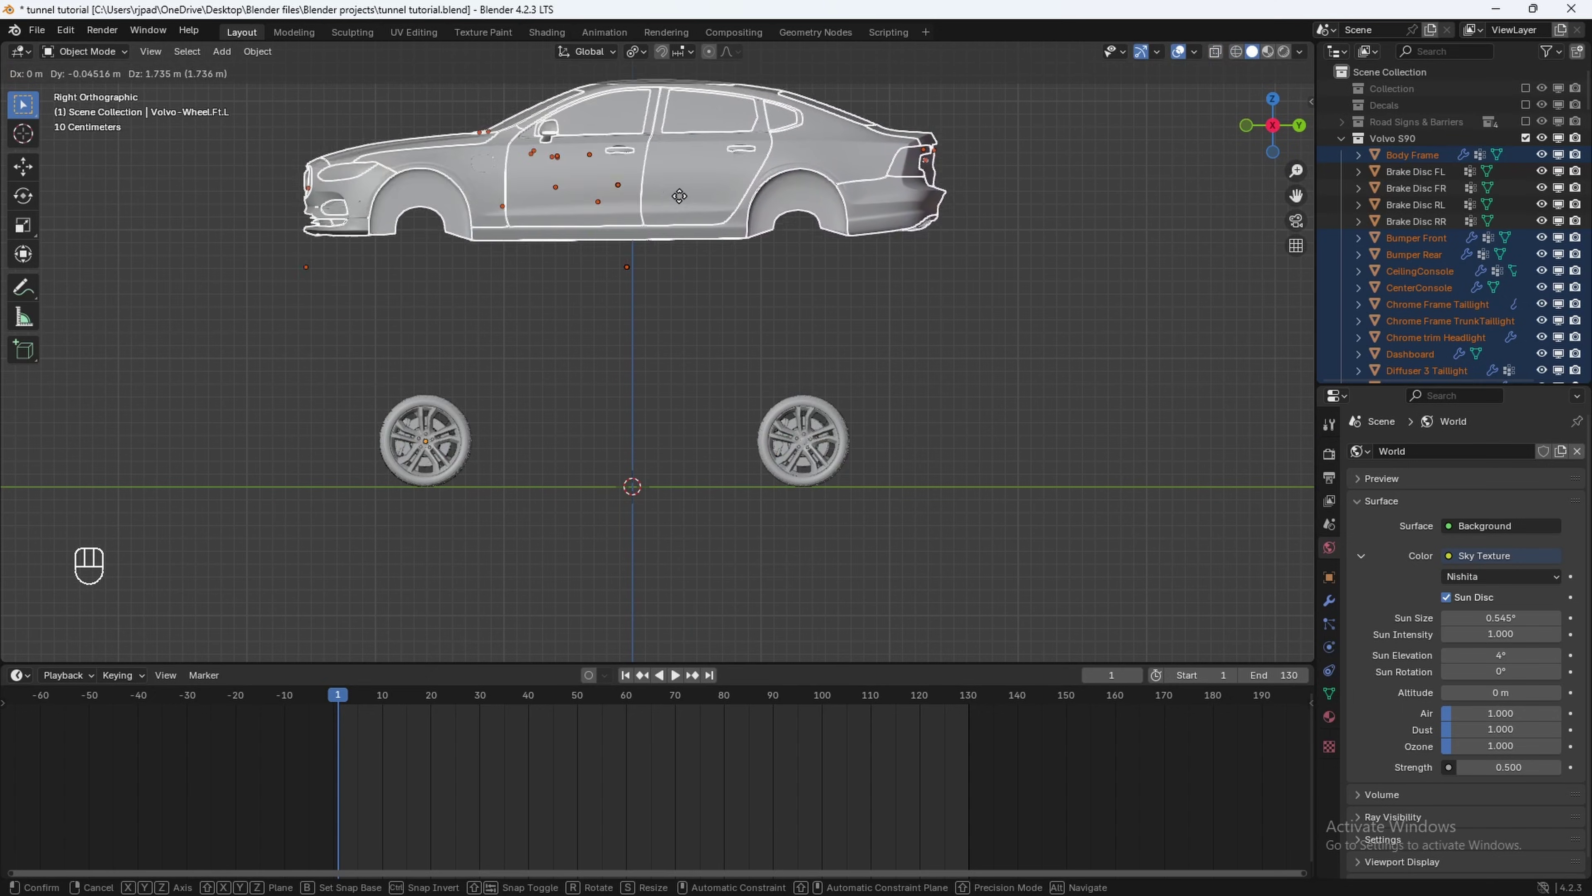
left_click(722, 316, "ctrl")
key("ctrl+z")
Move the selected body parts into a new collection named Car-Body and exclude that collection from the view layer.
left_click_drag(1237, 143, 747, 359)
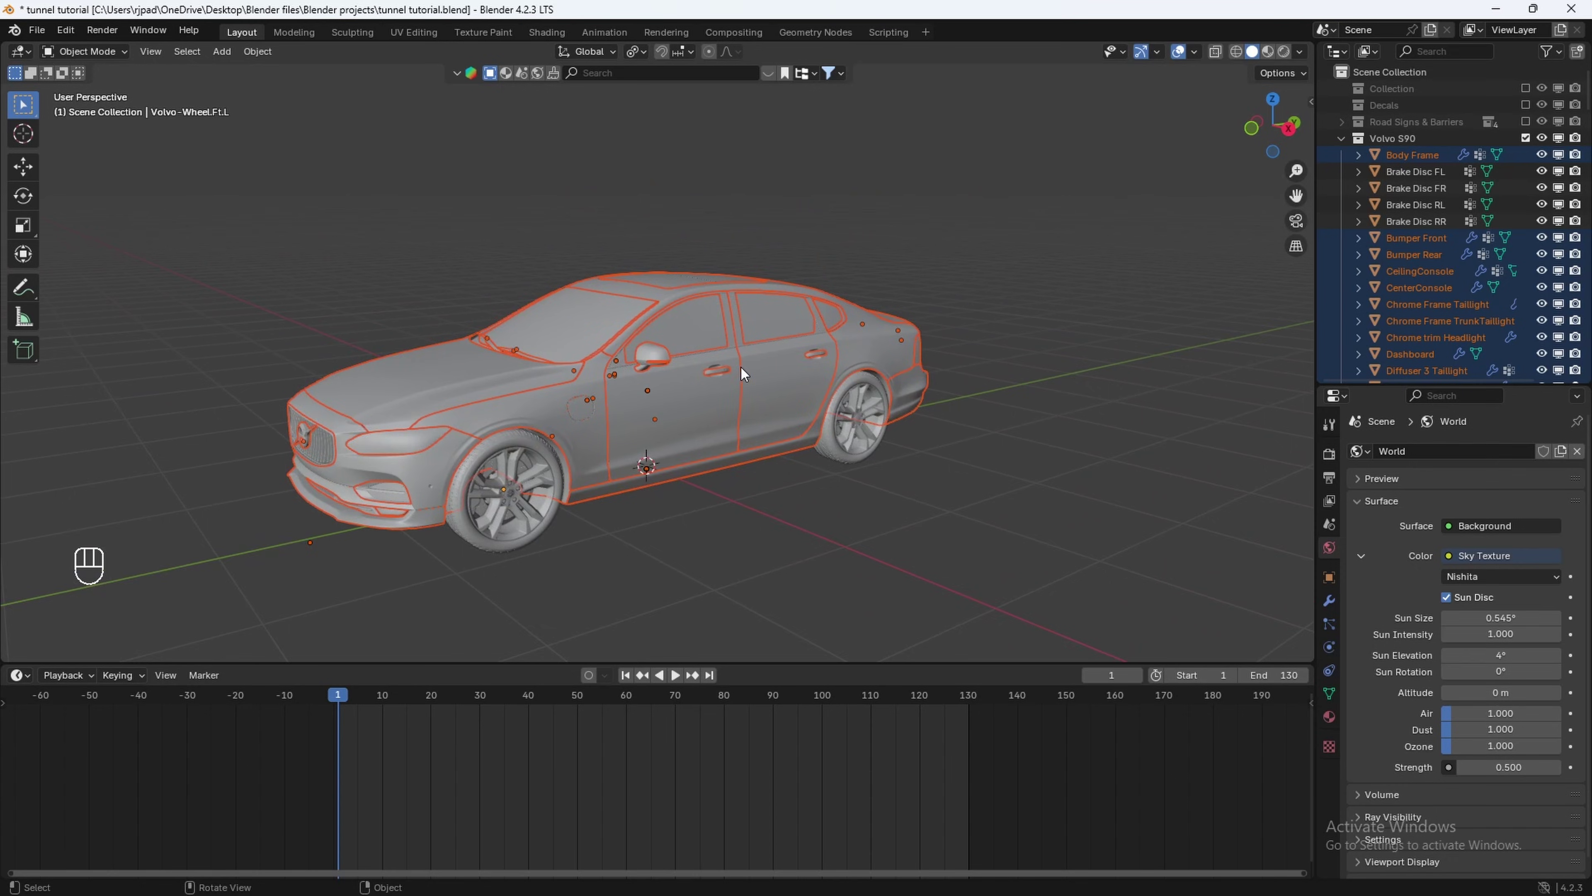
middle_click_drag(742, 367, 724, 358)
key("m")
left_click(725, 357)
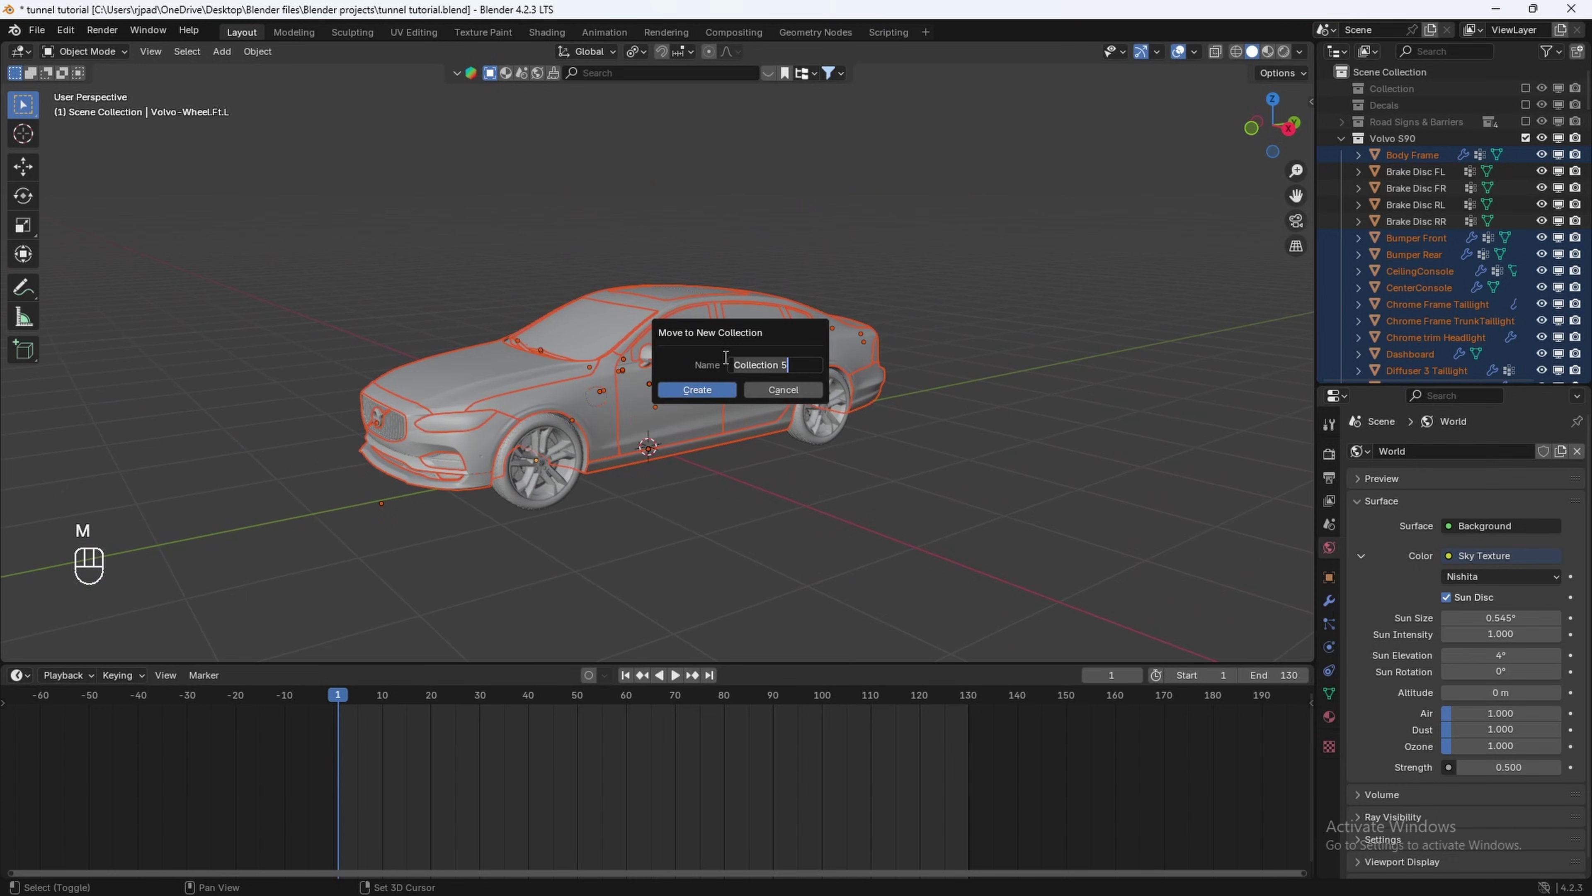
type("CV")
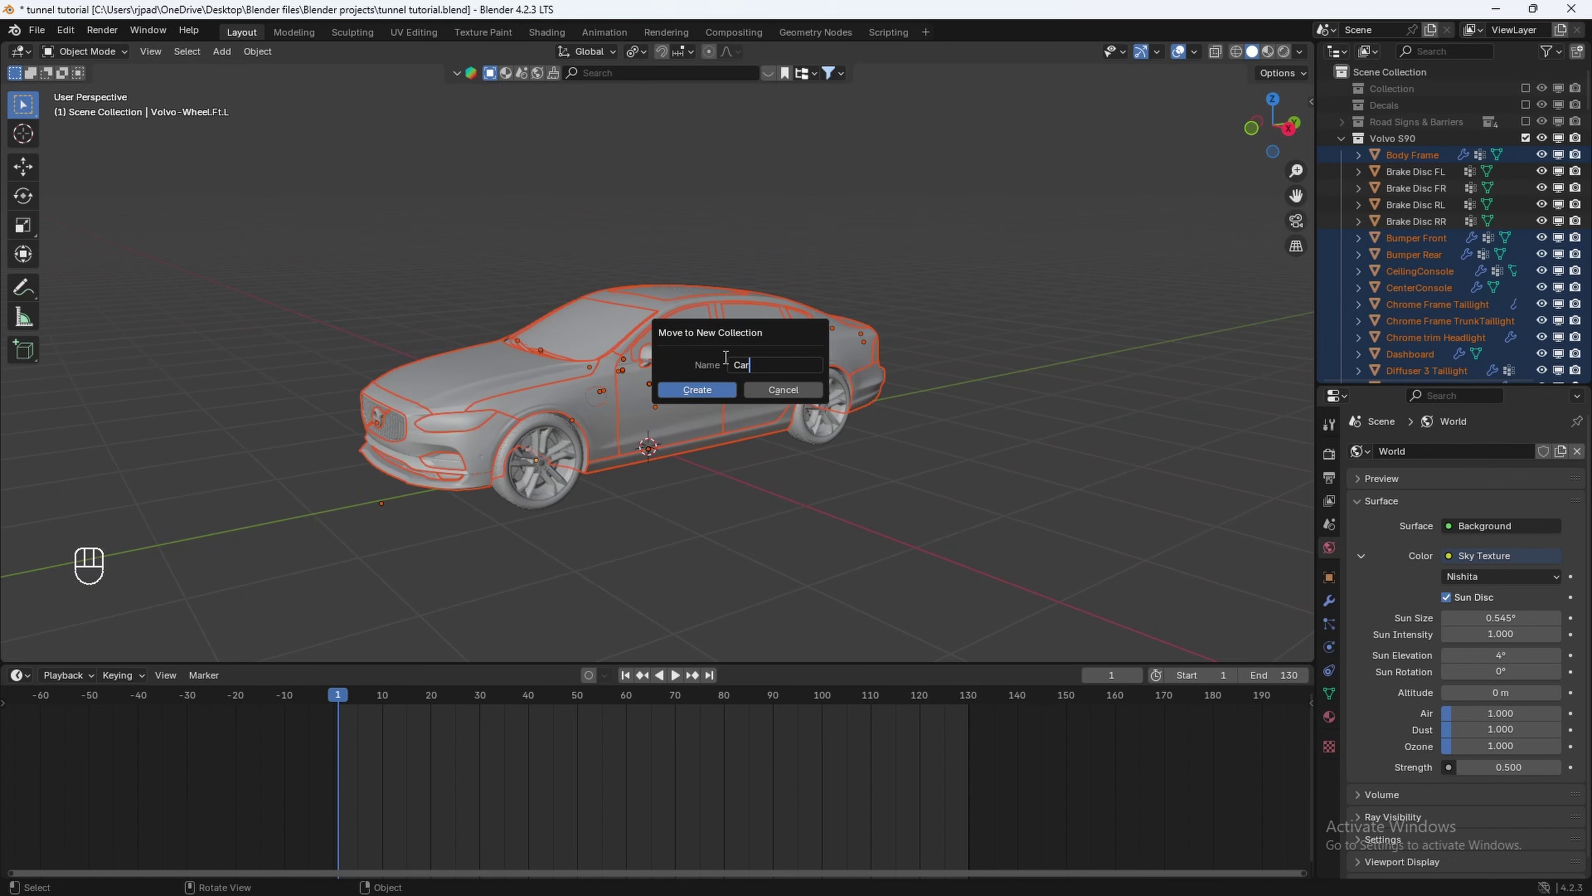
type("ar-Body")
left_click(716, 389)
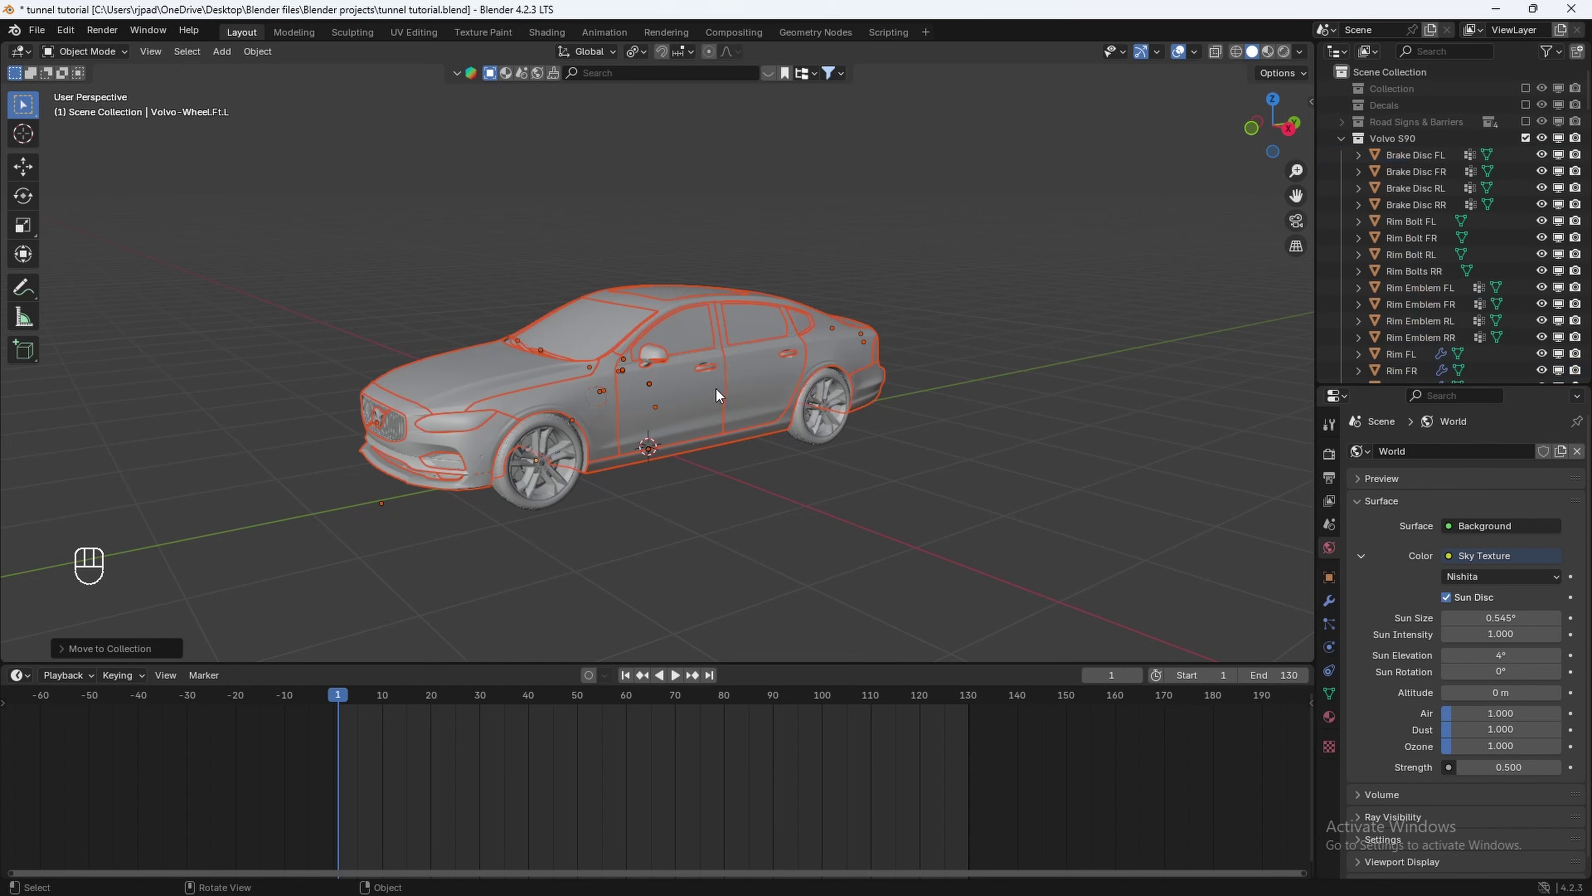
scroll(1412, 159, "down", 13)
left_click(1526, 187)
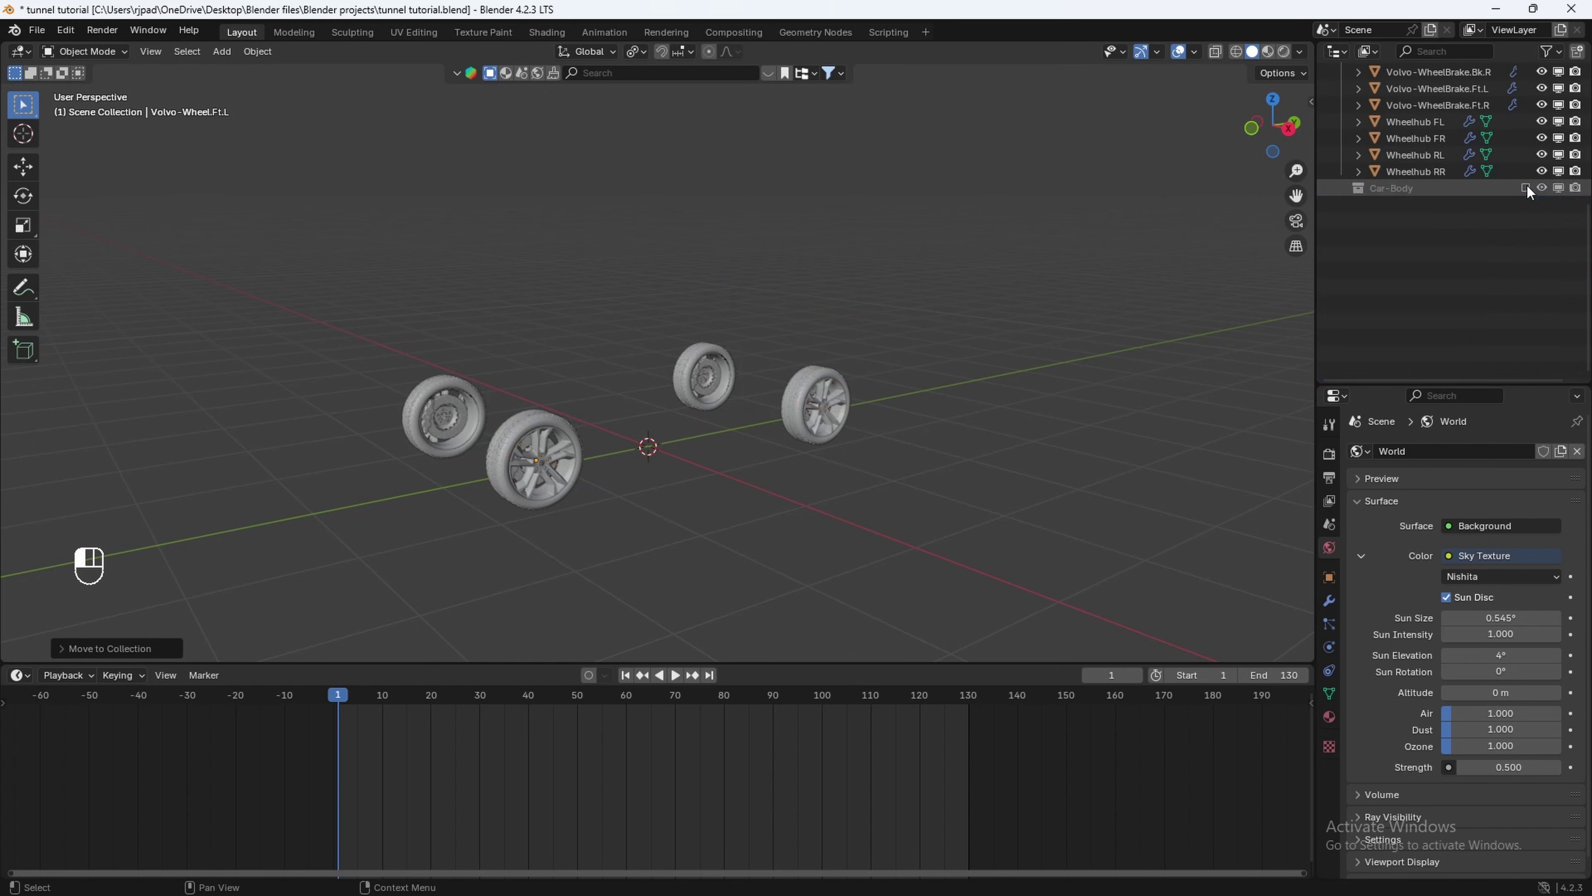
Select all parts of the front-left wheel in wireframe shading and parent them to Volvo-Wheel.Ft.L.
middle_click_drag(667, 388, 838, 456)
scroll(652, 414, "up", 5)
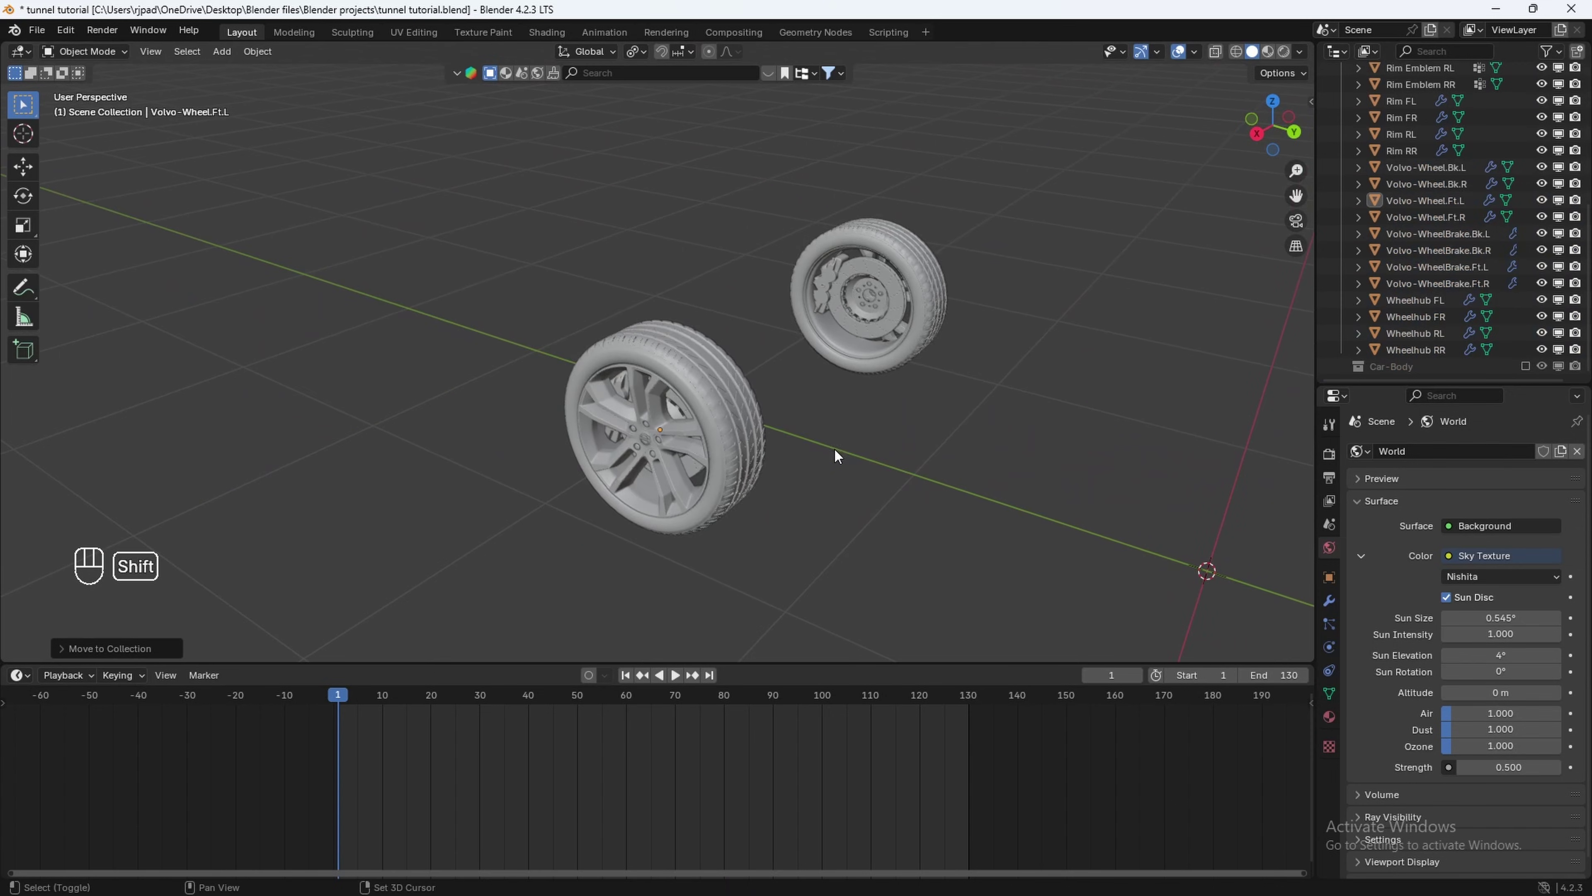
left_click(656, 403)
middle_click_drag(642, 393, 780, 381)
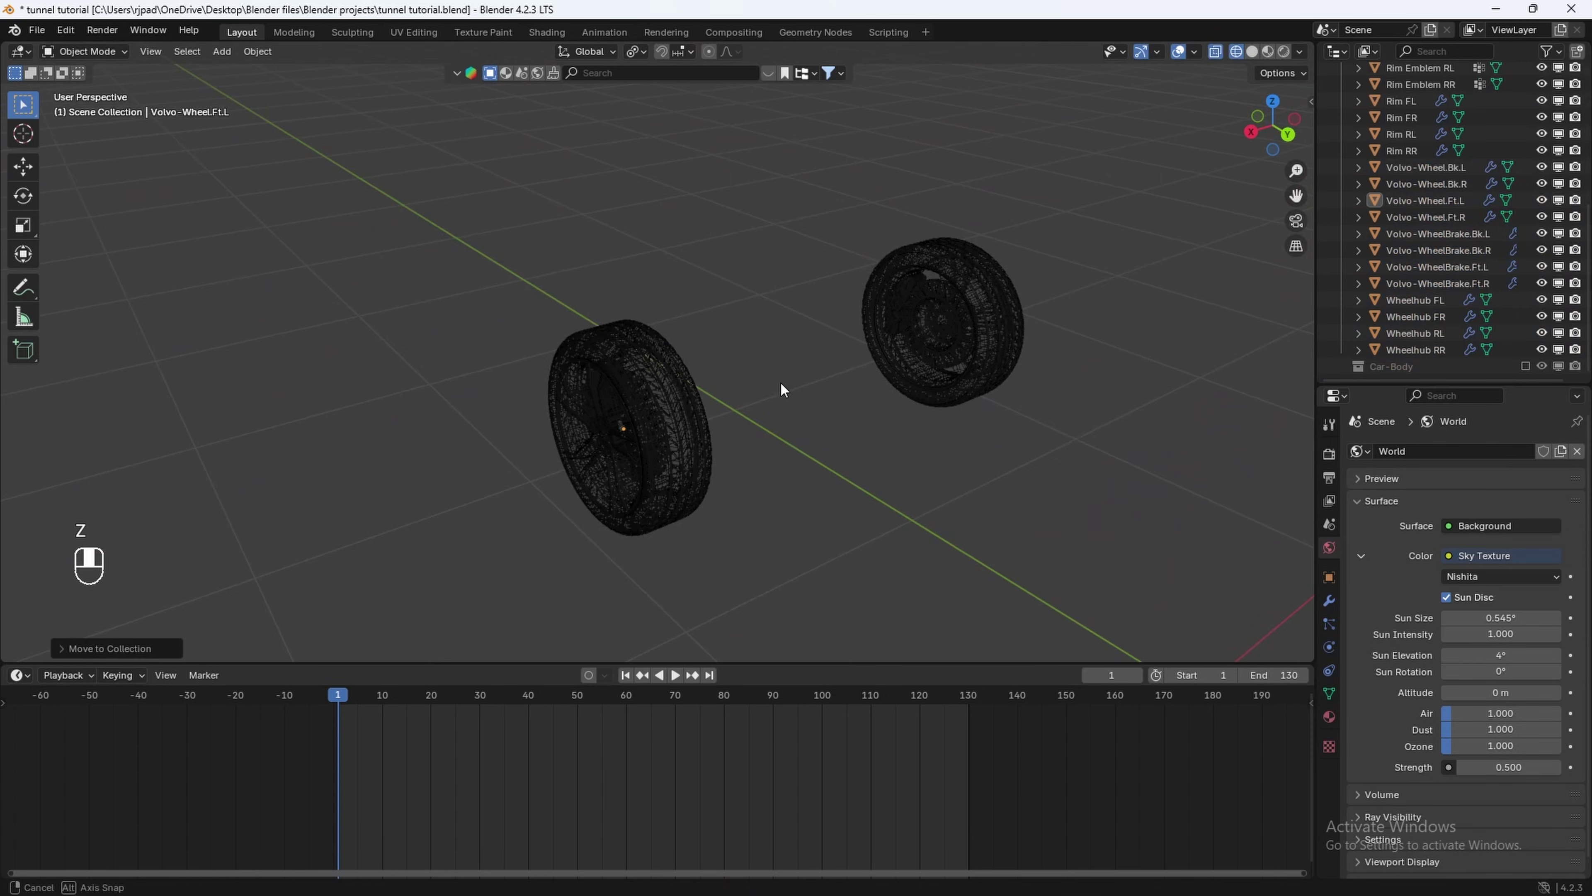
scroll(779, 379, "down", 4)
left_click_drag(504, 268, 707, 520)
scroll(707, 520, "up", 4)
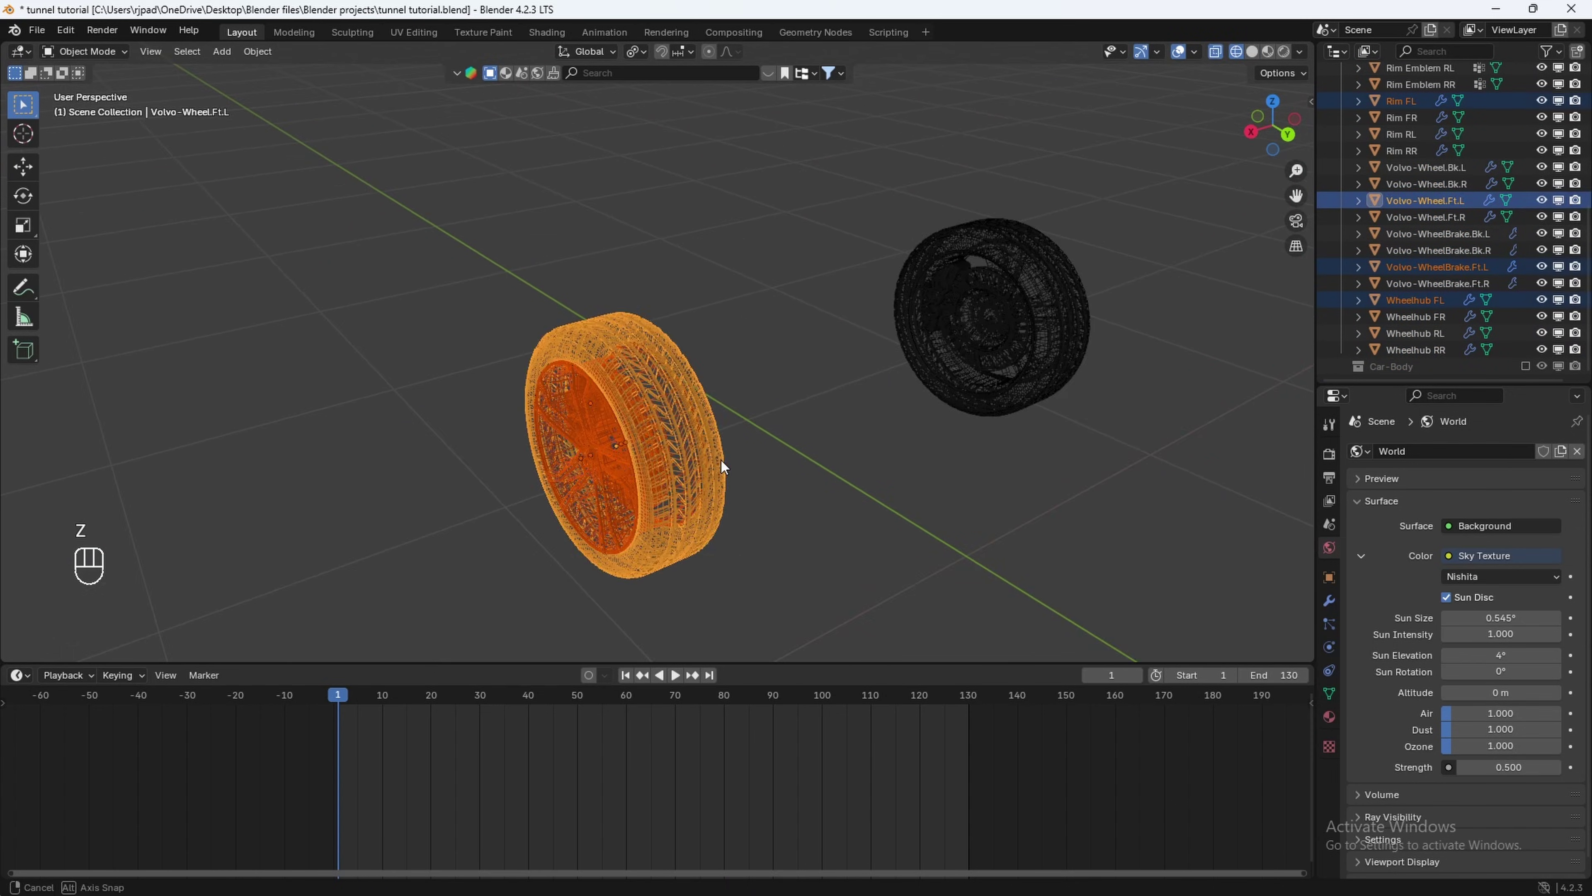
middle_click_drag(721, 461, 638, 295)
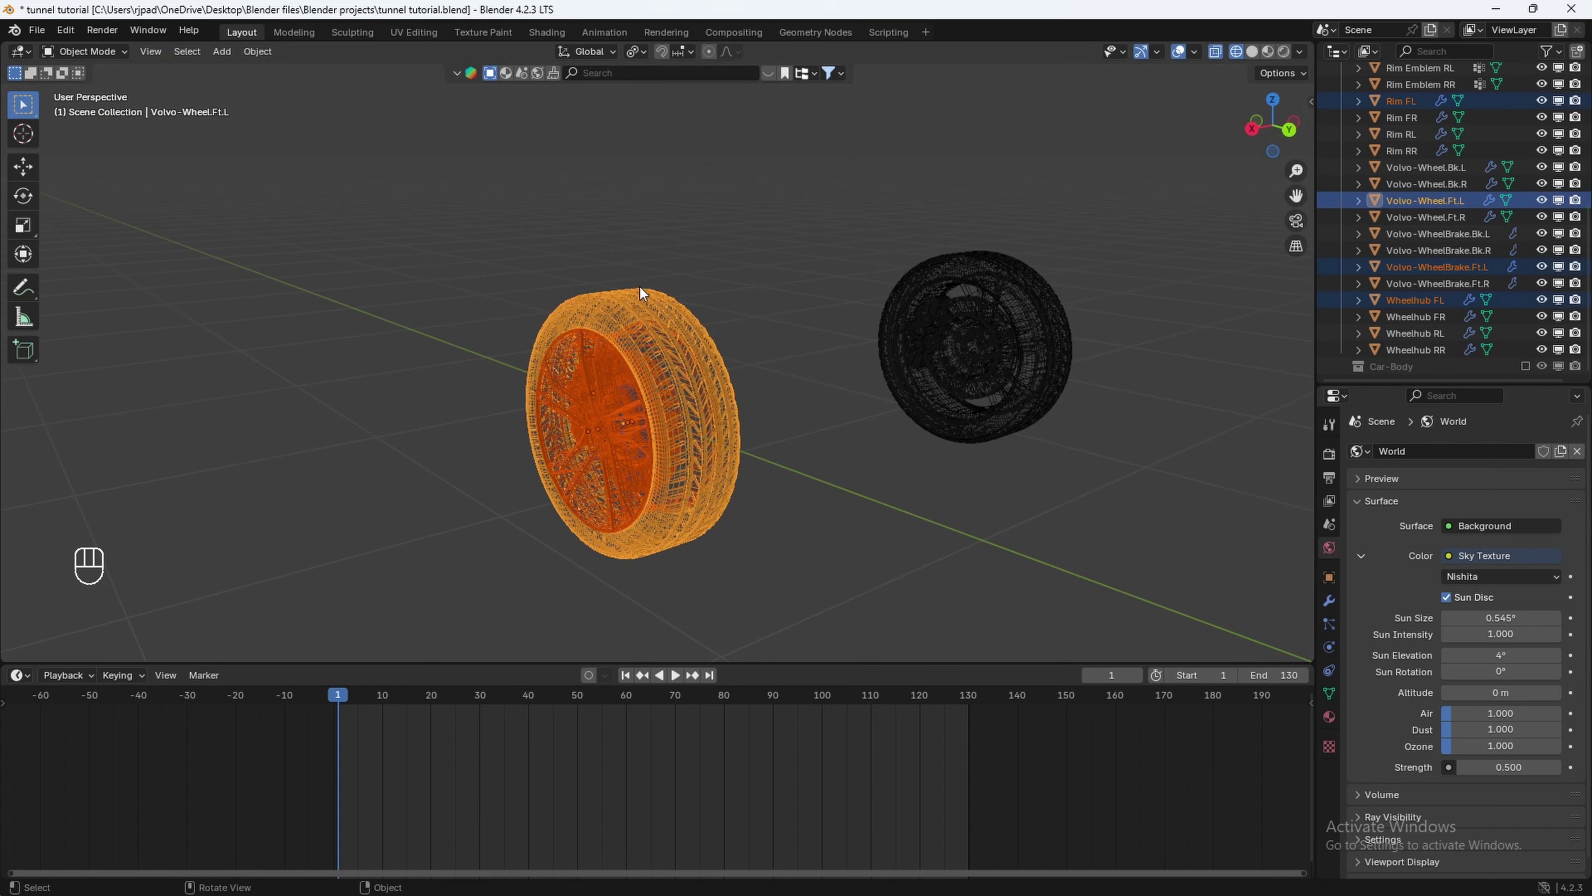
key("ctrl+p")
left_click(623, 287)
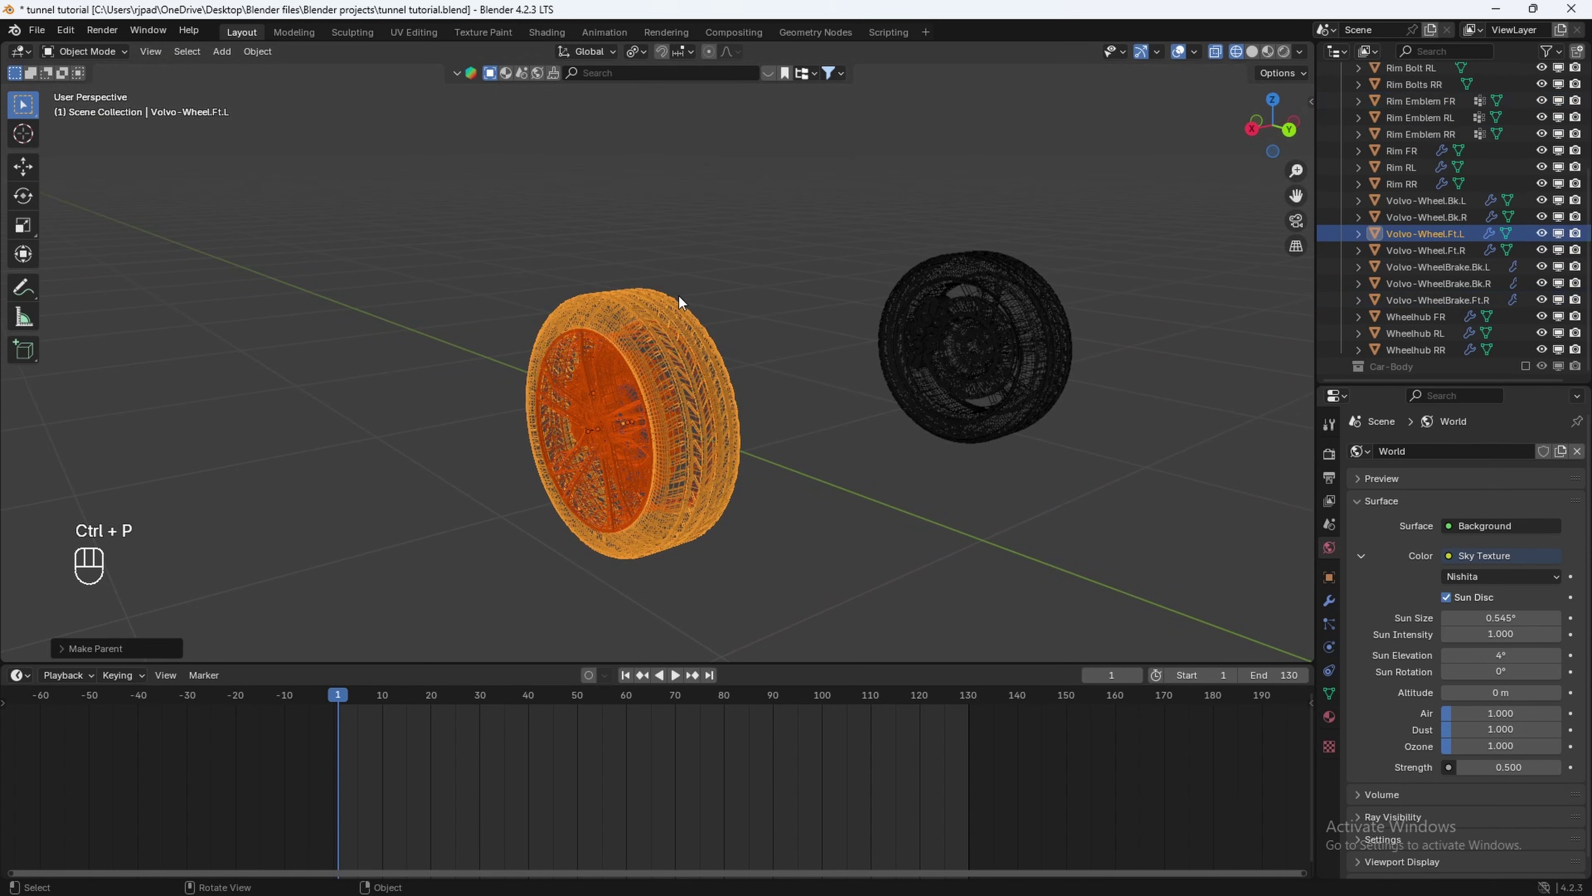
Try moving Volvo-Wheel.Ft.L to test its parenting, and undo the move.
key("g")
left_click(294, 551)
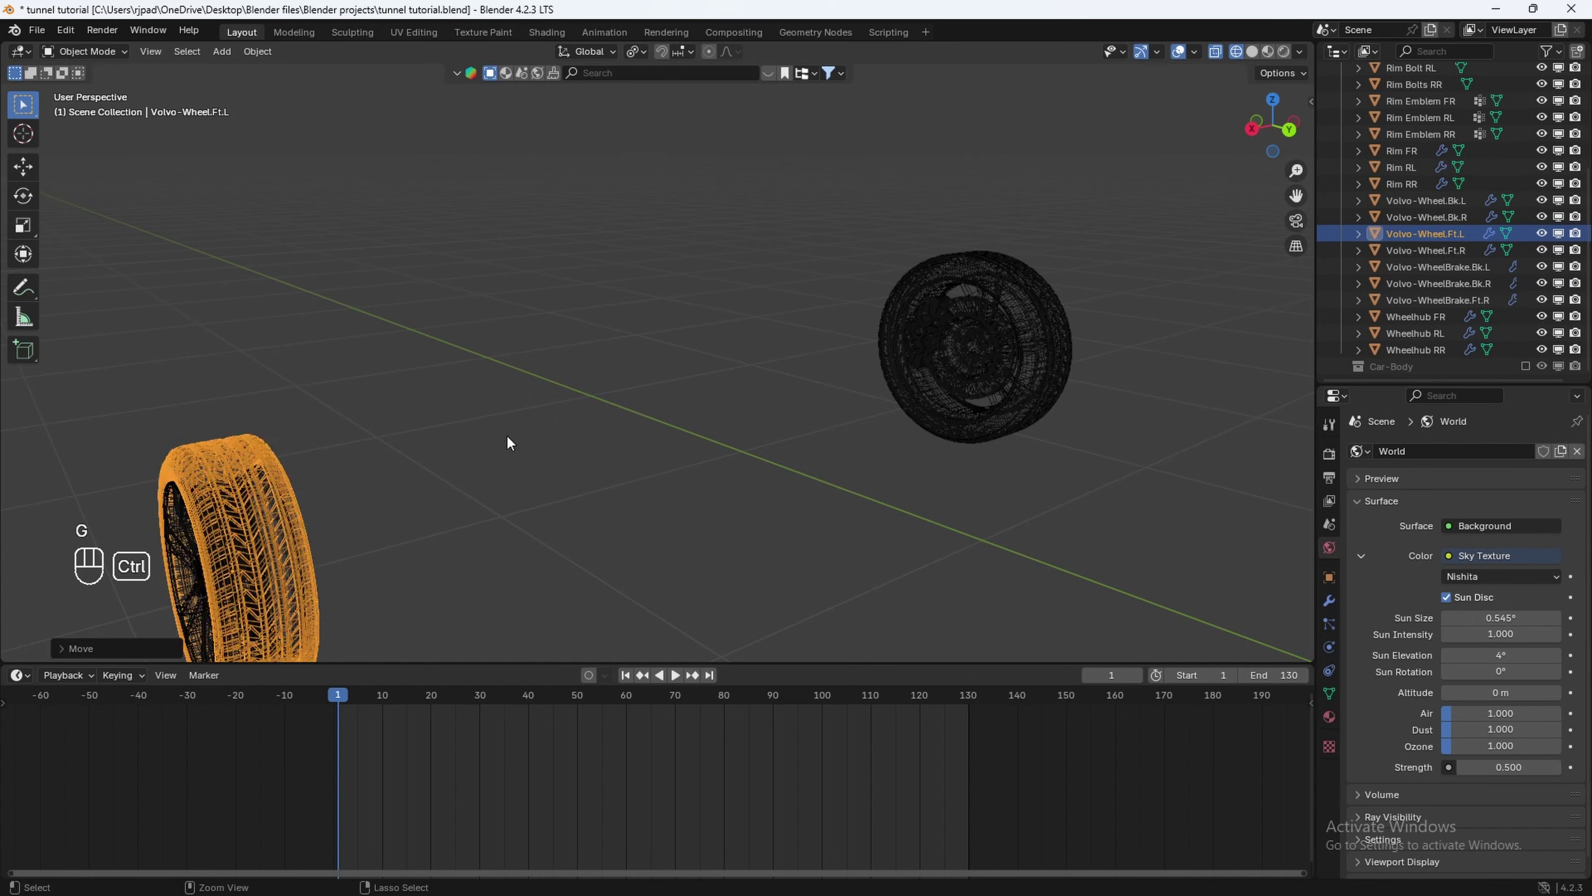
key("ctrl+z")
Select all parts of the front-right wheel and parent them to Volvo-Wheel.Ft.R.
middle_click_drag(1045, 314, 785, 400, "shift")
scroll(688, 410, "down", 3)
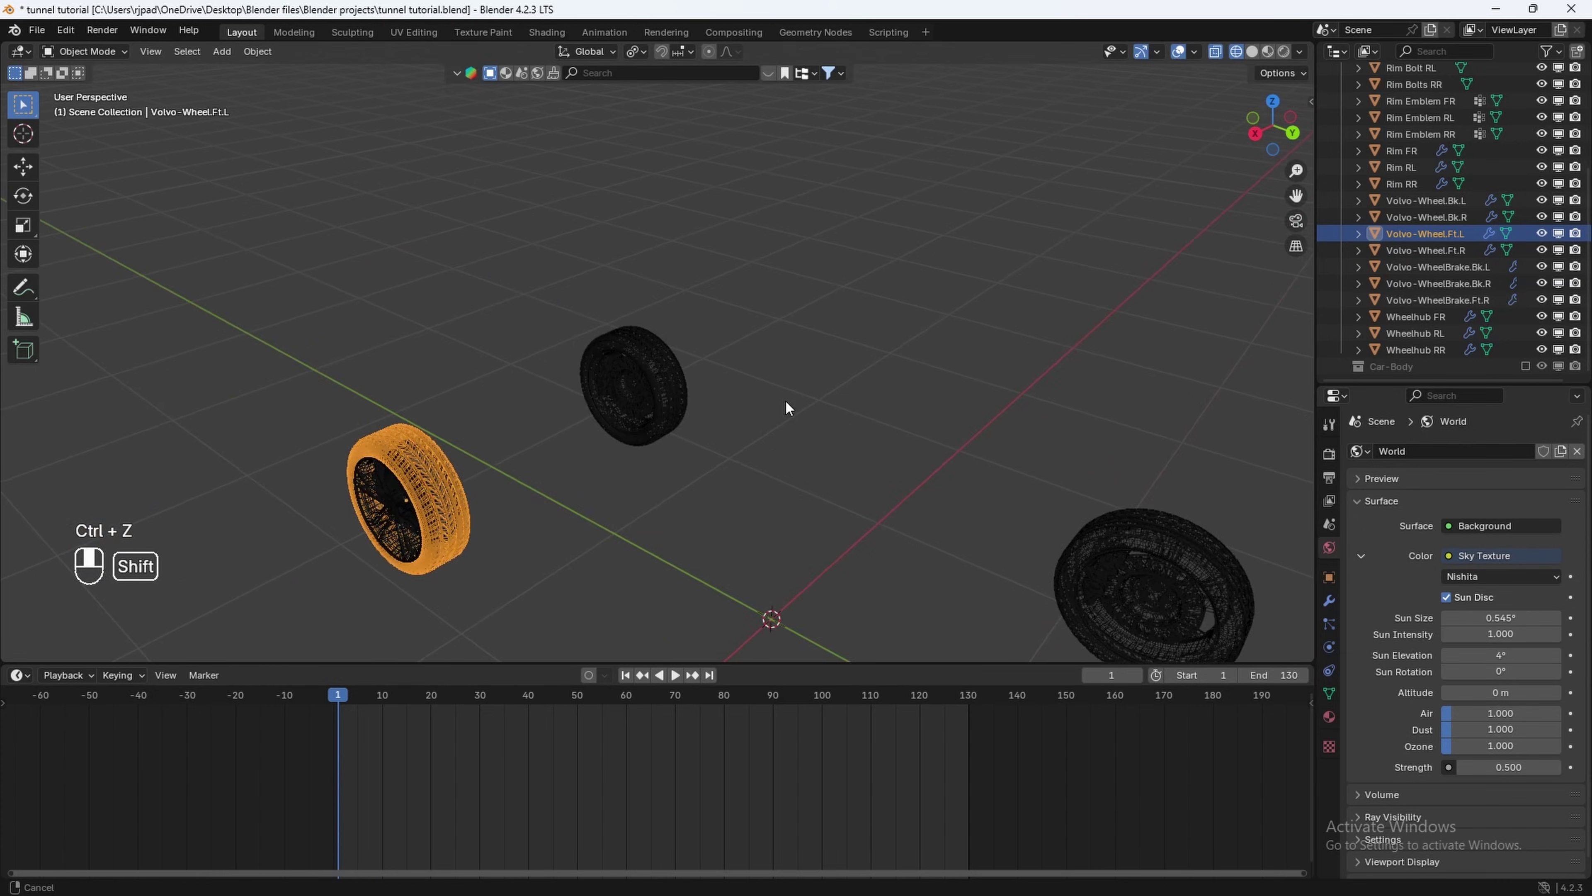
scroll(785, 400, "up", 2)
left_click(442, 270)
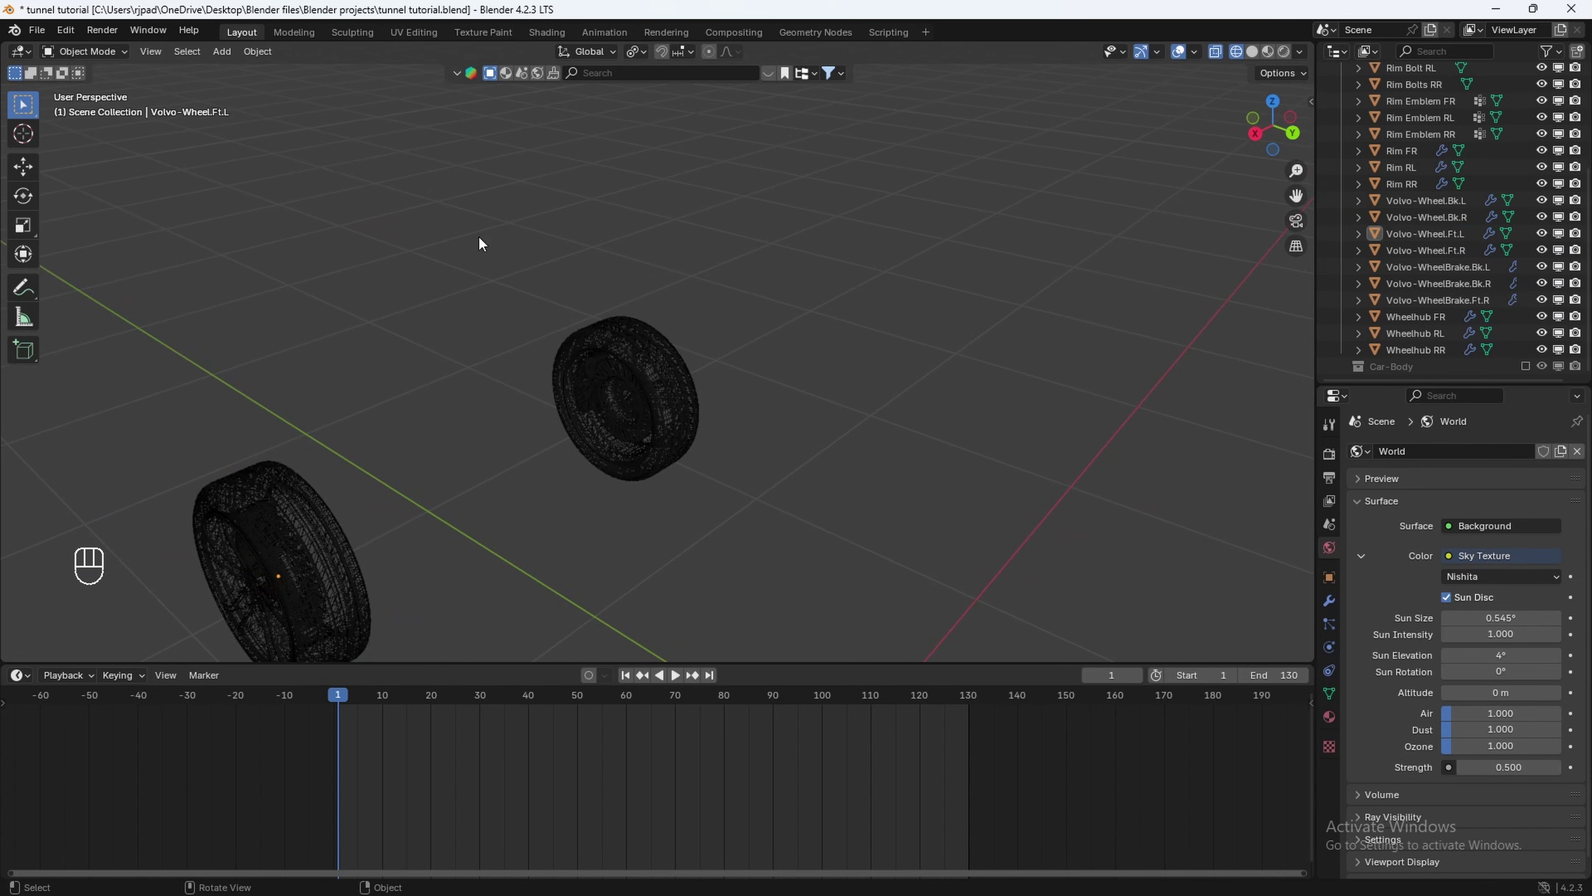
left_click_drag(482, 243, 834, 580)
scroll(695, 442, "up", 2)
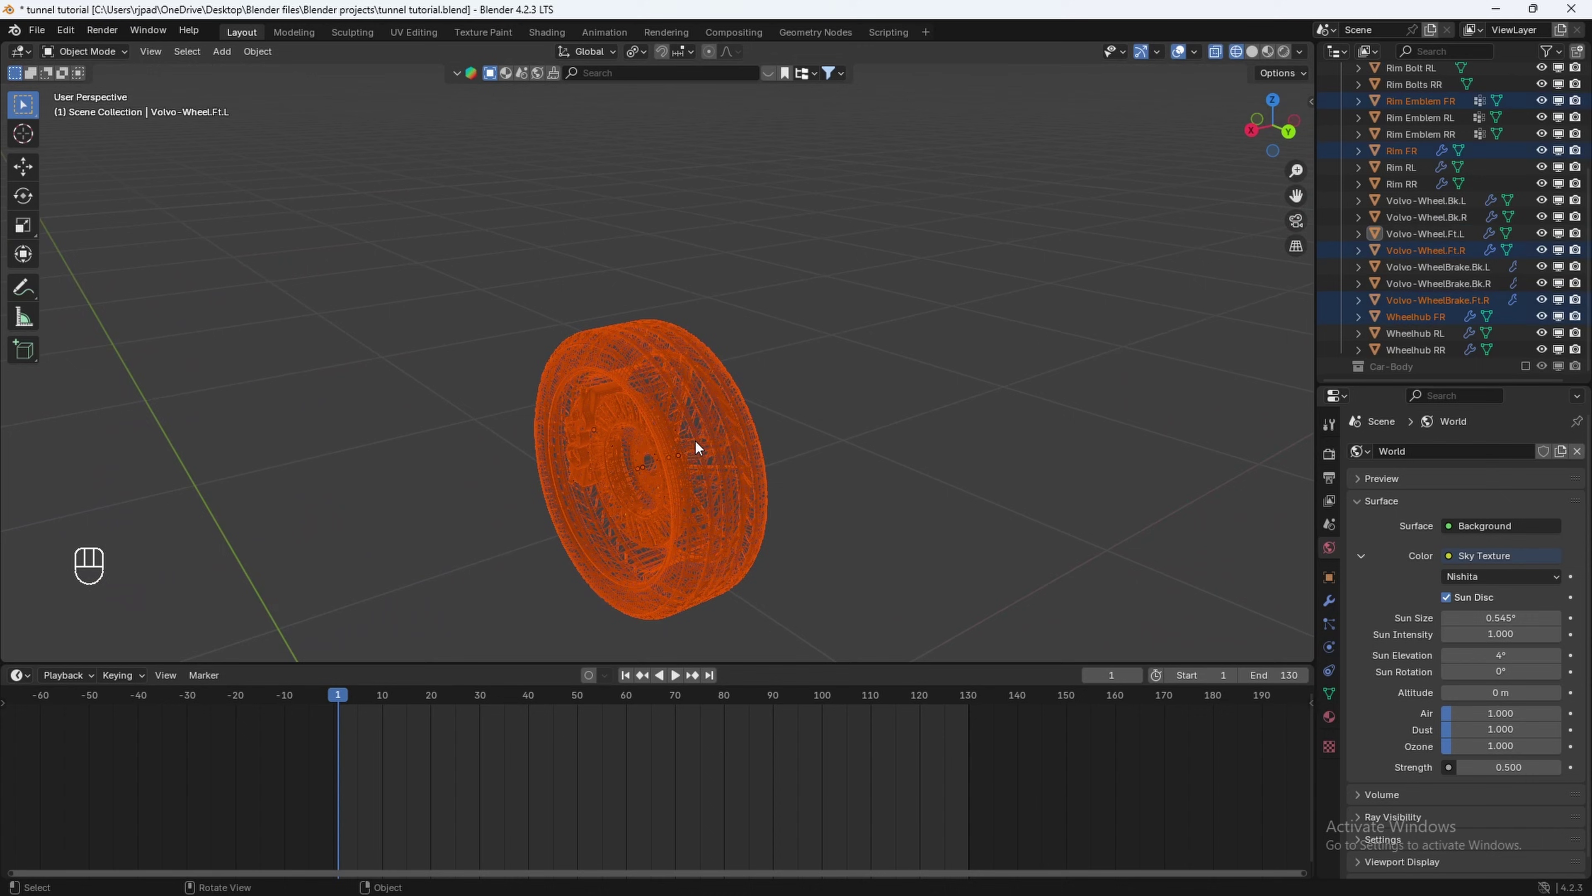
left_click(735, 378, "shift")
middle_click_drag(806, 393, 751, 370)
scroll(814, 400, "down", 2)
key("ctrl+p")
left_click(818, 405)
Parent the rear-left wheel parts to Volvo-Wheel.Bk.L and the rear-right wheel parts to Volvo-Wheel.Bk.R.
scroll(821, 408, "down", 3)
scroll(822, 404, "down", 4)
scroll(740, 439, "up", 4)
left_click(740, 369)
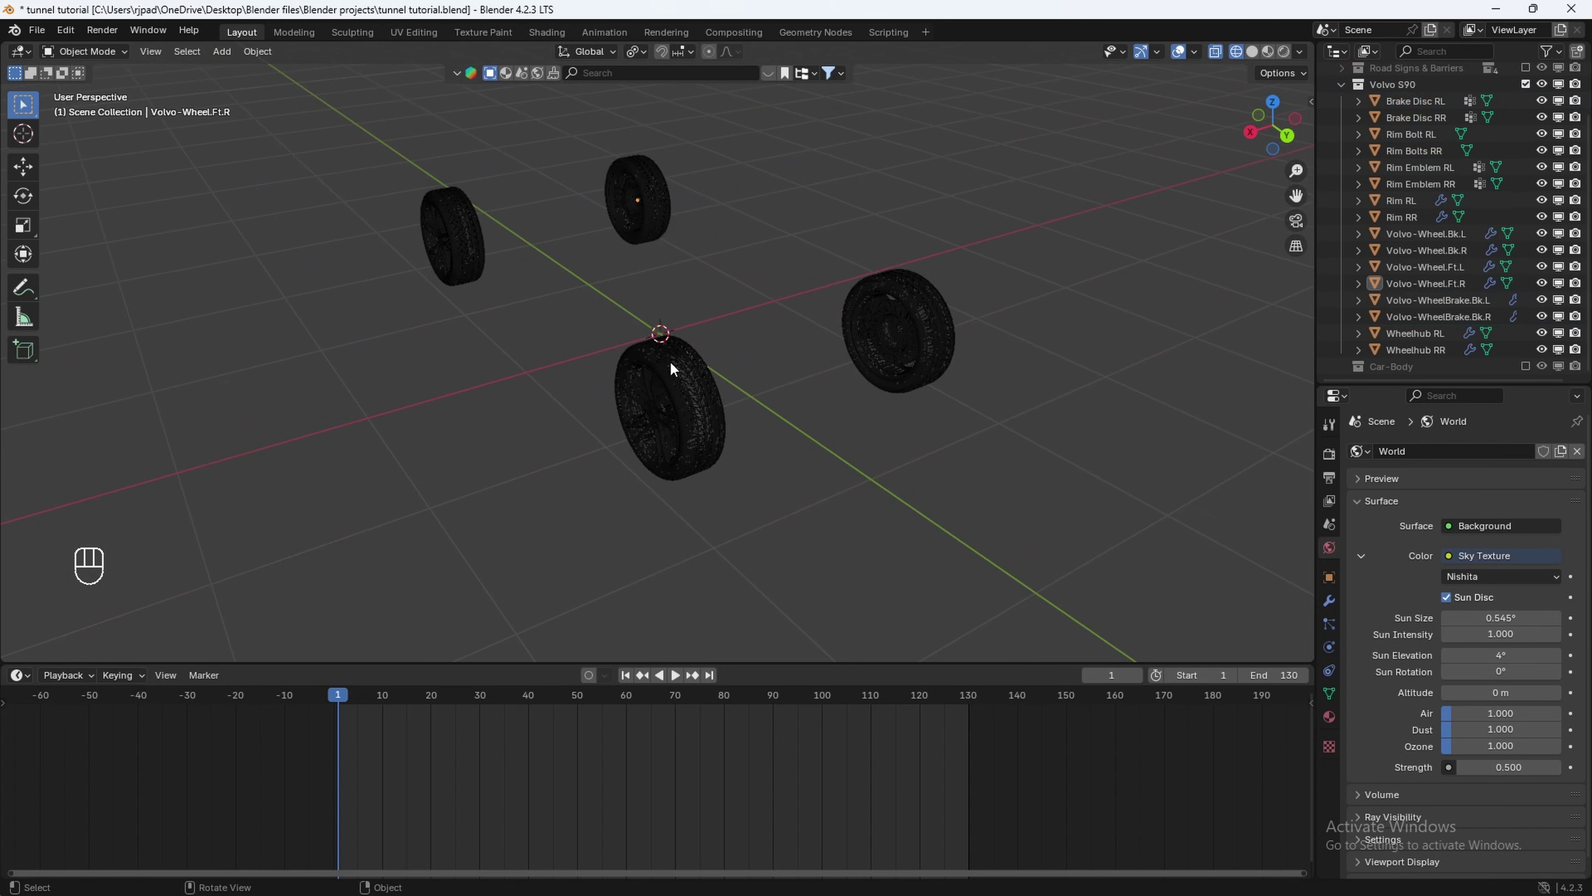
left_click(674, 433)
scroll(736, 426, "up", 3)
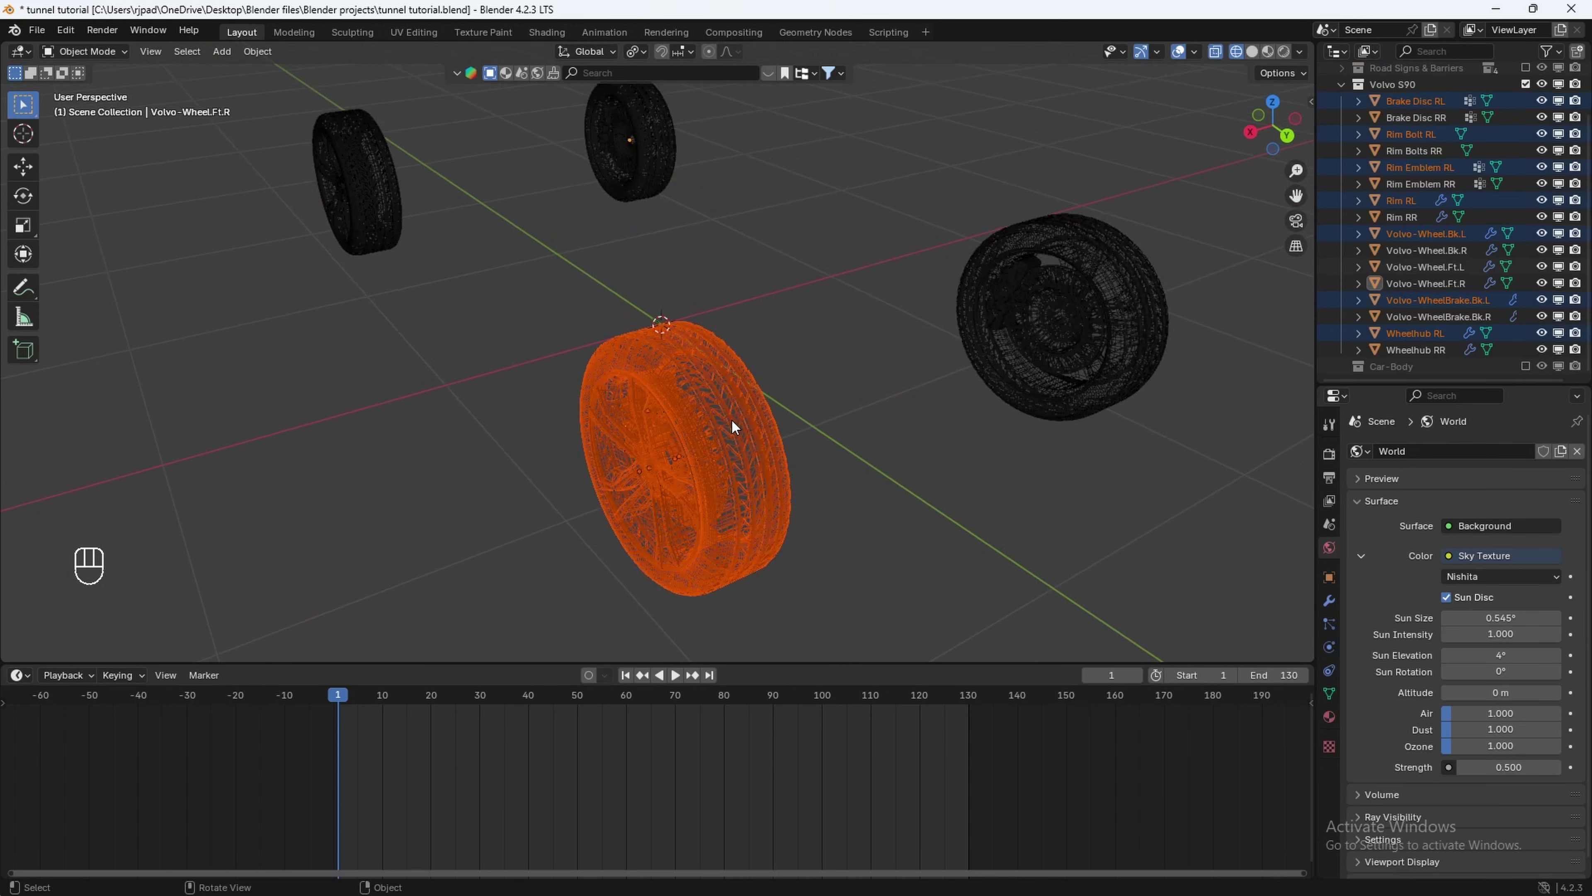
left_click(756, 375, "shift")
mouse_move(761, 388)
middle_mouse_down()
mouse_move(783, 367)
mouse_move(788, 391)
middle_mouse_up()
scroll(784, 367, "down", 4)
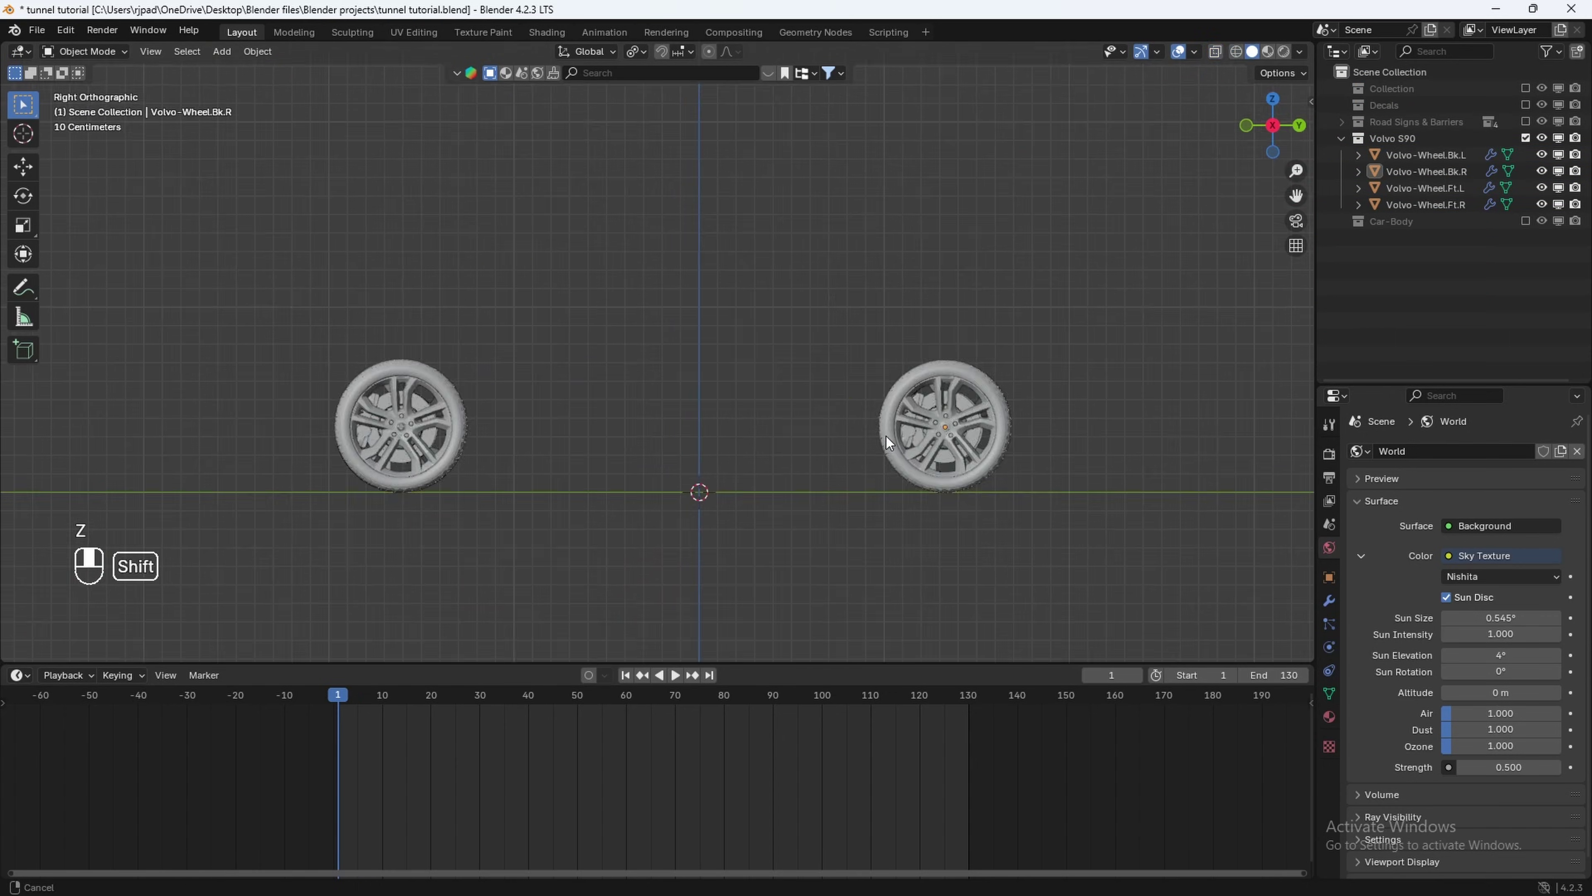
Set the origins of all four wheels to their geometry.
middle_click_drag(886, 435, 734, 422)
key("a")
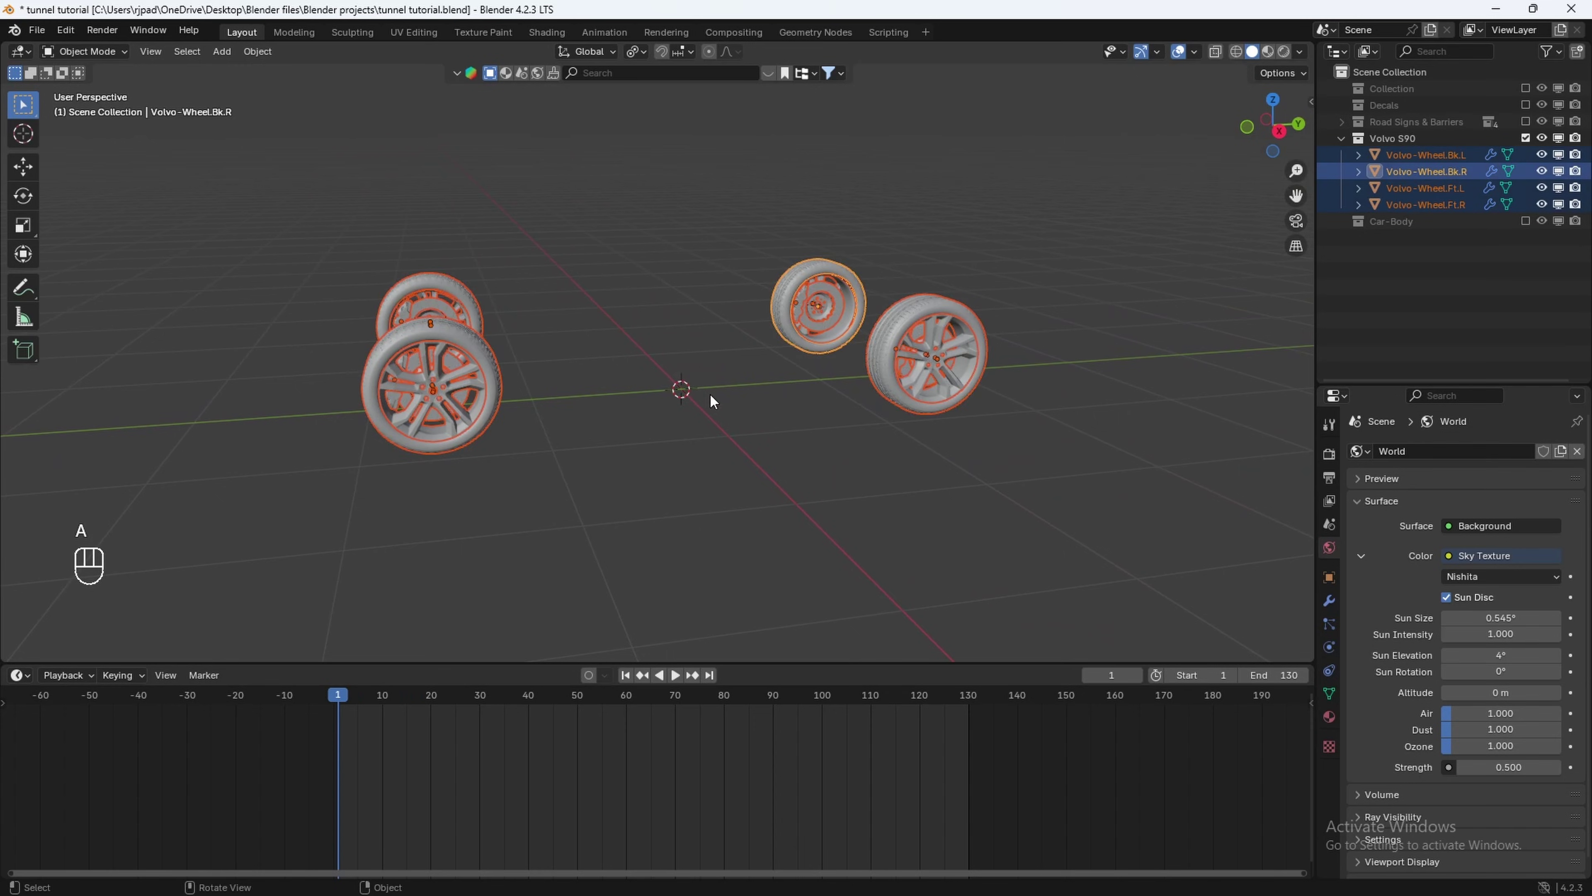
right_click(627, 384)
mouse_move(582, 477)
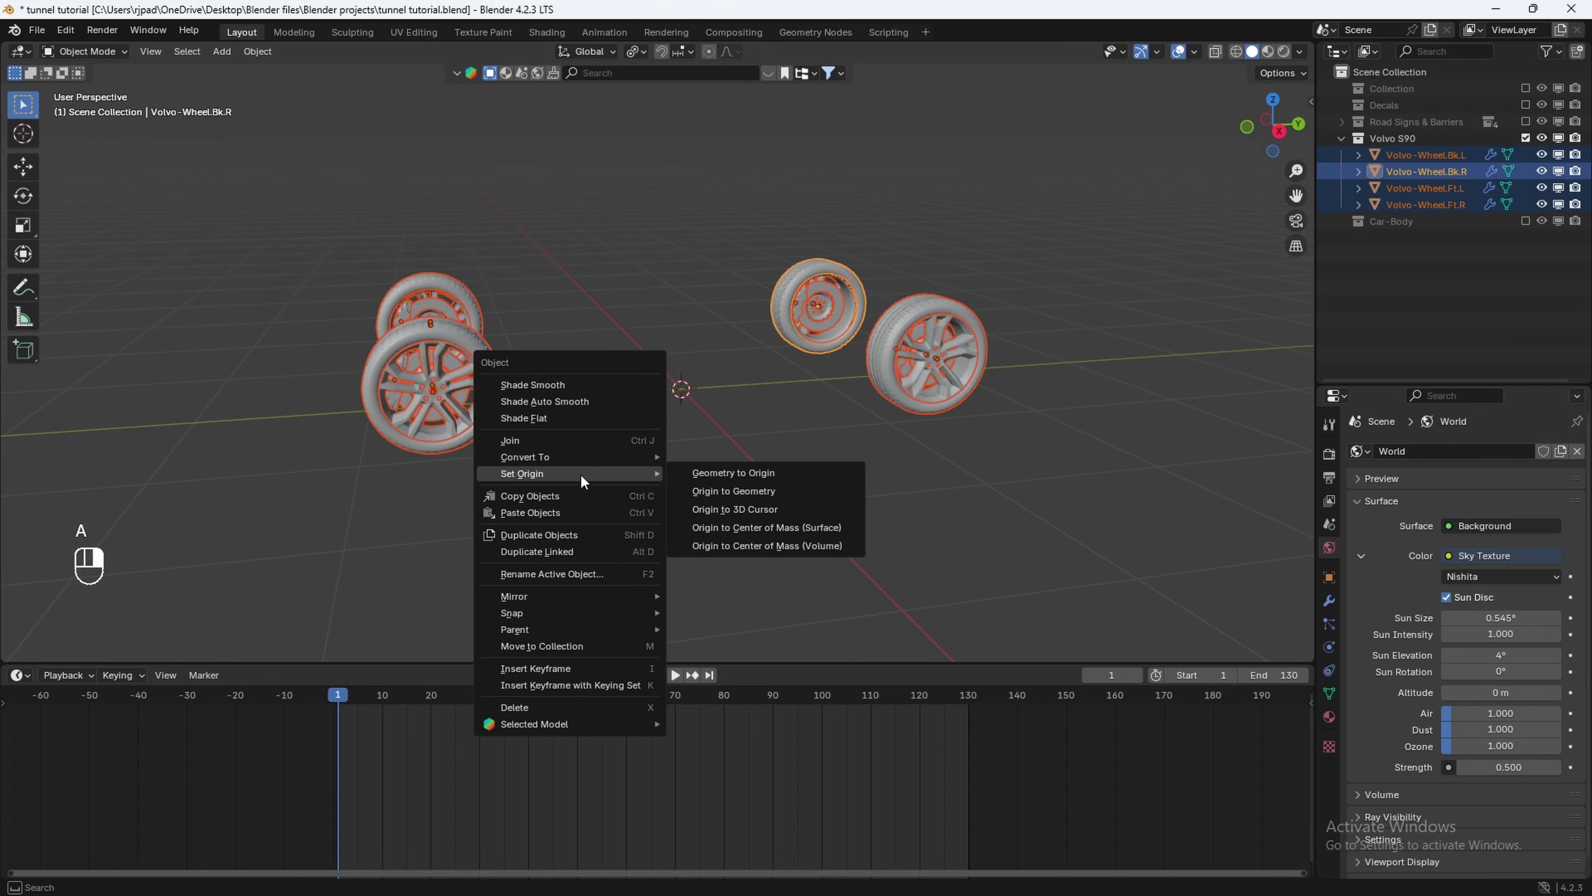
left_click(719, 490)
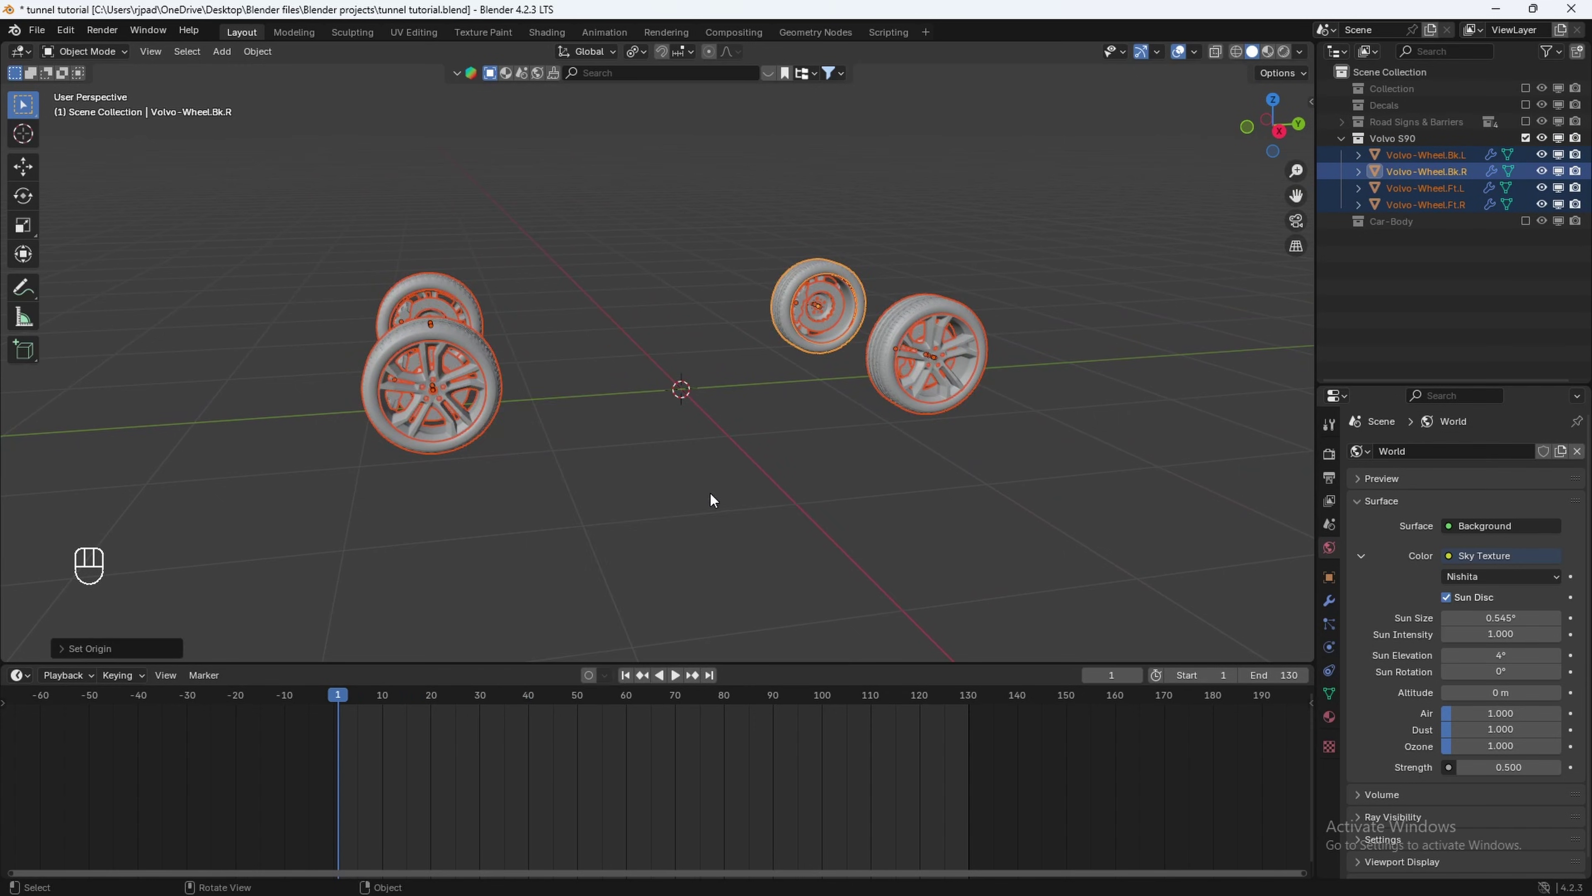
left_click(710, 493)
Select the four brake calipers and clear their parents while keeping their transformation.
scroll(627, 464, "up", 4)
middle_click_drag(532, 439, 800, 407, "shift")
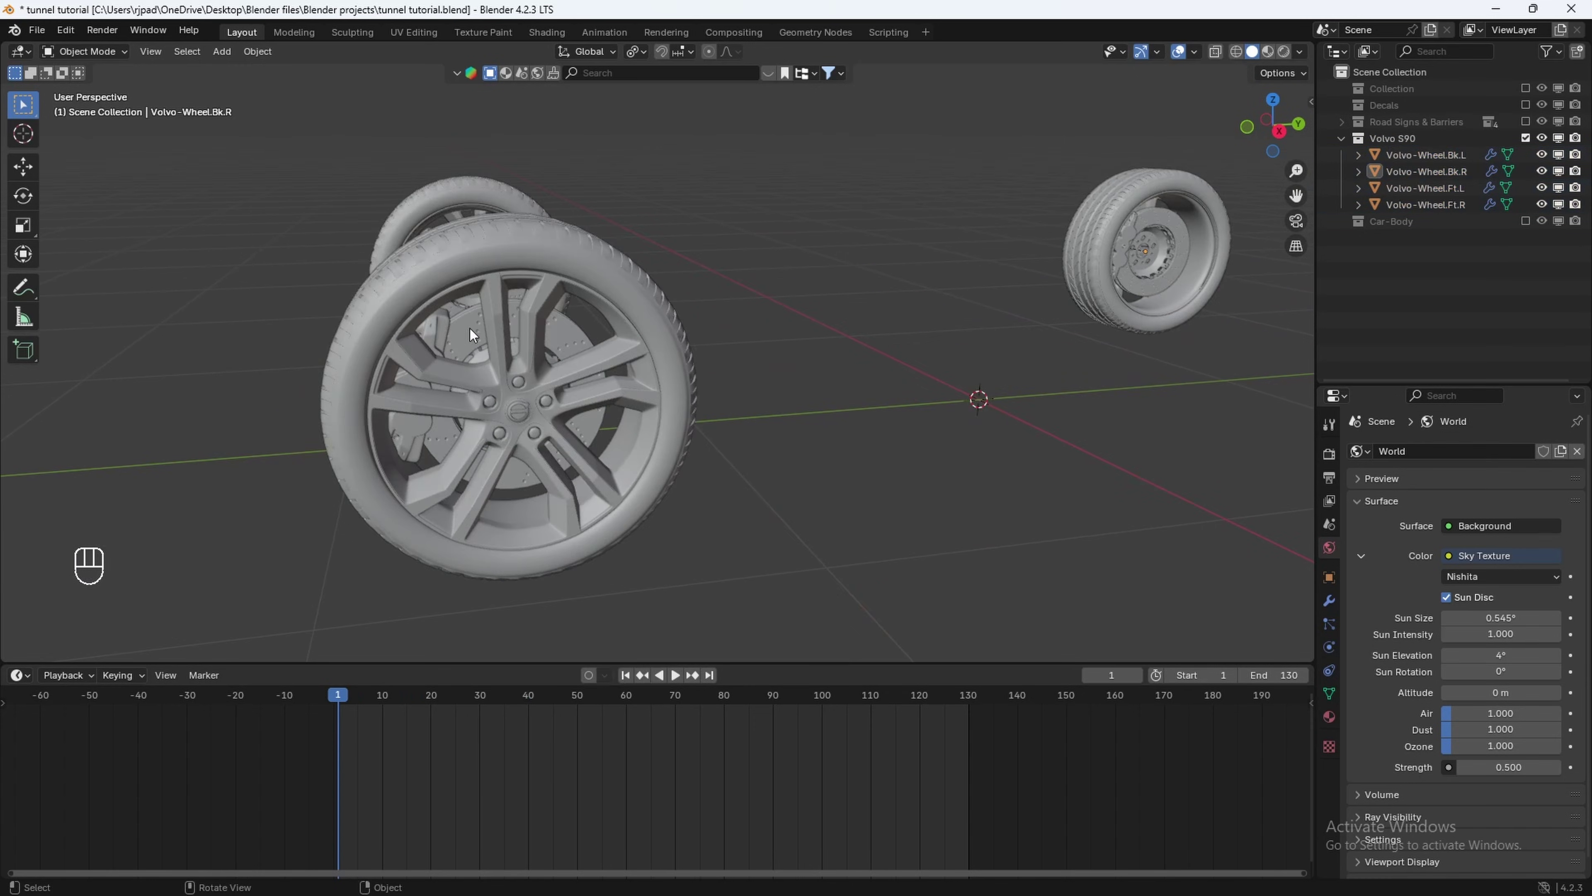
left_click(439, 330)
middle_click_drag(438, 330, 837, 370)
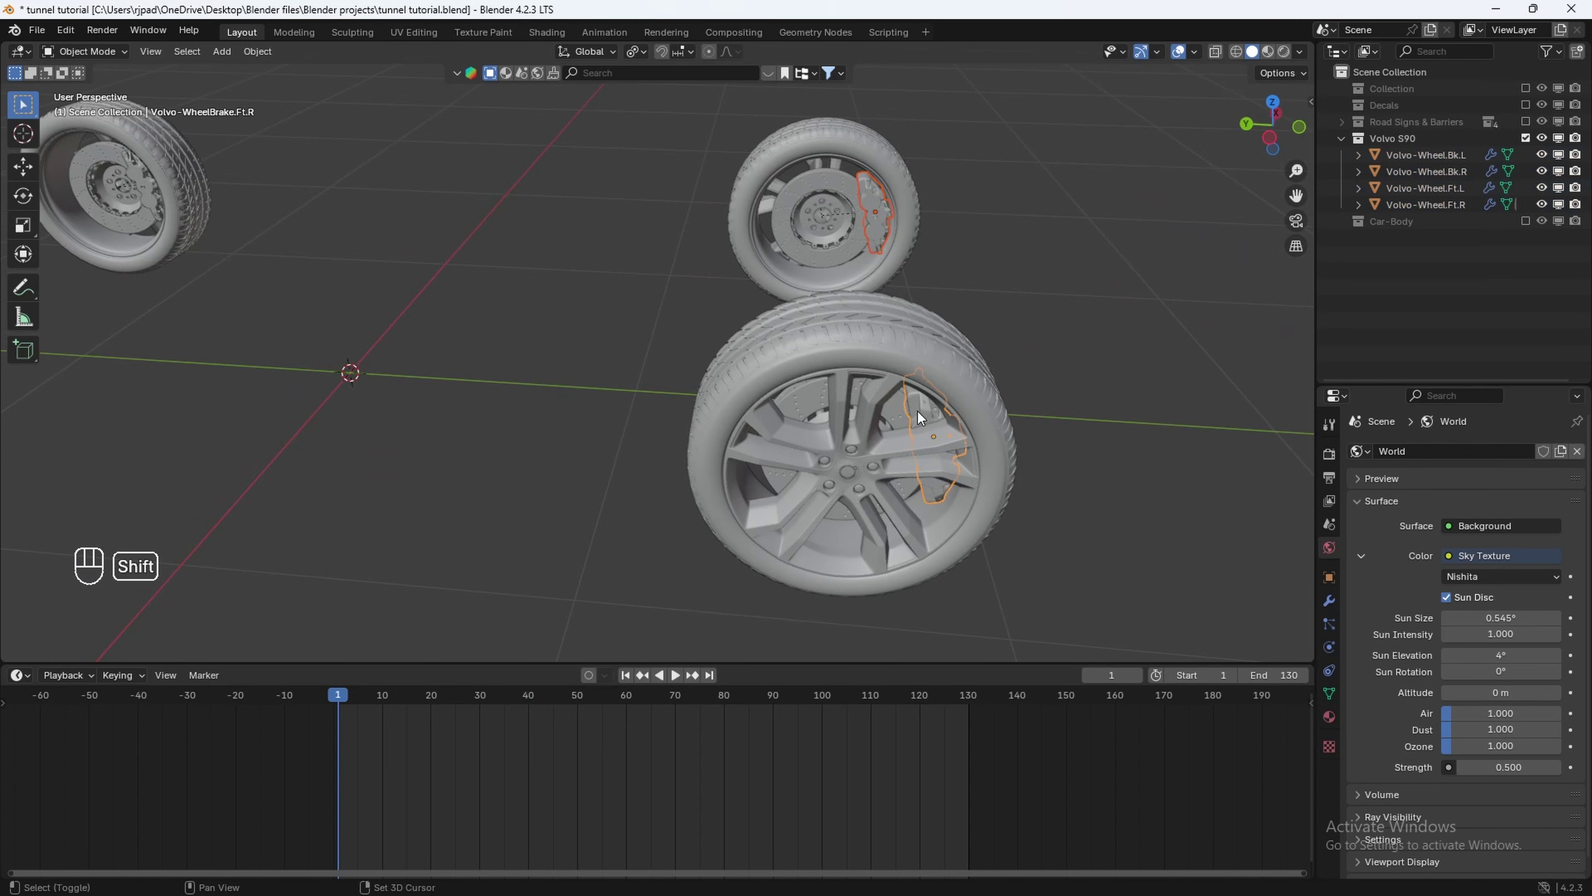
middle_click_drag(512, 459, 1209, 502, "shift")
key("ctrl+z")
key("ctrl+z")
left_click(592, 403, "shift")
scroll(648, 402, "up", 3)
middle_click_drag(592, 402, 703, 430)
left_click(649, 402, "shift")
scroll(602, 406, "down", 7)
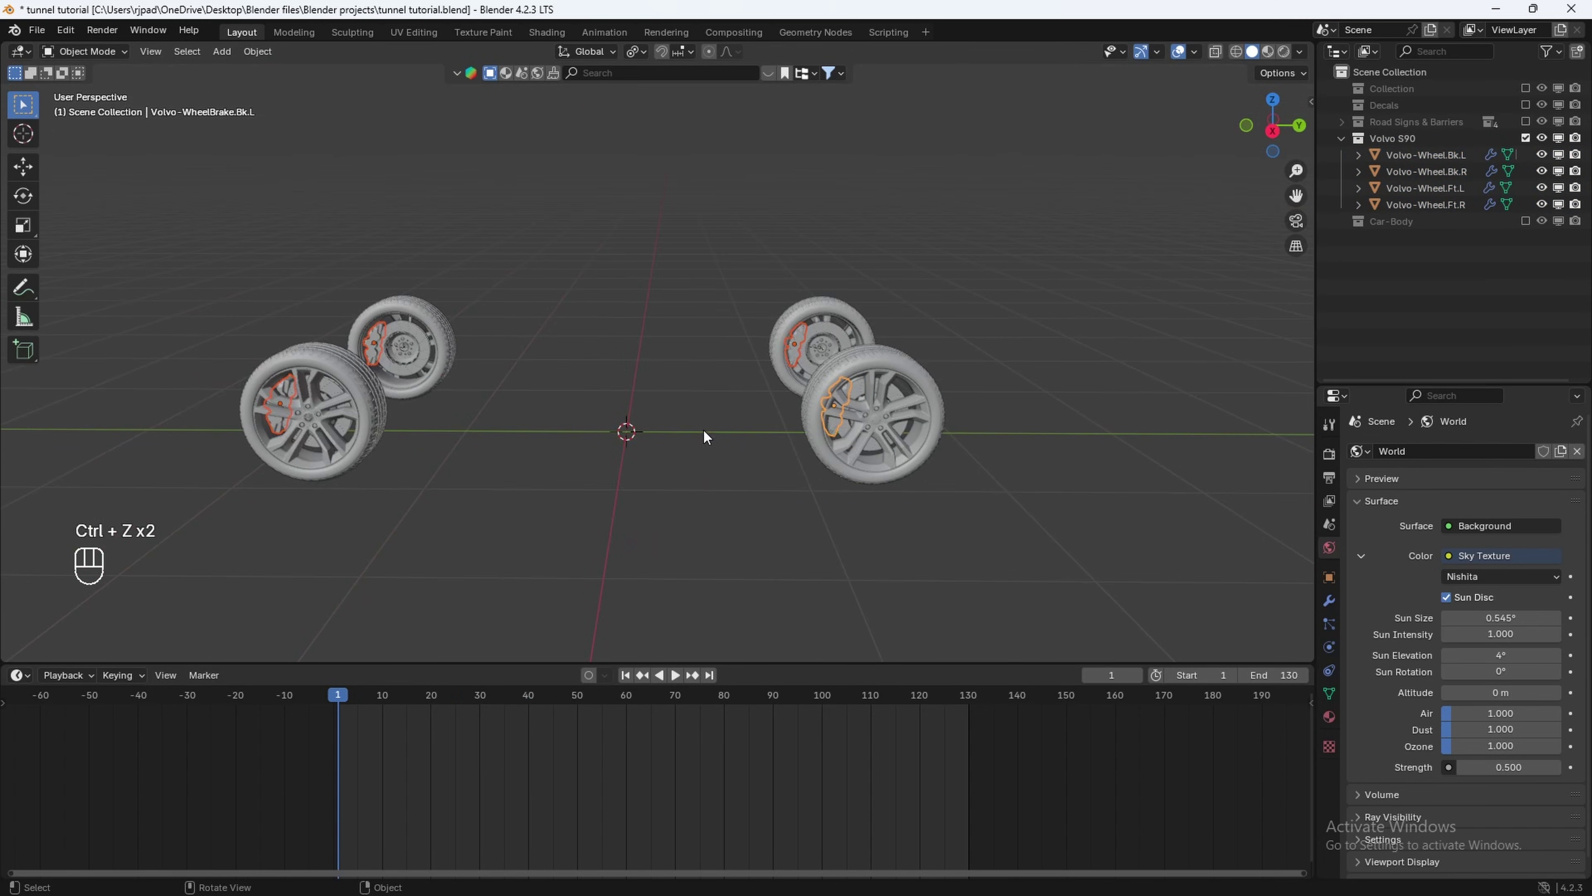
key("alt+p")
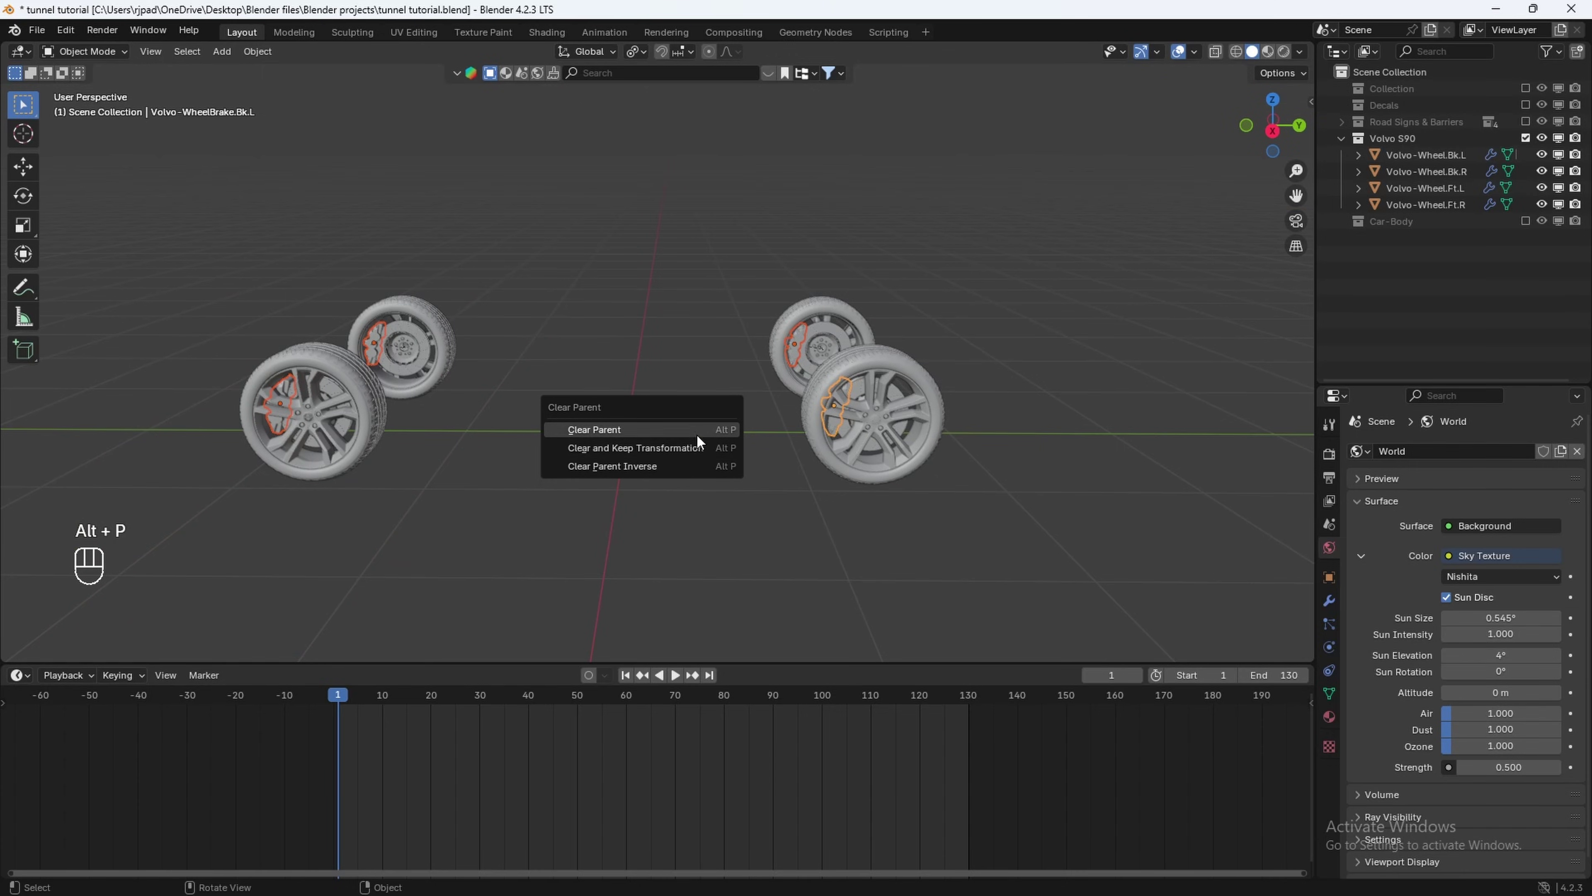
left_click(695, 447)
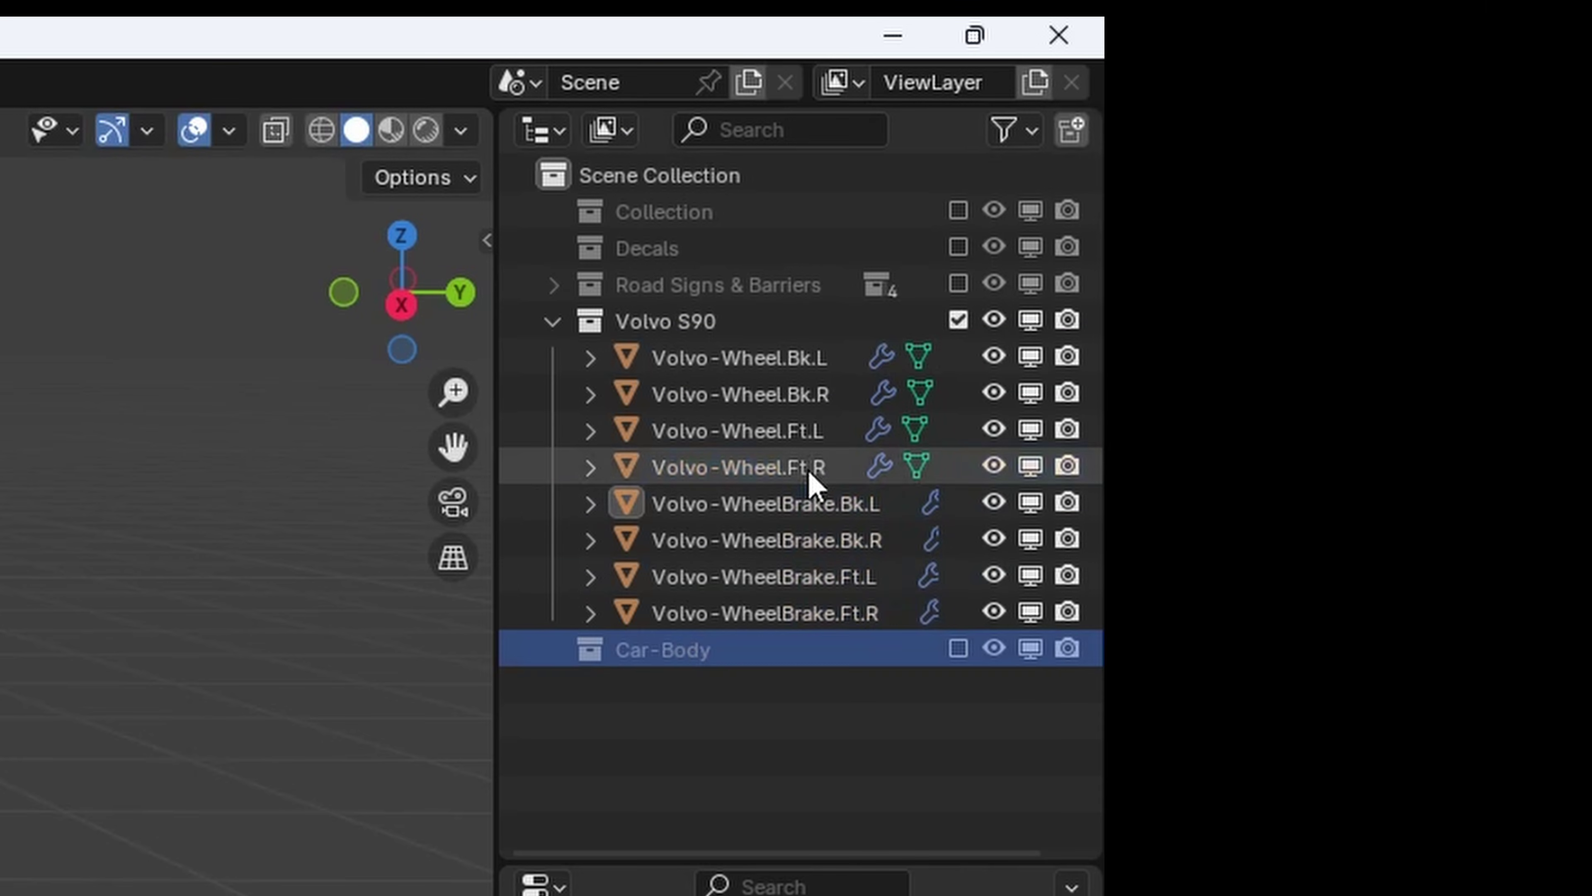
Check the separate wheel and brake caliper objects listed in the Volvo S90 collection.
left_click(752, 357)
left_click(803, 541)
left_click(789, 612)
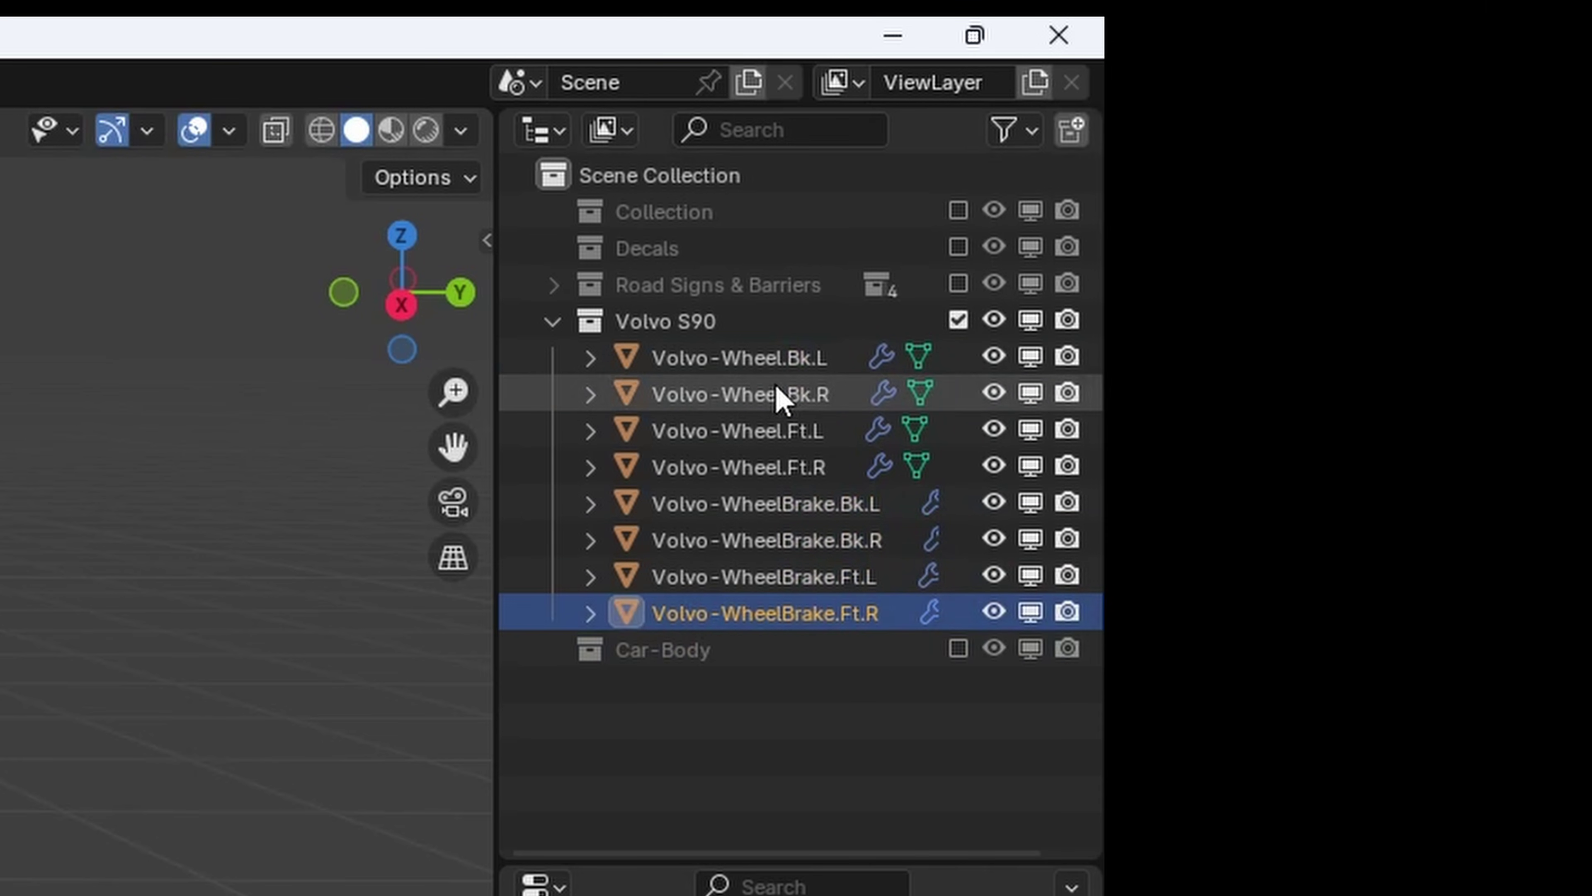
left_click(779, 397)
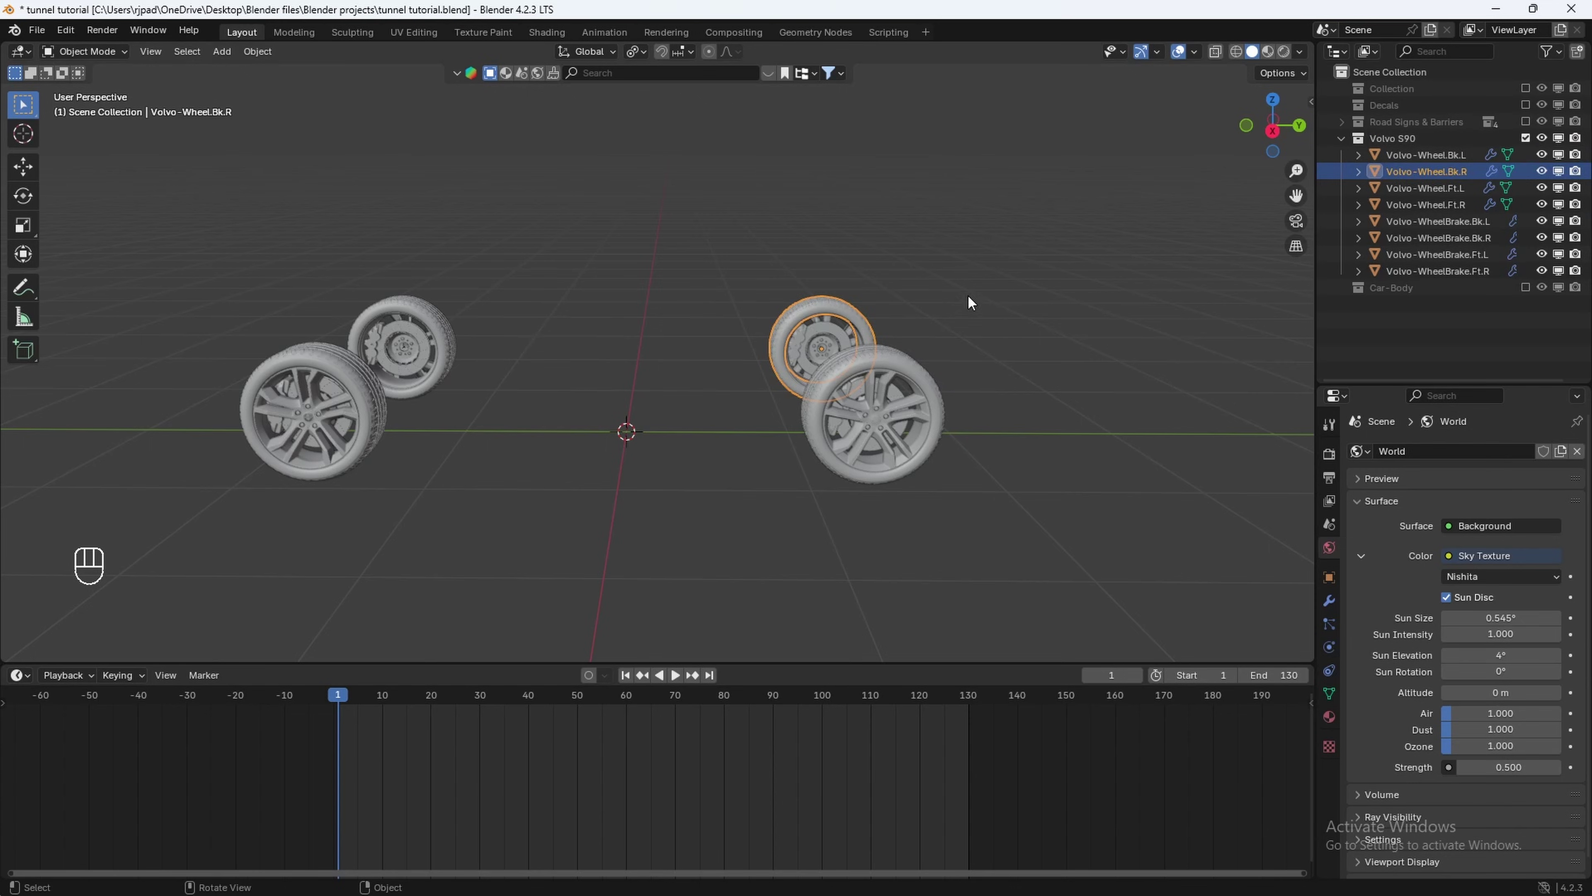
Exclude the Volvo S90 collection from the view layer and include the Car-Body collection.
left_click(1527, 138)
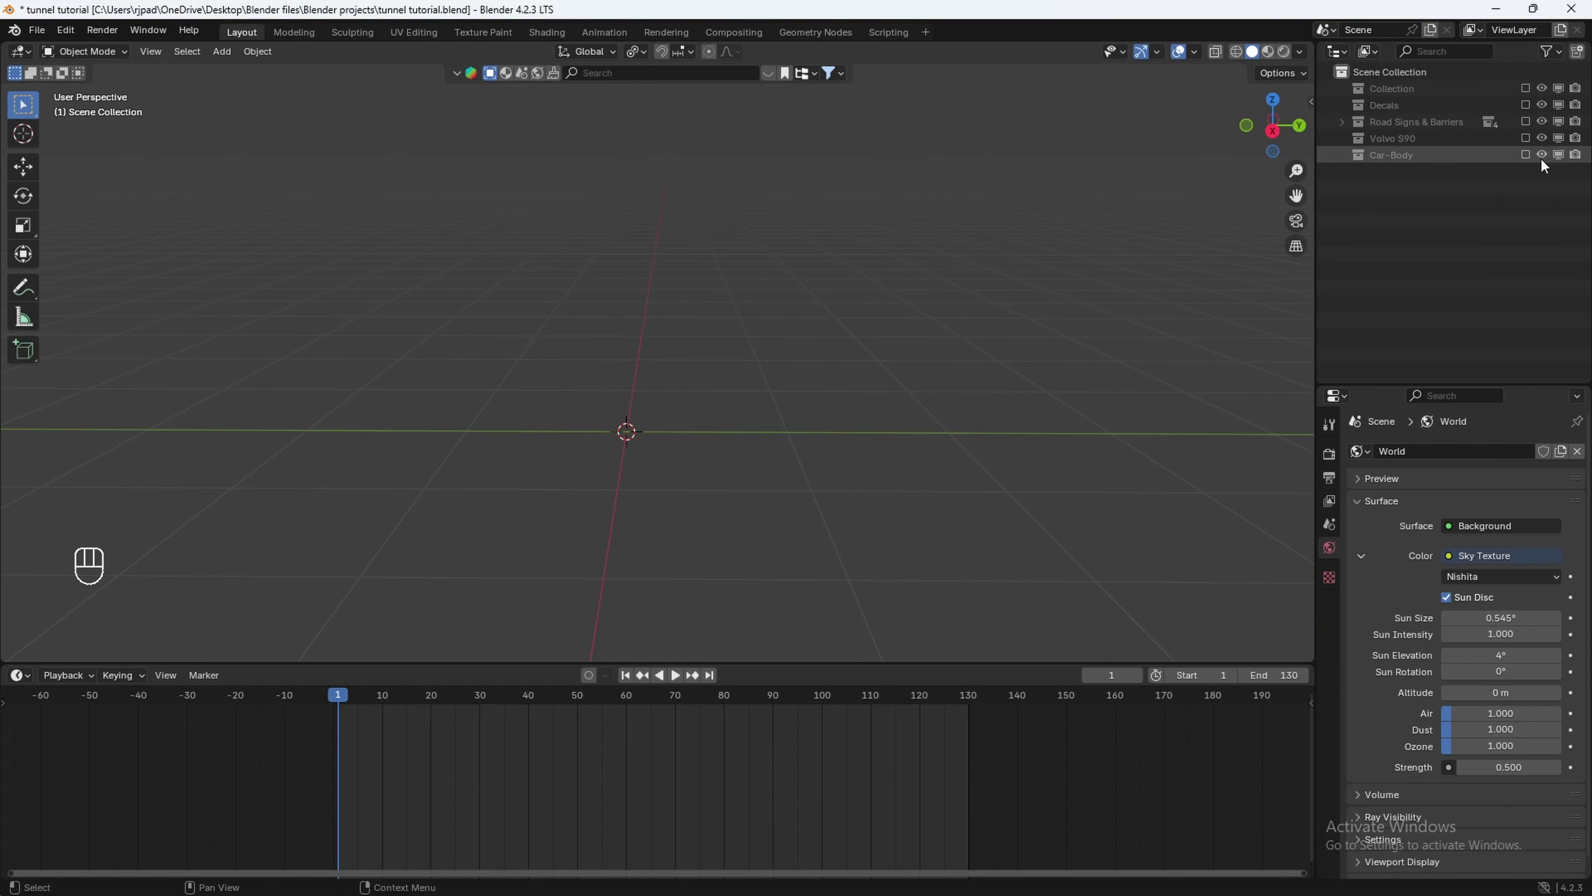
left_click(1526, 154)
scroll(755, 424, "down", 3)
left_click(759, 433)
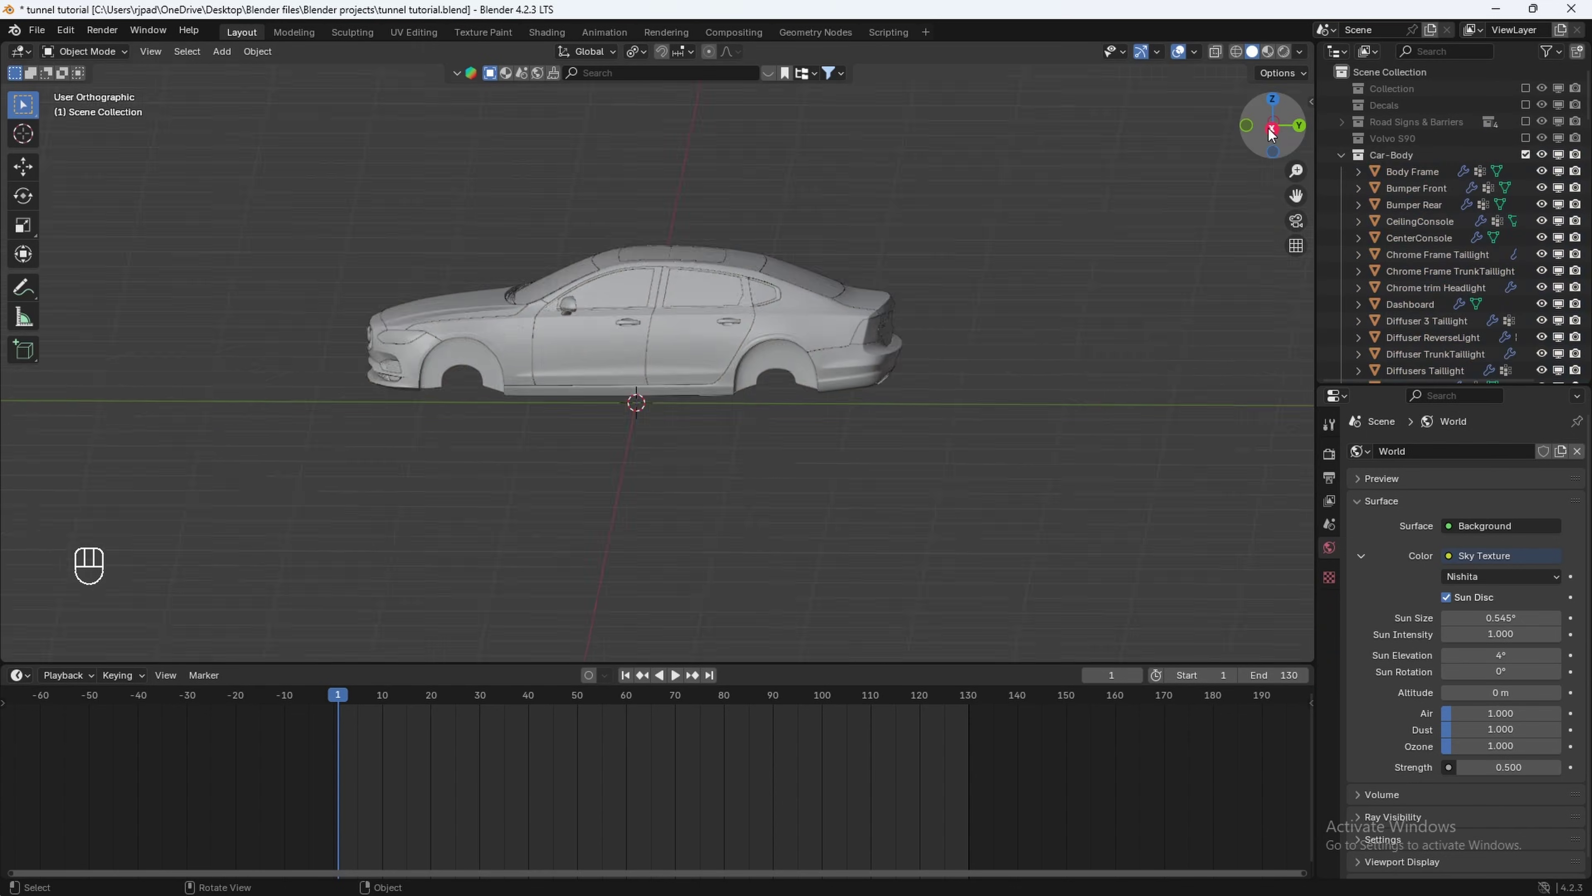
Add a cube empty at the 3D cursor and raise it along Z to the middle of the car body.
left_click(1272, 129)
middle_click_drag(596, 404, 692, 473, "shift")
key("shift+a")
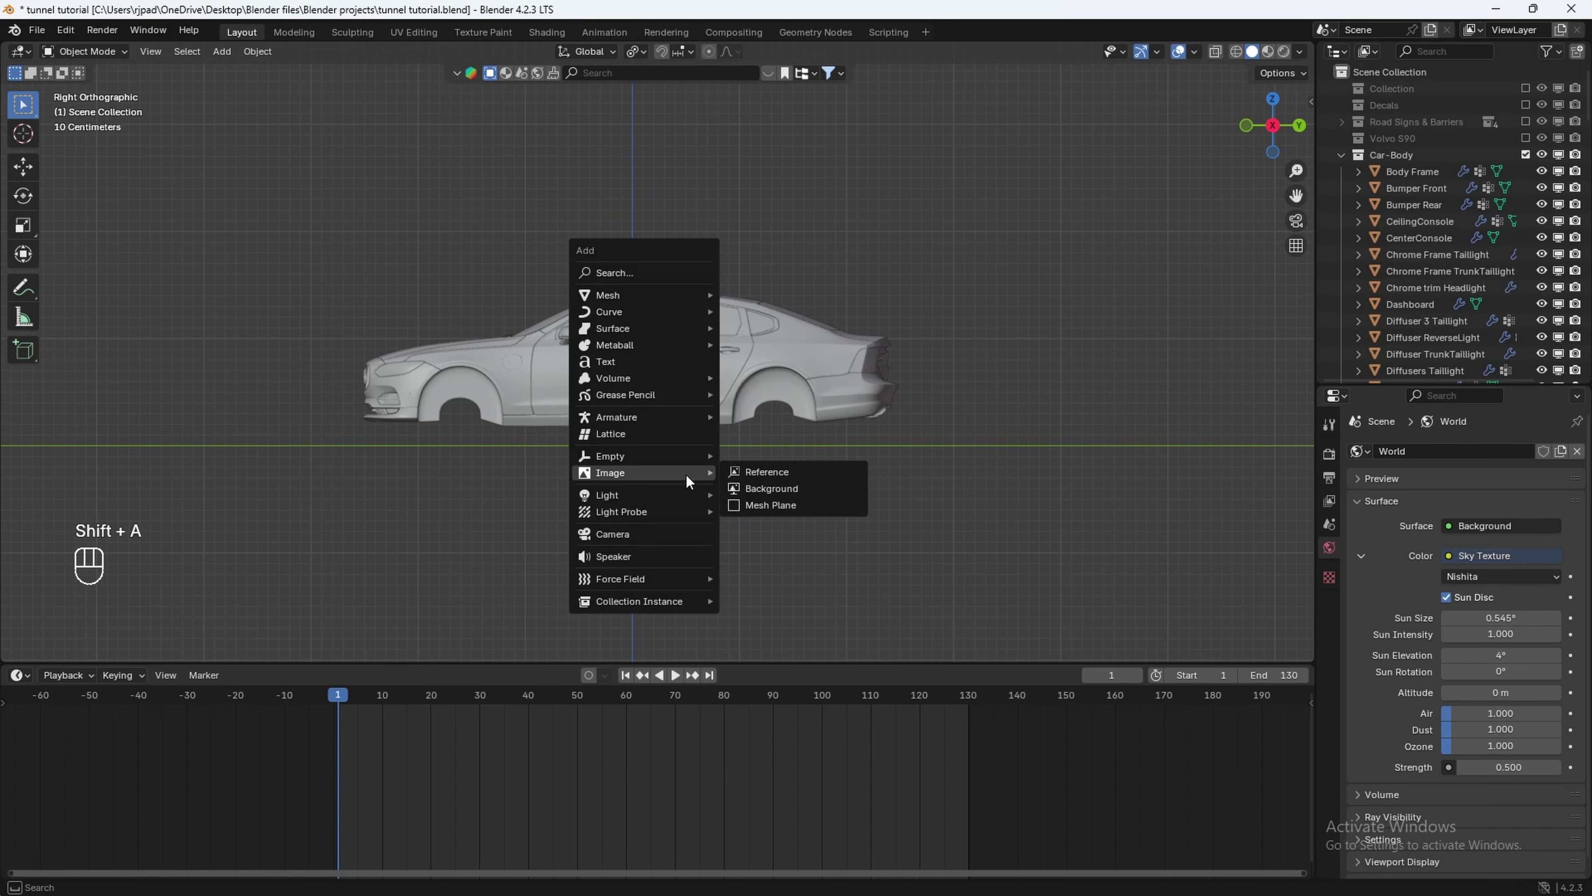
mouse_move(652, 458)
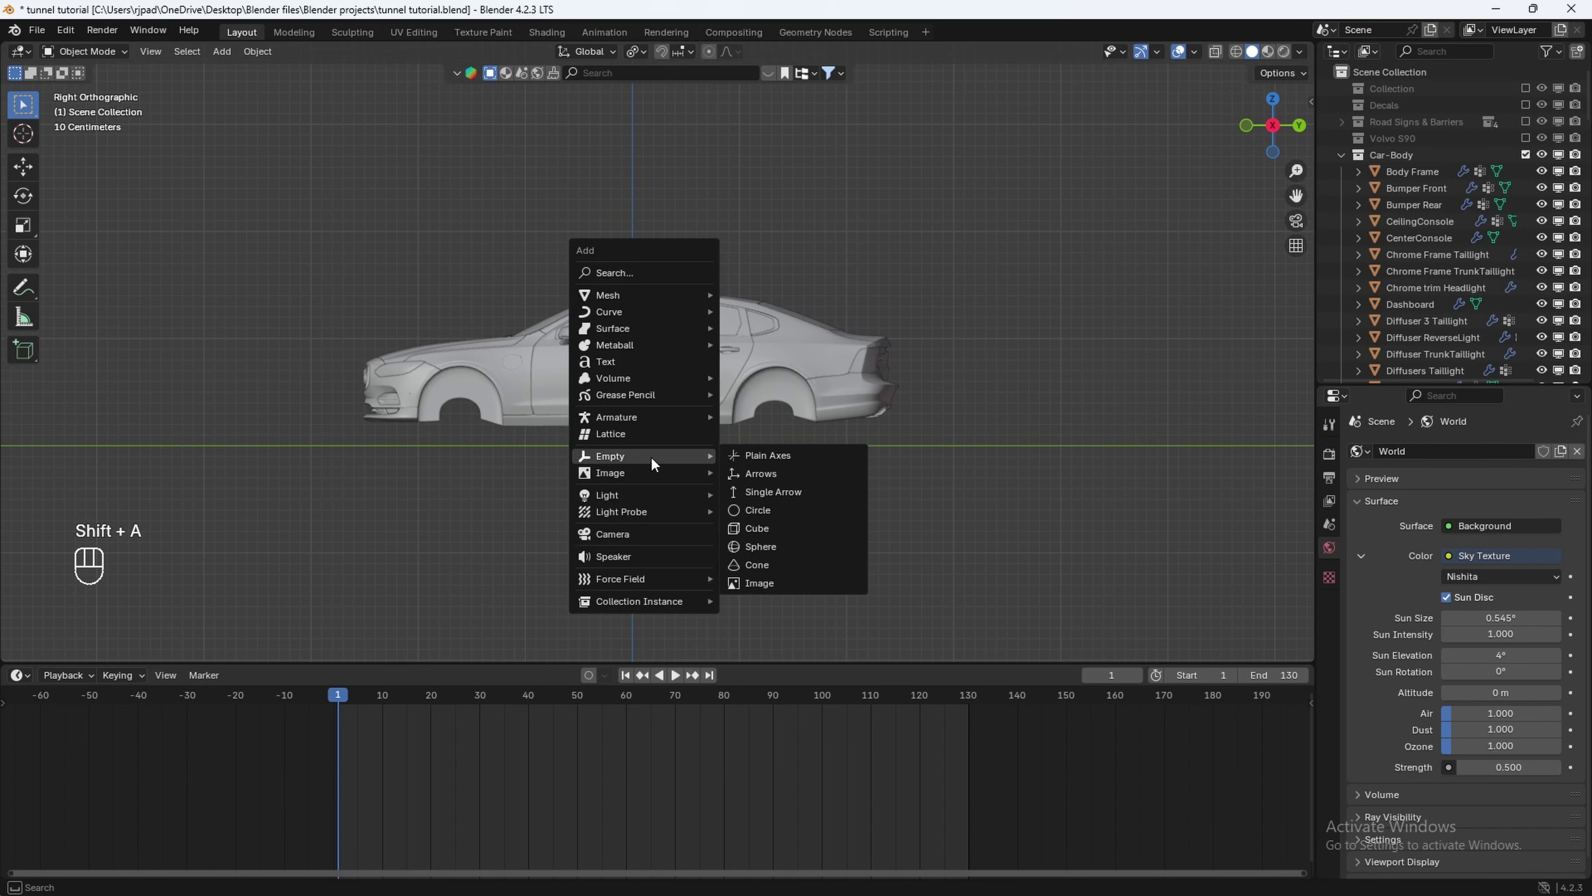
left_click(762, 527)
key("g")
key("z")
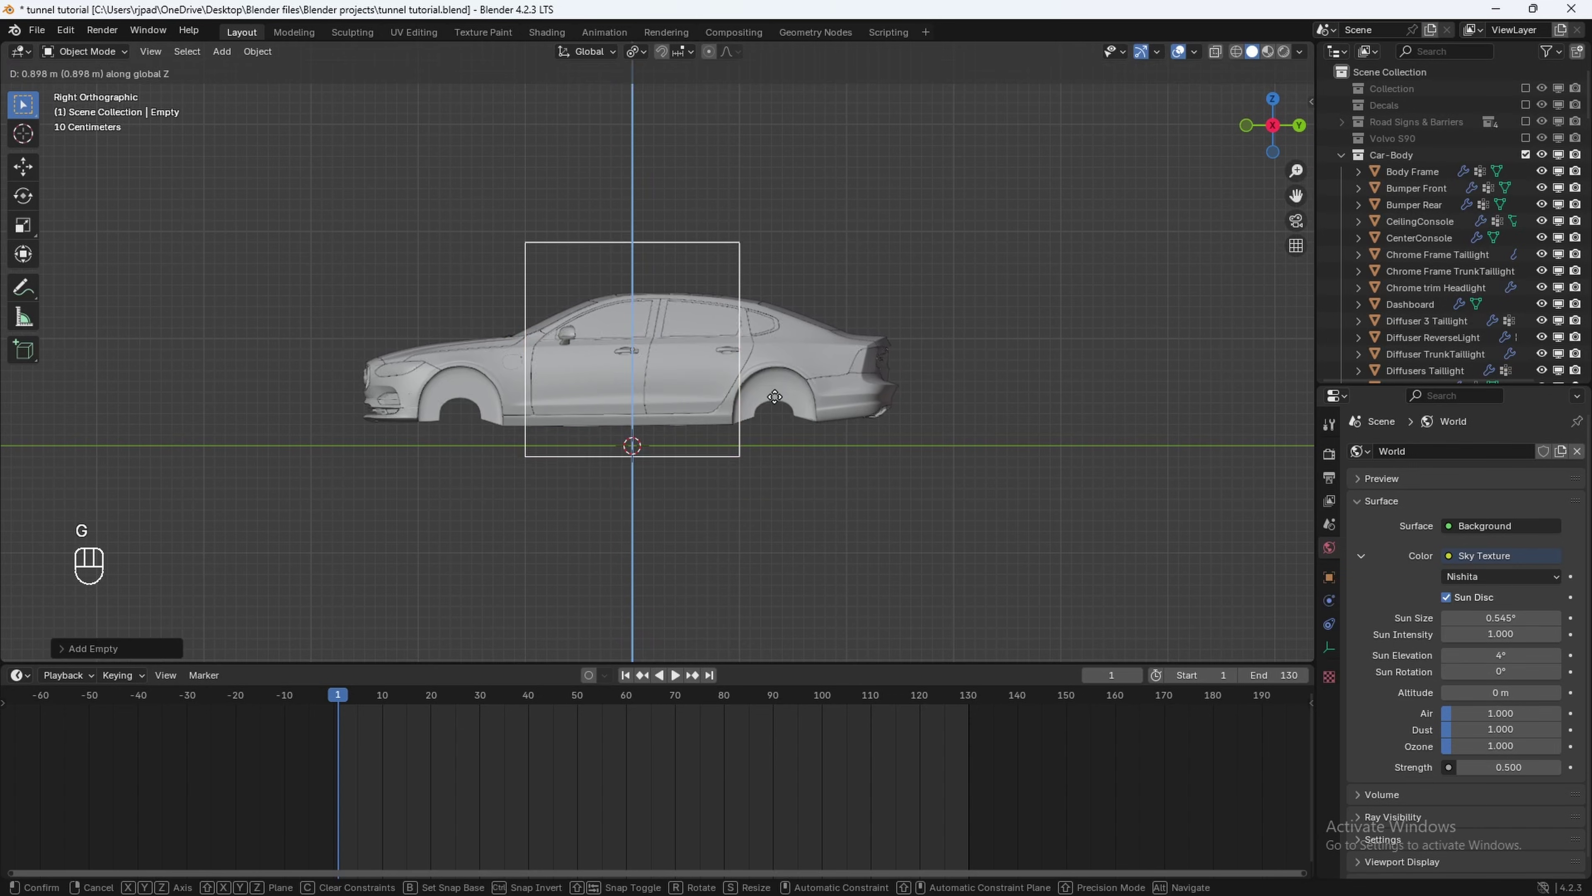
left_click(775, 406)
key("f")
key("g")
key("z")
left_click(775, 409)
Scale the cube empty along Y until it encloses the full length of the car body.
key("s")
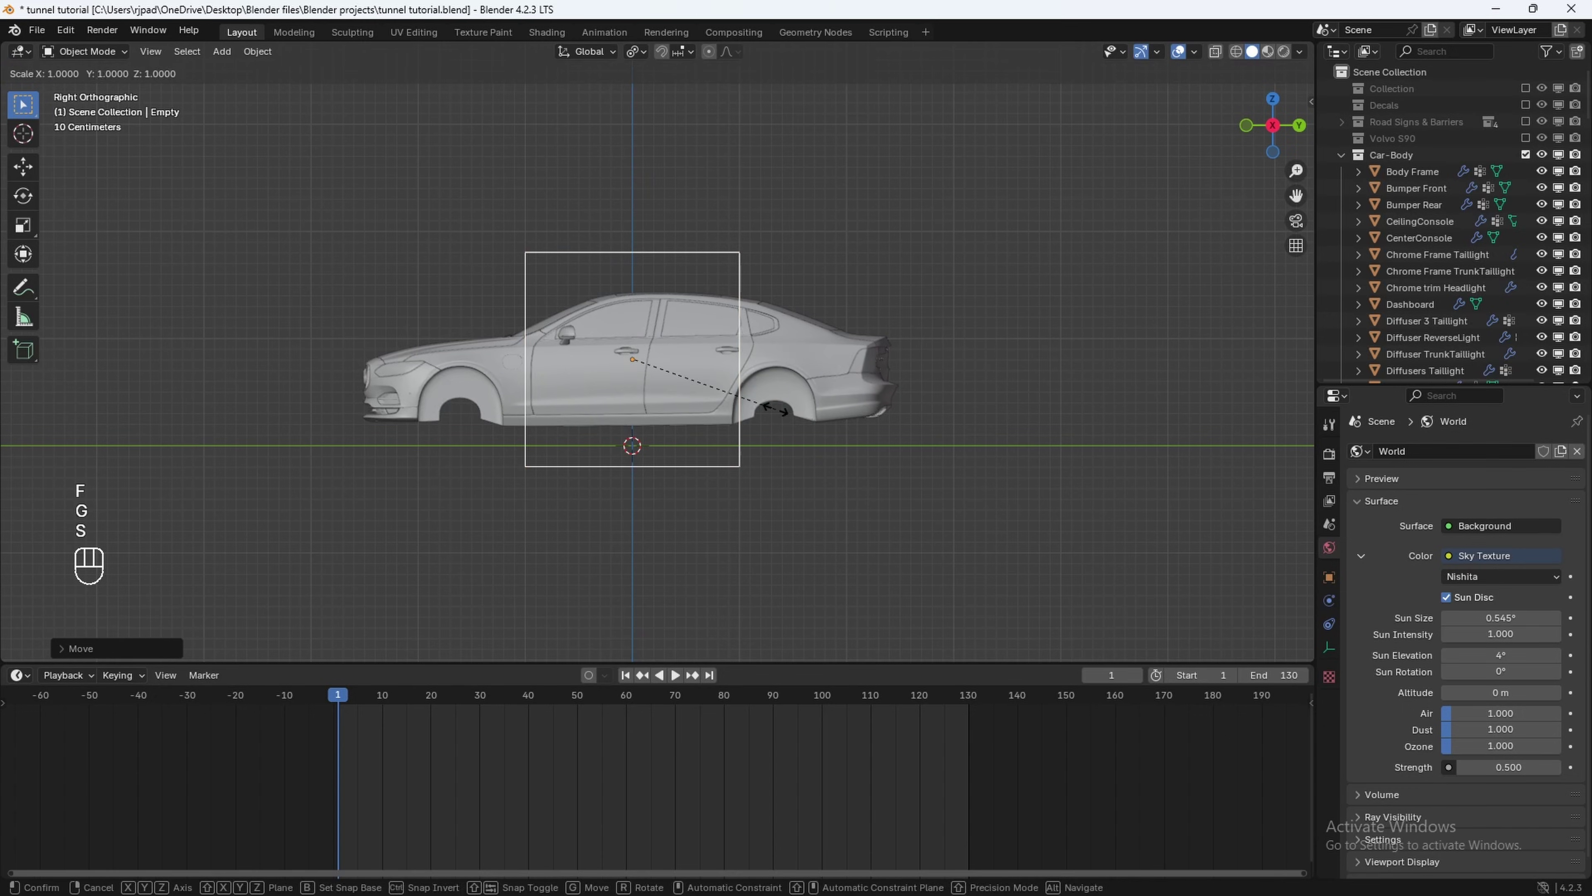
key("x")
key("y")
left_click(1076, 404)
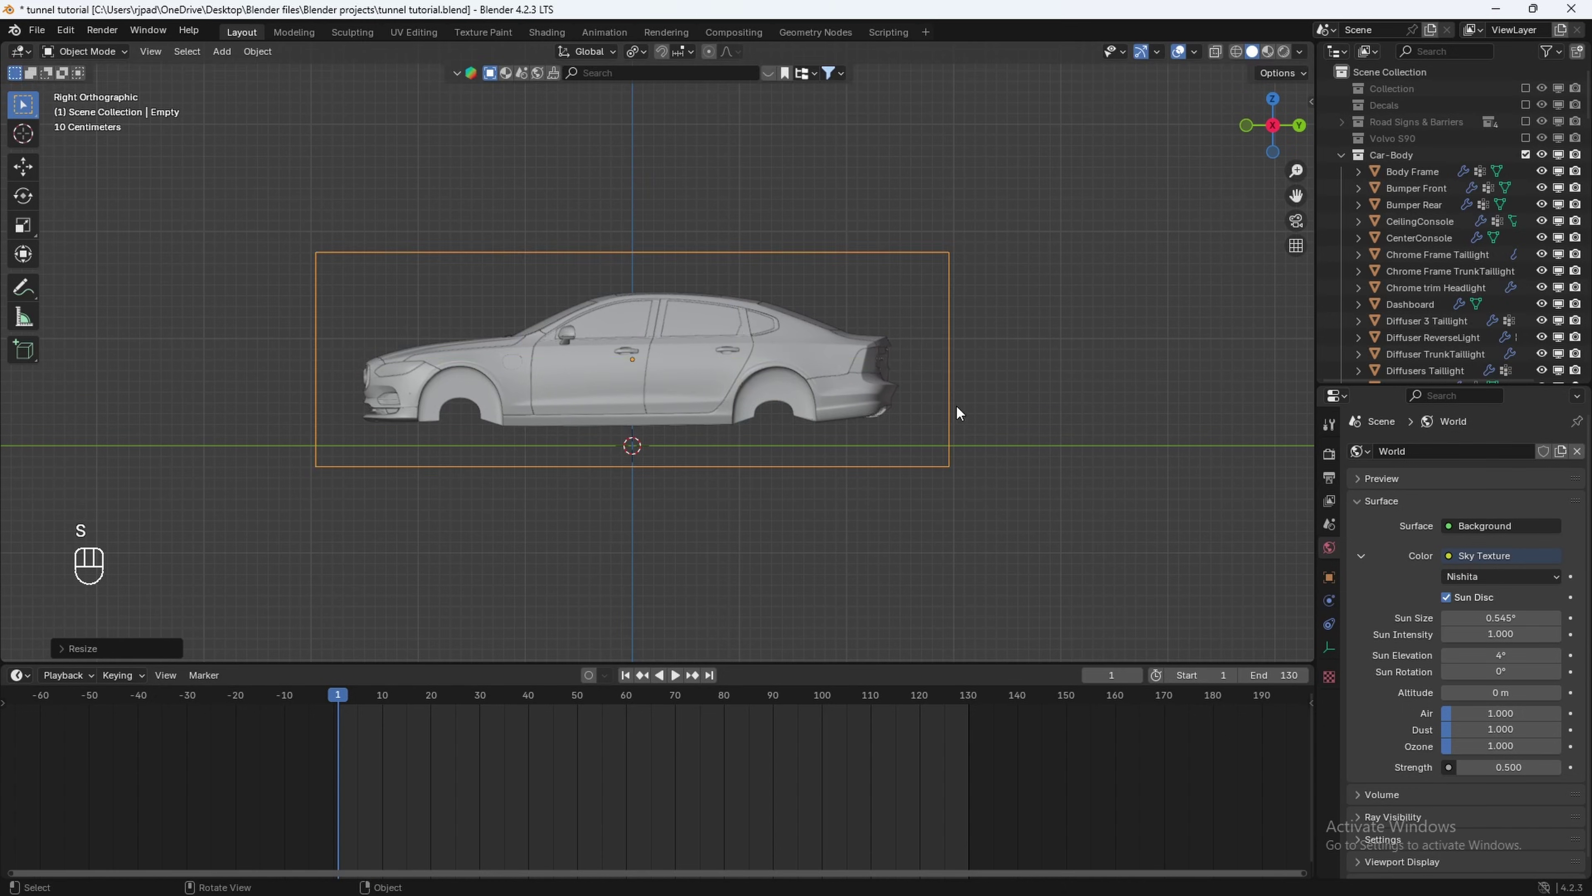
Select all body parts with the cube empty active and parent them to it with Object (Keep Transform).
middle_click_drag(775, 408, 800, 464)
key("a")
scroll(897, 430, "up", 3)
middle_click_drag(800, 464, 818, 367, "shift")
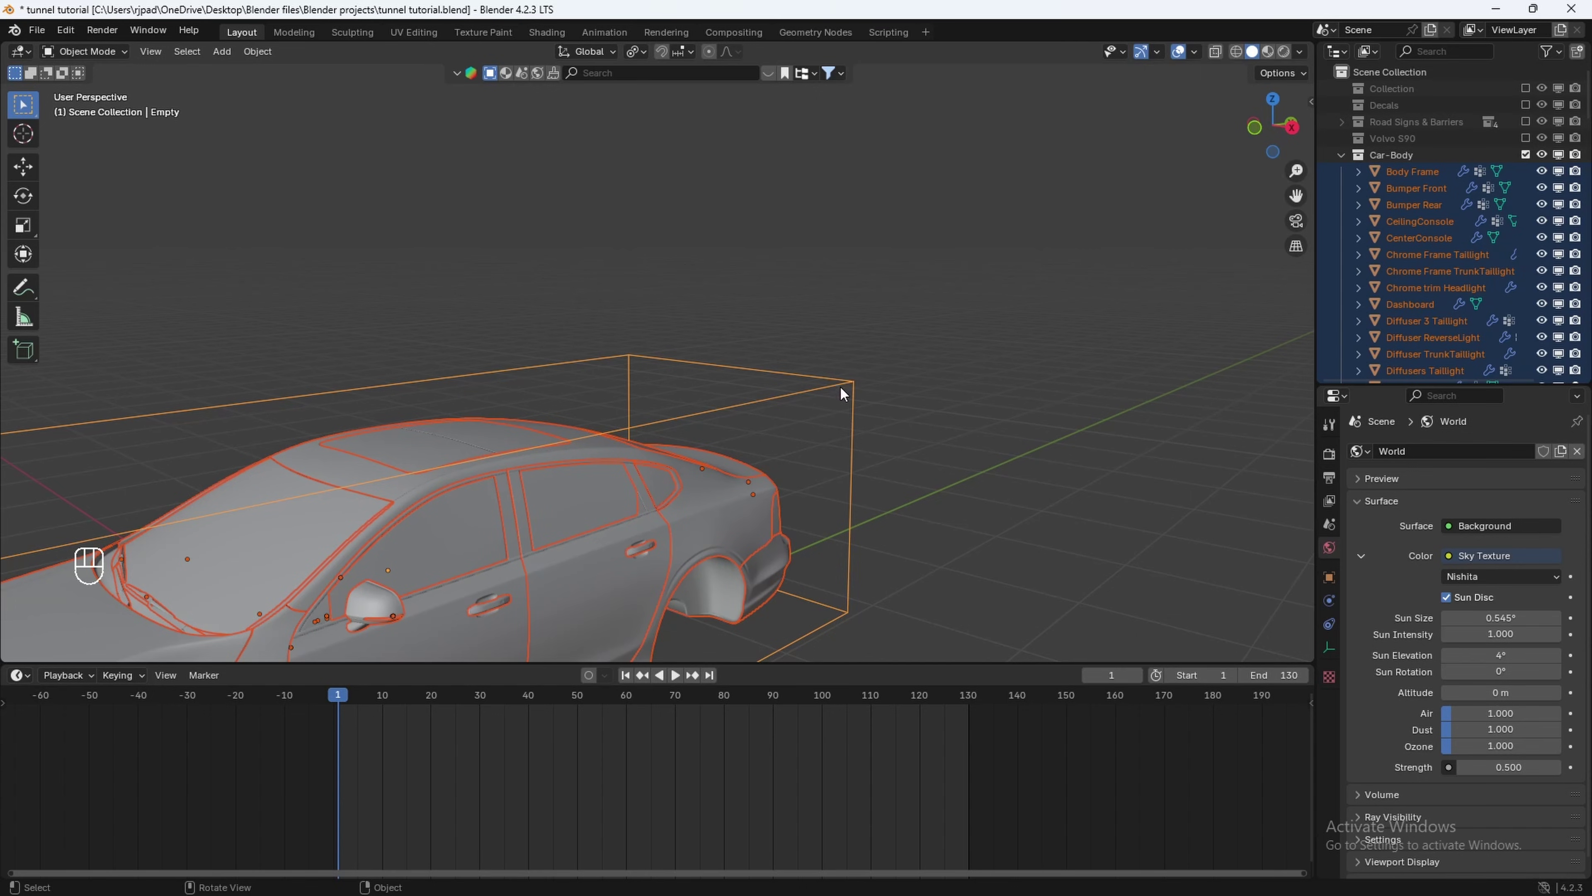
scroll(842, 396, "down", 2)
key("ctrl+p")
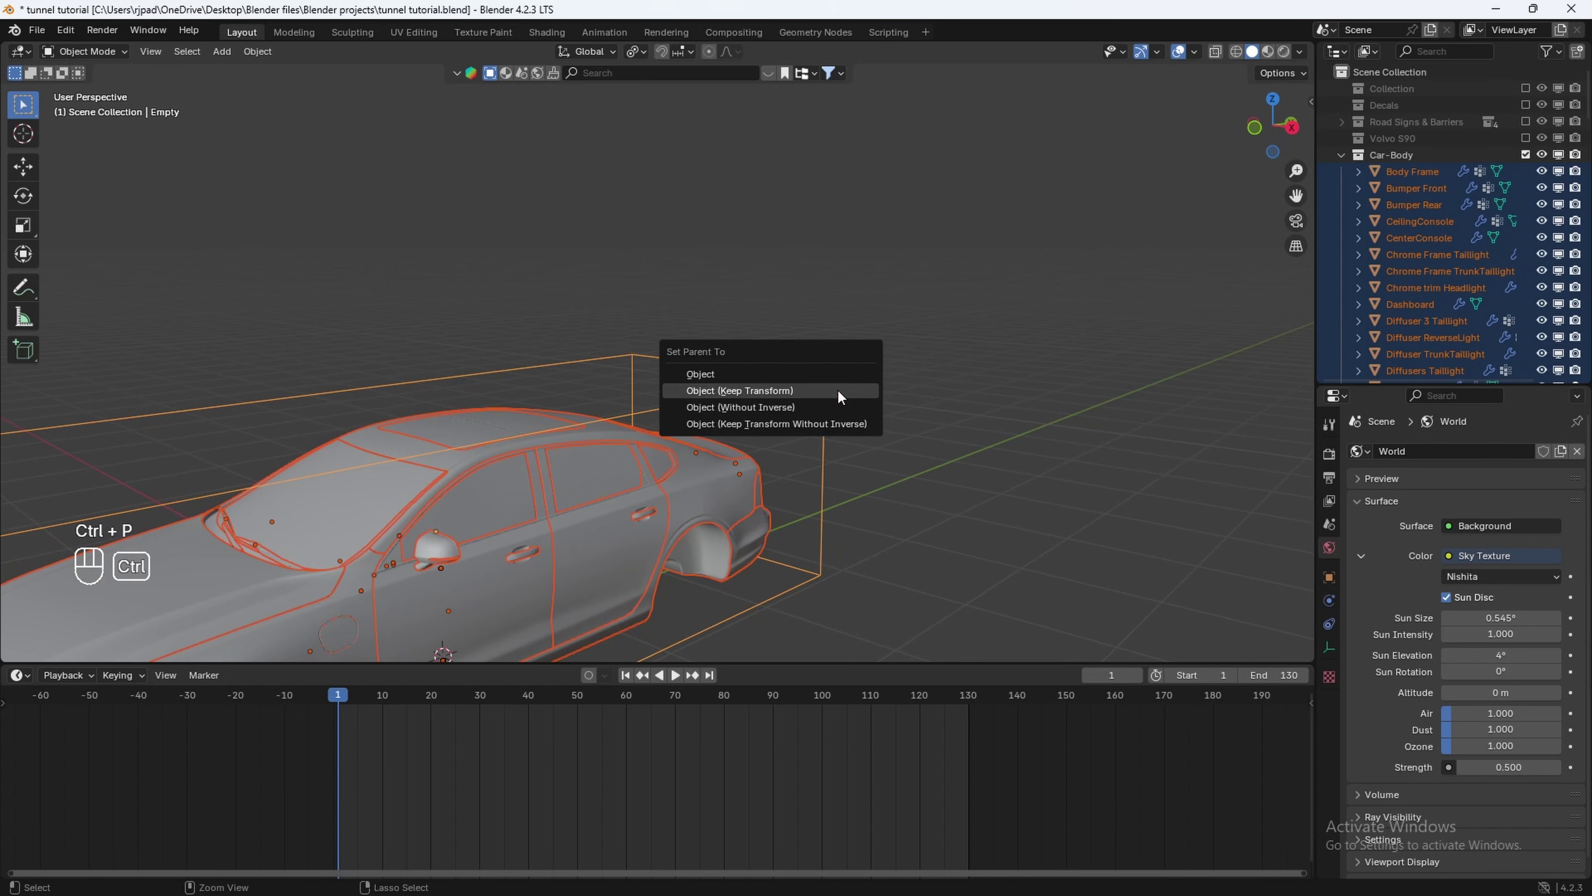
left_click(714, 398)
Test the parenting by moving the cube empty freely, and undo that move.
scroll(713, 396, "down", 3)
left_click(736, 365)
key("g")
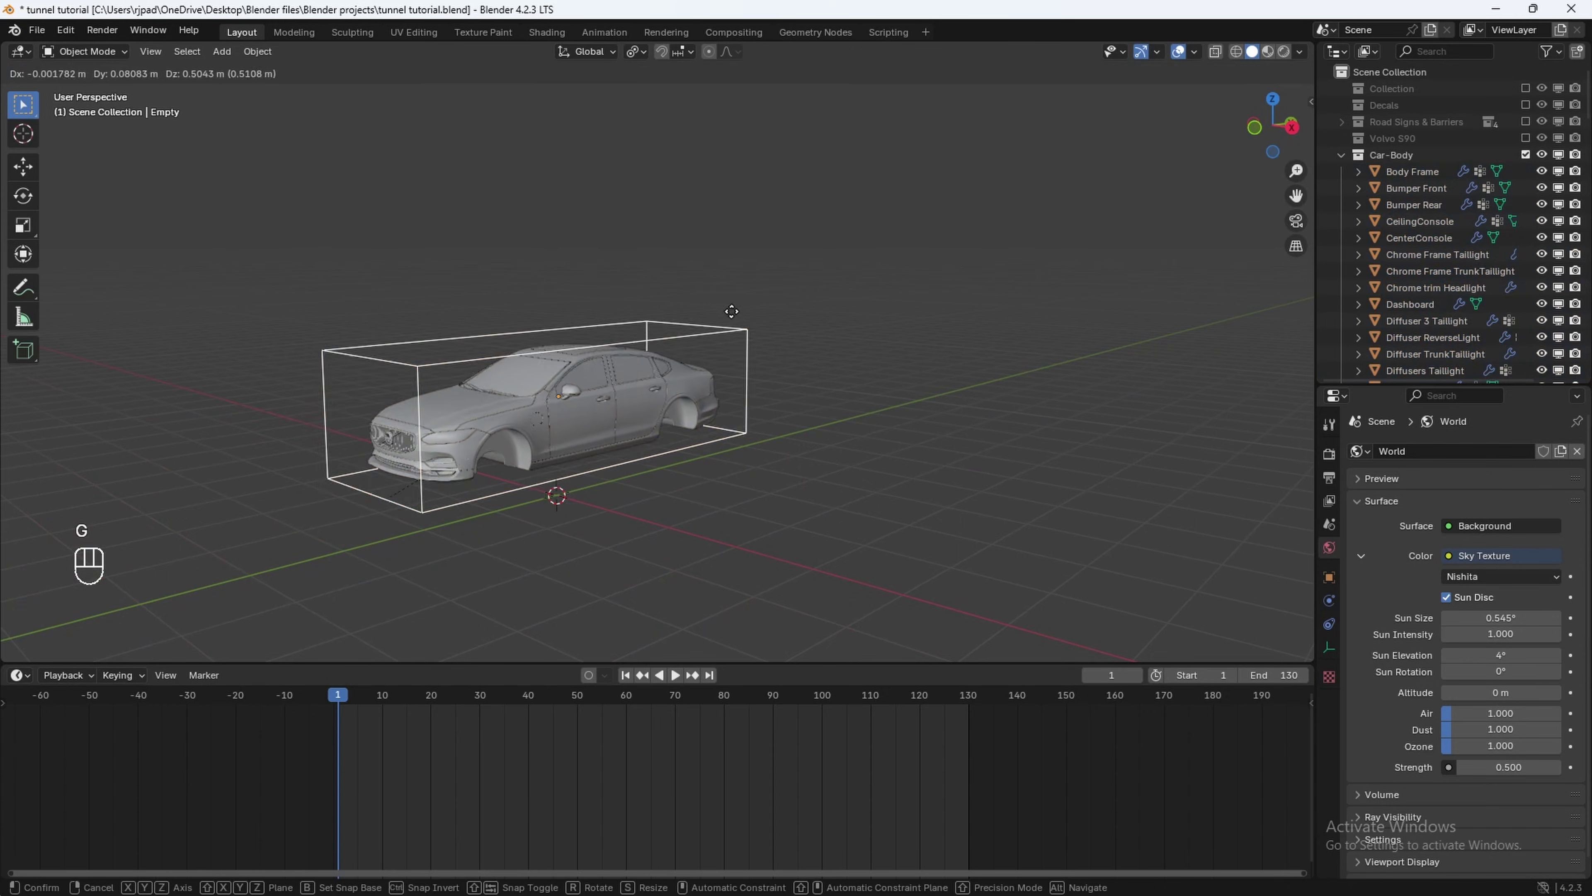
left_click(868, 297)
key("ctrl+z")
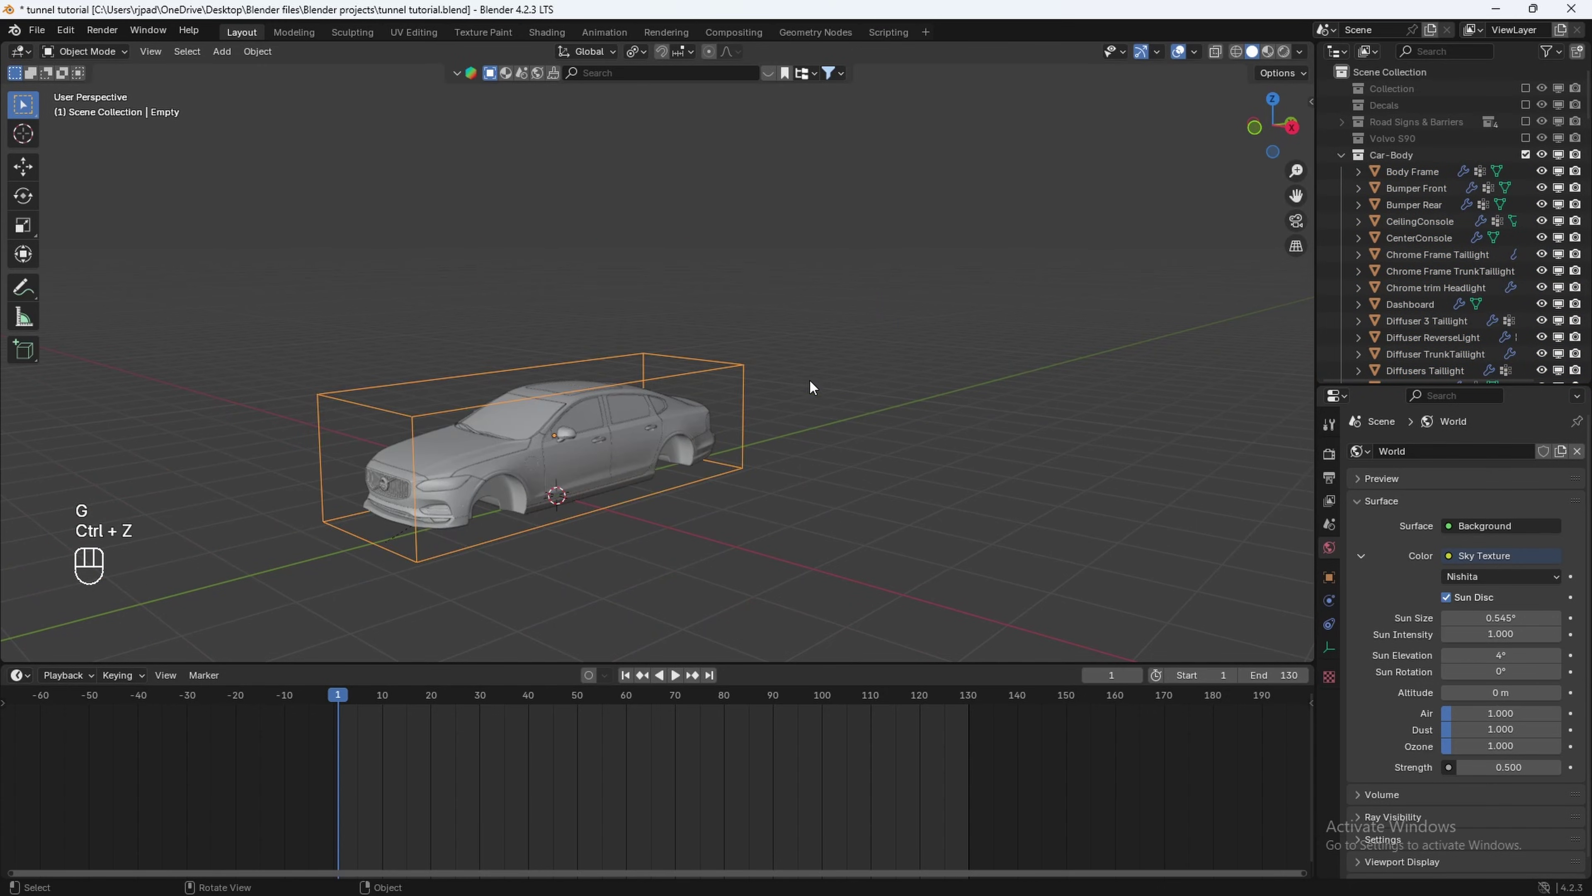
Rename the cube empty as Volvo-Body.
scroll(821, 399, "up", 2)
key("F2")
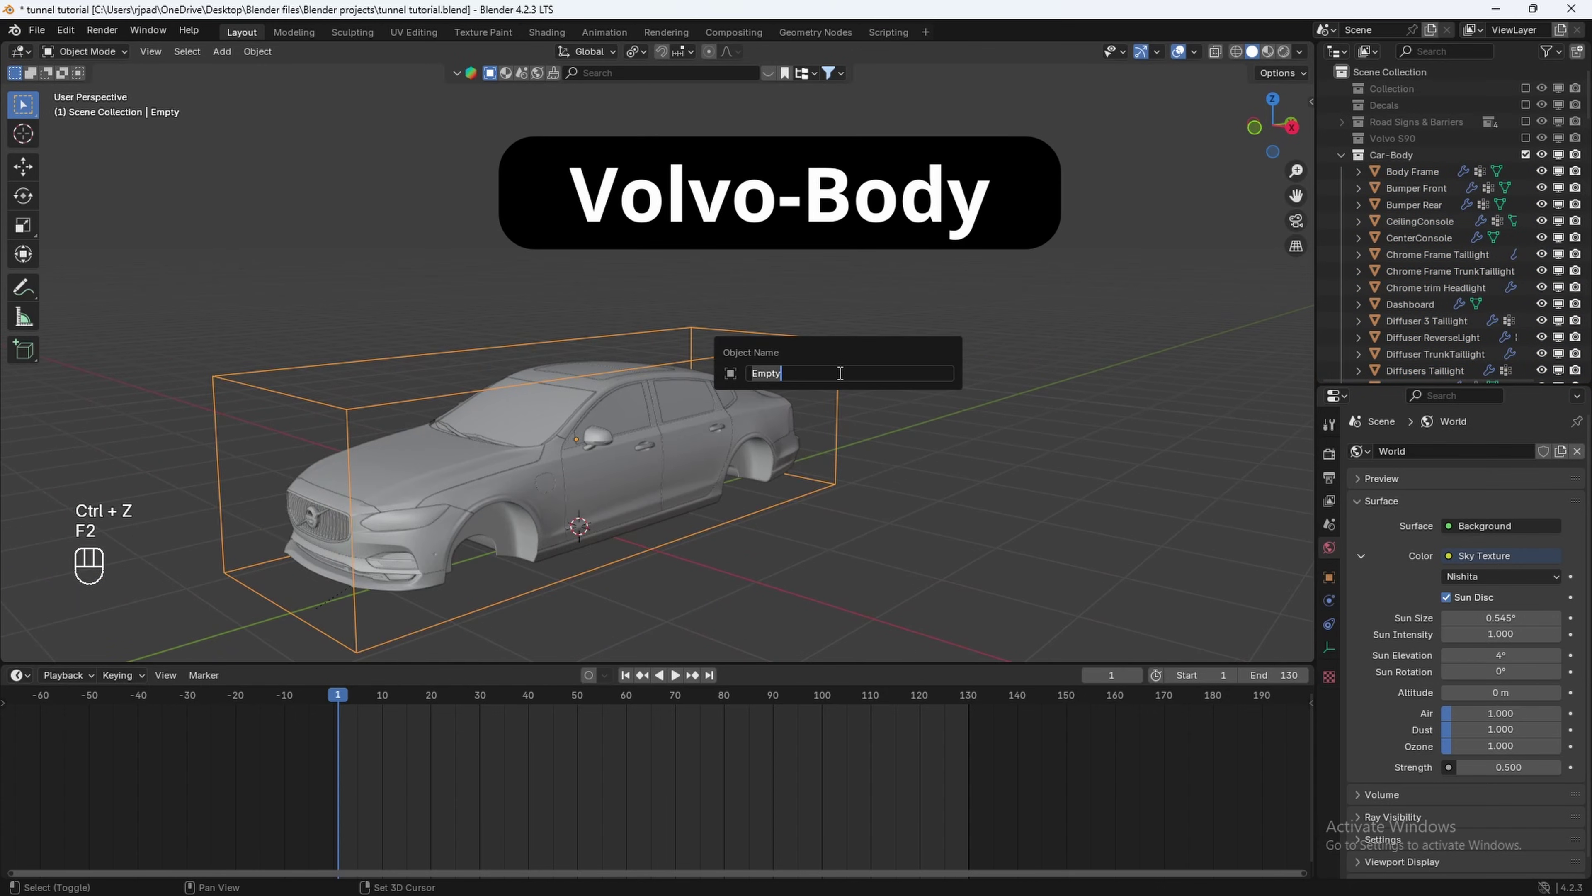
key("BackSpace")
key("BackSpace")
key("BackSpace")
key("BackSpace")
type("Volvo-B")
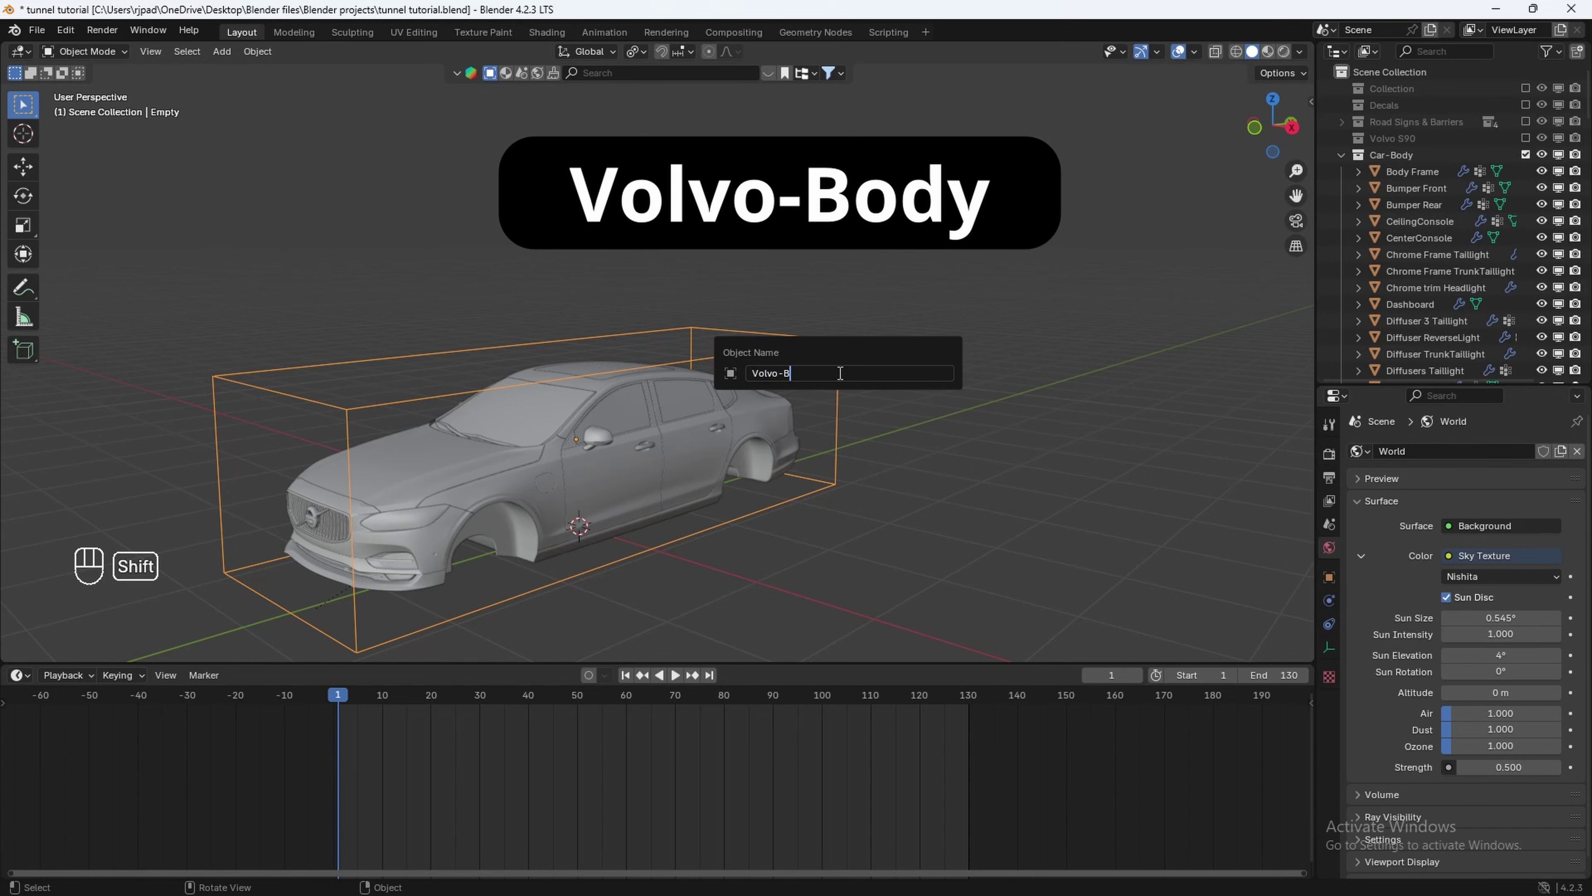
key("Return")
Collapse the Car-Body collection and move the Volvo-Body empty into it.
scroll(840, 372, "down", 4)
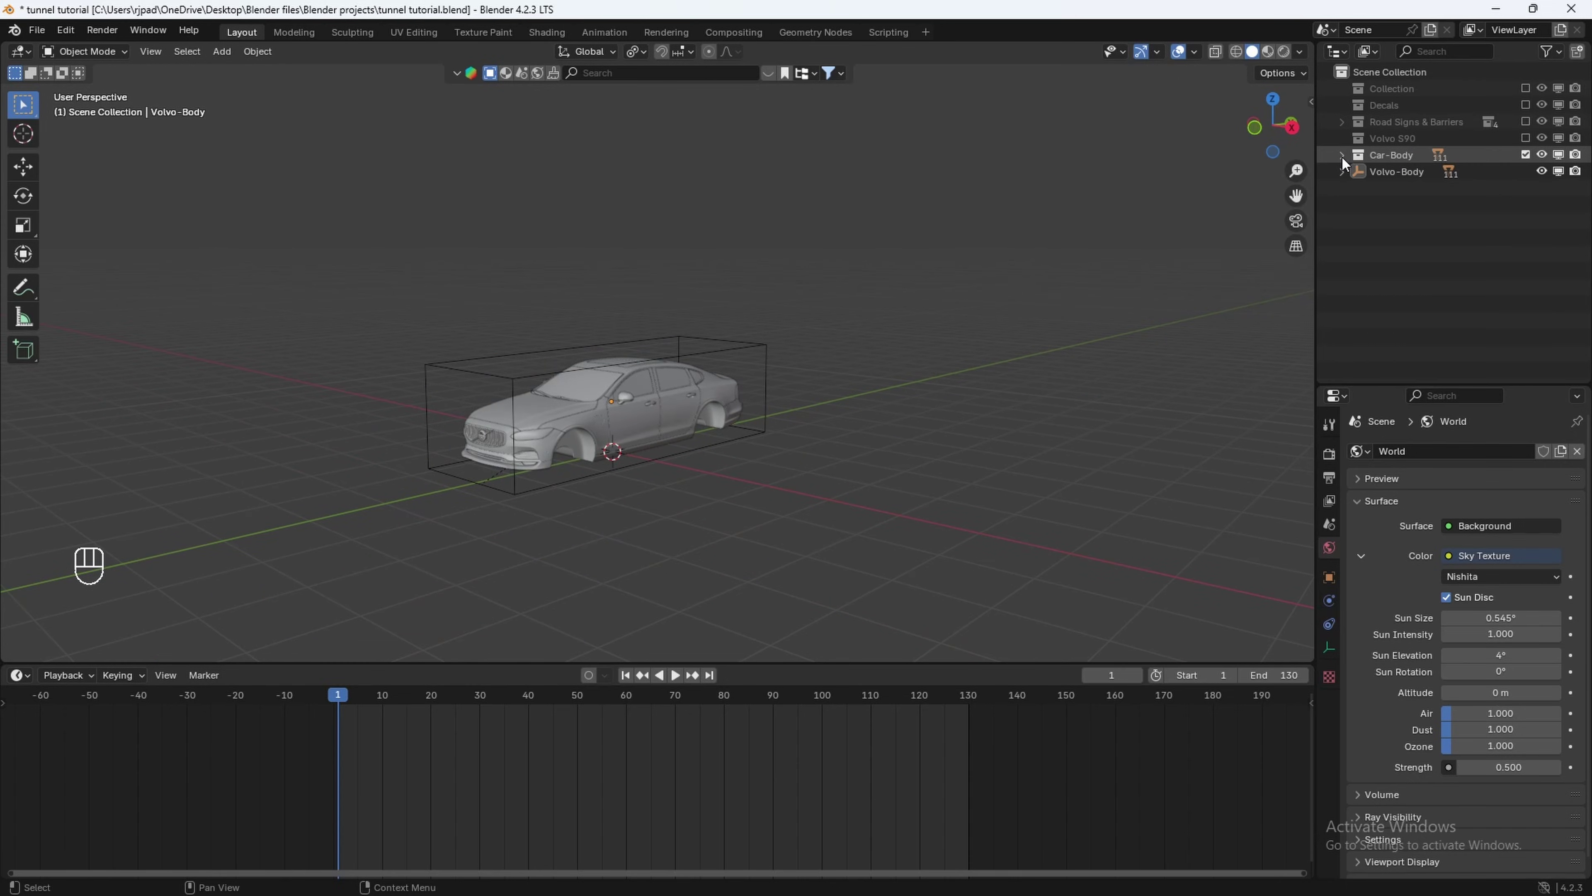
left_click(1342, 155)
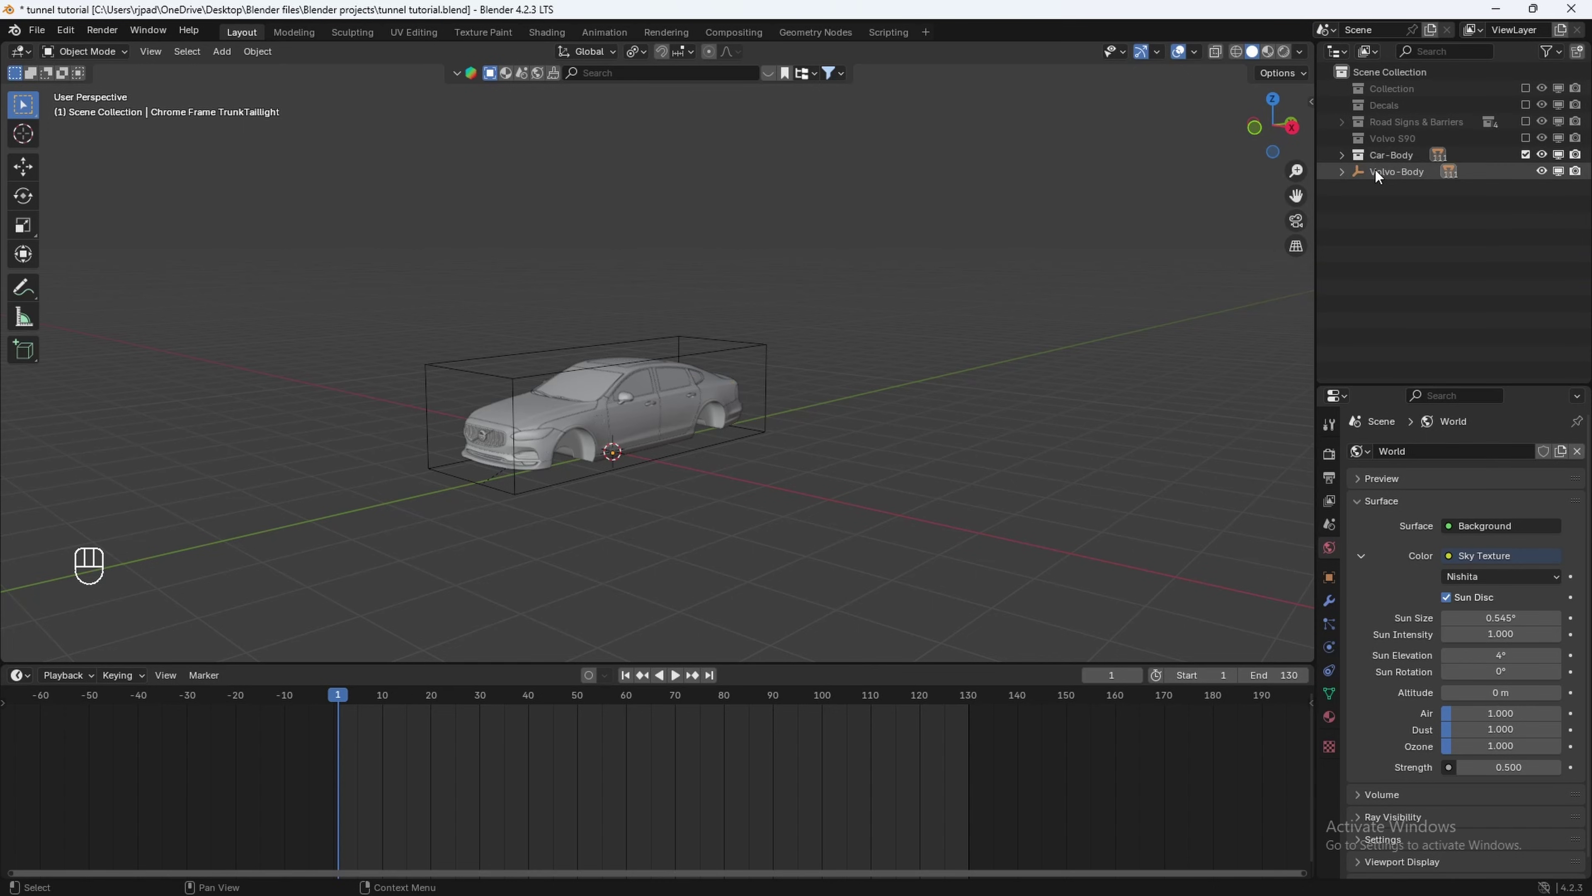
left_click_drag(1371, 169, 1392, 155)
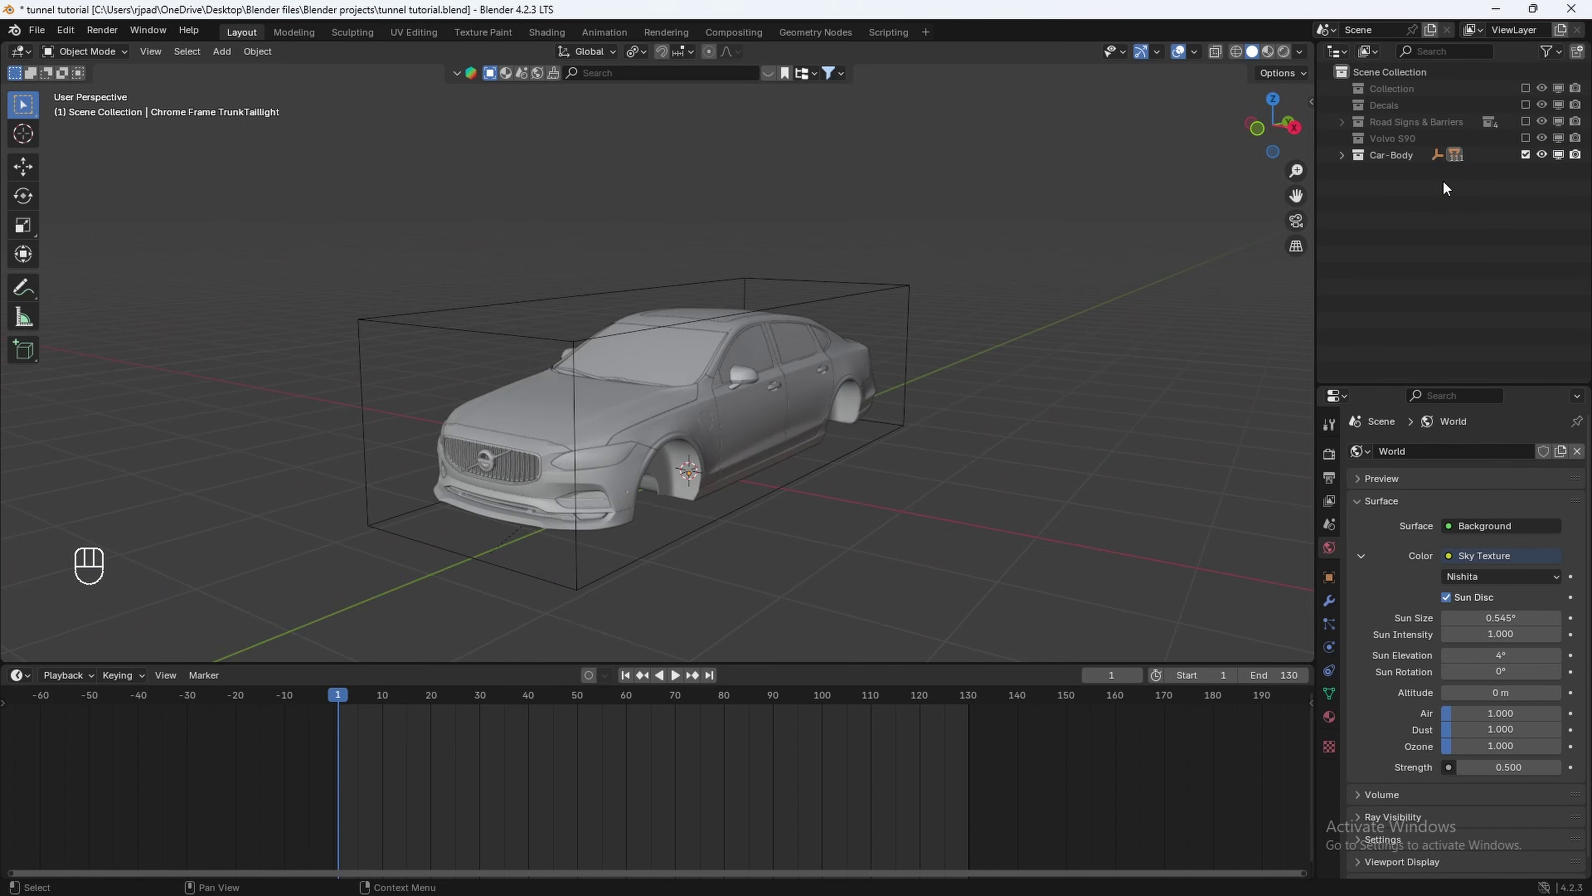
Include the Volvo S90 collection in the view layer and move the Volvo-Body empty into it.
middle_click_drag(1043, 323, 1005, 324)
left_click(1527, 137)
left_click(1342, 288)
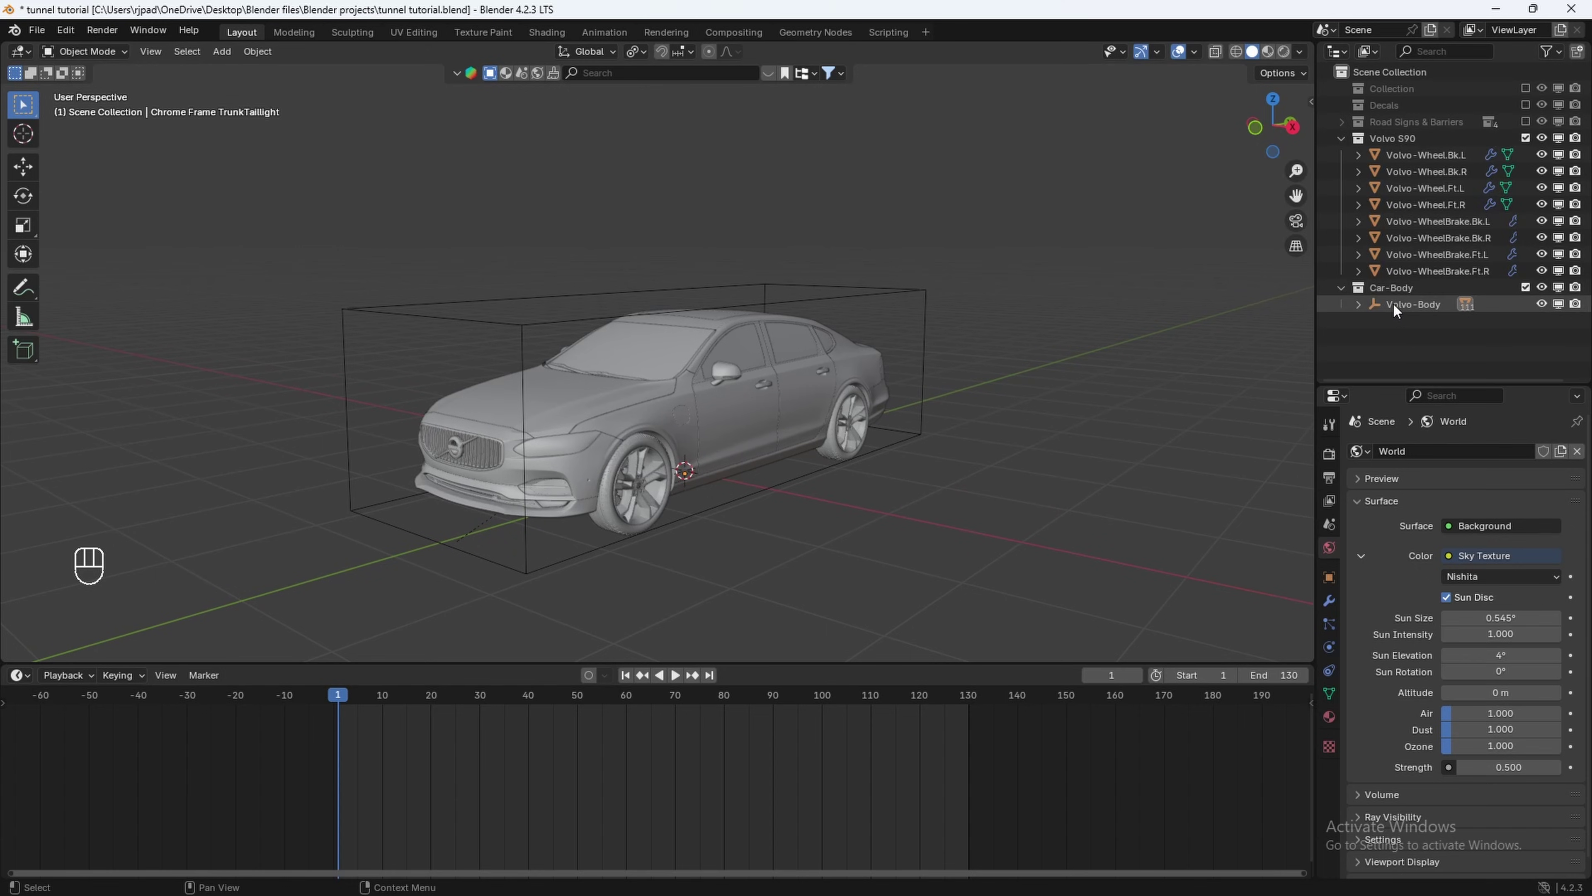
left_click_drag(1392, 302, 1399, 138)
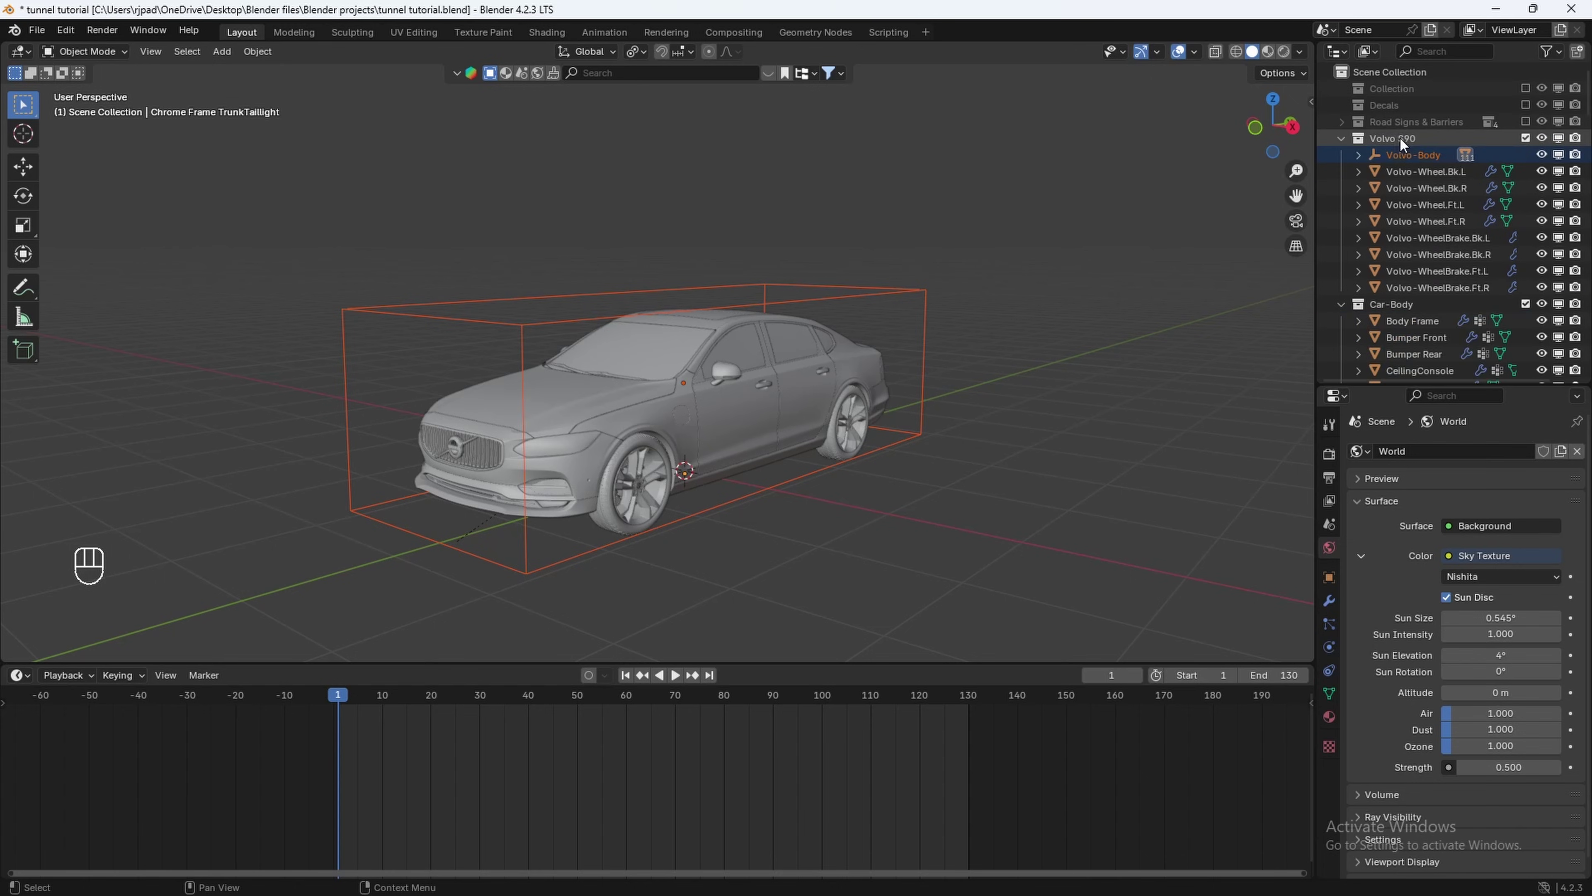
Select all Car-Body objects from Body Frame to WindsheildWiper Right and move them into the Volvo S90 collection.
scroll(1421, 276, "down", 5)
left_click(1415, 192)
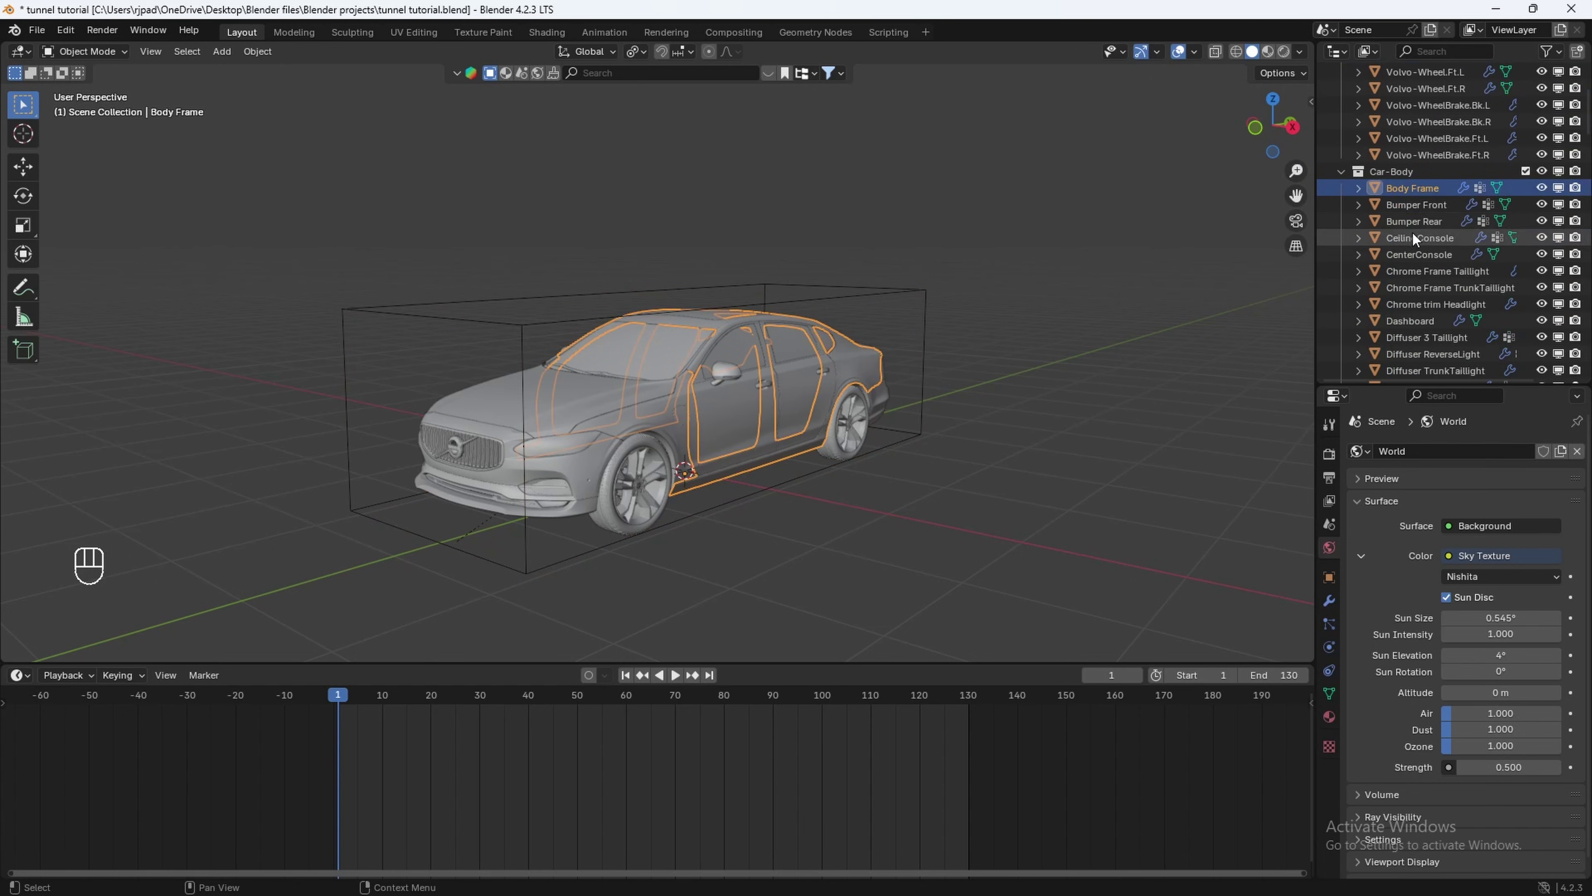
scroll(1401, 214, "down", 8)
scroll(1403, 218, "down", 10)
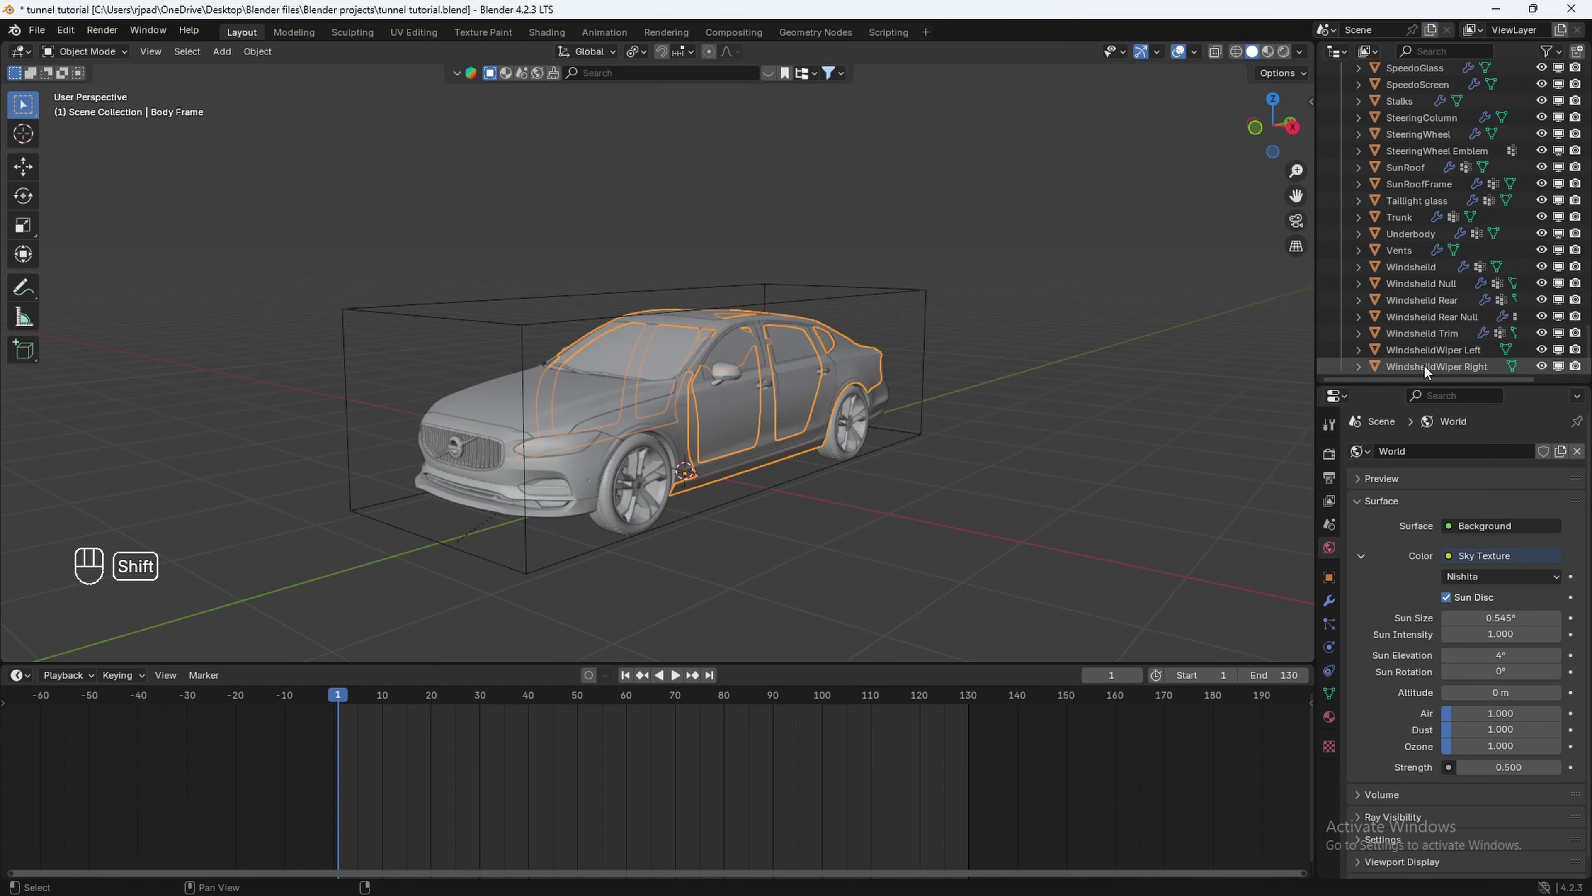
left_click(1425, 365, "shift")
scroll(1434, 317, "up", 15)
scroll(1433, 317, "up", 12)
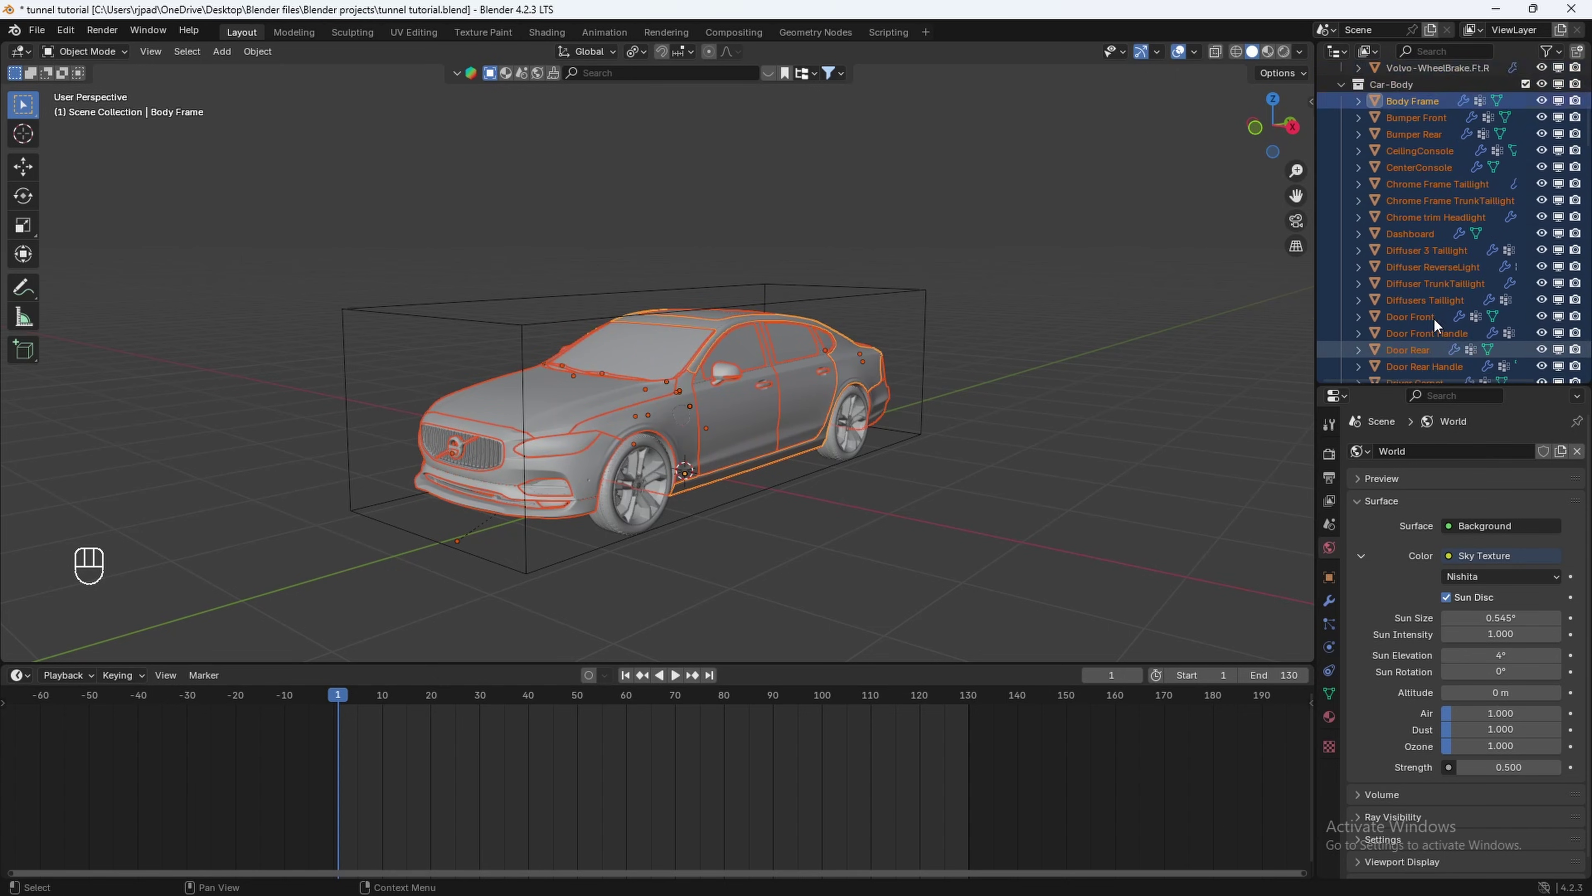
left_click_drag(1403, 320, 1401, 140)
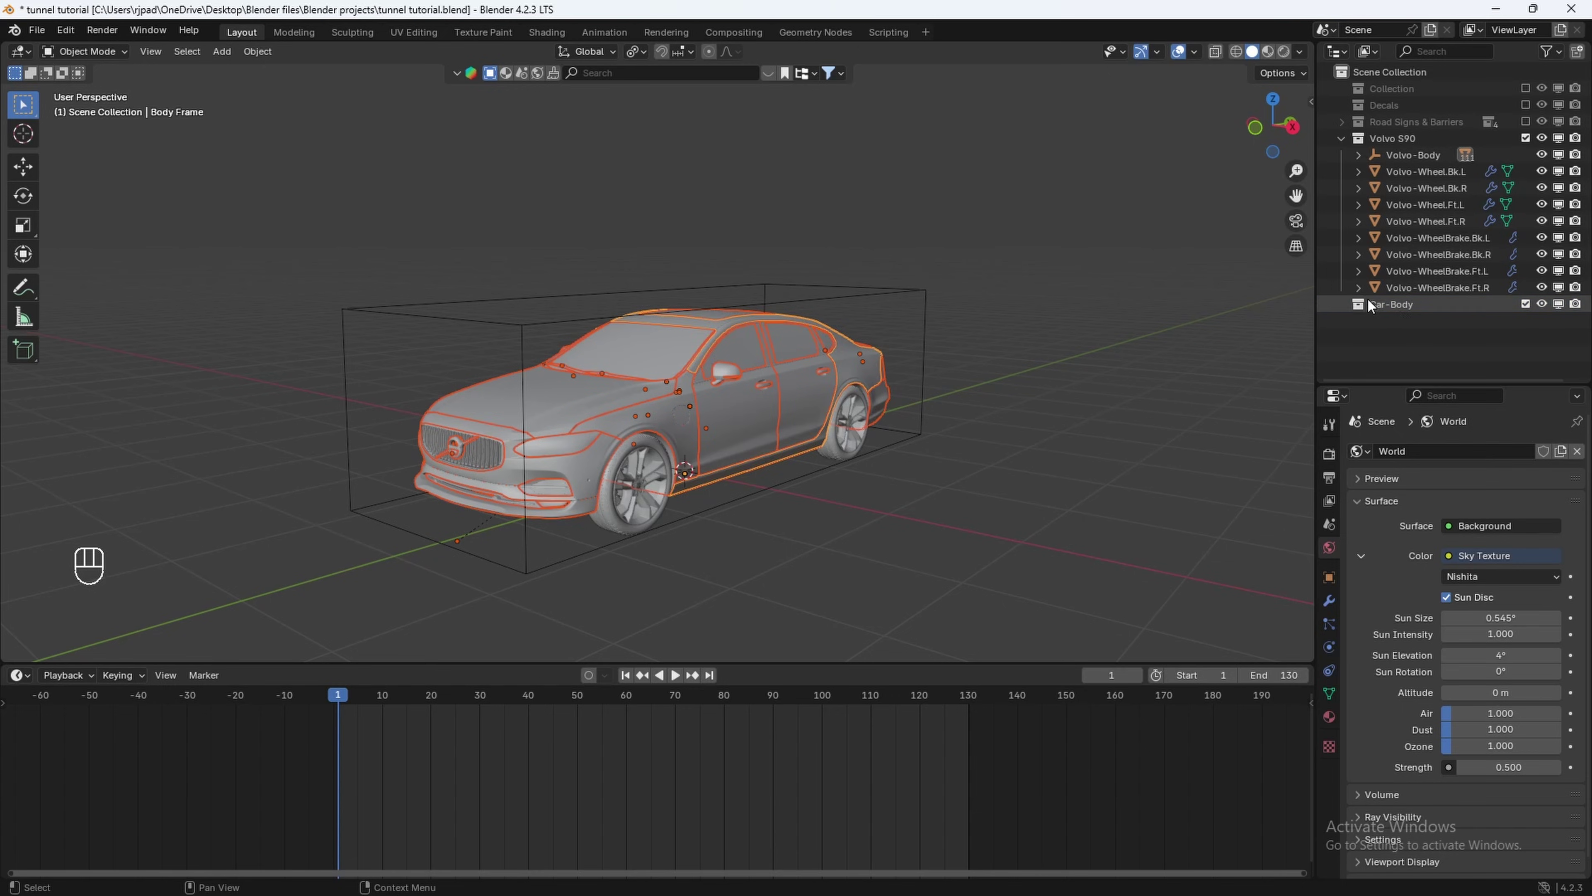
Delete the emptied Car-Body collection.
left_click(1407, 306)
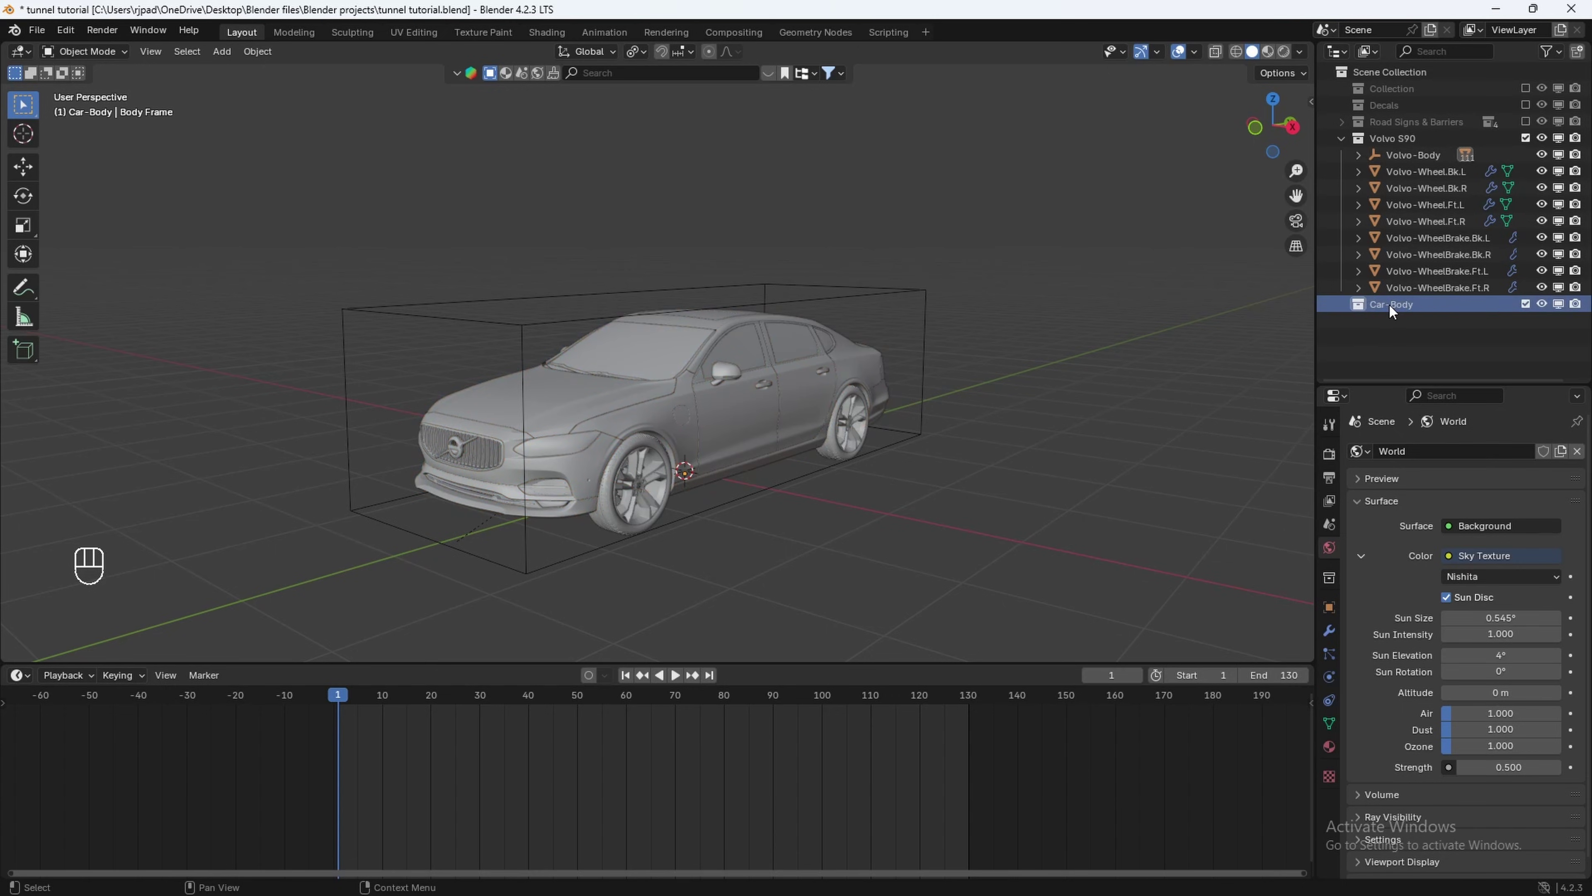
key("x")
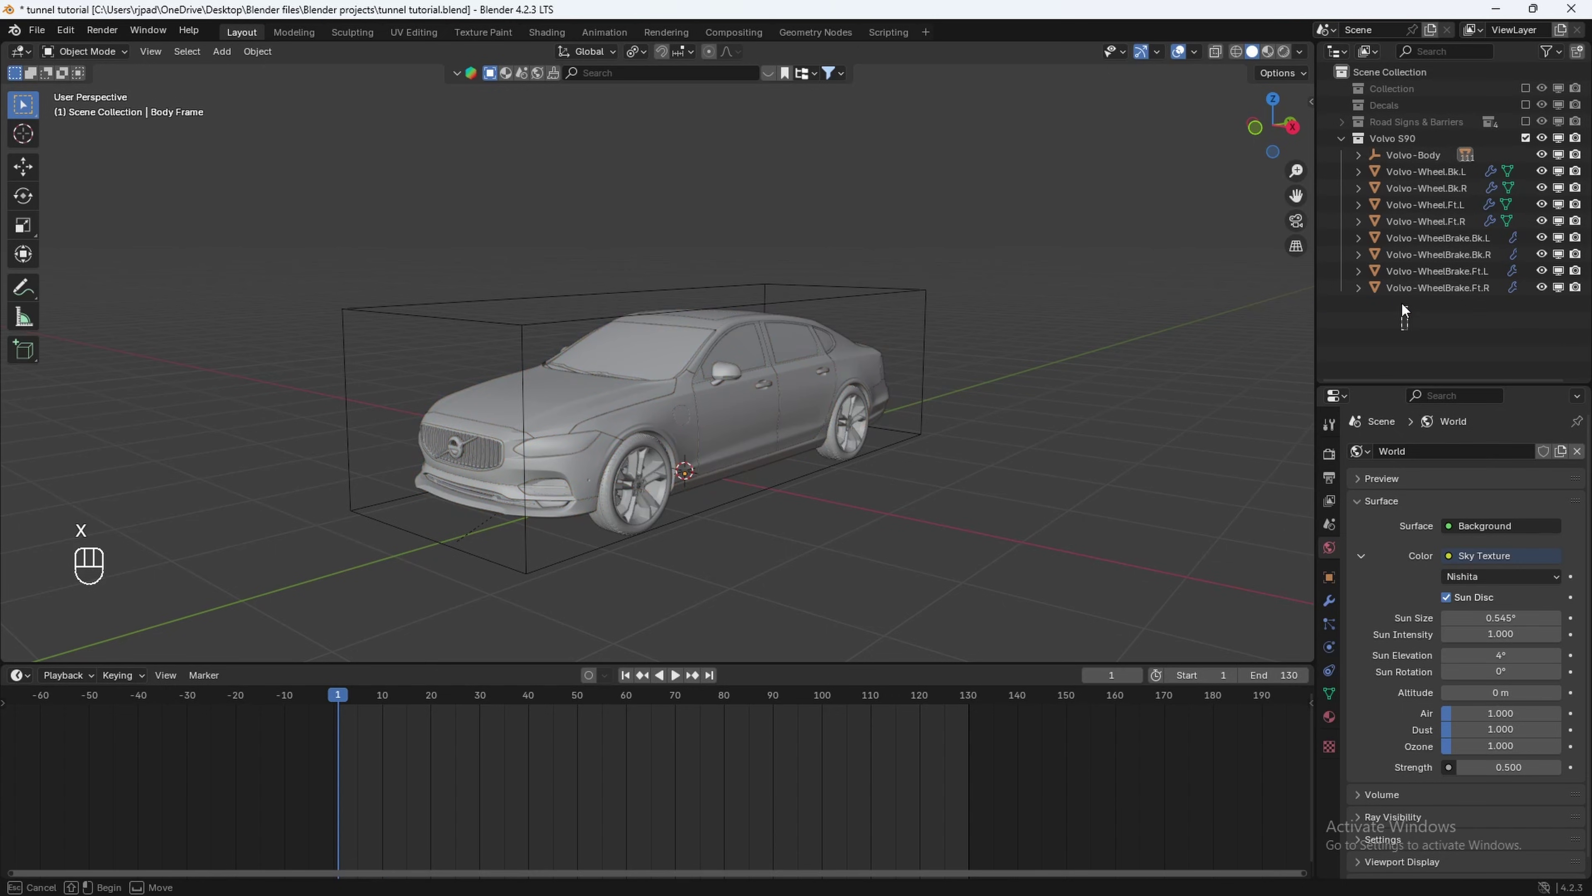
left_click_drag(1399, 159, 1415, 330)
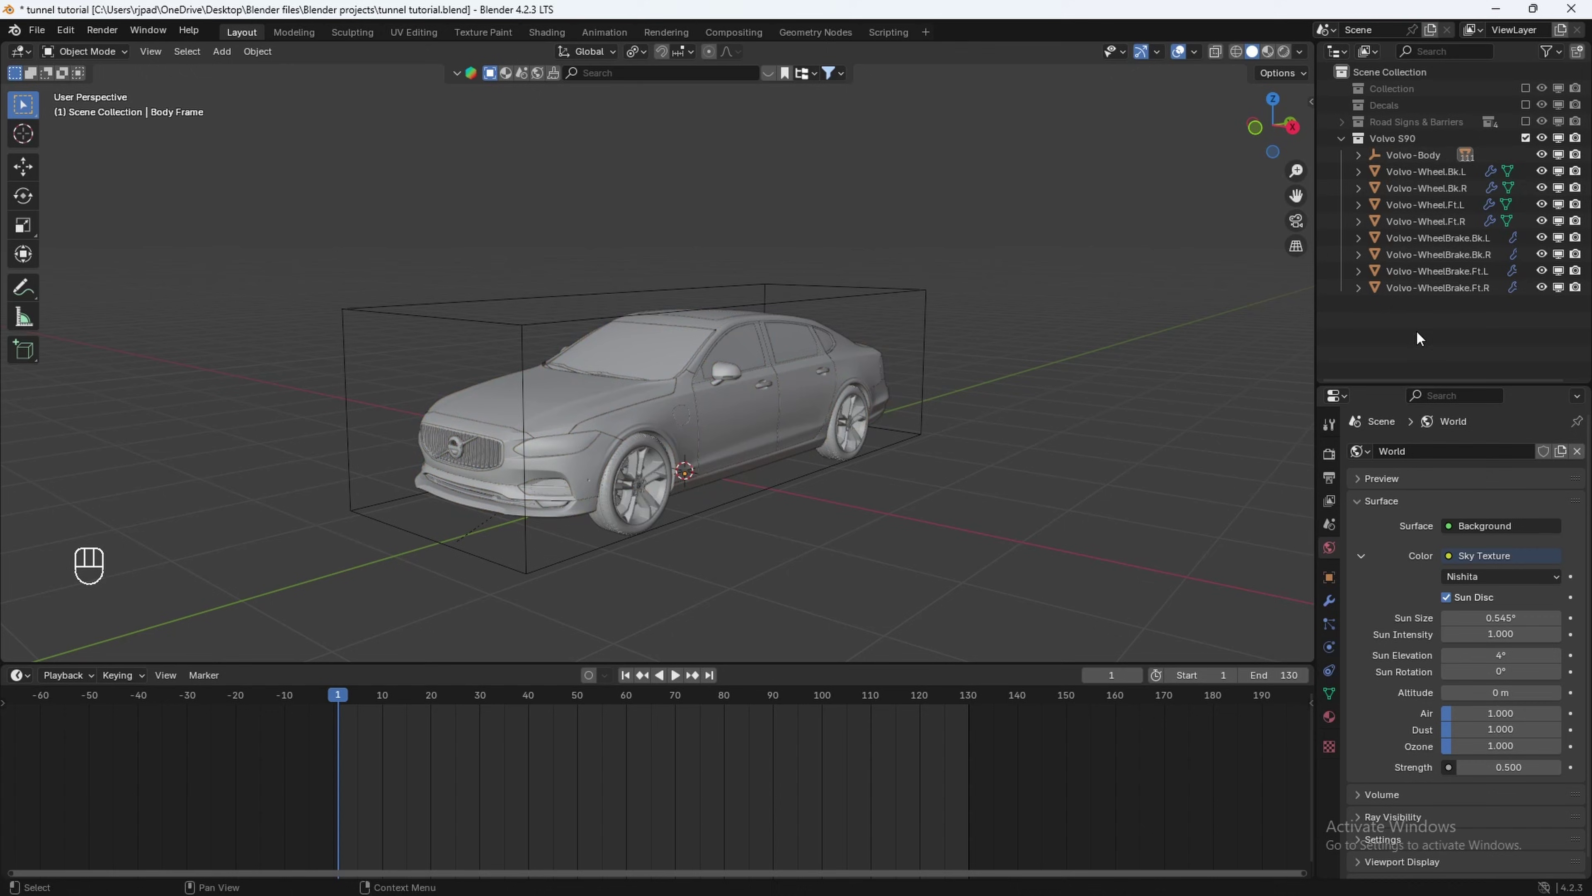
Check the Volvo-Body empty, the four wheels and the four wheel brakes in the Volvo S90 collection one by one.
left_click(1410, 159)
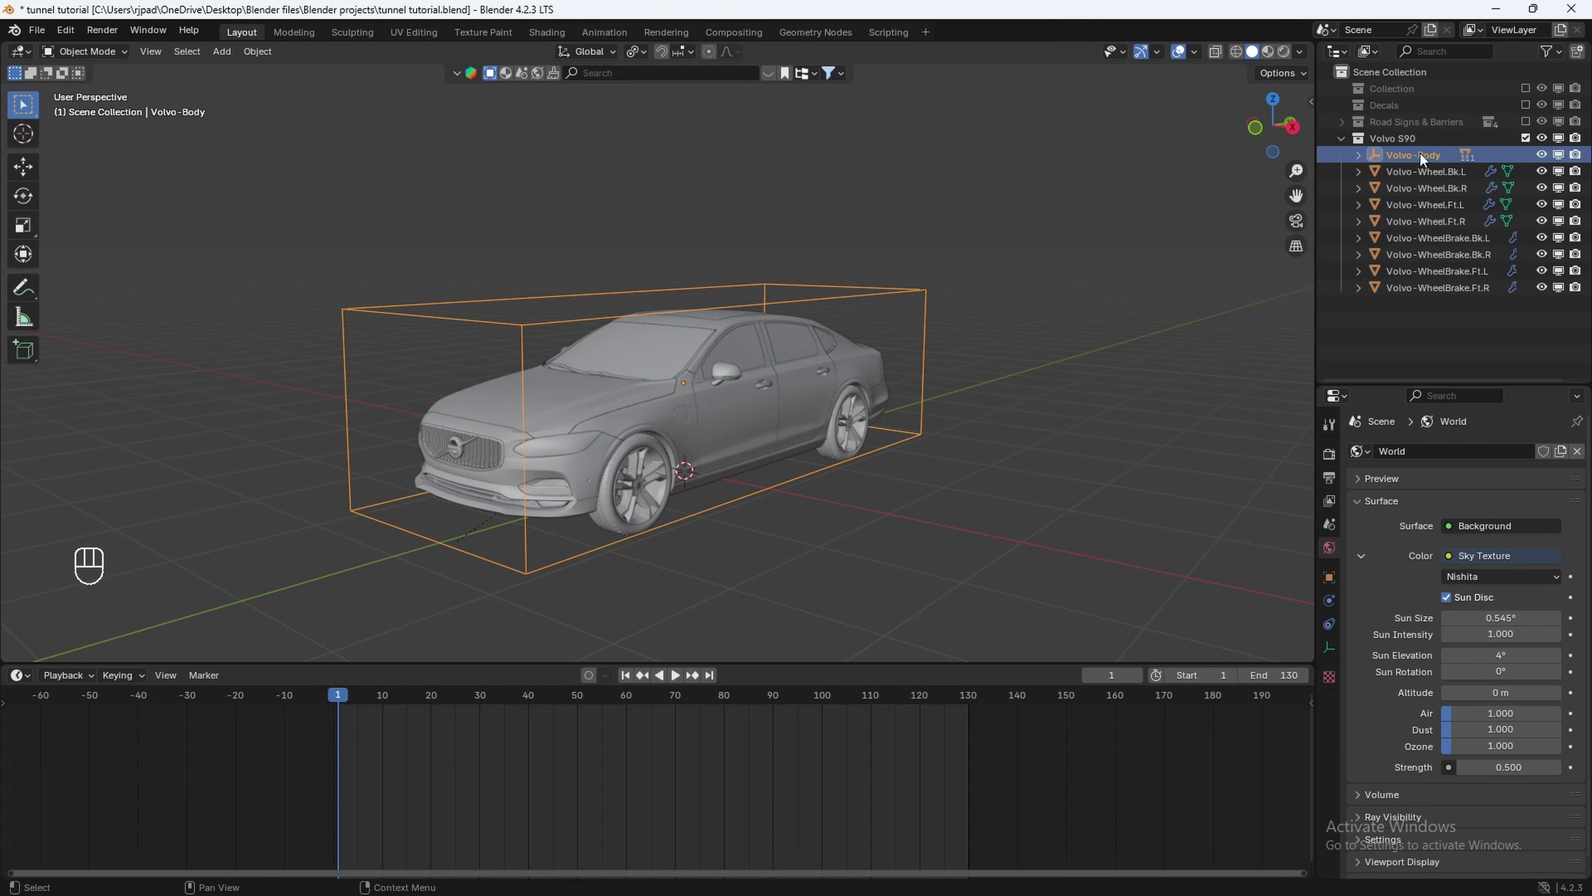
left_click(1433, 171)
left_click(1432, 188)
left_click(1434, 204)
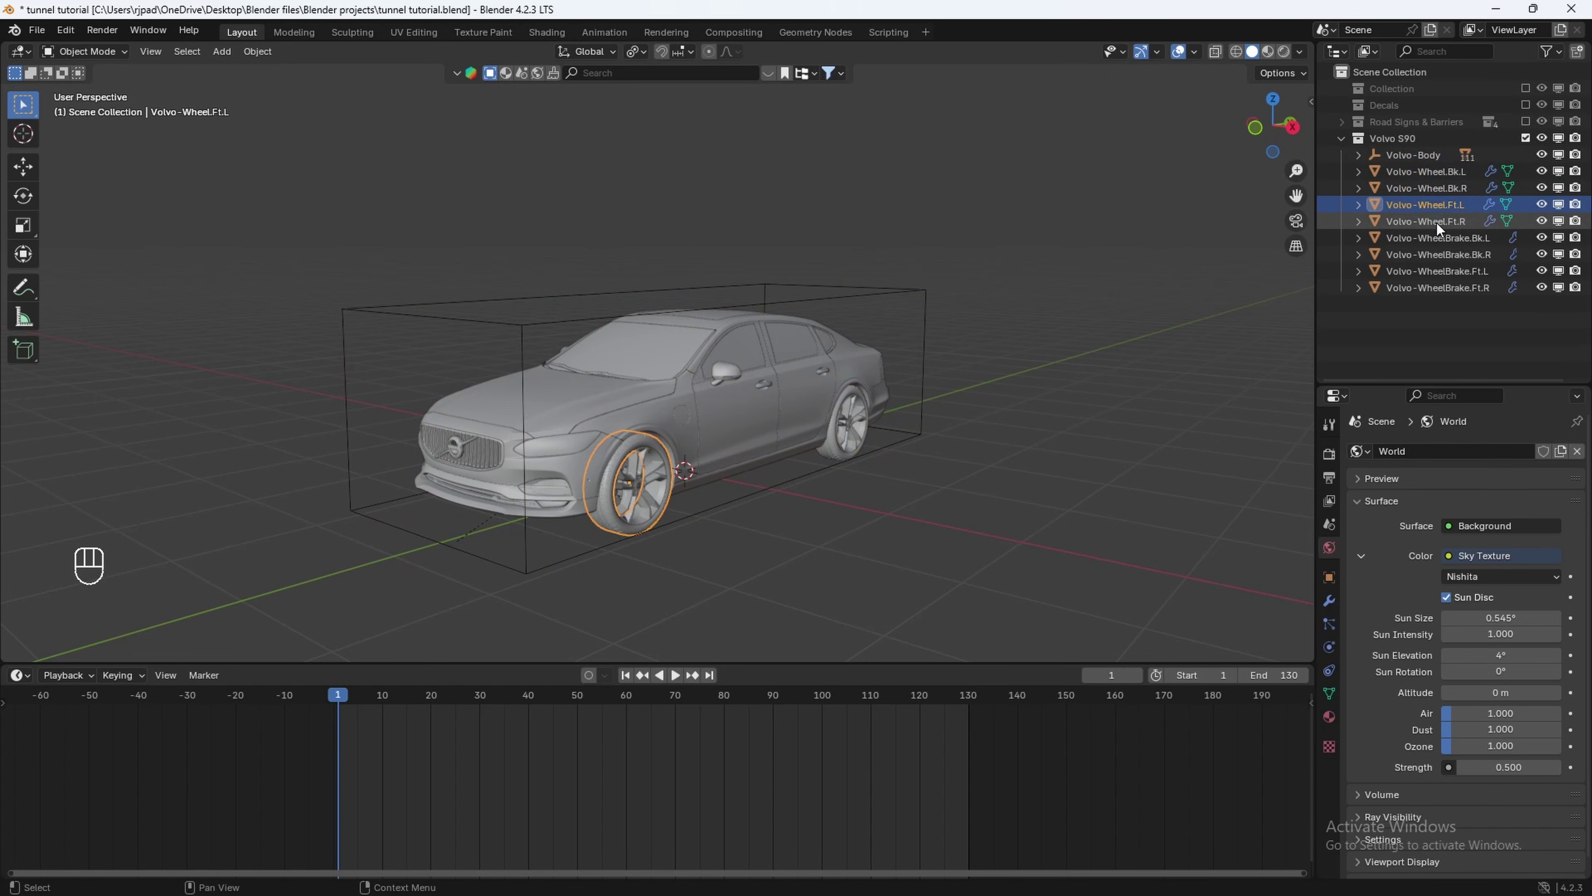
left_click(1437, 220)
left_click(1435, 238)
left_click(1434, 254)
left_click(1433, 274)
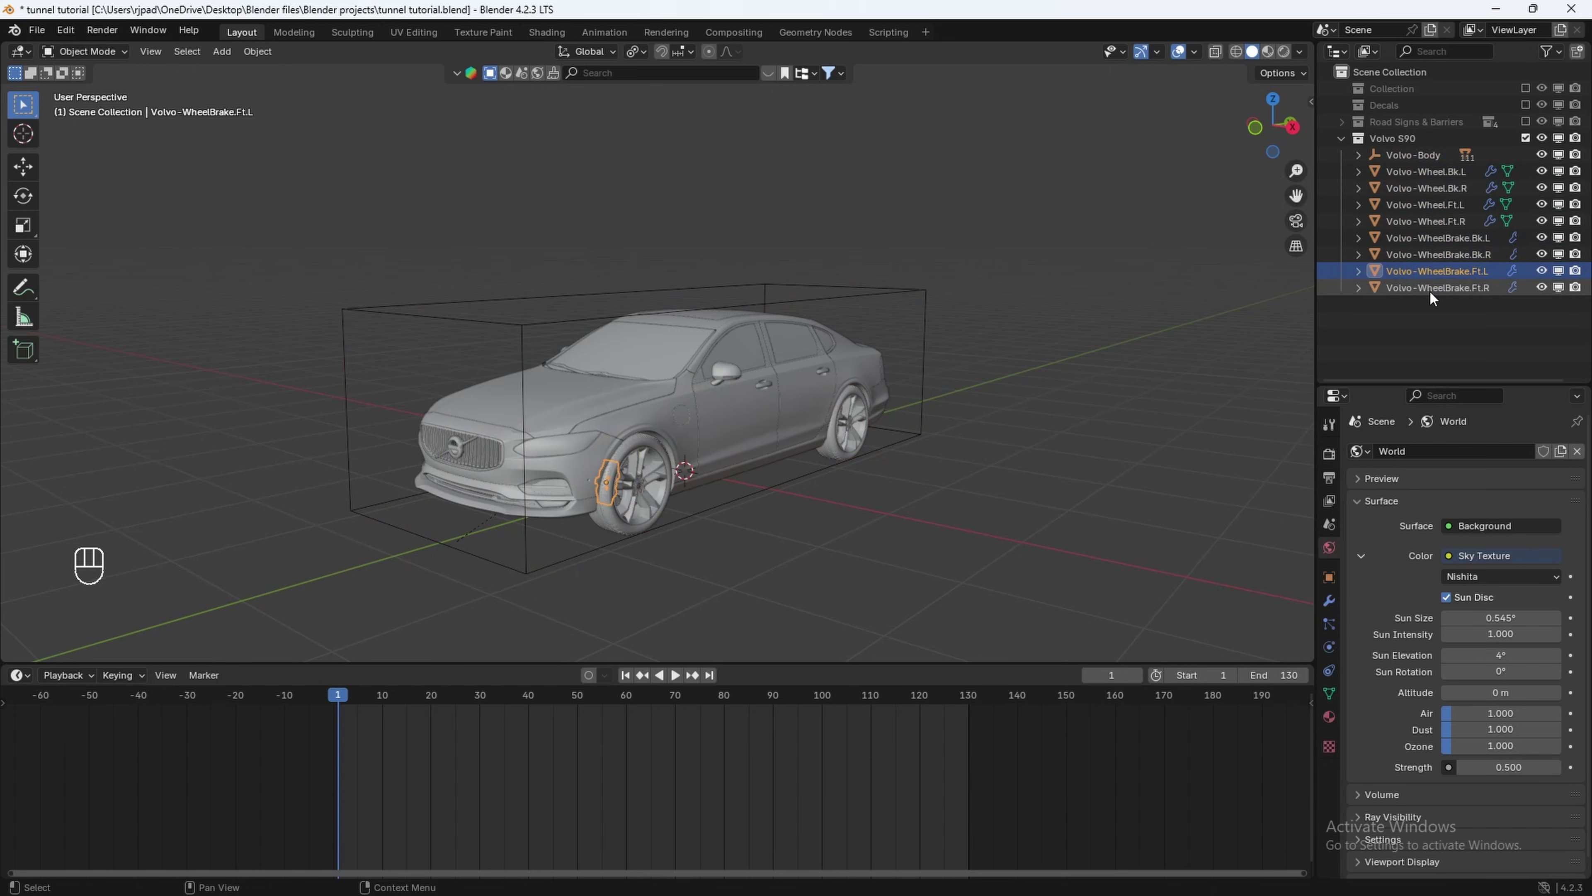
left_click(1429, 290)
left_click(923, 404)
Select all car objects and add a Car (deformation rig) armature for them.
middle_click_drag(921, 404, 920, 433)
scroll(932, 411, "down", 1)
key("a")
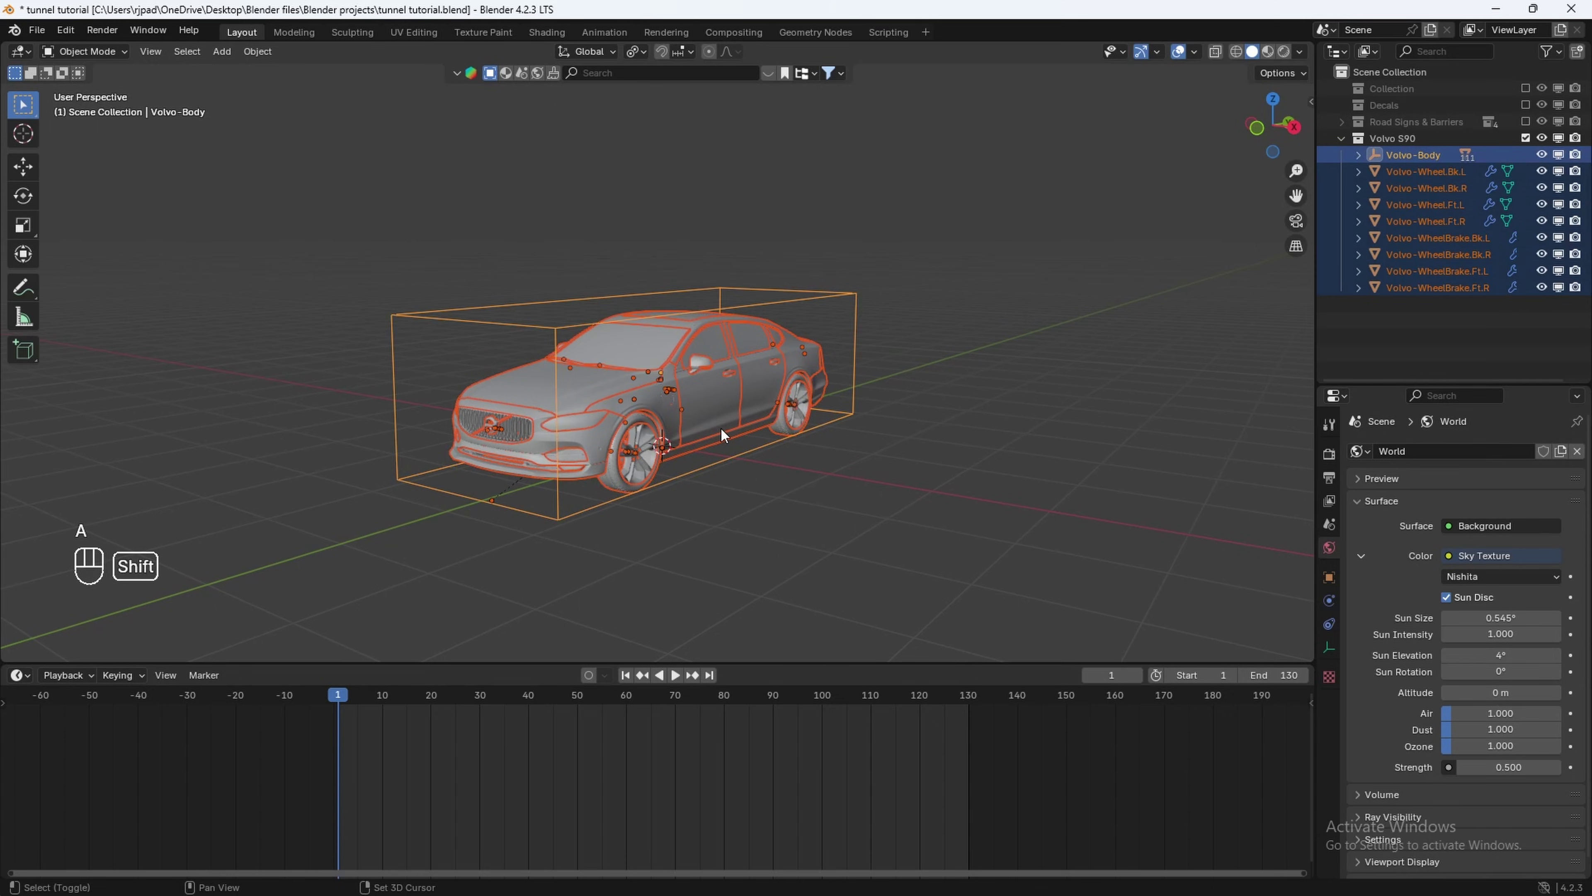
key("shift+a")
mouse_move(721, 428)
mouse_move(702, 386)
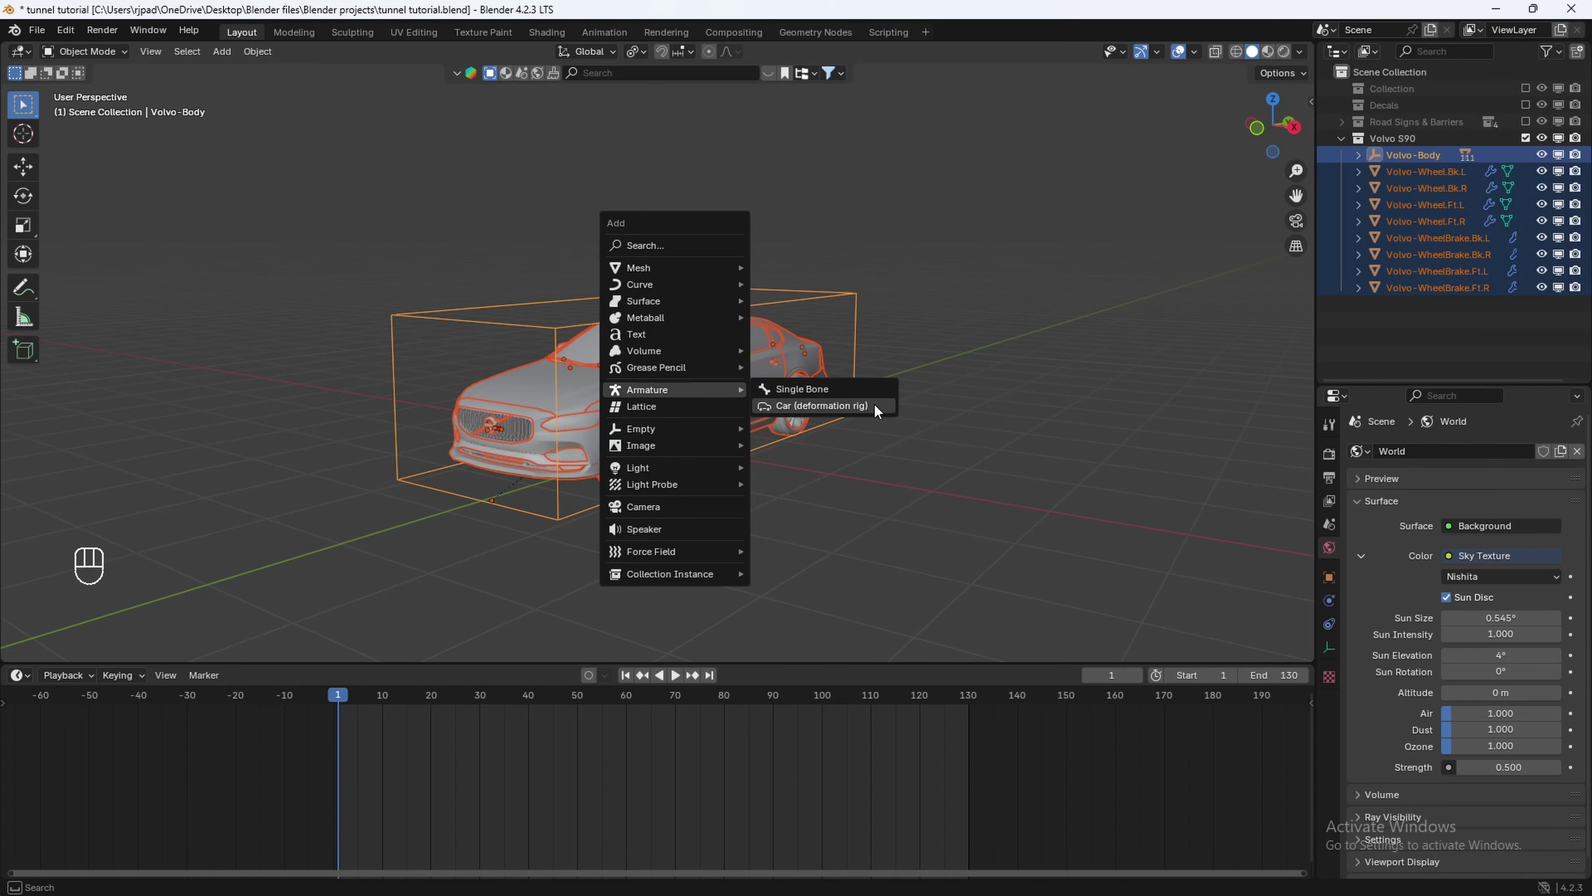
left_click(804, 406)
Show the car in wireframe shading from the right orthographic view to expose the rig's bones.
key("z")
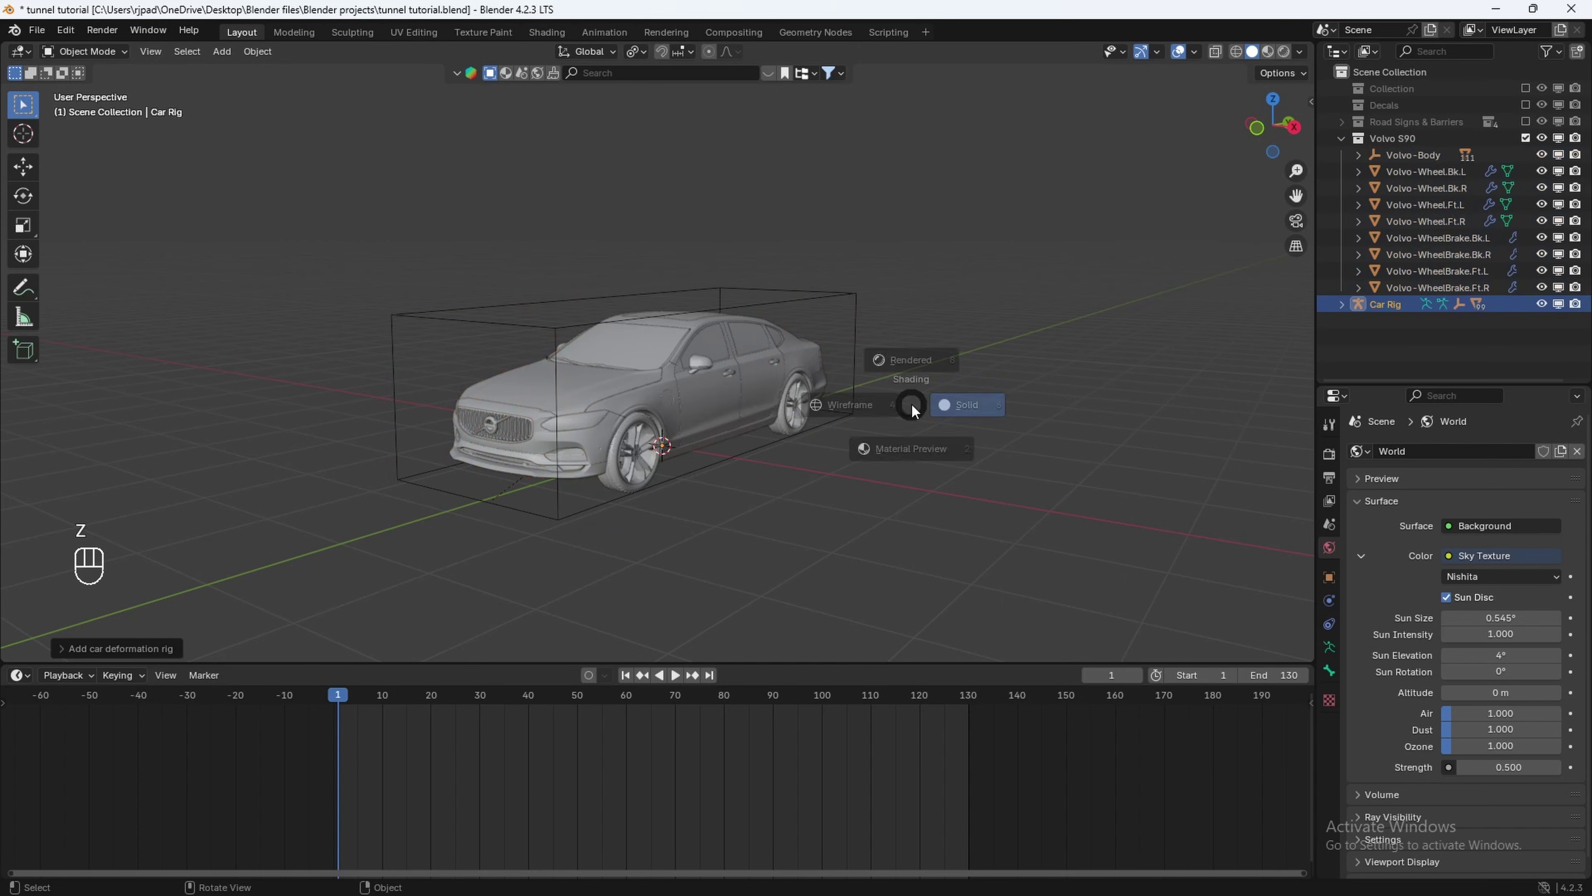
left_click(411, 448)
middle_click_drag(411, 448, 914, 339)
left_click(1290, 127)
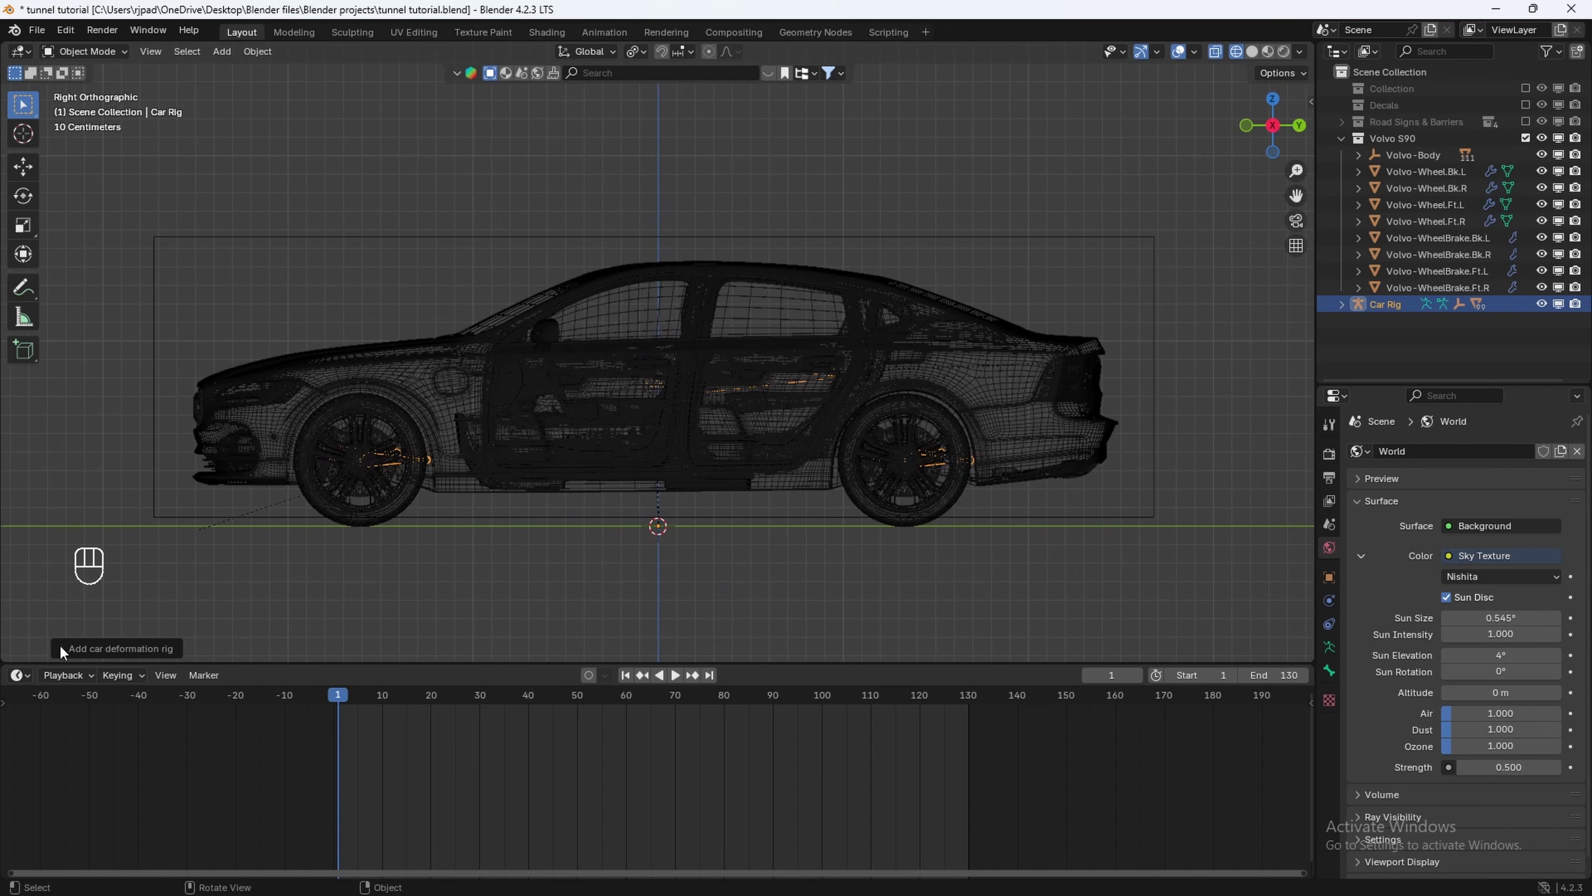
Set the rig's body delta location to -0.61 m in Z, shift it slightly forward along Y, and return to solid shading.
left_click(94, 648)
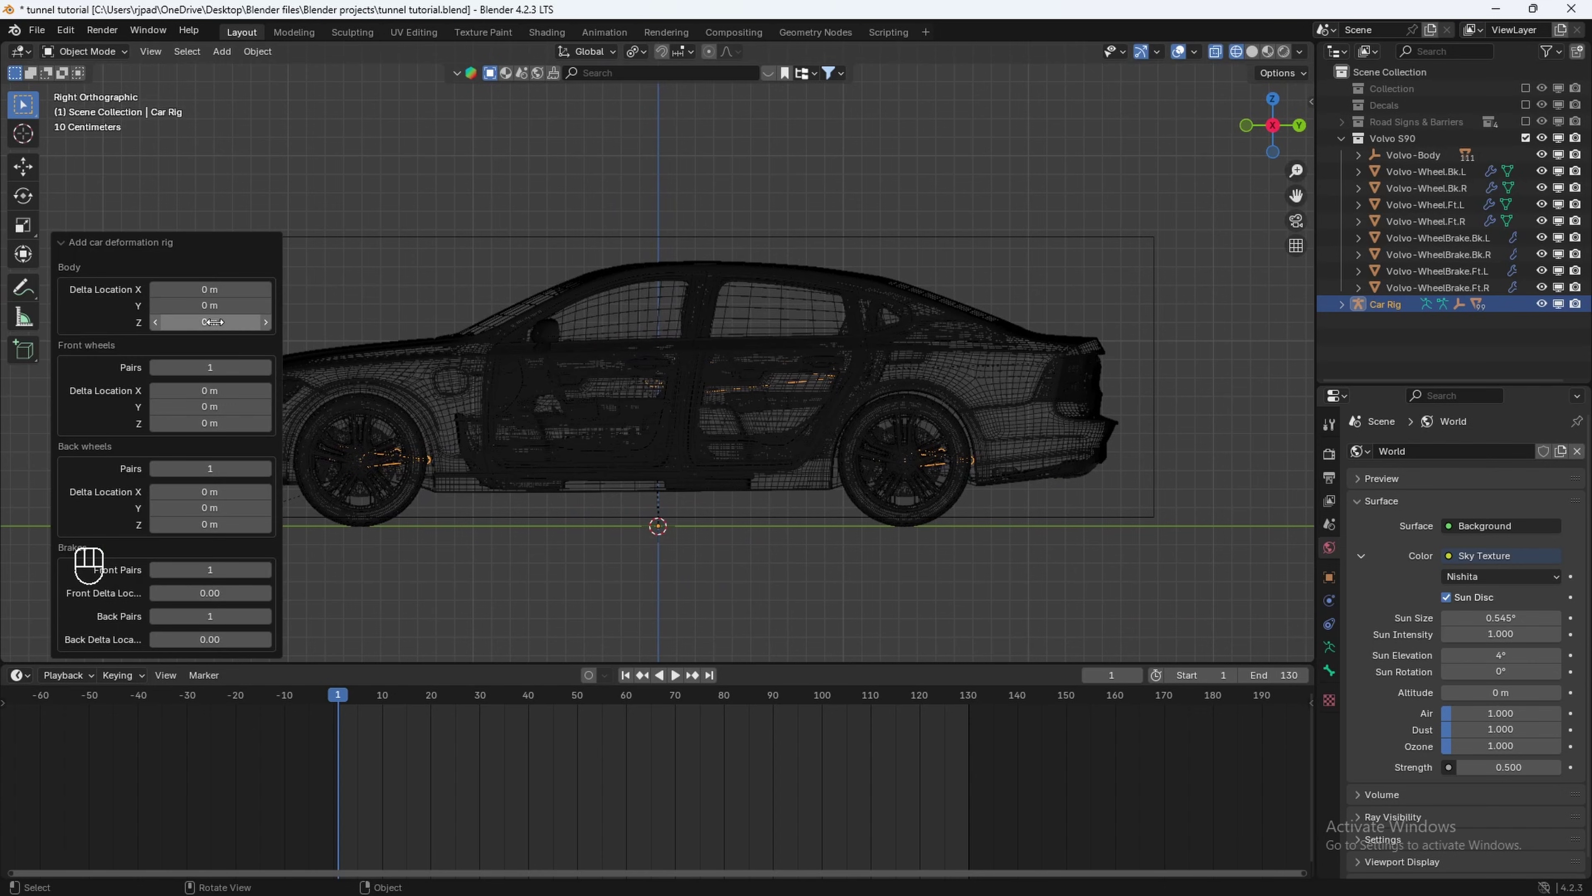
left_click_drag(214, 322, 216, 321)
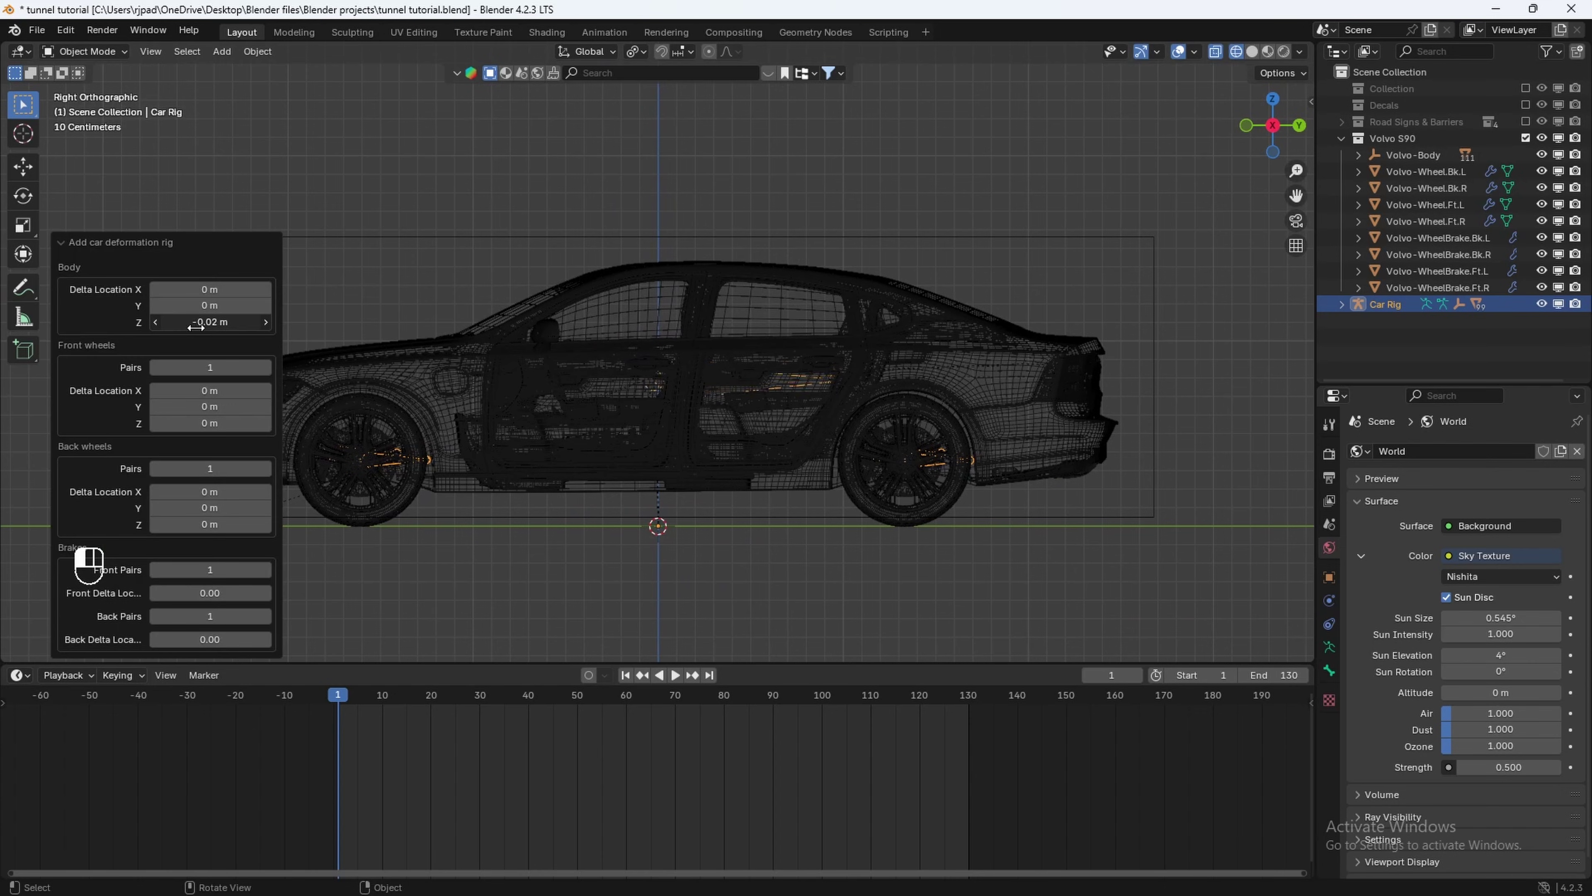
left_click_drag(1413, 339, 1435, 336)
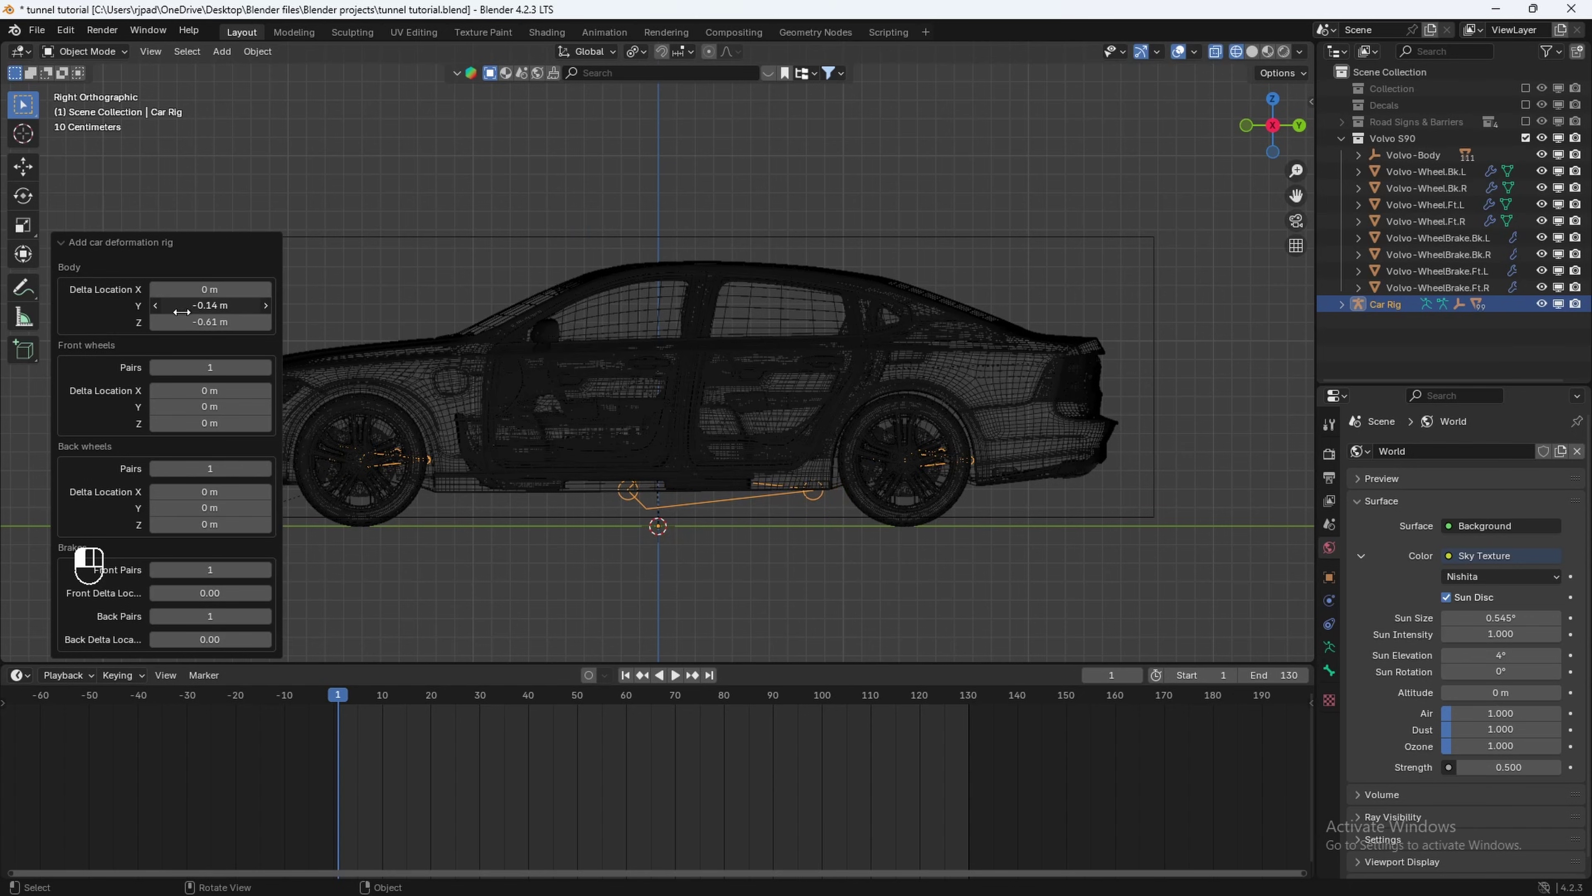
left_click_drag(181, 312, 173, 316)
key("z")
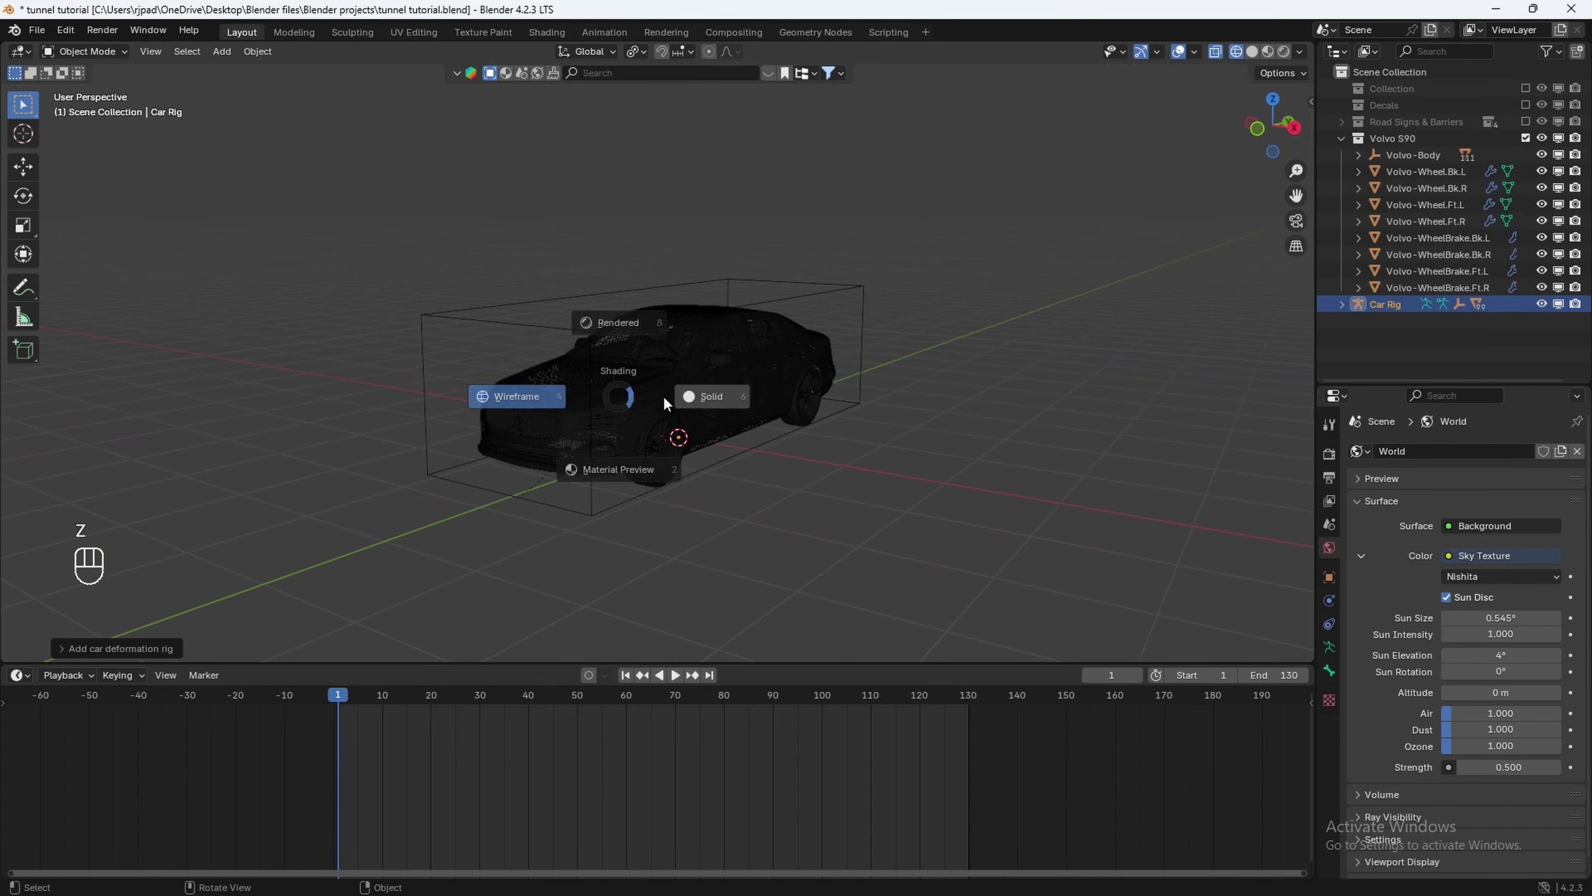
left_click(914, 404)
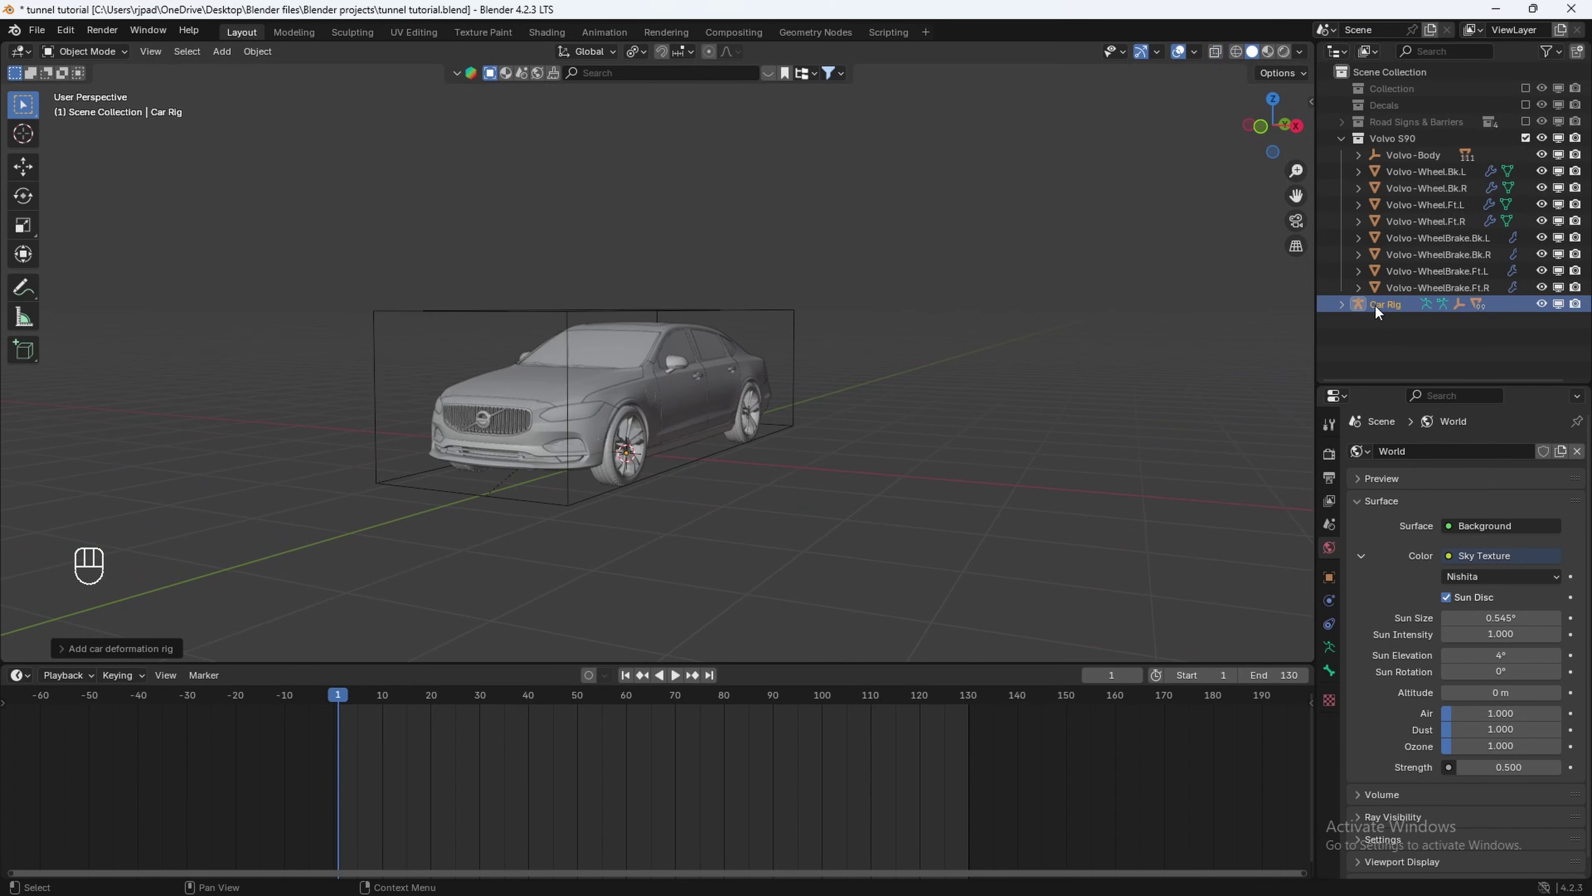
Move the Car Rig into the Volvo S90 collection and generate its Rigacar animation rig.
left_click_drag(1375, 305, 1408, 140)
middle_click_drag(1254, 226, 963, 373)
key("n")
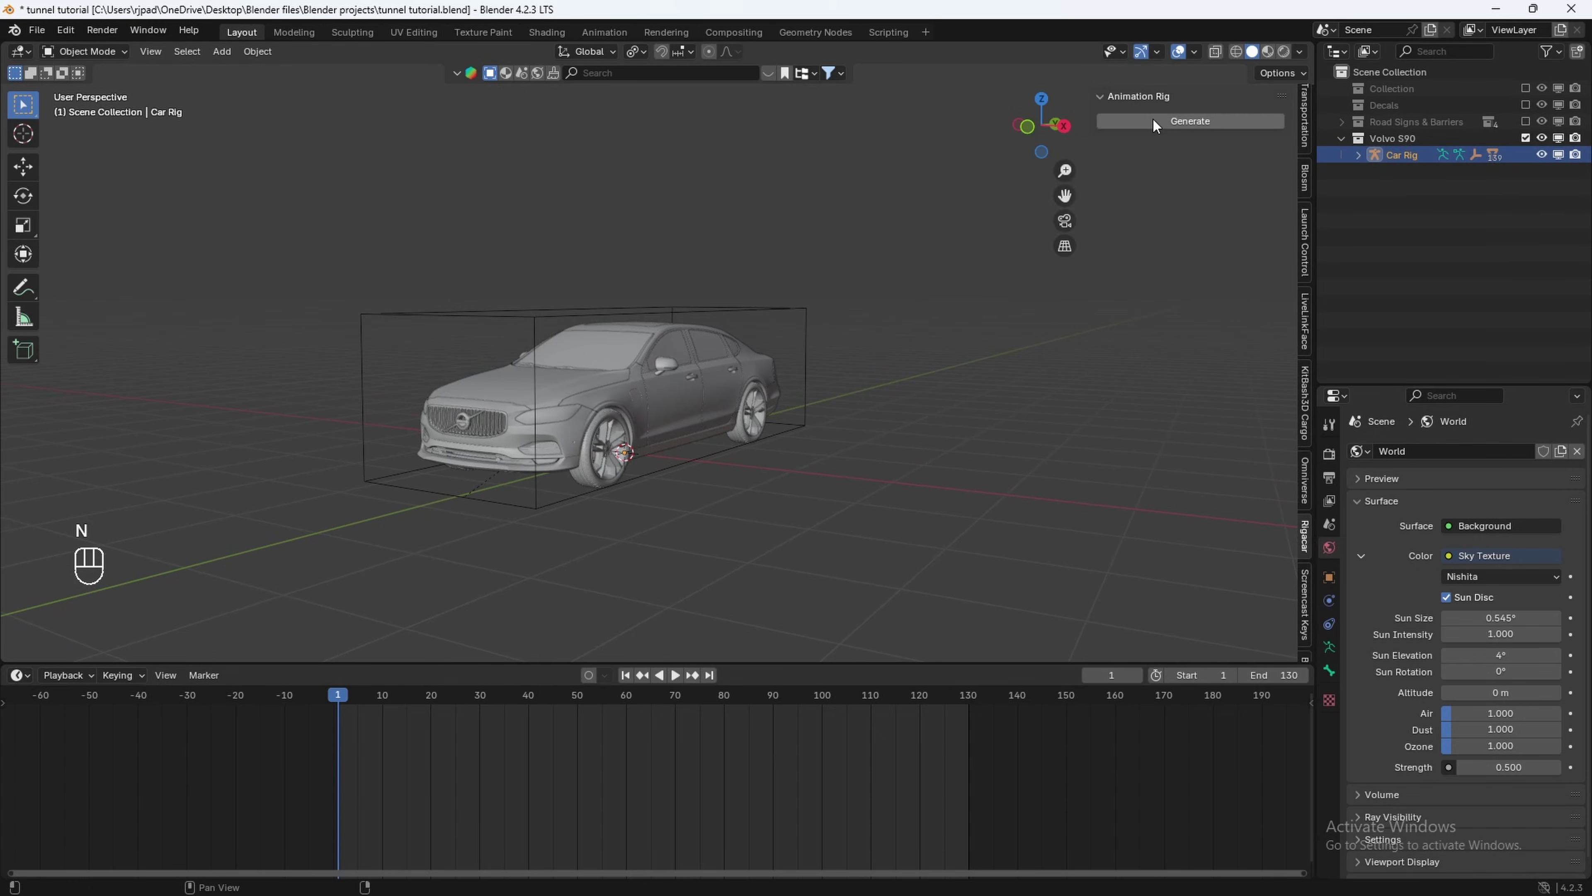
left_click(1160, 127)
middle_click_drag(800, 420, 862, 414)
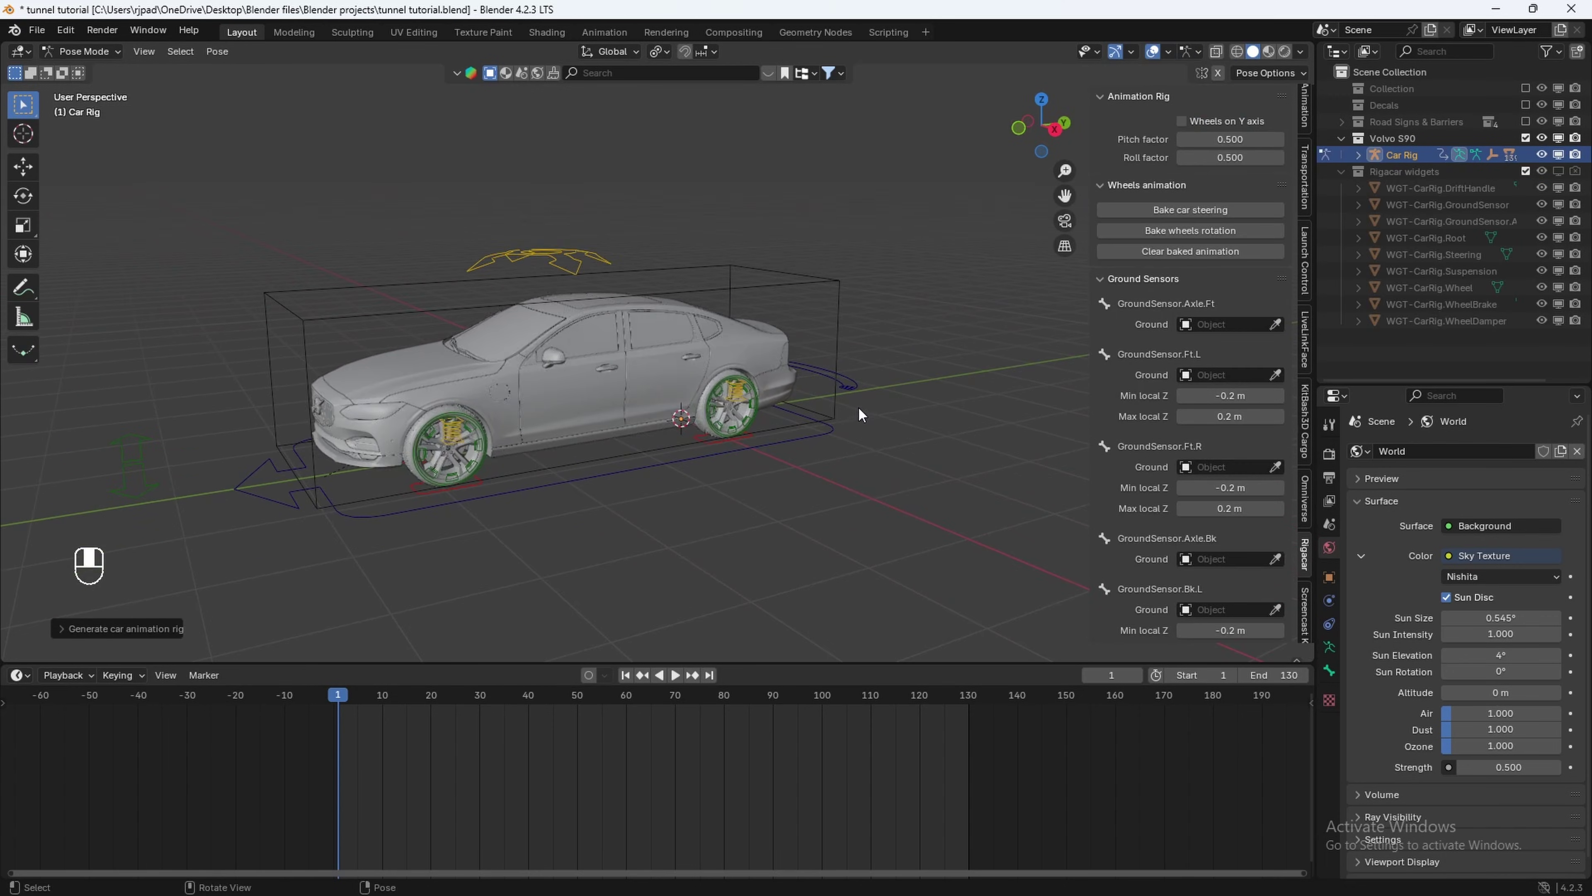
Test the rig's Drift control by rotating it about the global Z axis, and undo the rotation.
left_click(854, 382)
key("r")
key("z")
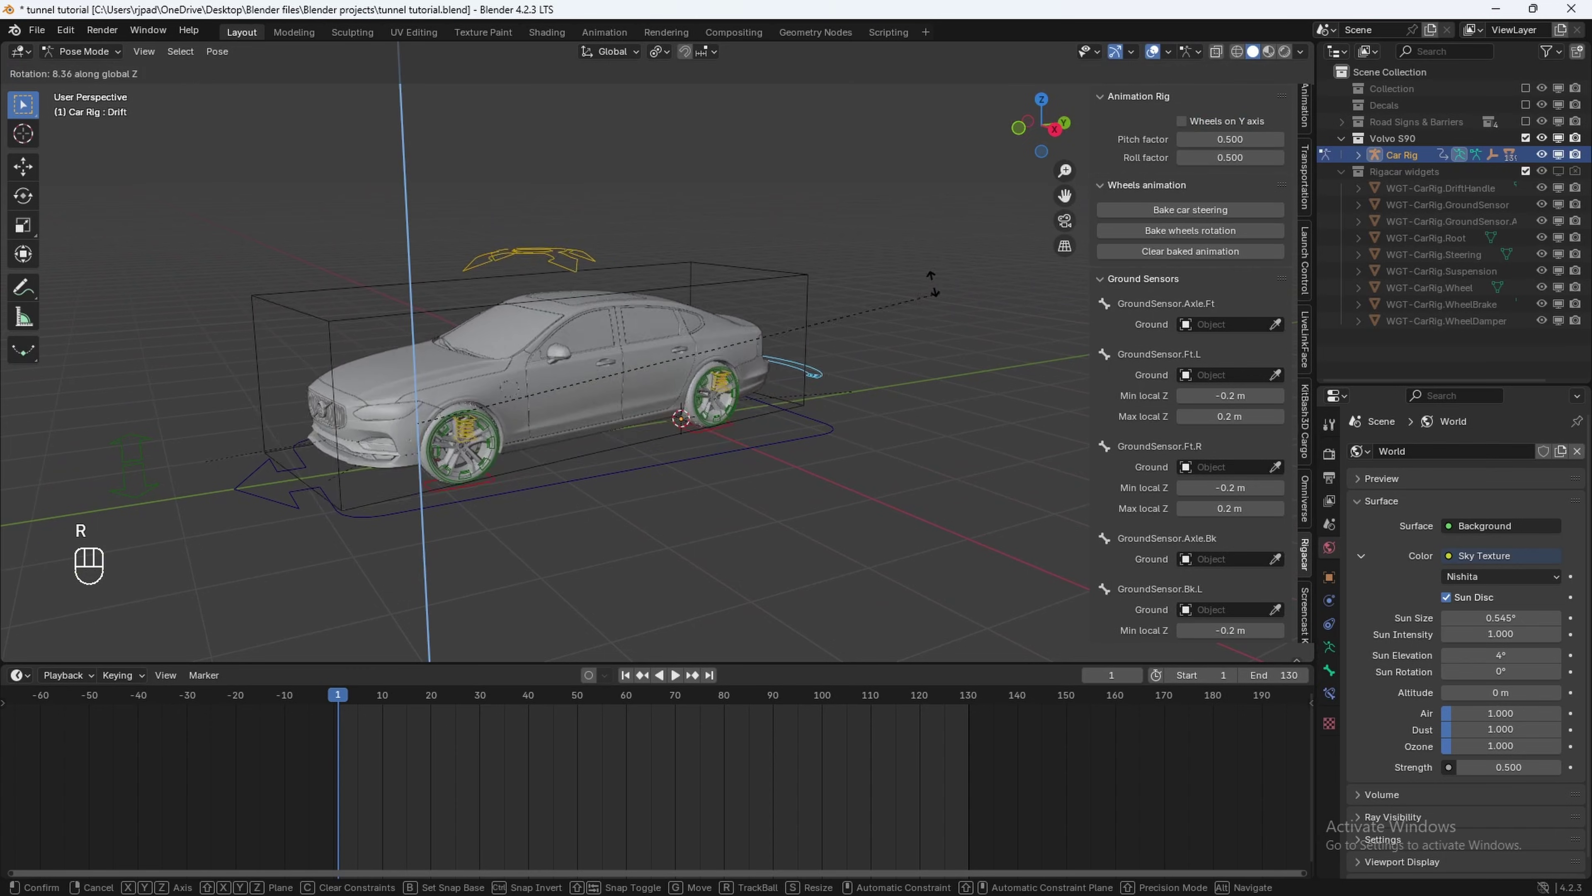
left_click(596, 119)
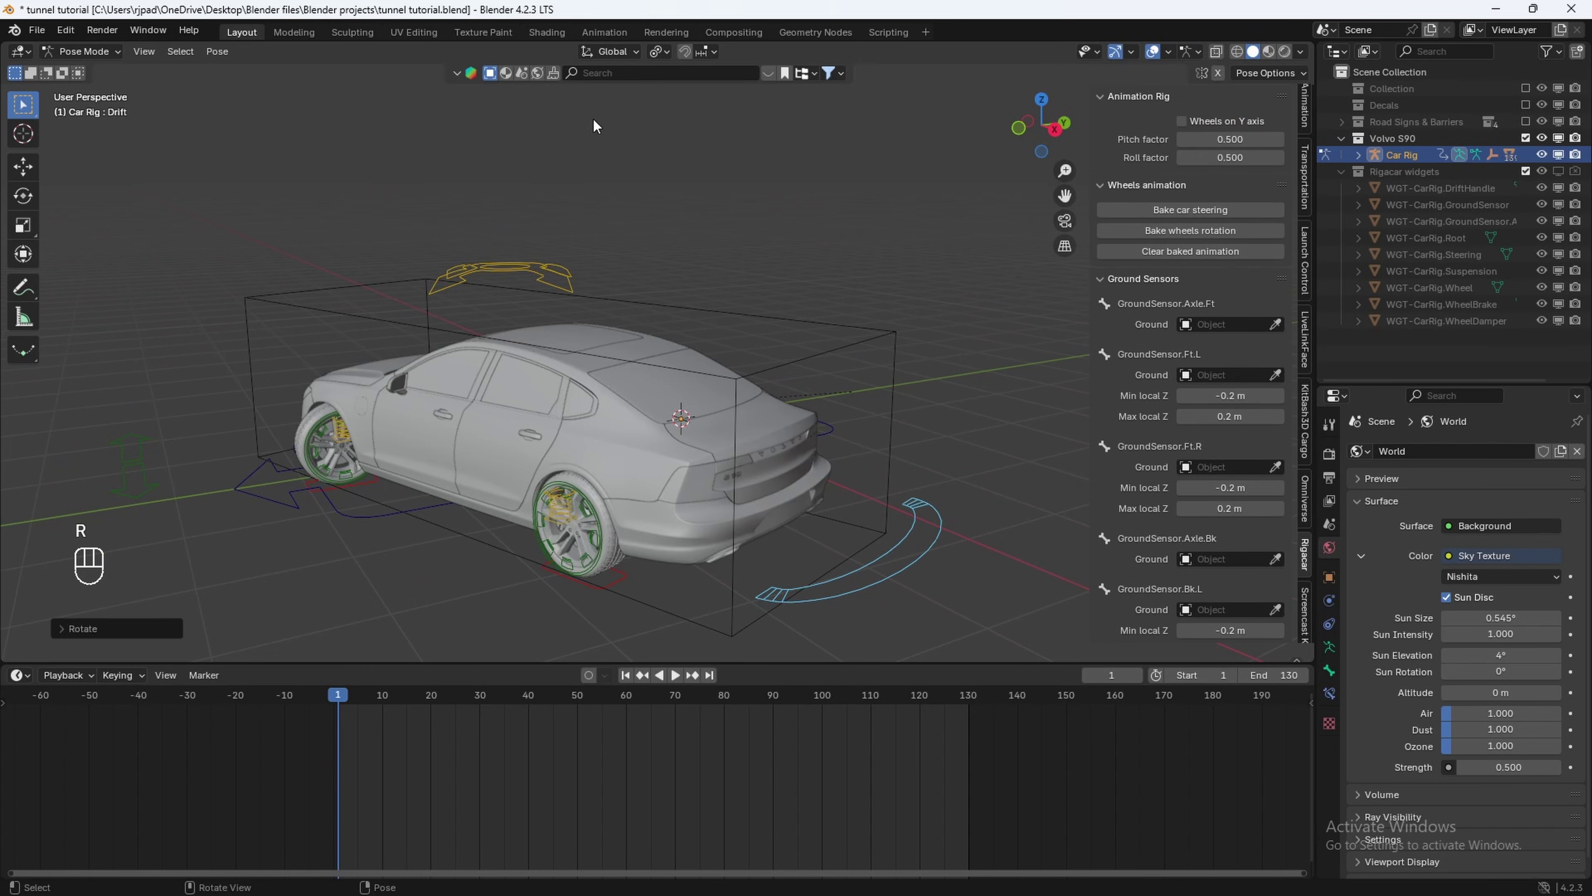
key("ctrl+z")
Test the Suspension control above the roof by moving it freely, and undo the move.
left_click(555, 256)
key("g")
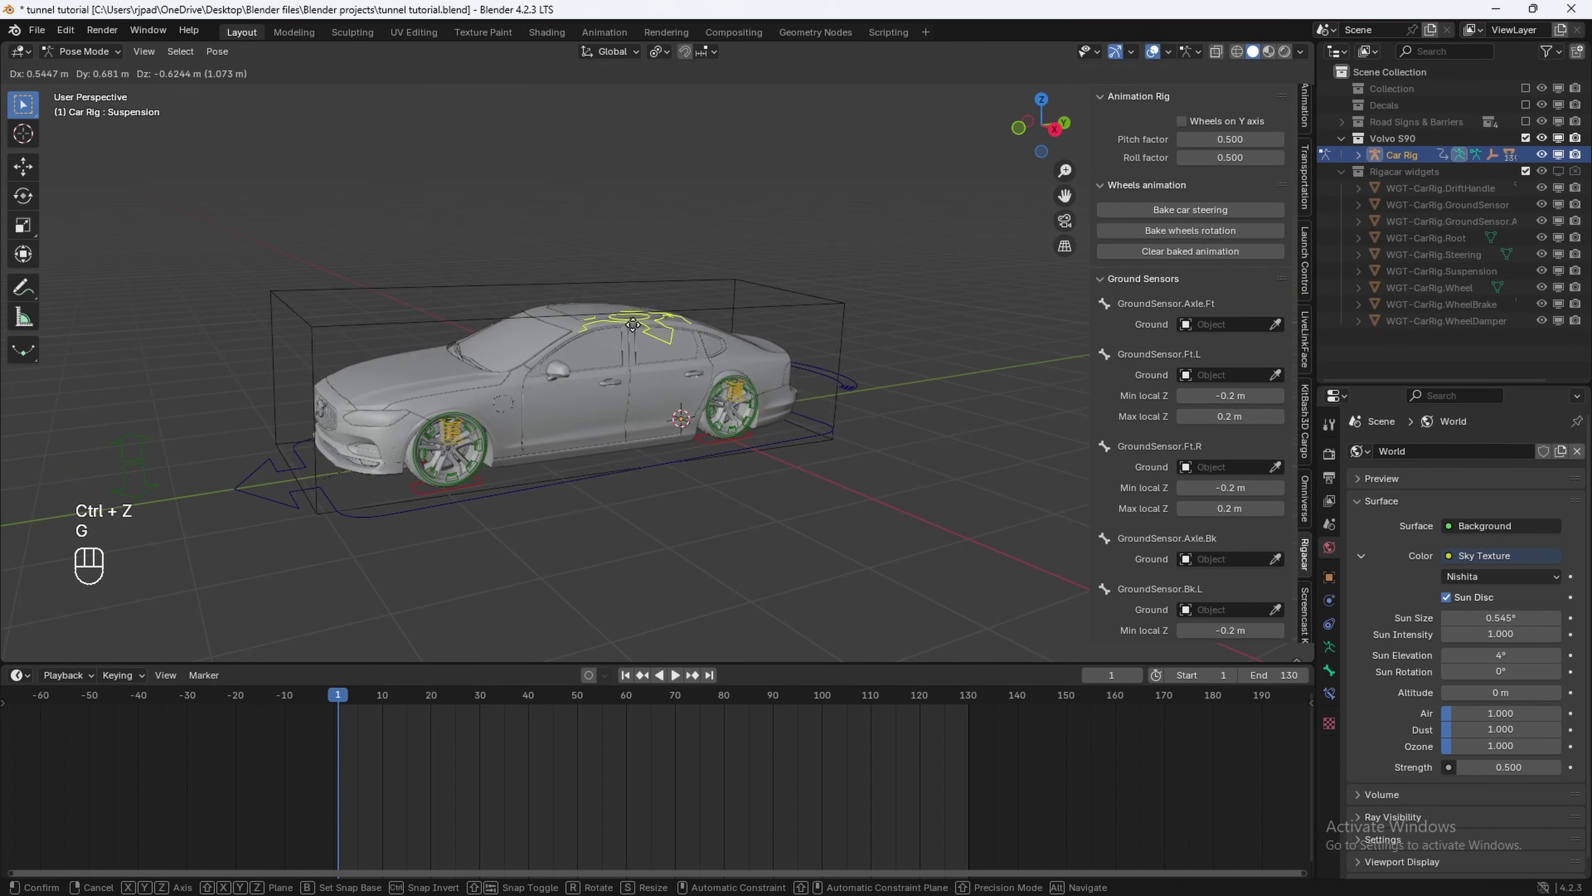
left_click(606, 442)
key("ctrl+z")
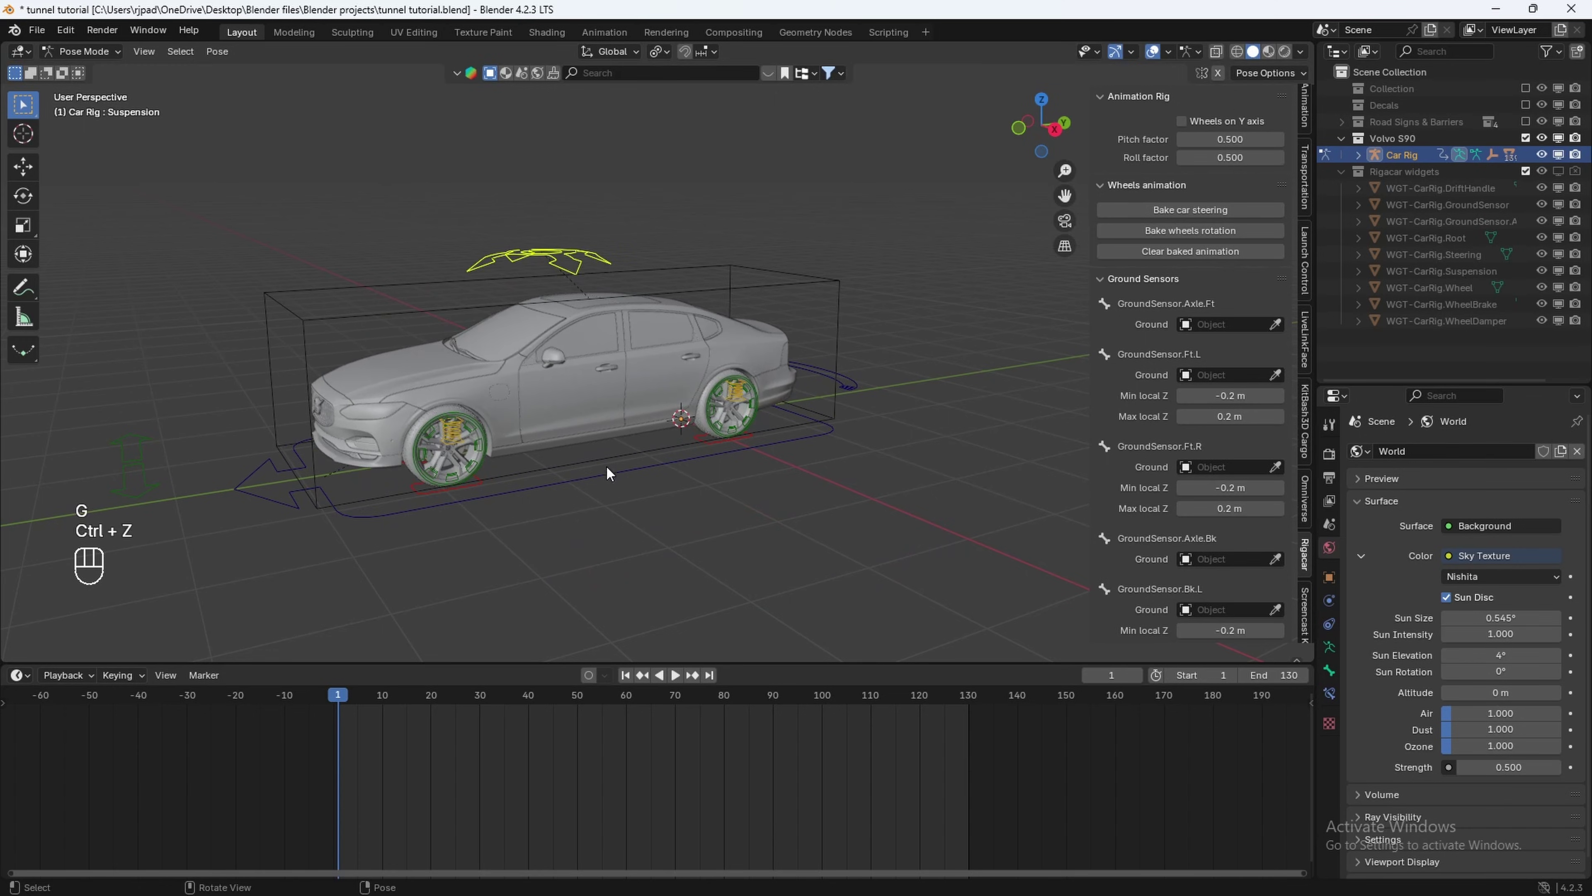
Test the Root control by moving the car along the Y axis, undo the move and hide the sidebar.
left_click(593, 473)
scroll(704, 469, "down", 4)
key("g")
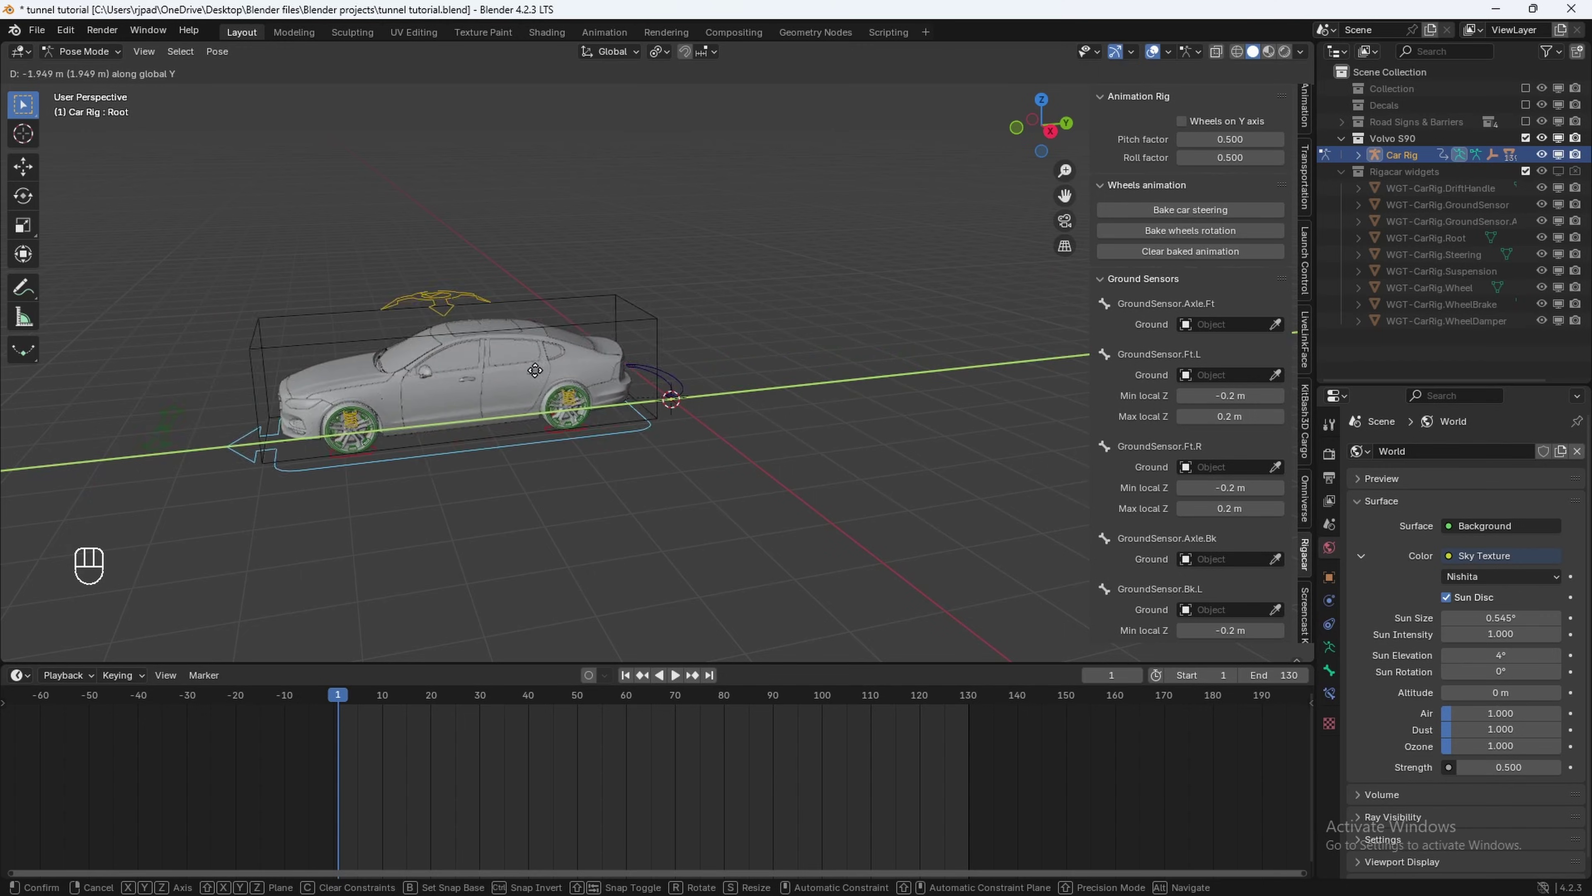
left_click(642, 384, "ctrl")
key("ctrl+z")
key("n")
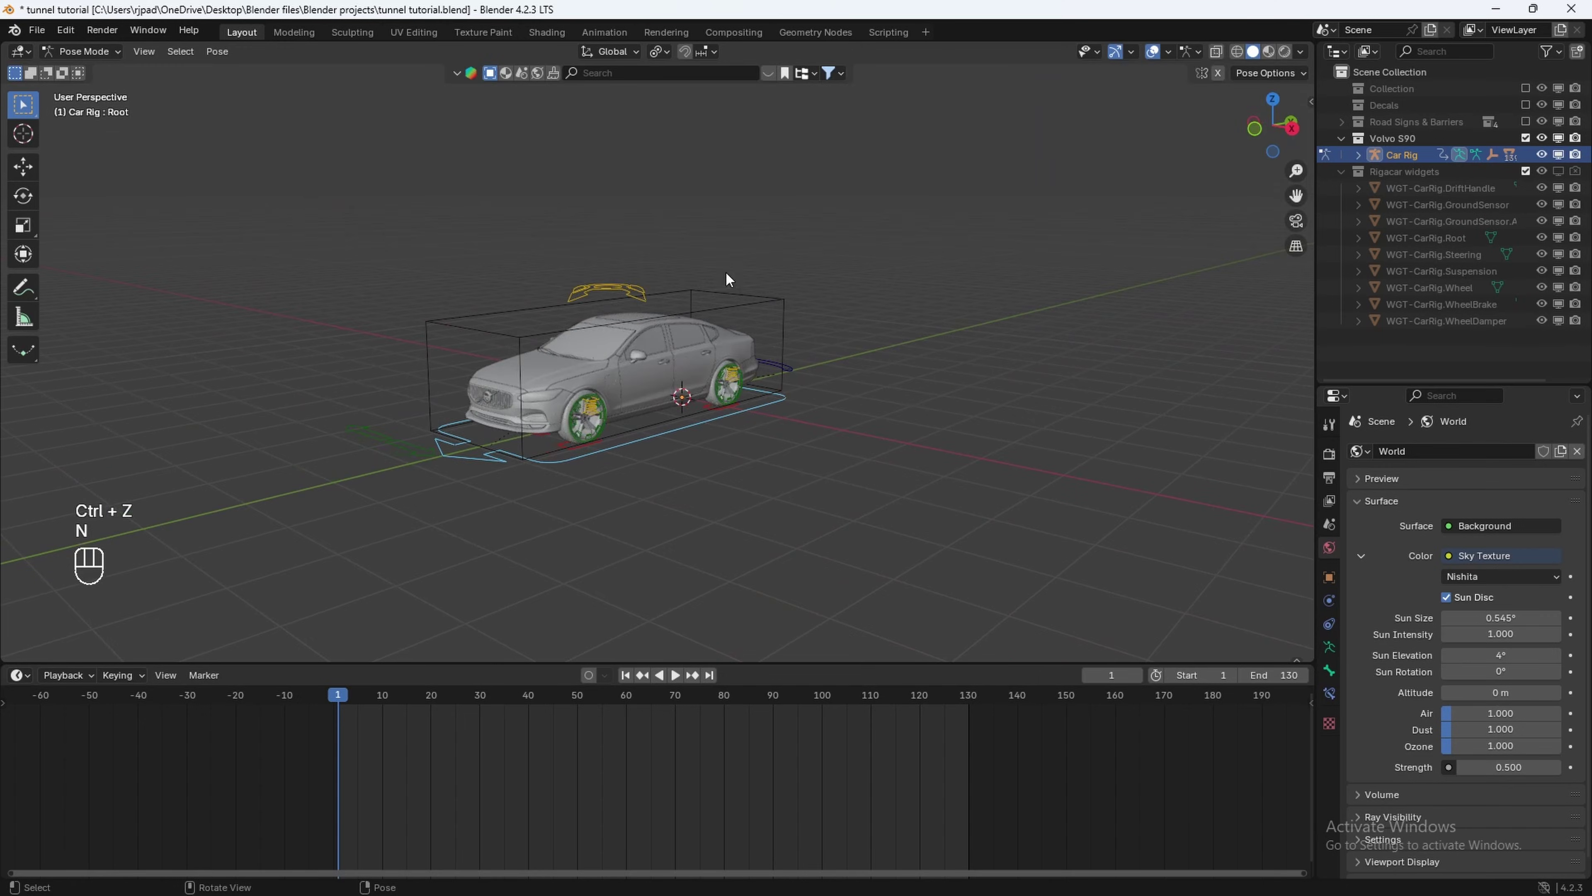
Return to Object Mode and hide the Volvo-Body empty's box around the car.
left_click(104, 53)
left_click(104, 72)
left_click(752, 301)
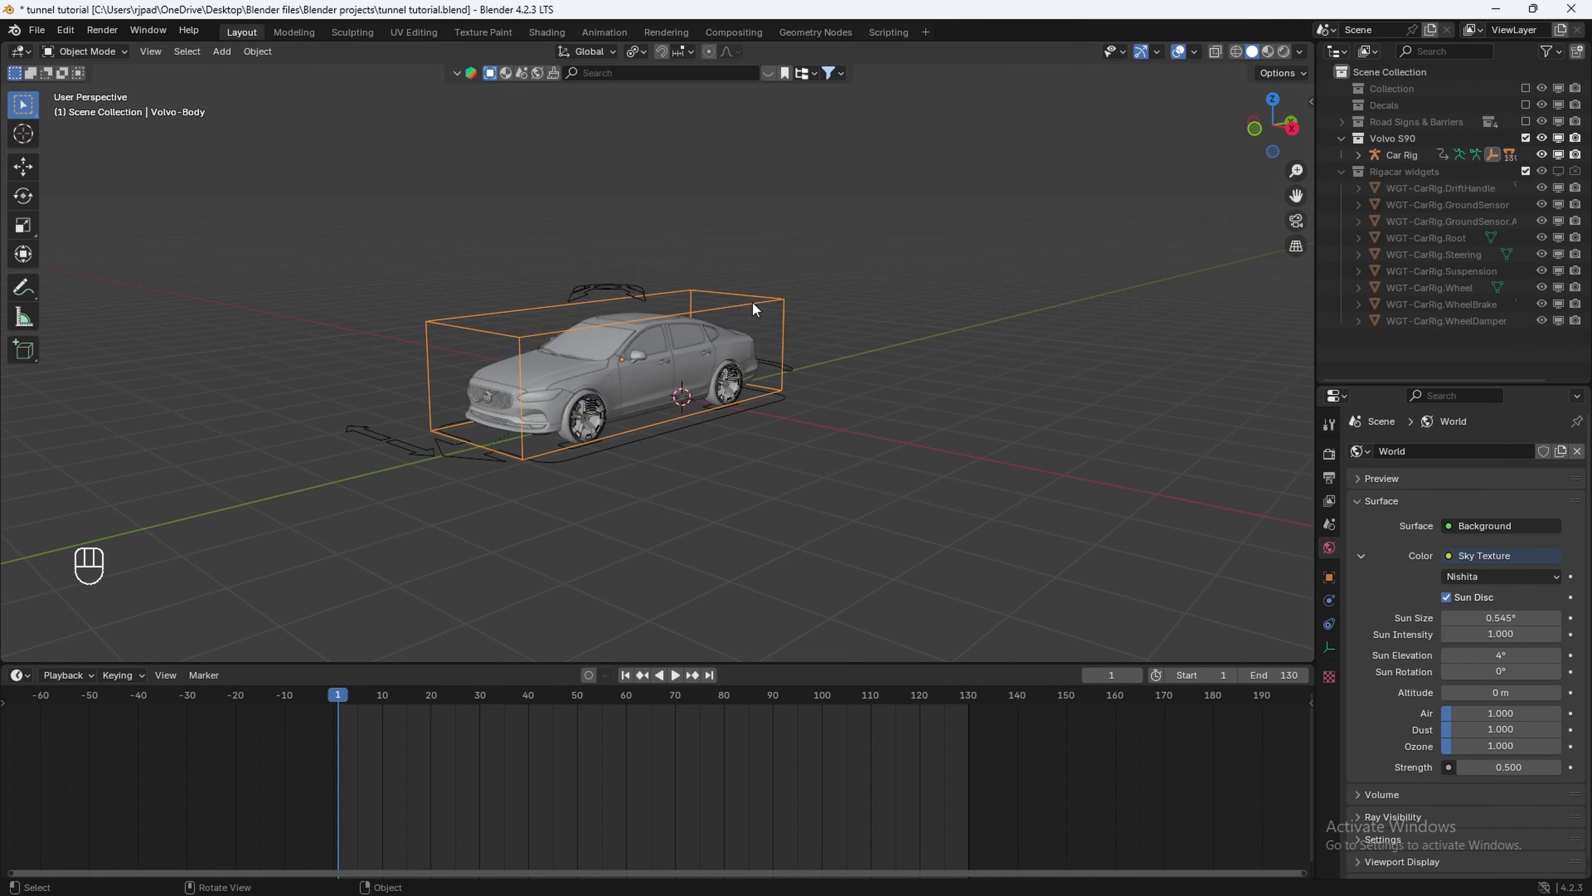
key("Delete")
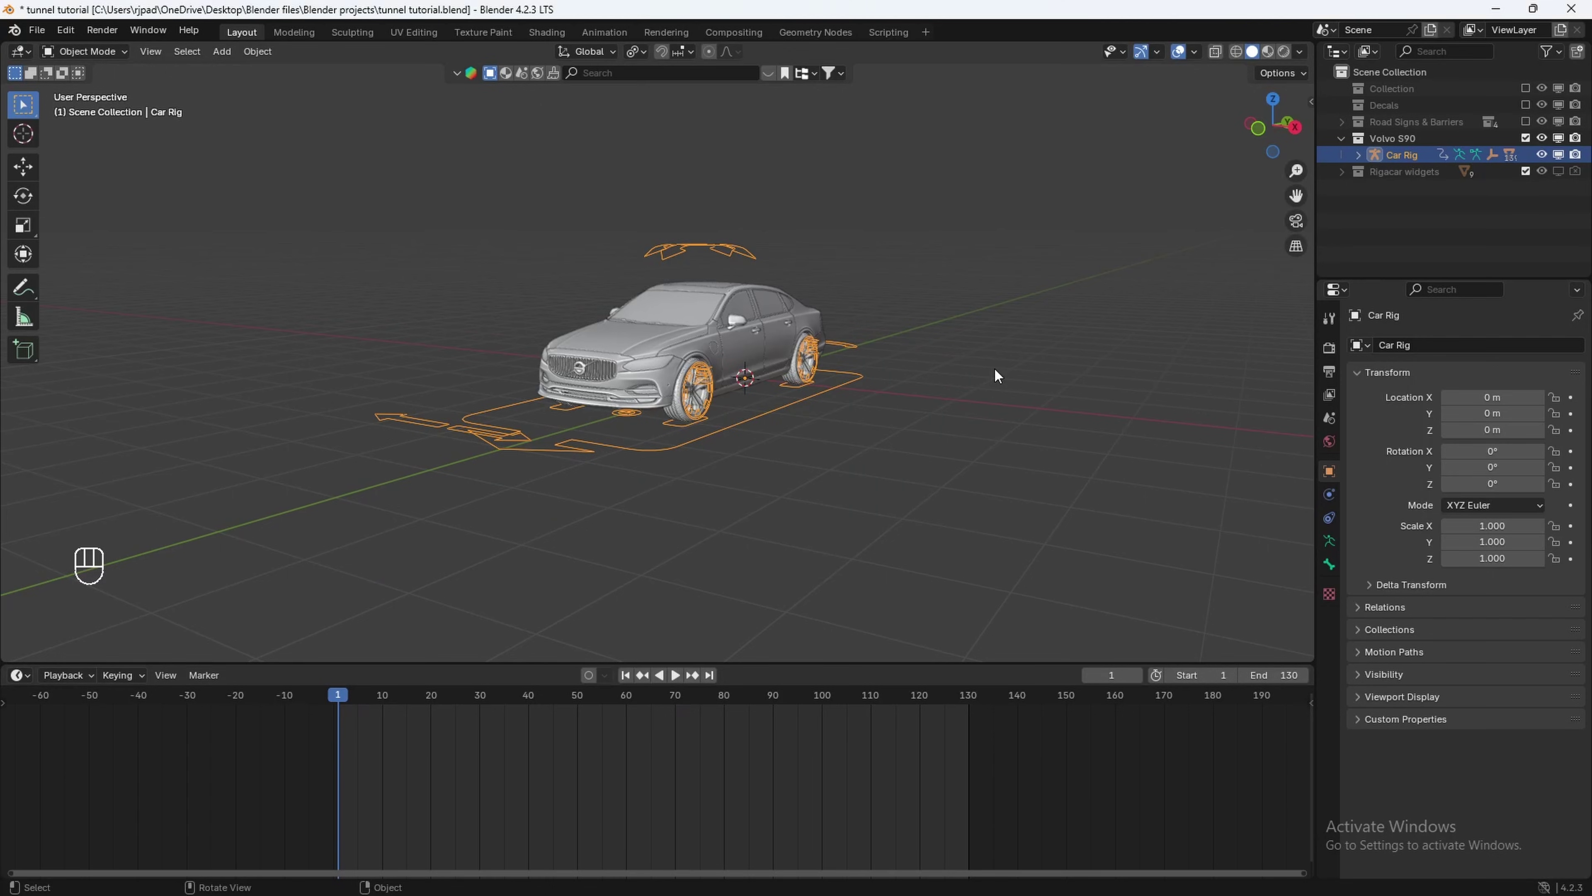
Rotate the Car Rig 180° about the global Z axis.
type("r")
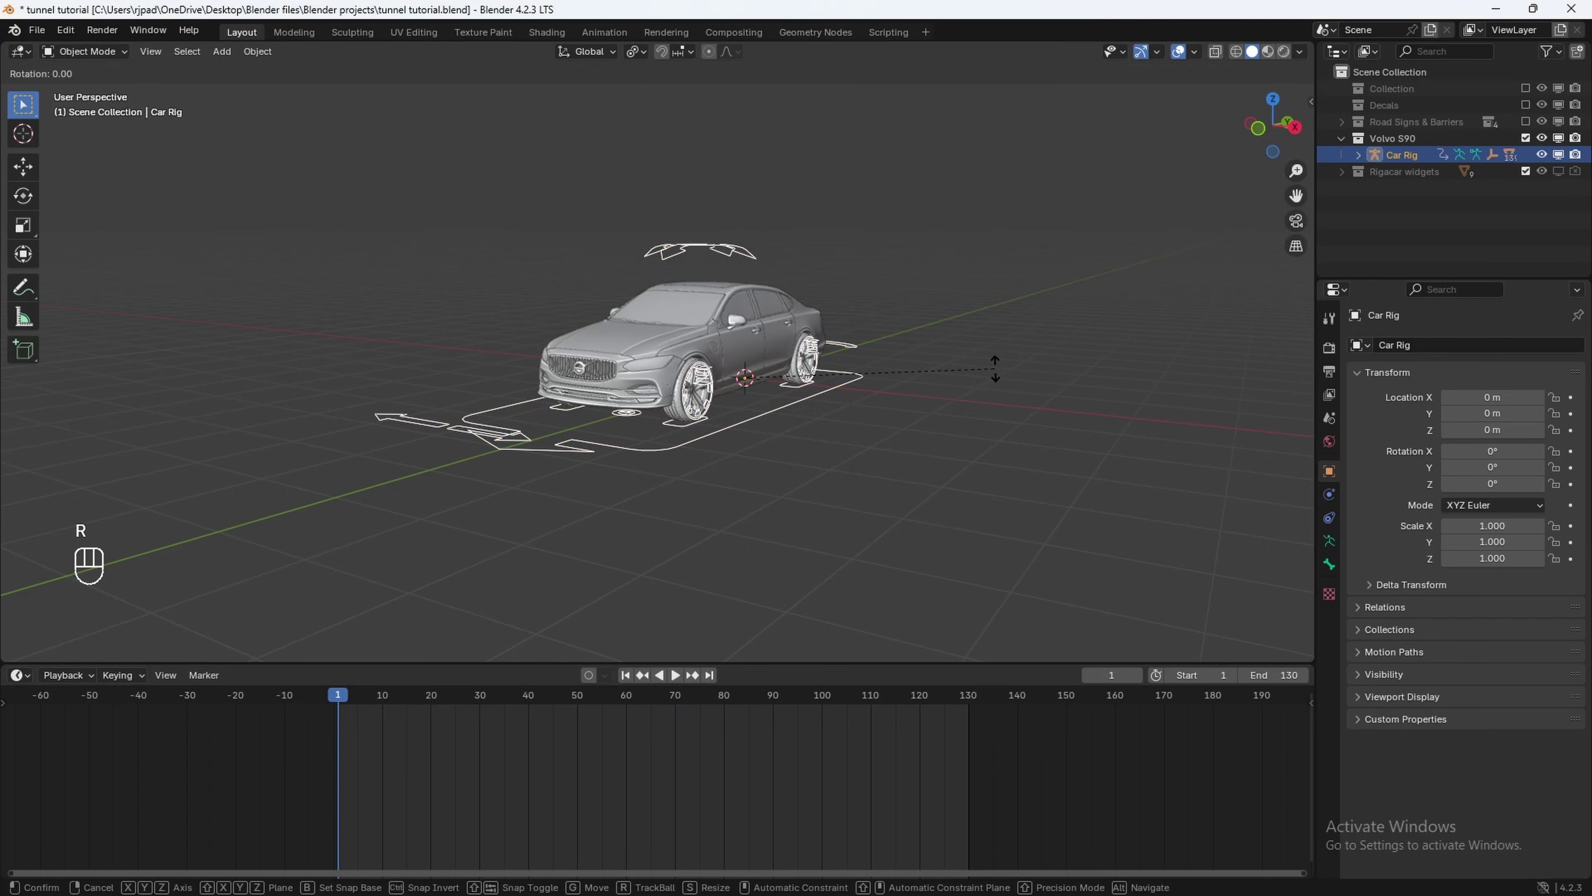
type("z")
type("180")
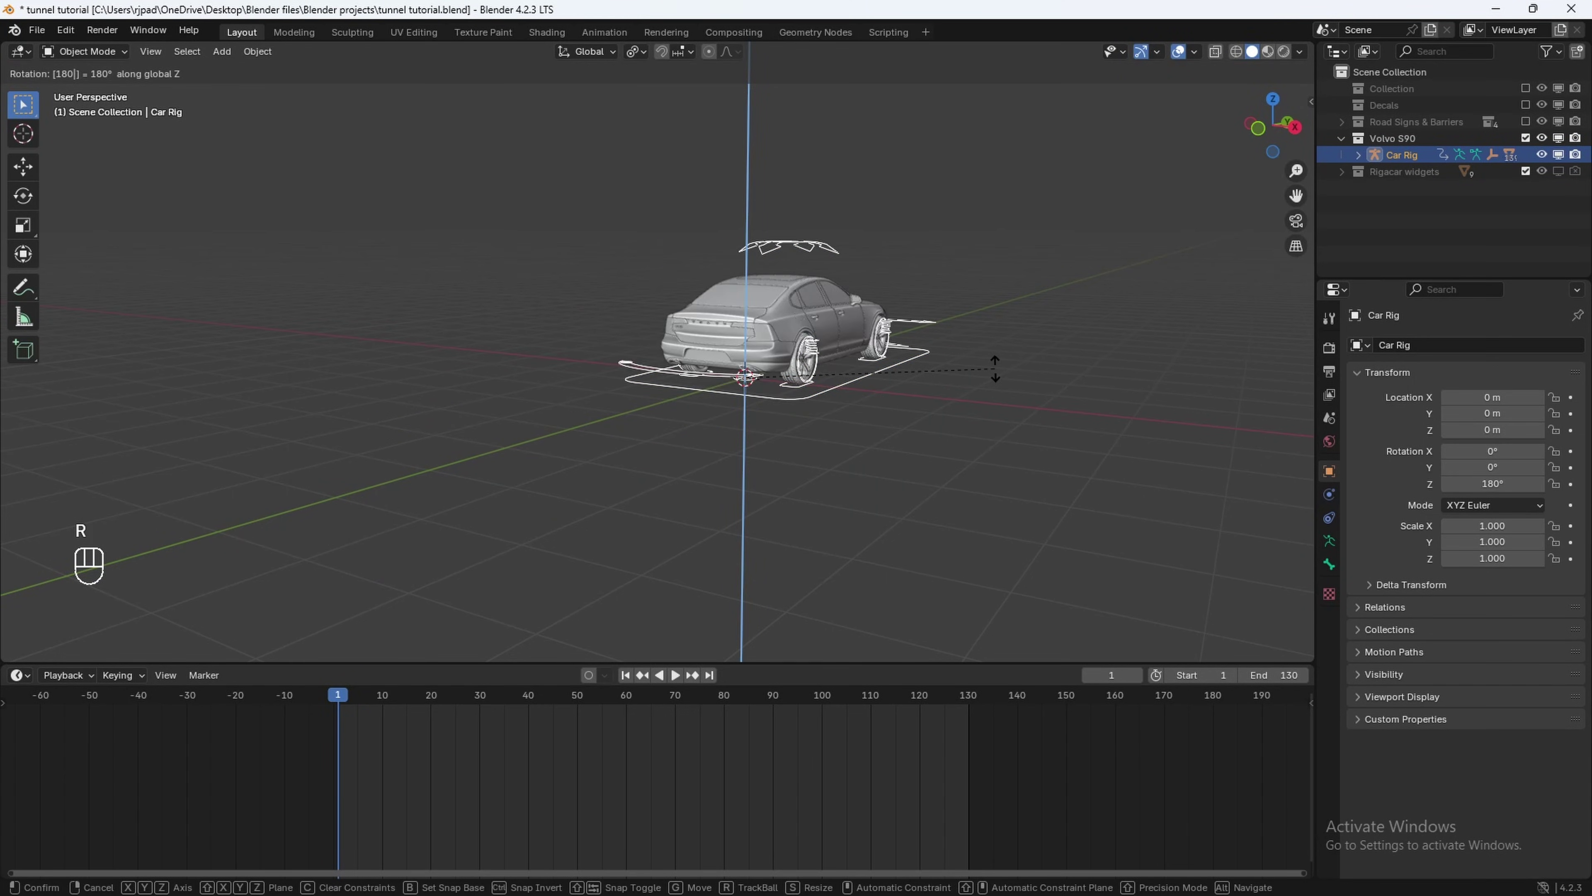
key("Return")
middle_click_drag(794, 432, 913, 486)
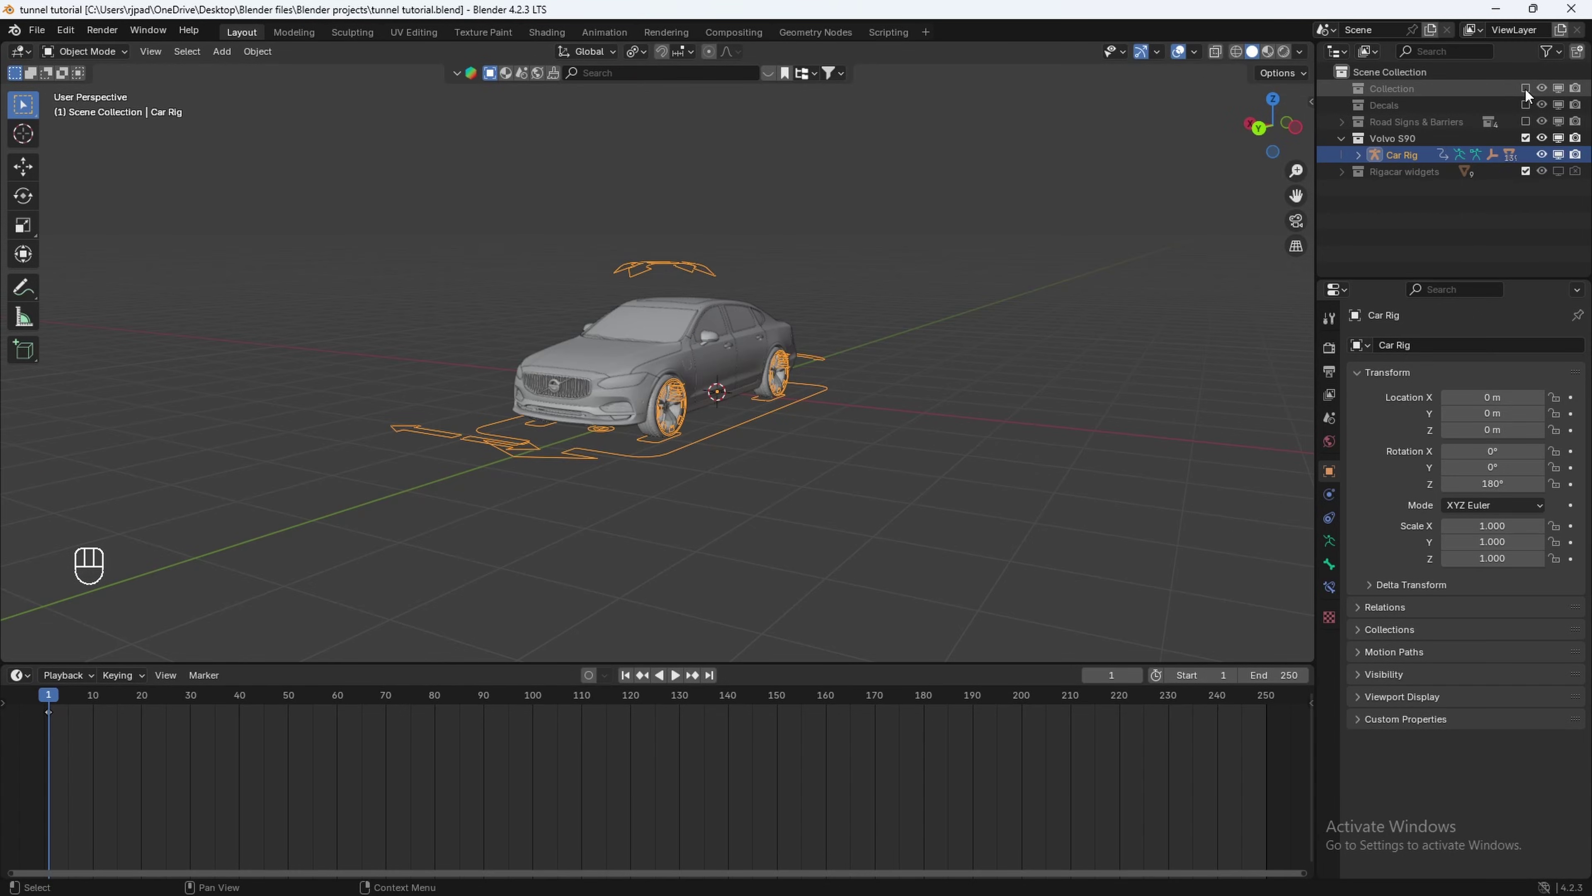
Enable the collection holding the road and tunnel, and hide the Tunnel object.
left_click(1525, 88)
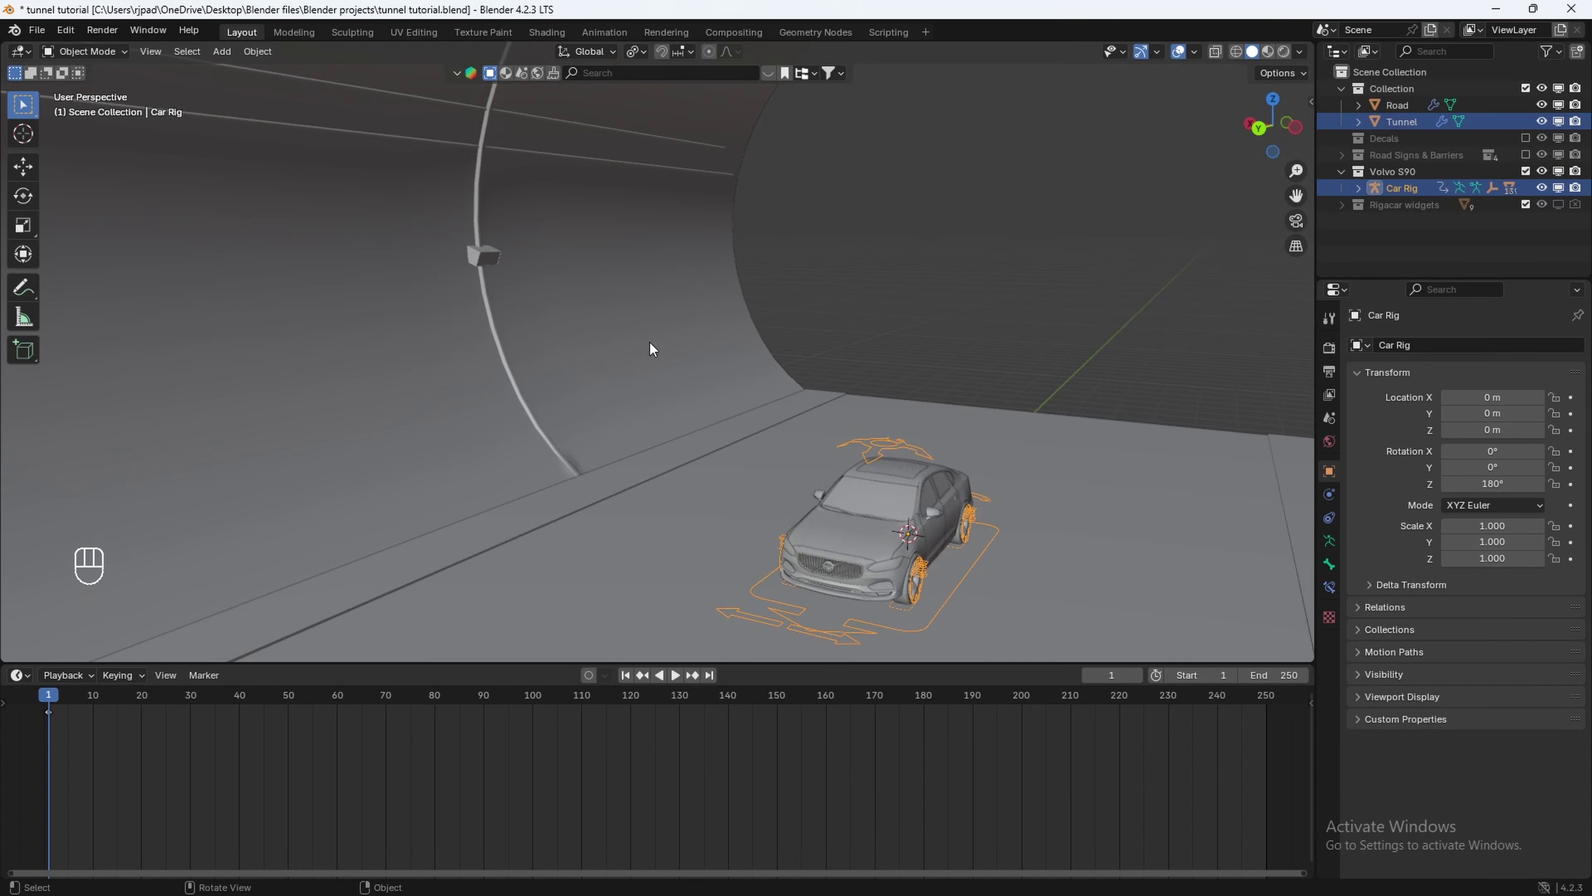
left_click(625, 321)
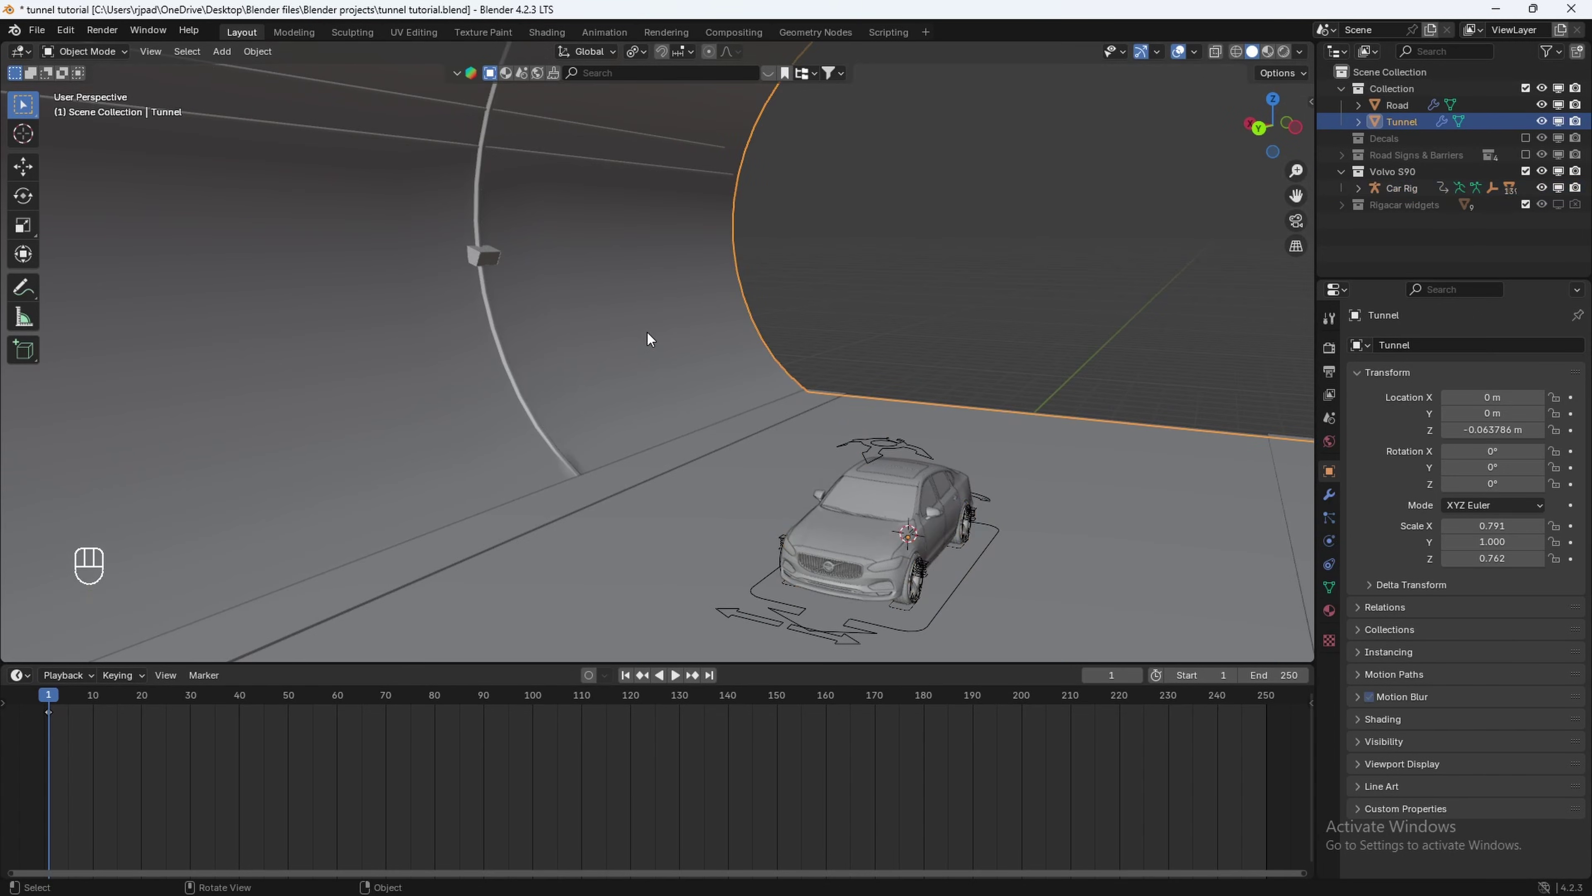
key("h")
Open the Road mesh in Edit Mode and show it in wireframe shading.
middle_click_drag(647, 331, 722, 345)
scroll(602, 489, "down", 3)
left_click(622, 490)
scroll(627, 488, "down", 1)
key("Tab")
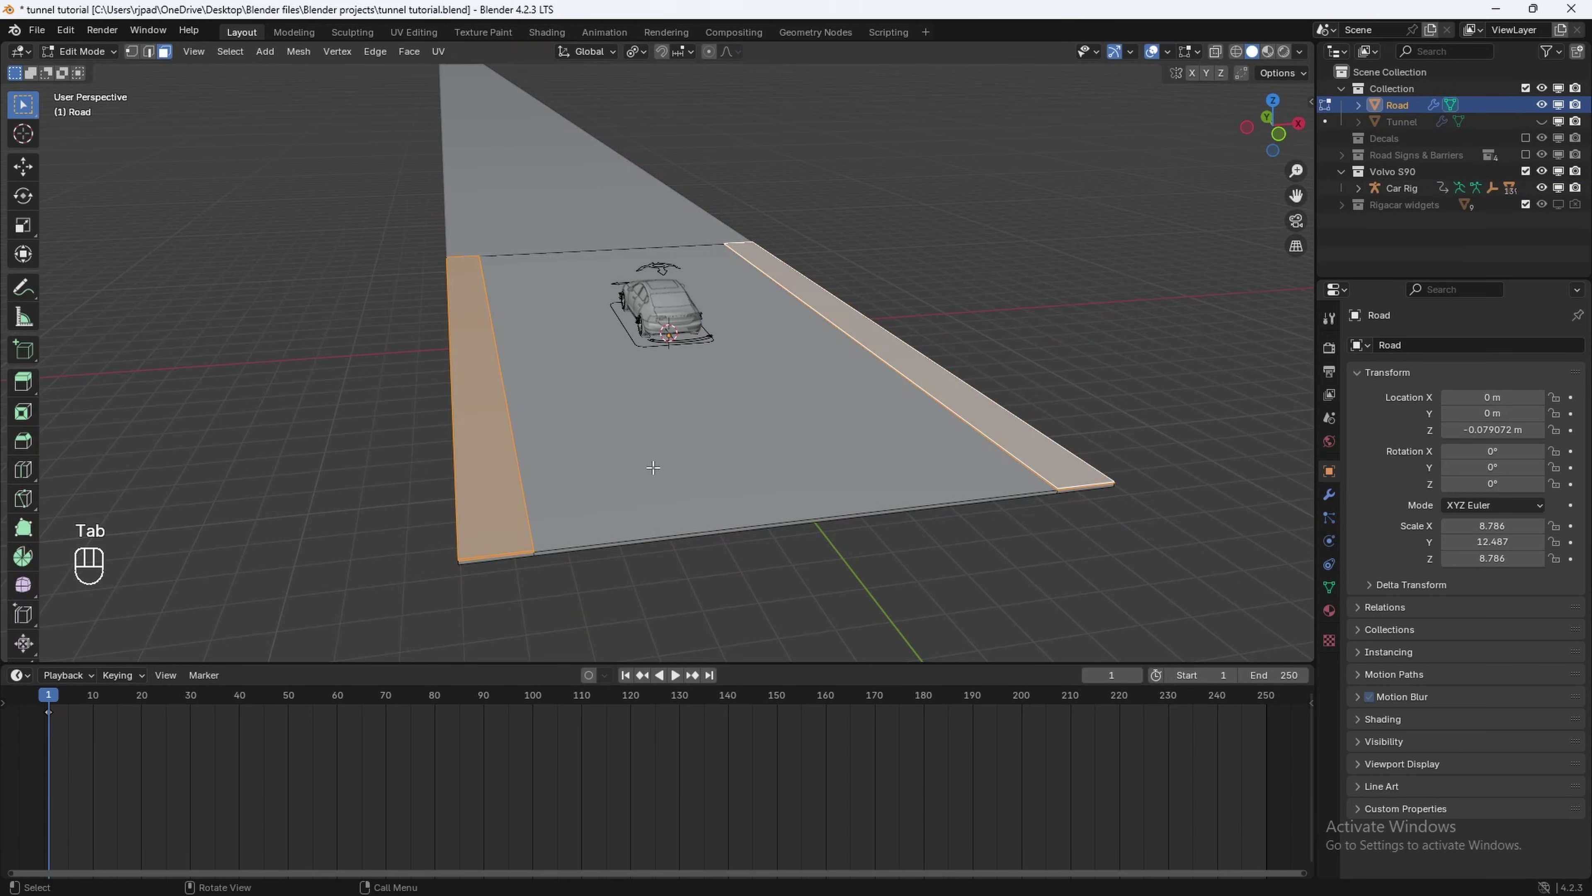
middle_click_drag(652, 468, 428, 457)
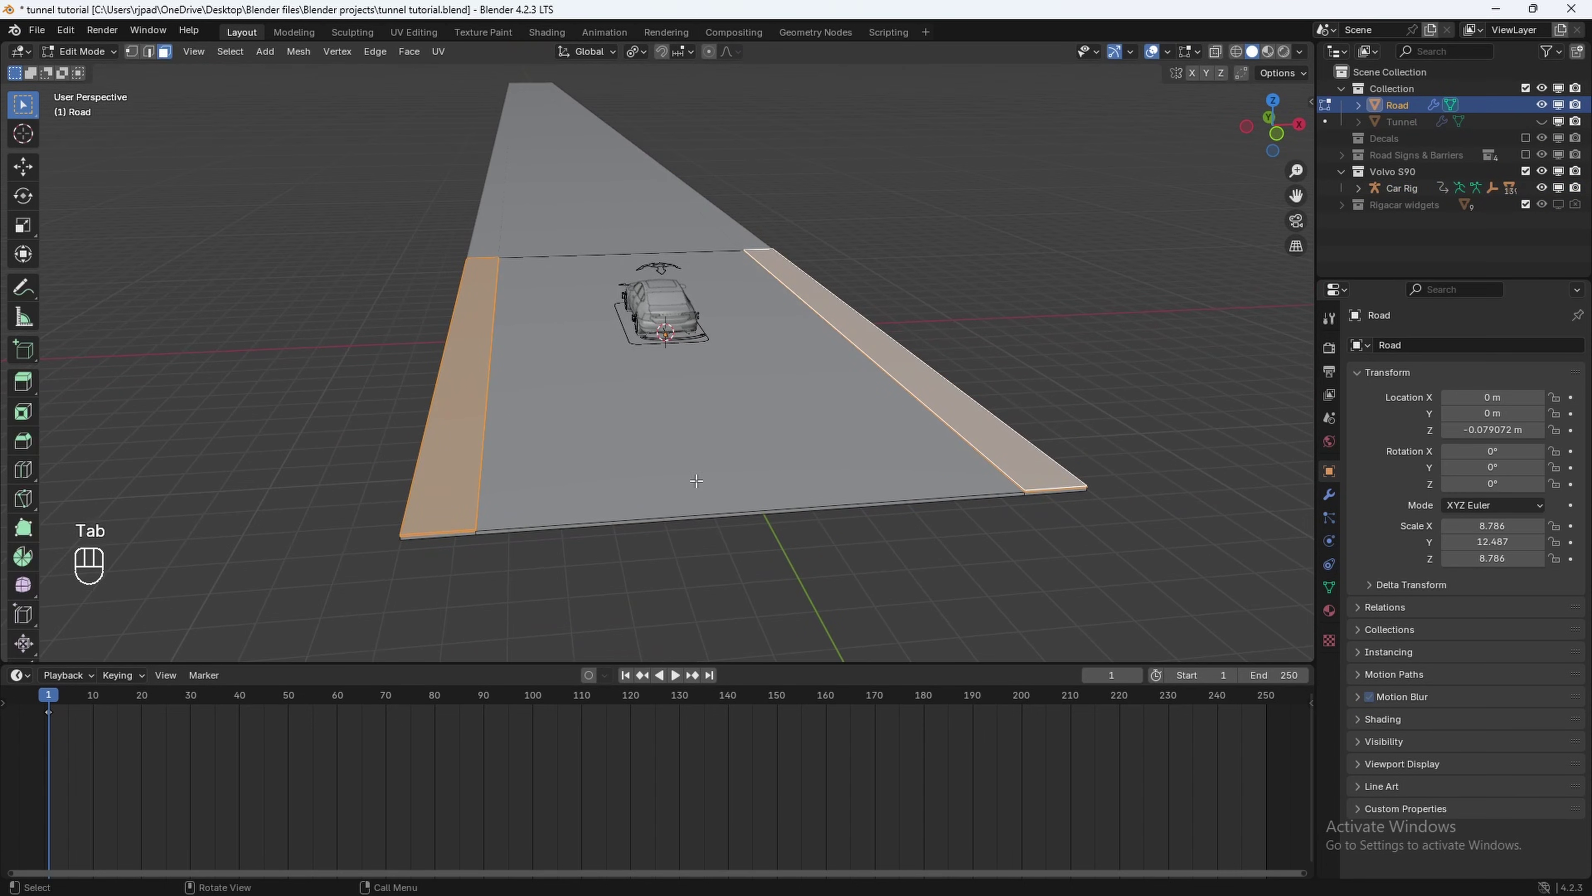
key("z")
left_click(693, 432)
middle_click_drag(694, 440, 701, 422)
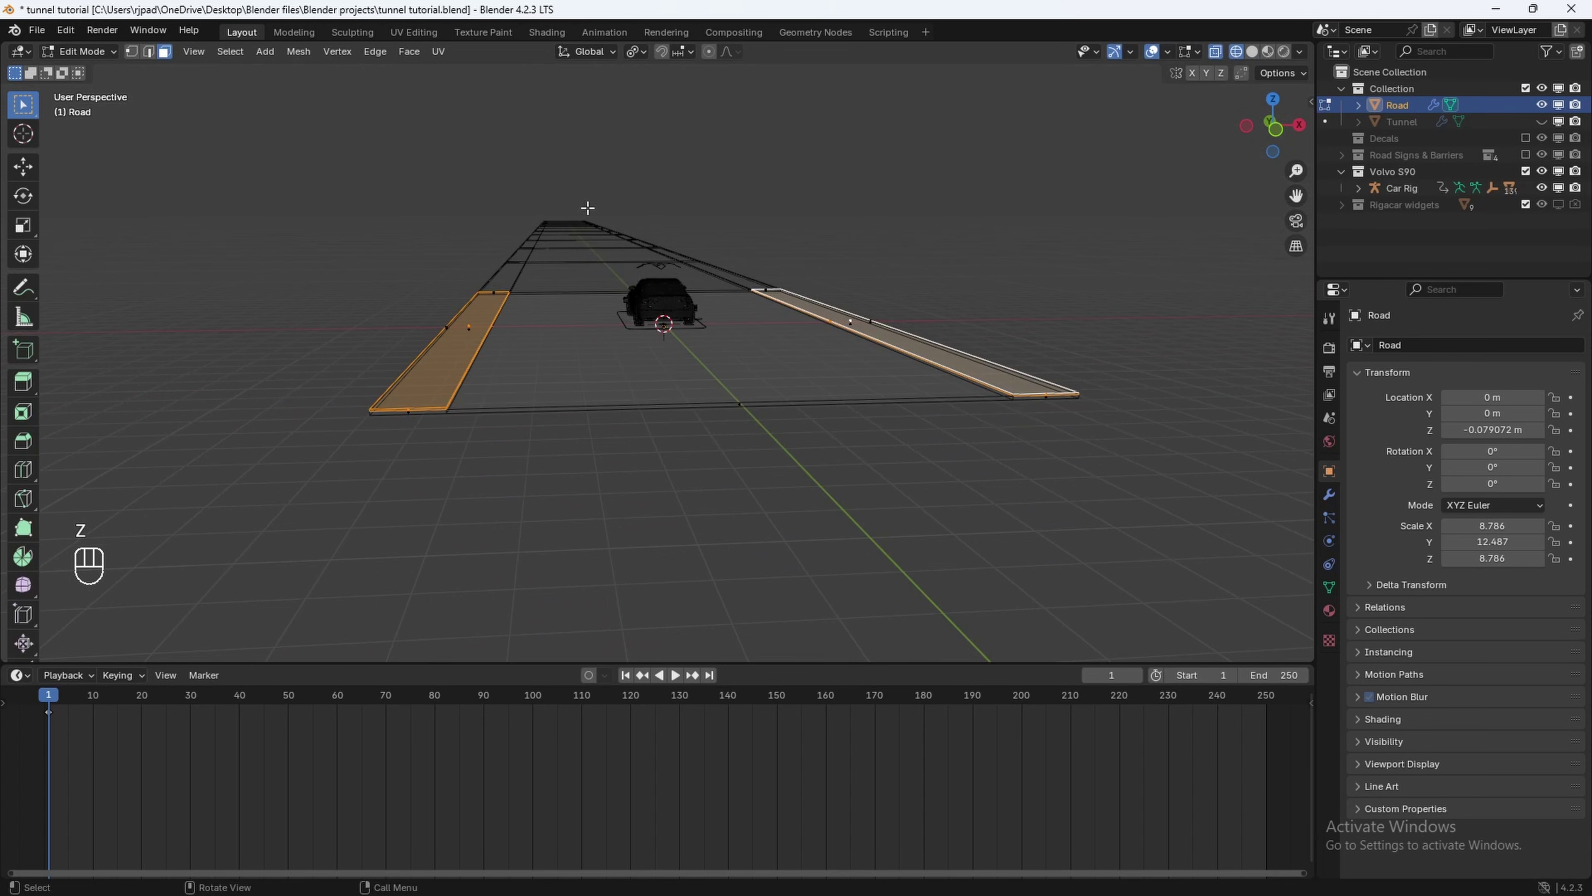
Separate the faces of the central driving surface from the Road into their own object and return to solid shading in Object Mode.
left_click_drag(588, 208, 671, 549)
middle_click_drag(689, 529, 676, 498)
left_click_drag(611, 230, 659, 454)
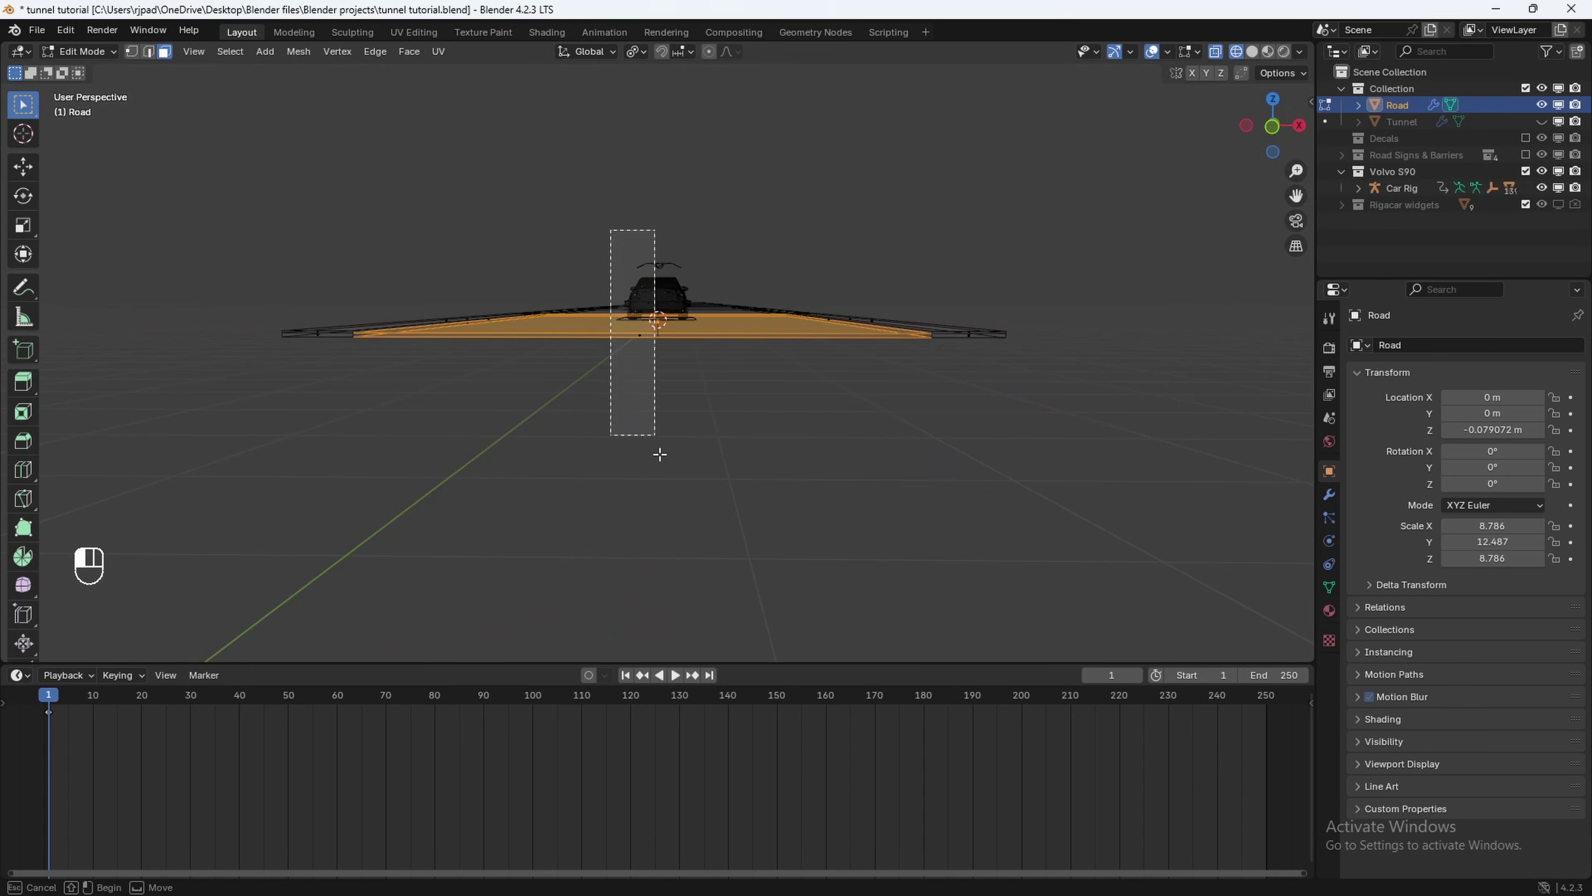
middle_click_drag(746, 262, 636, 389)
key("p")
left_click(673, 318)
key("Tab")
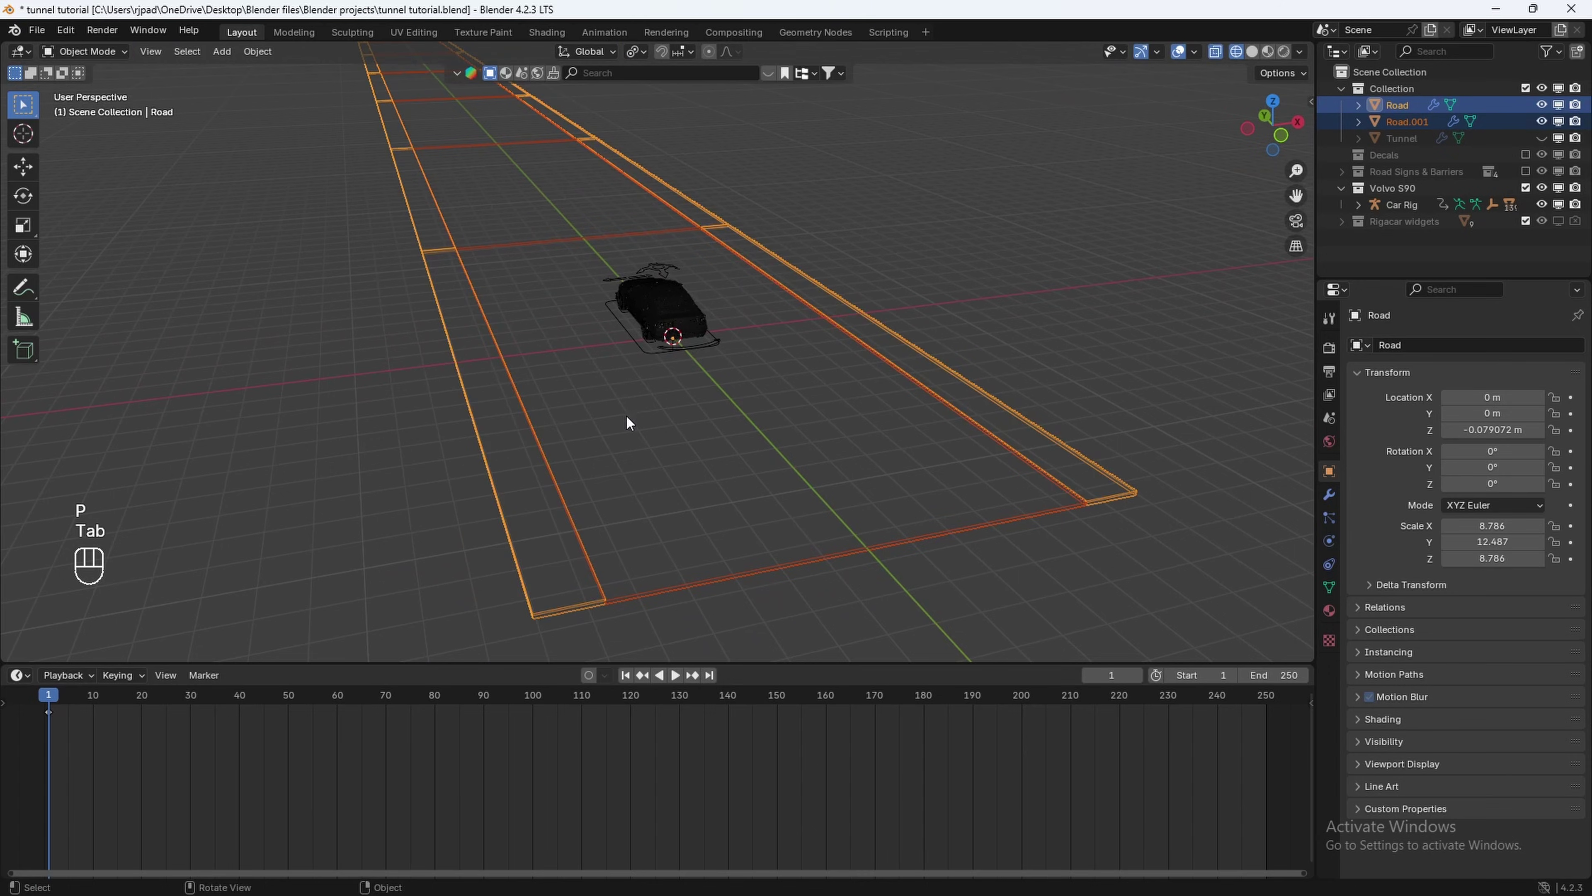
key("z")
left_click(800, 433)
Rename the object with the two outer strips as Sidewalk and the central surface as Road.
left_click(456, 467)
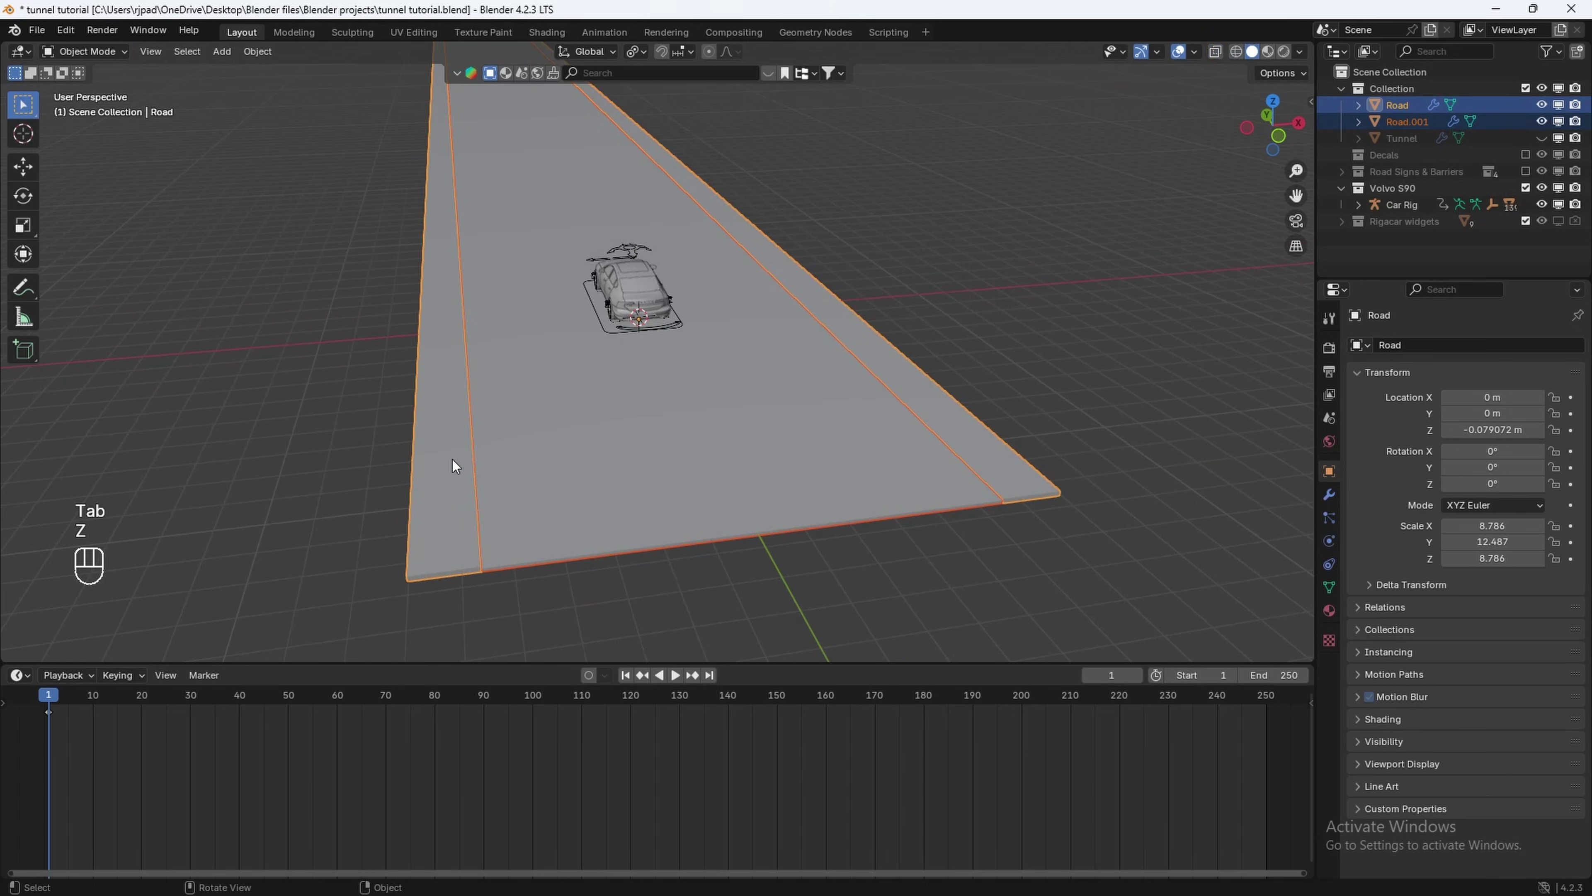
key("F2")
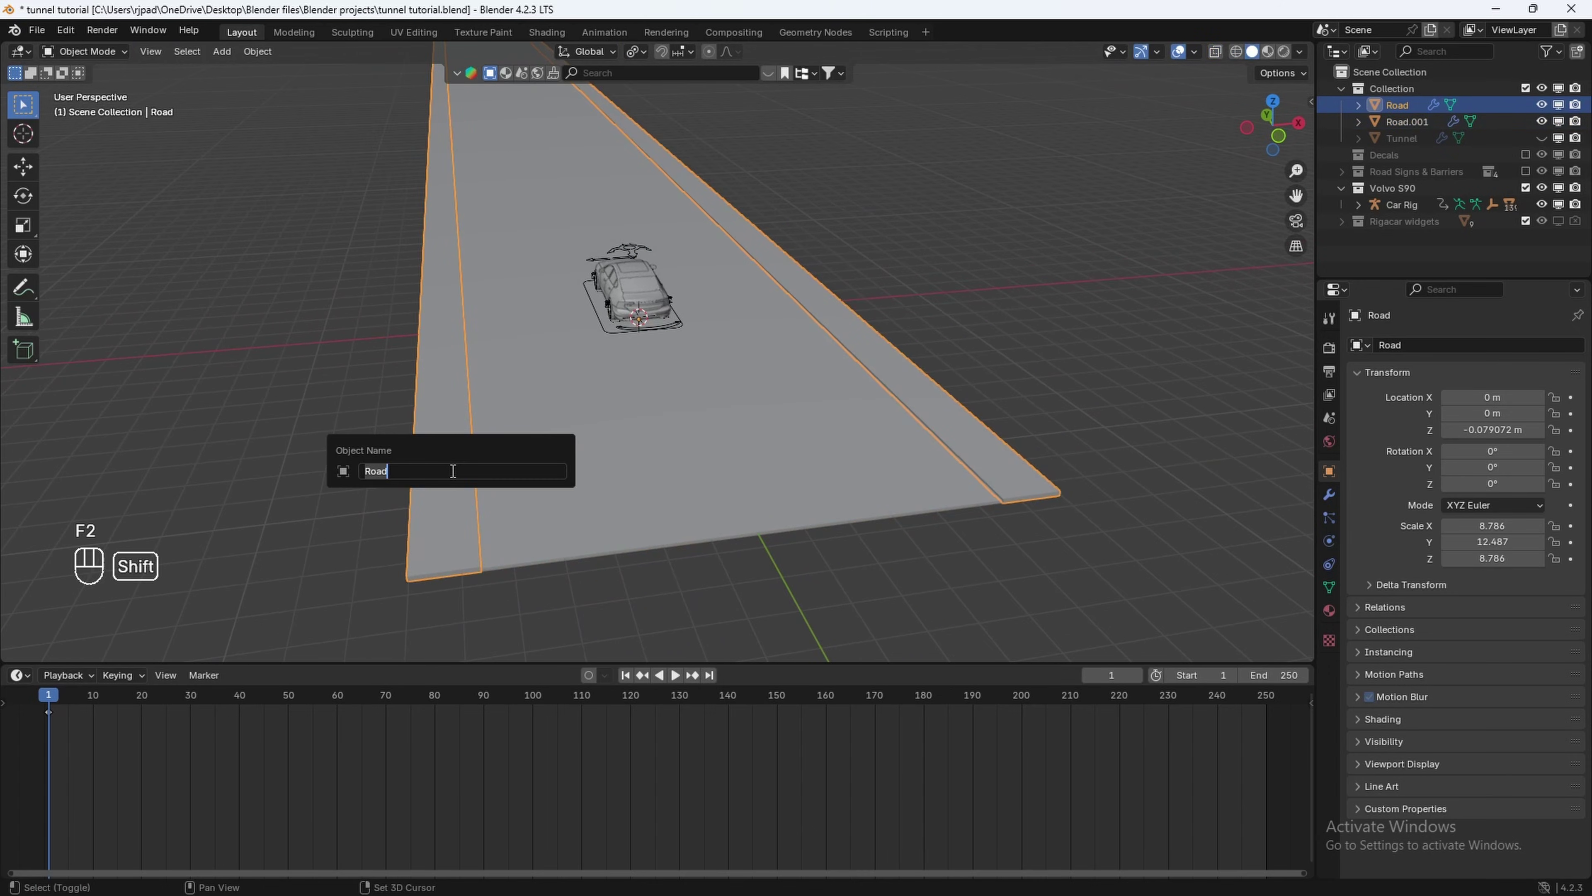
type("Sidewalk")
key("Return")
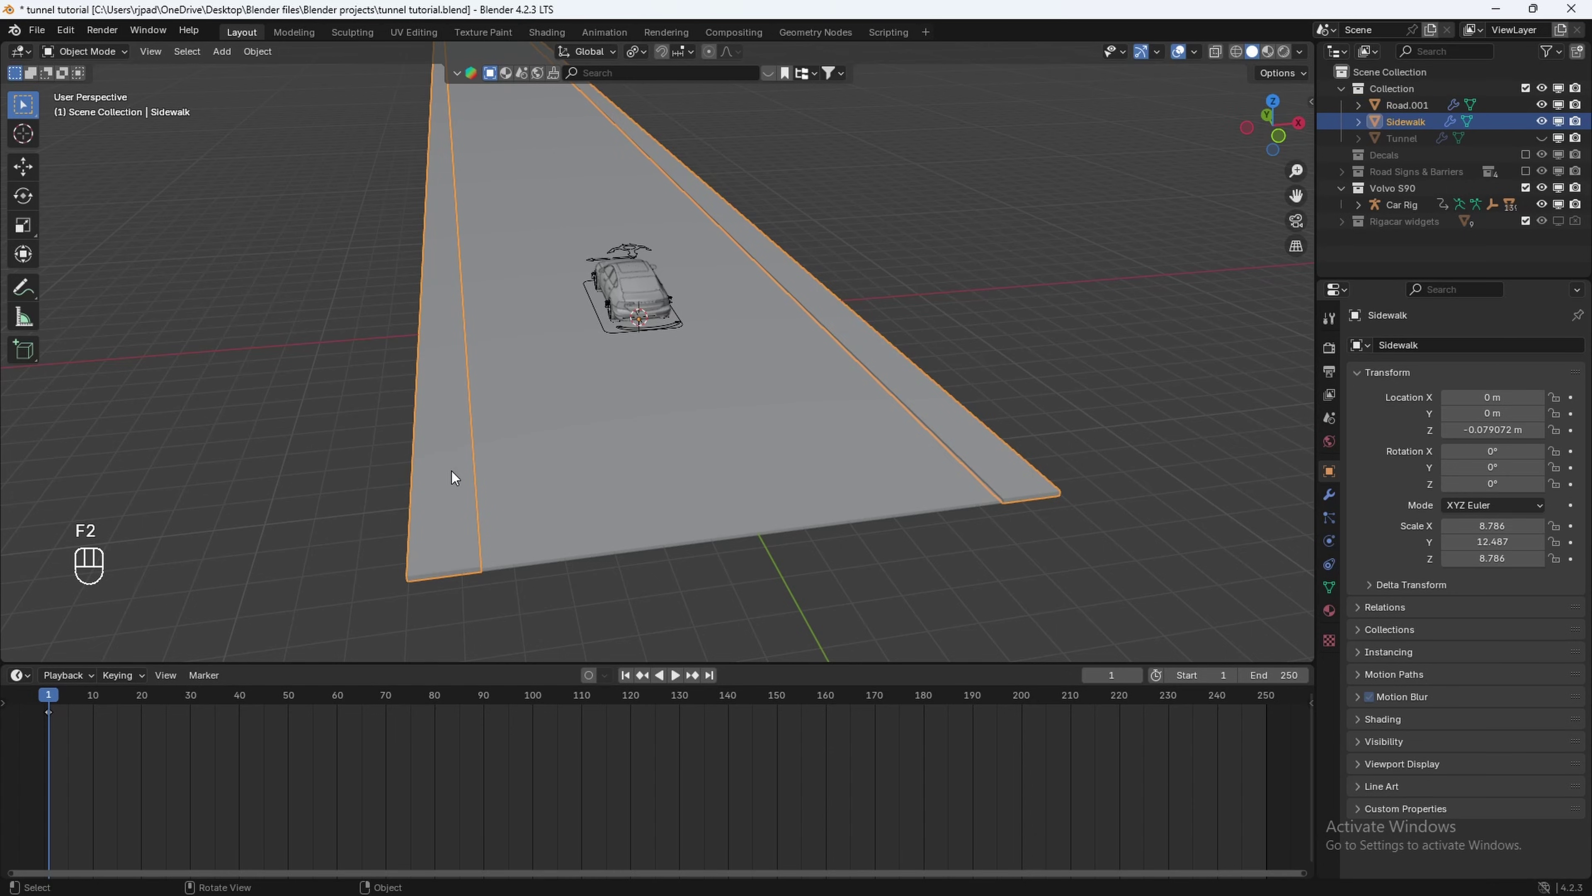
left_click(763, 472)
key("F2")
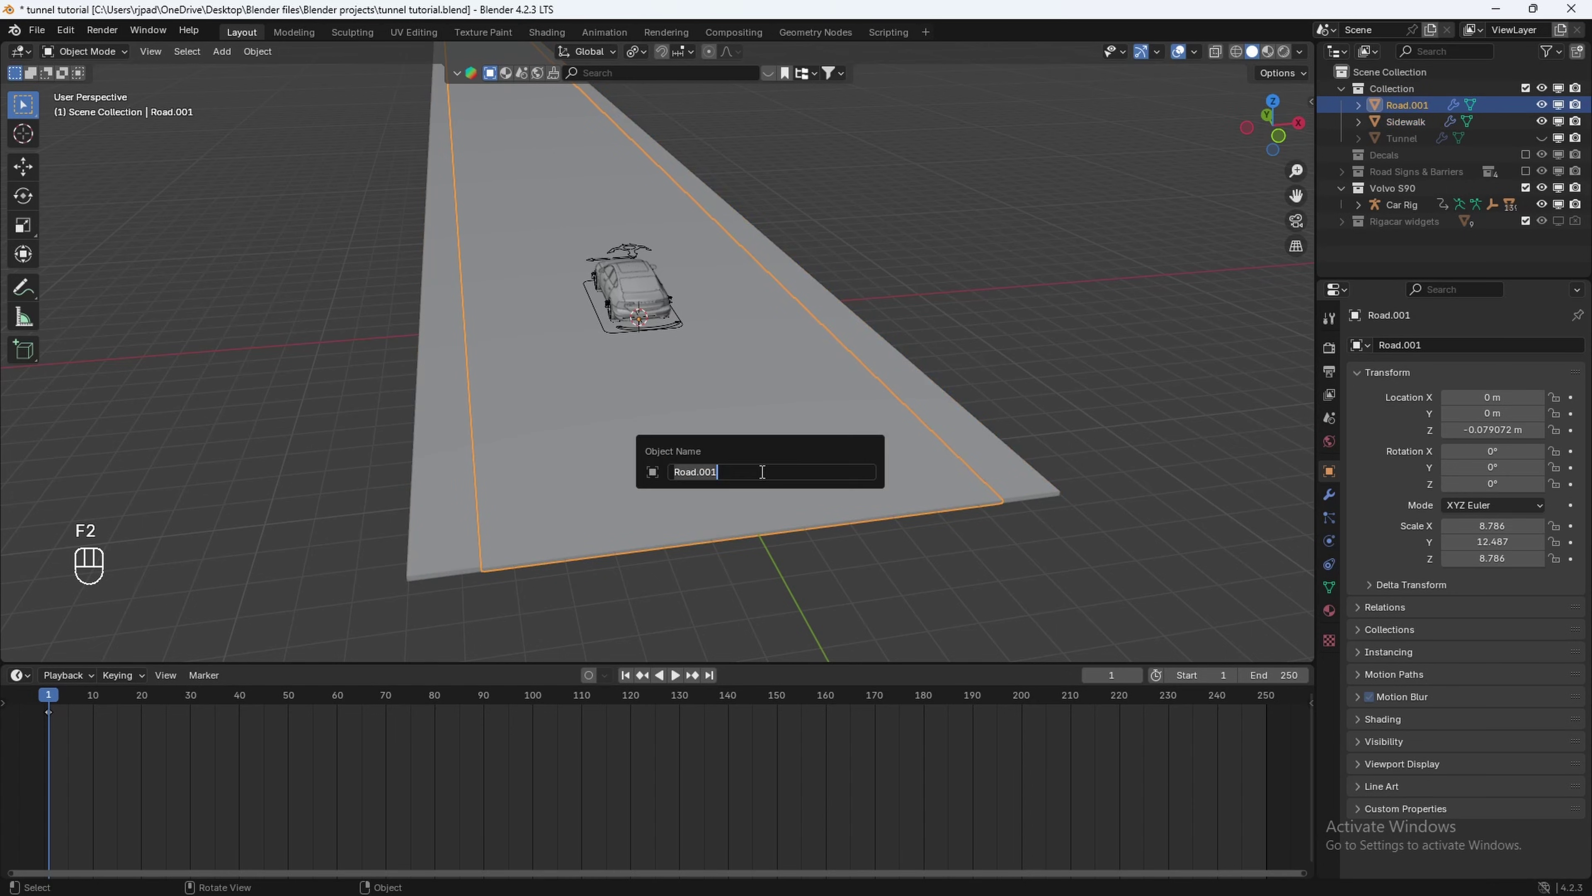
type("Road")
key("Return")
Subdivide the Road's top face six times in Edit Mode and return to Object Mode.
middle_click_drag(717, 460, 623, 445)
key("Tab")
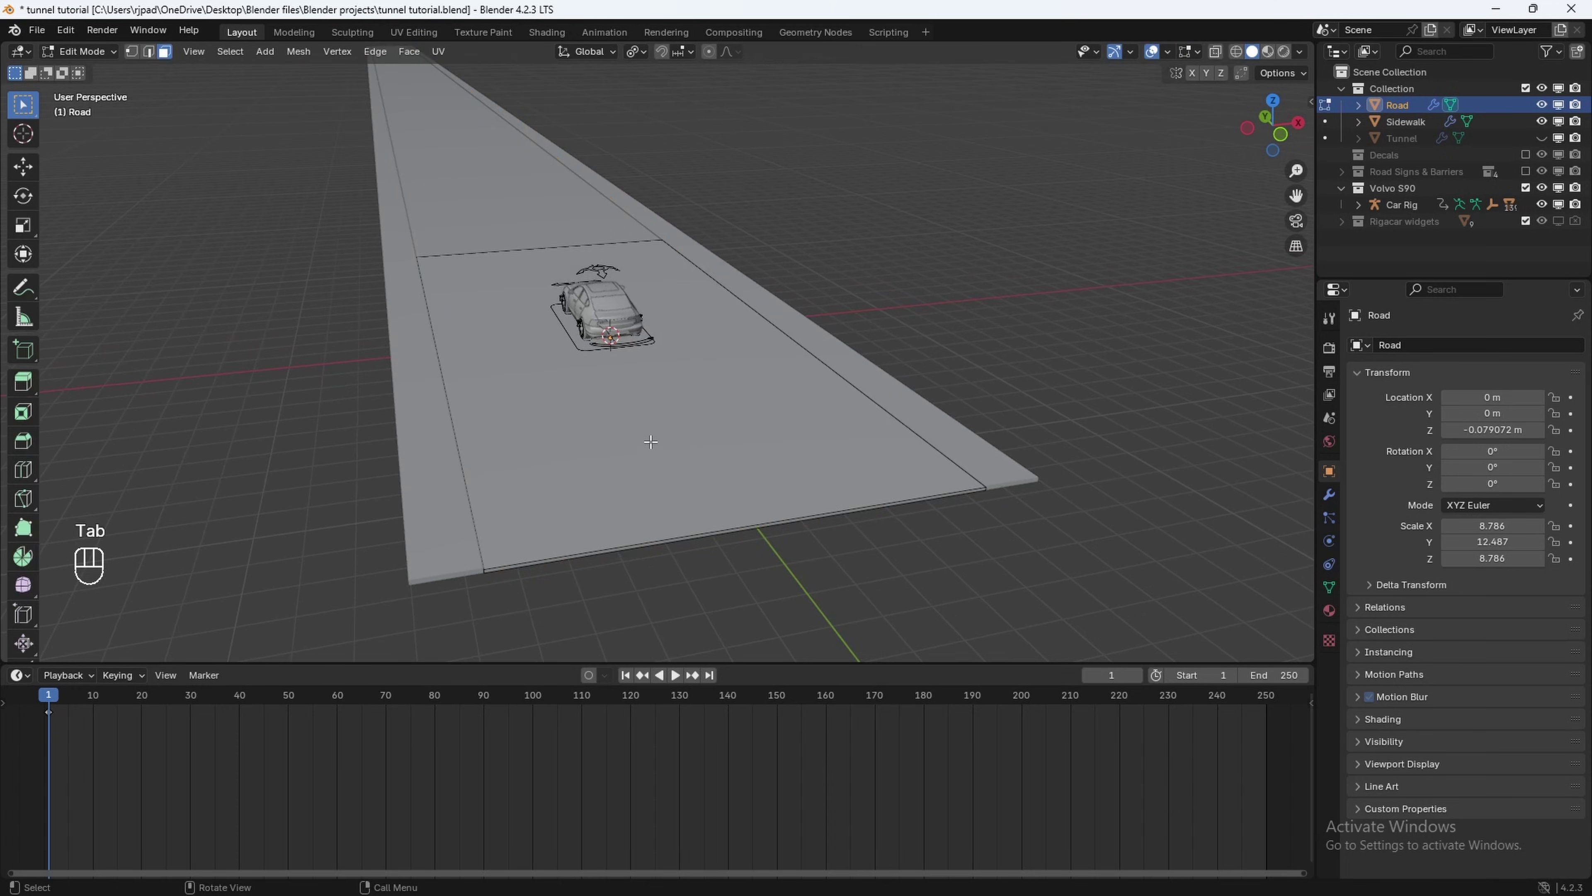
left_click(551, 402)
right_click(585, 408)
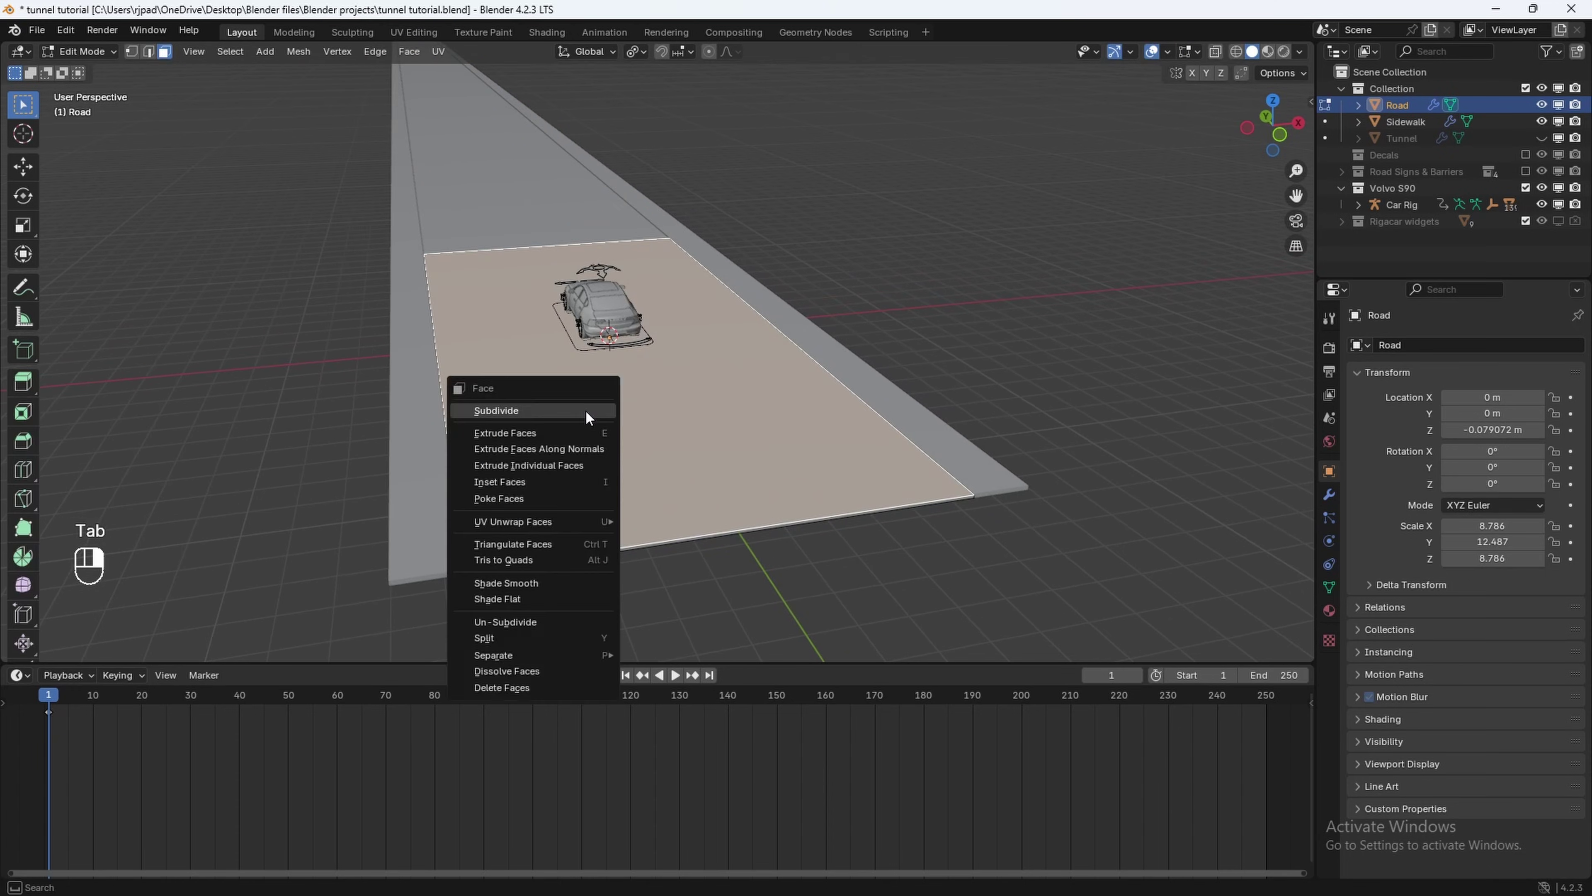
left_click(585, 409)
right_click(636, 396)
left_click(636, 397)
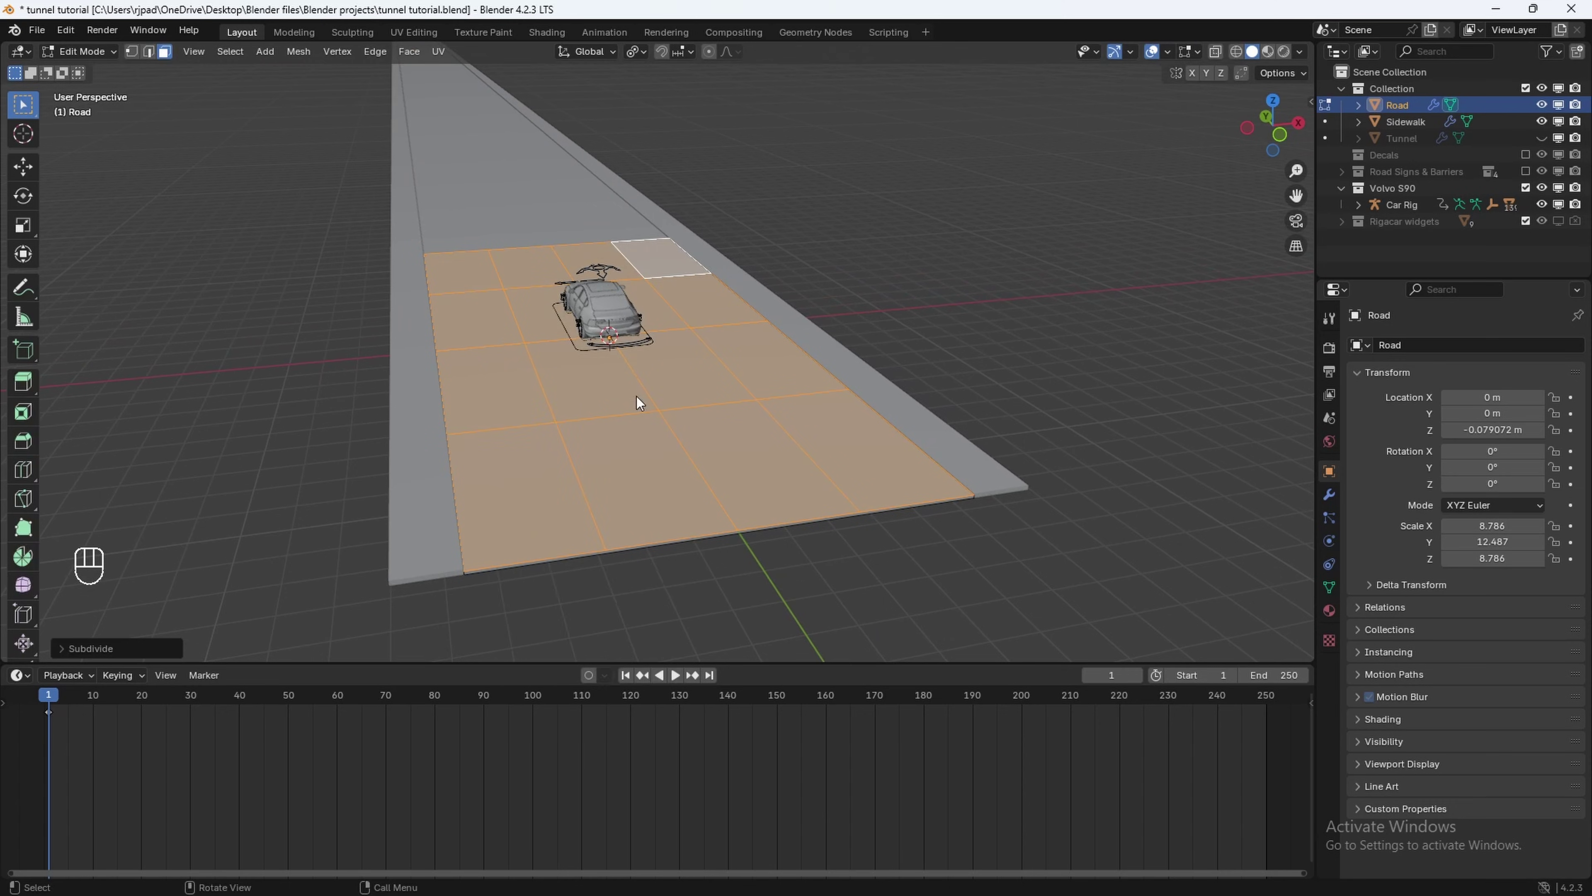
right_click(636, 397)
left_click(636, 397)
right_click(636, 396)
left_click(636, 394)
right_click(634, 395)
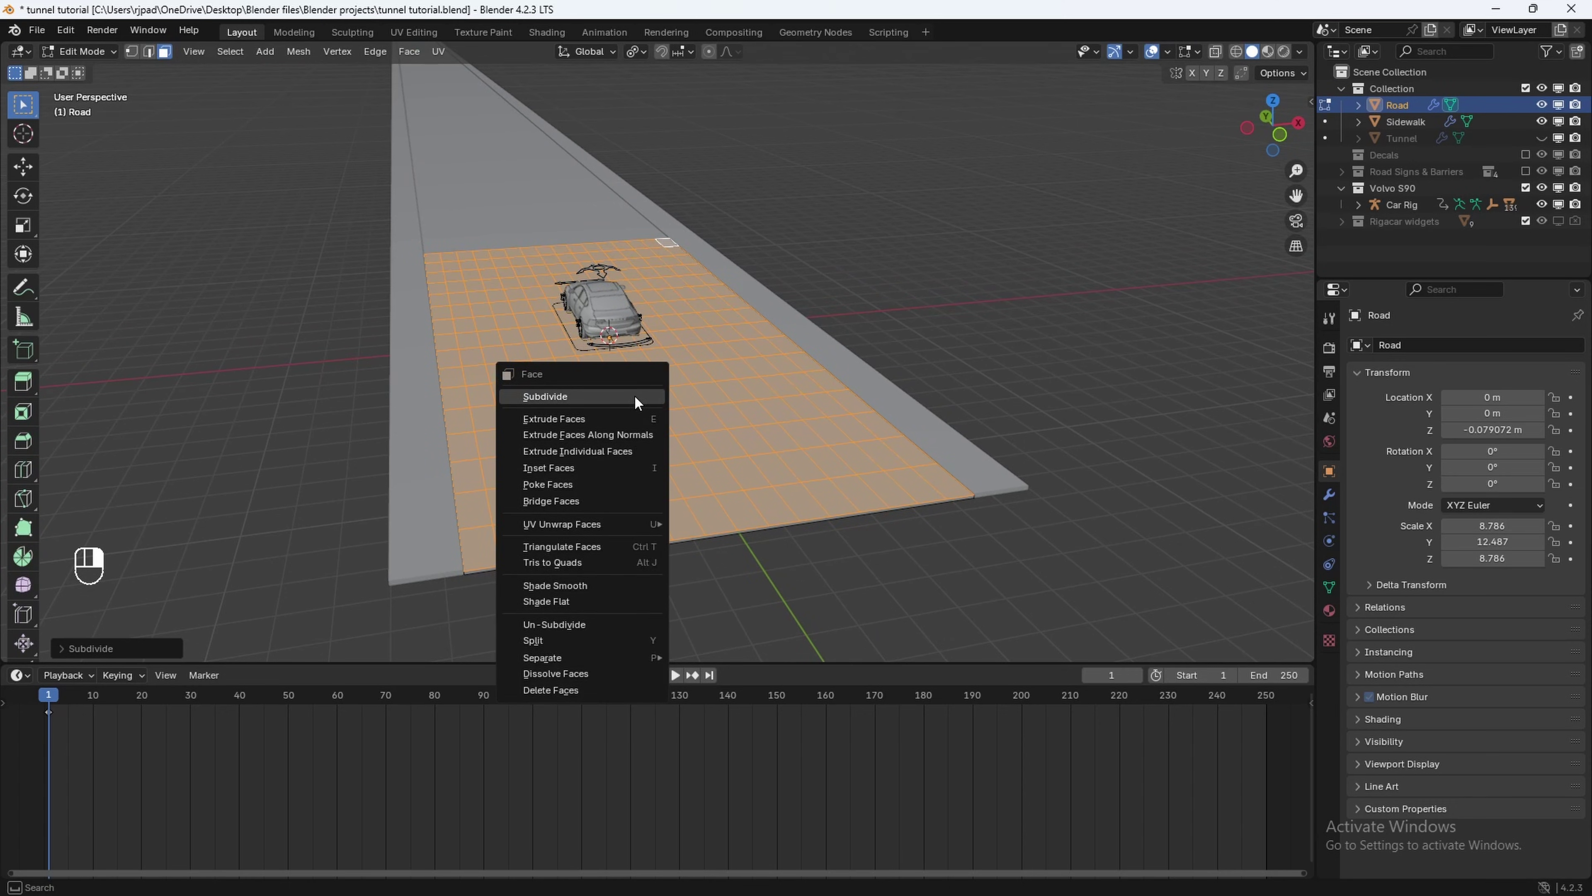
left_click(635, 394)
middle_click_drag(634, 394, 656, 401)
right_click(663, 398)
left_click(663, 399)
key("Tab")
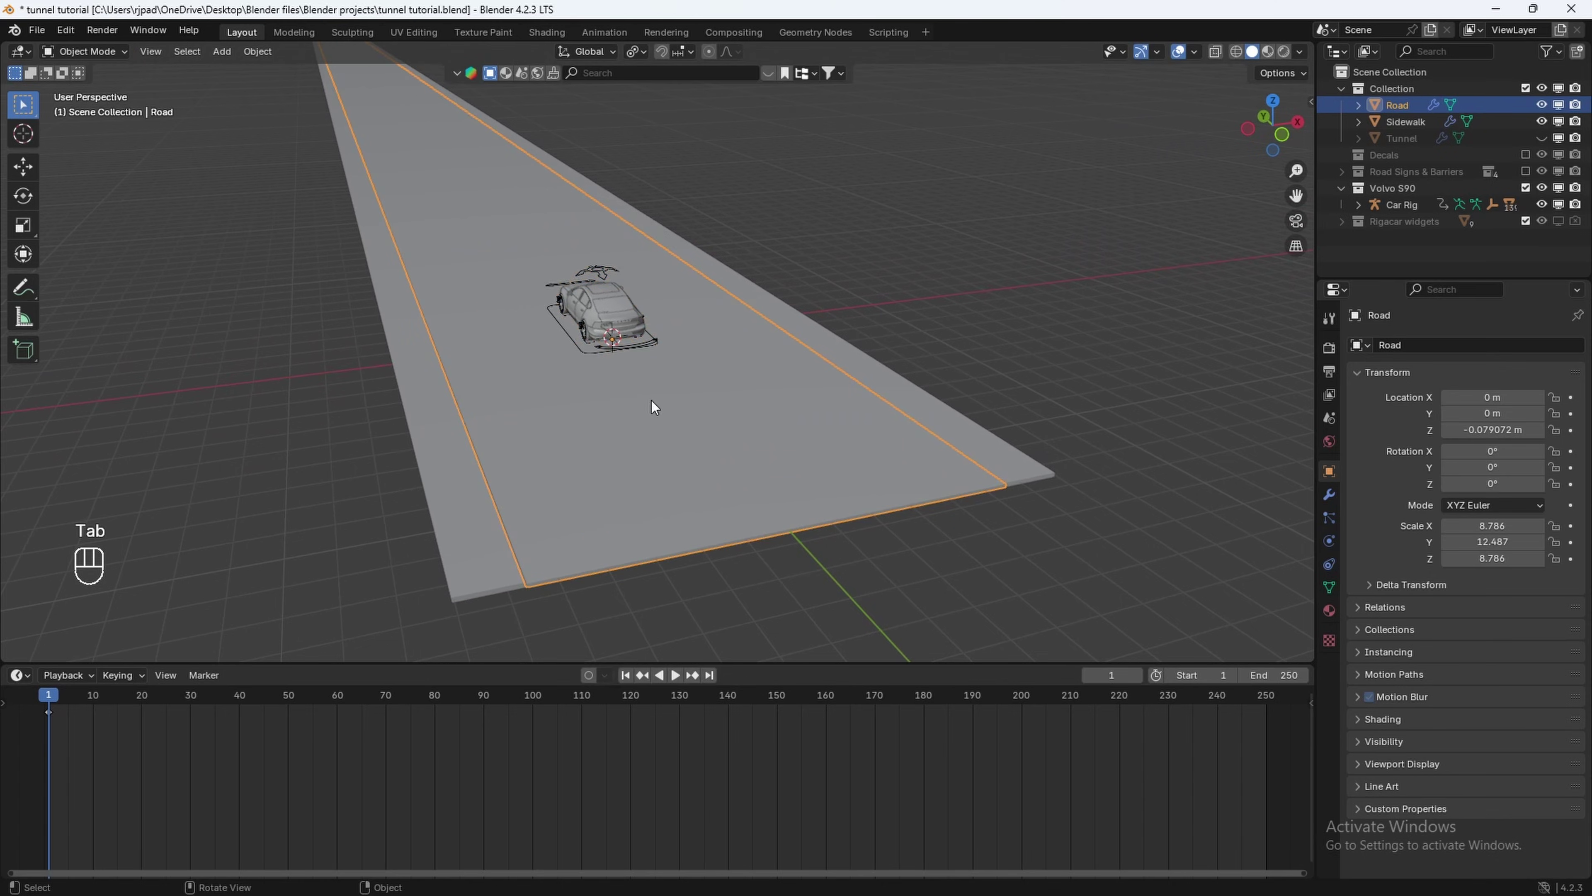
Add a Displace modifier to the Road below its Array modifier.
left_click(1328, 494)
left_click(1412, 349)
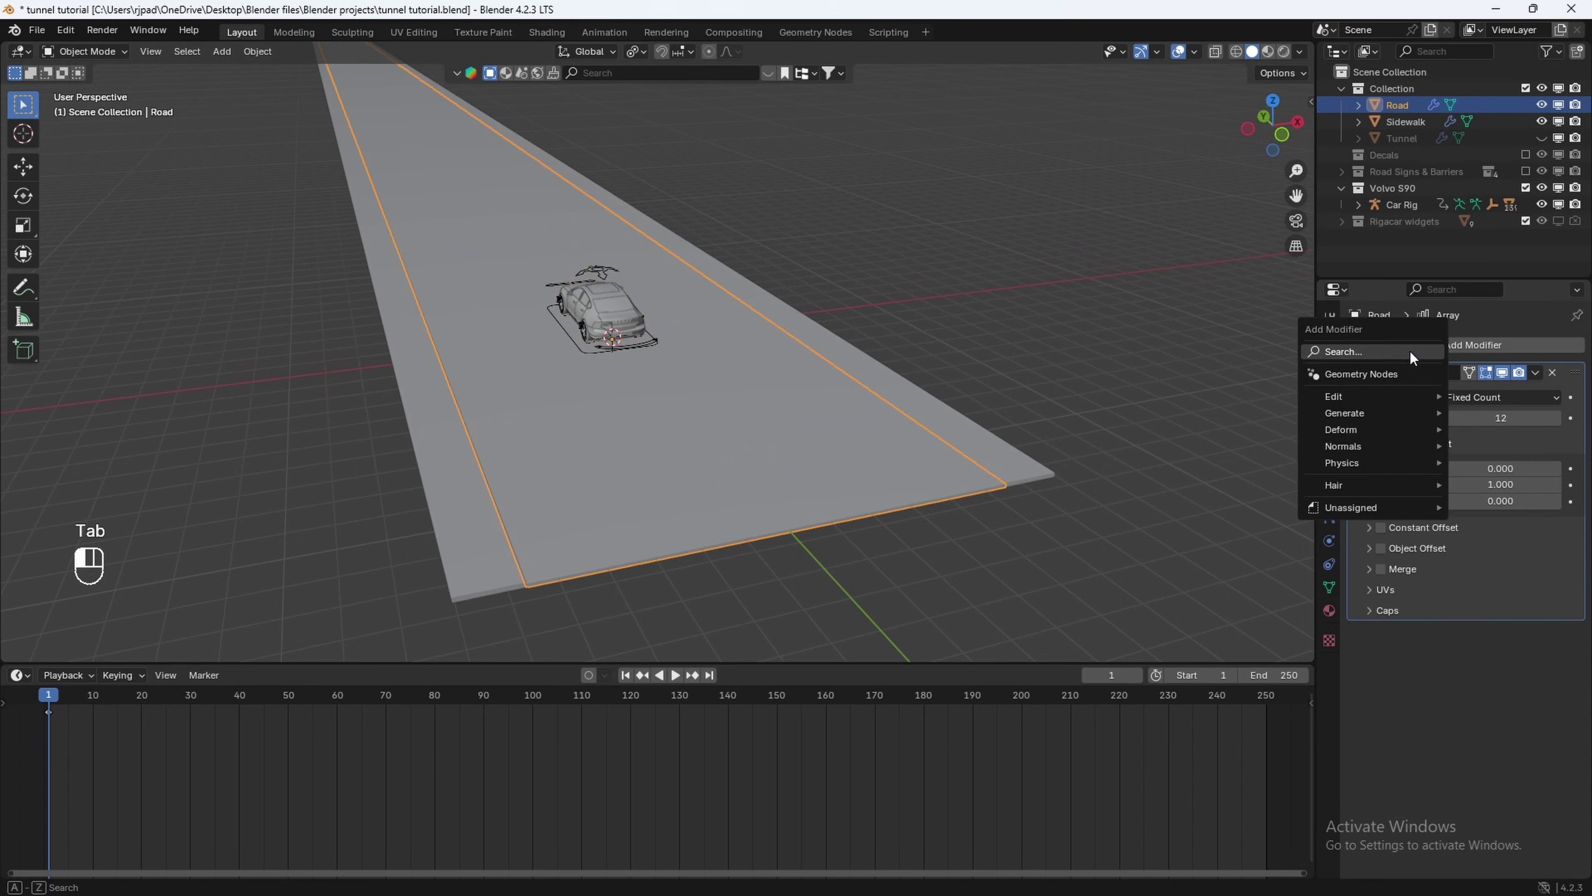
left_click(1405, 356)
left_click(1391, 384)
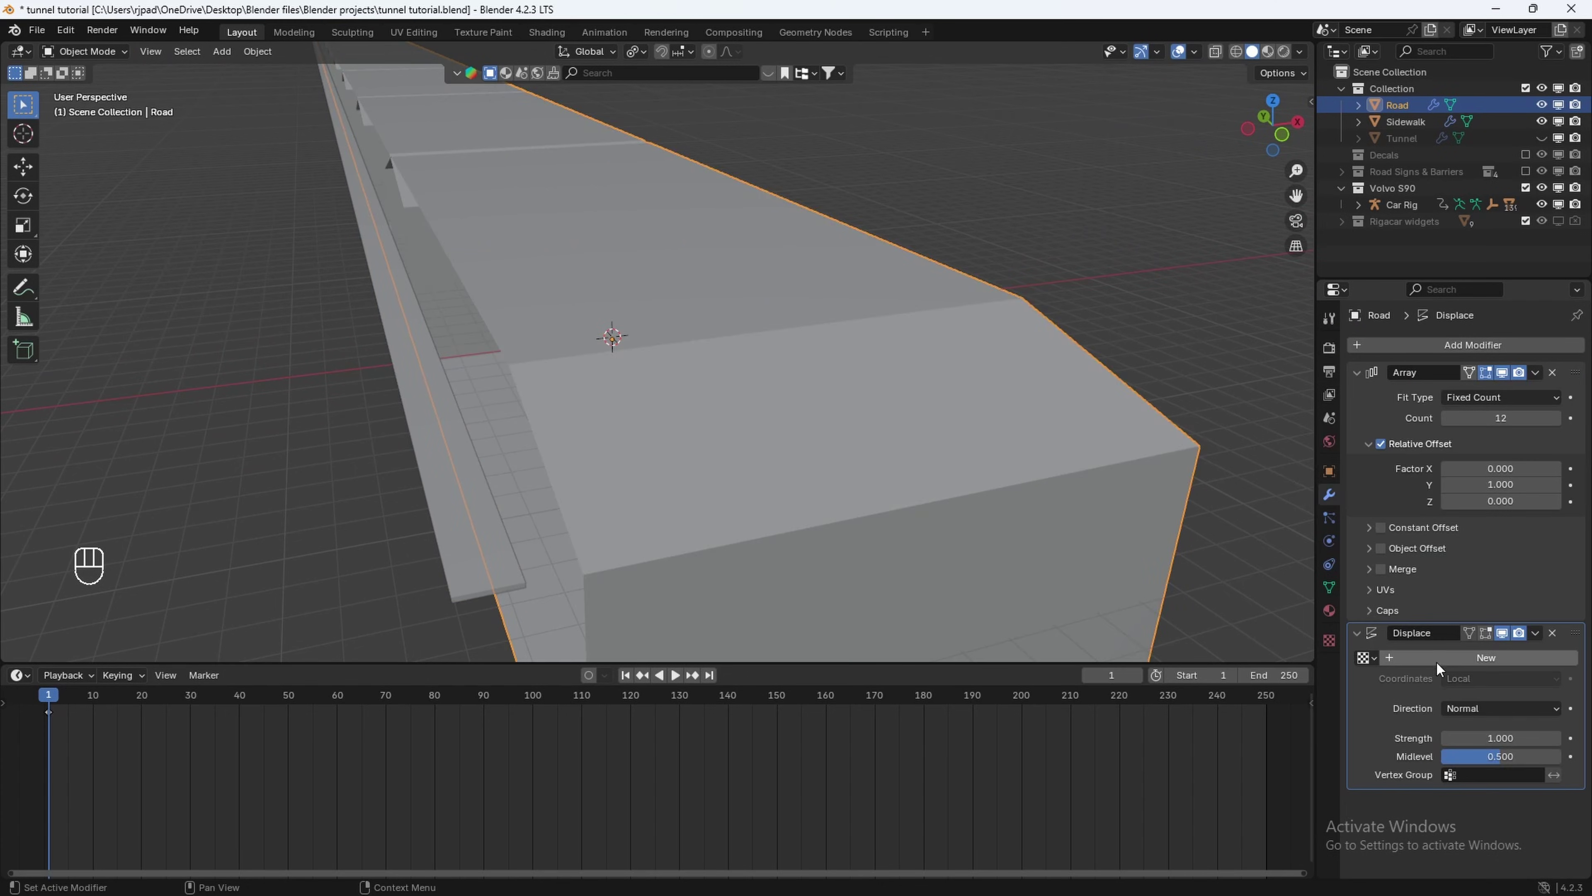
Give the Displace modifier a new Clouds texture and set the texture's size to 0.90.
left_click(1422, 658)
left_click(1330, 640)
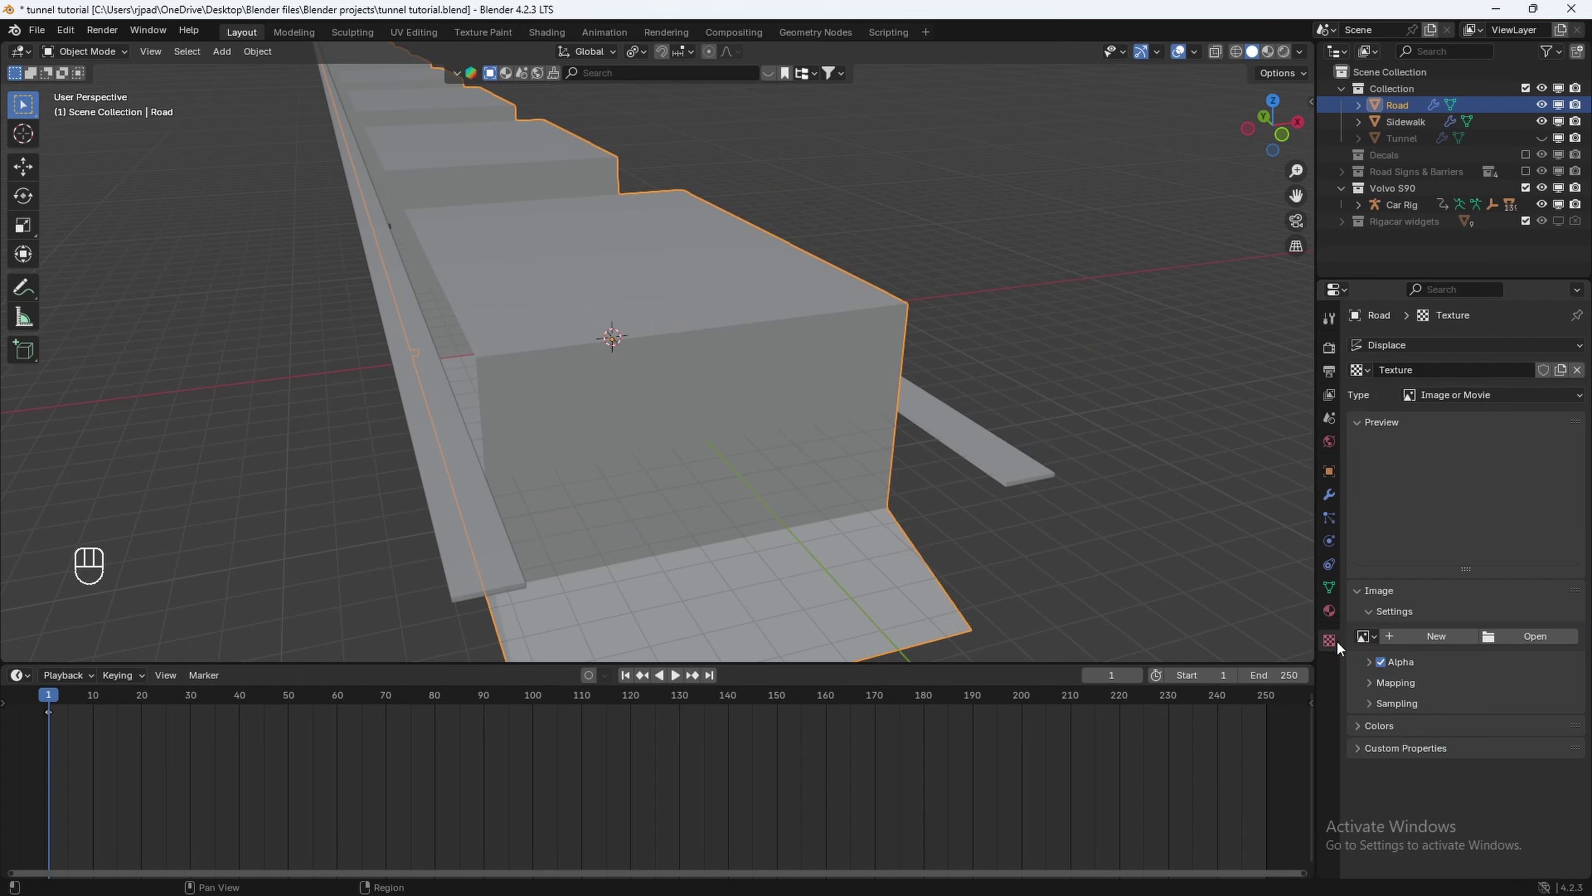
left_click(1454, 402)
left_click(1438, 447)
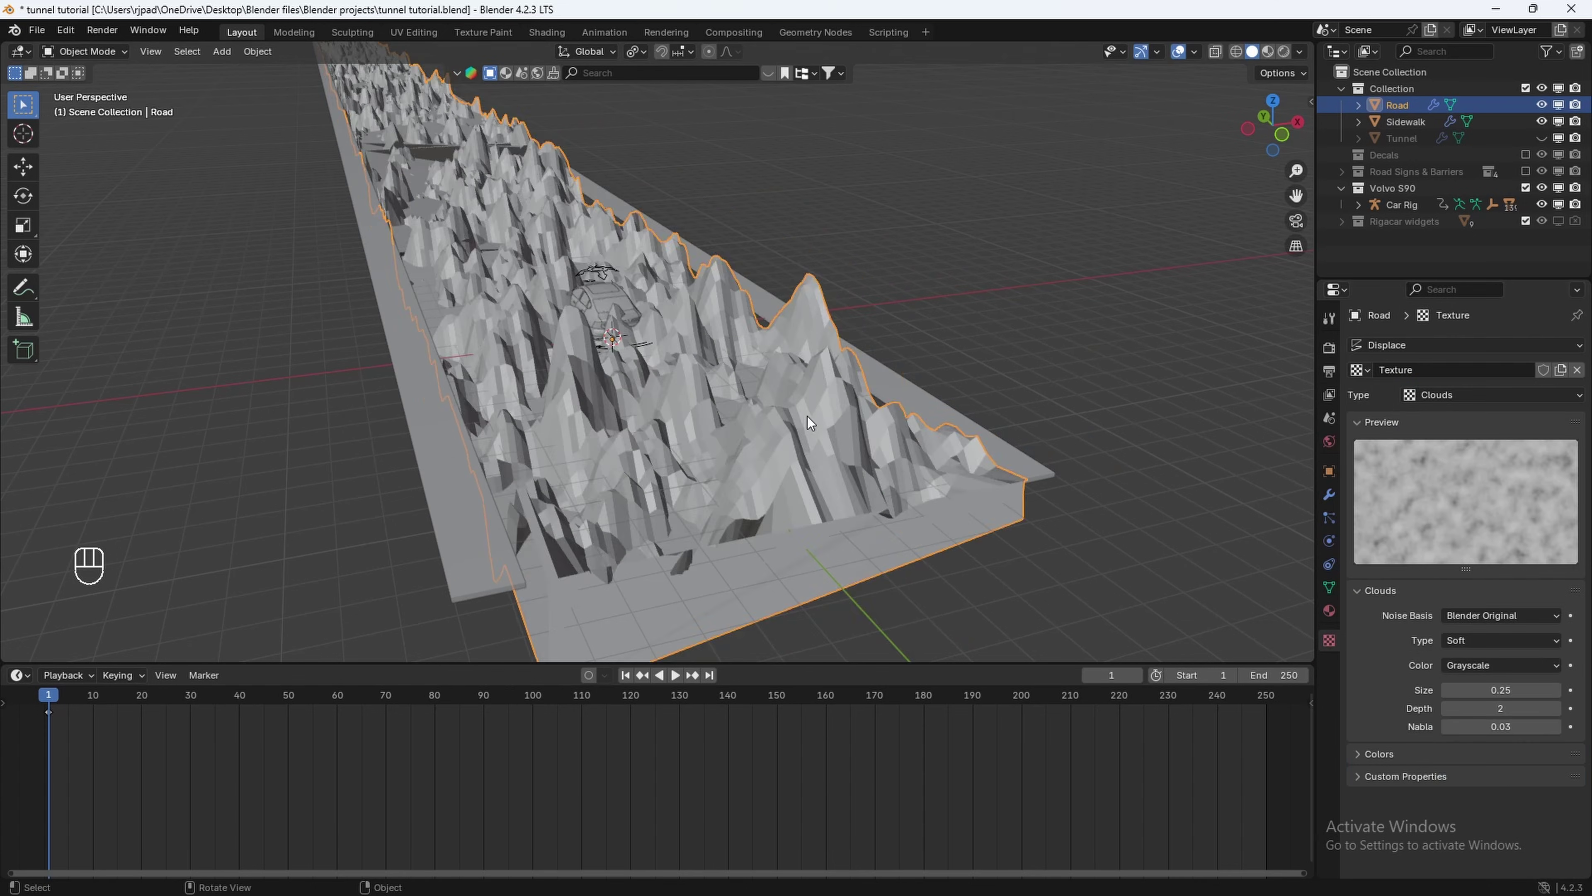
middle_click_drag(807, 415, 807, 417)
left_click(1492, 690)
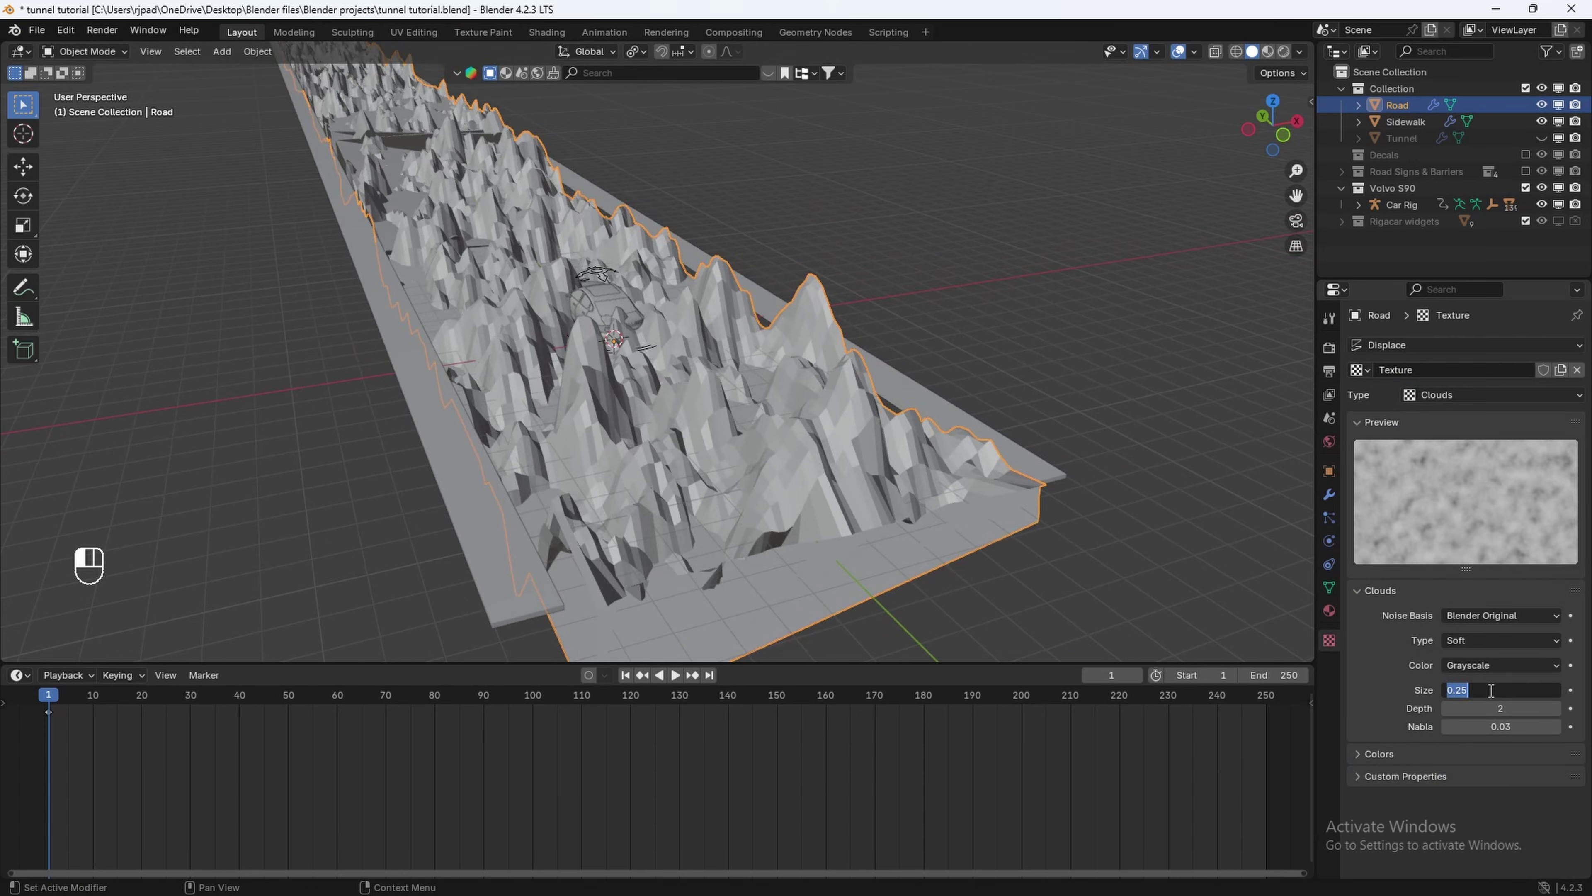
type(".9")
key("Return")
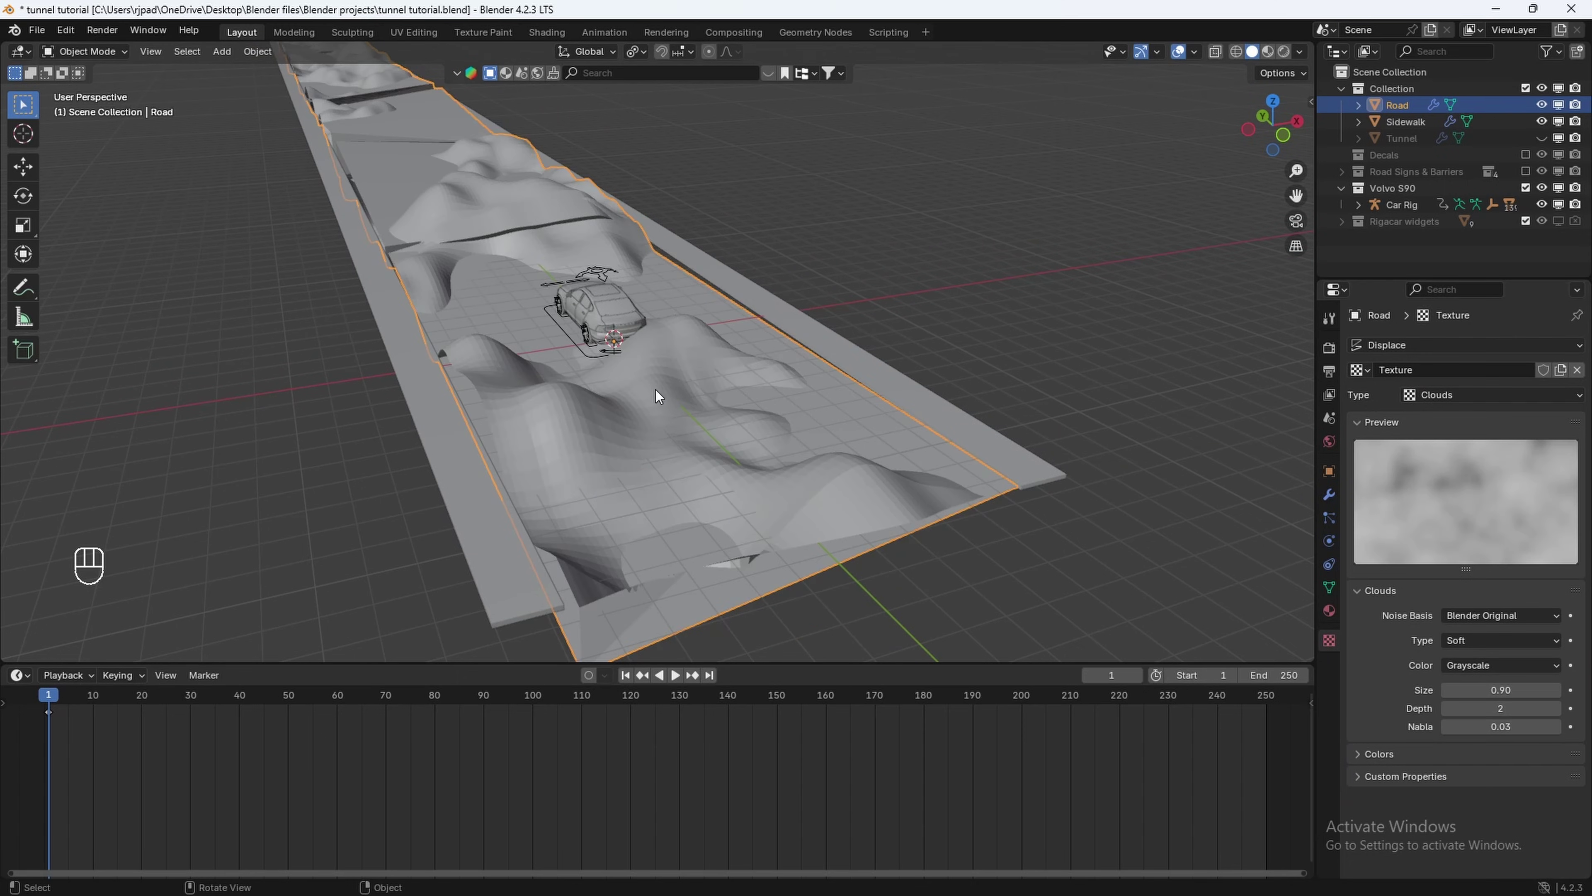
Apply the Road's object transform and set its Displace modifier's strength to 0.03.
key("ctrl+a")
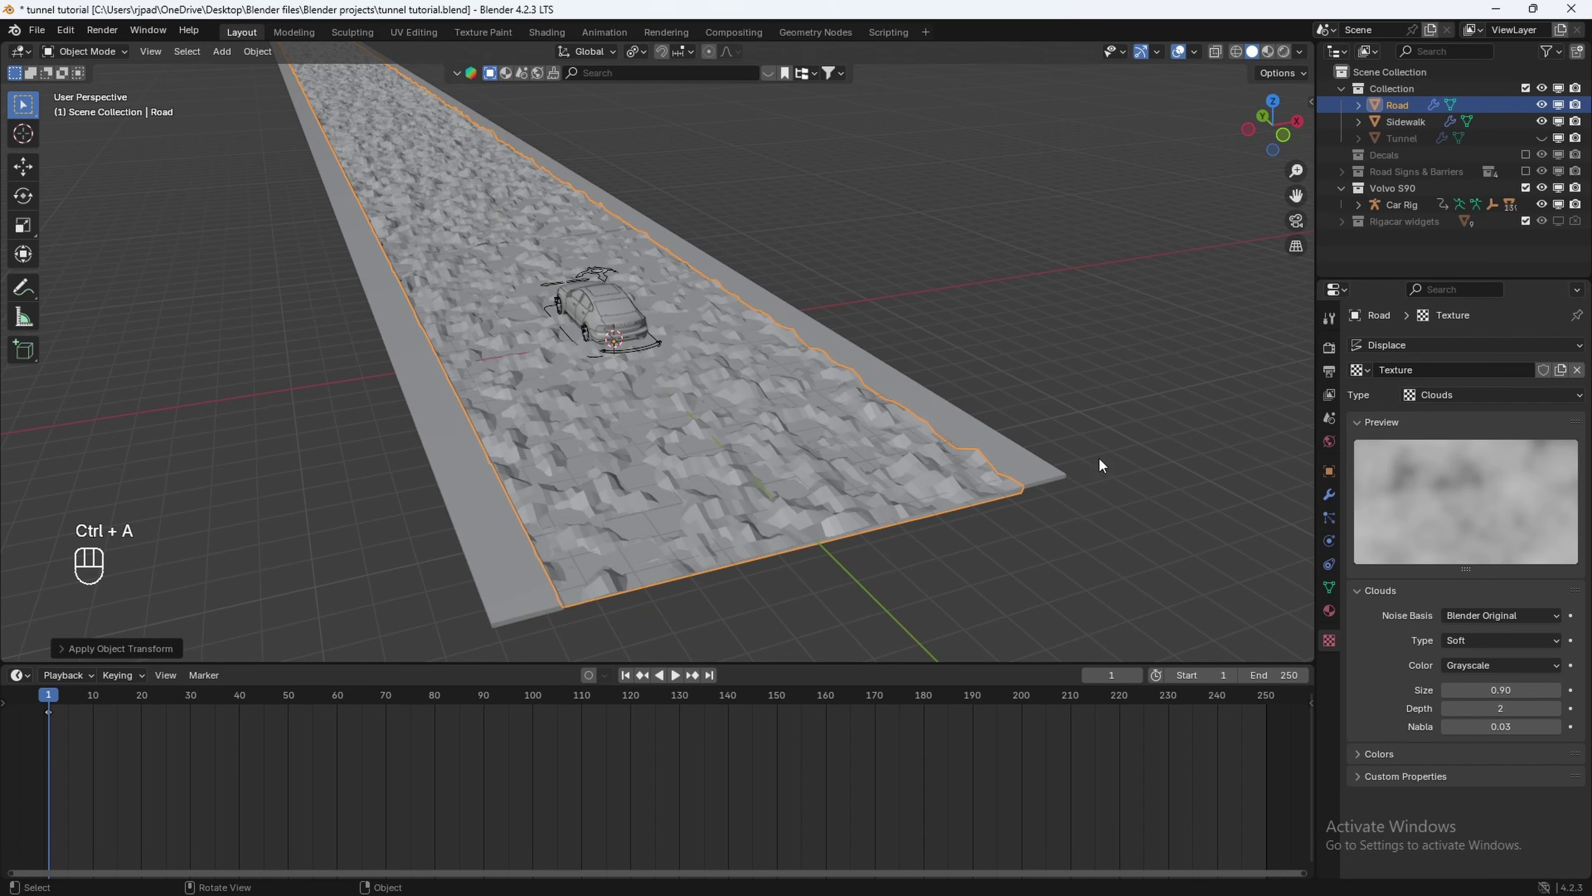
left_click(1330, 495)
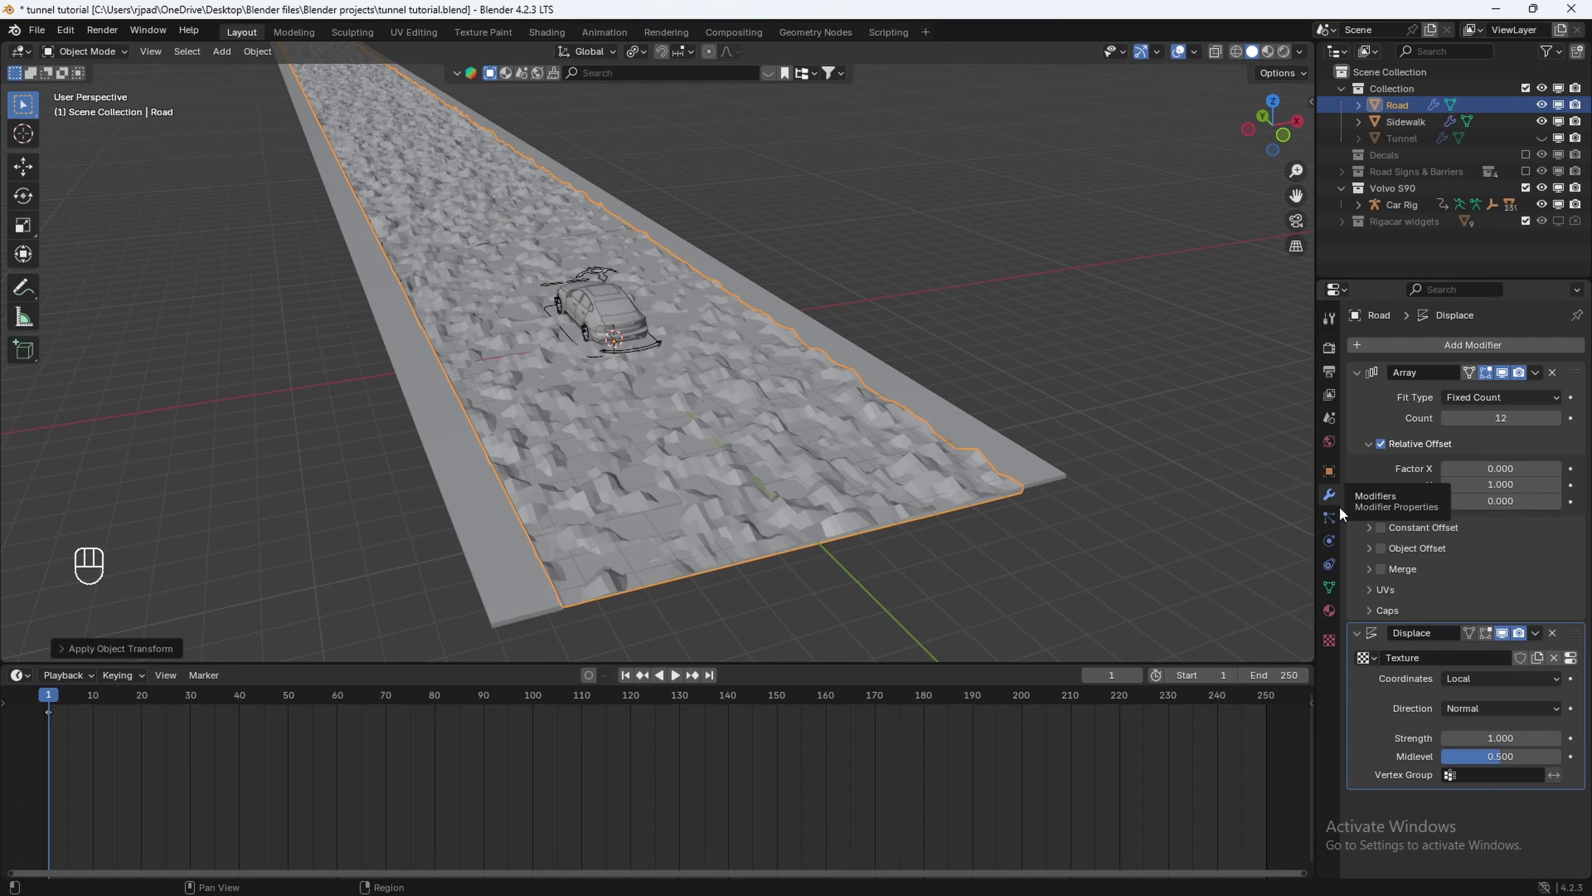
double_click(1499, 738)
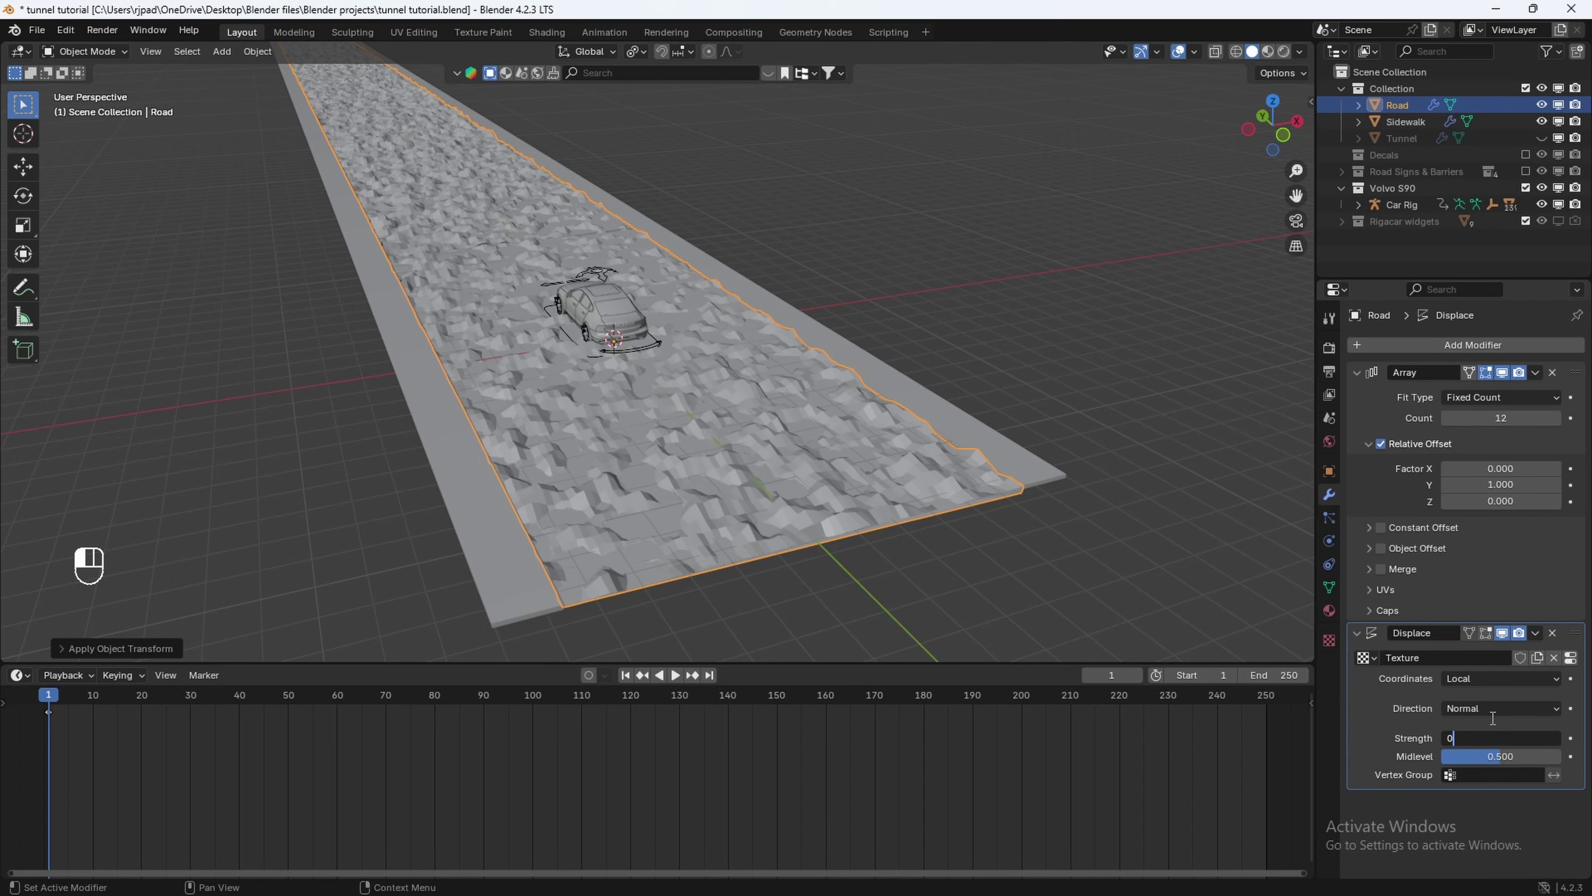
type("0.03")
key("Return")
scroll(702, 470, "up", 4)
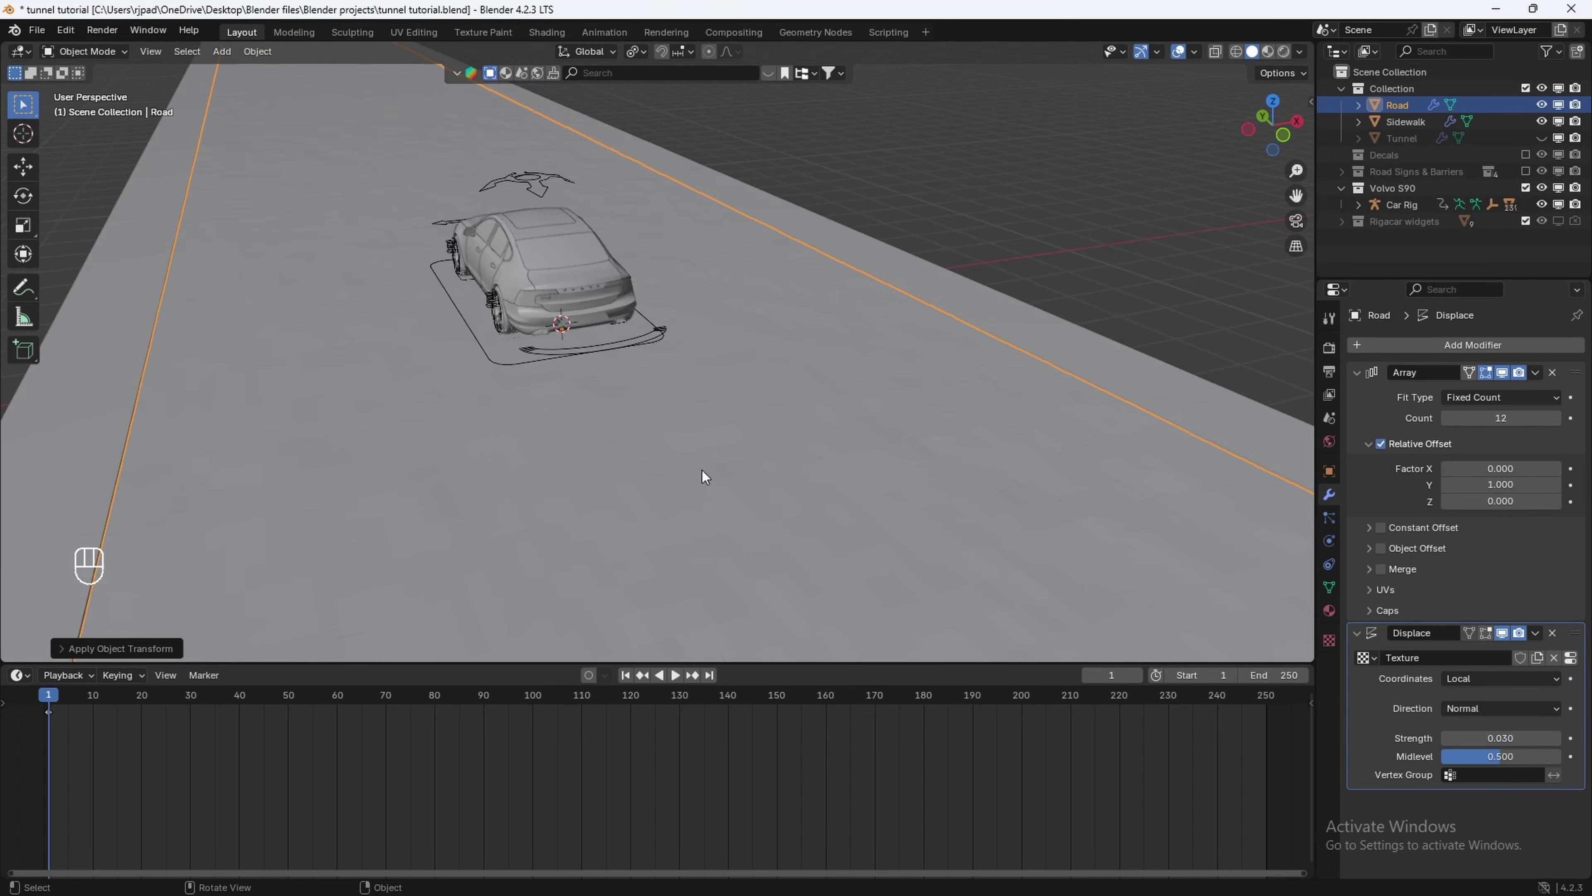
Set the Car Rig's X location to 2 m to shift the car sideways on the road.
middle_click_drag(652, 496, 639, 463)
middle_click_drag(598, 358, 638, 394, "shift")
scroll(502, 340, "down", 5)
middle_click_drag(502, 339, 729, 380)
left_click(647, 349)
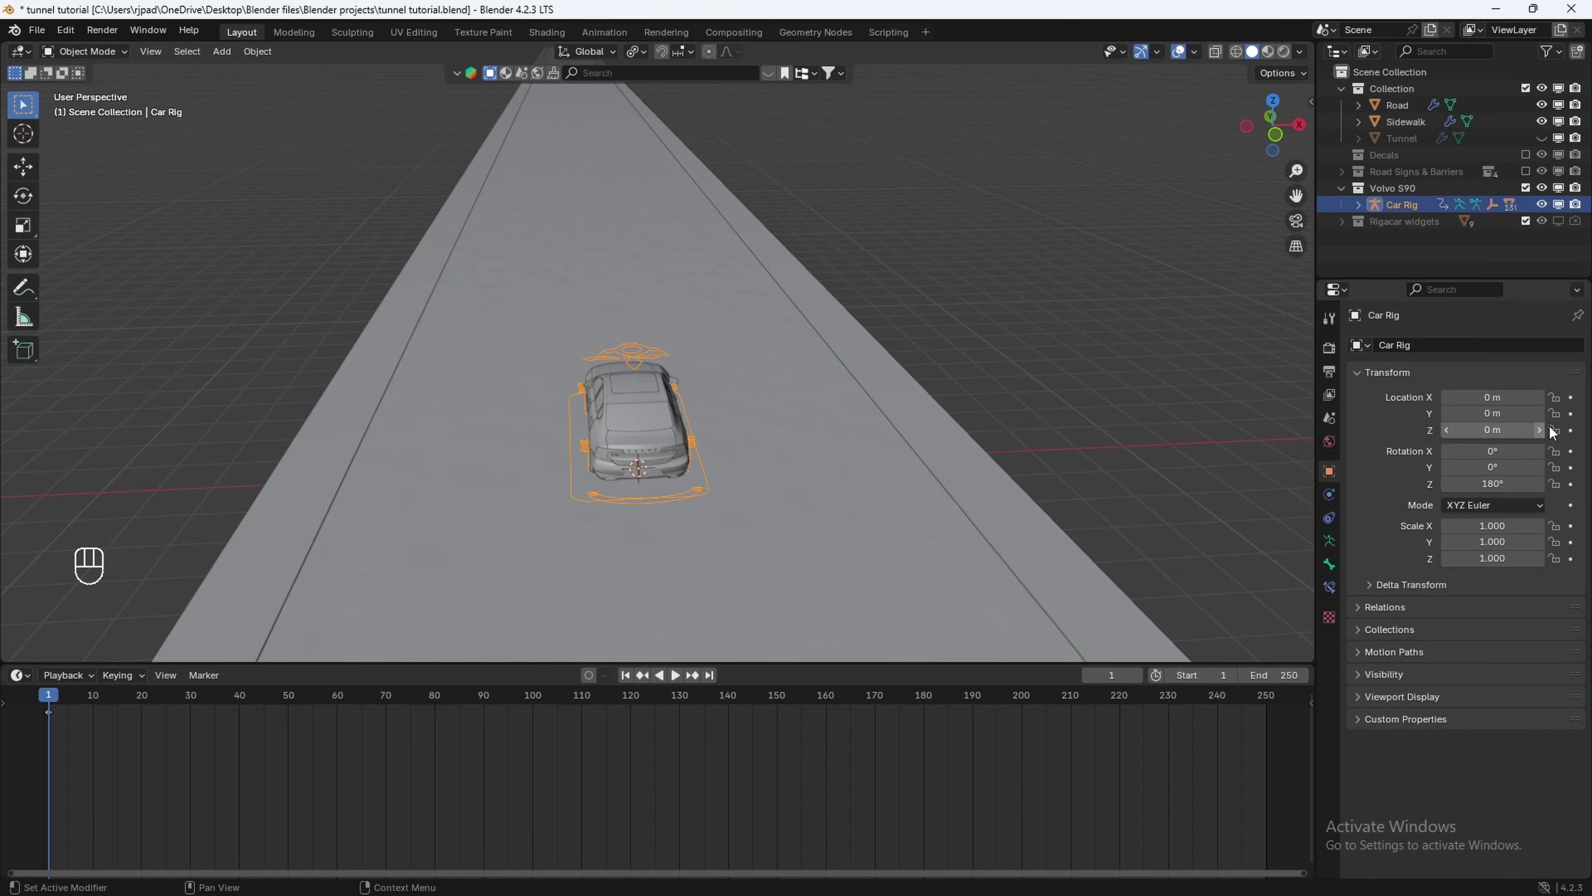
left_click(1487, 396)
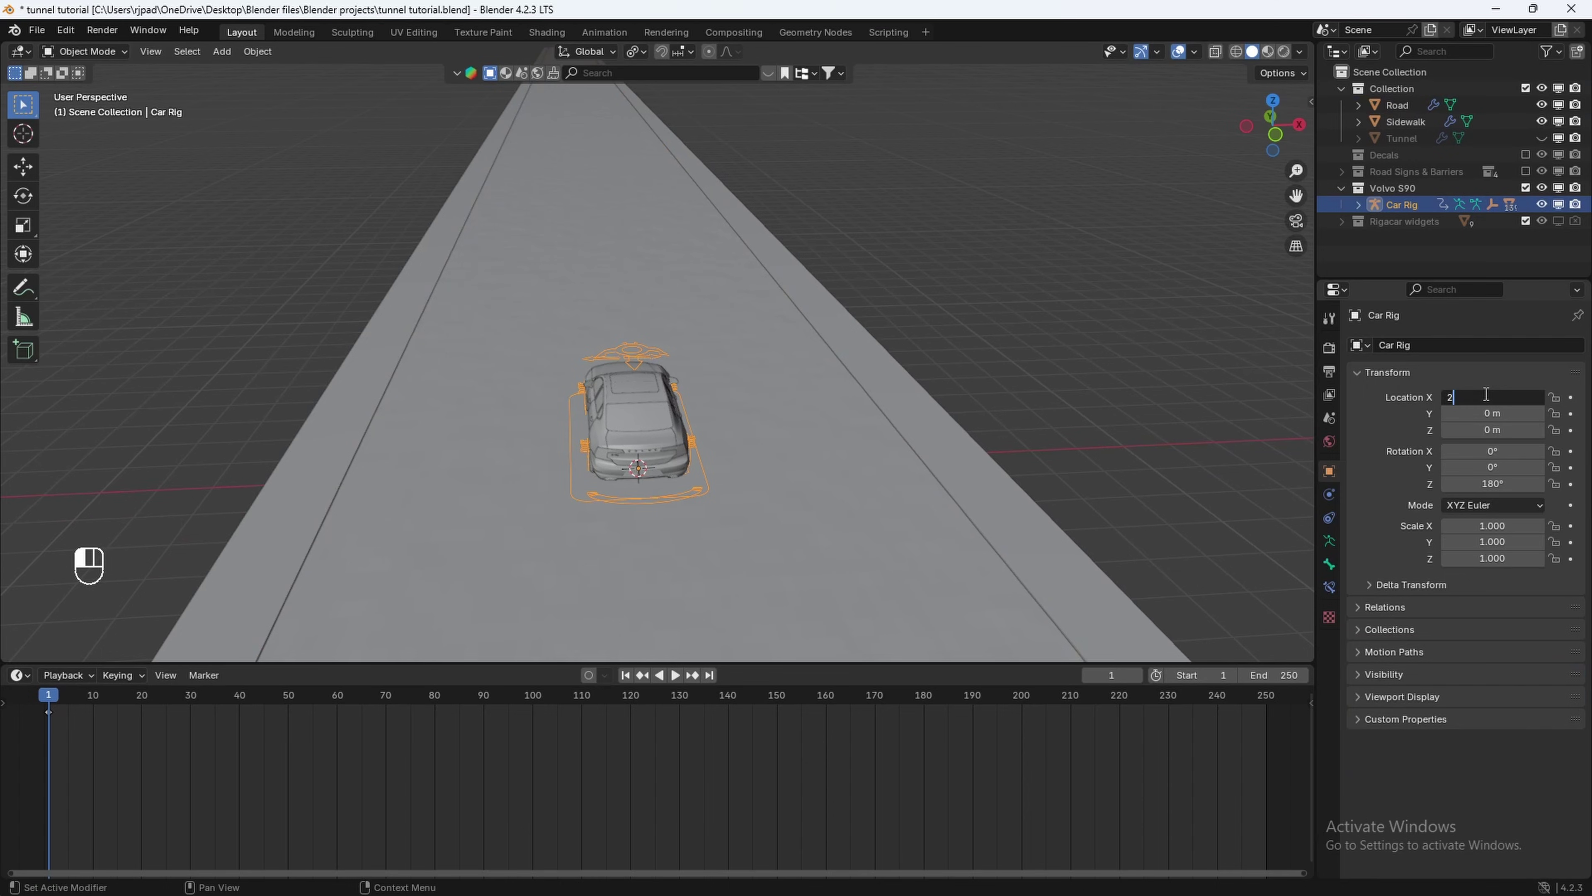
key("Return")
Switch the Car Rig from Object Mode to Pose Mode.
middle_click_drag(524, 455, 689, 405)
scroll(782, 426, "up", 2)
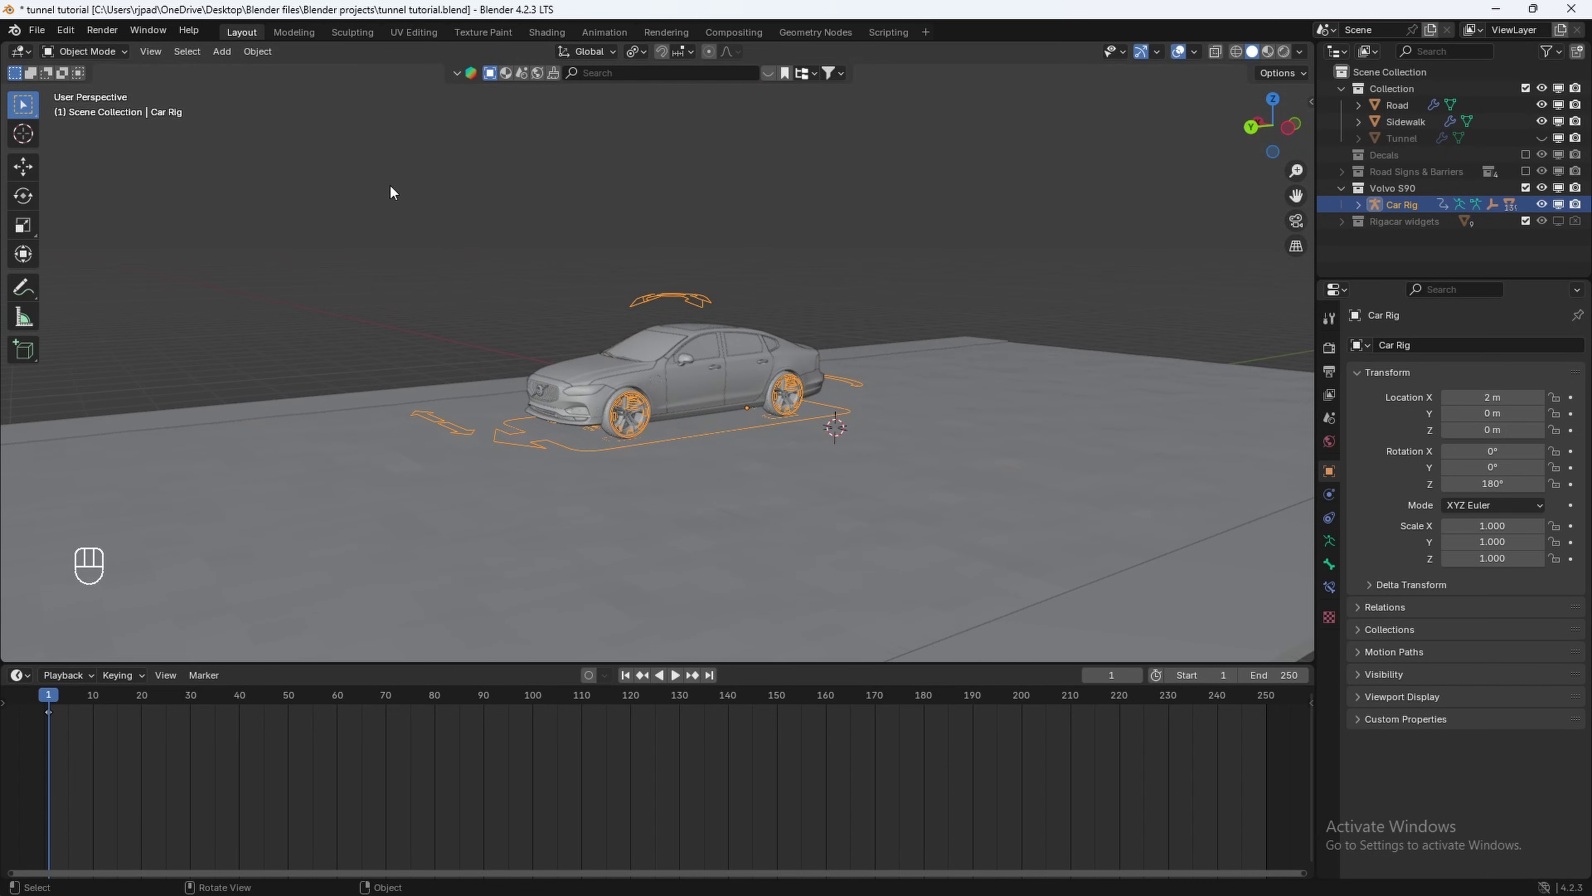
left_click(119, 55)
left_click(99, 105)
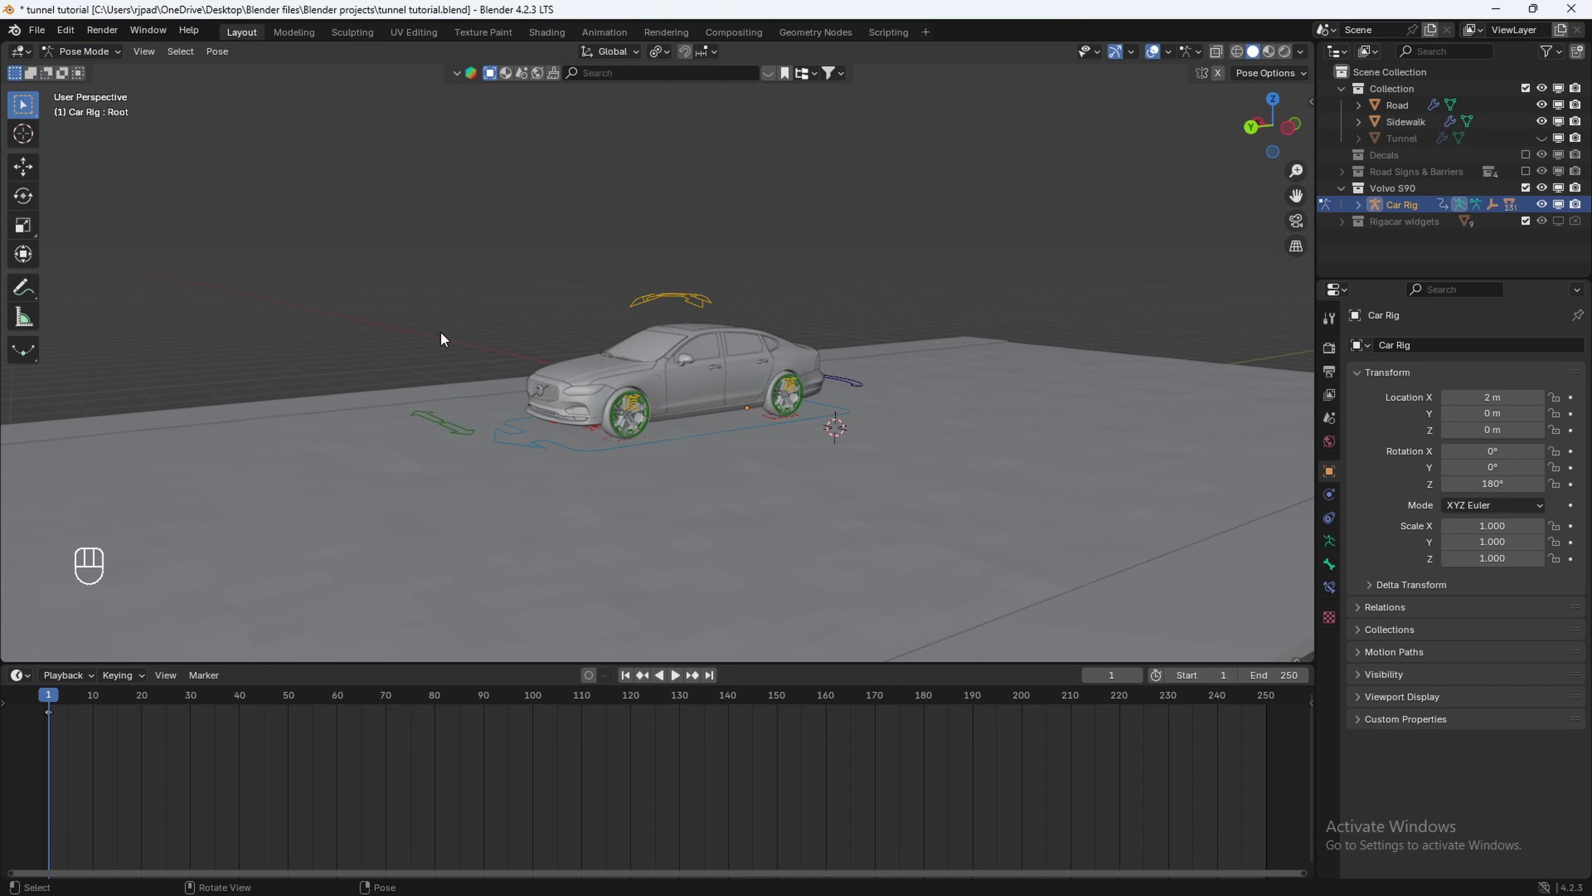
Select the rig's Root bone and keyframe its location at frame 1.
left_click(547, 440)
middle_click_drag(548, 440, 469, 462)
scroll(677, 409, "down", 2)
middle_click_drag(724, 397, 597, 463, "shift")
middle_click_drag(597, 463, 487, 462)
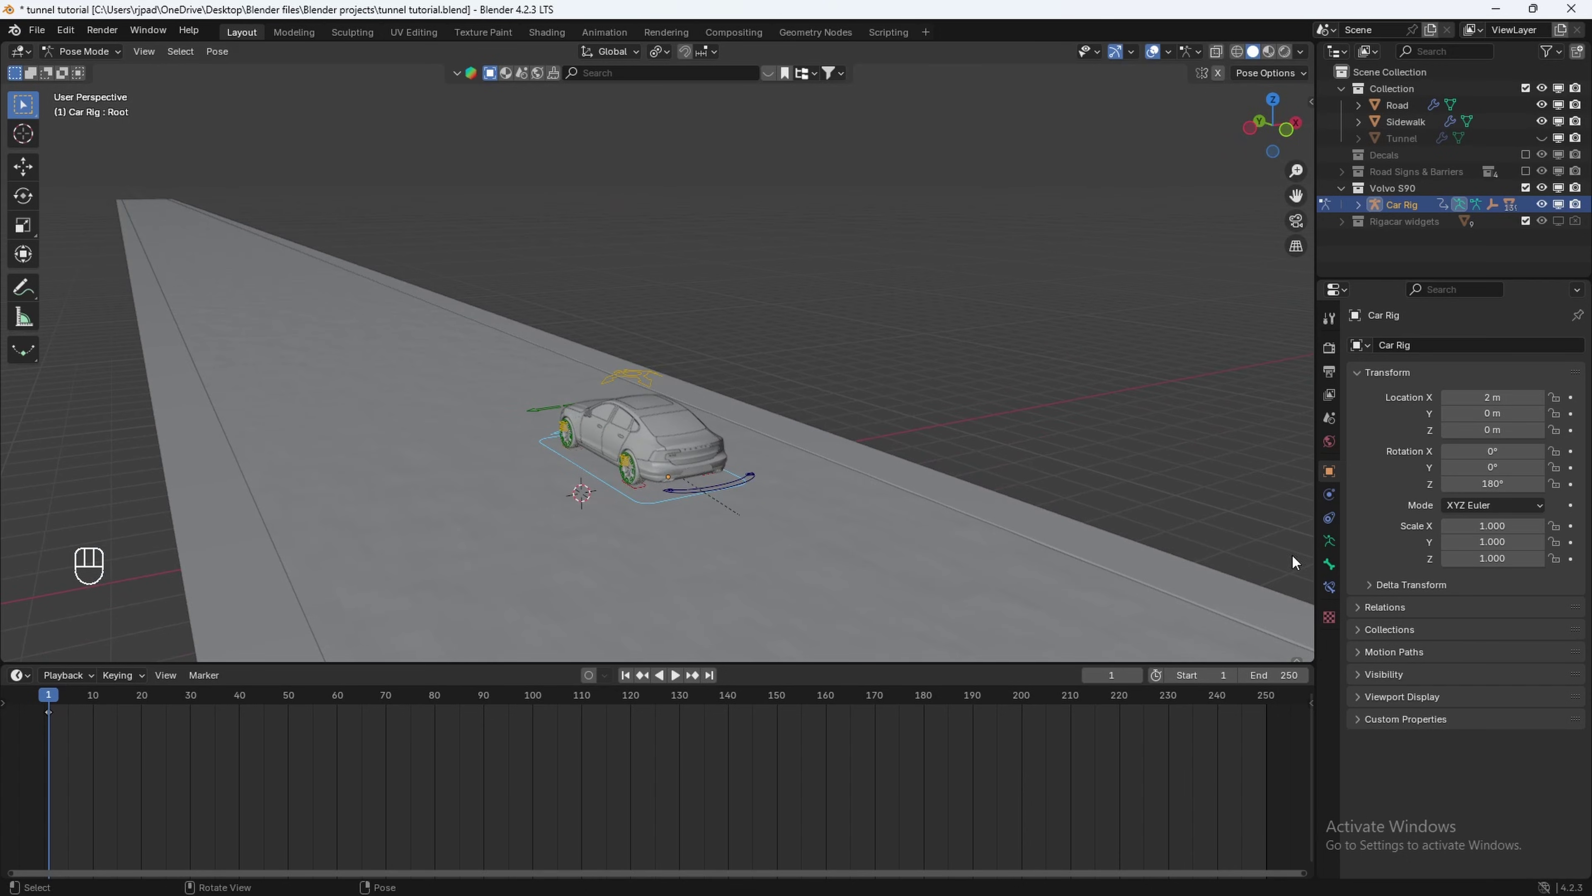
left_click(1330, 564)
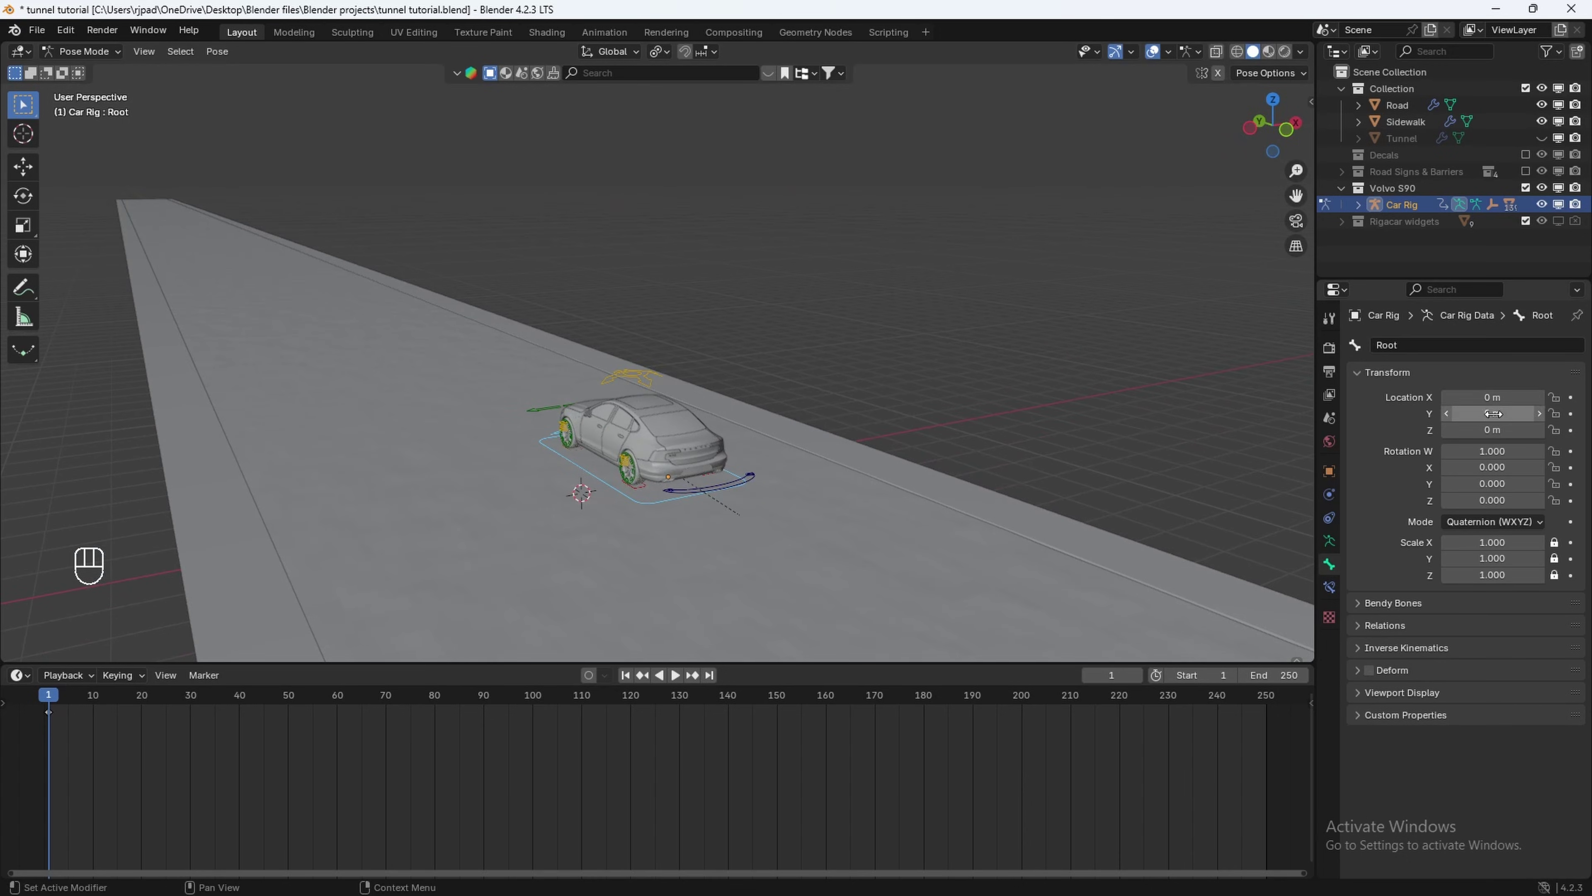
key("i")
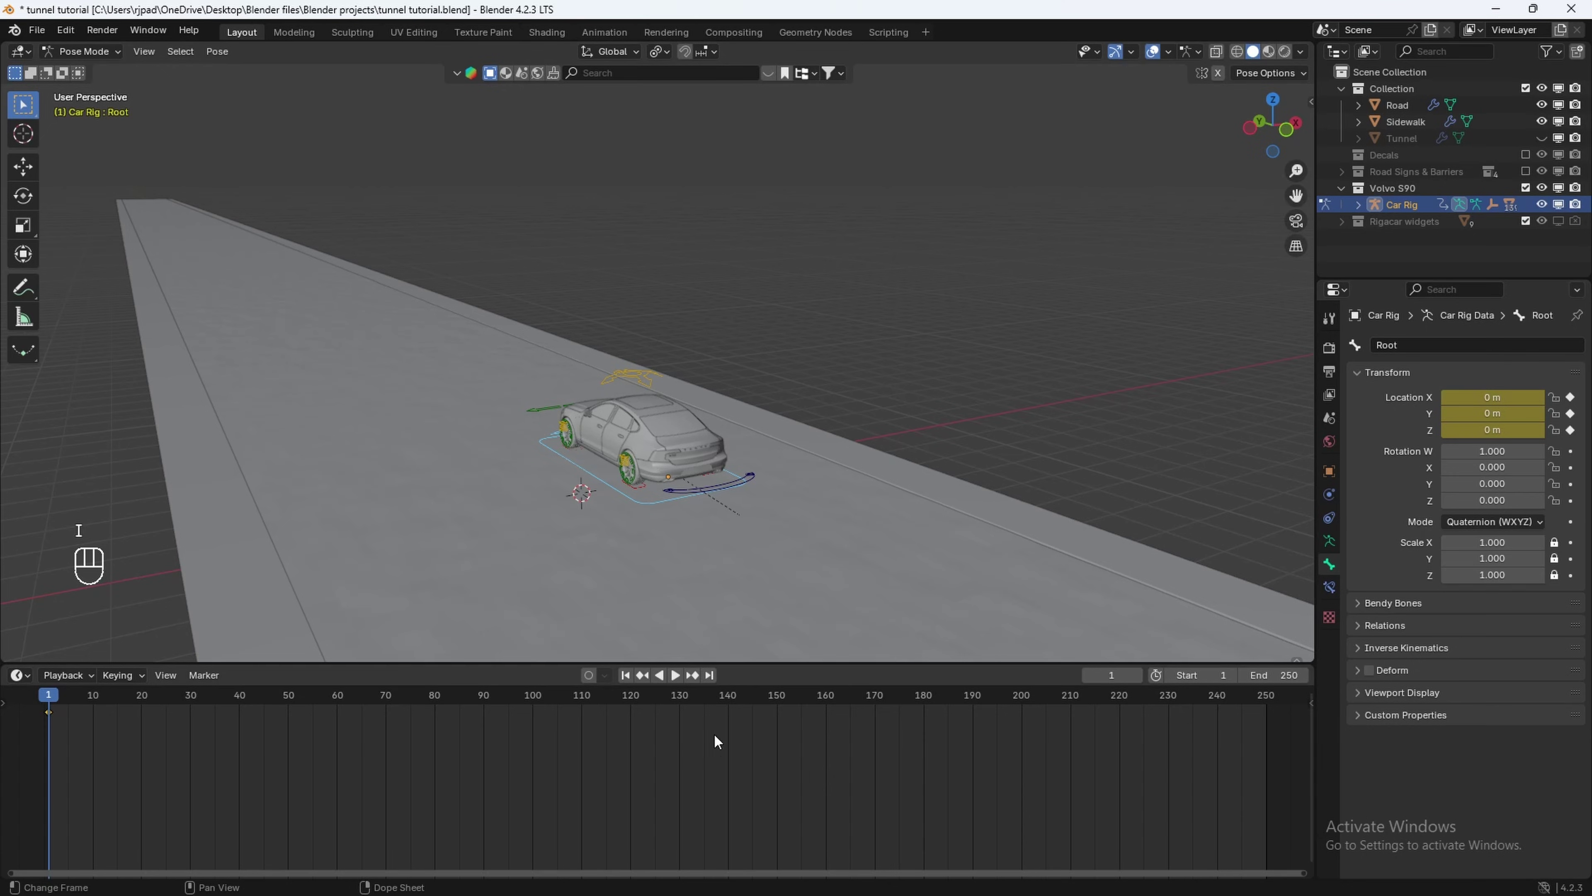
At frame 170, set the Root bone's Y location to -250 m and keyframe its location.
left_click_drag(848, 697, 874, 695)
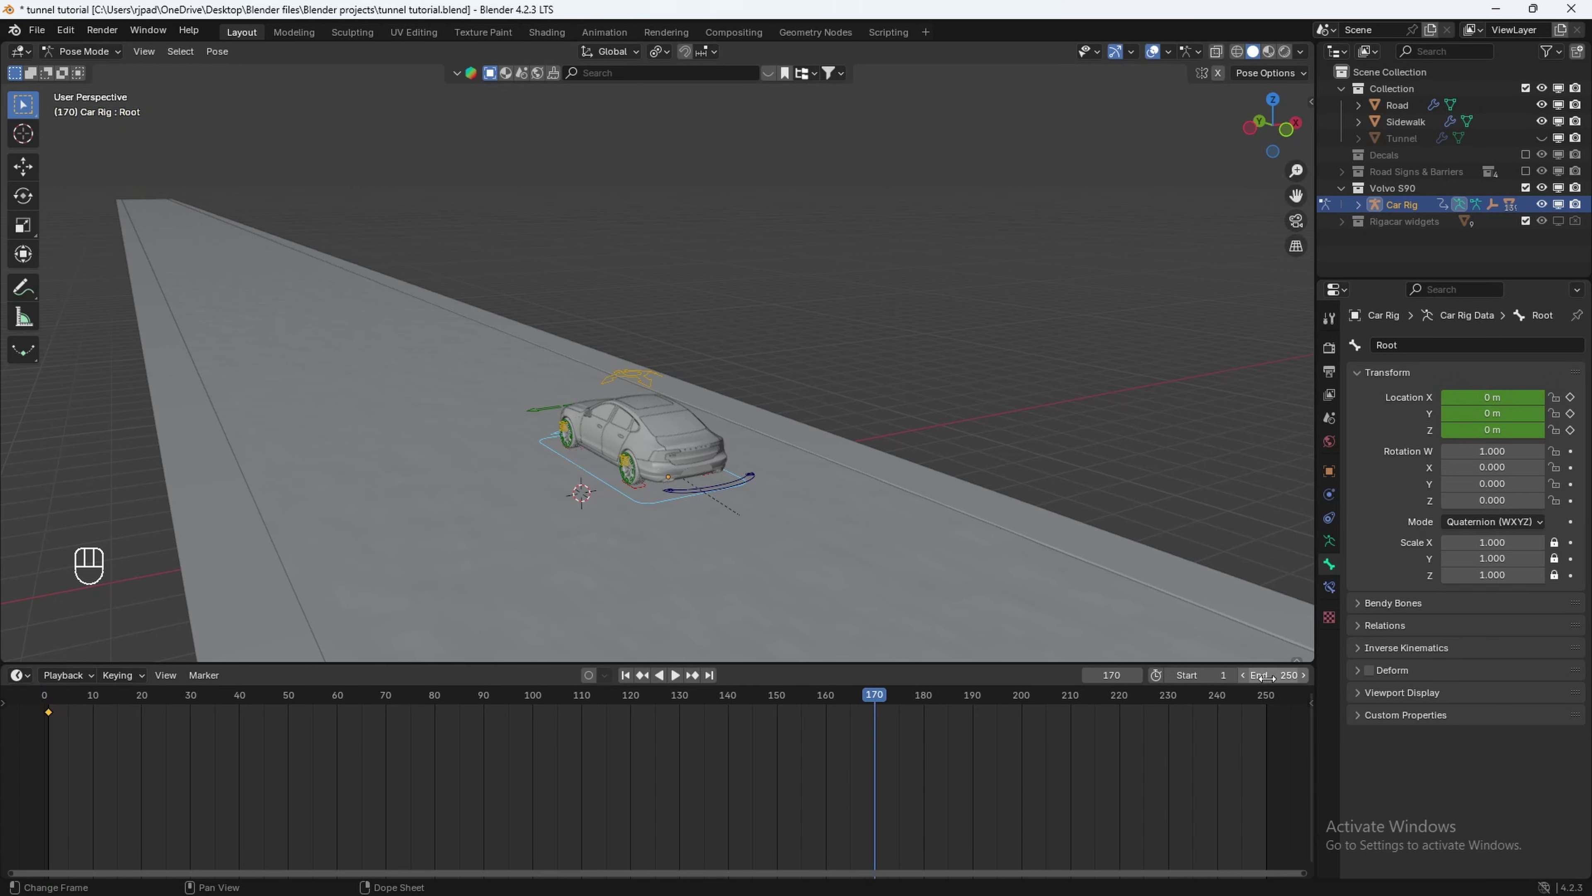
middle_click_drag(439, 363, 246, 195)
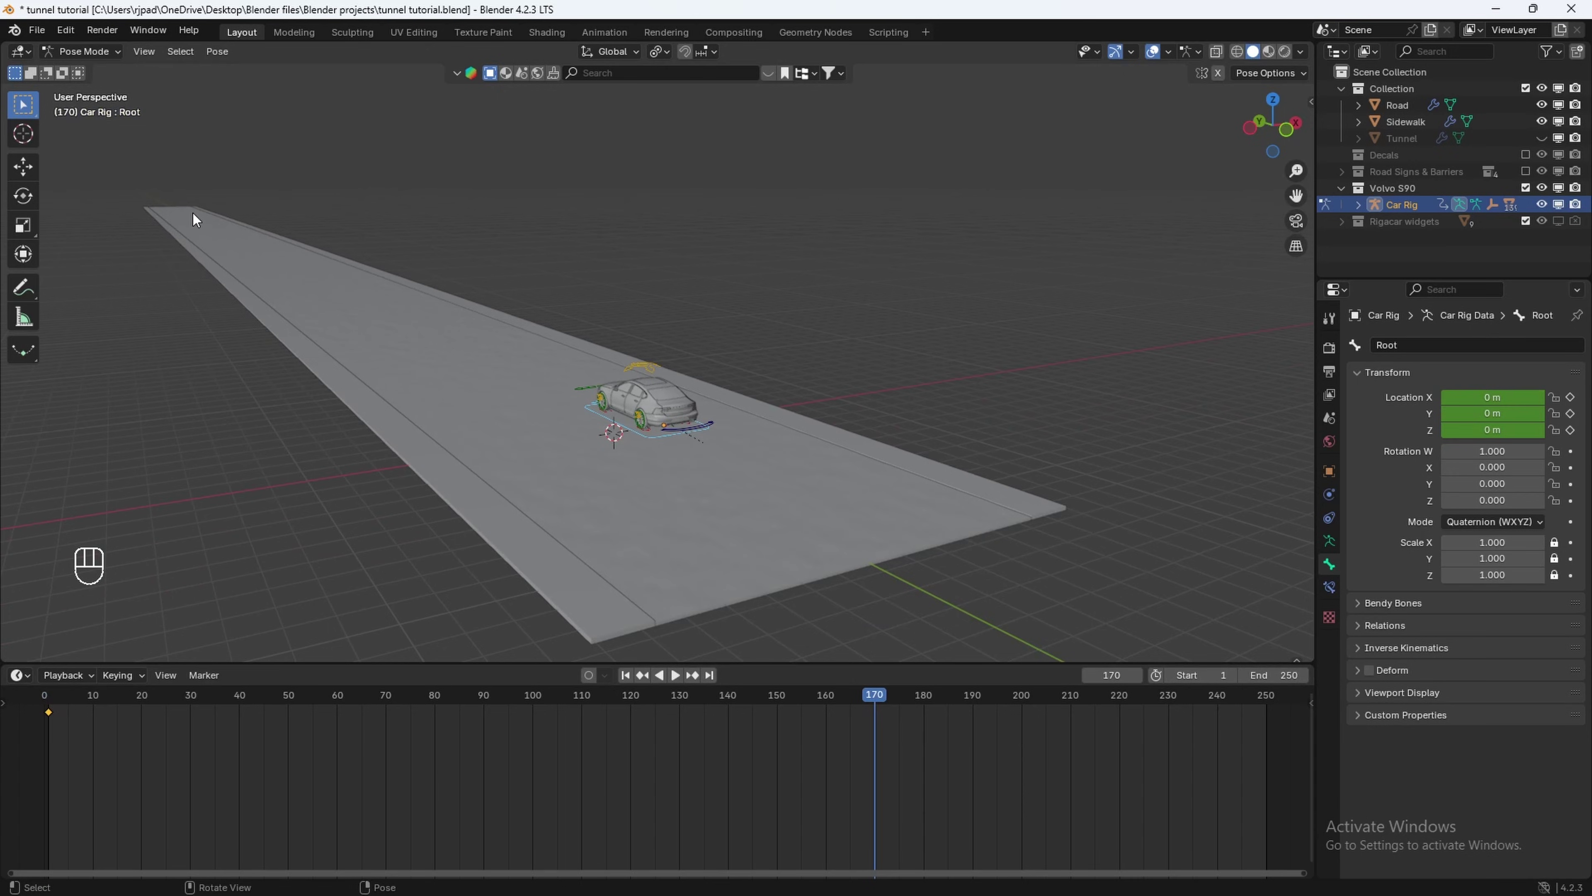
scroll(195, 220, "up", 2)
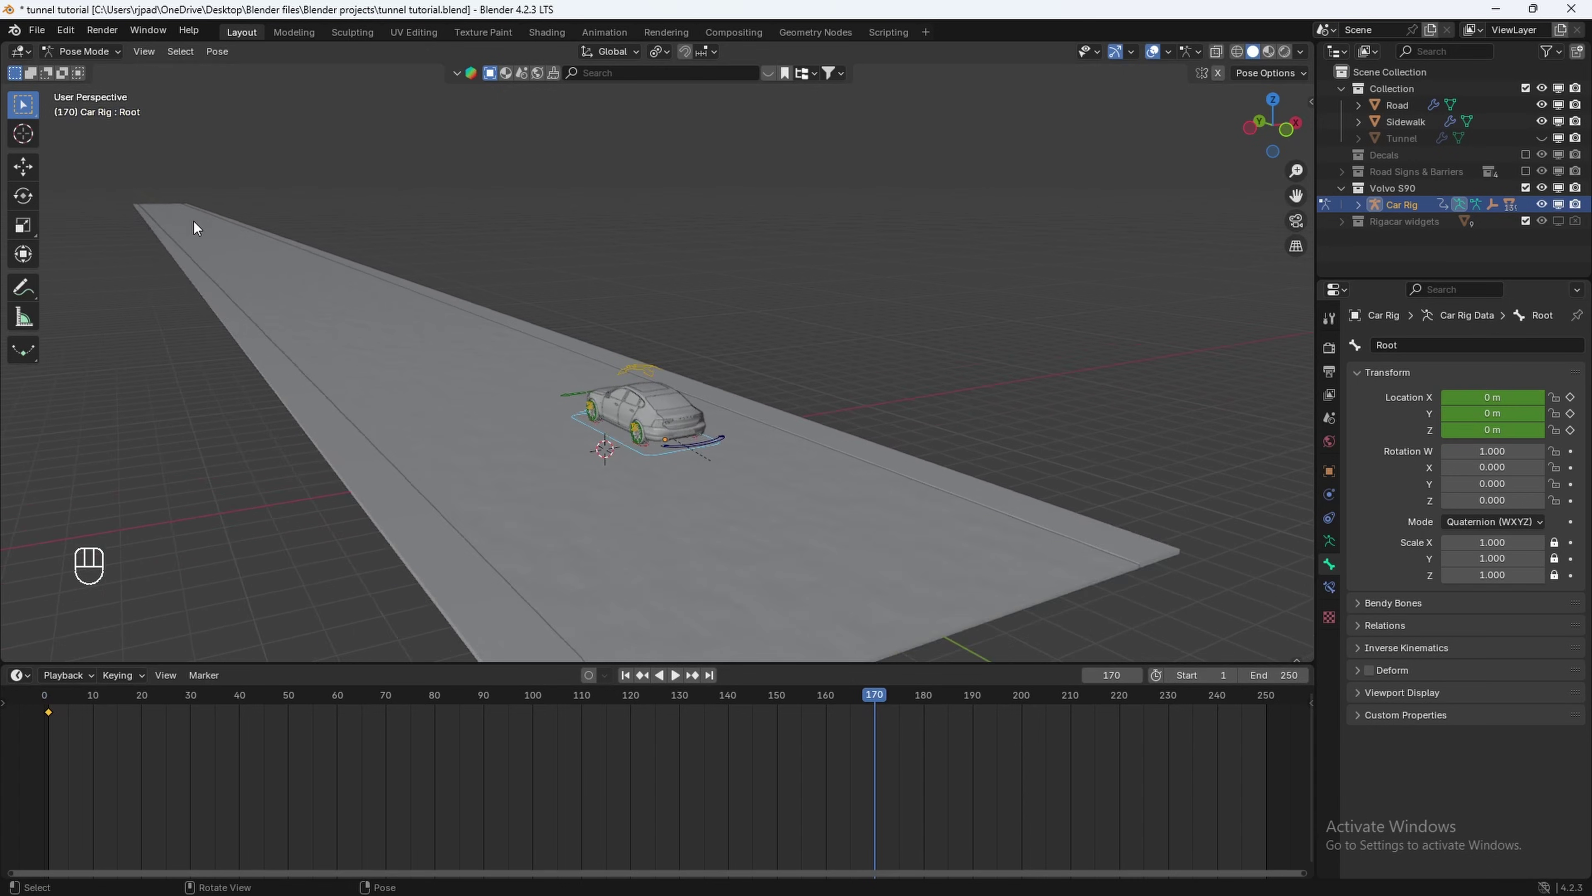
left_click(1496, 413)
type("-250")
key("Return")
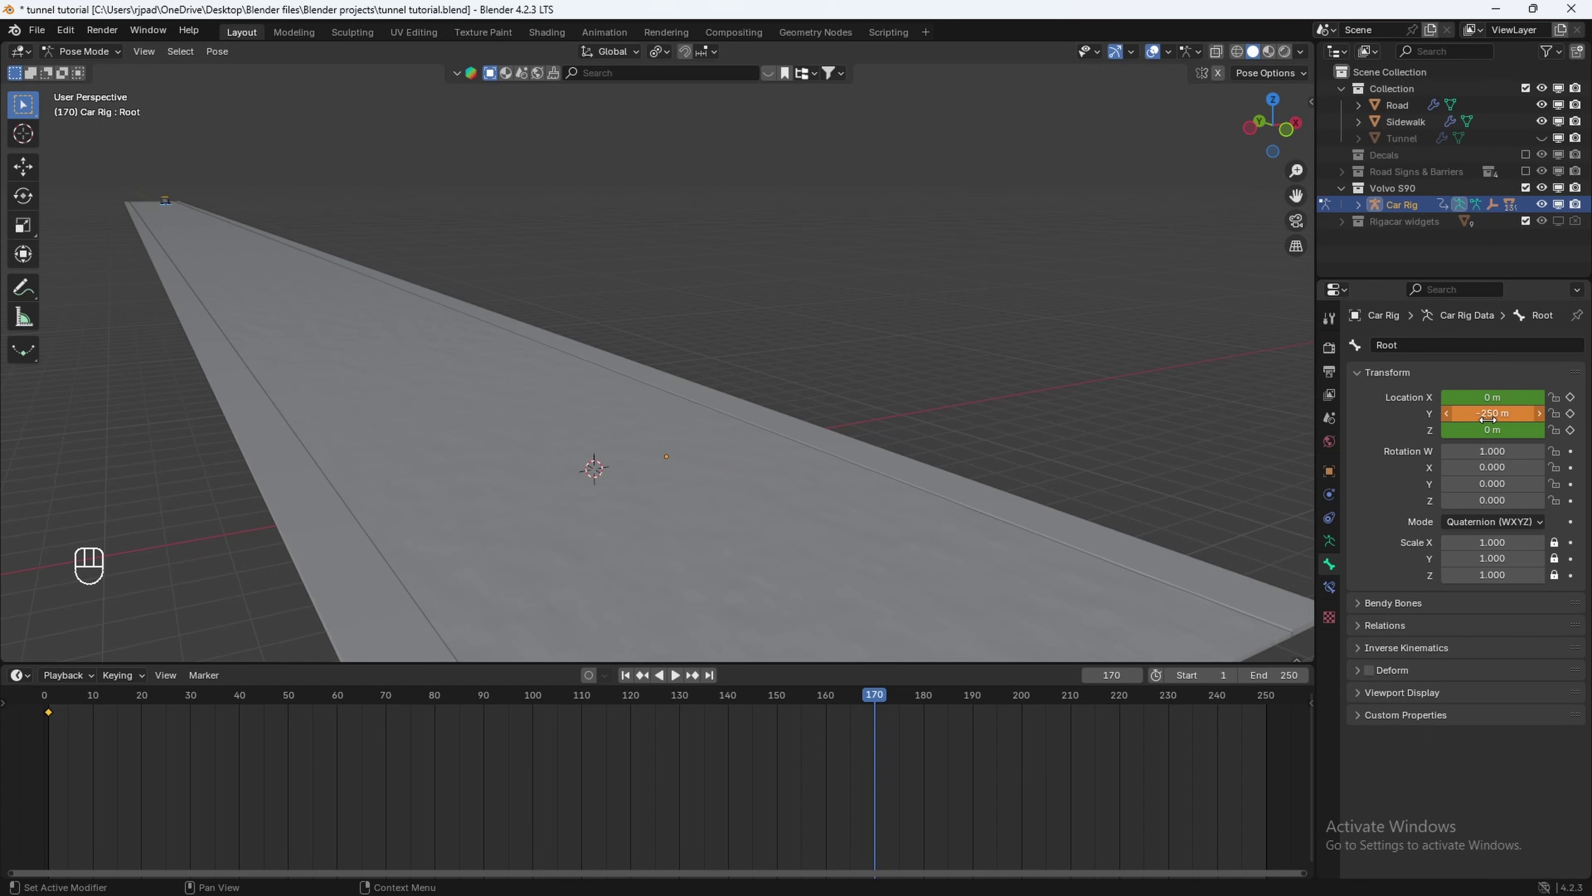
key("i")
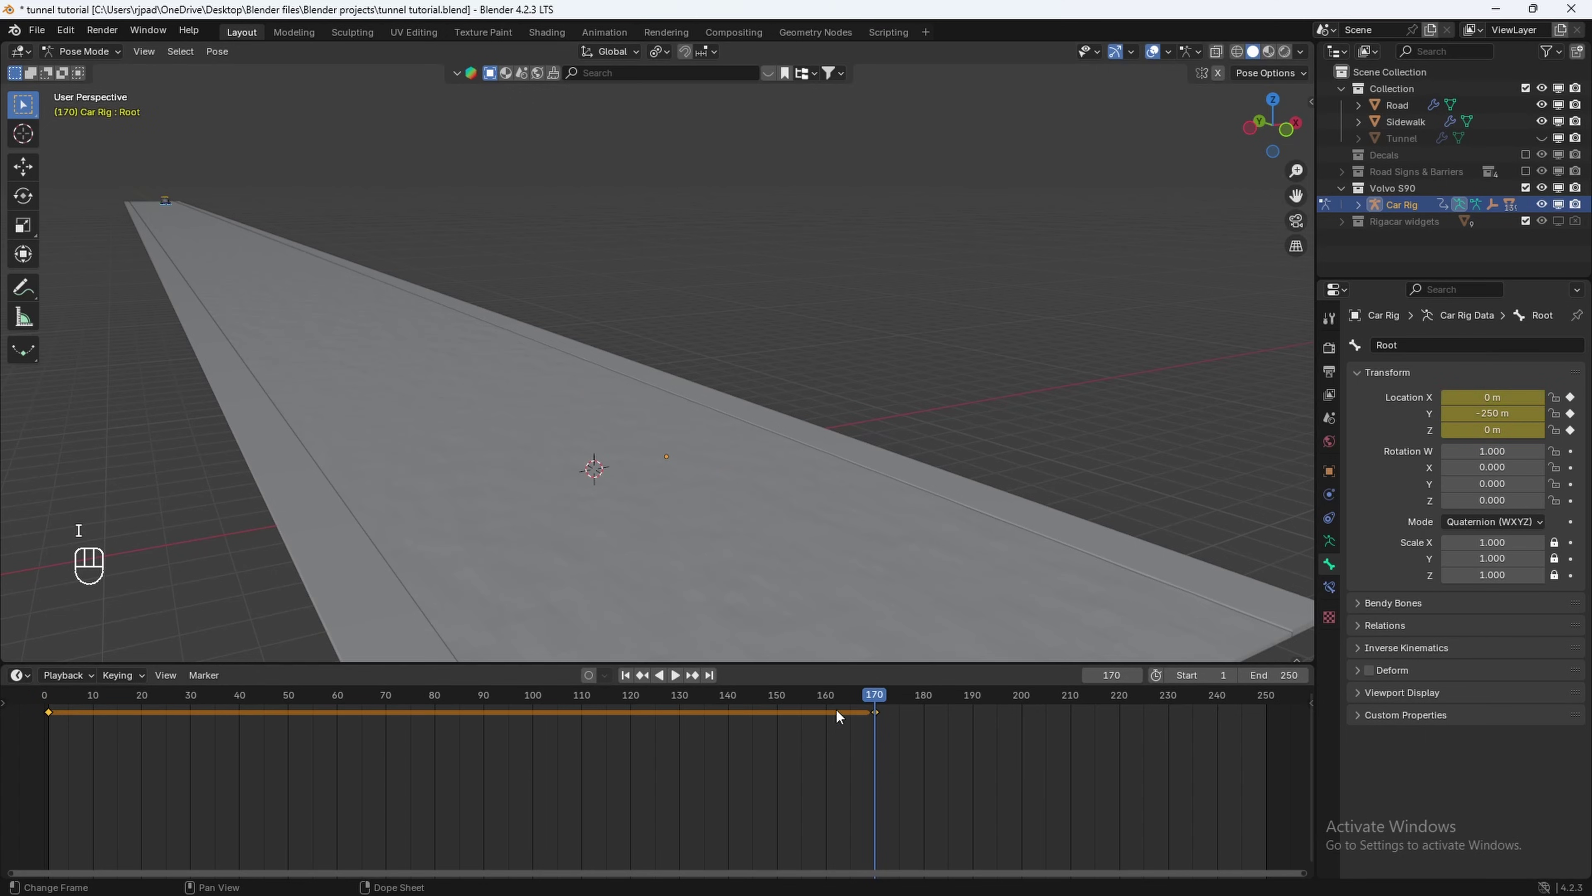
Scrub the animation back to frame 130 and set the scene's end frame to 130.
left_click_drag(854, 692, 679, 700)
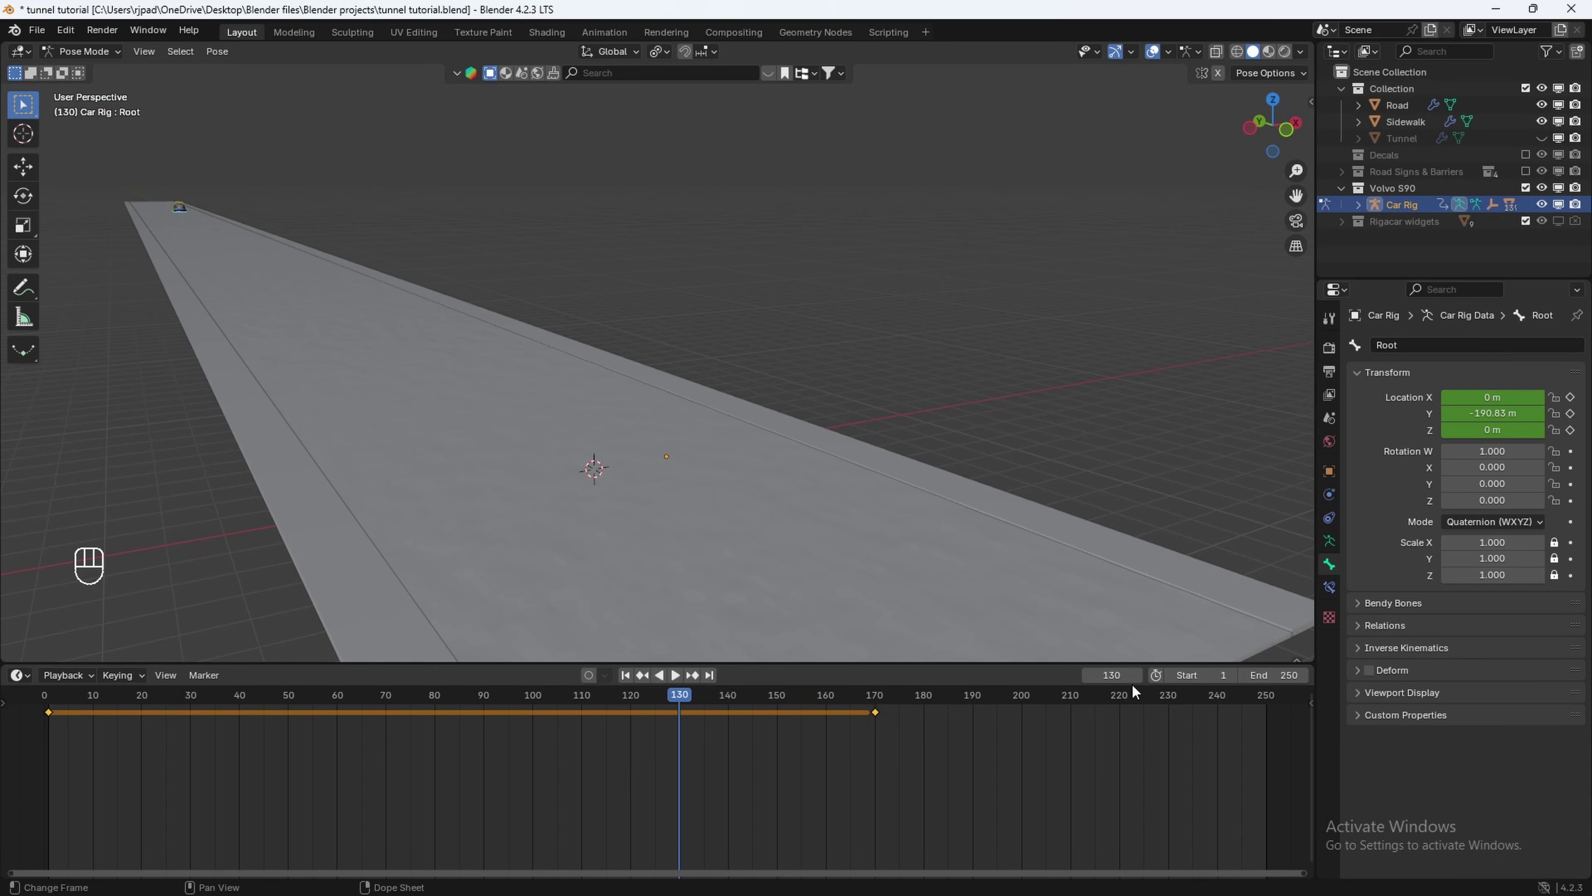
left_click(1274, 675)
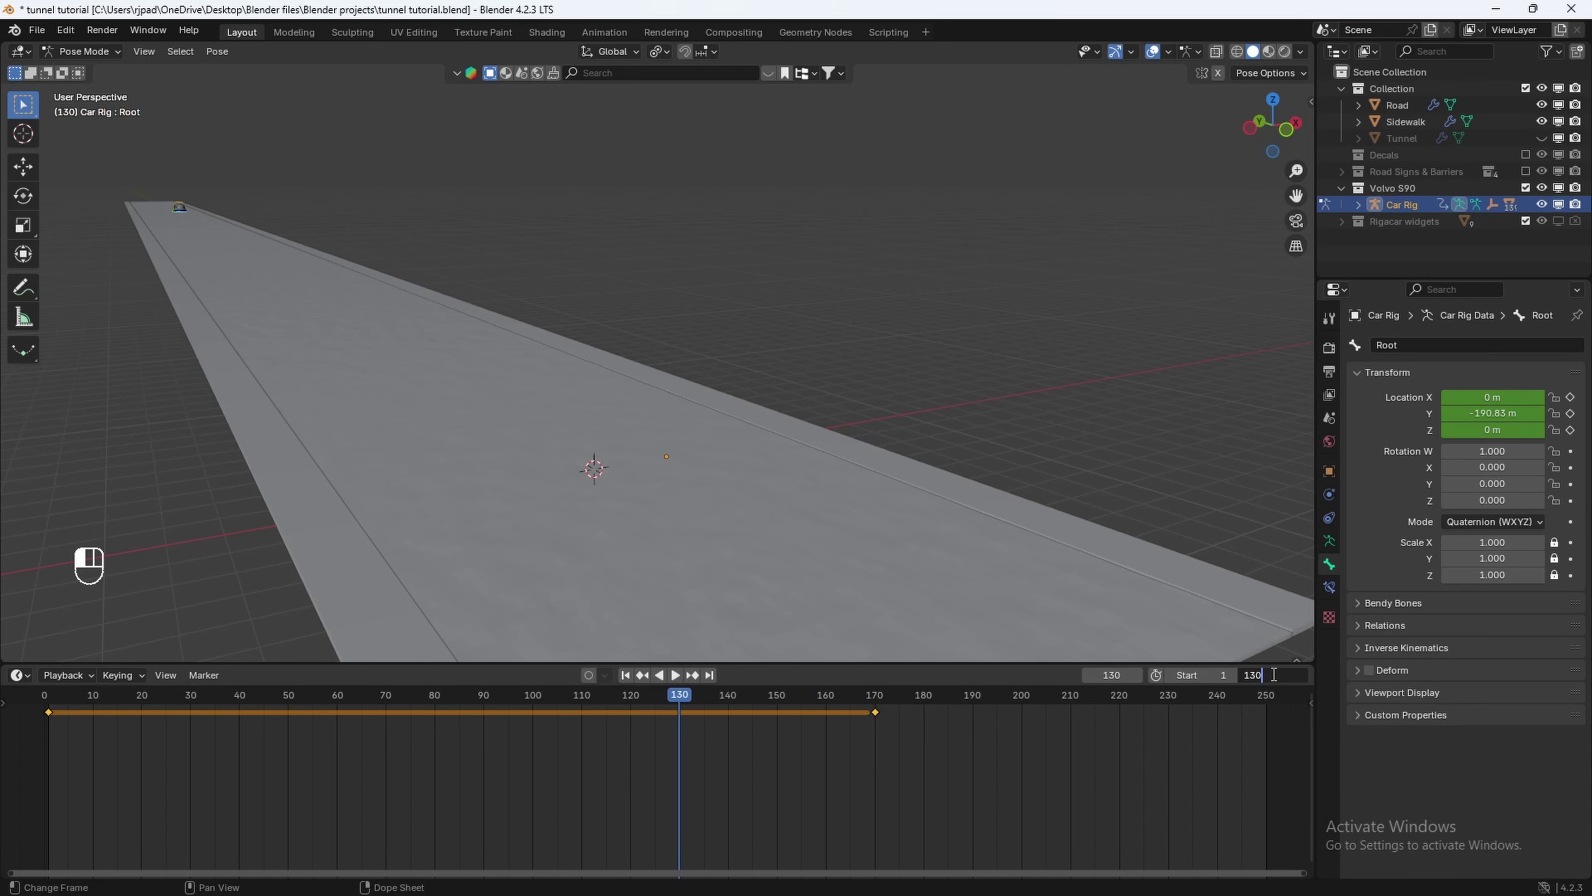
type("130")
key("Return")
Play back the car's drive along the road, return to frame 1 and inspect the car up close.
middle_click_drag(562, 760, 849, 786)
key("space")
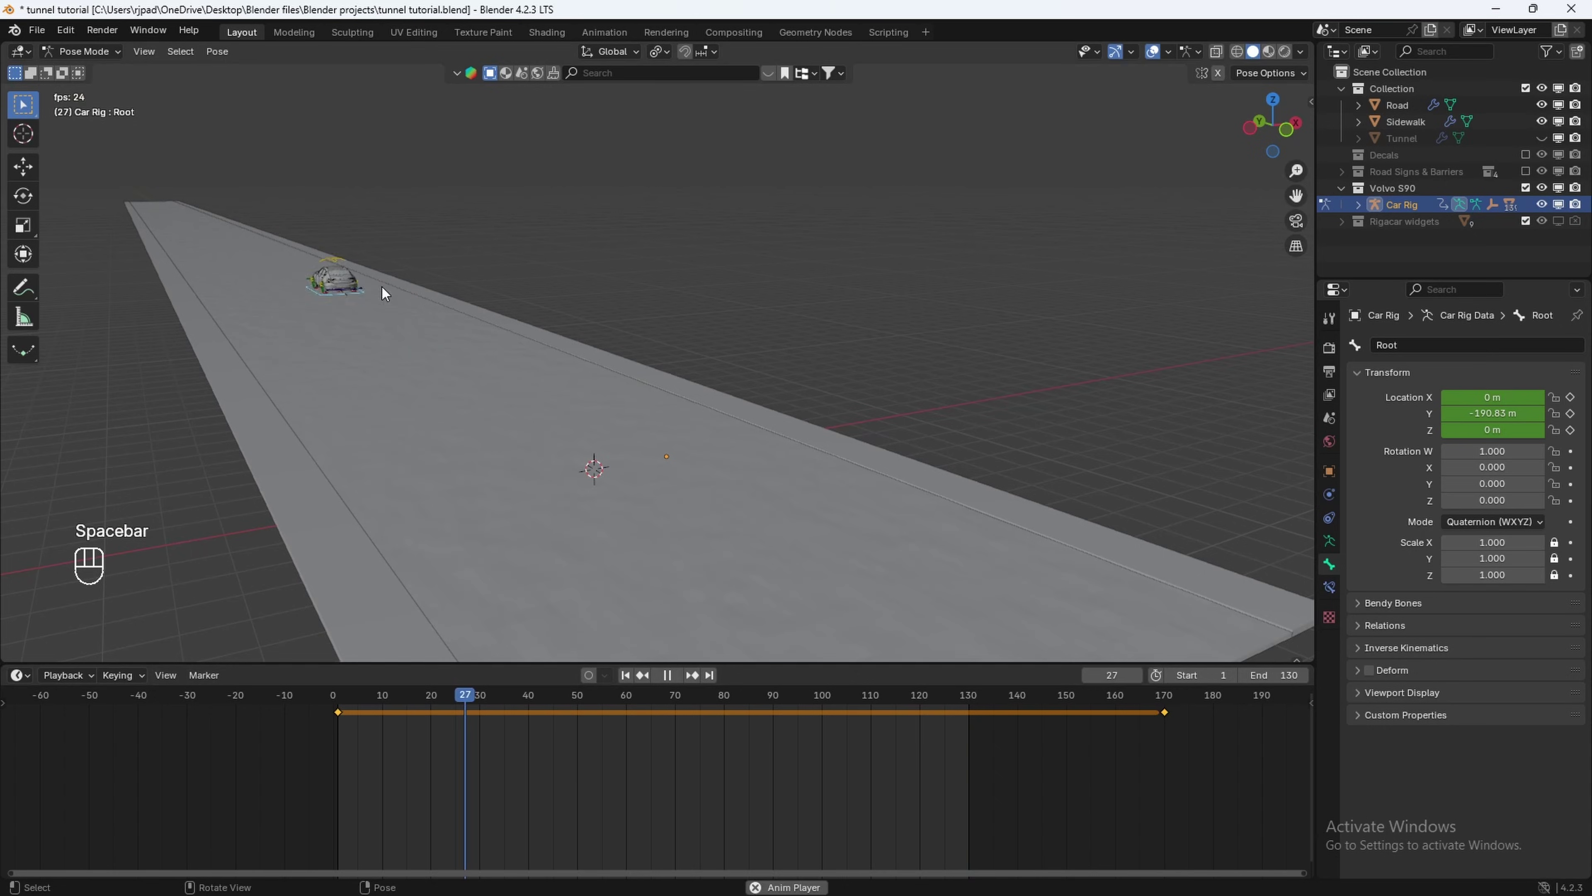
left_click_drag(671, 695, 337, 709)
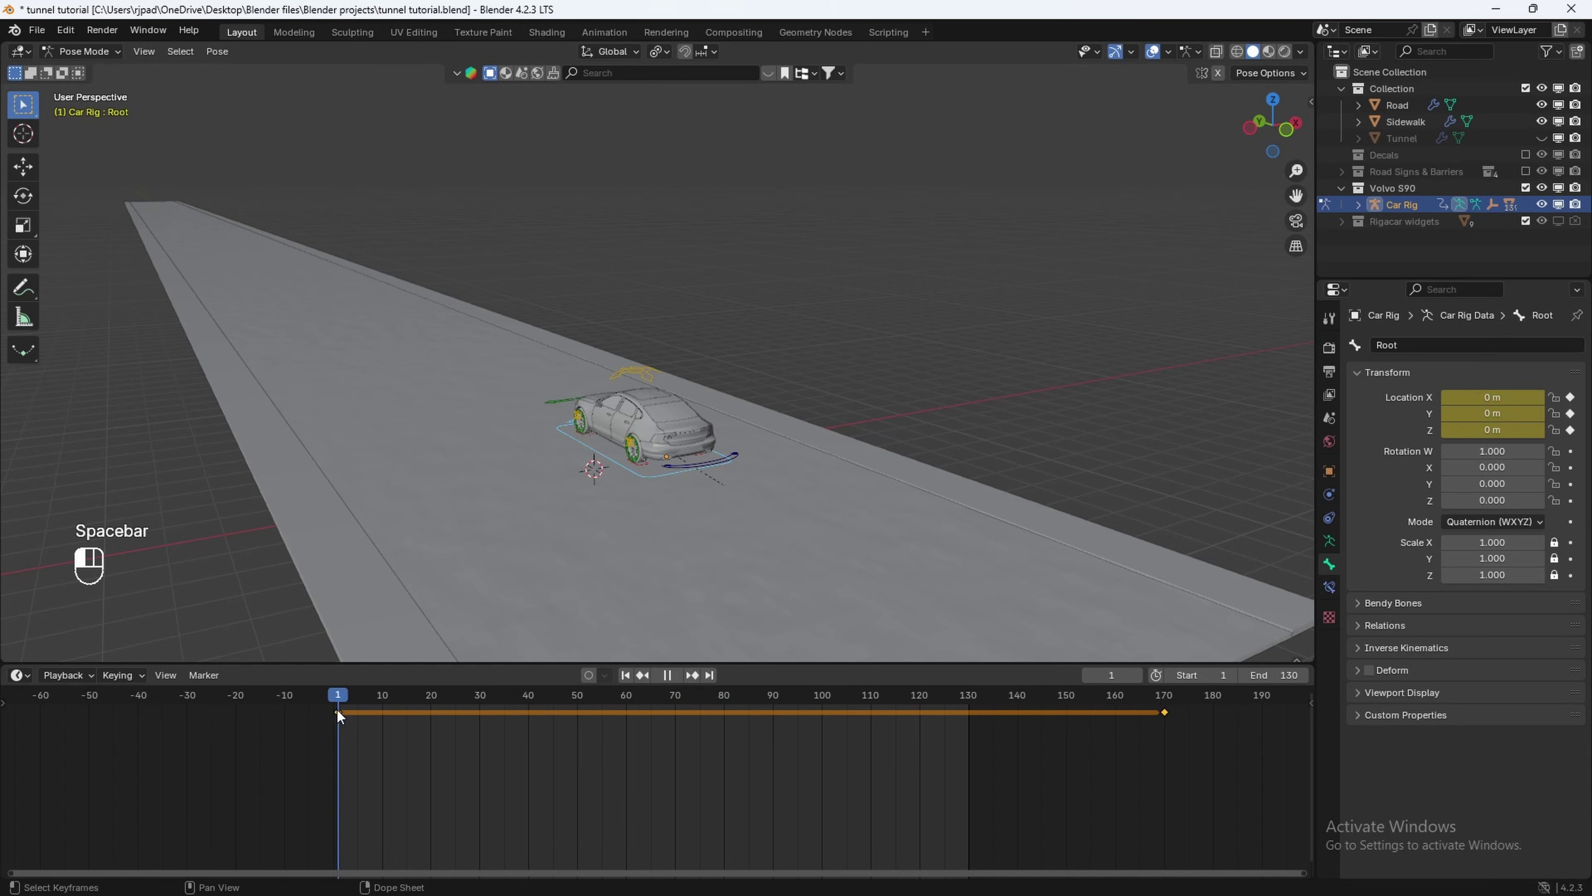
key("space")
middle_click_drag(585, 530, 859, 386)
scroll(784, 524, "up", 5)
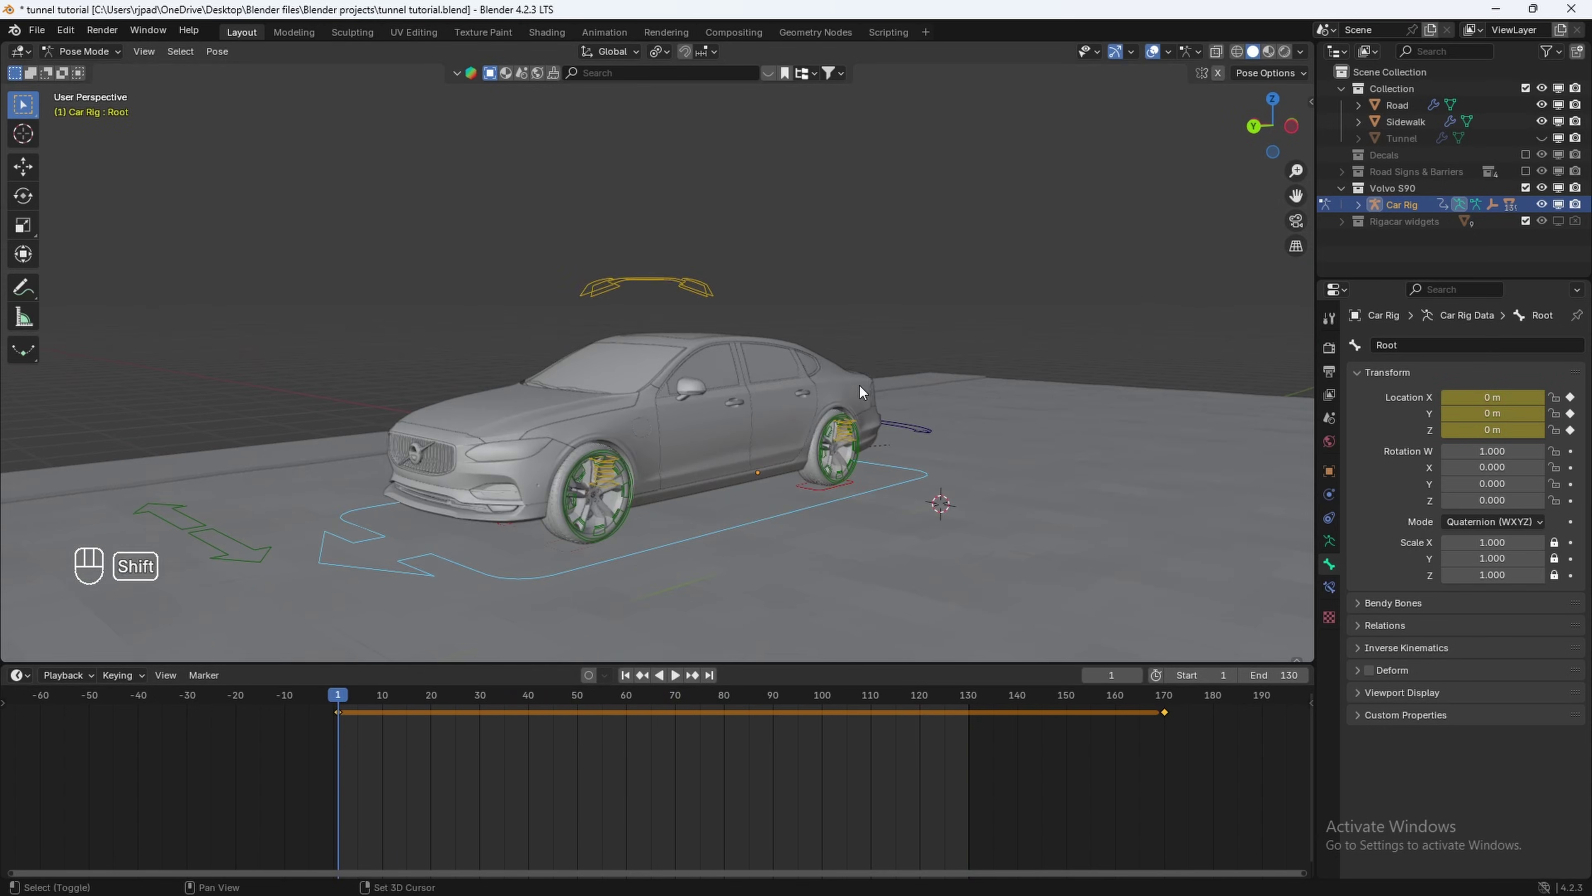
middle_click_drag(603, 641, 649, 578, "shift")
scroll(735, 526, "down", 4)
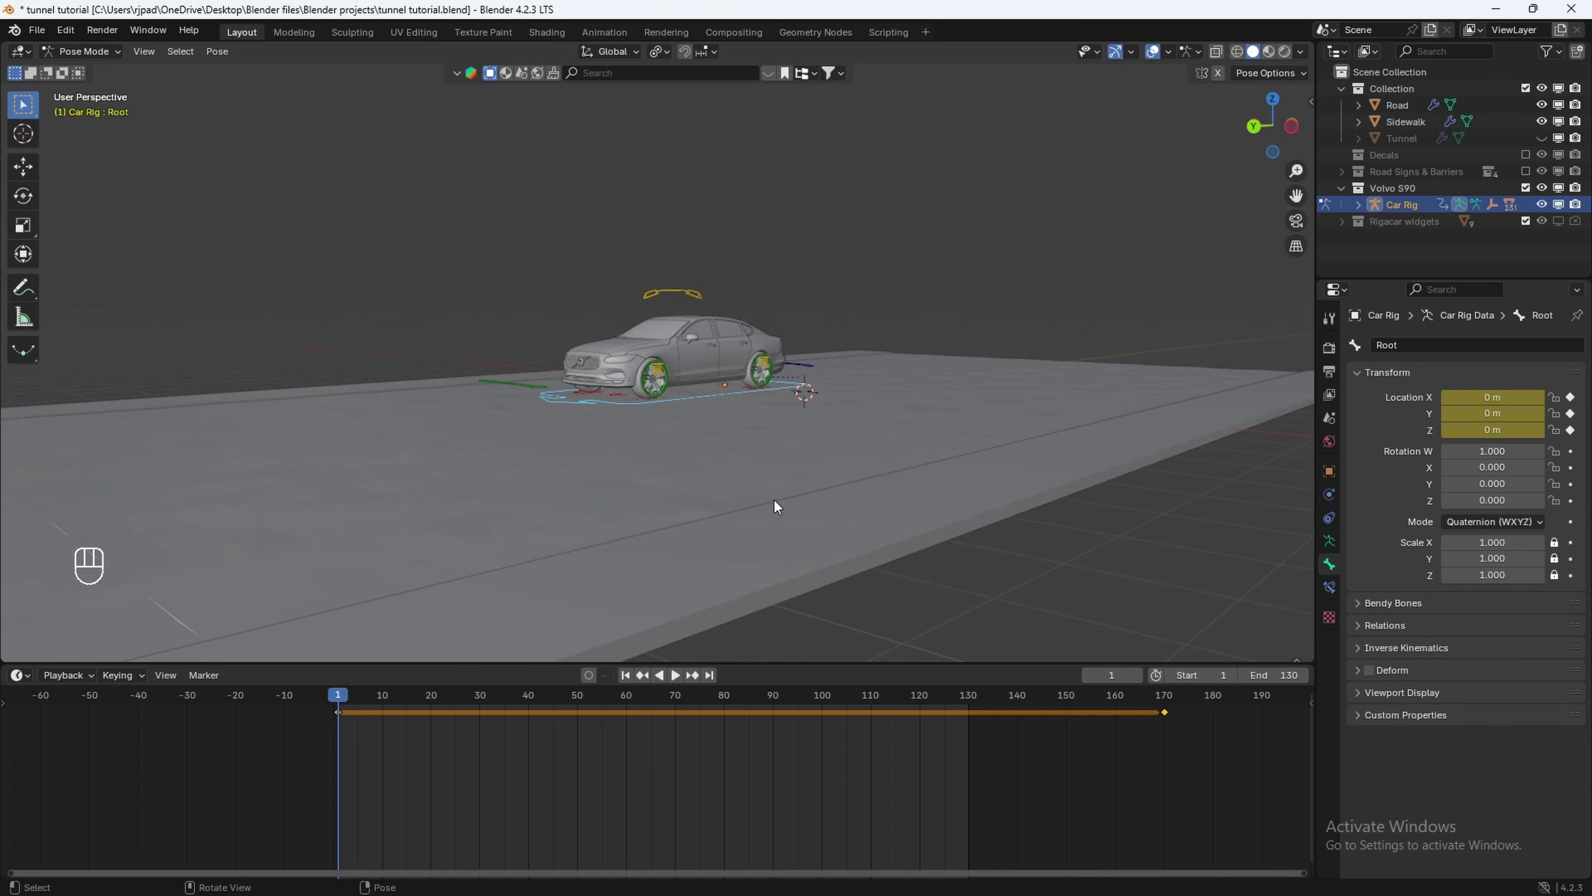
middle_click_drag(774, 500, 688, 479)
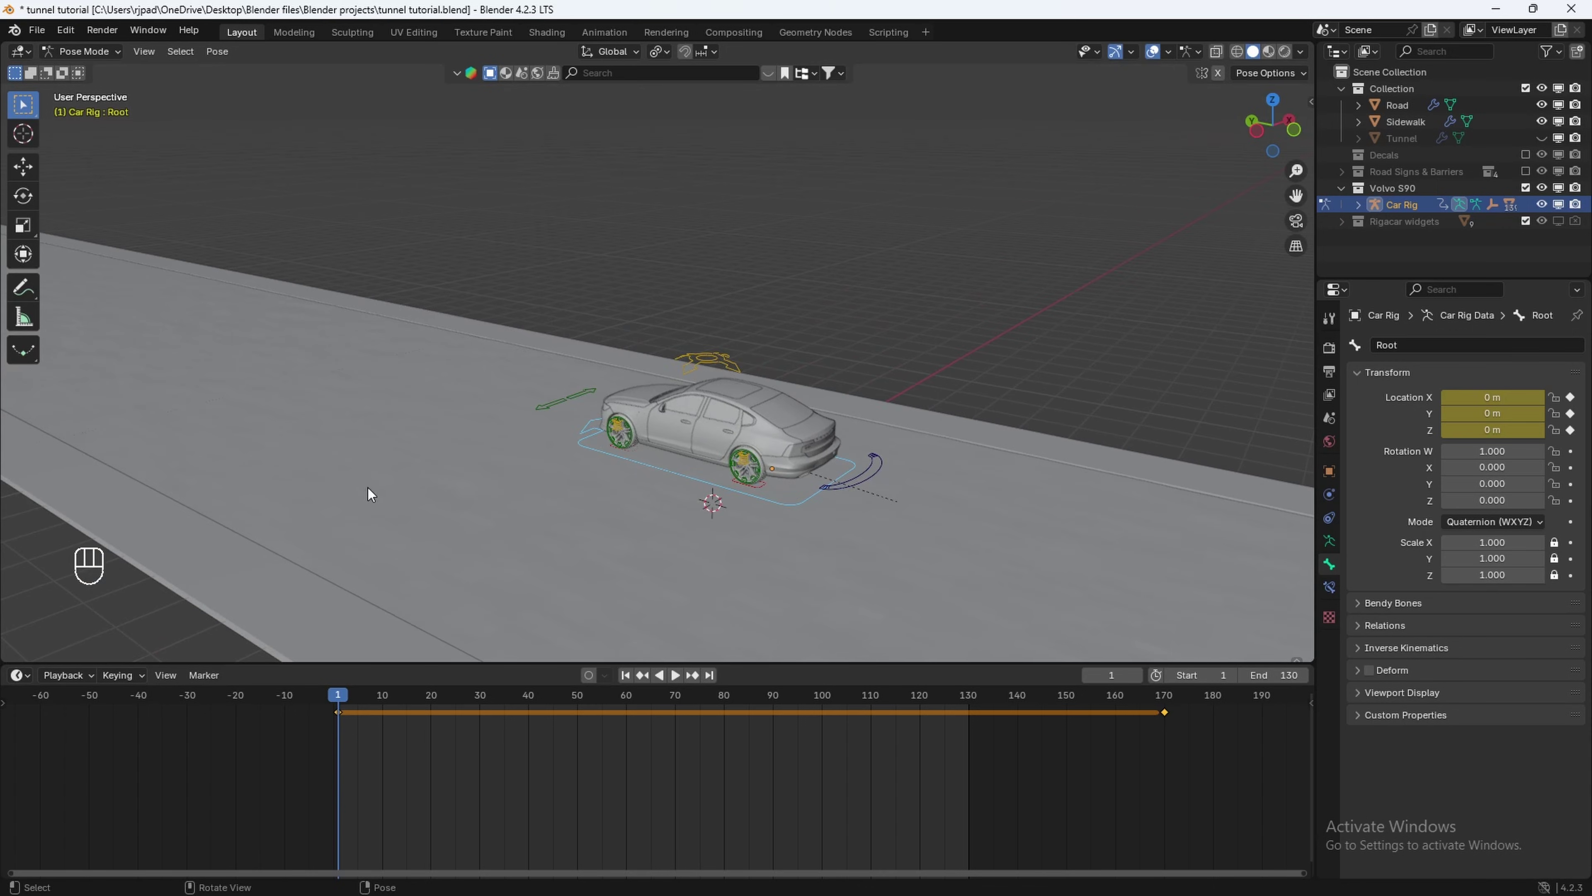
Return to Object Mode and add a camera to the main Collection.
left_click(88, 51)
left_click(94, 70)
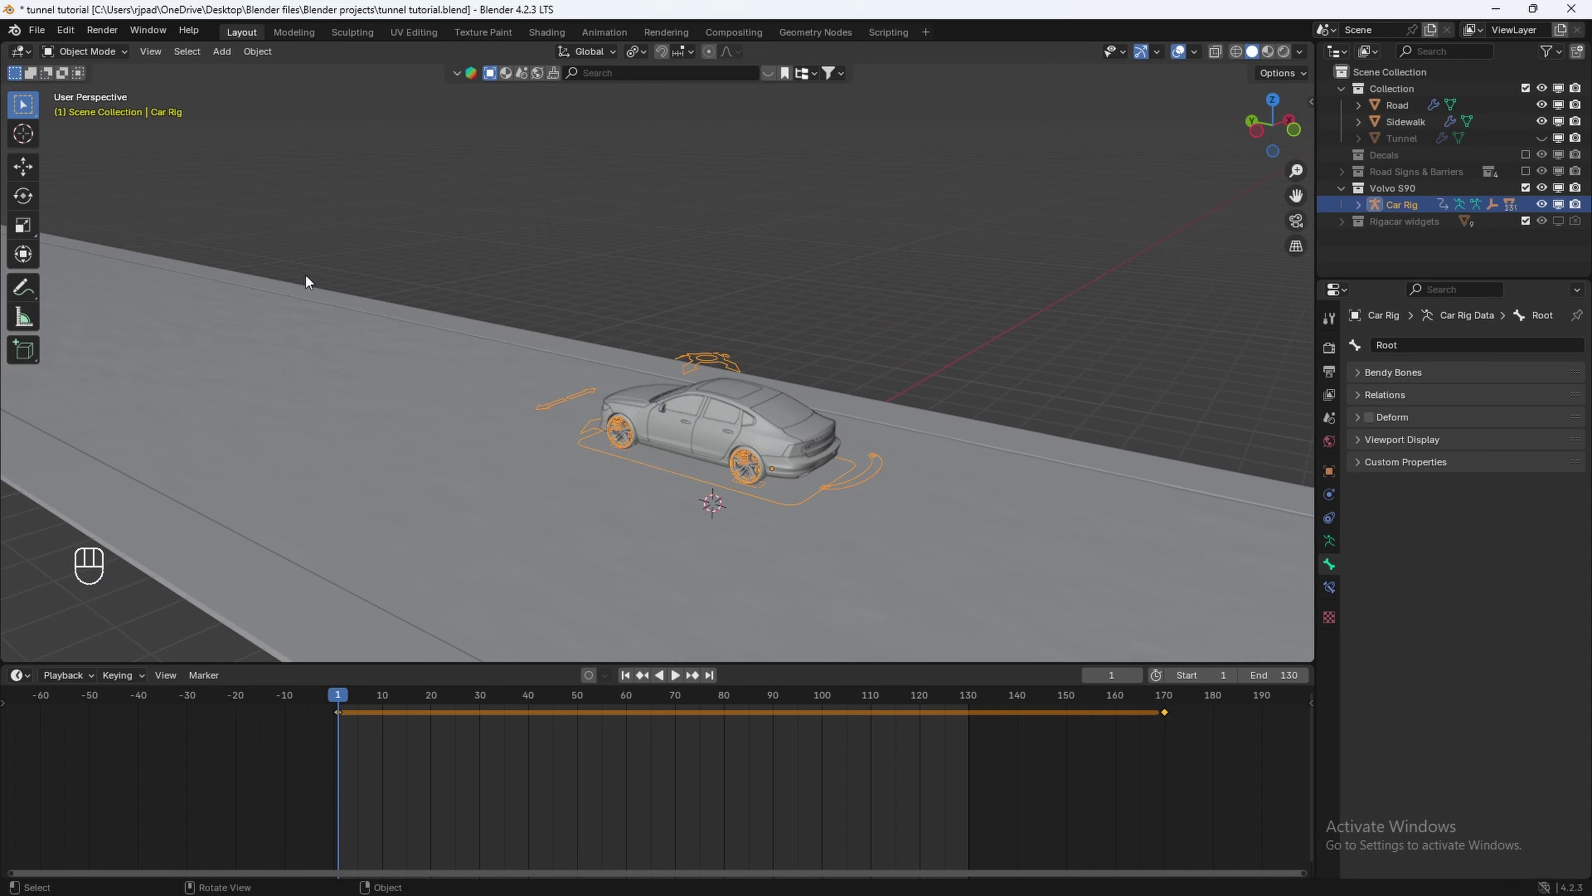
middle_click_drag(306, 281, 692, 286)
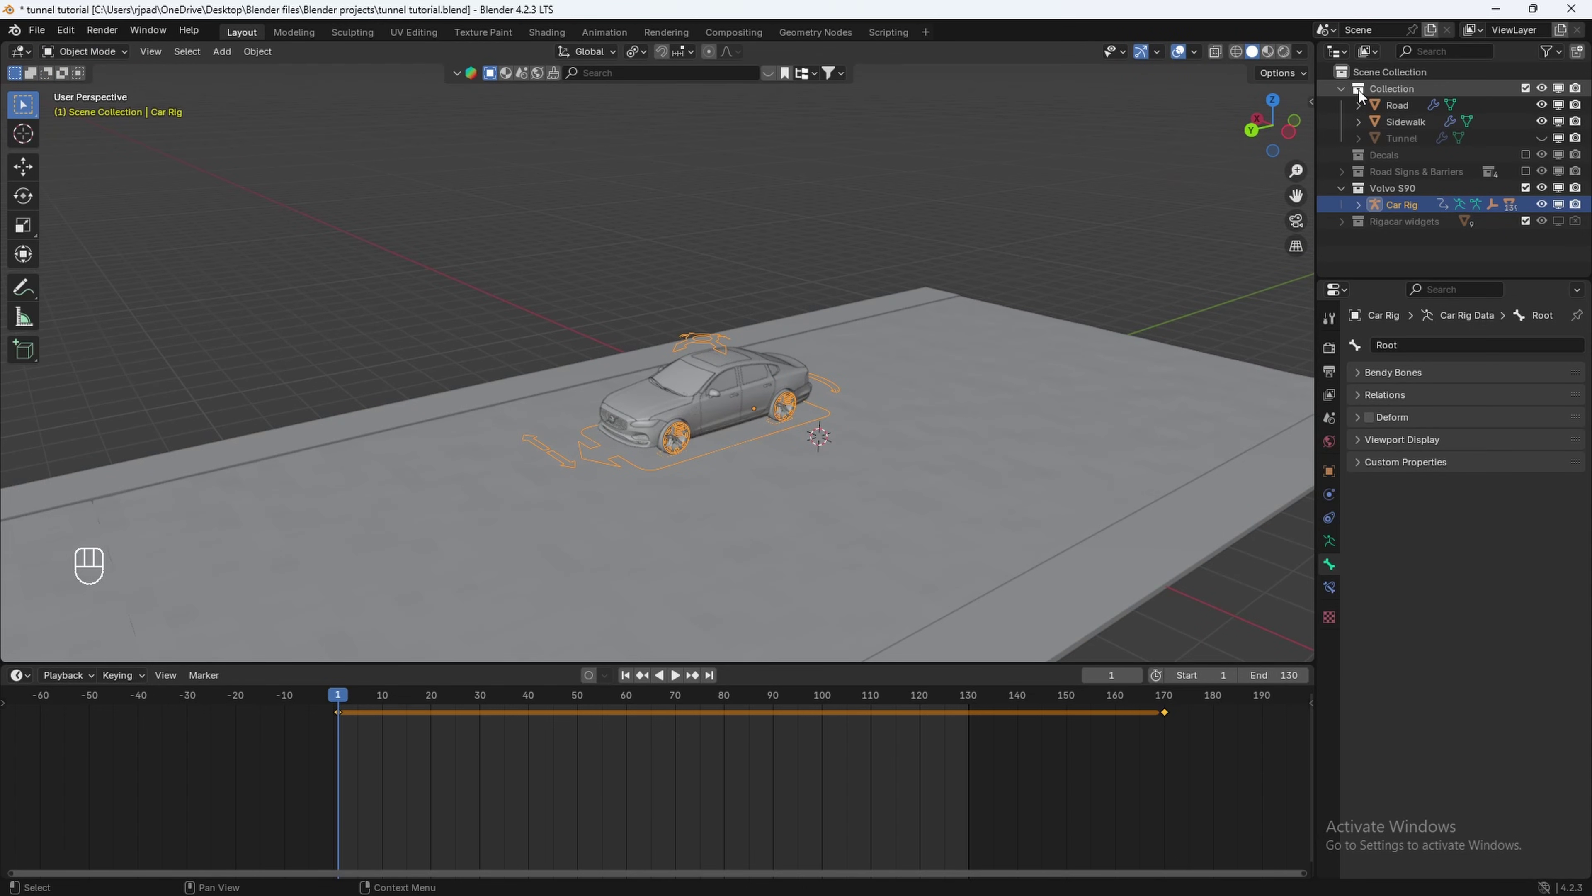
left_click(1391, 89)
middle_click_drag(752, 389, 709, 433)
key("shift+a")
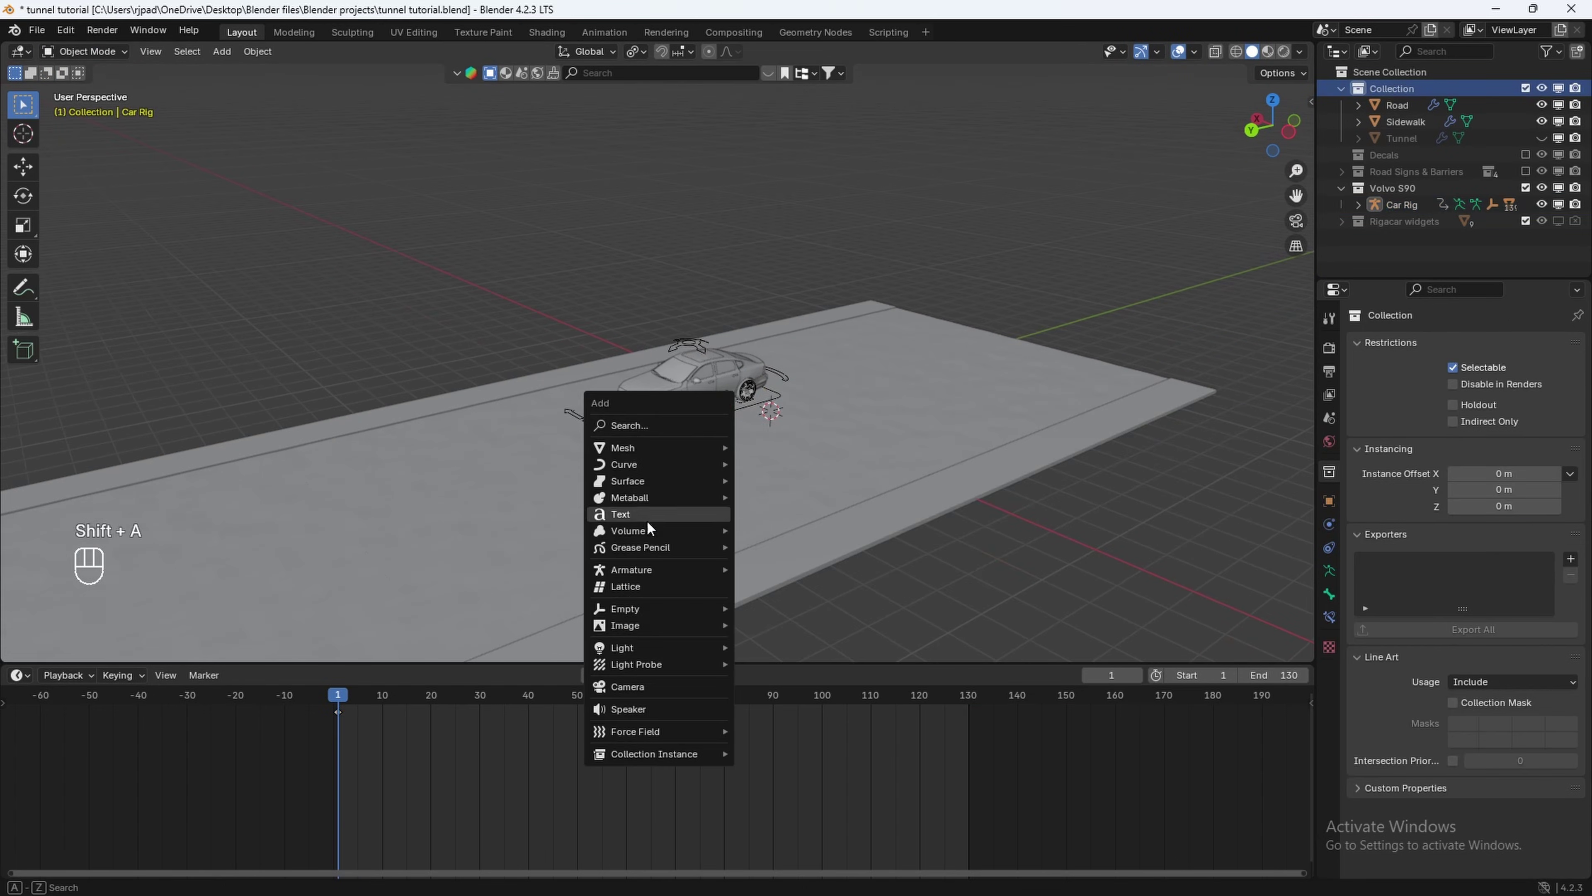
left_click(641, 688)
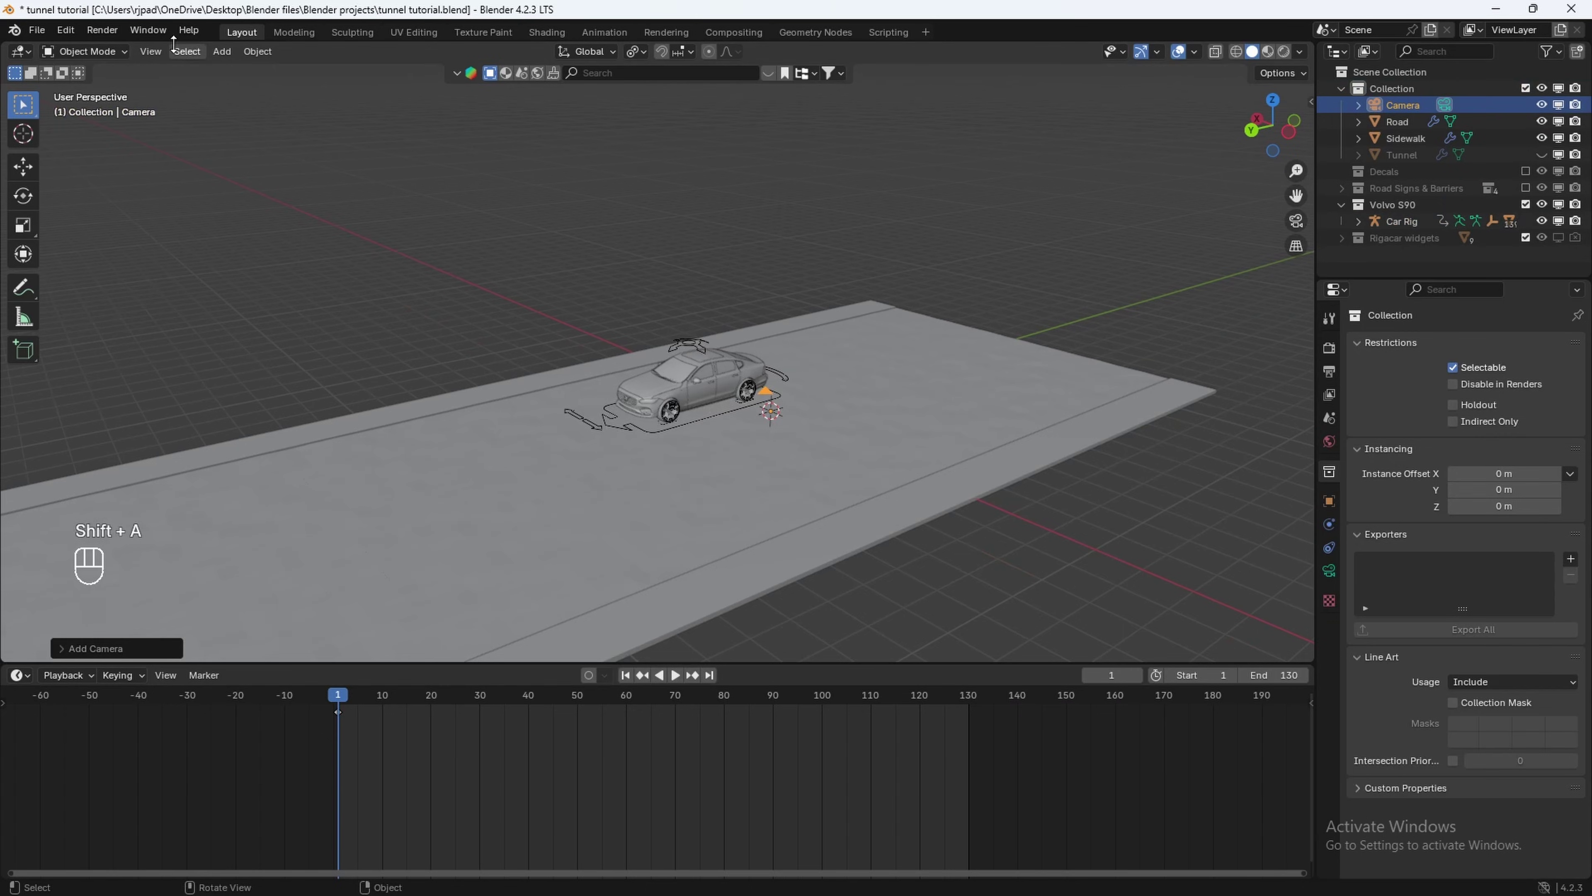
Set the new camera as the scene's active camera and look through it.
left_click(152, 52)
mouse_move(217, 250)
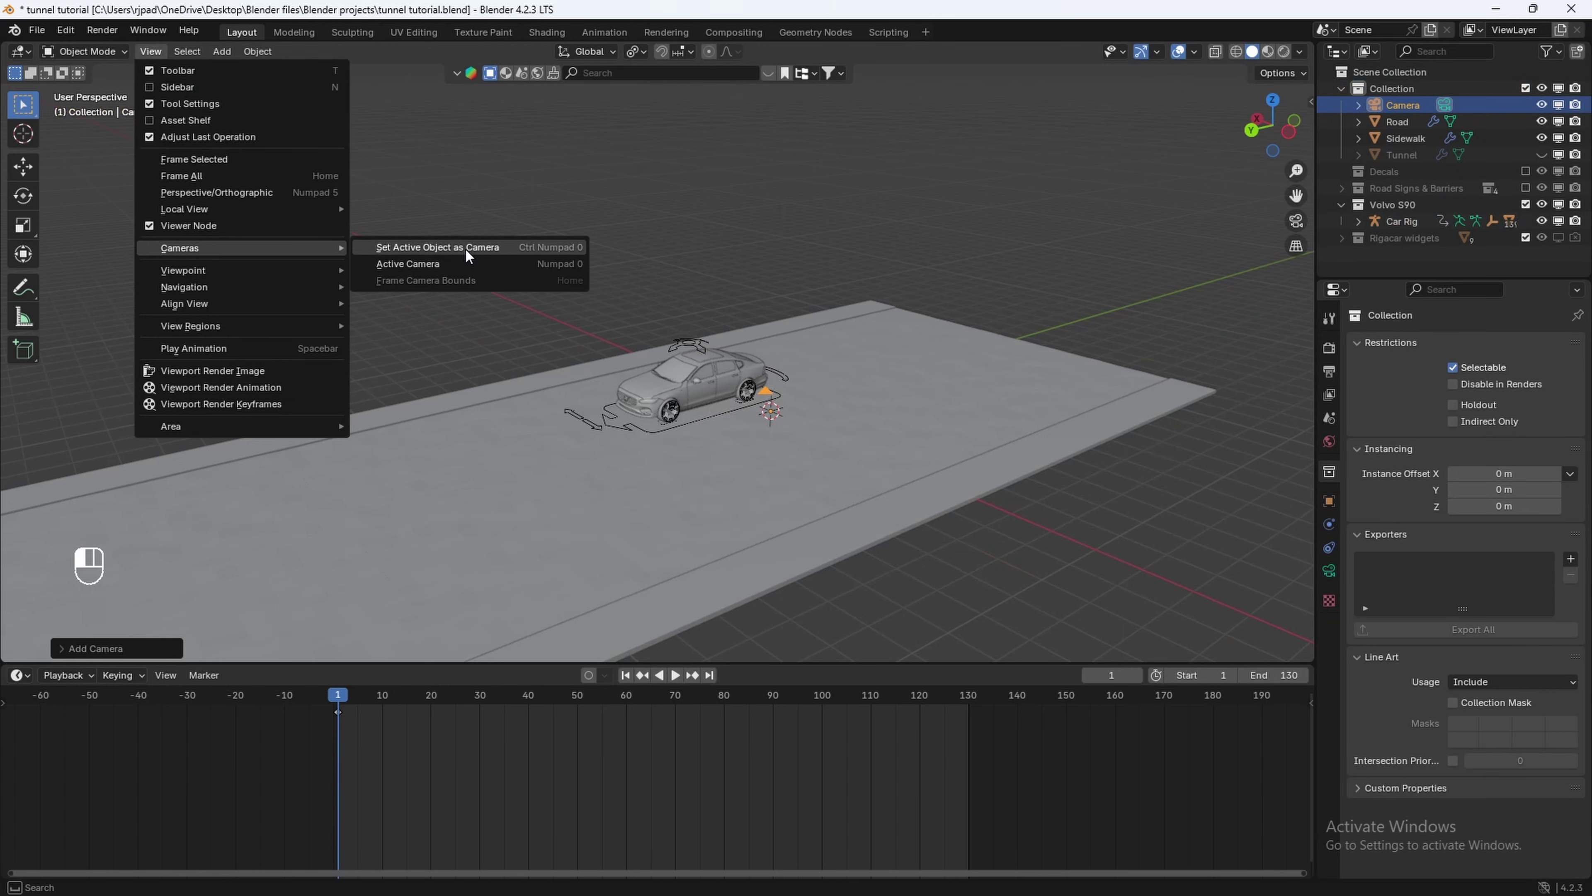
left_click(460, 255)
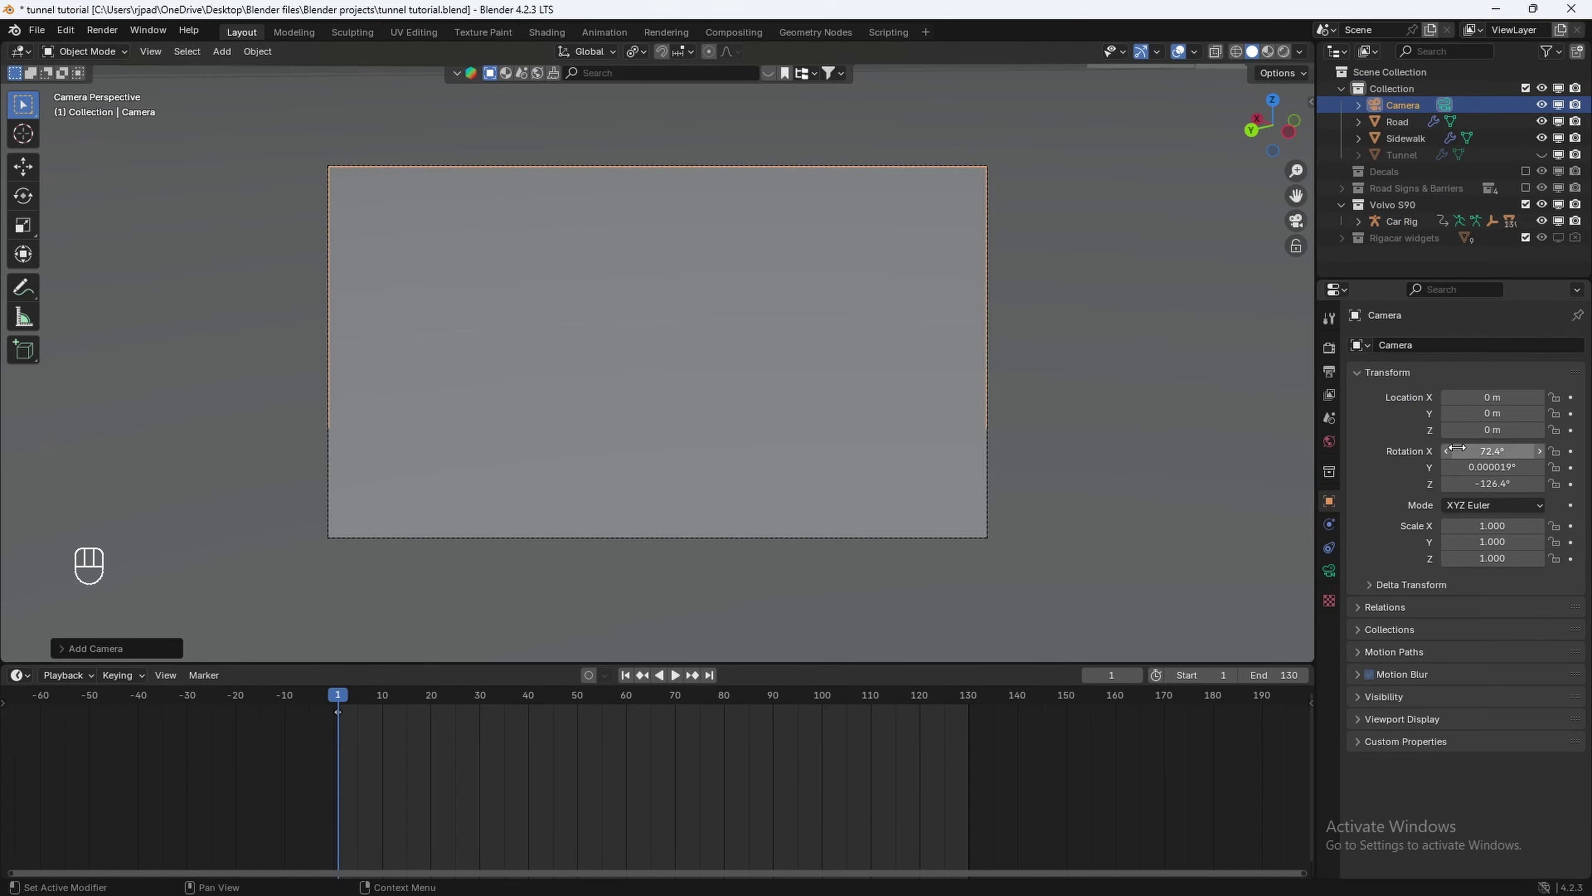
Raise the camera and use walk navigation to frame the car from a low front three-quarter angle, at about X -1.63, Y 9.85, Z 1.05 m.
left_click_drag(1492, 429, 1536, 429)
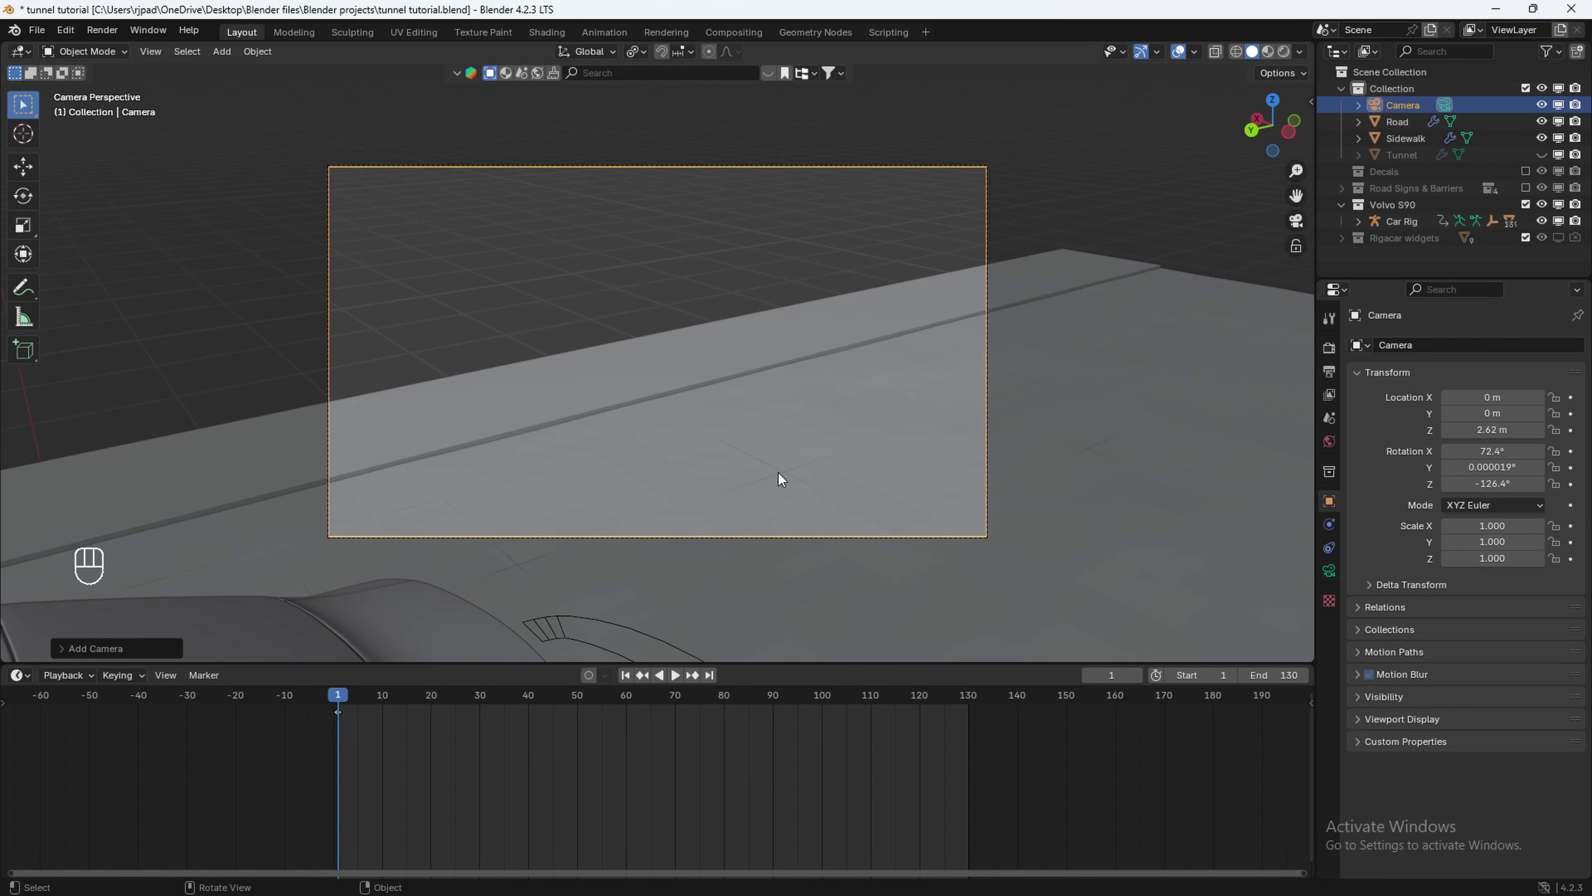
key("shift")
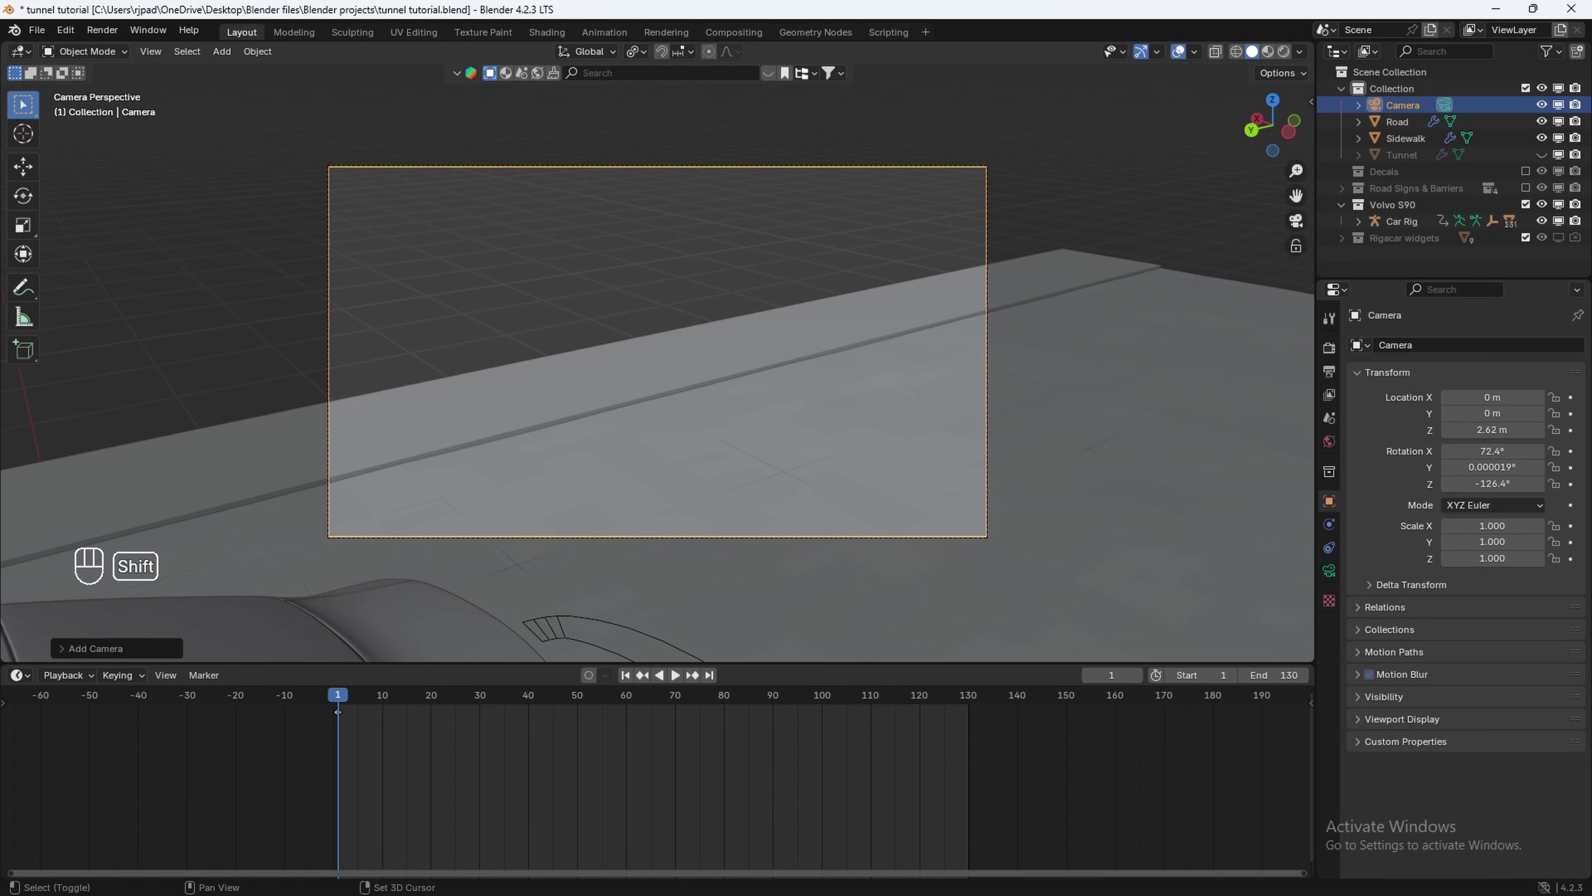
key("shift+grave")
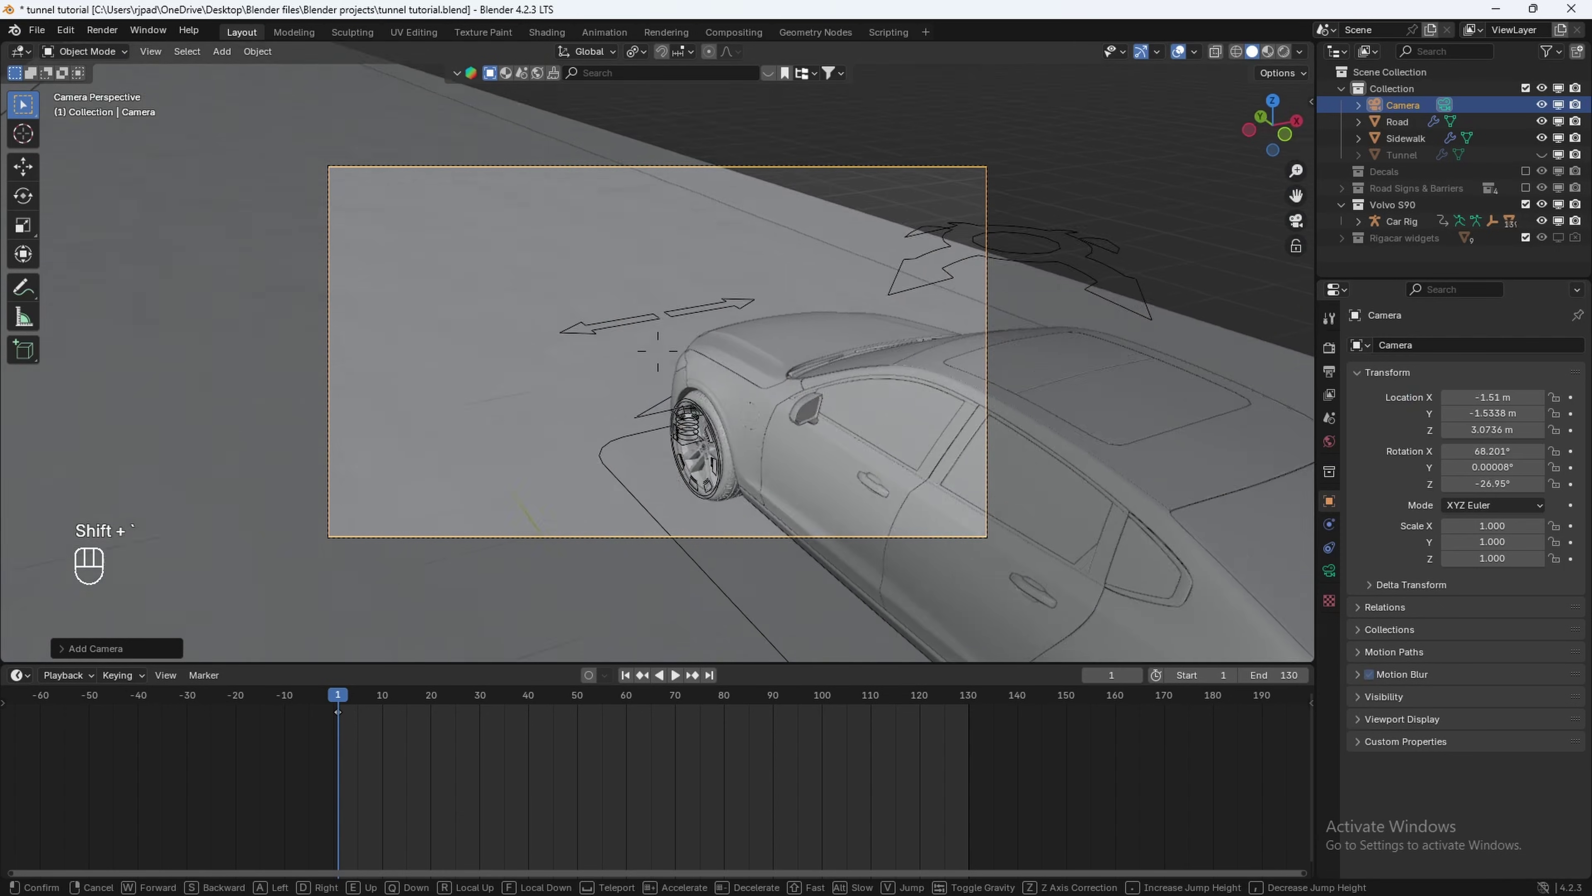
key("w")
key("a")
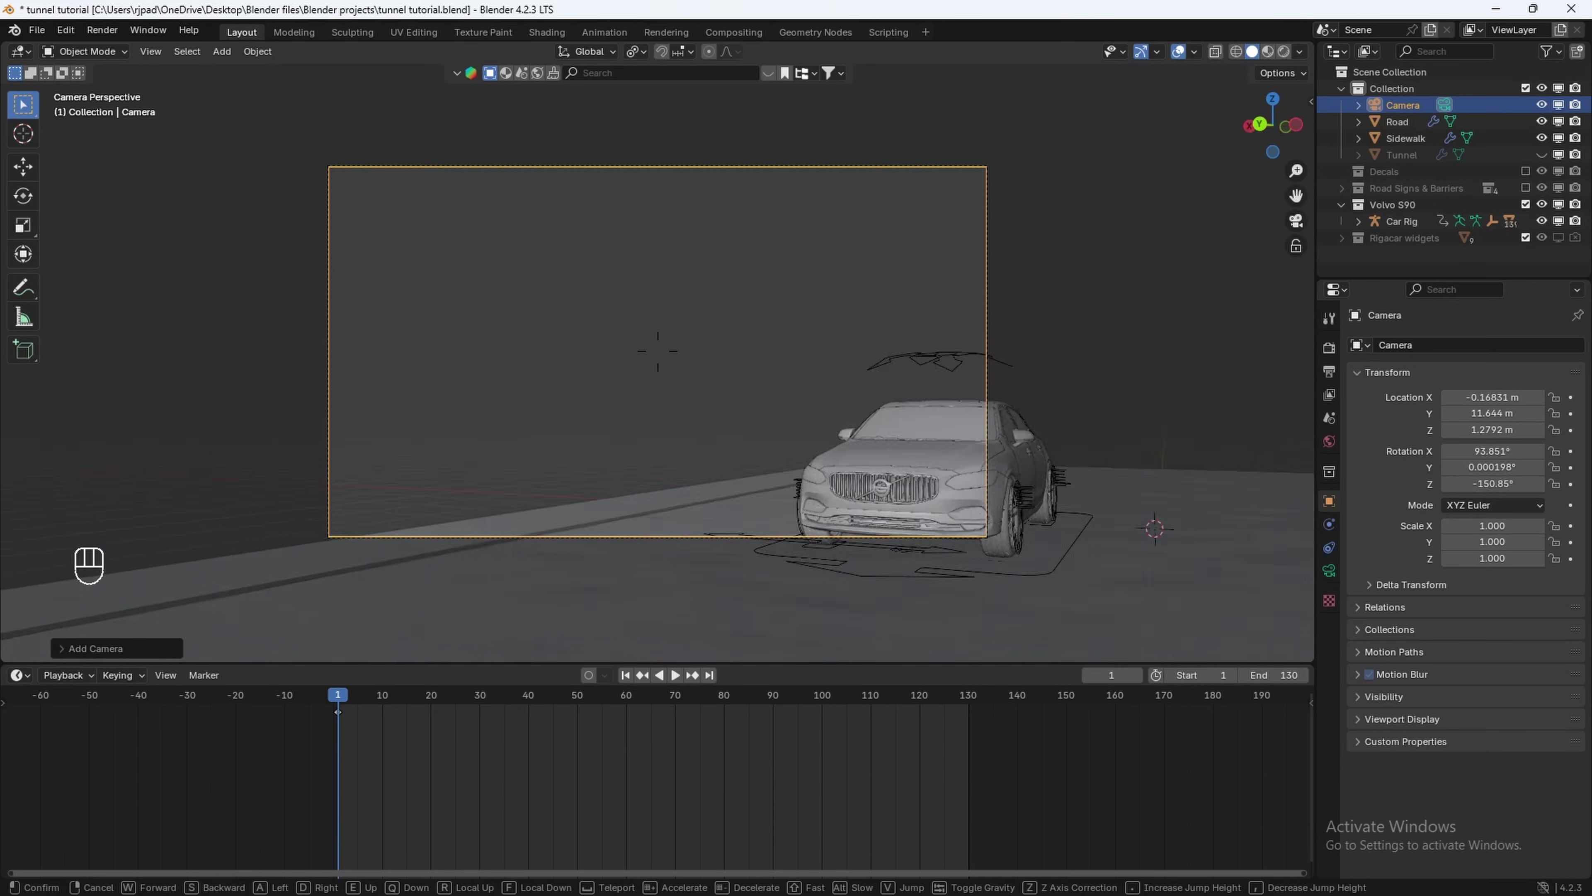
key("d")
key("a")
key("e")
key("q")
key("d")
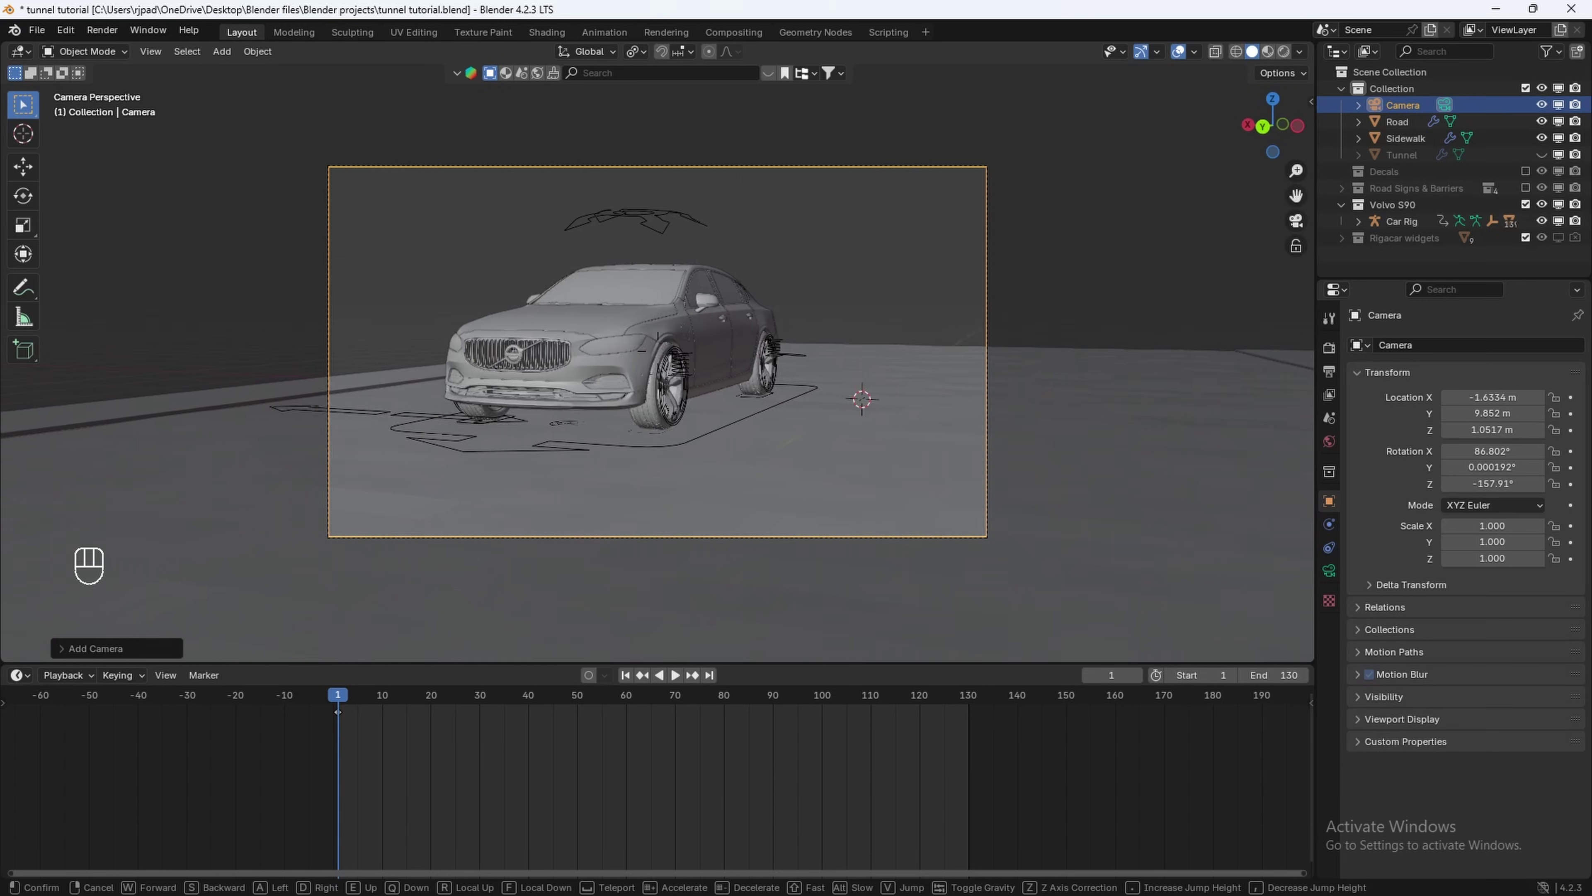
left_click(835, 516)
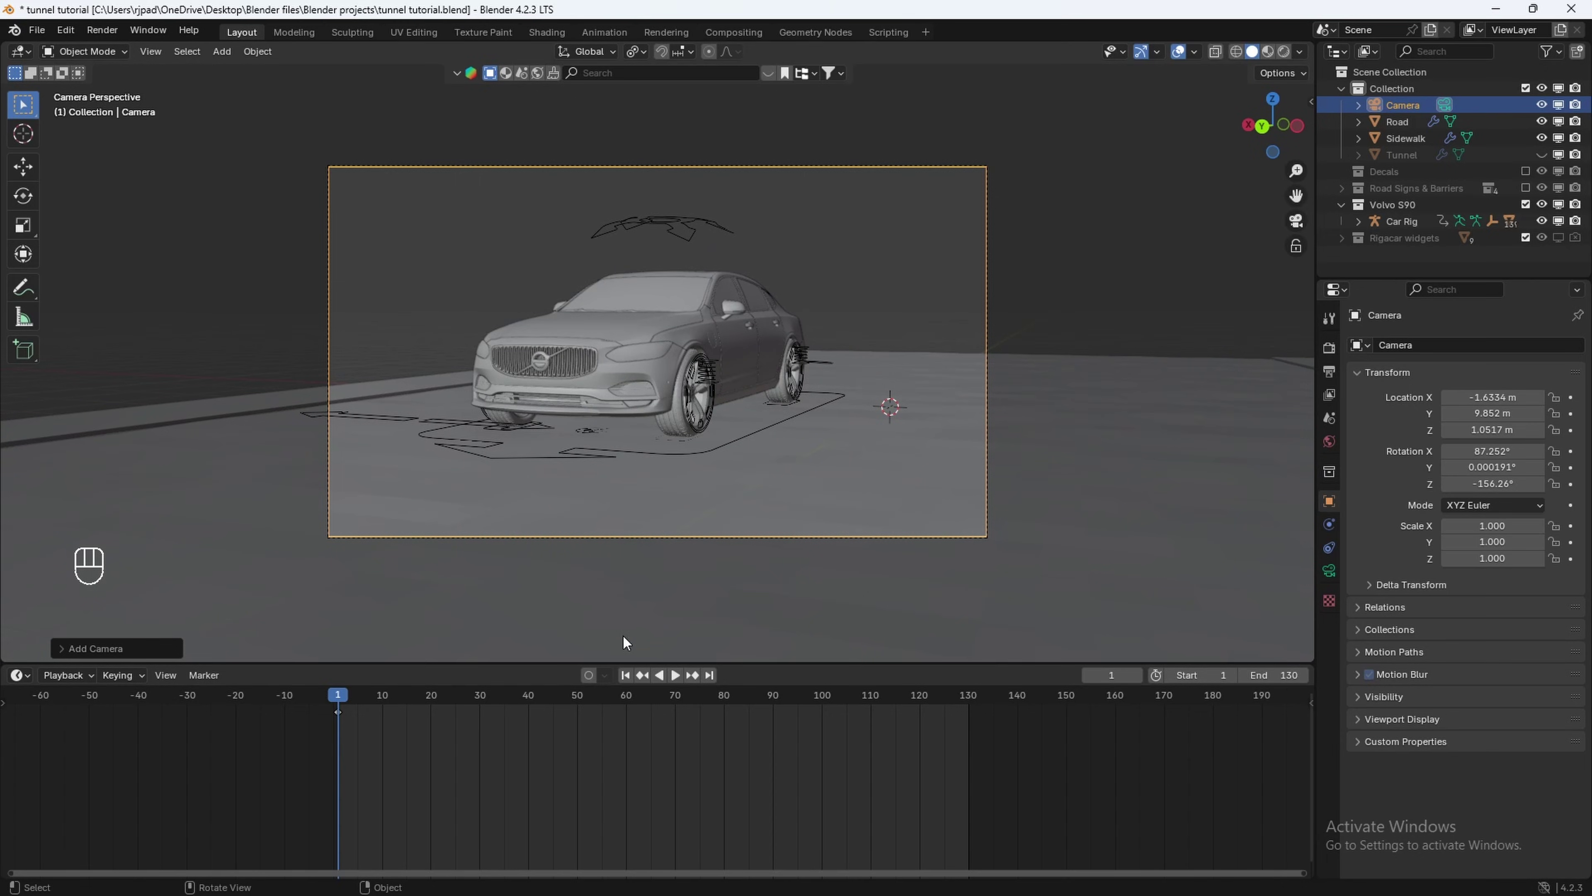
Insert keyframes for the camera's location and rotation at frame 1.
key("space")
key("space")
left_click(332, 700)
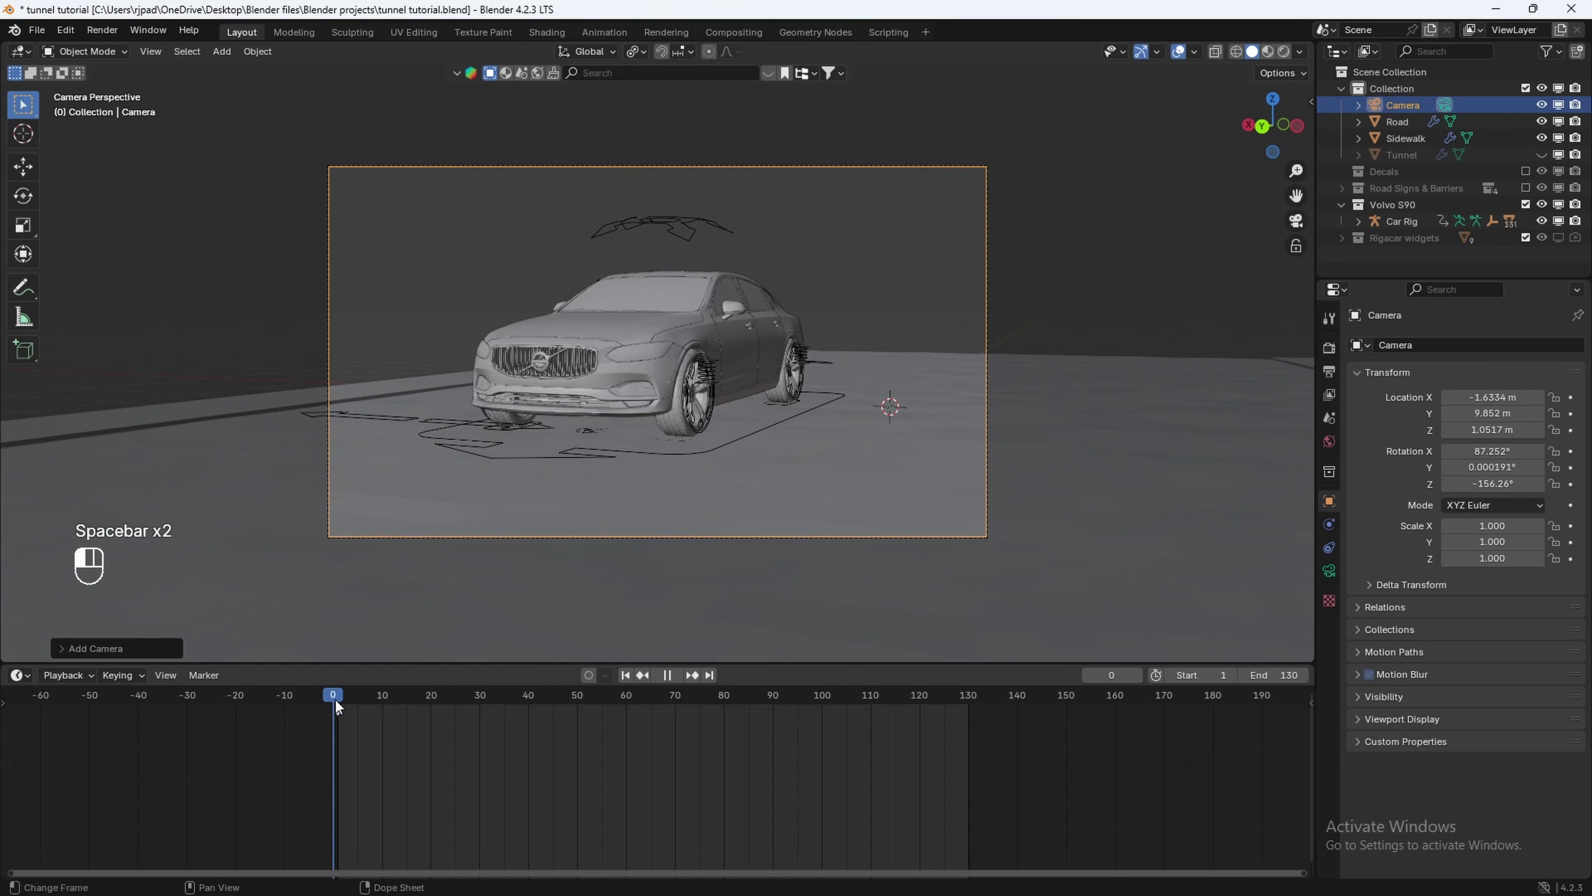
left_click_drag(336, 700, 338, 700)
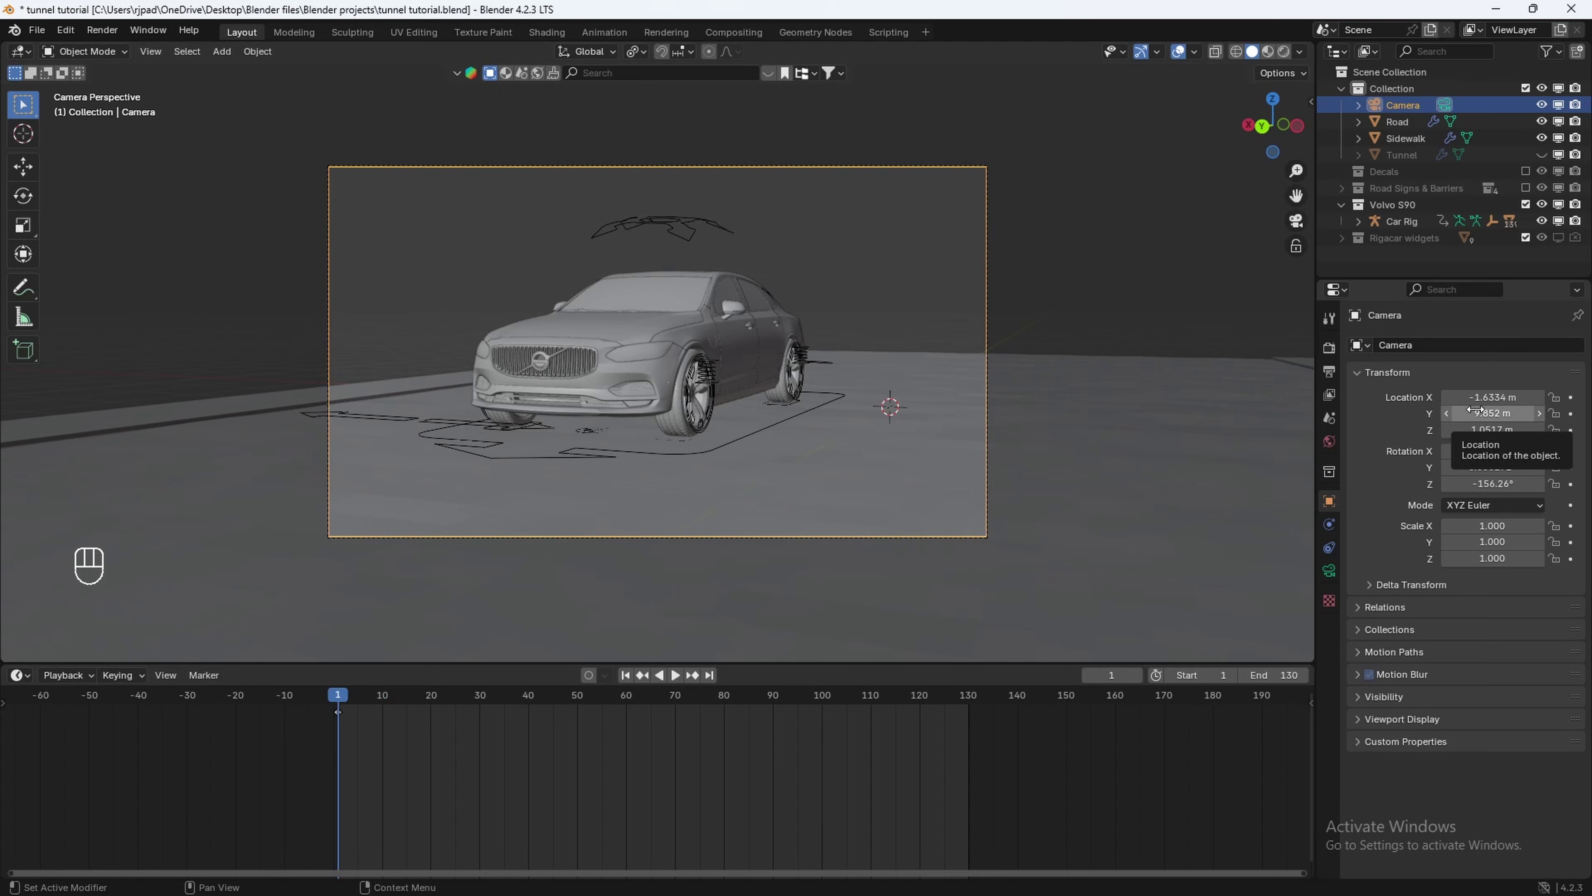
key("i")
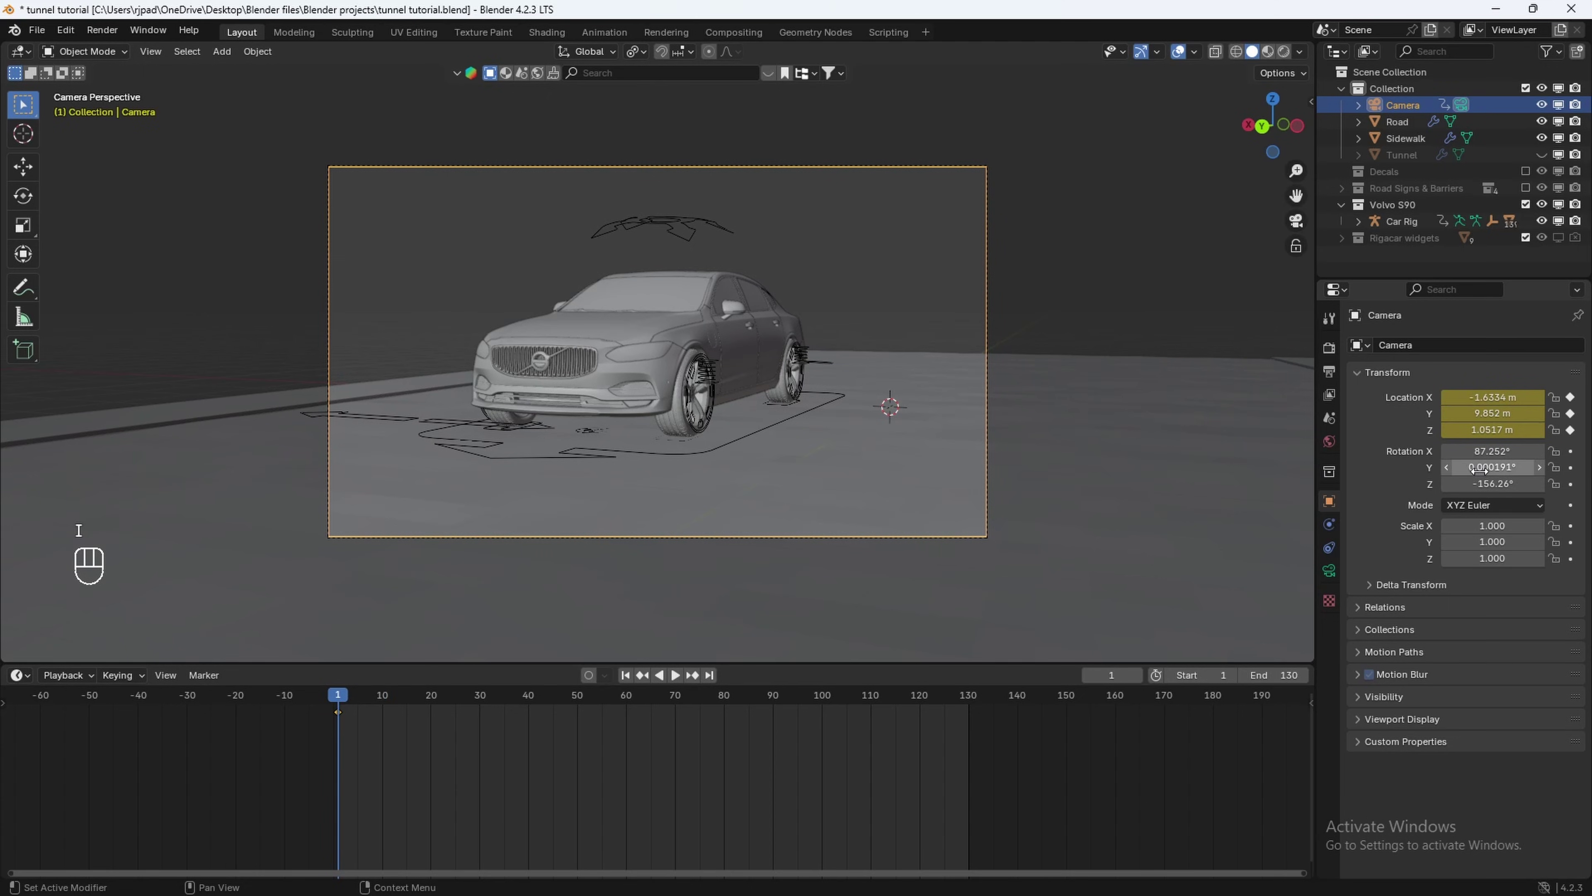
key("i")
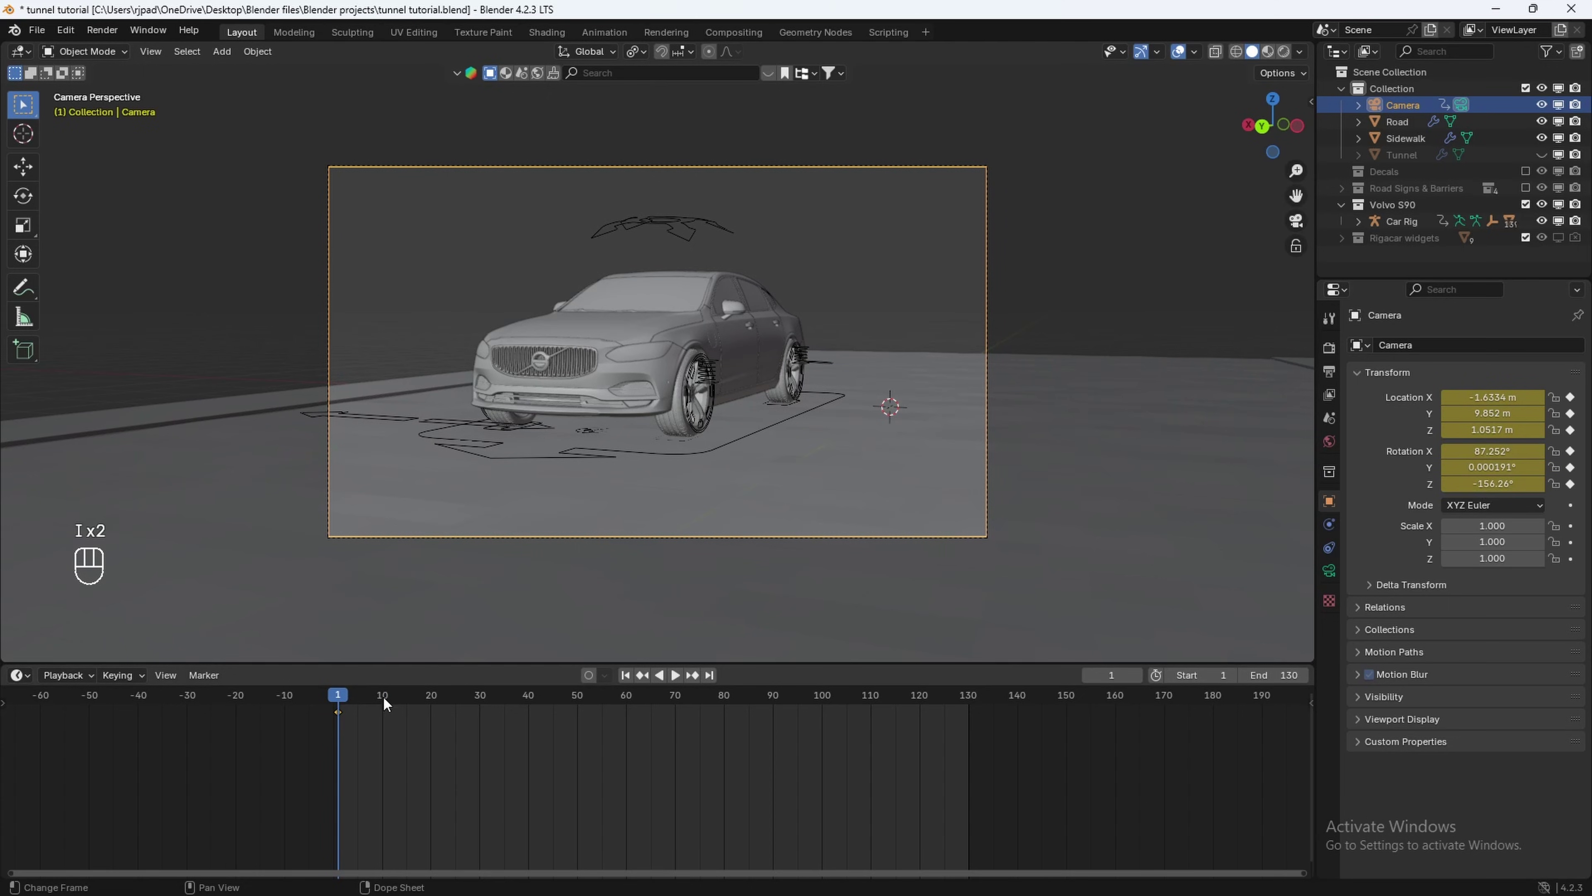
Go to frame 170 and set the camera's Y location to 250 m.
left_click_drag(382, 698, 1168, 746)
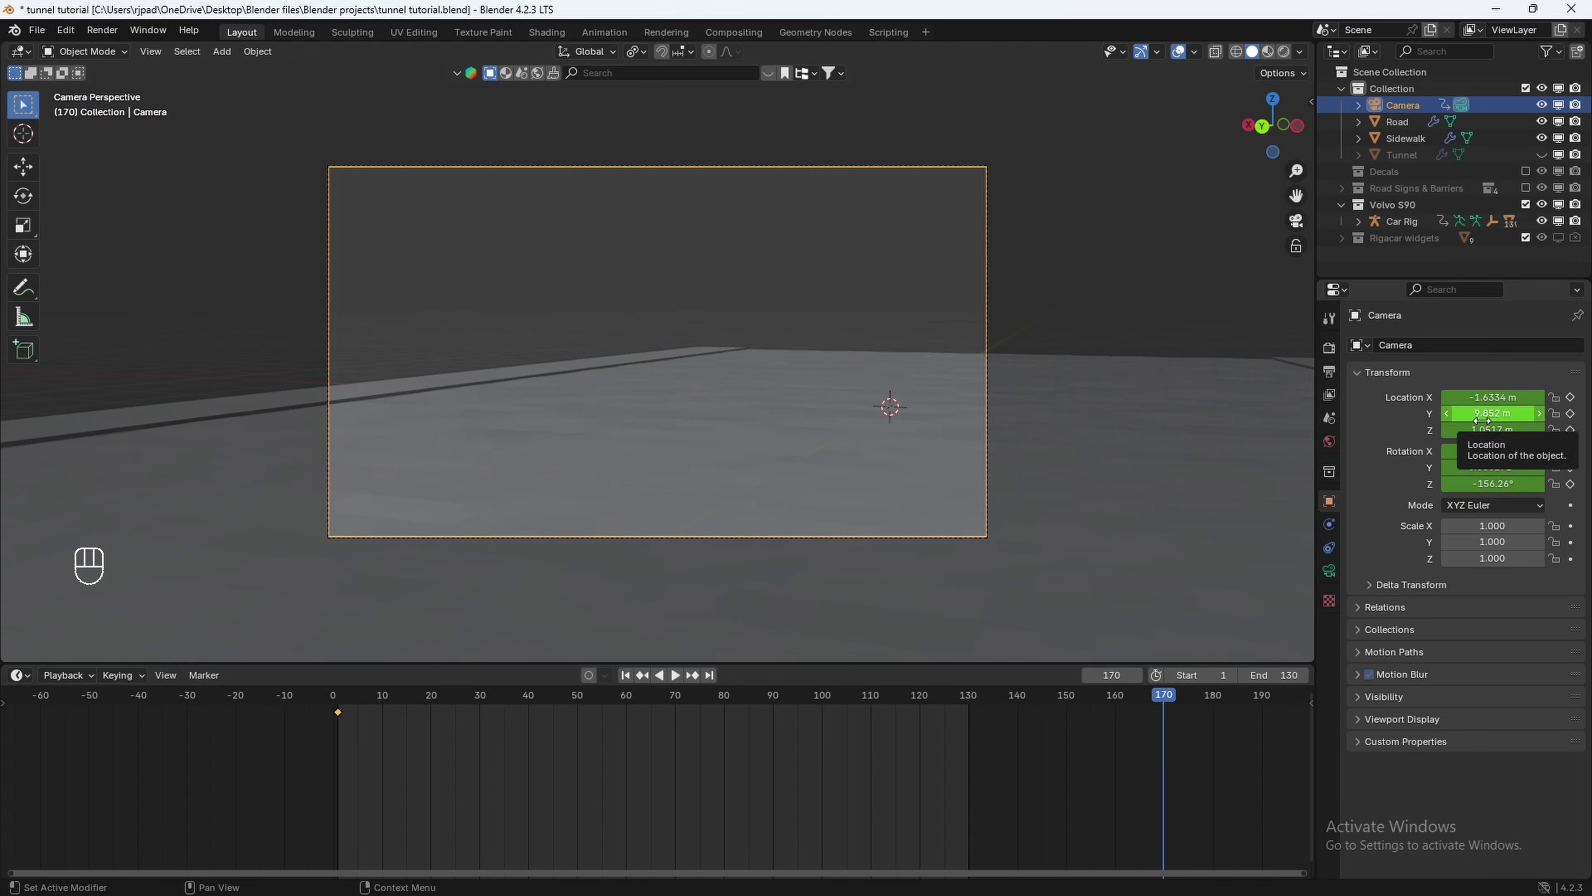
left_click(1506, 413)
type("-")
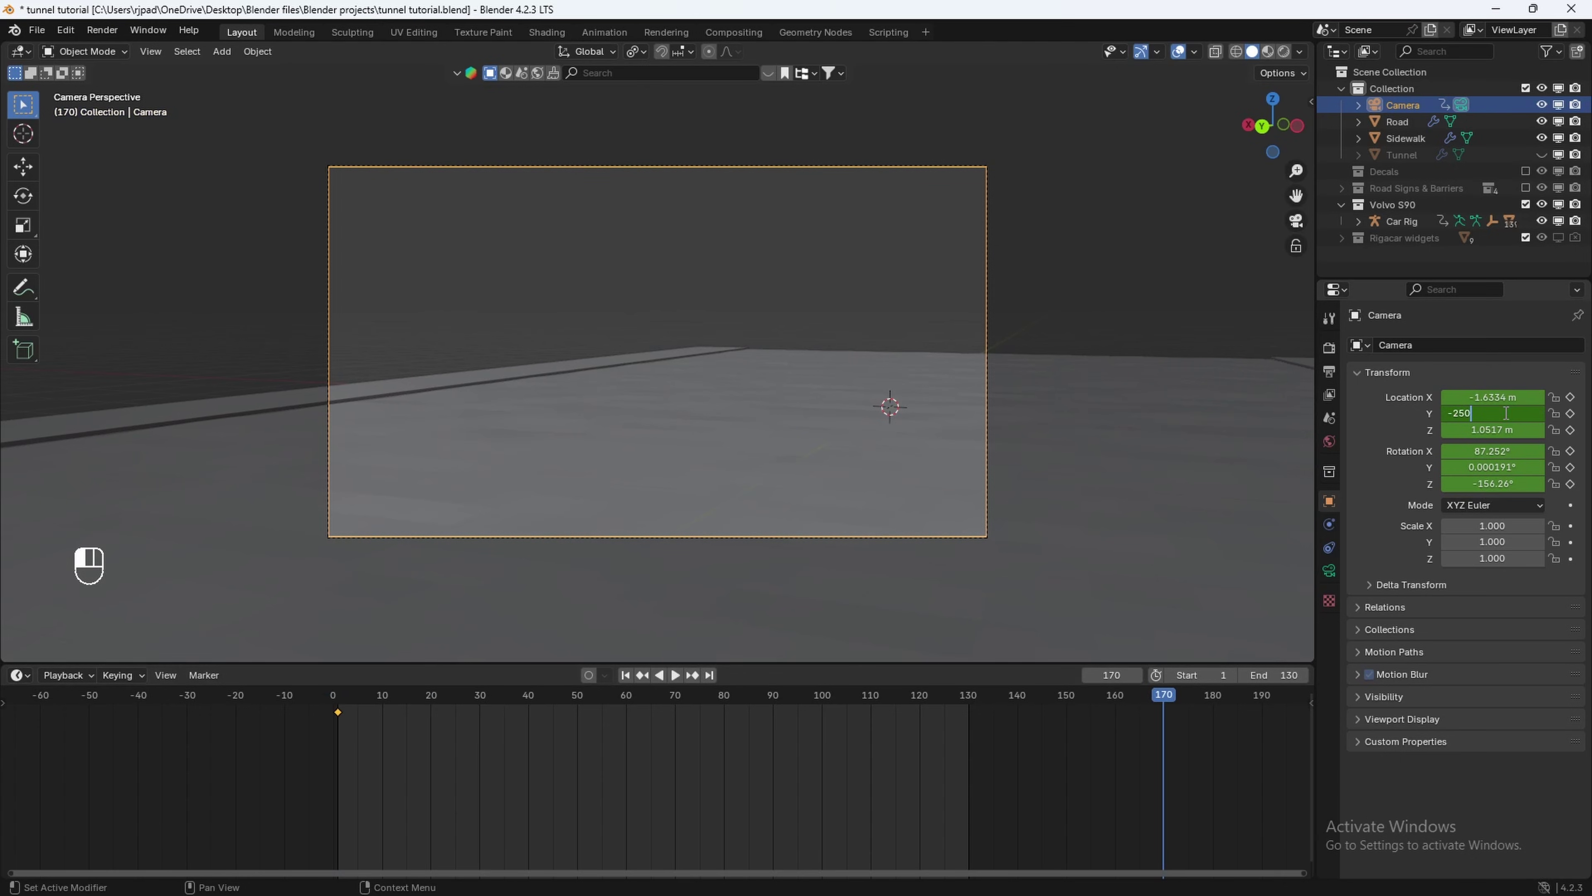
type("250")
key("Return")
left_click(1502, 414)
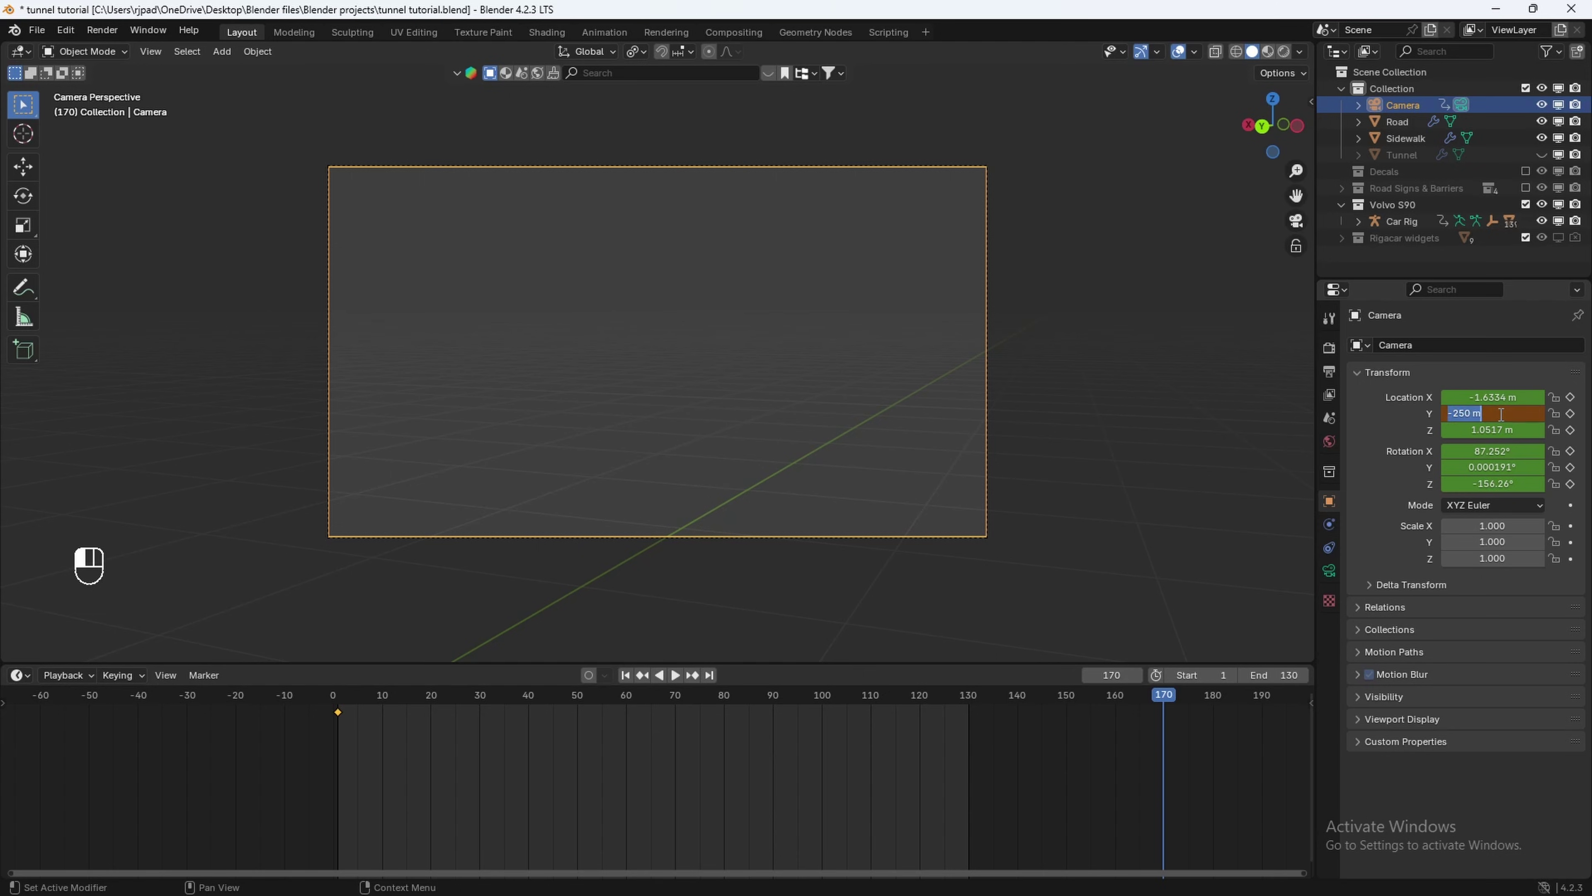
type("250")
key("Return")
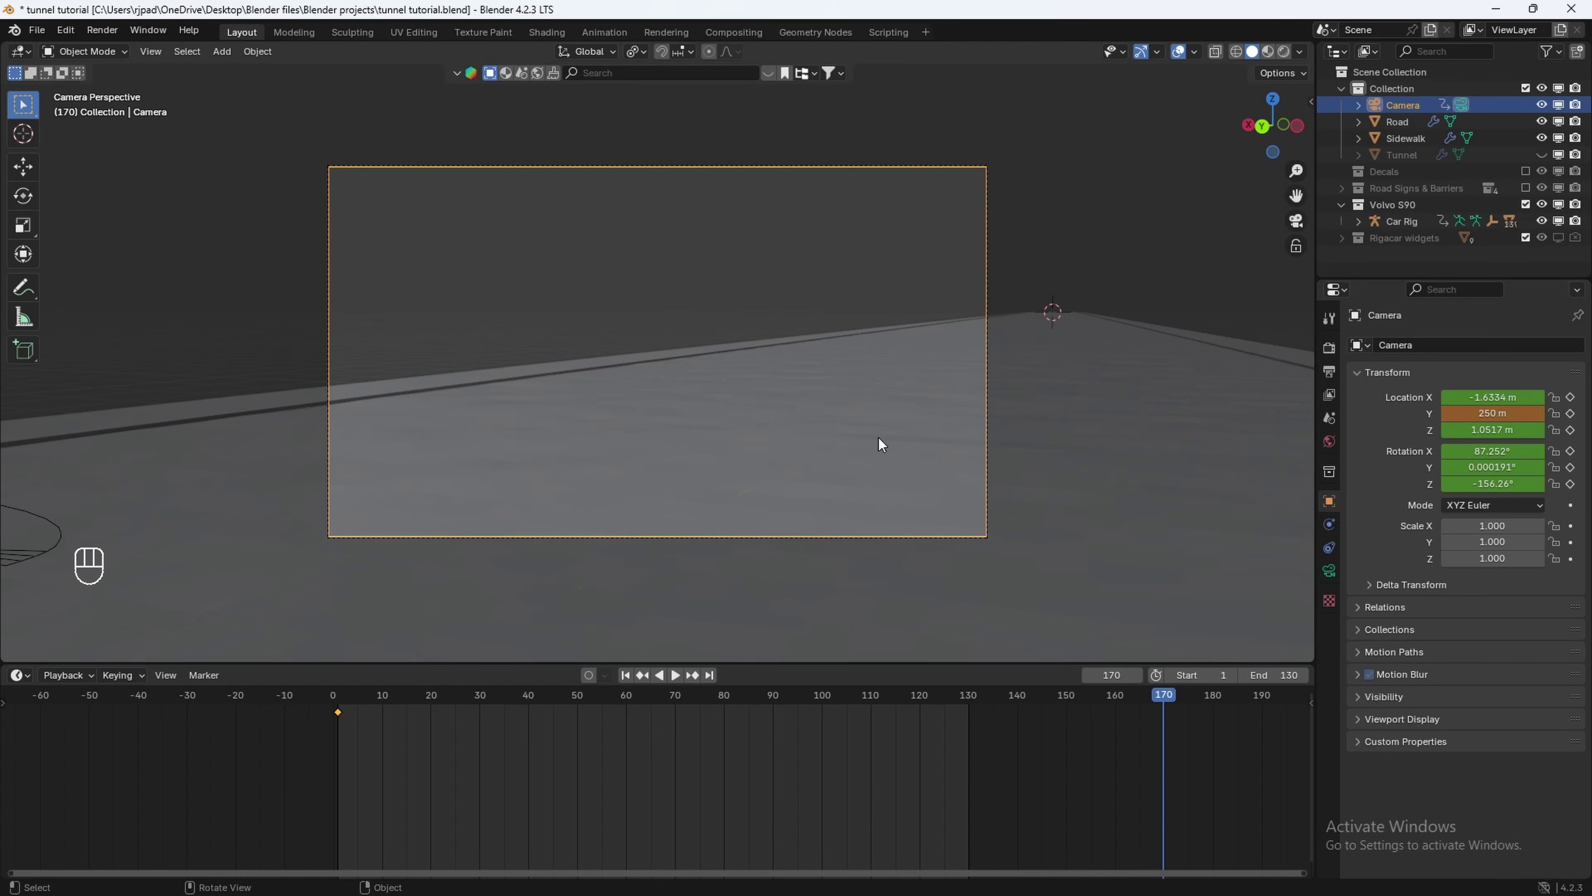
Adjust the camera's Y location to 259.99 m to frame the car, and keyframe its location and rotation at frame 170.
scroll(877, 438, "down", 3)
left_click_drag(1493, 414, 1567, 414)
scroll(1292, 432, "up", 3)
key("i")
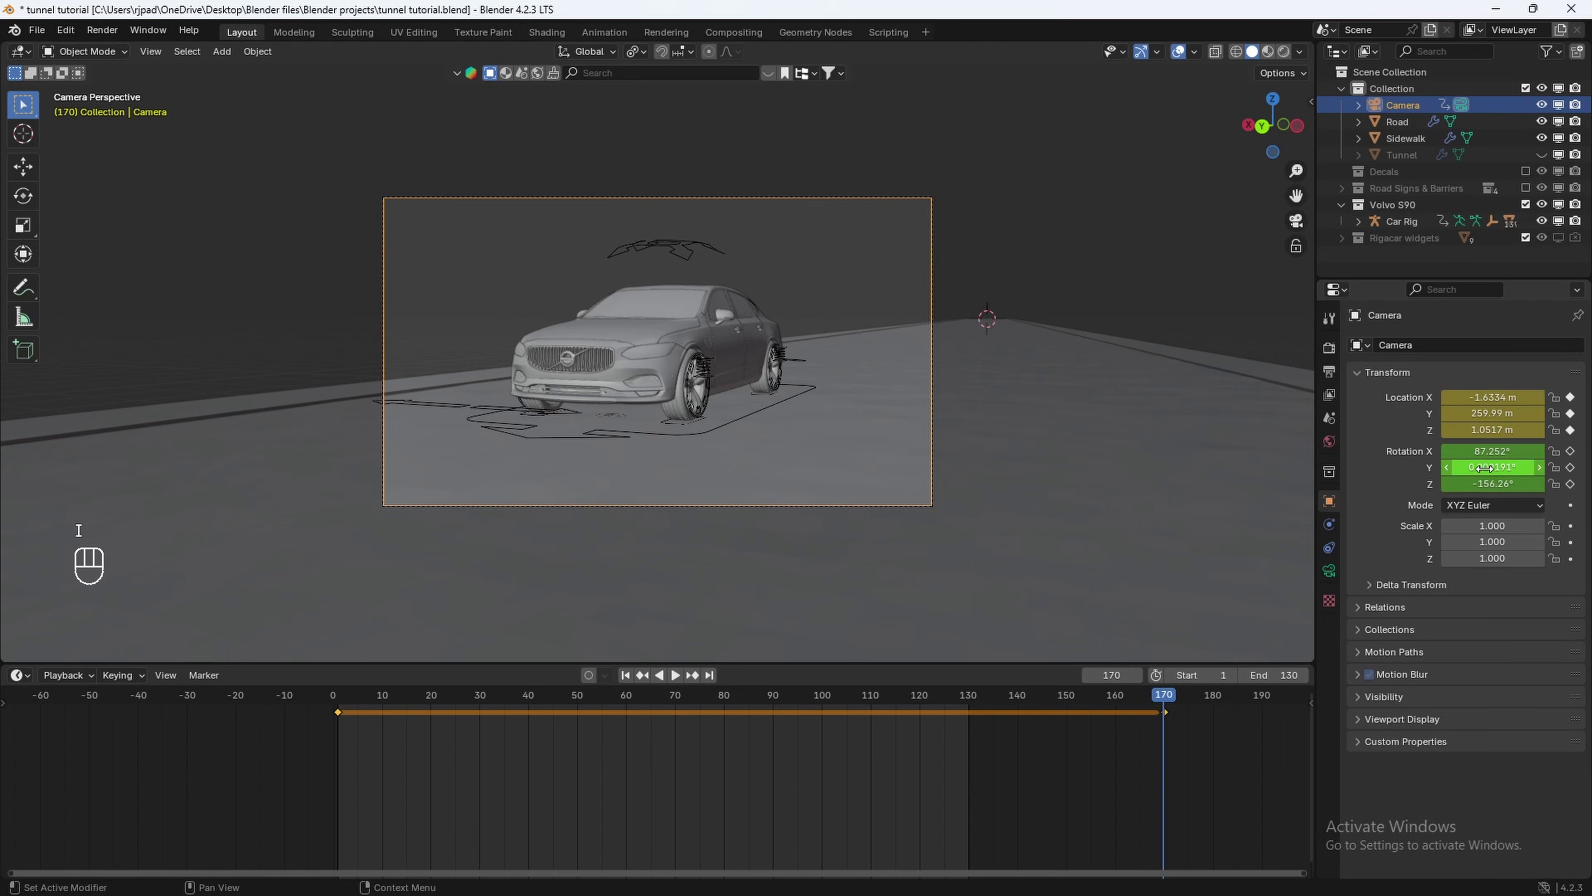
key("i")
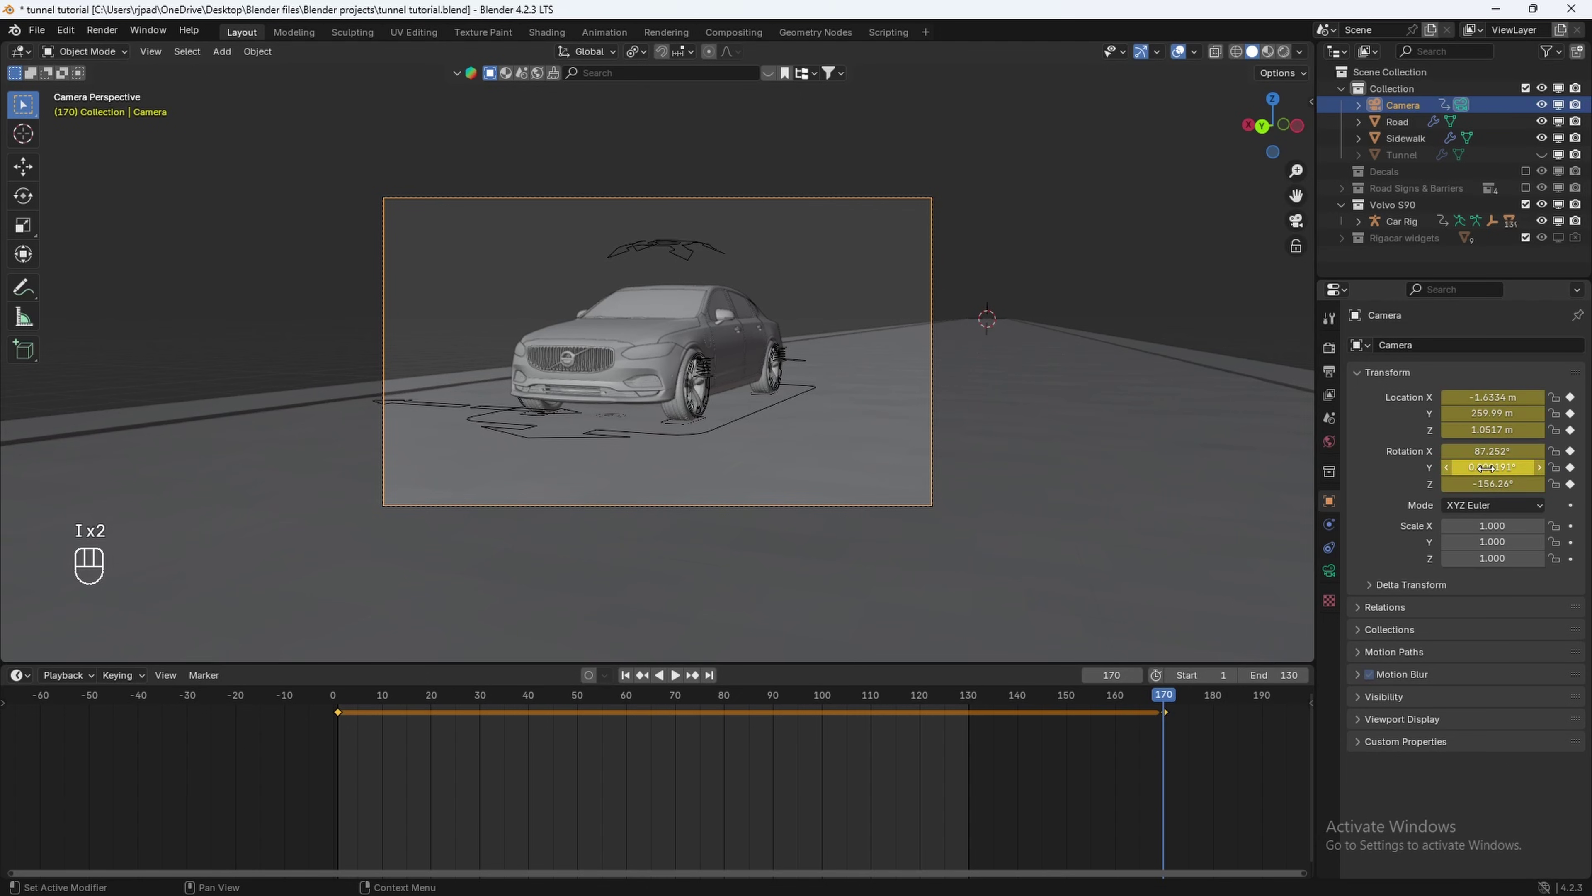
Play back the camera's tracking movement from the start and return to frame 1.
left_click(342, 698)
key("space")
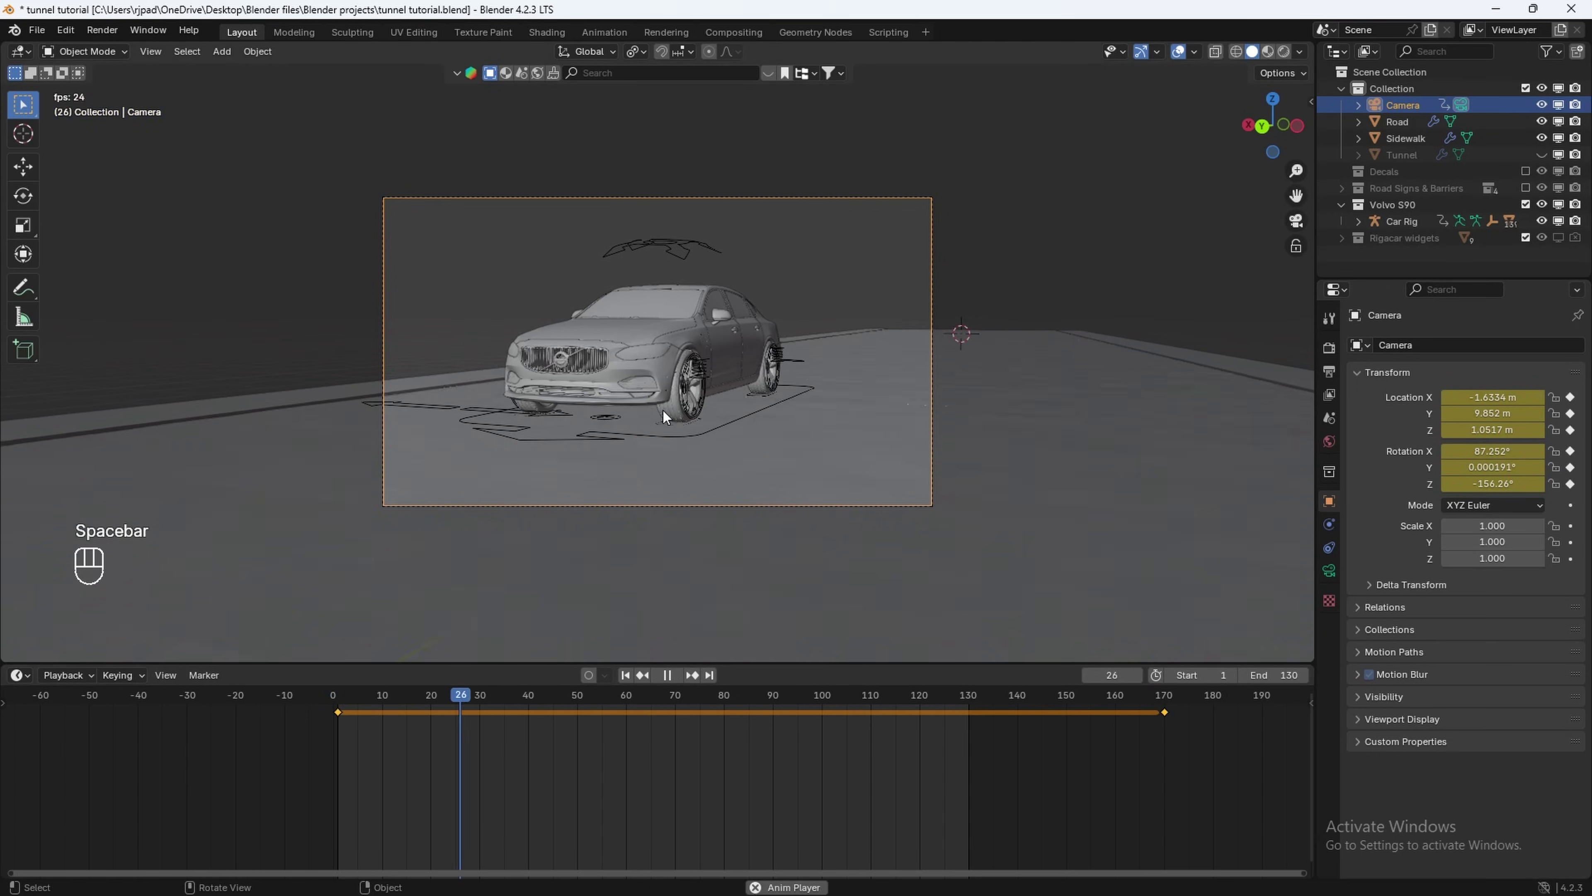
key("space")
left_click(431, 697)
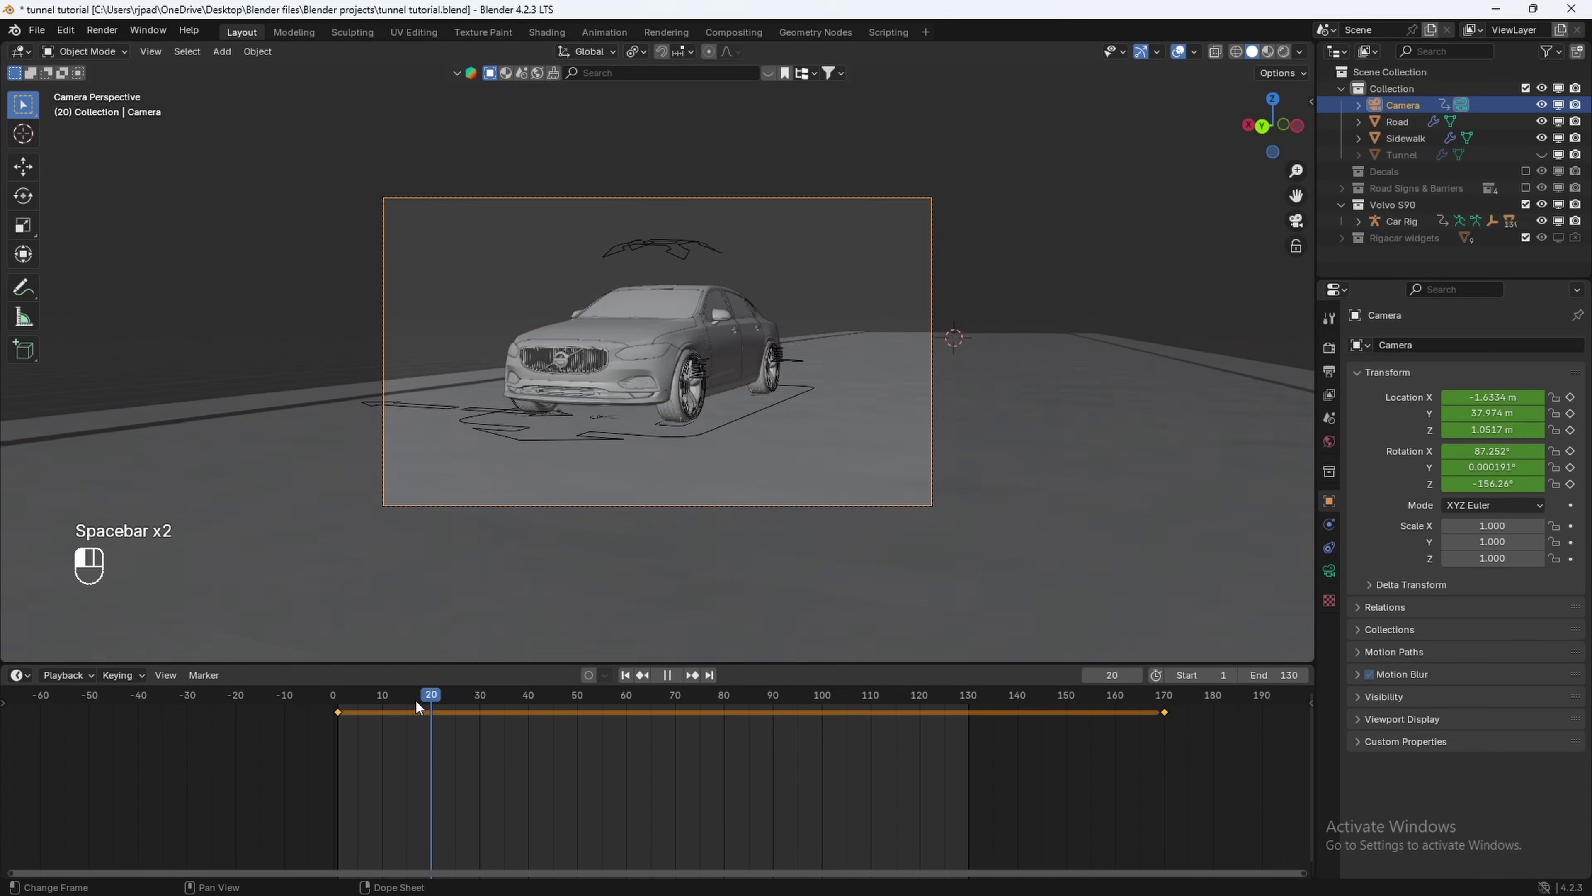
left_click_drag(416, 701, 339, 697)
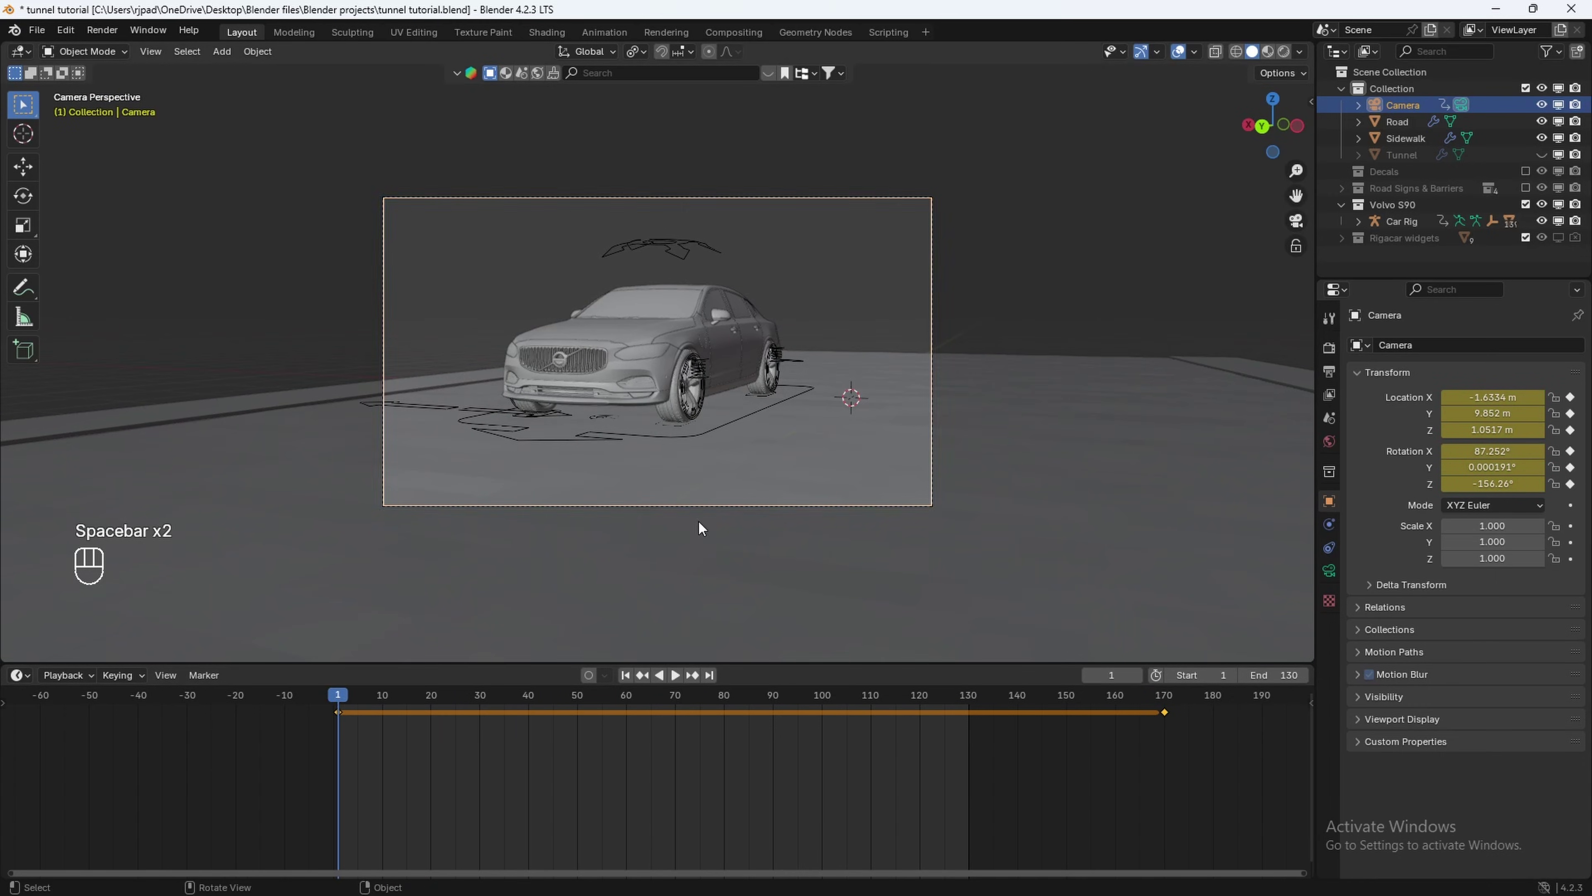
Select the car rig, switch it to Pose Mode and show its Rigacar settings.
left_click(671, 251)
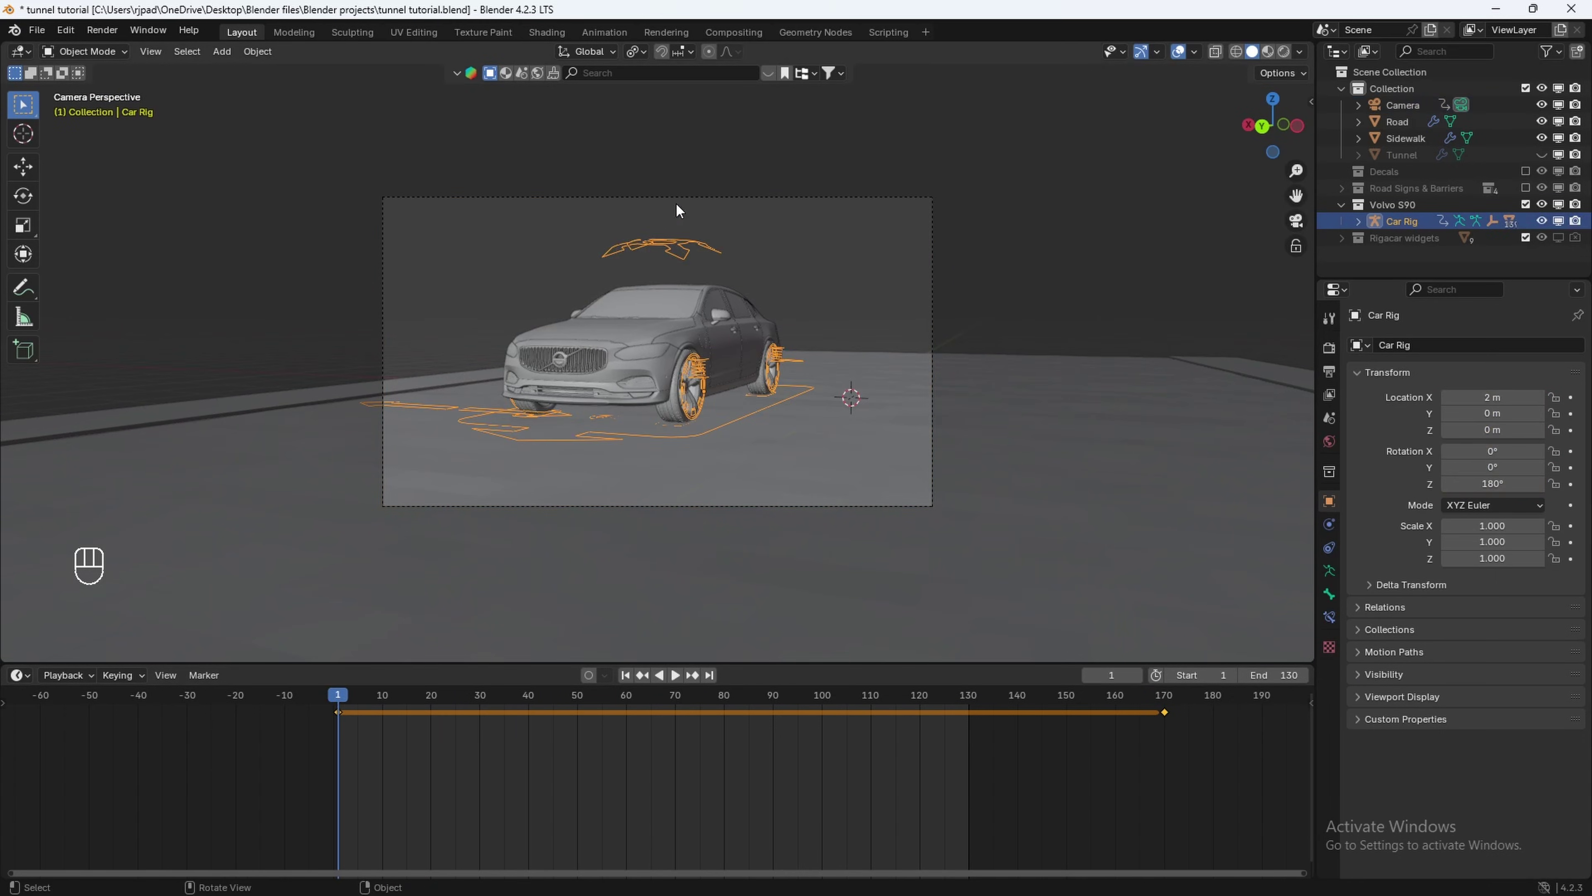
left_click(85, 52)
left_click(88, 111)
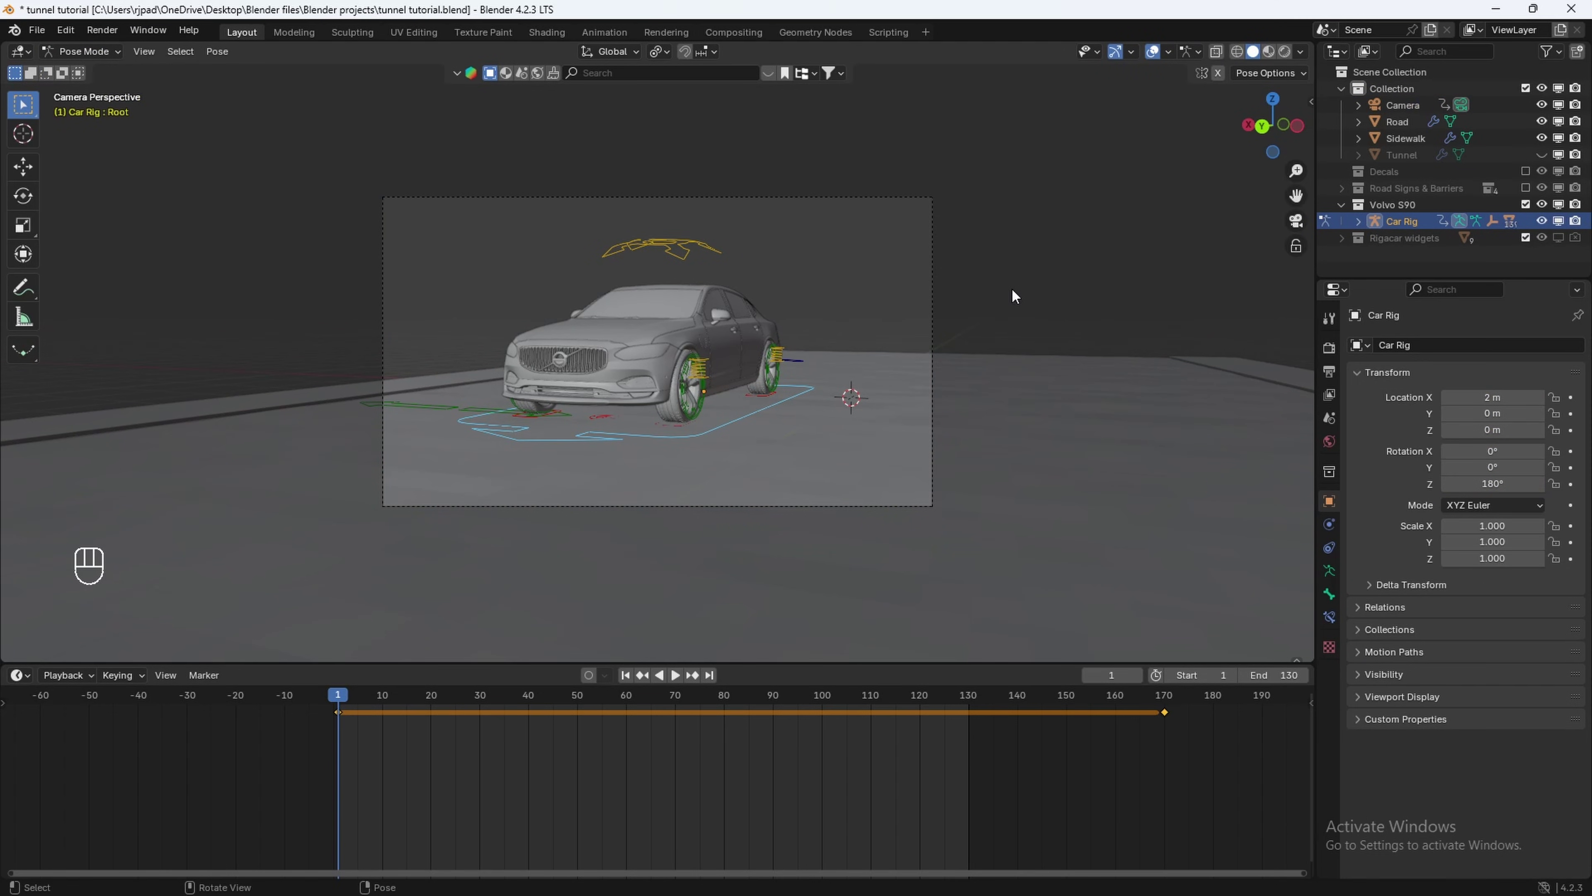
key("n")
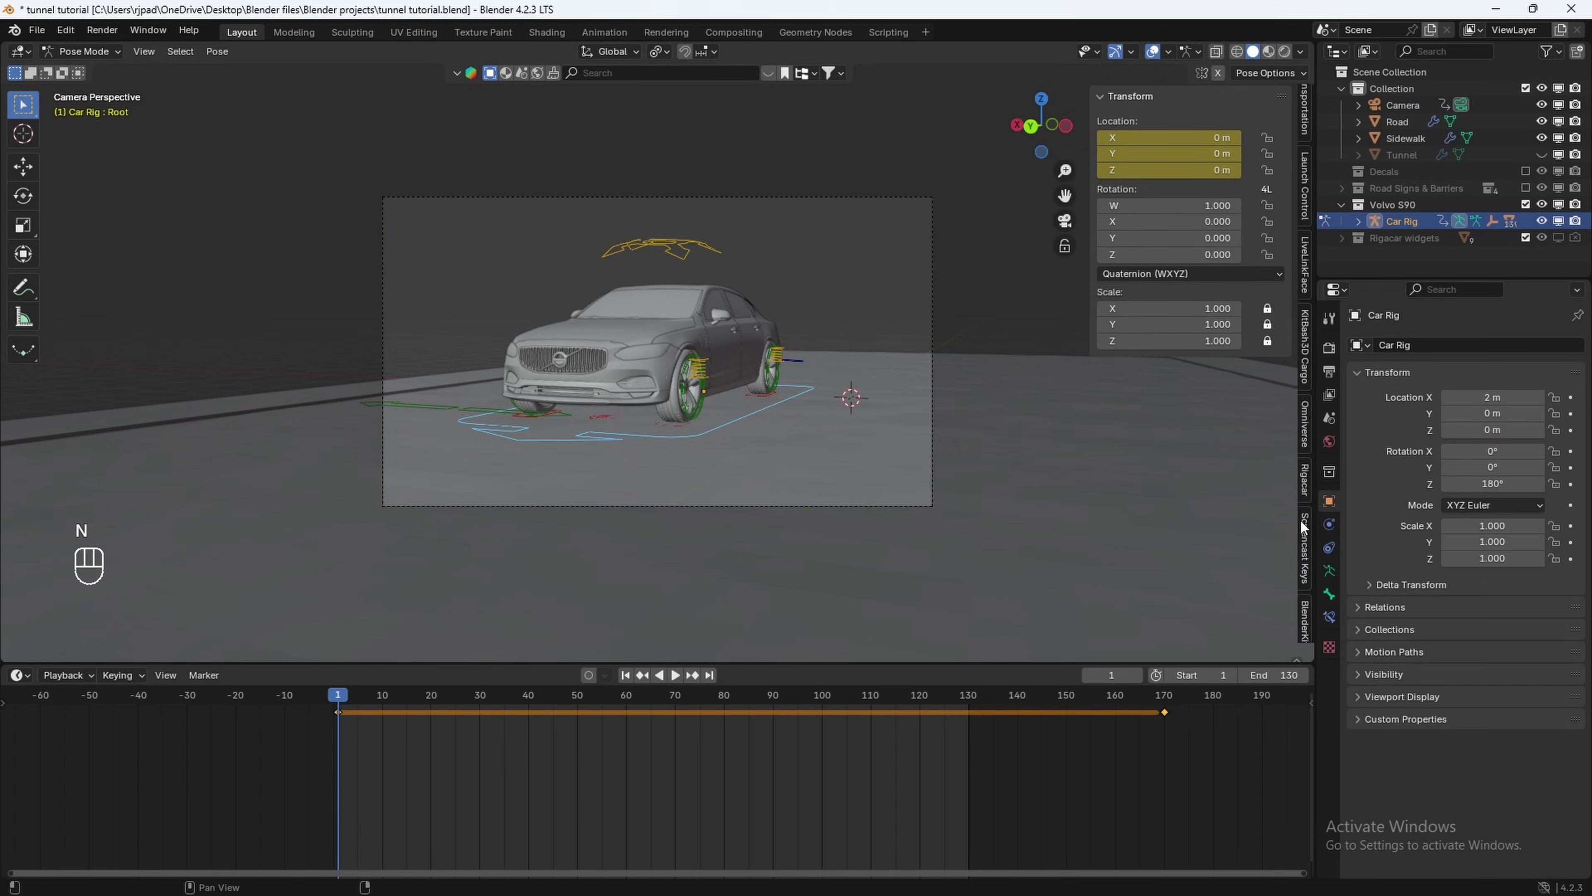
left_click(1306, 478)
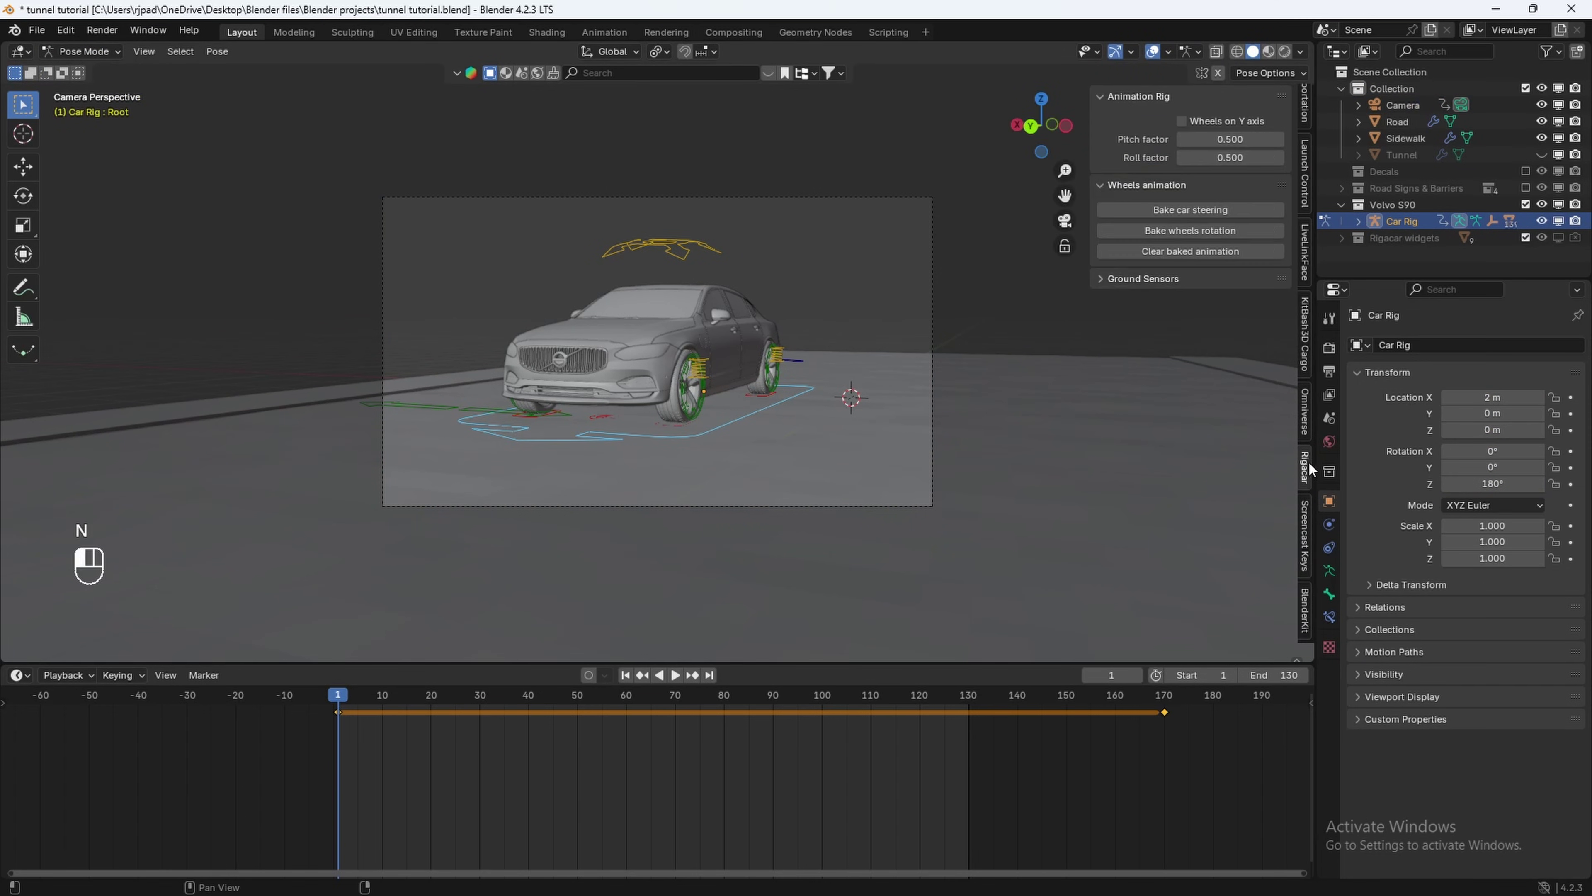
Assign Road as the ground object for the front axle, front left and front right ground sensors.
left_click(1106, 280)
left_click(1276, 325)
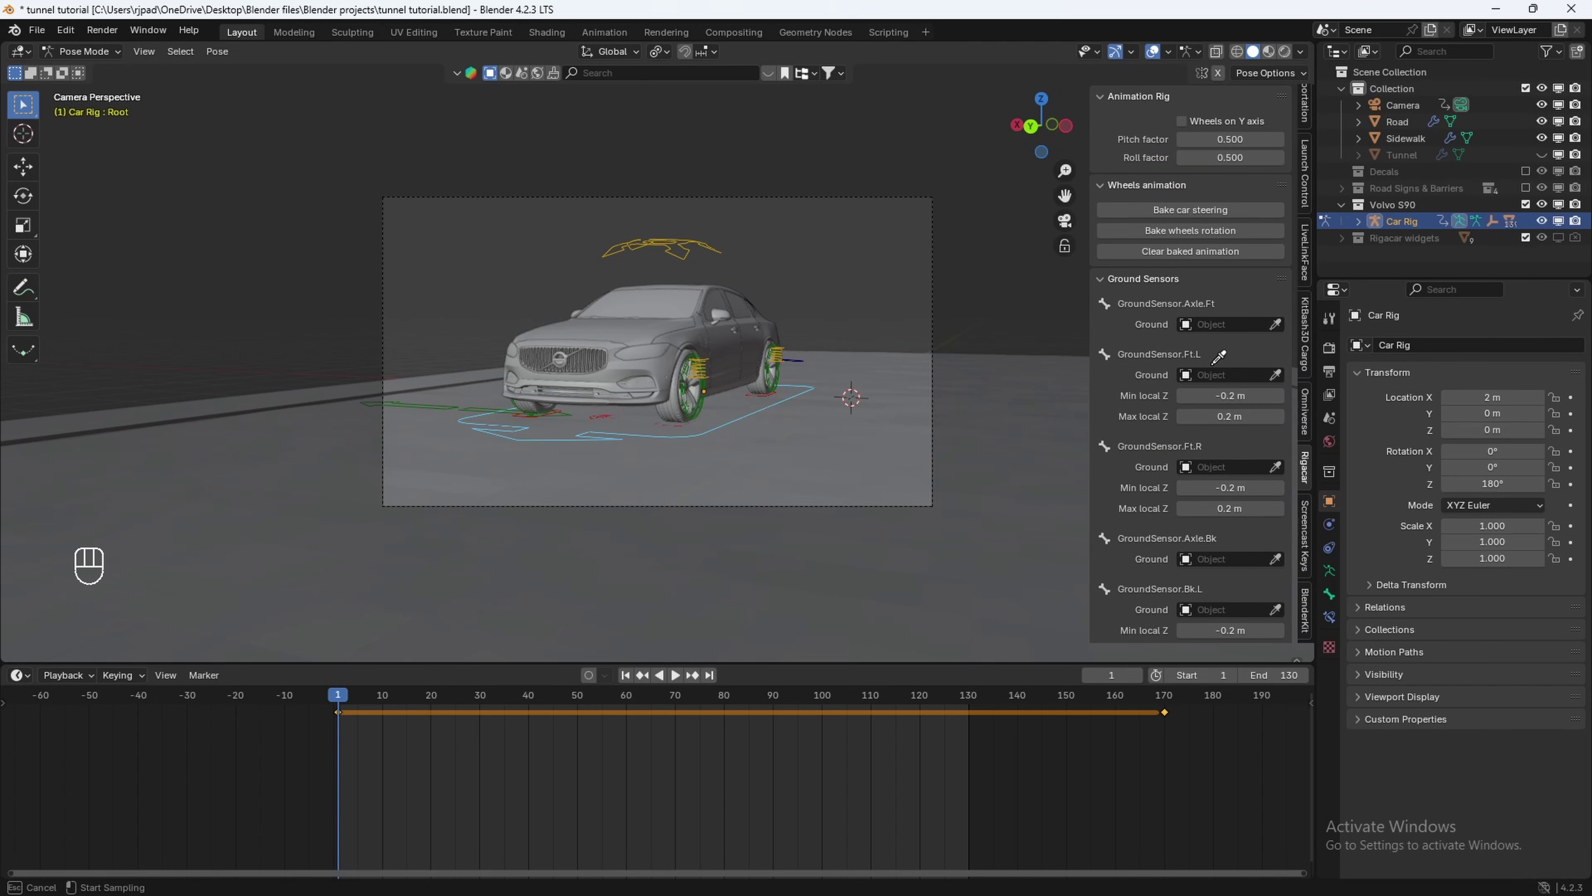
left_click(996, 495)
left_click(1277, 416)
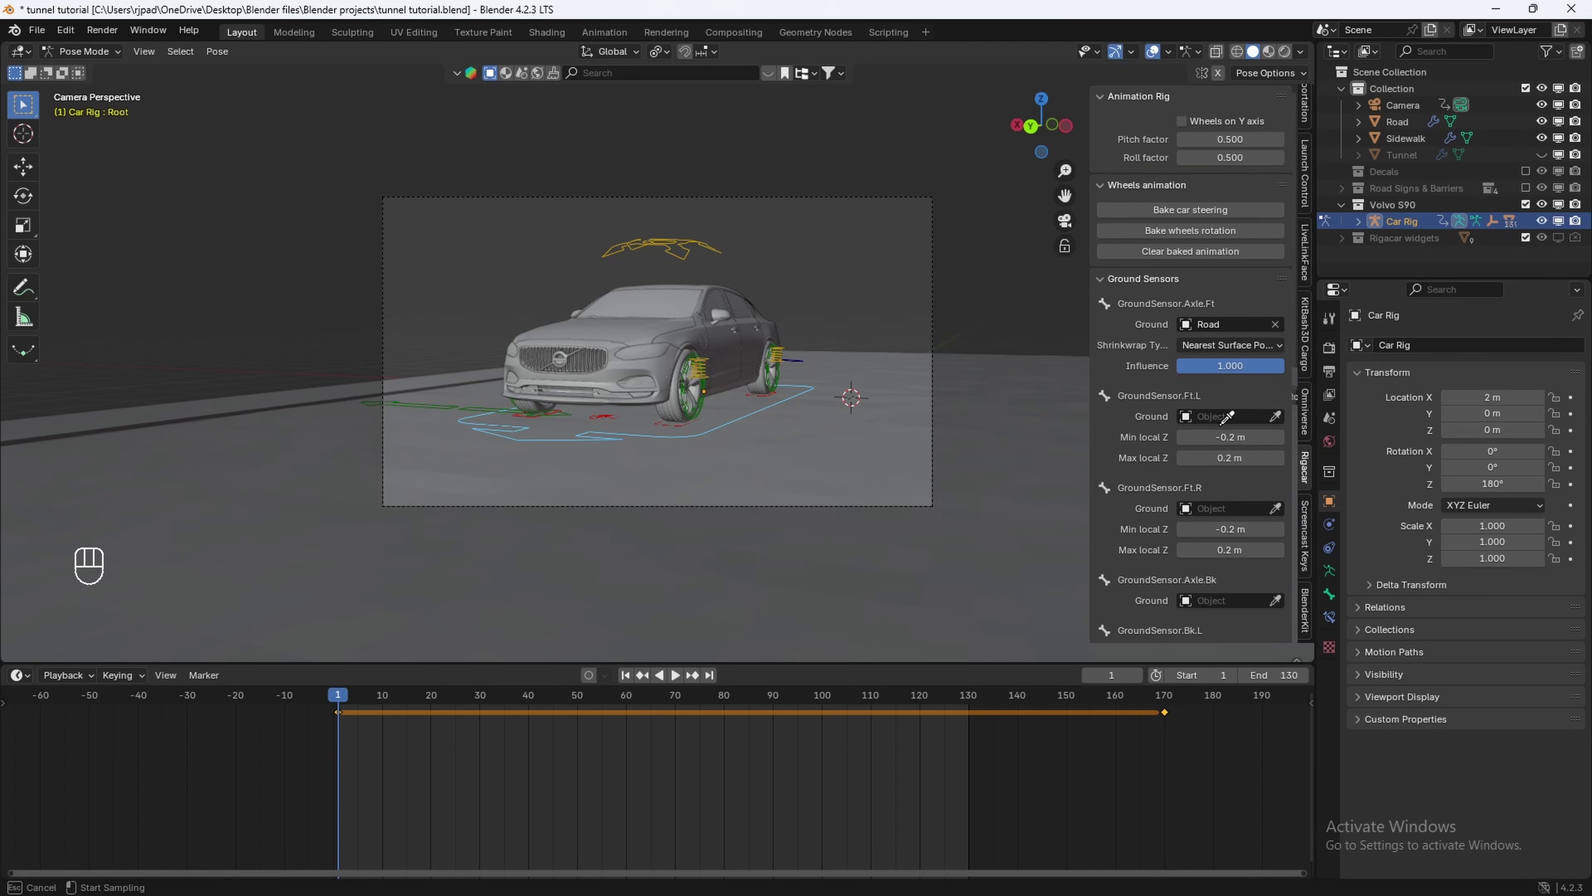
left_click(1034, 451)
scroll(1249, 442, "down", 6)
left_click(1276, 350)
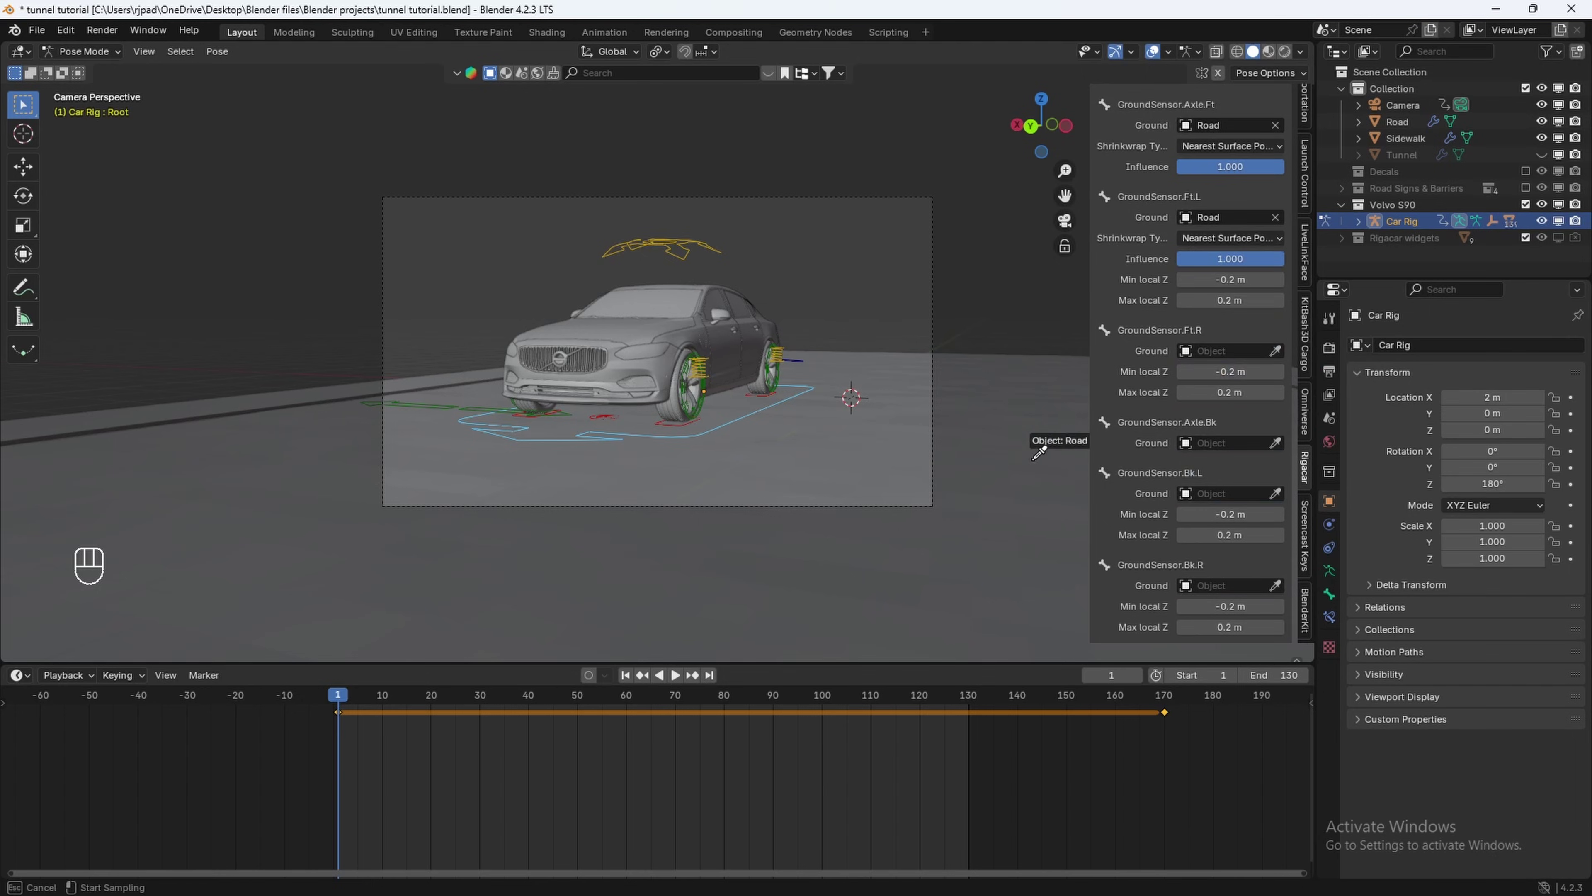
left_click(1044, 447)
scroll(1248, 407, "up", 6)
key("n")
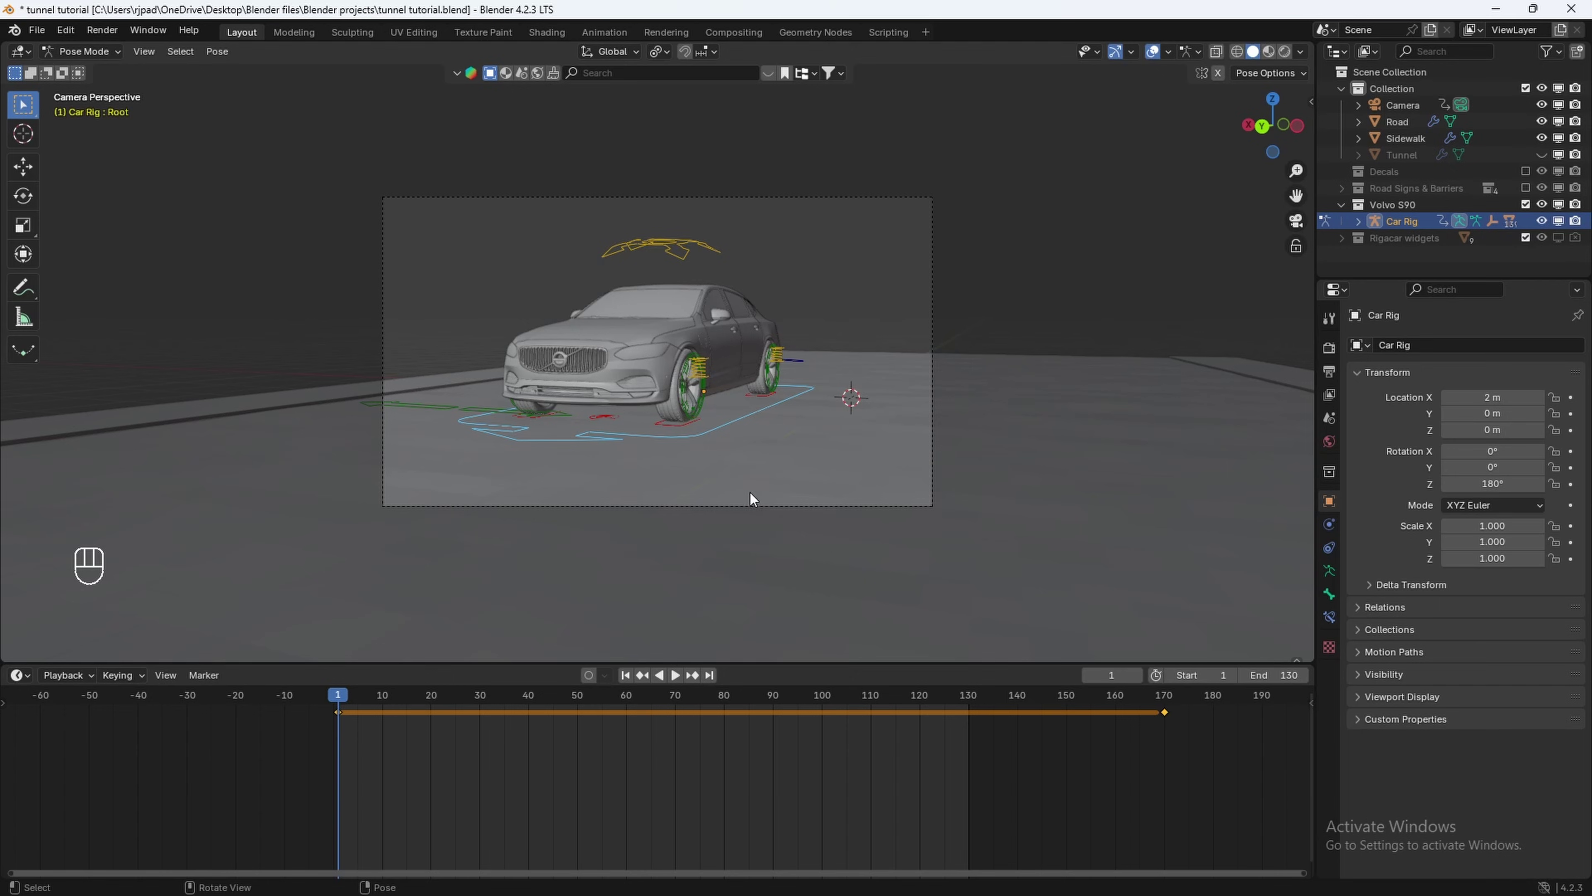
Deselect the rig's bones and return to Object Mode.
left_click(983, 543)
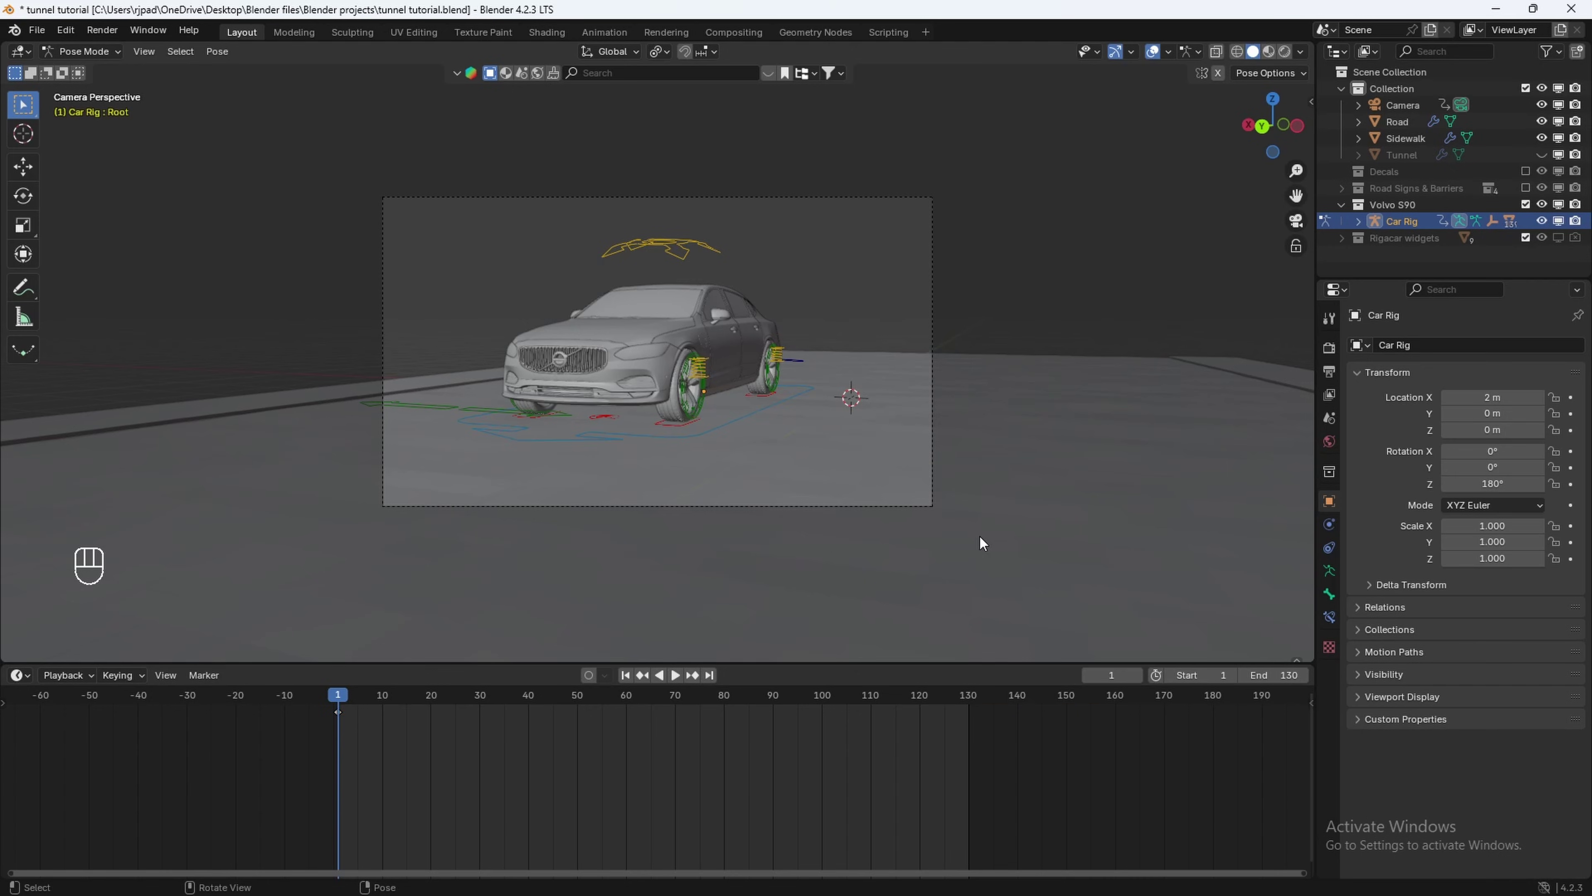
left_click(94, 51)
left_click(82, 67)
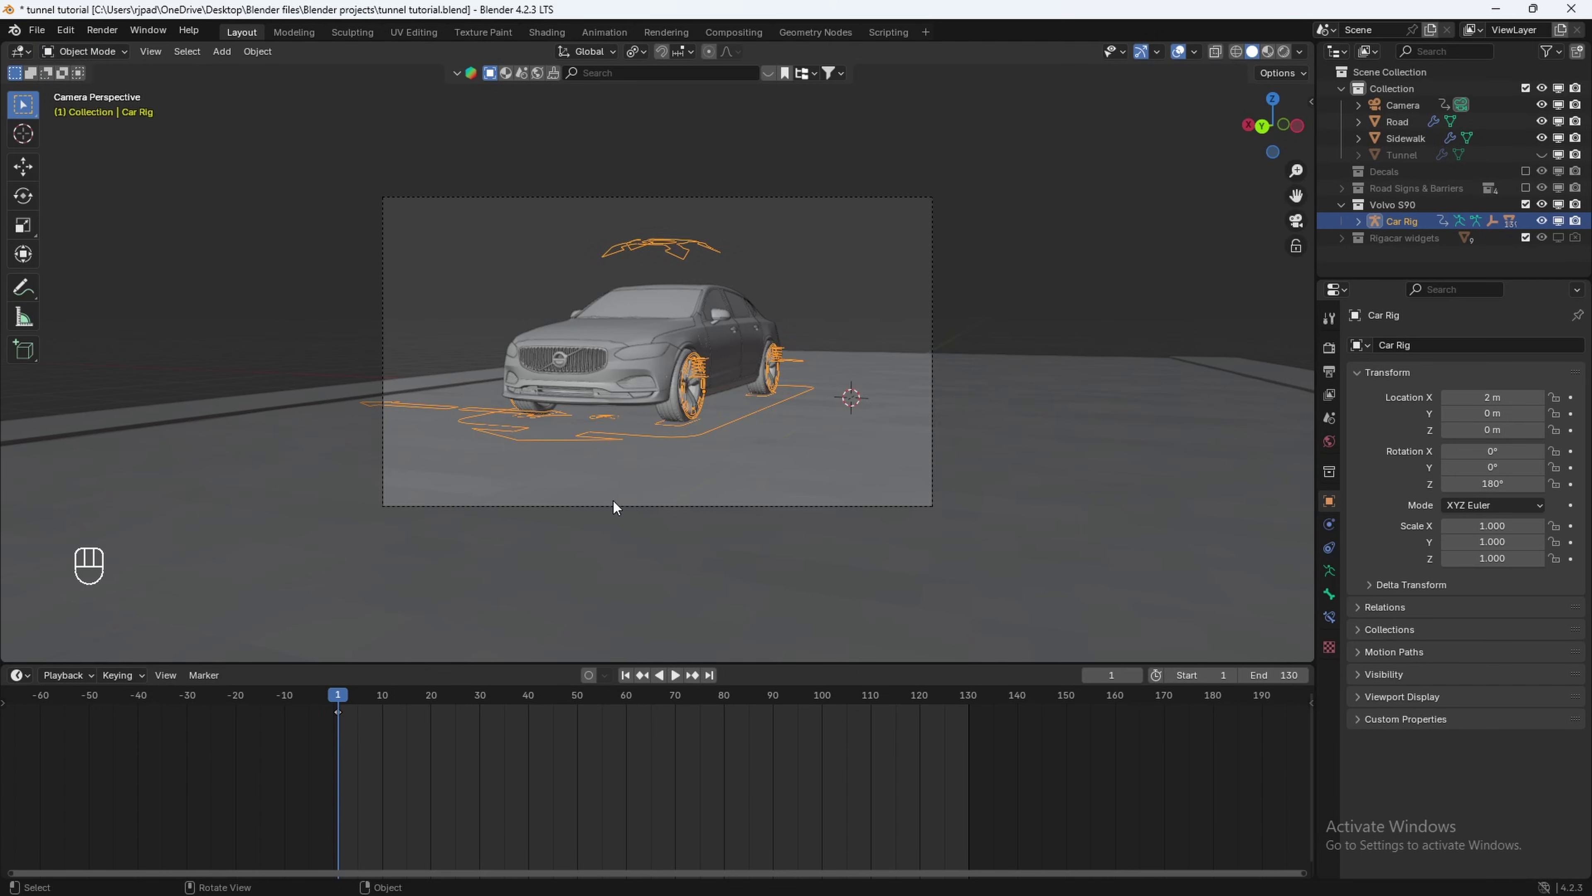
Set the road's Displace strength to 0.35, play back the car driving over it and return to frame 1.
left_click(600, 547)
left_click(1329, 524)
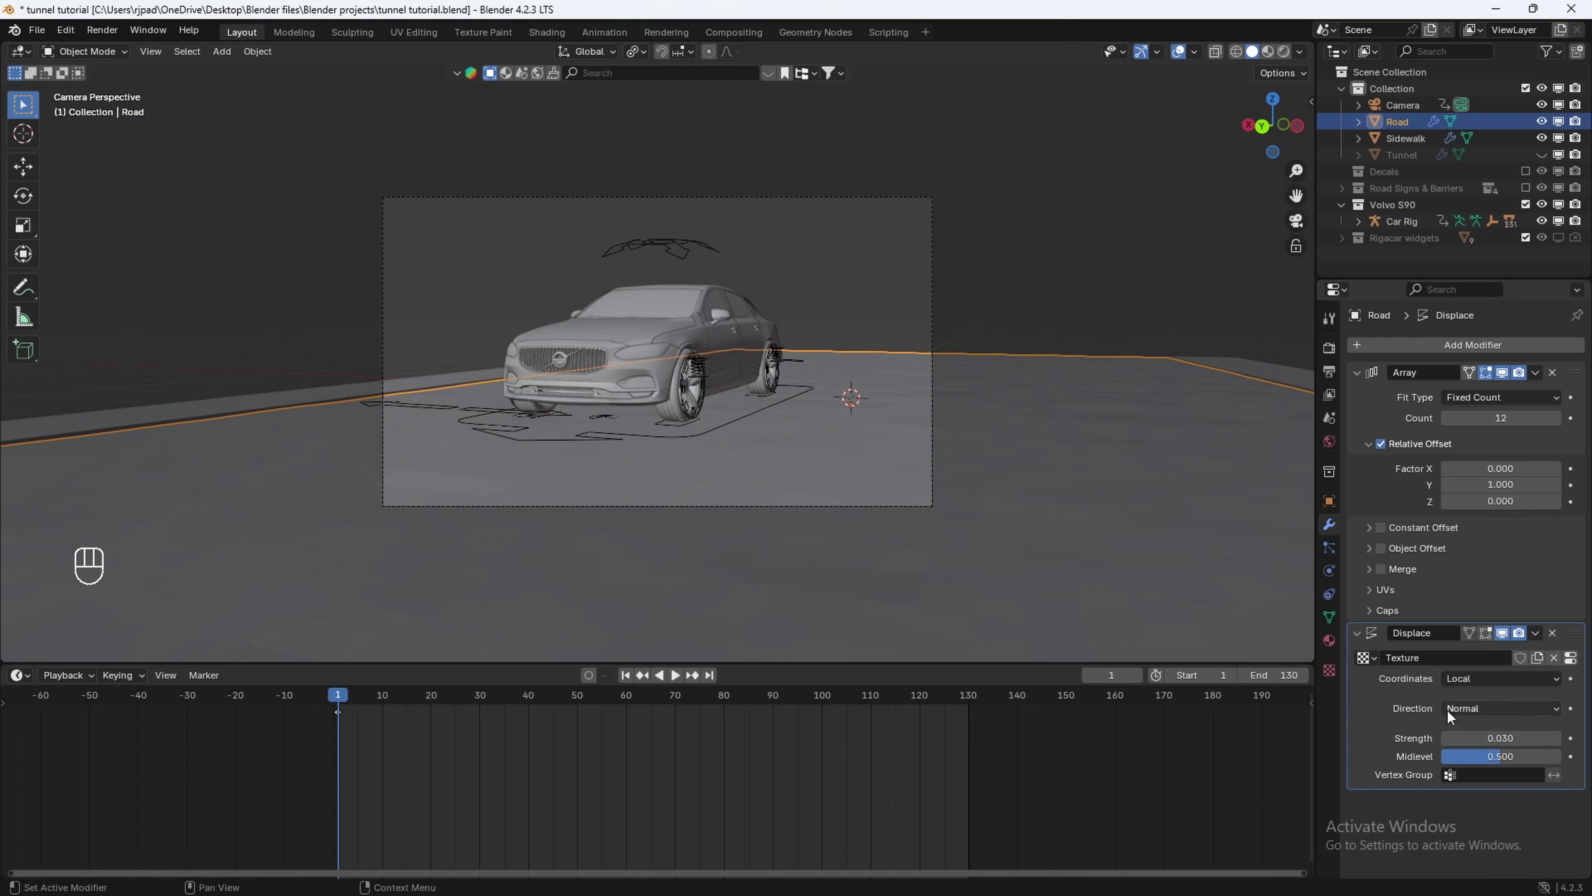
left_click_drag(1488, 742, 1527, 742, "shift")
key("space")
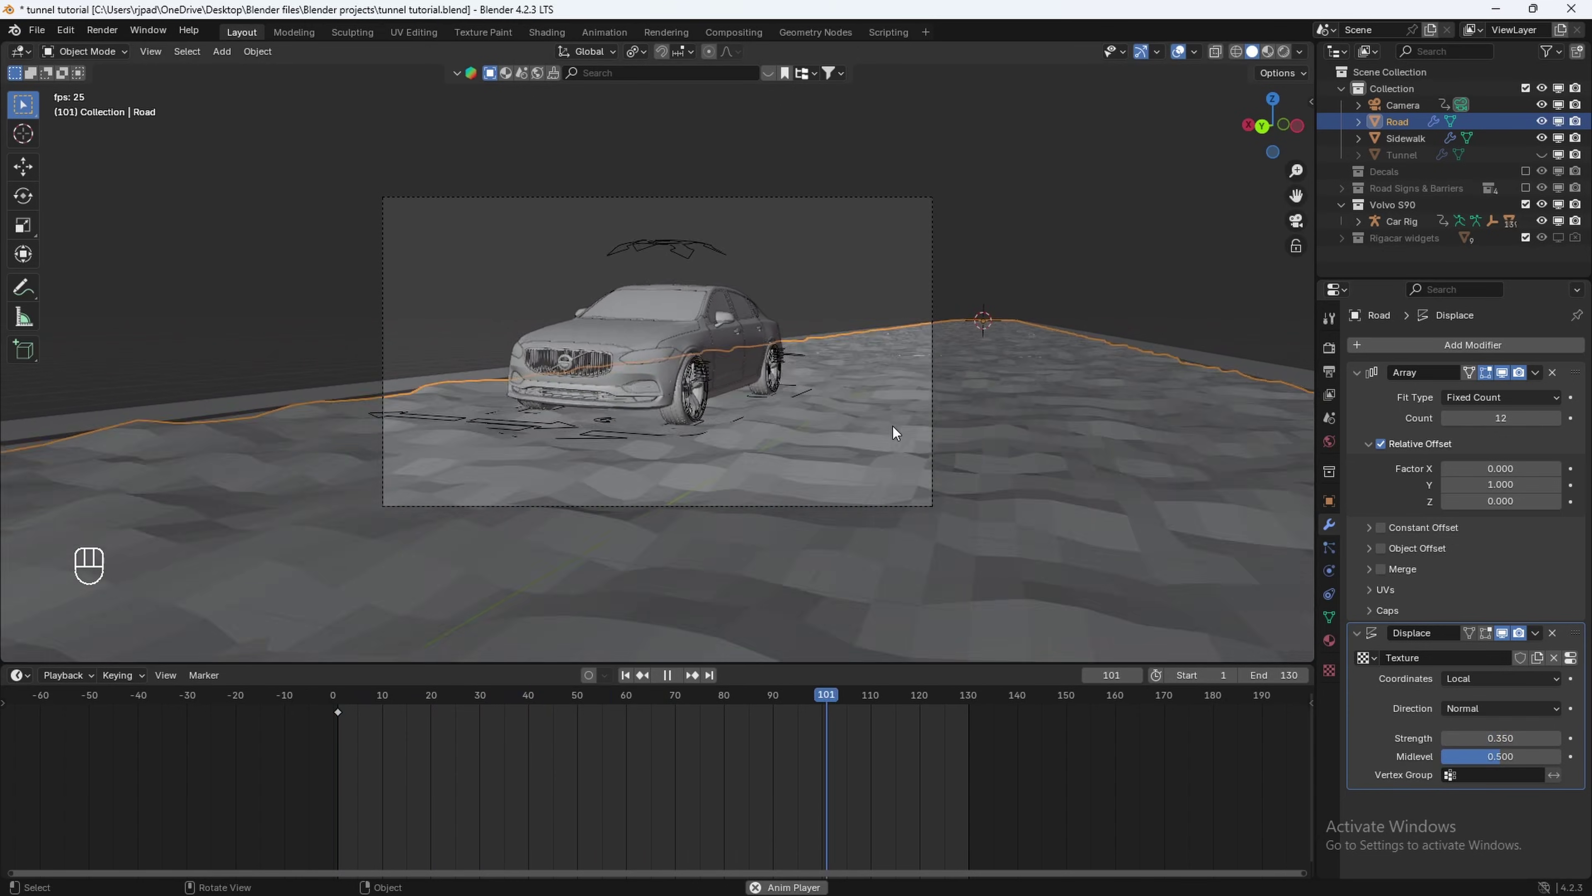
key("space")
left_click_drag(329, 700, 338, 710)
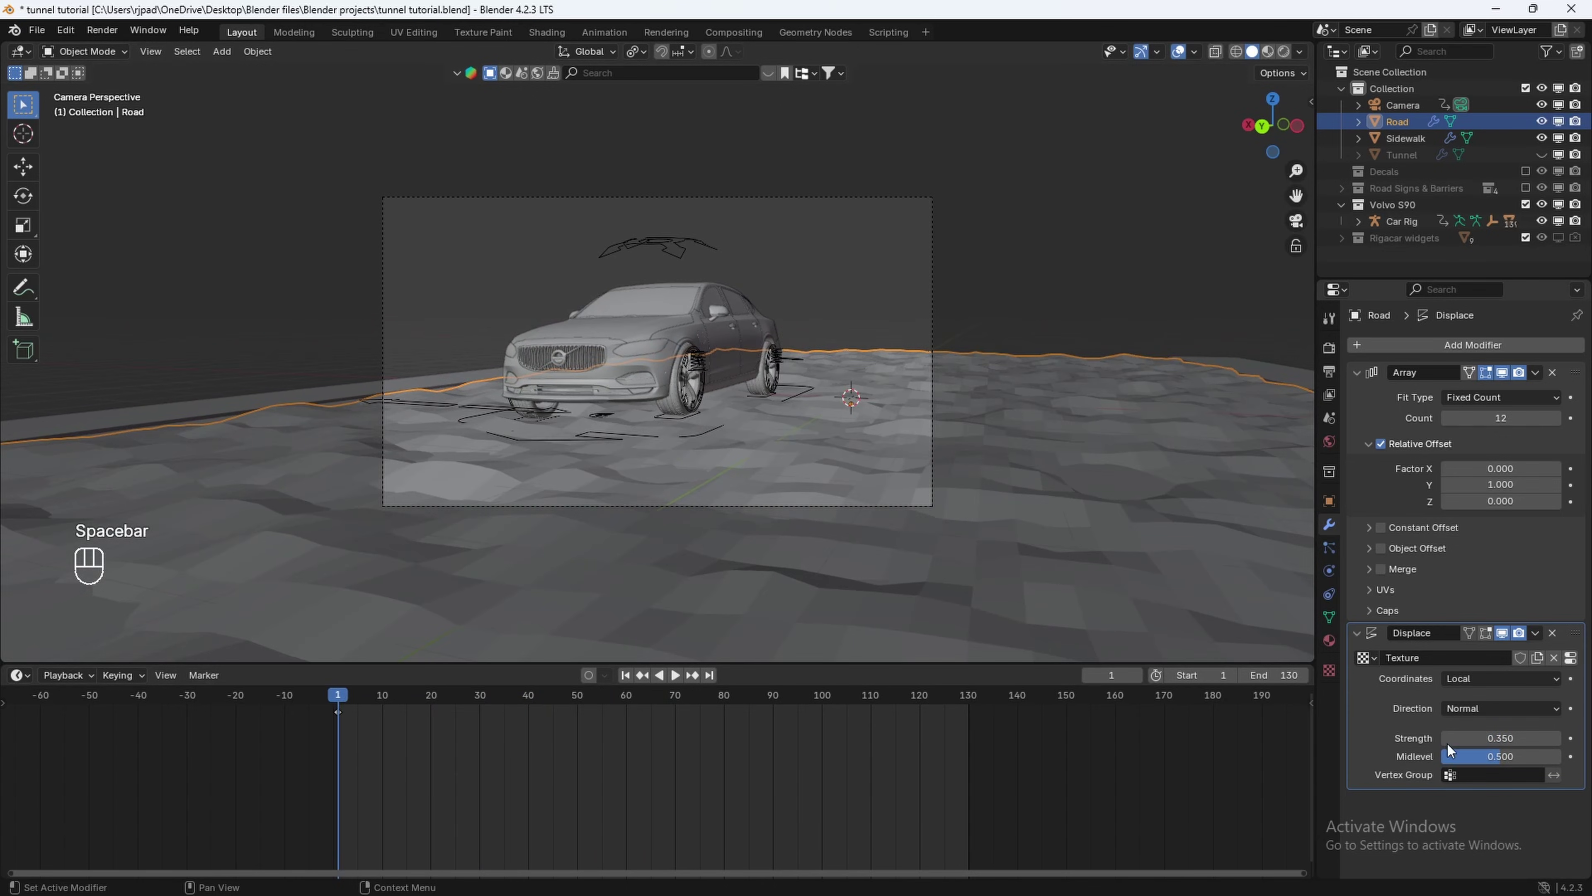
Set the road's Displace strength to 0.03 and apply Shade Auto Smooth to the road.
left_click(1478, 739)
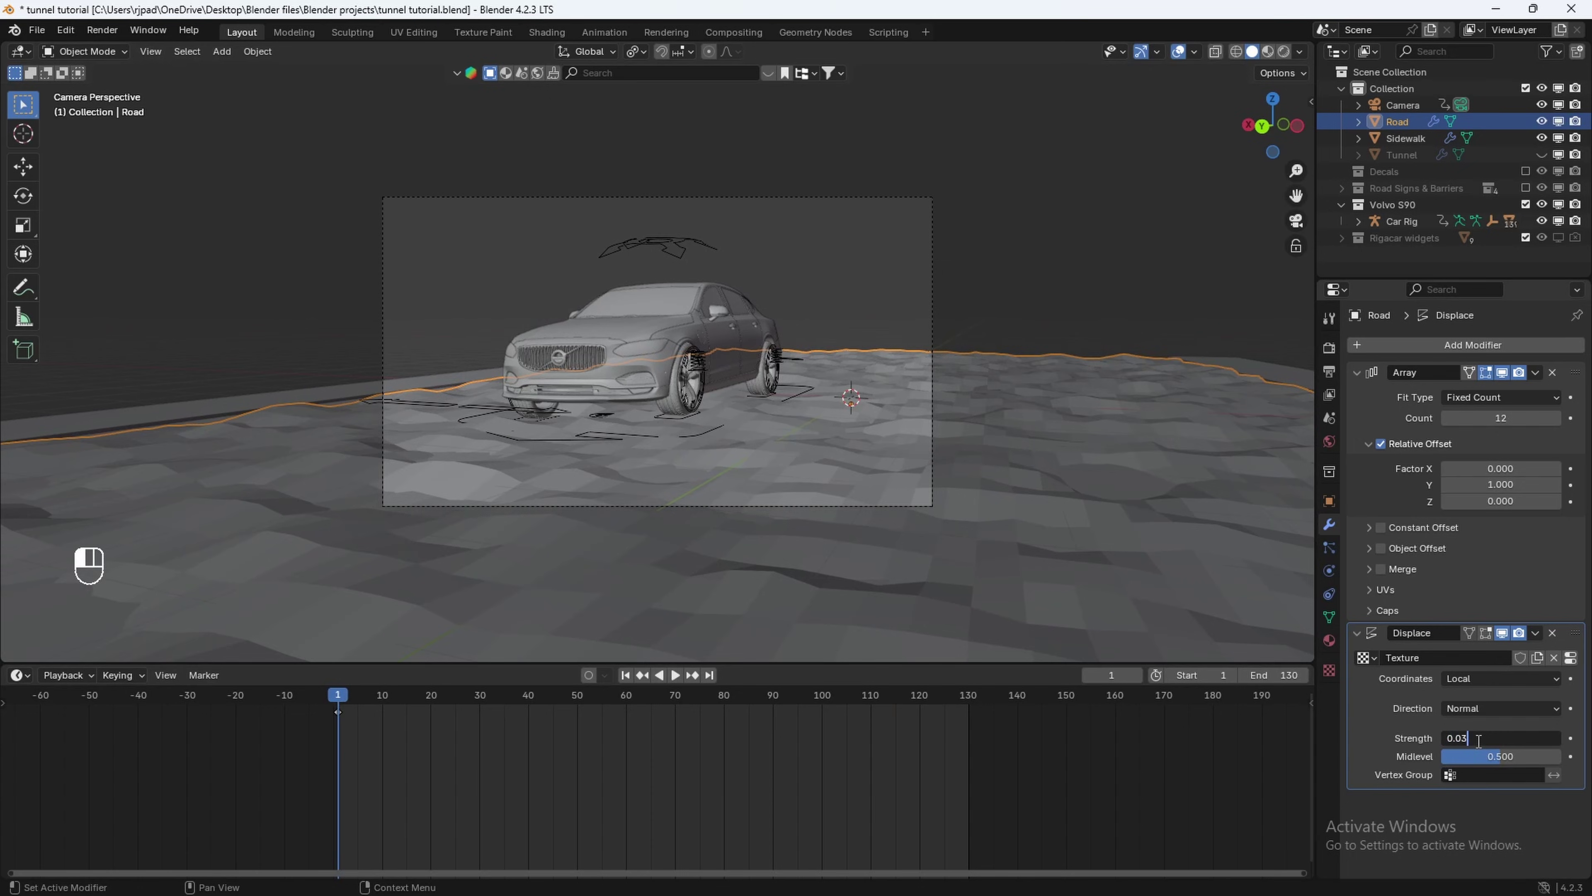
type("0.03")
key("Return")
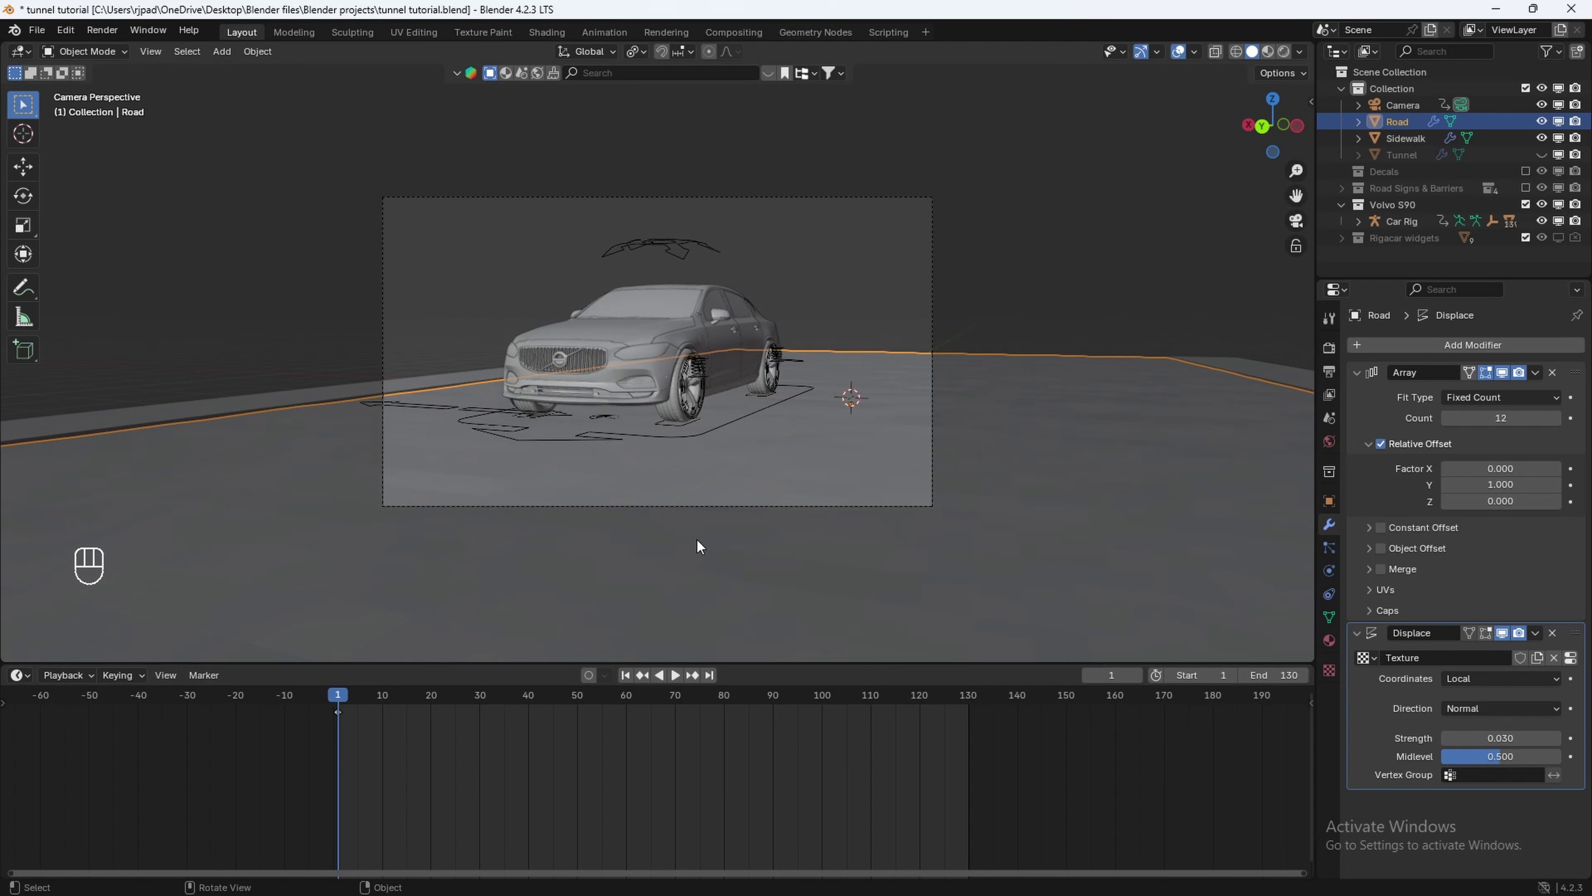
right_click(981, 394)
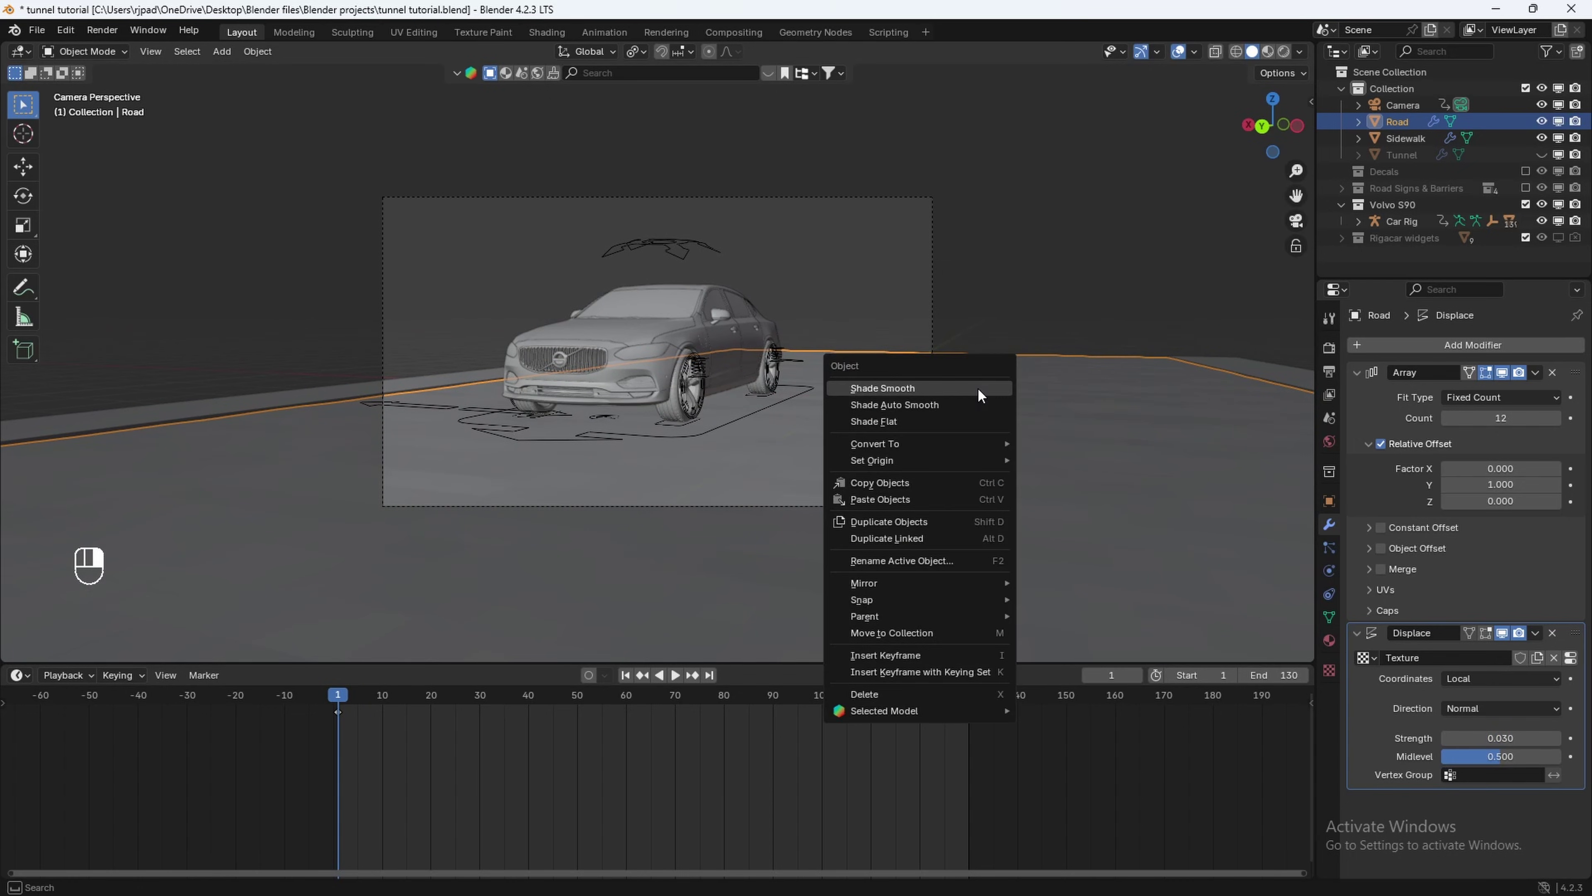
left_click(948, 407)
key("space")
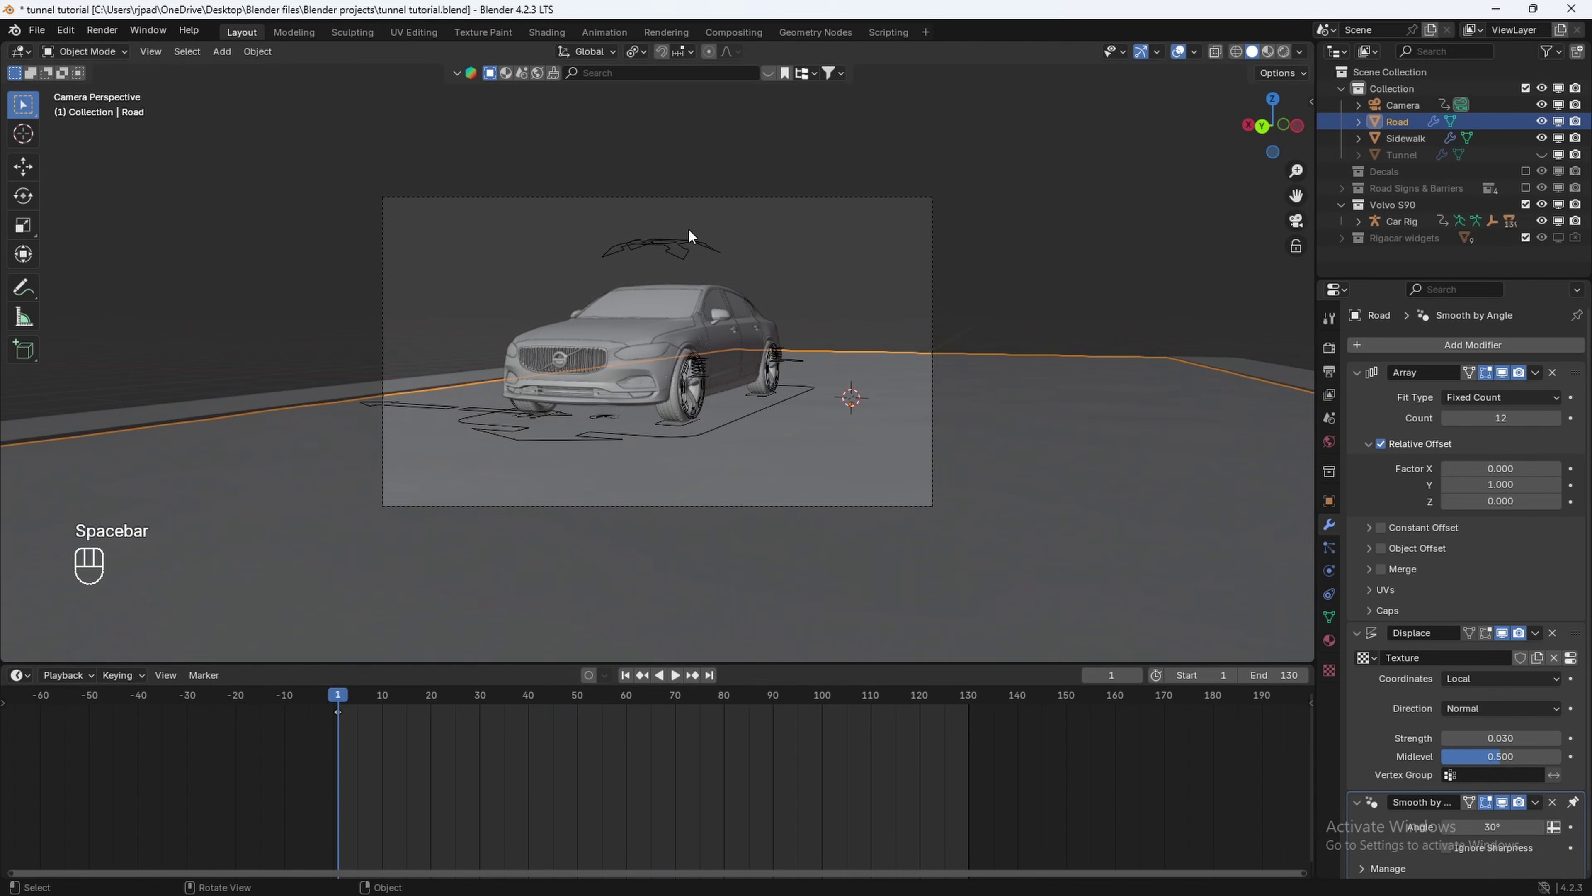
Select the car rig, switch it to Pose Mode and select the Suspension bone above the car.
left_click(680, 250)
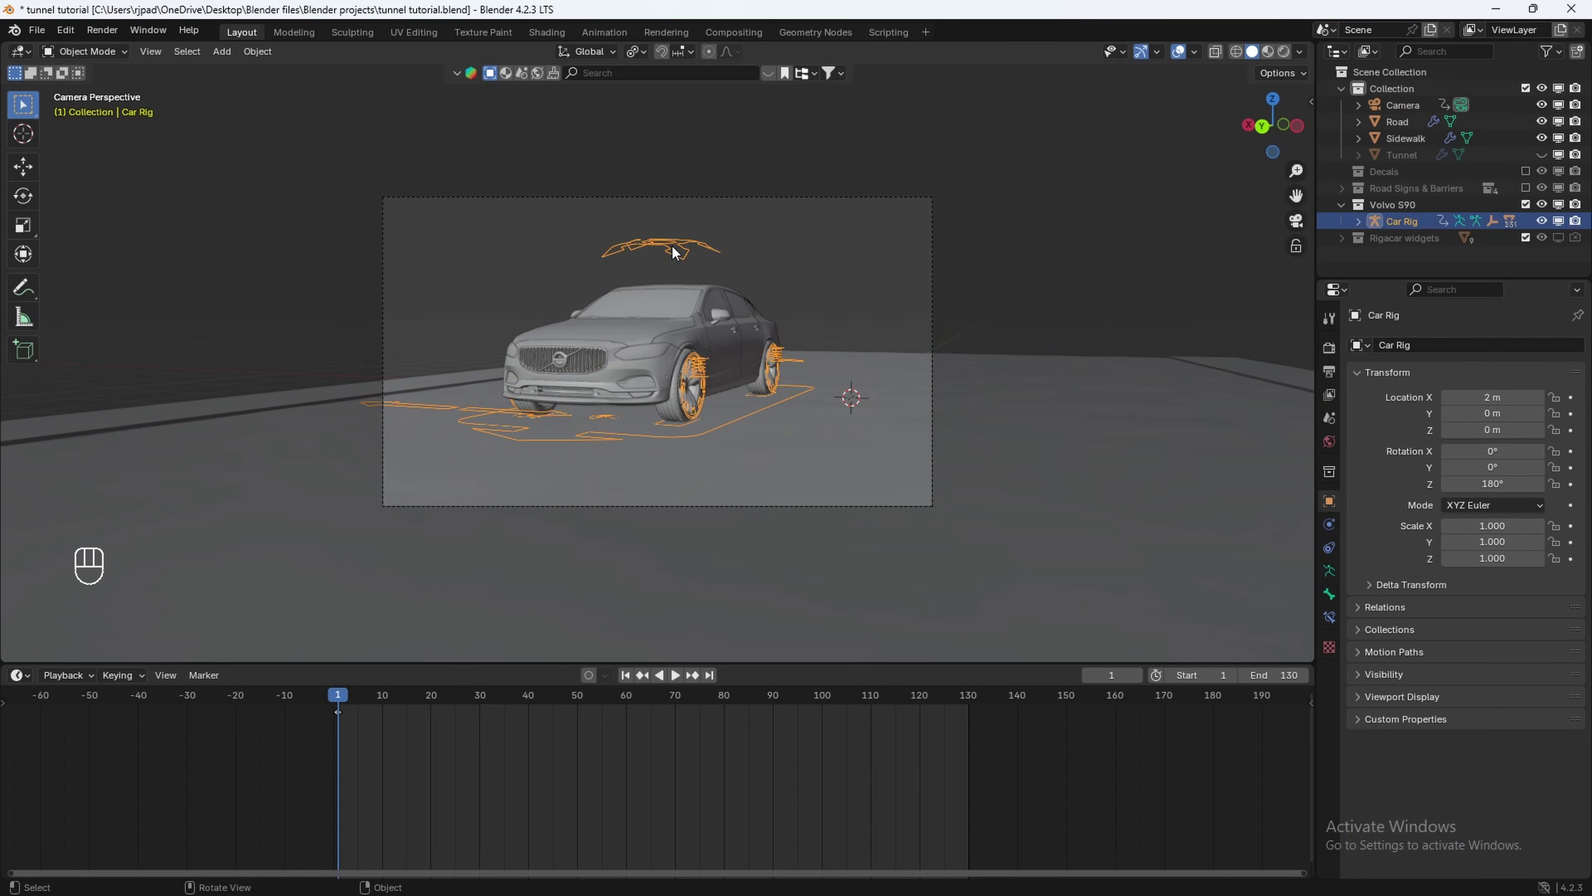
left_click(84, 51)
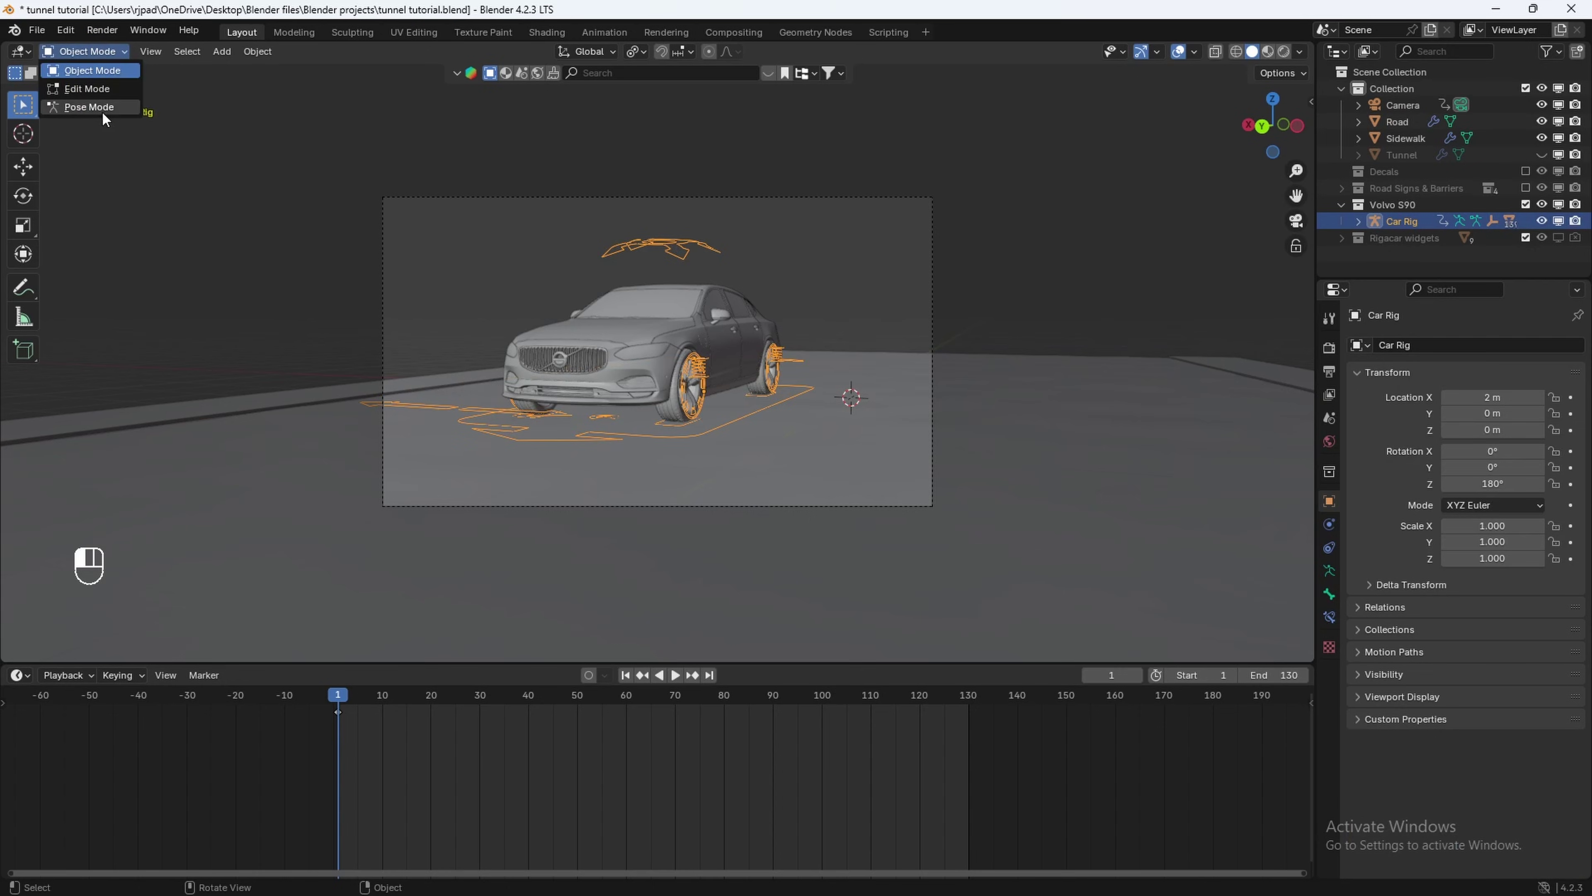
left_click(88, 113)
left_click(668, 243)
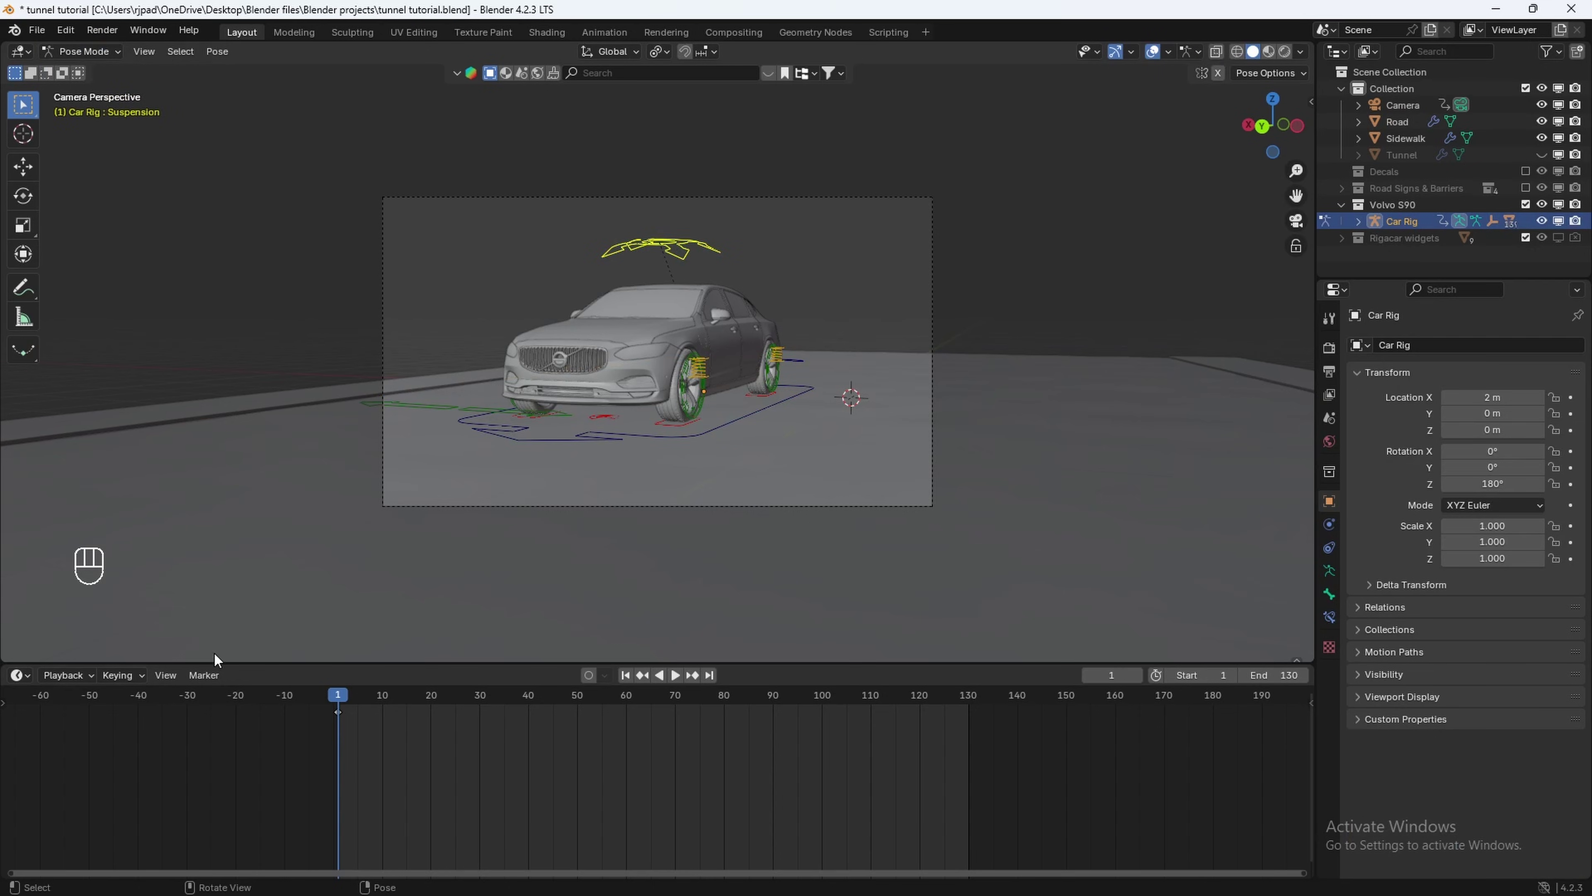
Switch the timeline to the Graph Editor and keyframe the Suspension bone's location at frame 1.
left_click(20, 675)
left_click(282, 756)
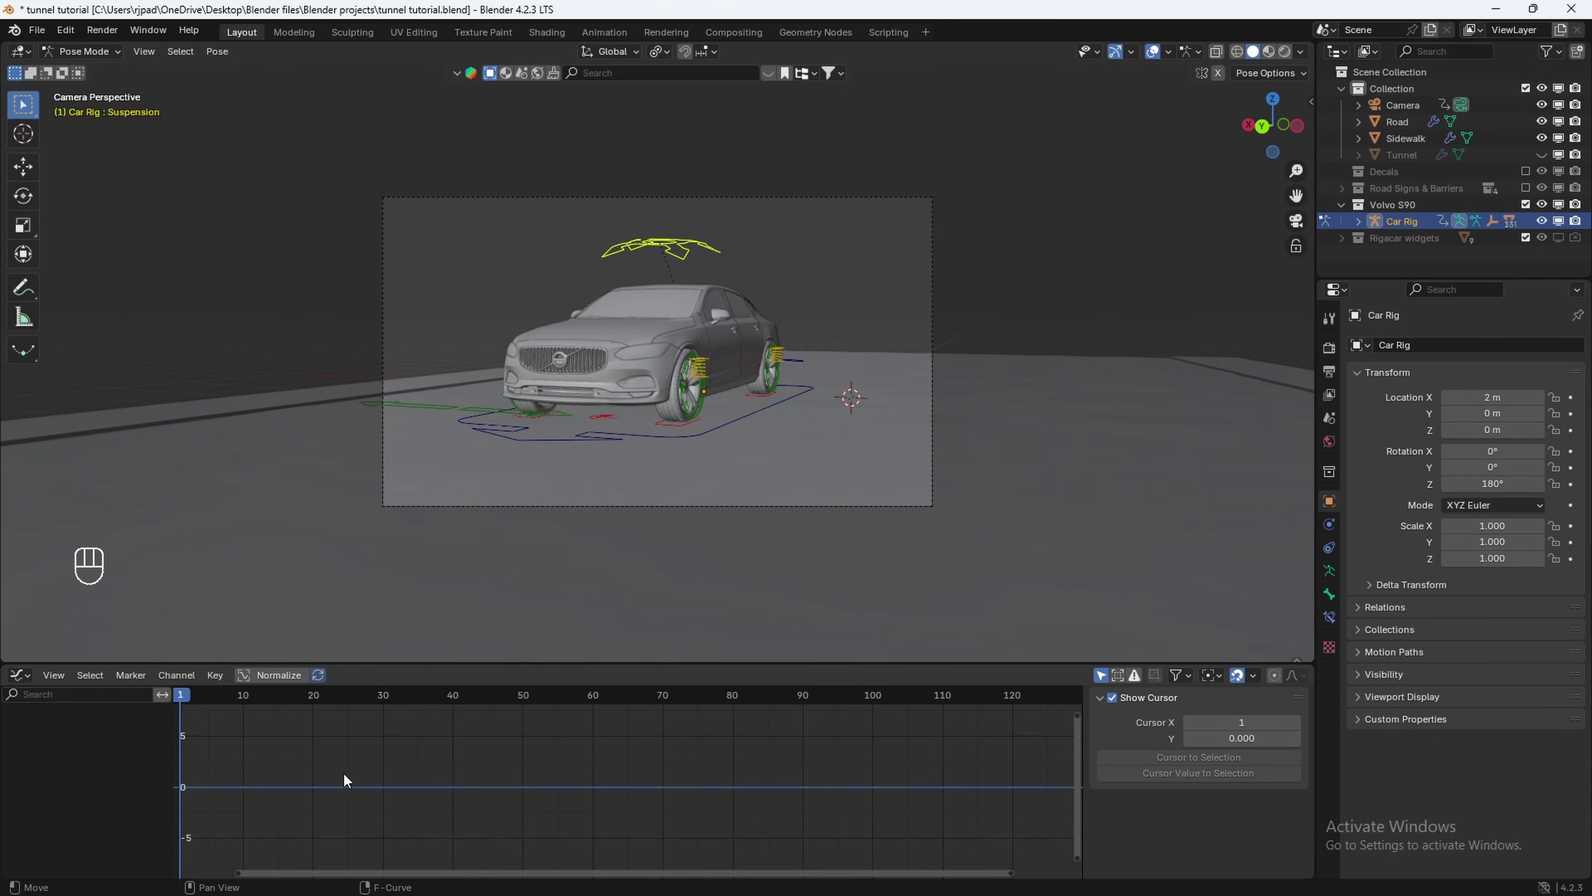
left_click(1329, 600)
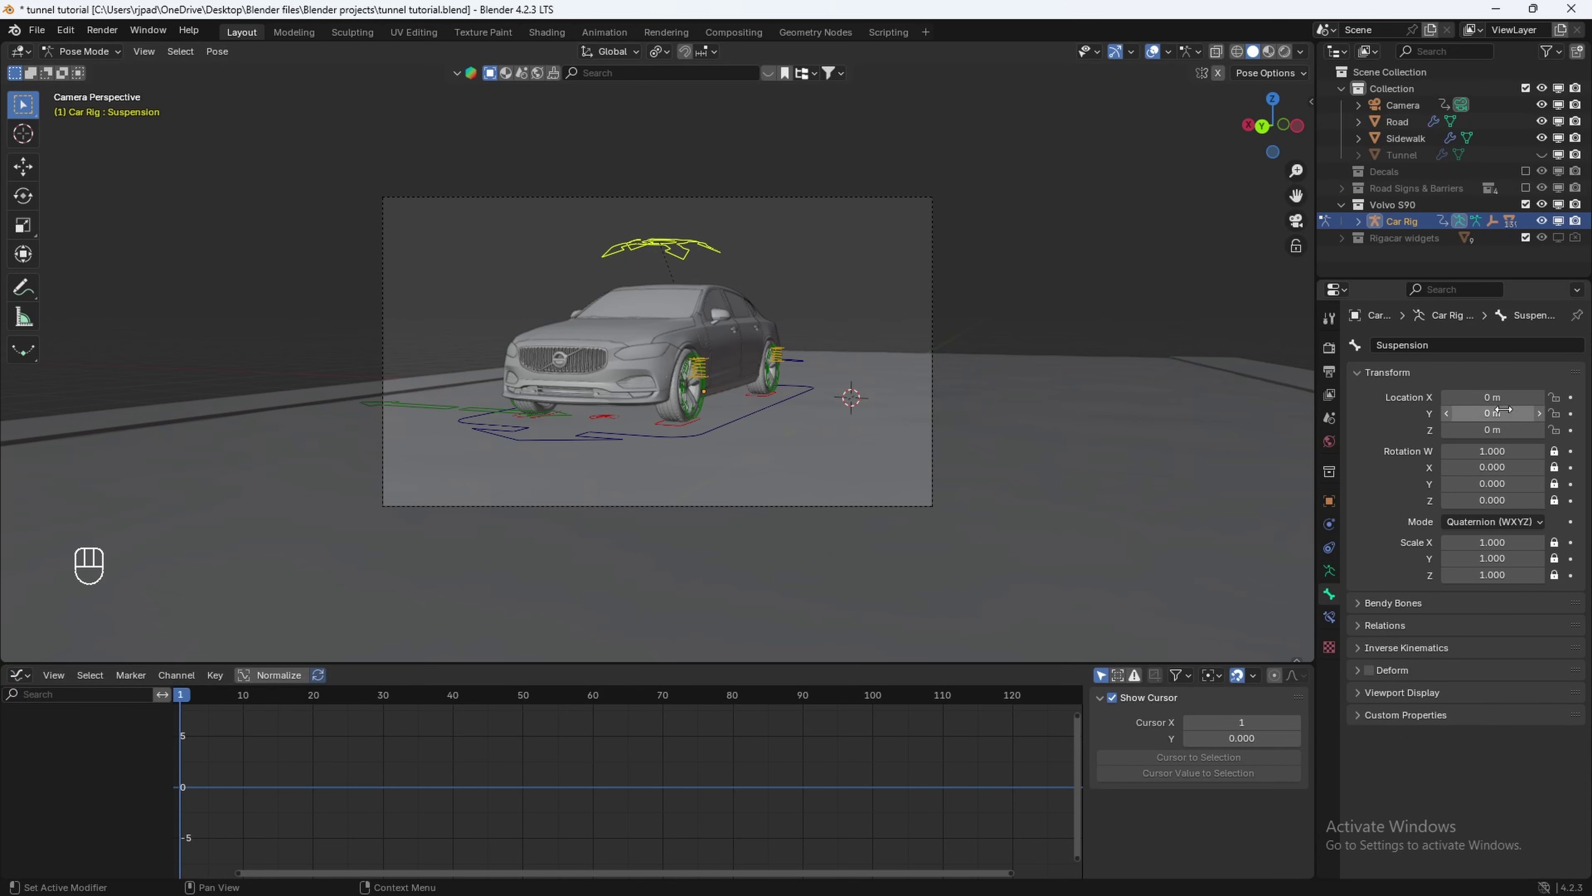
scroll(654, 717, "down", 4)
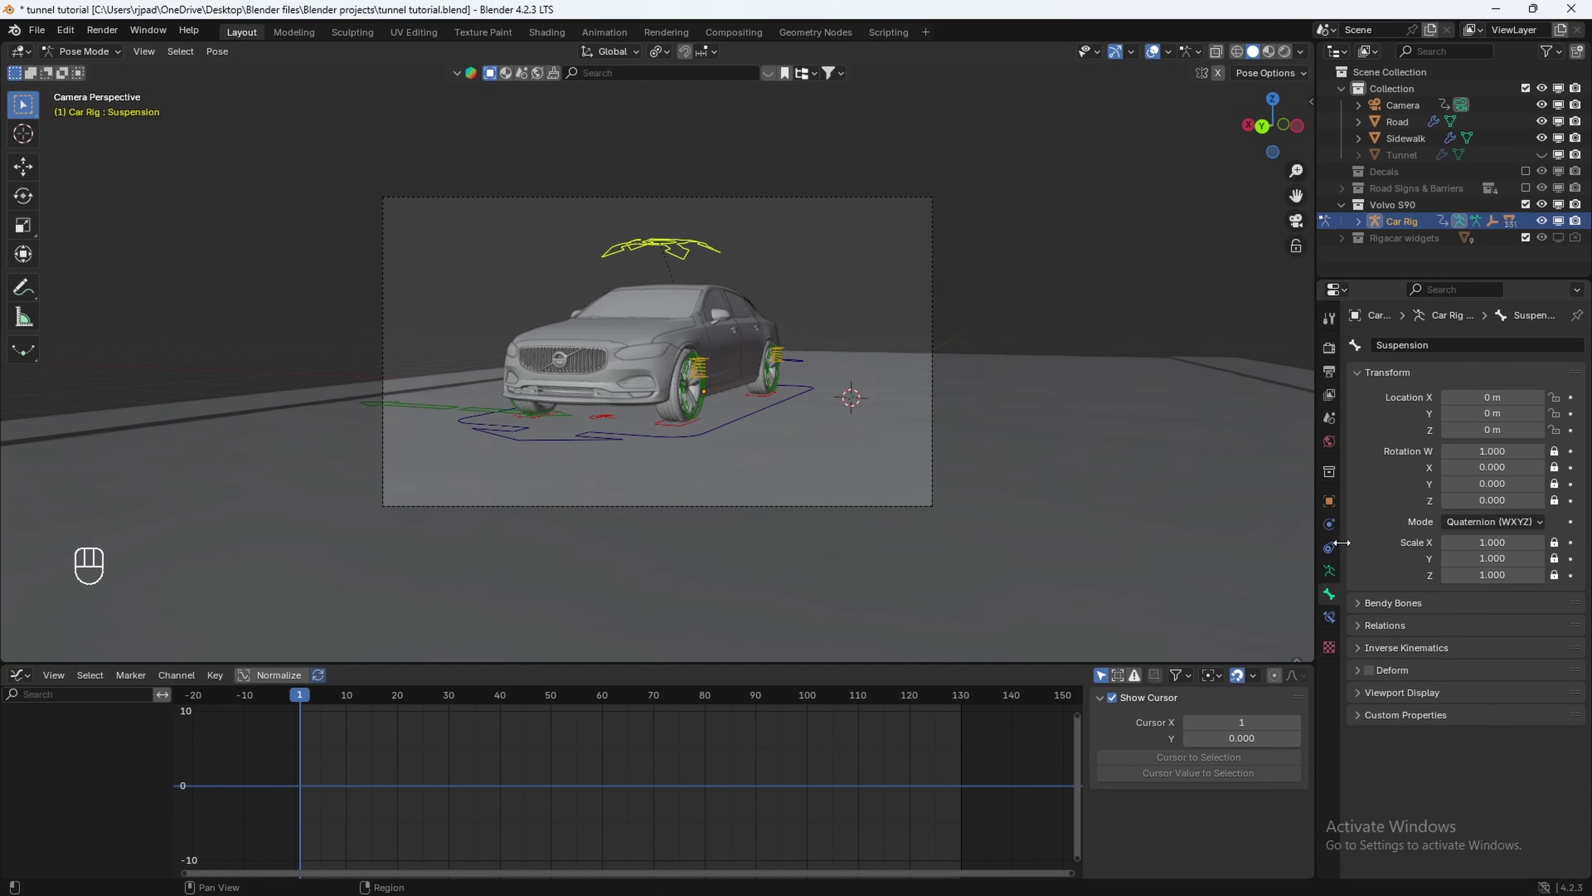
key("i")
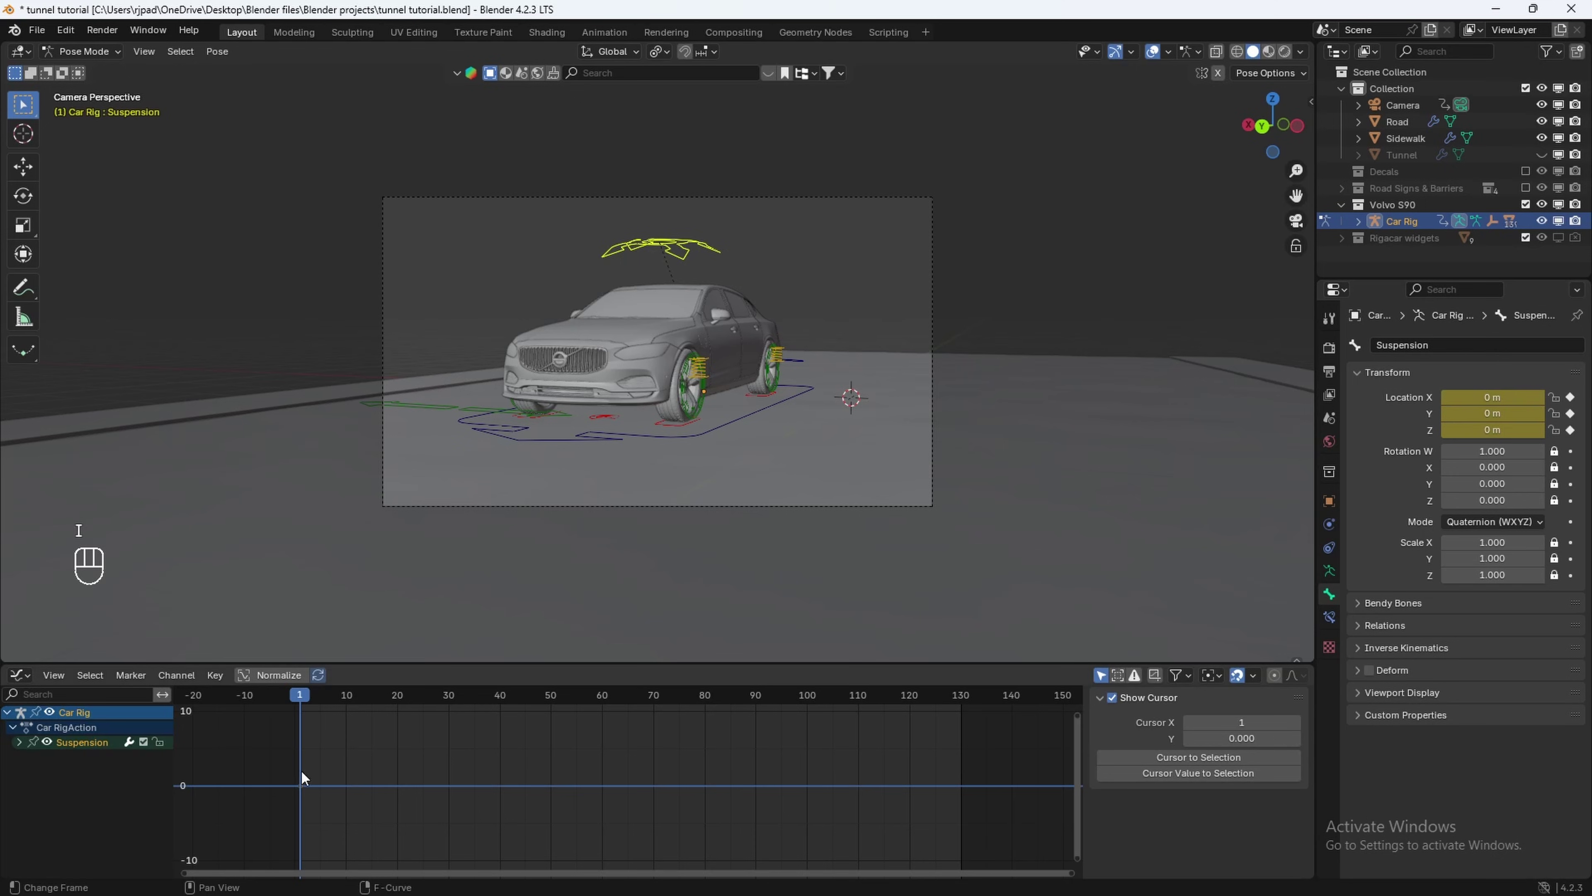
Add a Noise modifier to the Suspension bone's Z Location curve and play back the animation.
left_click(19, 743)
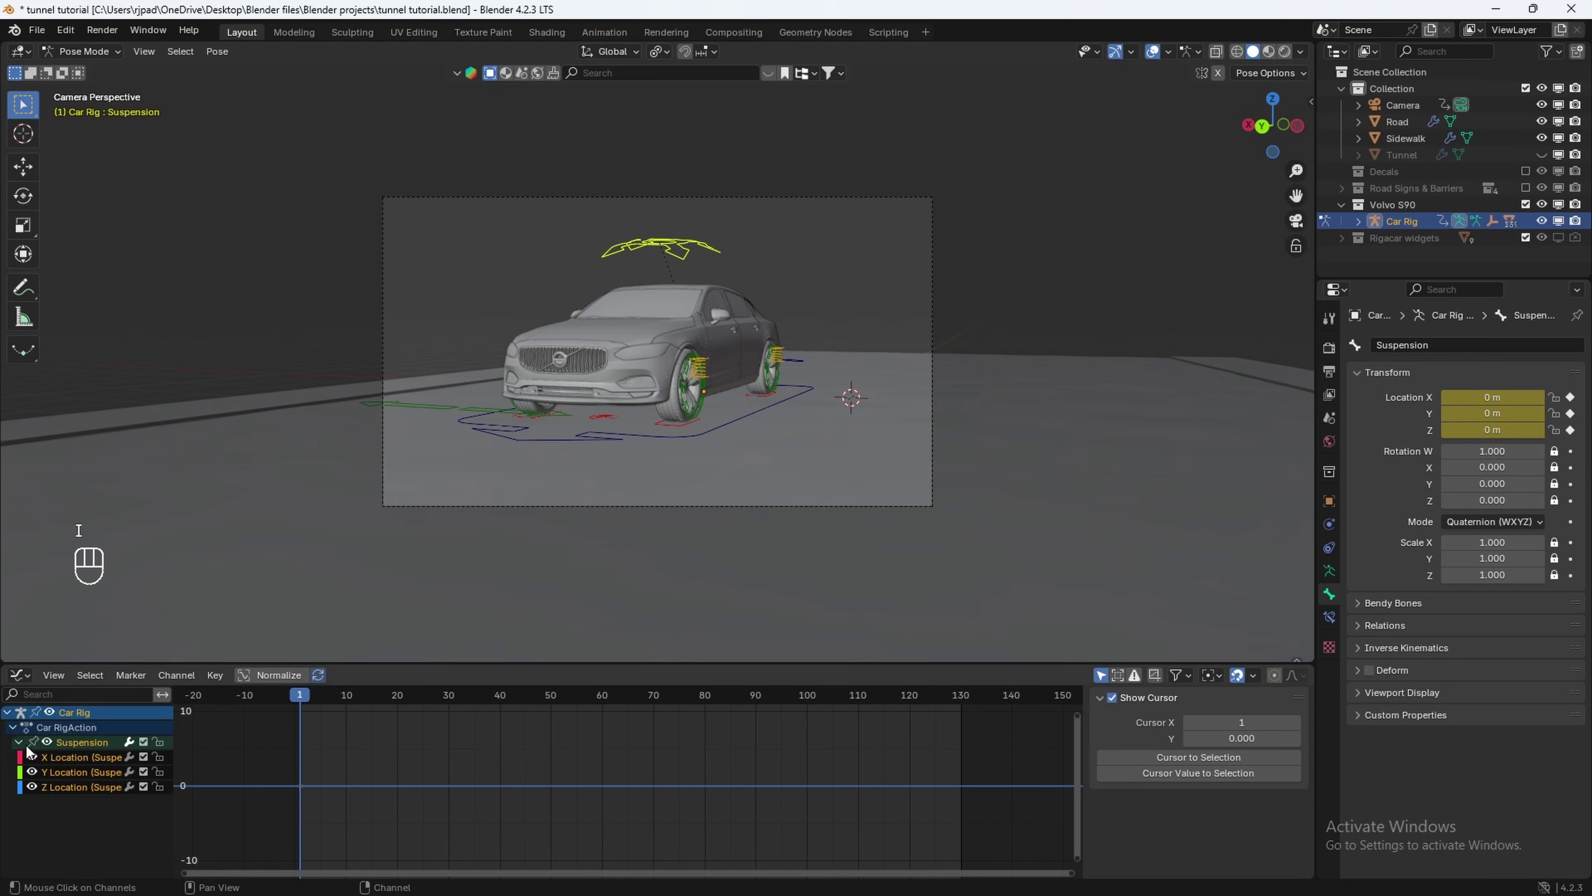
left_click(72, 789)
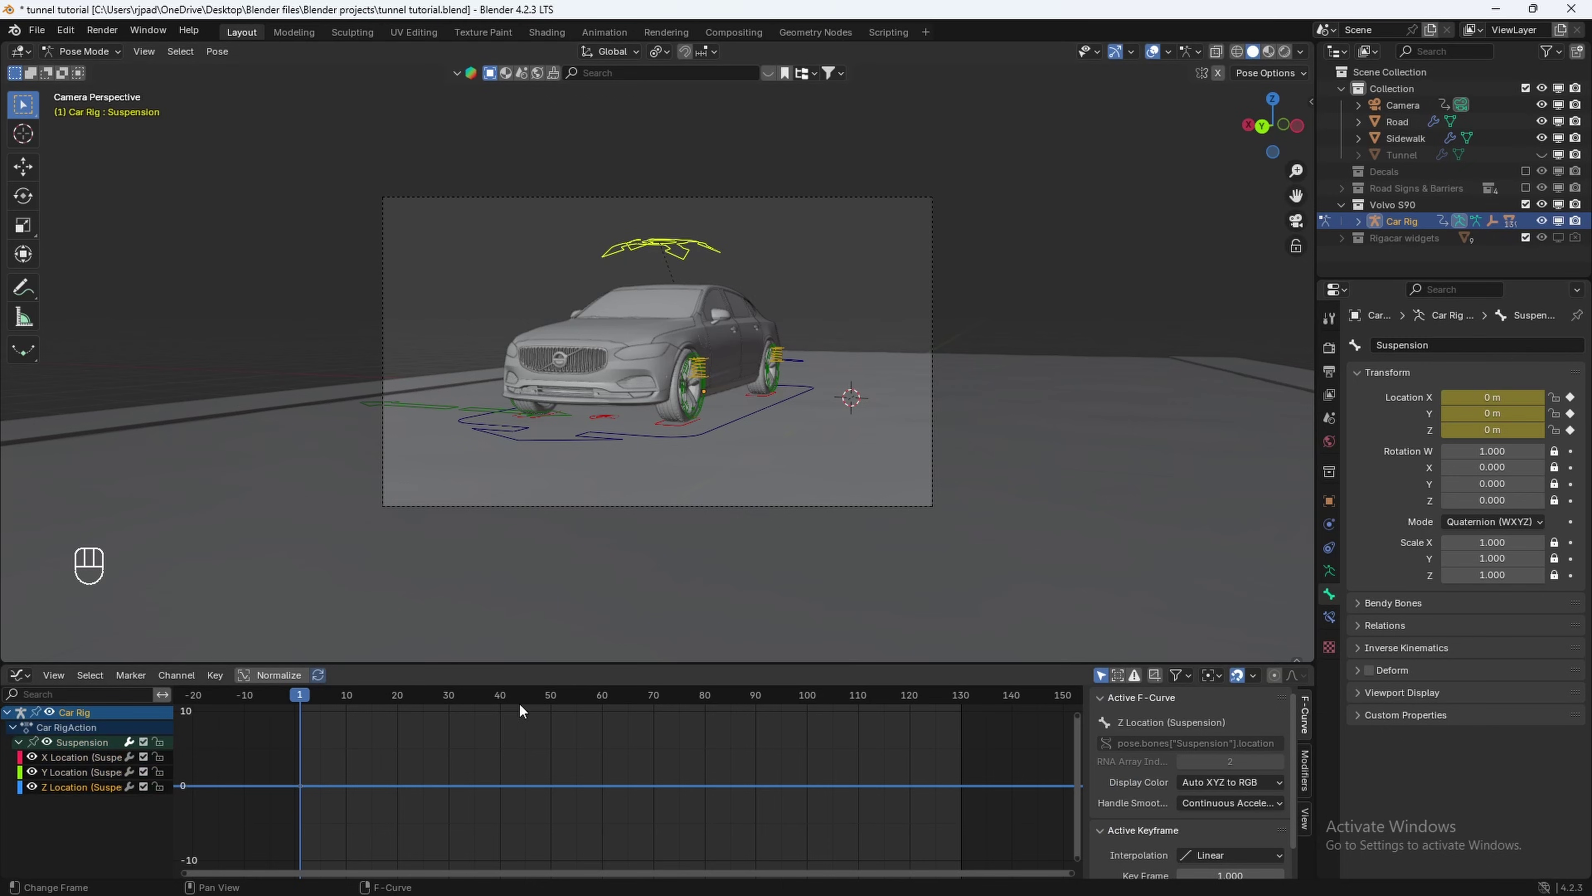
left_click(1306, 778)
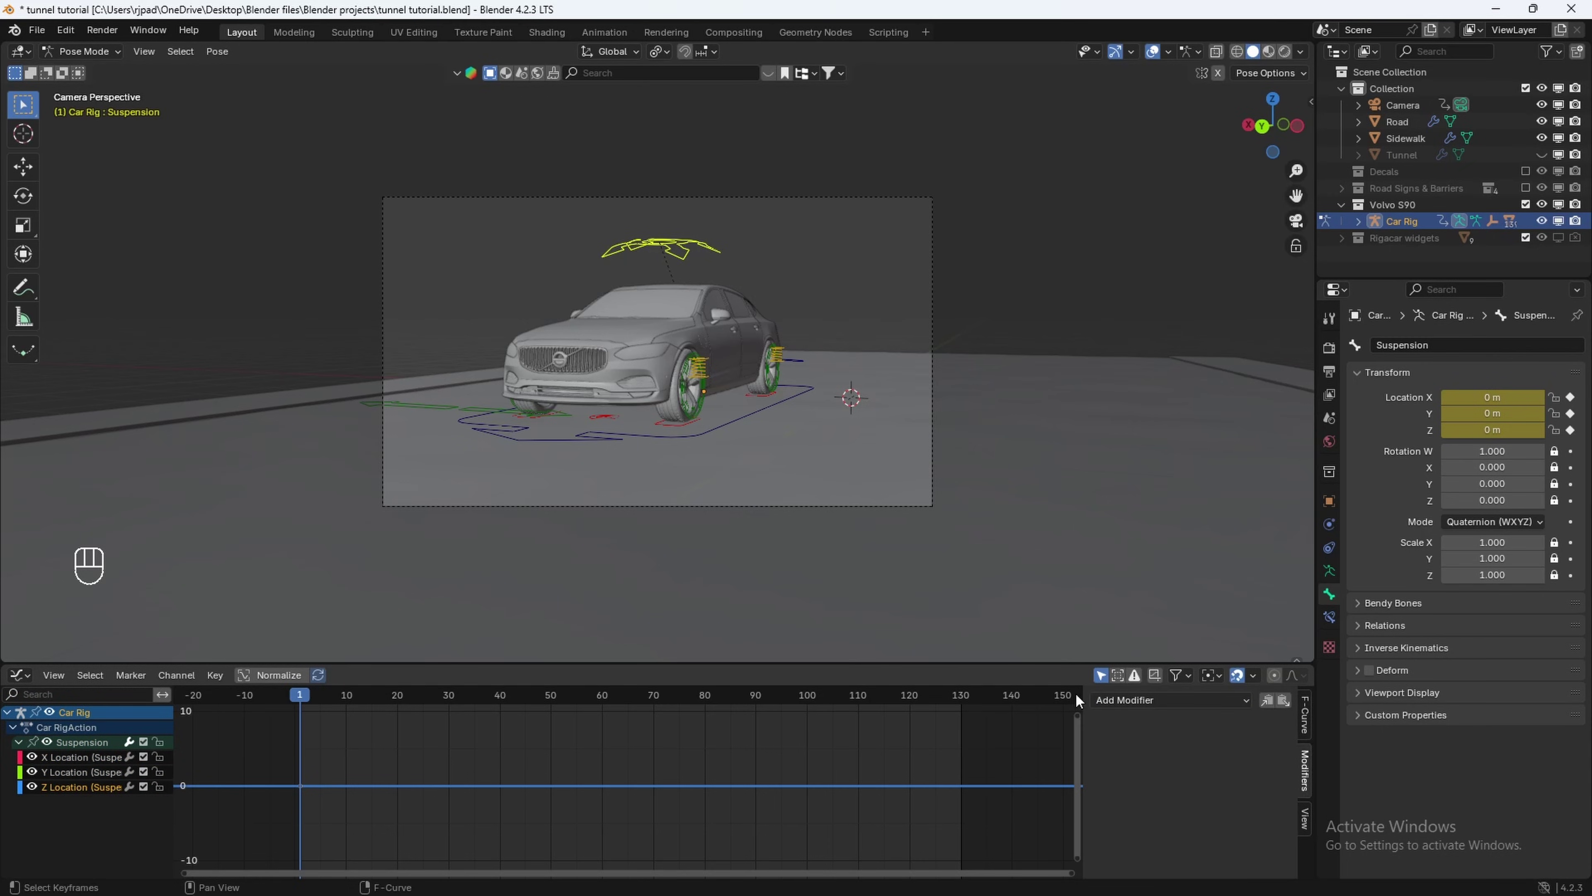
left_click(1128, 700)
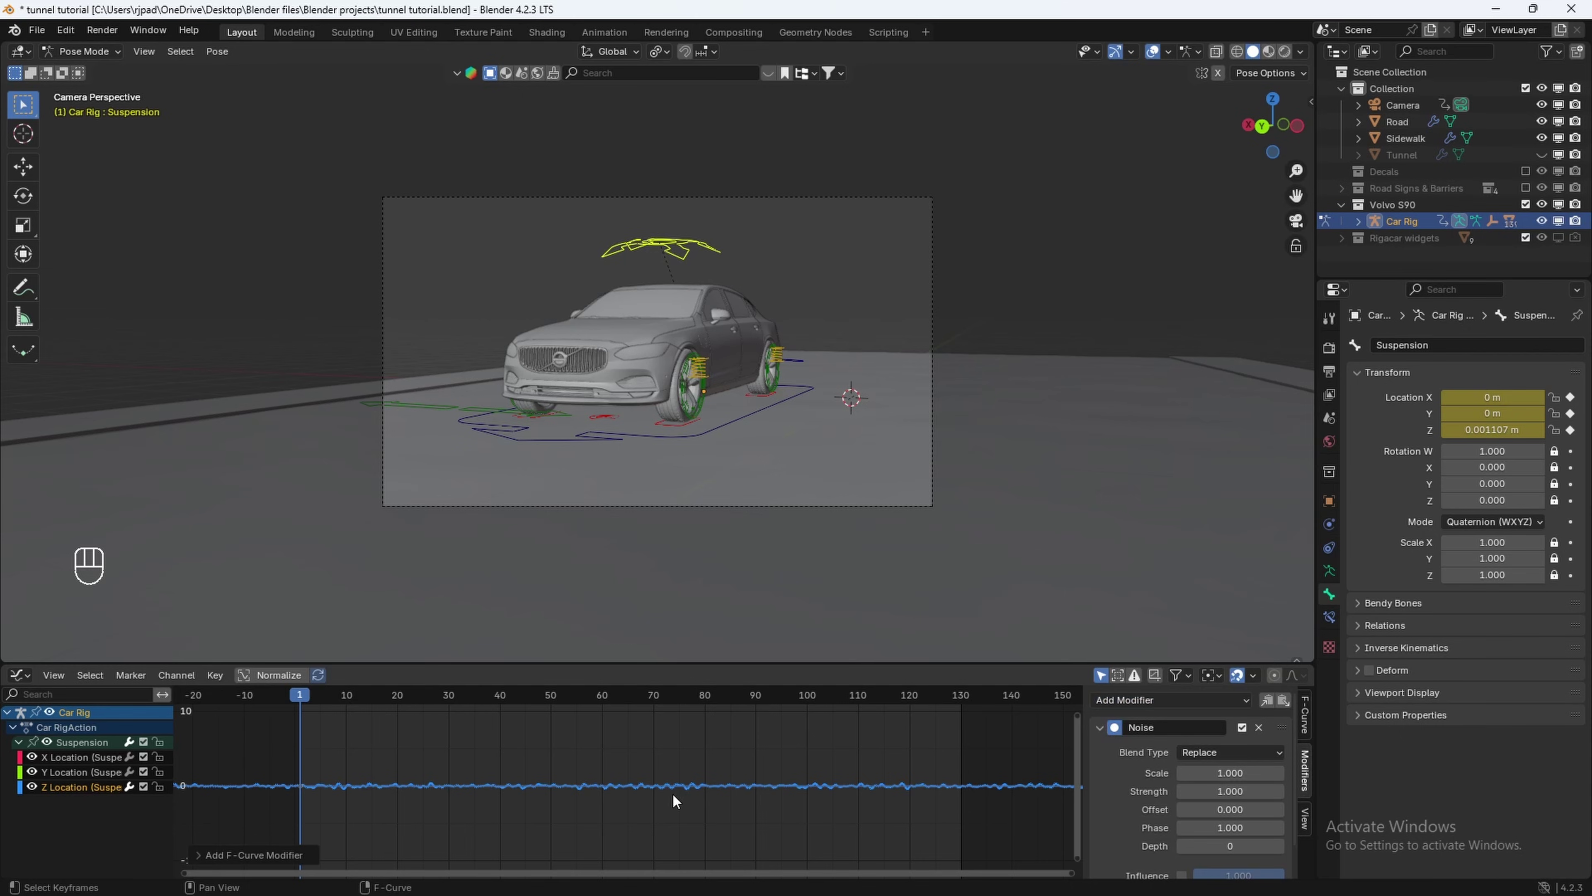
key("space")
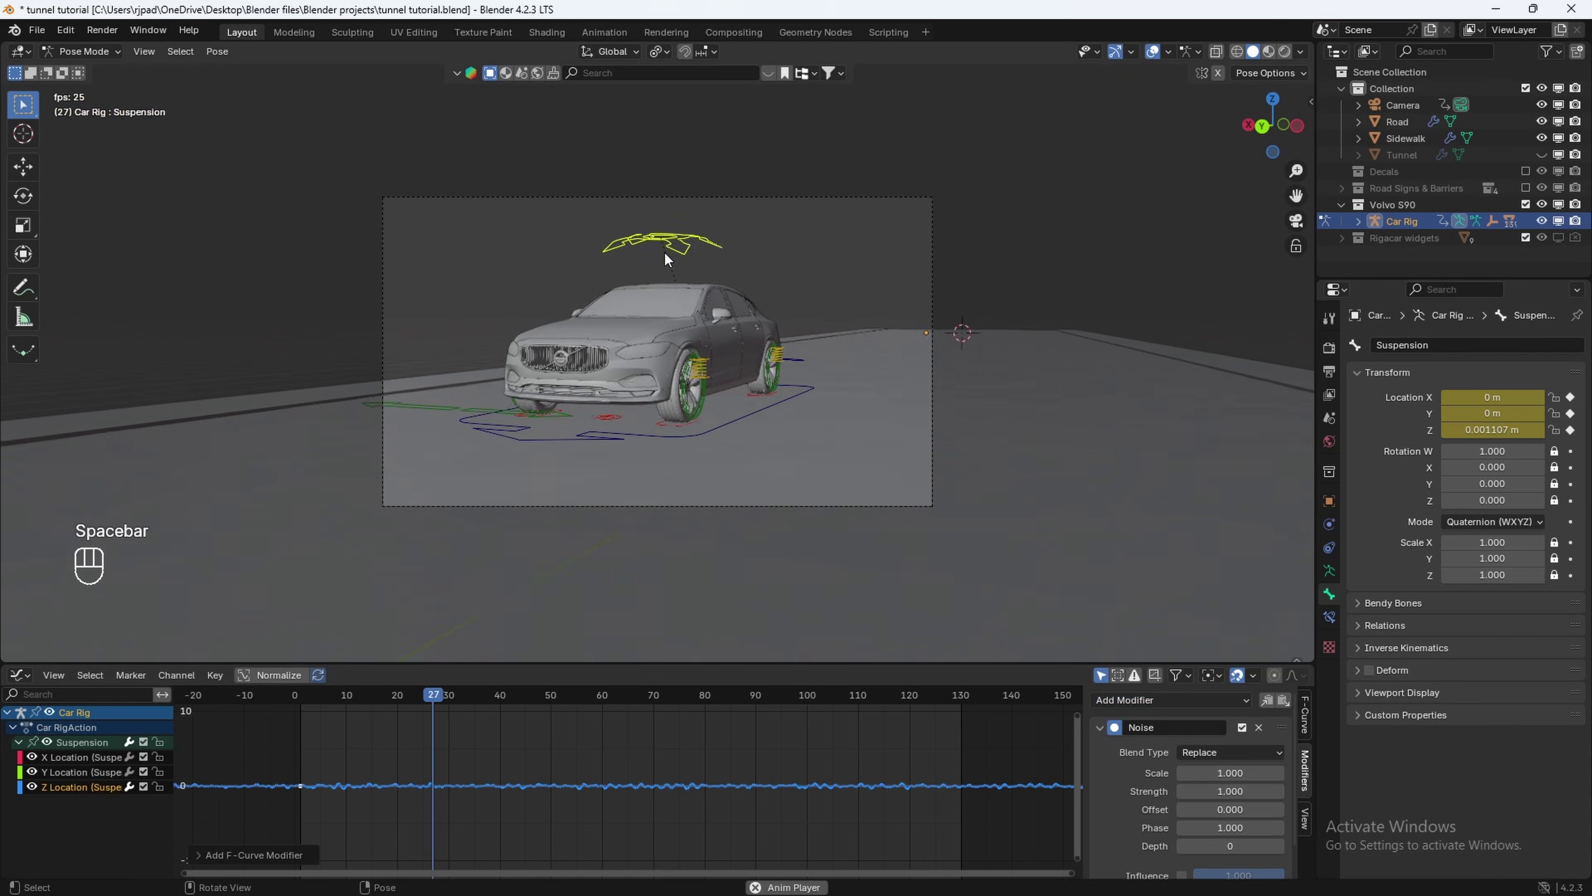
key("Escape")
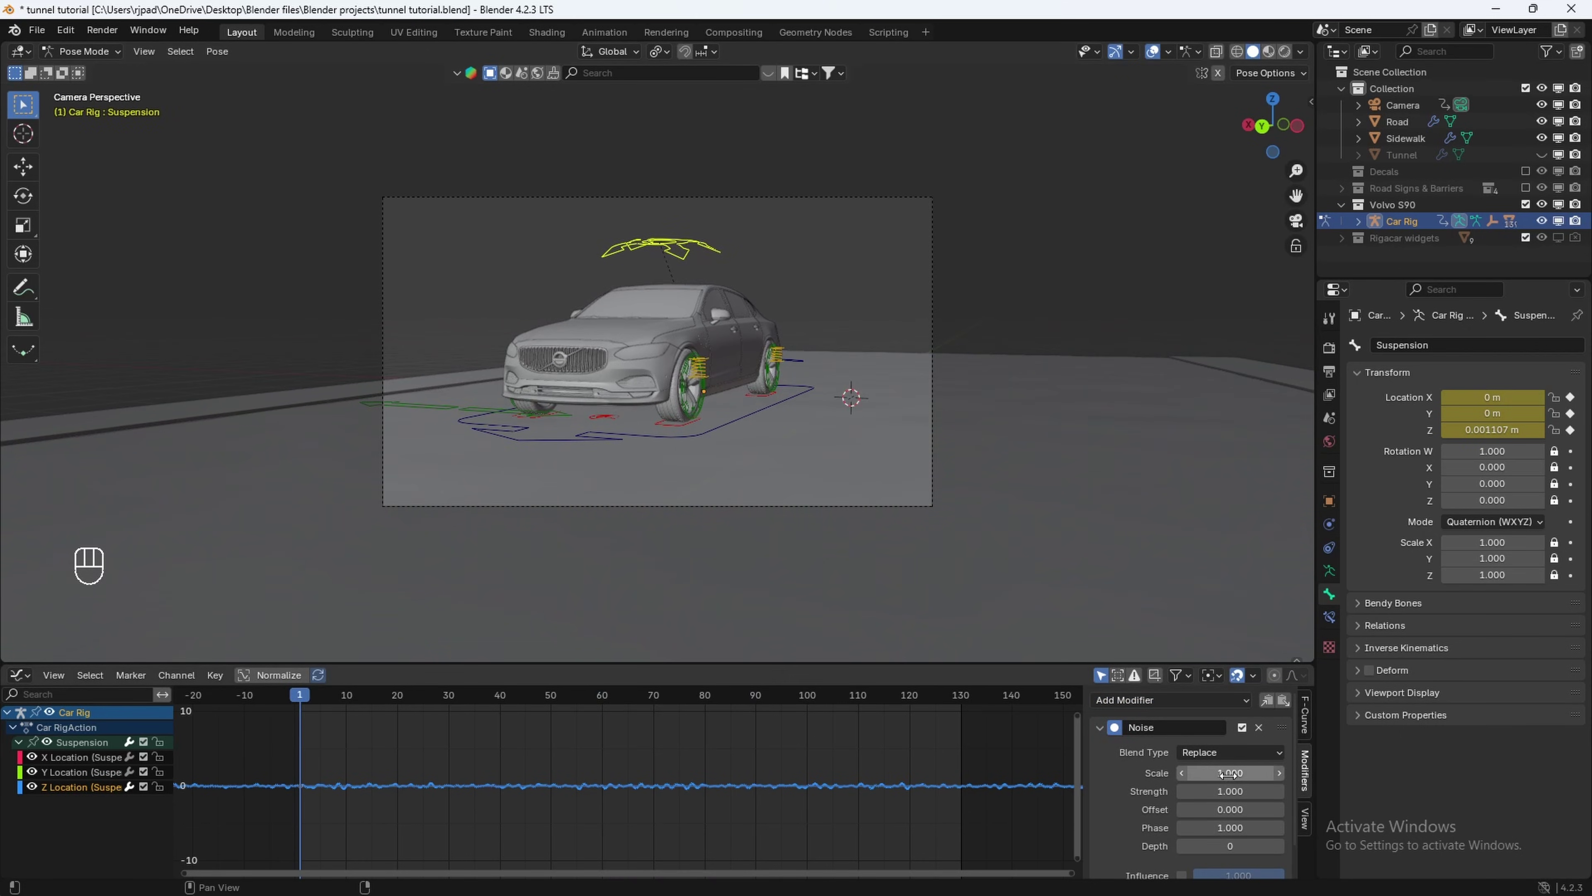
Set the Noise modifier's scale to 3 and briefly play back the suspension movement.
left_click(1228, 776)
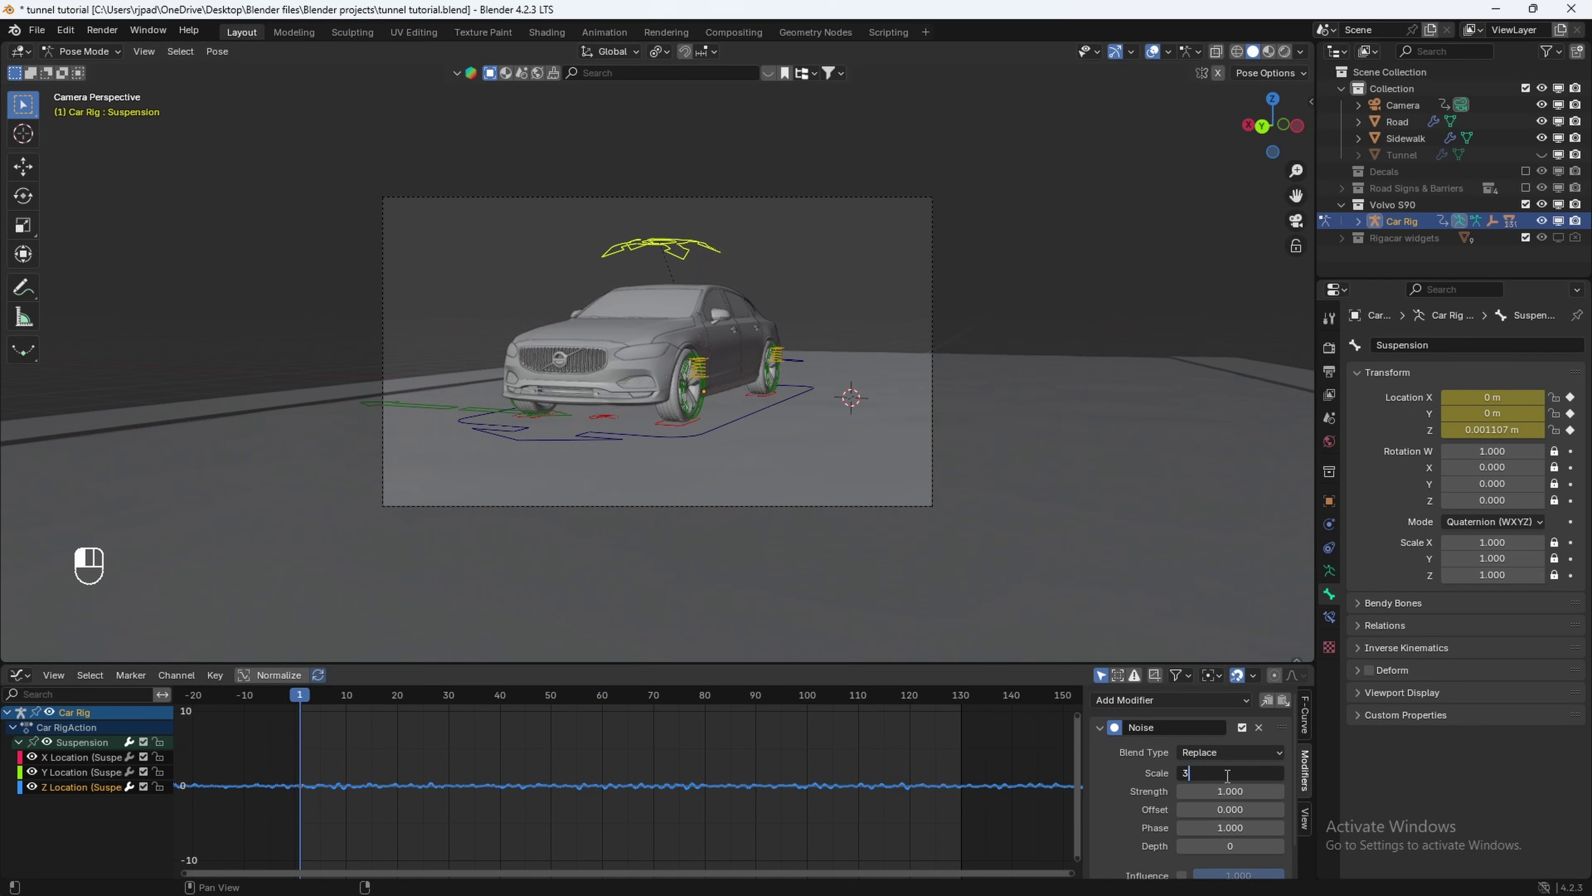
type("3")
key("Return")
key("space")
key("space")
Set the Noise modifier's strength to 0.1, play back the animation and return to frame 1.
left_click(1224, 790)
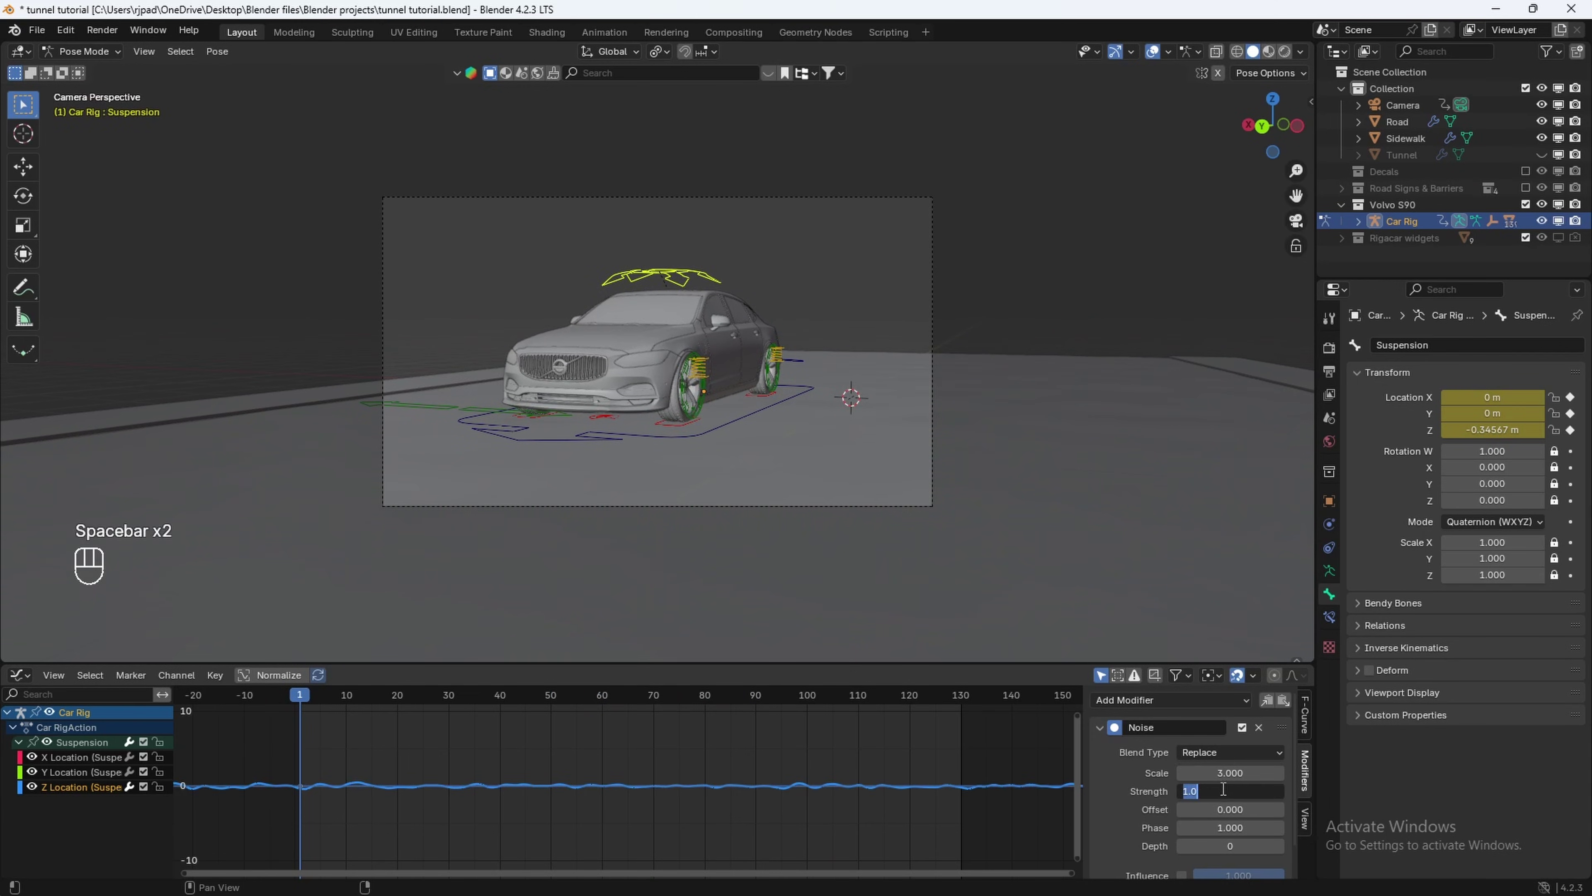
type("0.1")
key("Return")
key("space")
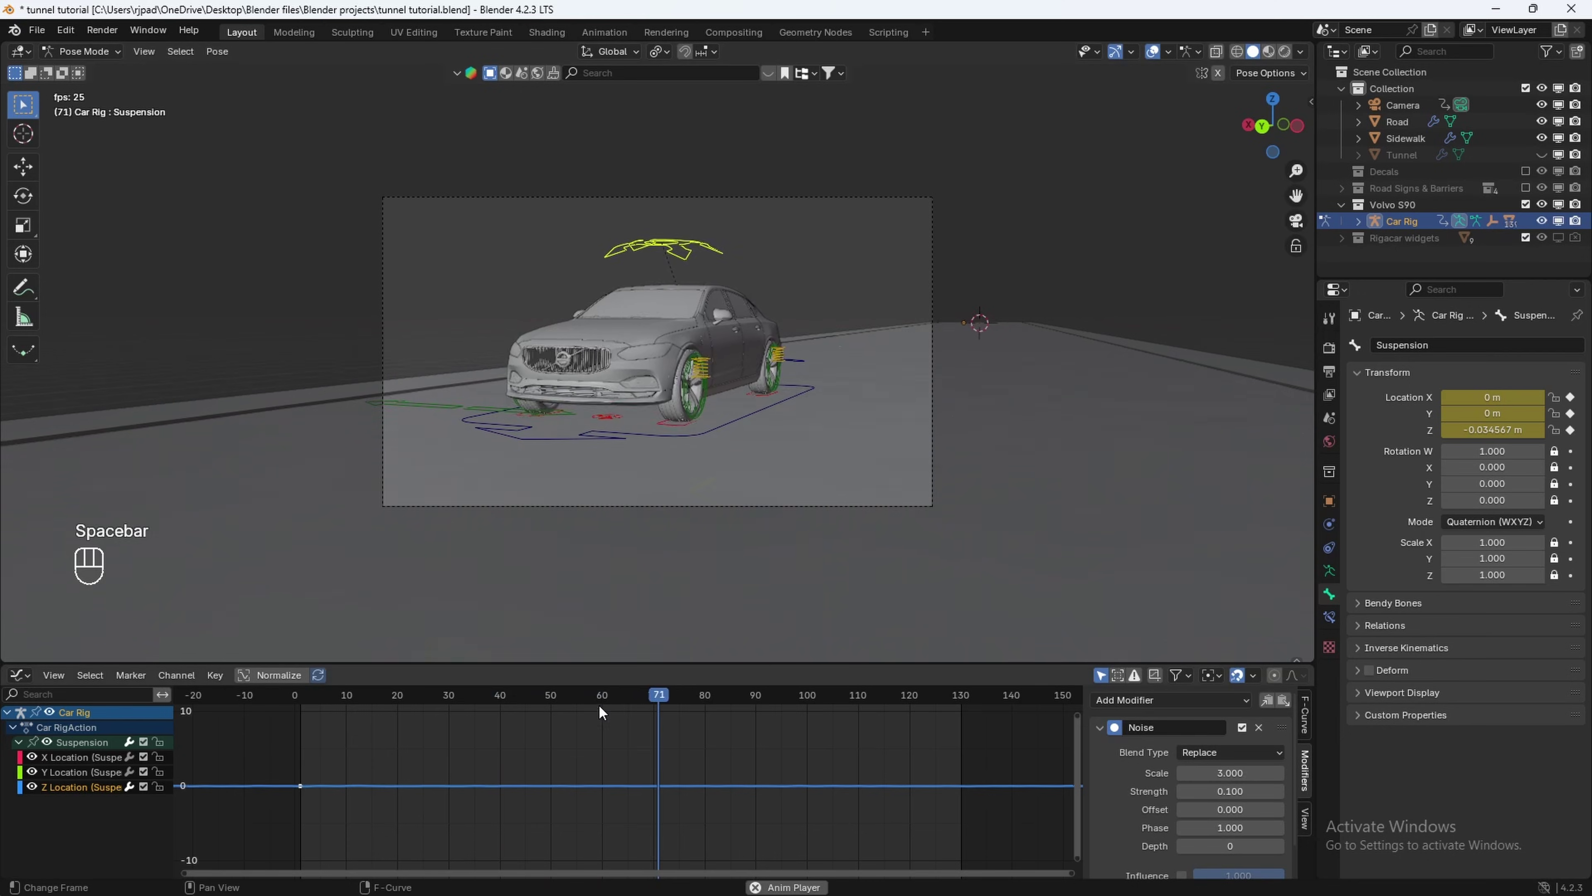
key("space")
left_click_drag(552, 700, 300, 713)
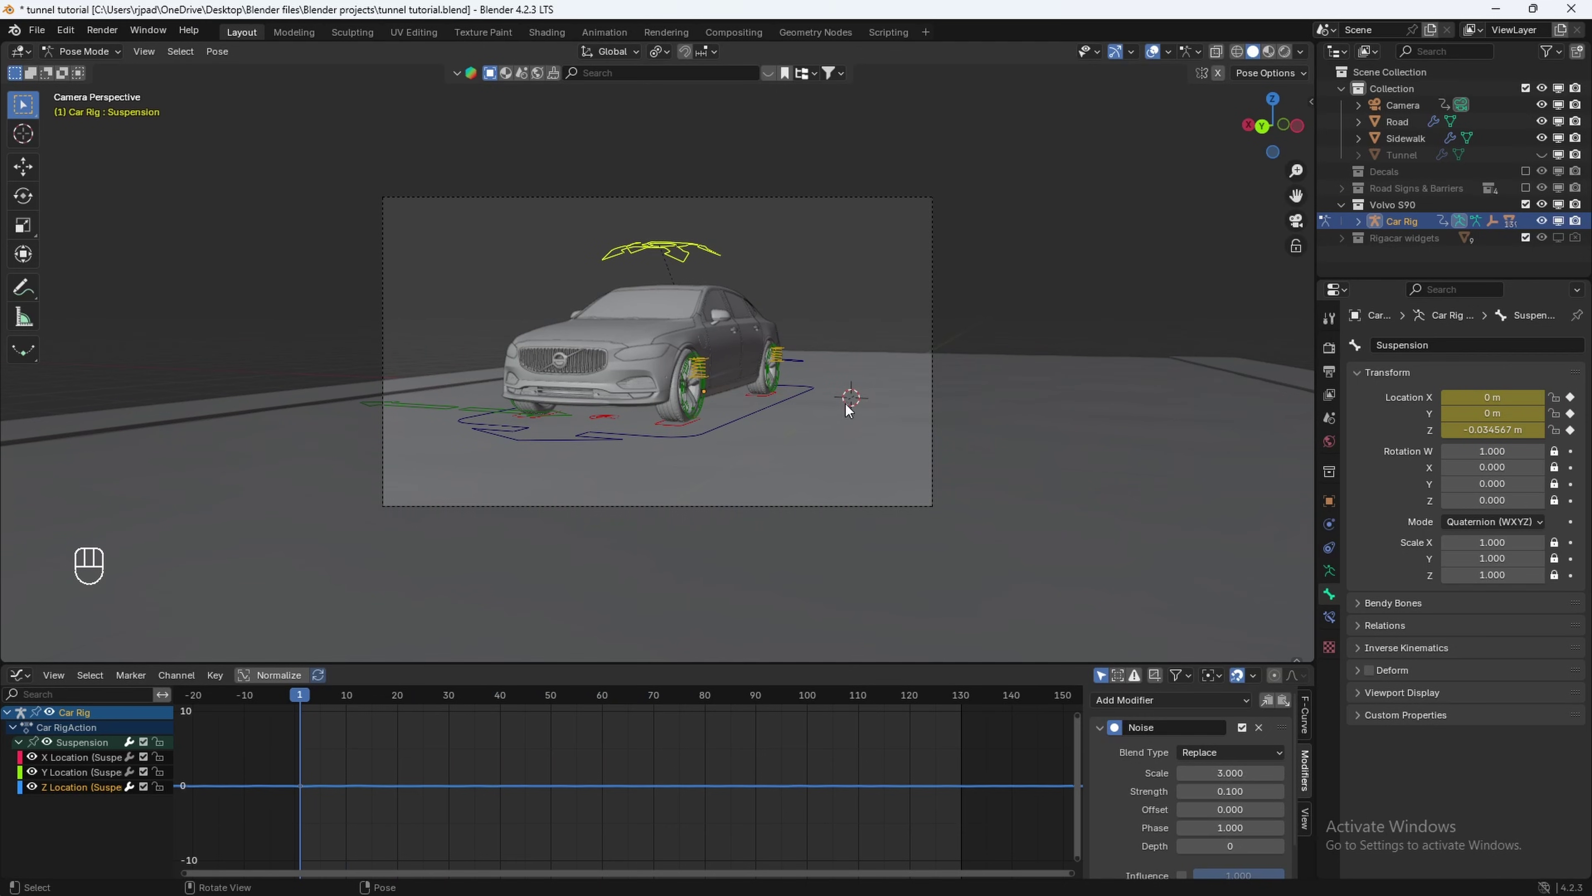
Bake the car steering and the wheels rotation with Rigacar for frames 1 to 170 and play back the result.
key("n")
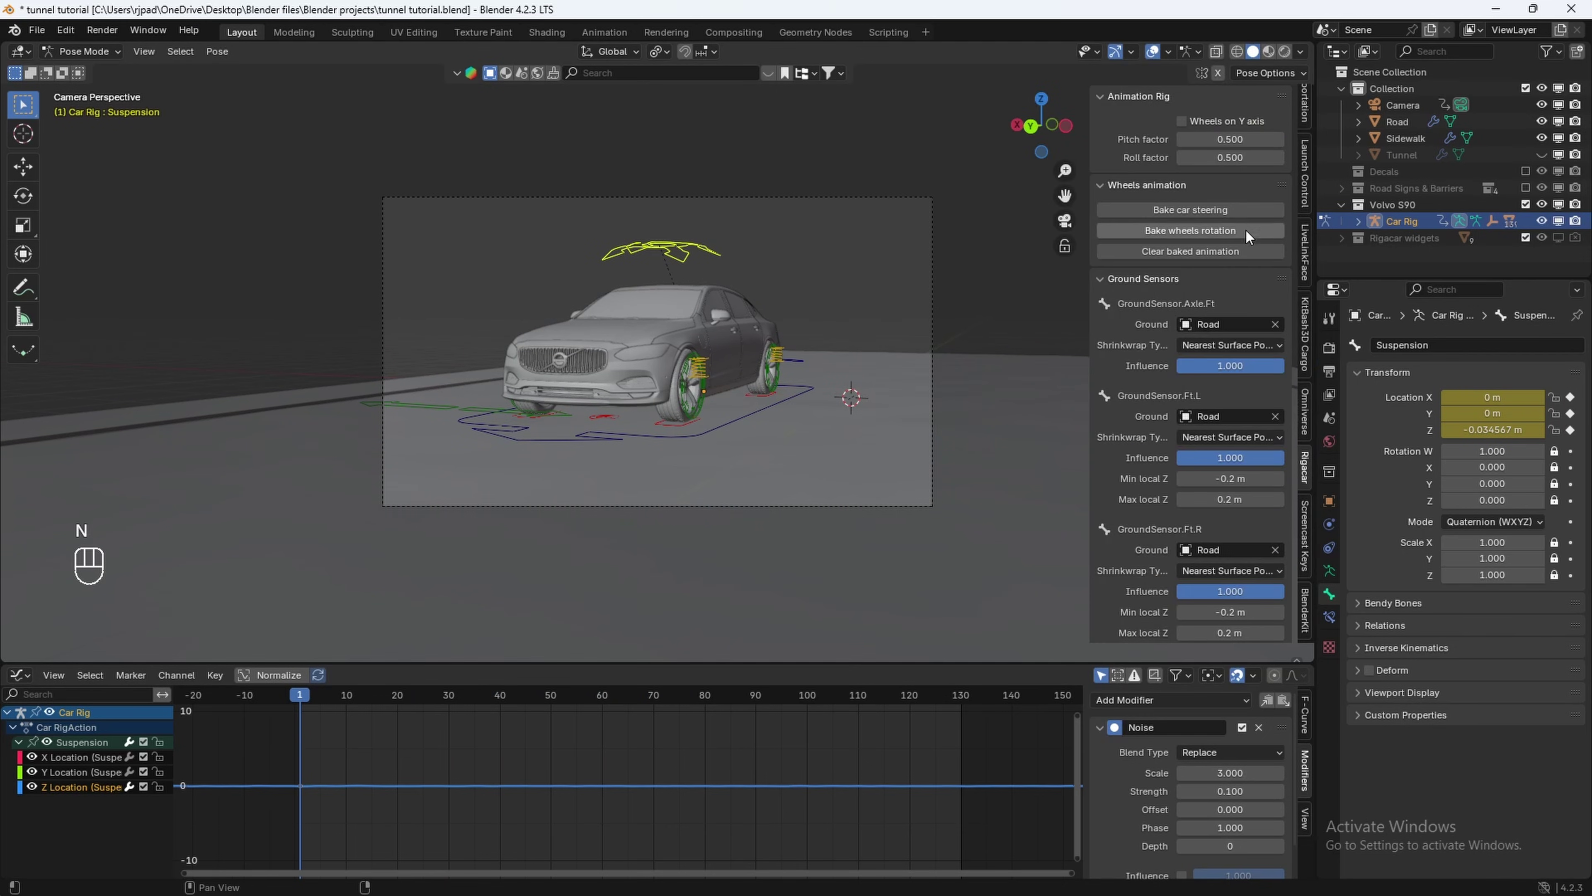
left_click(1175, 210)
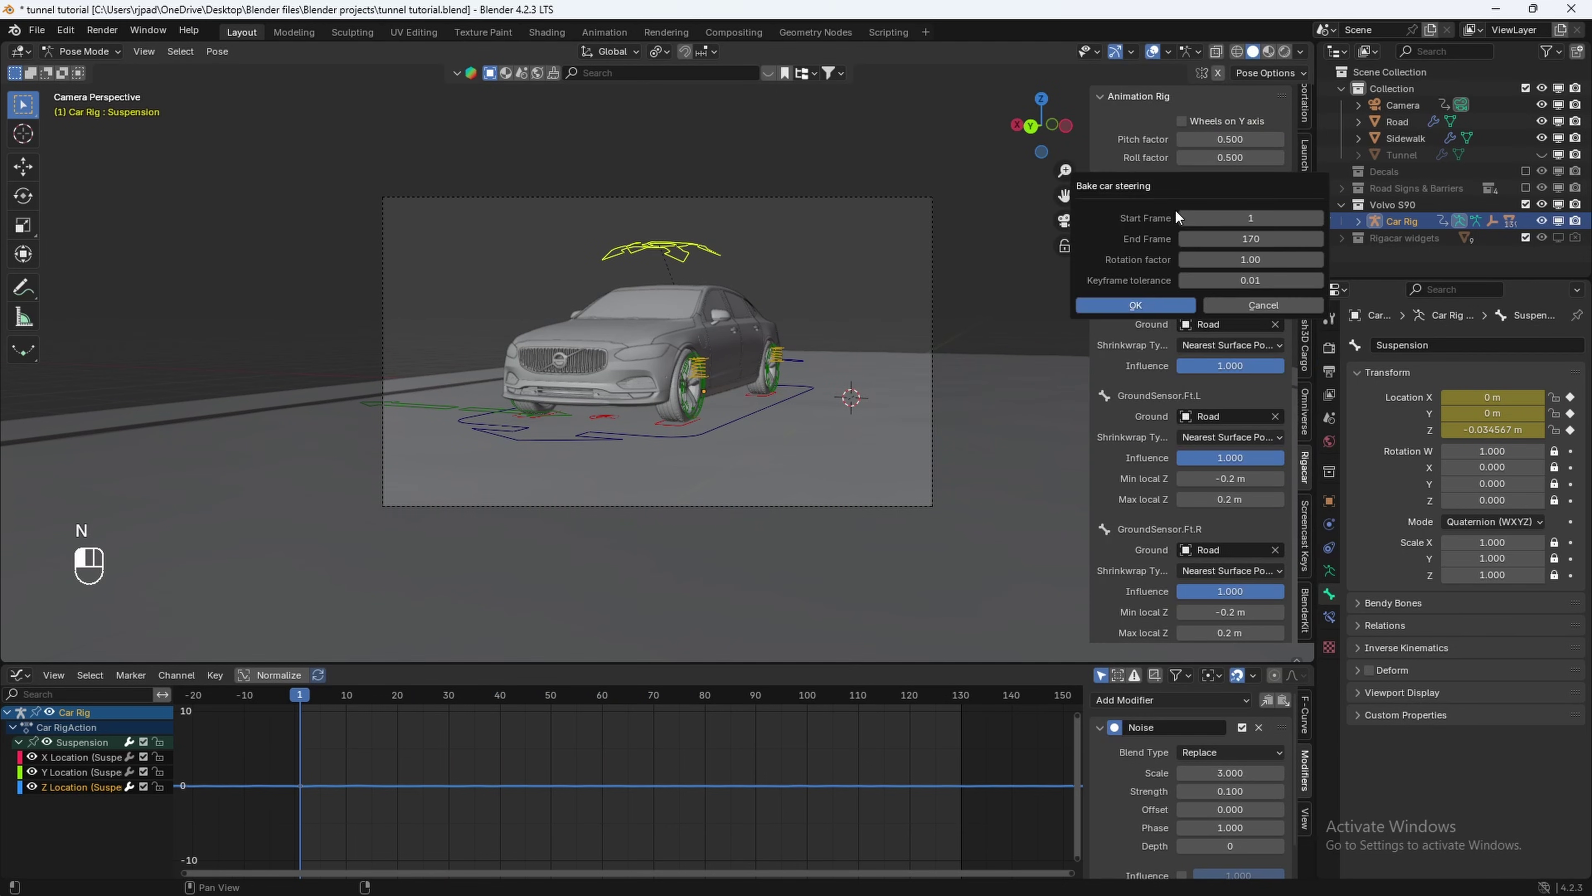
left_click(1148, 304)
left_click(1168, 231)
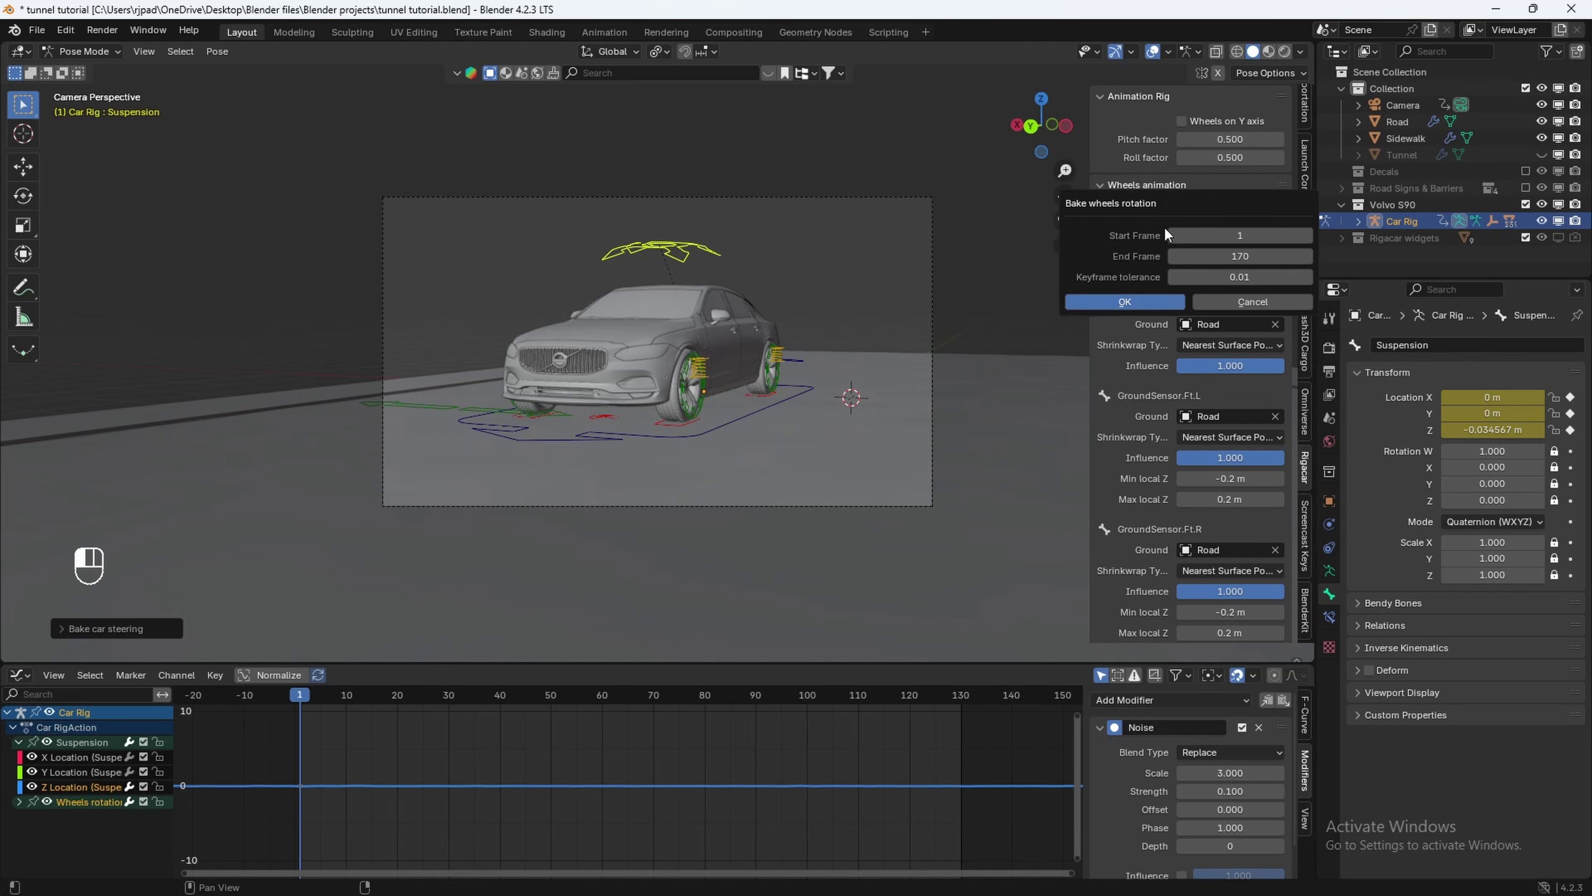
left_click(1101, 302)
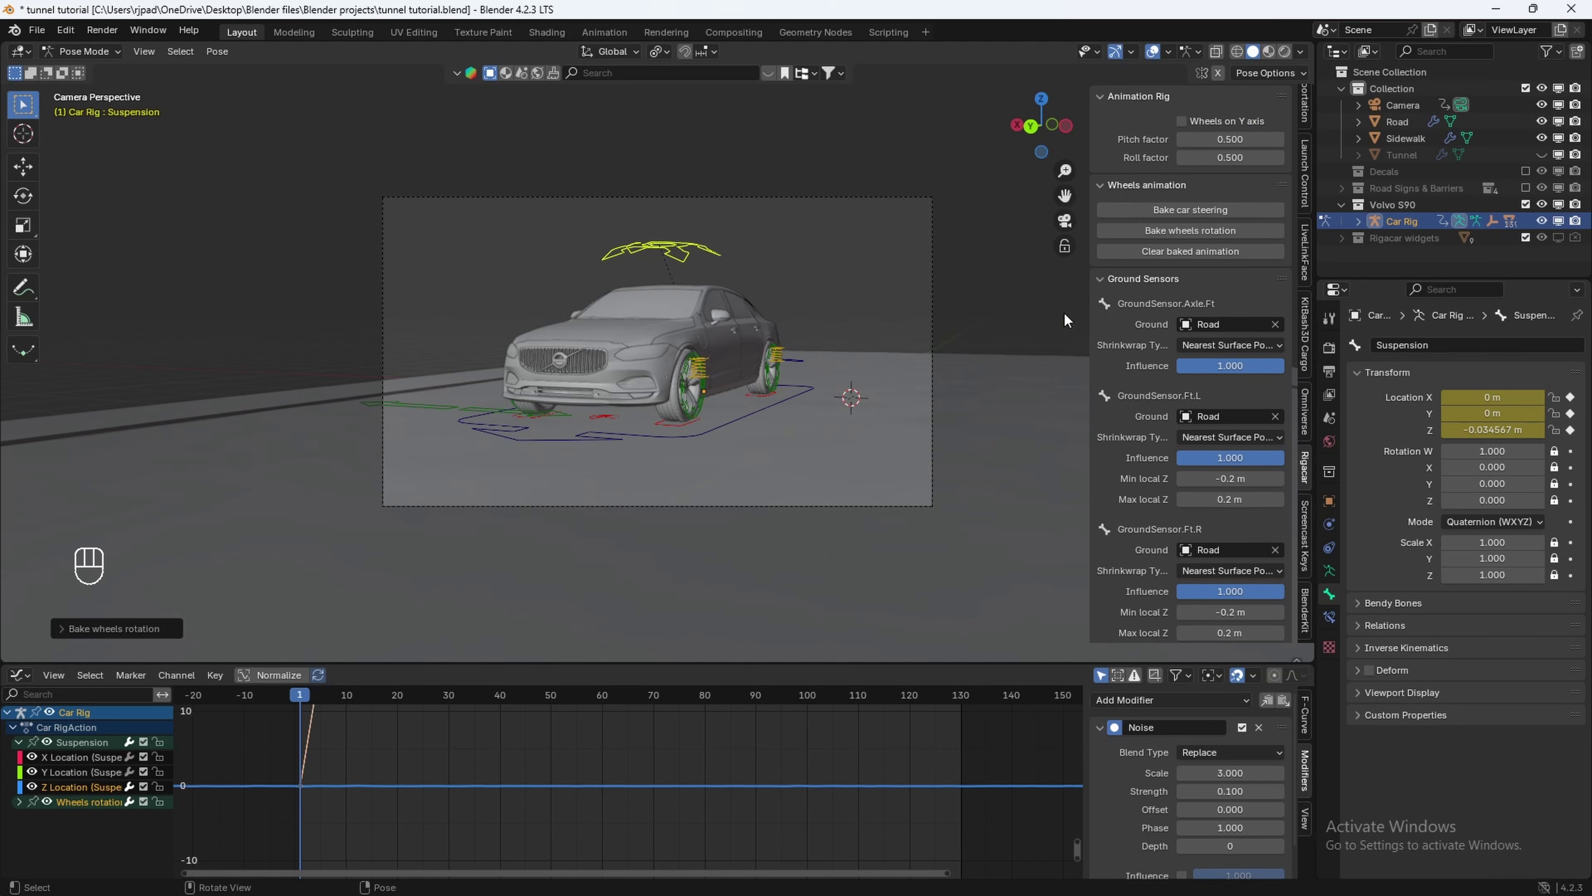
scroll(646, 796, "down", 2)
key("space")
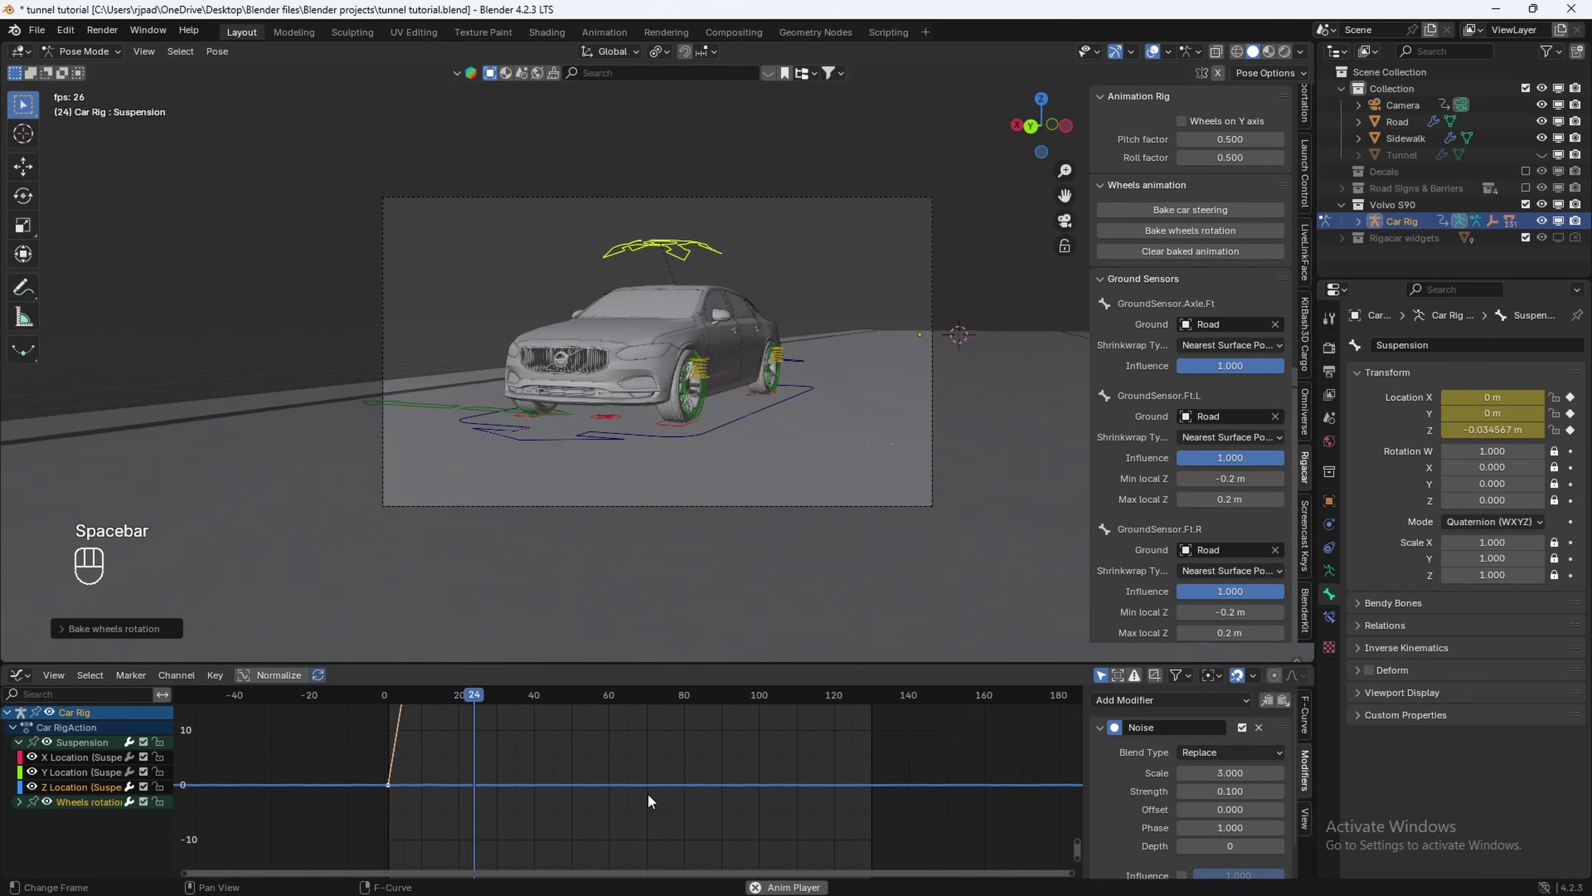
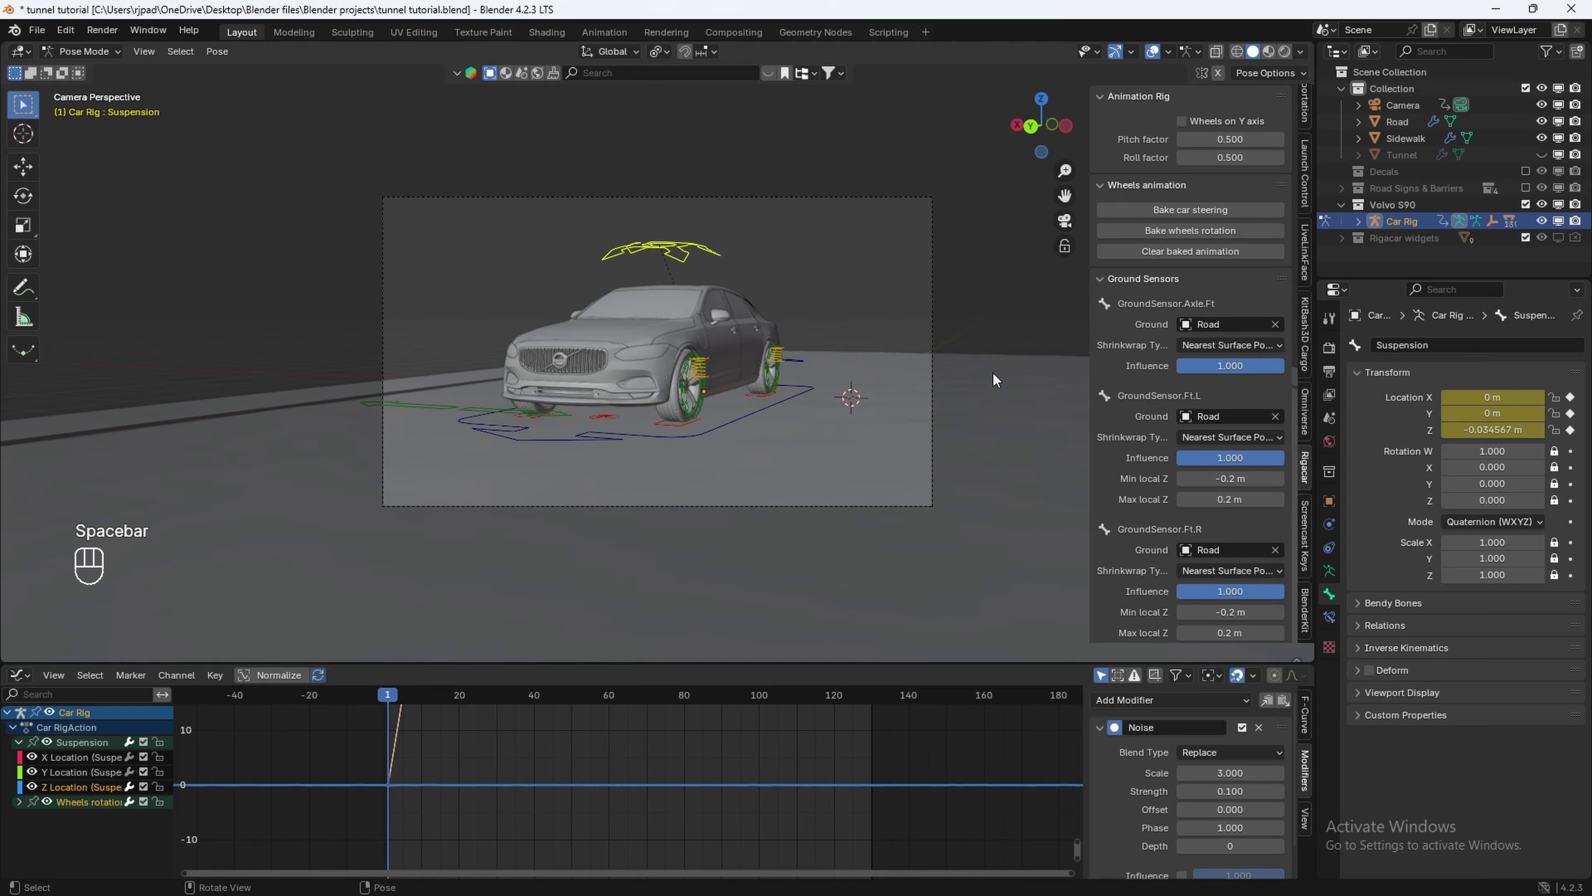
Play the drive from a distant view showing the road, car and camera, and return to frame 1.
key("n")
middle_click_drag(798, 370, 520, 381)
scroll(519, 380, "down", 5)
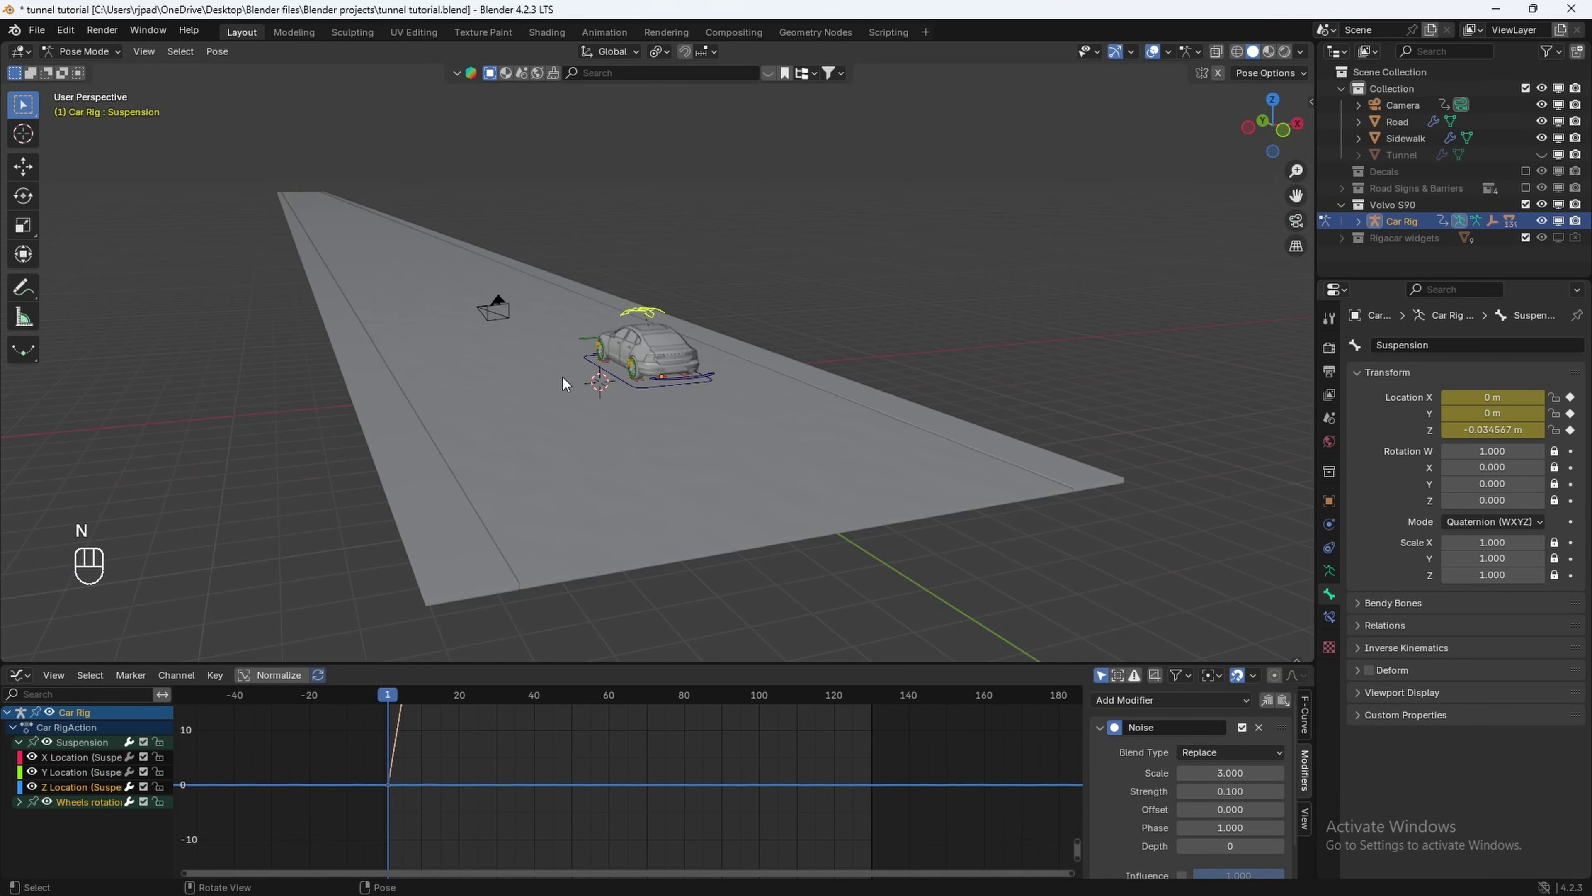
key("space")
key("space")
left_click(388, 696)
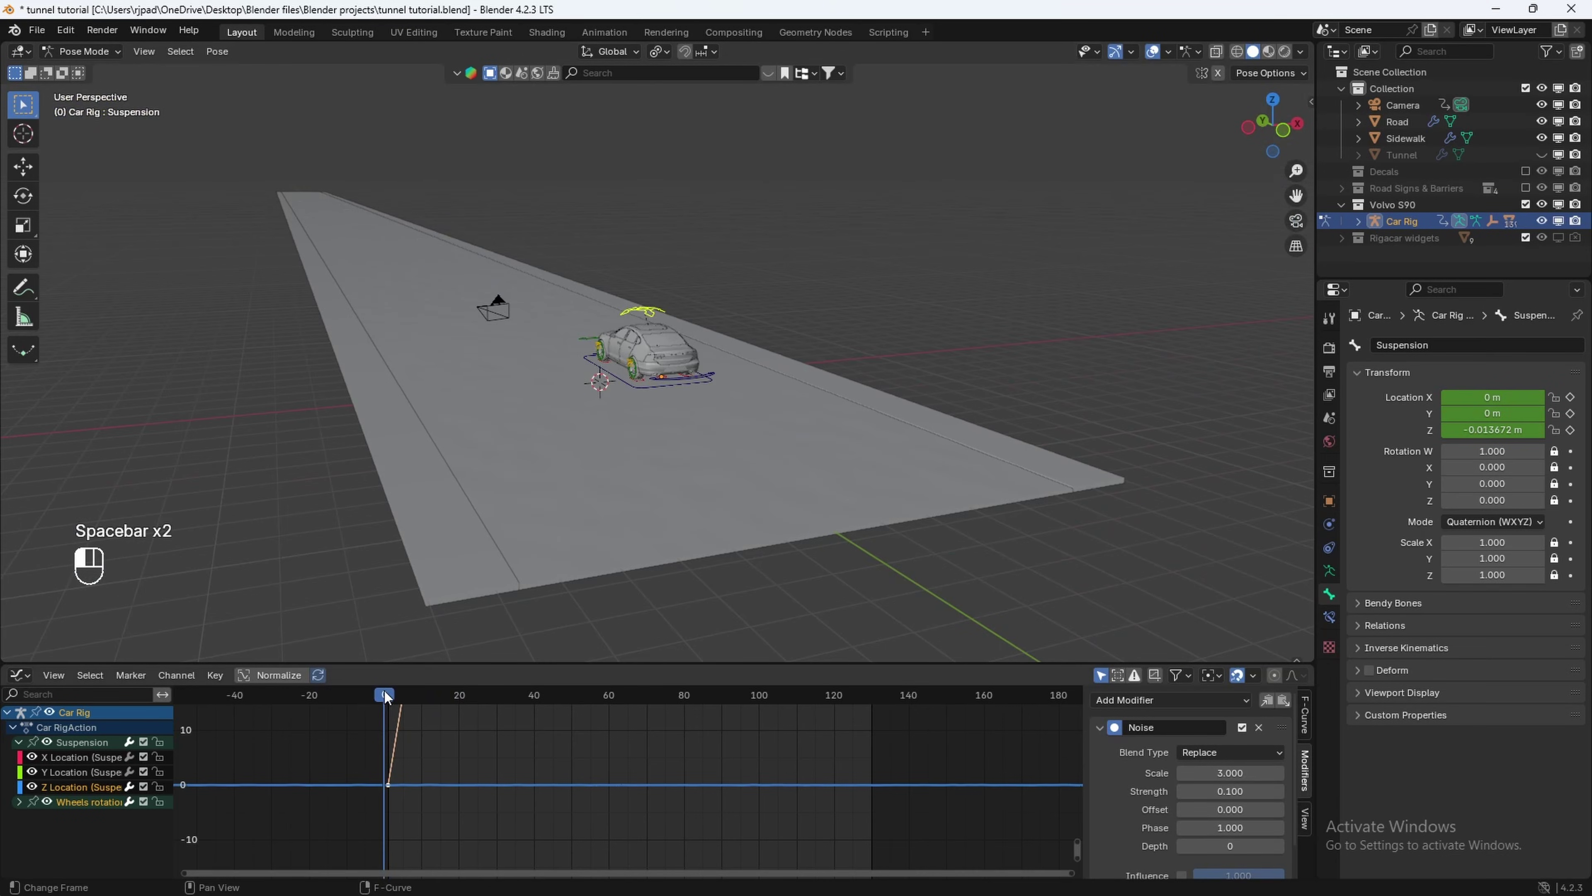
left_click_drag(386, 691, 389, 691)
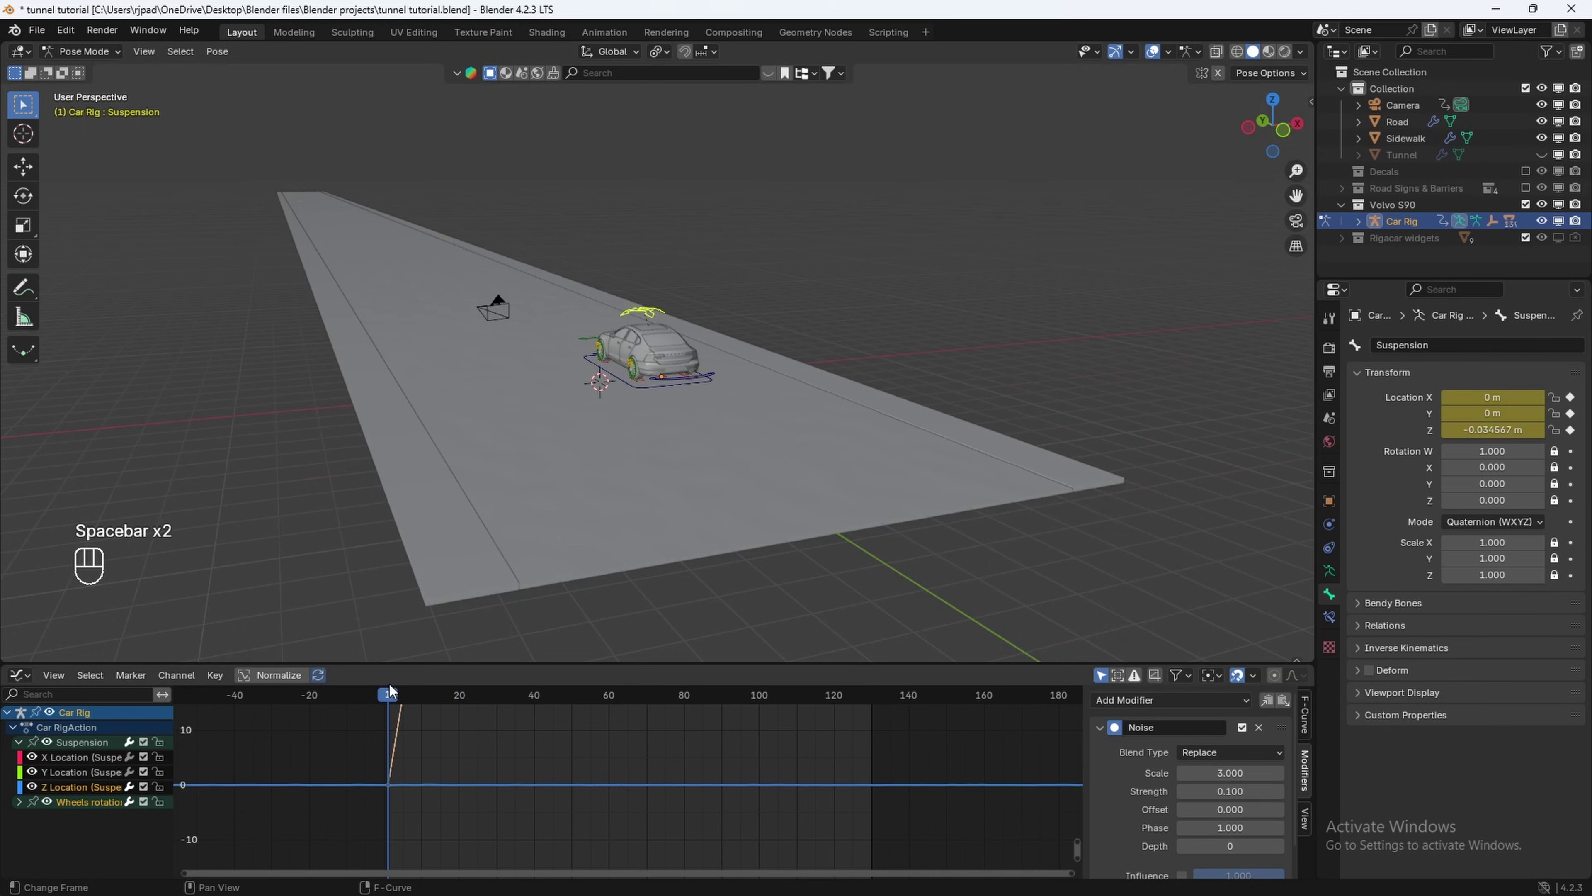
Return to Object Mode, select the camera beside the car and look through it.
left_click(493, 301)
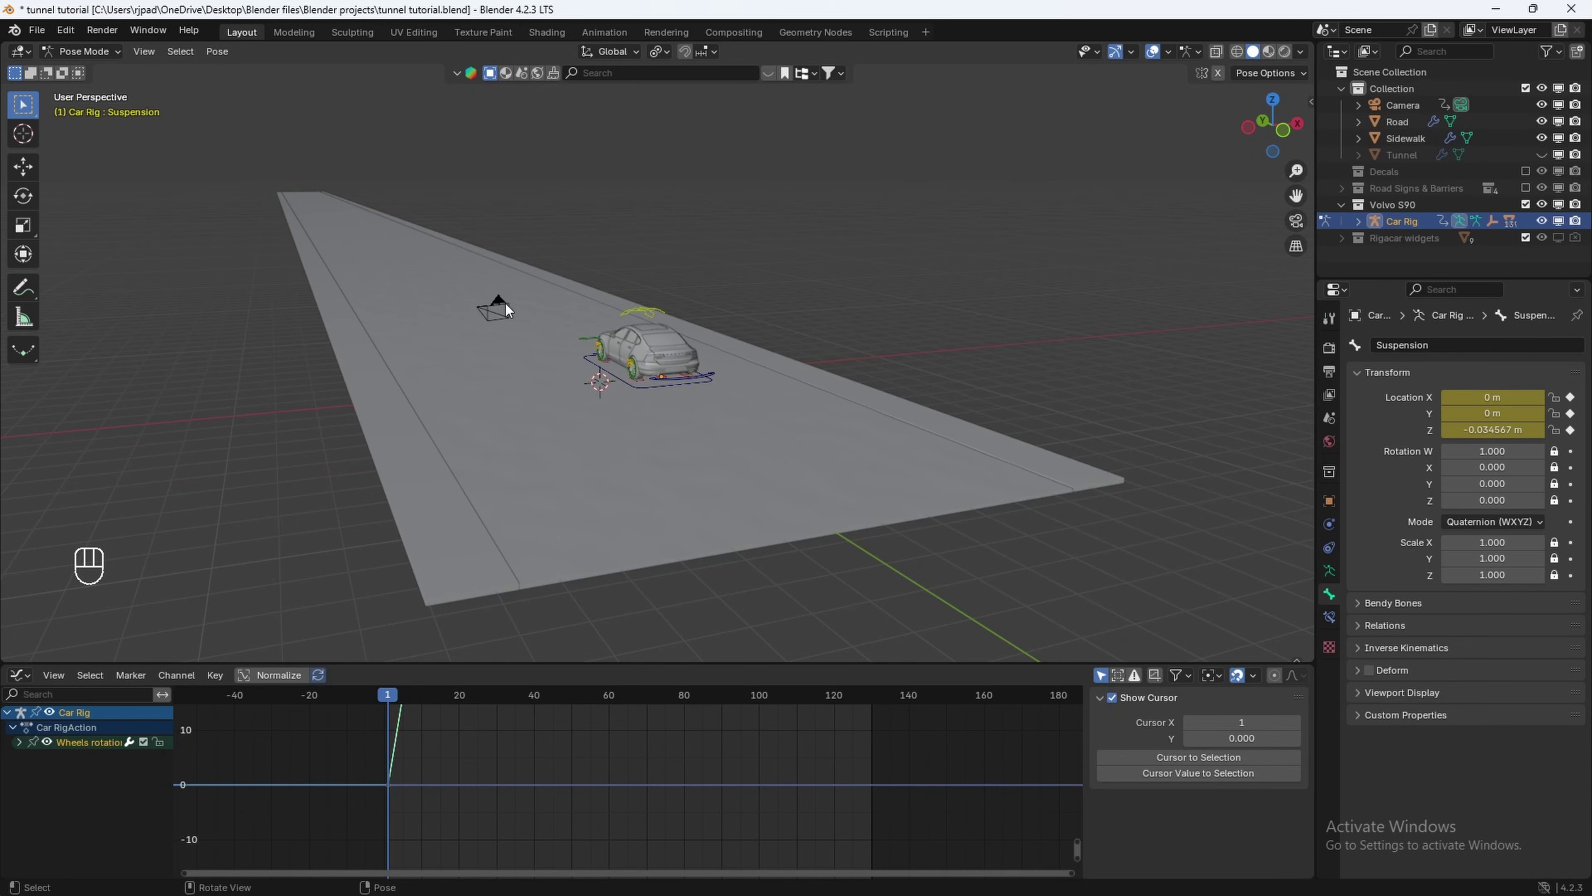
left_click(103, 56)
left_click(80, 65)
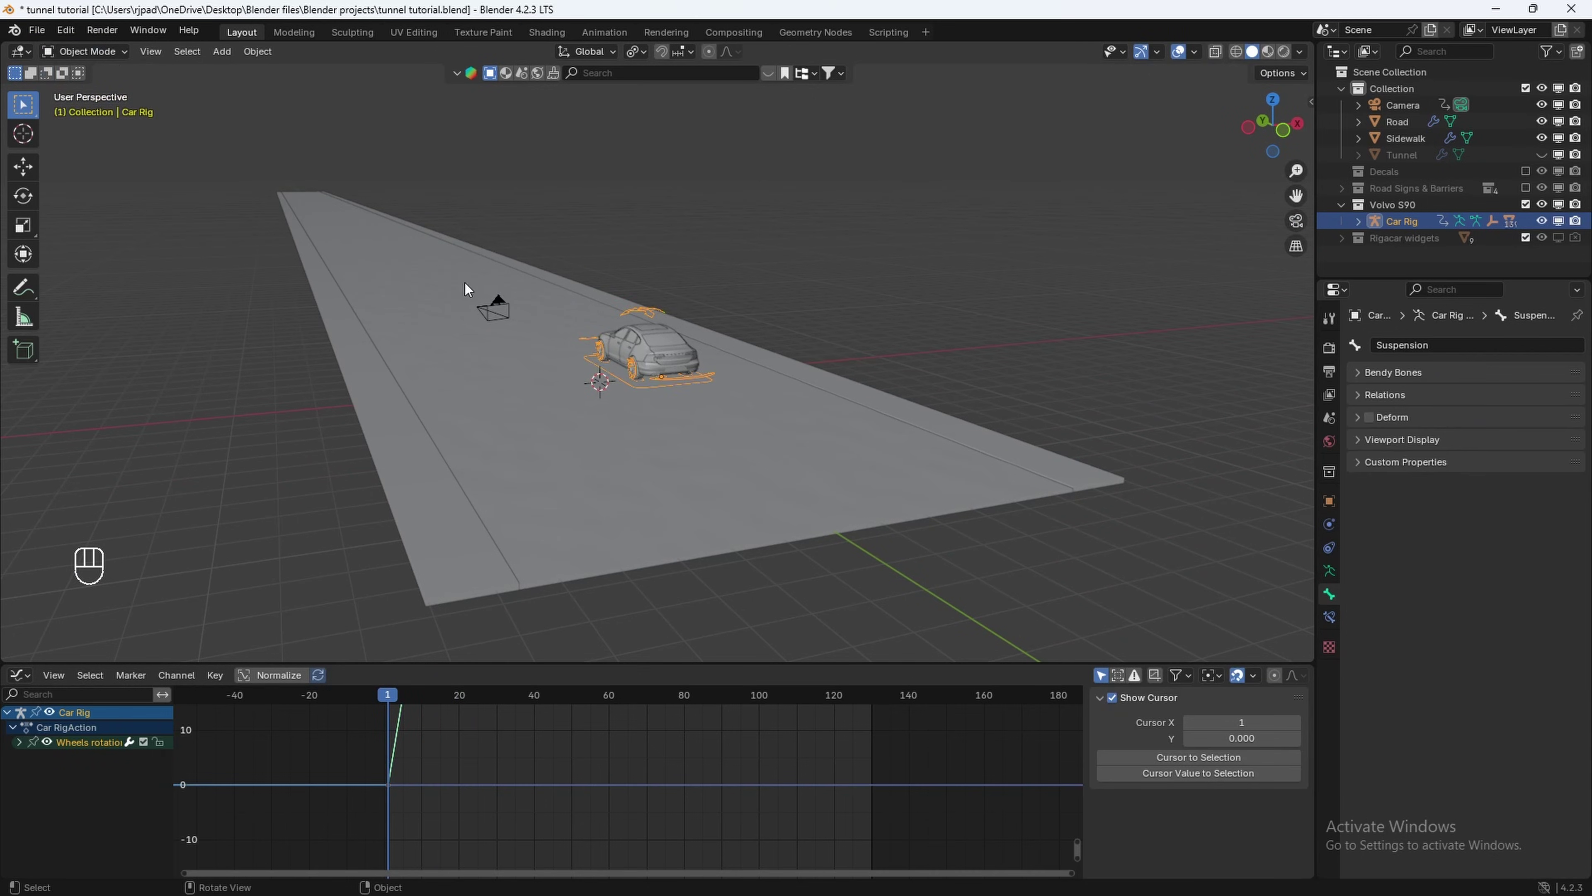
left_click(500, 304)
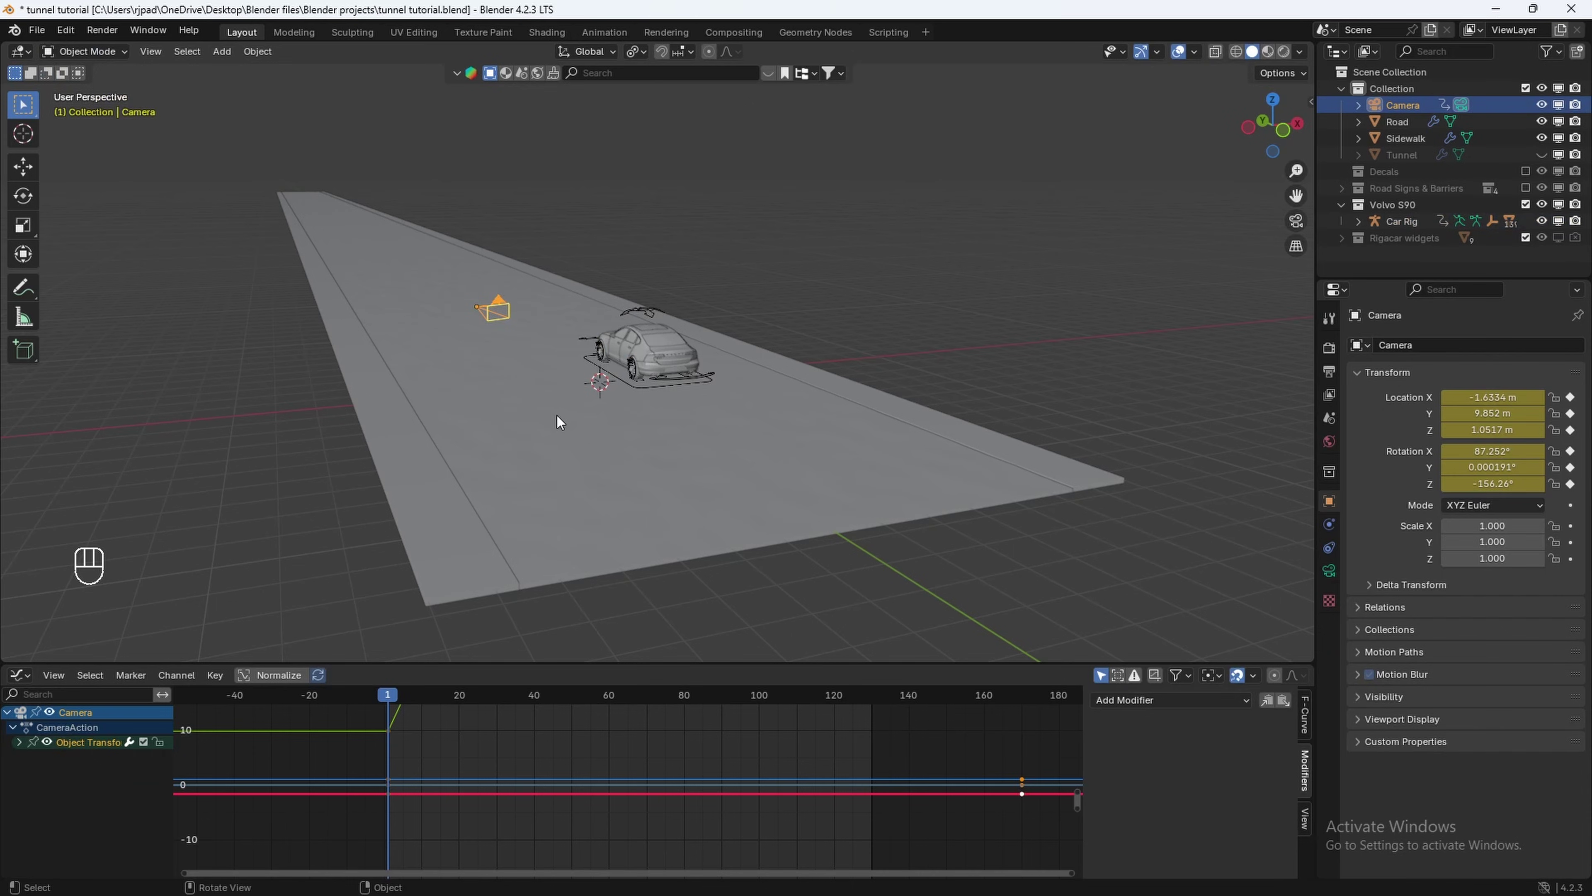
key("KP_0")
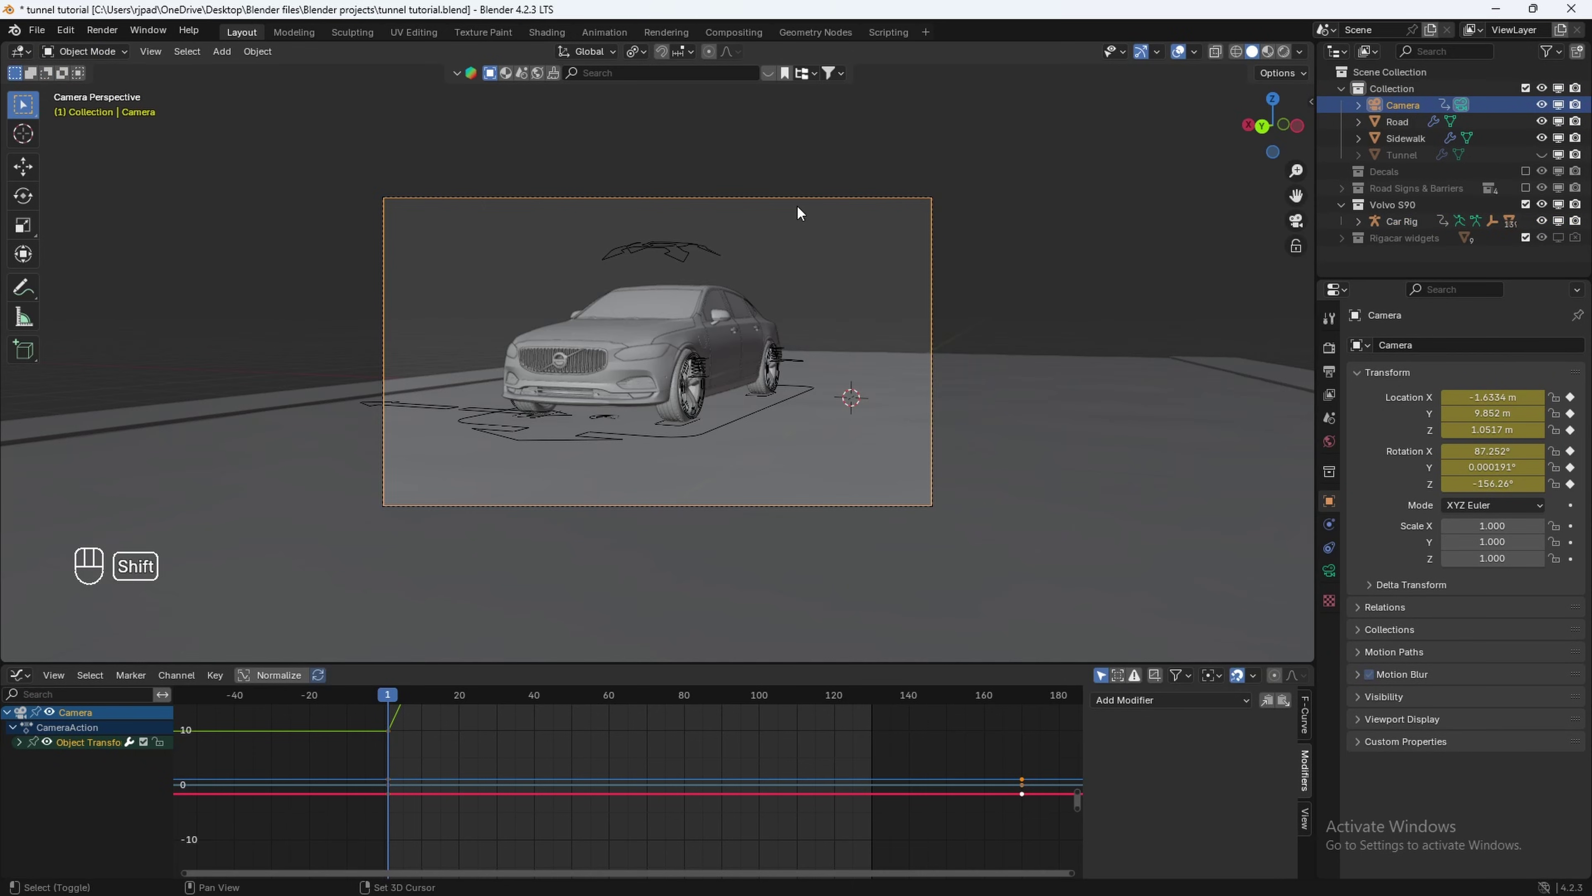
Place the camera before the car's front at 2.18, 5.88, 0.77 m, rotated 86.15°, 0°, -182.1°, and set its focal length to 24 mm.
key("shift+grave")
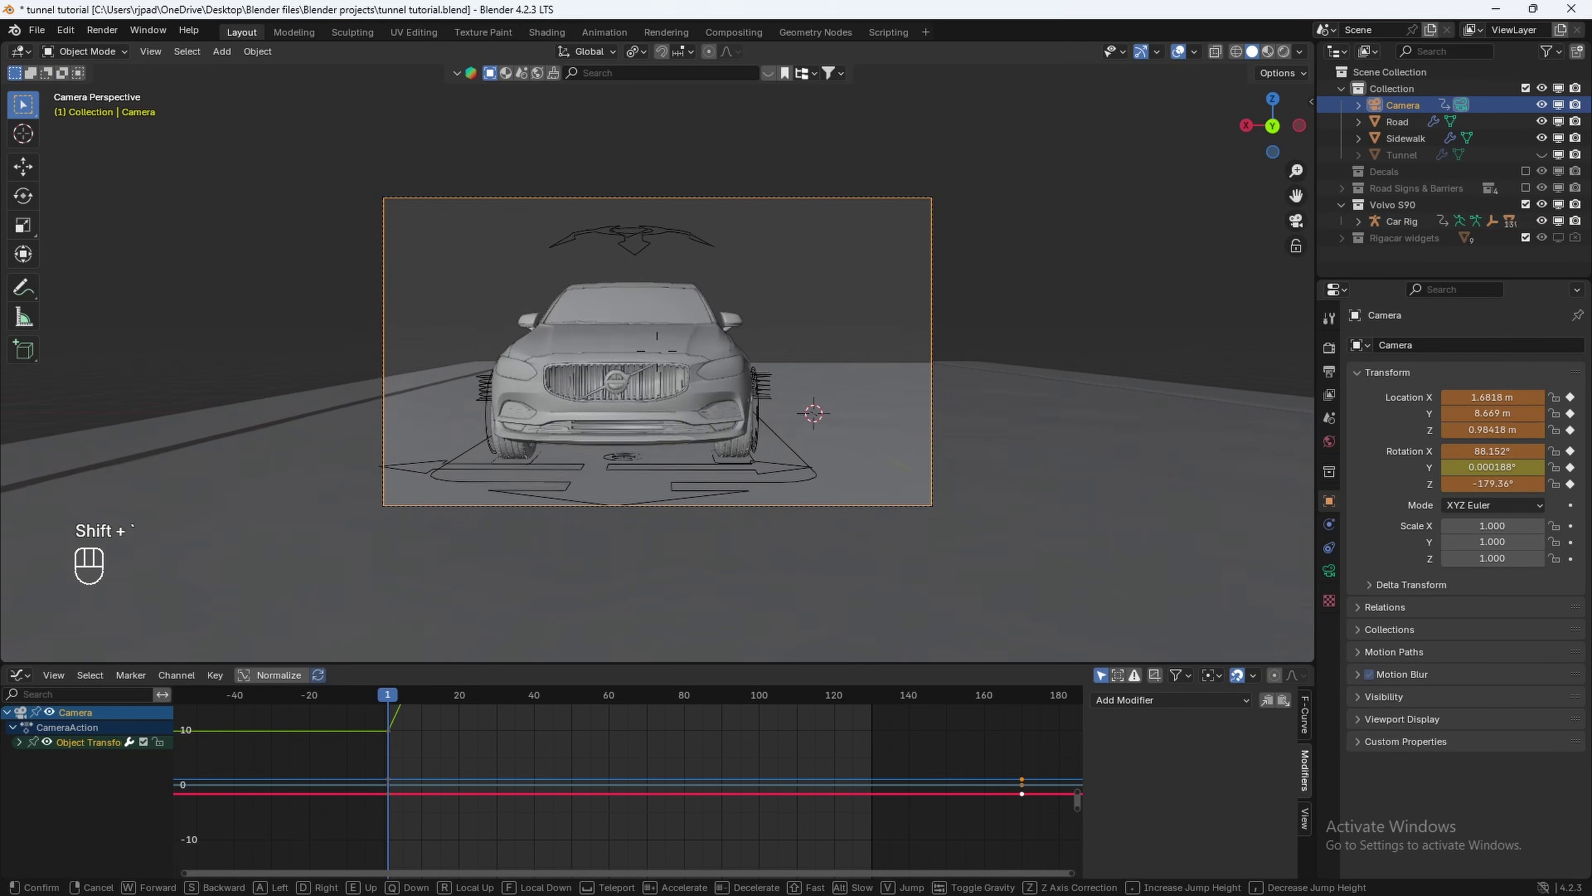
key("ctrl+z")
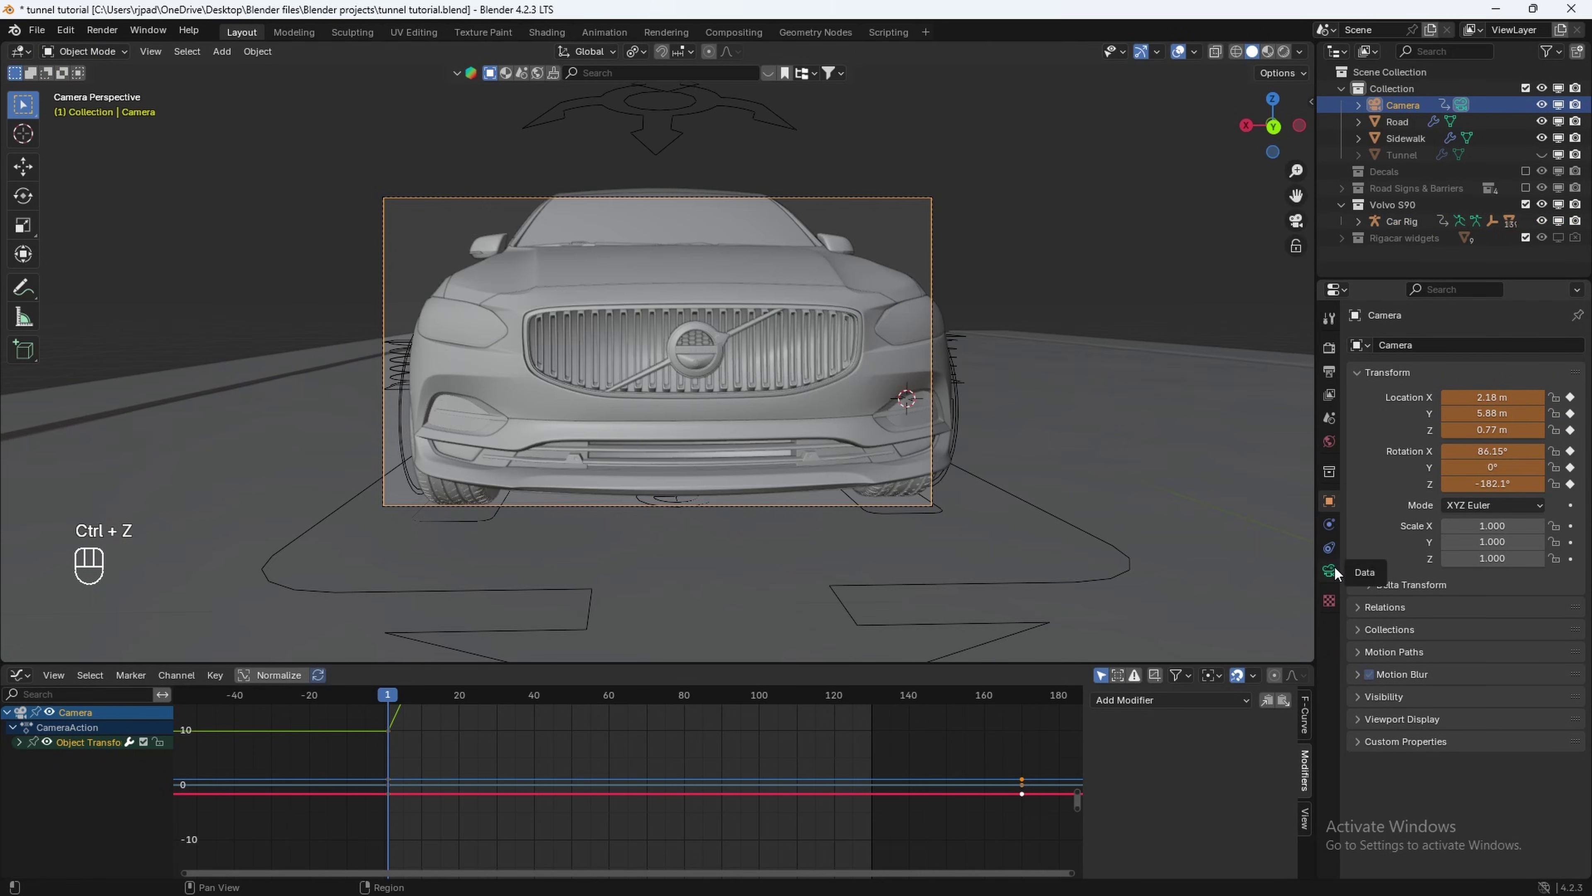
left_click(1329, 570)
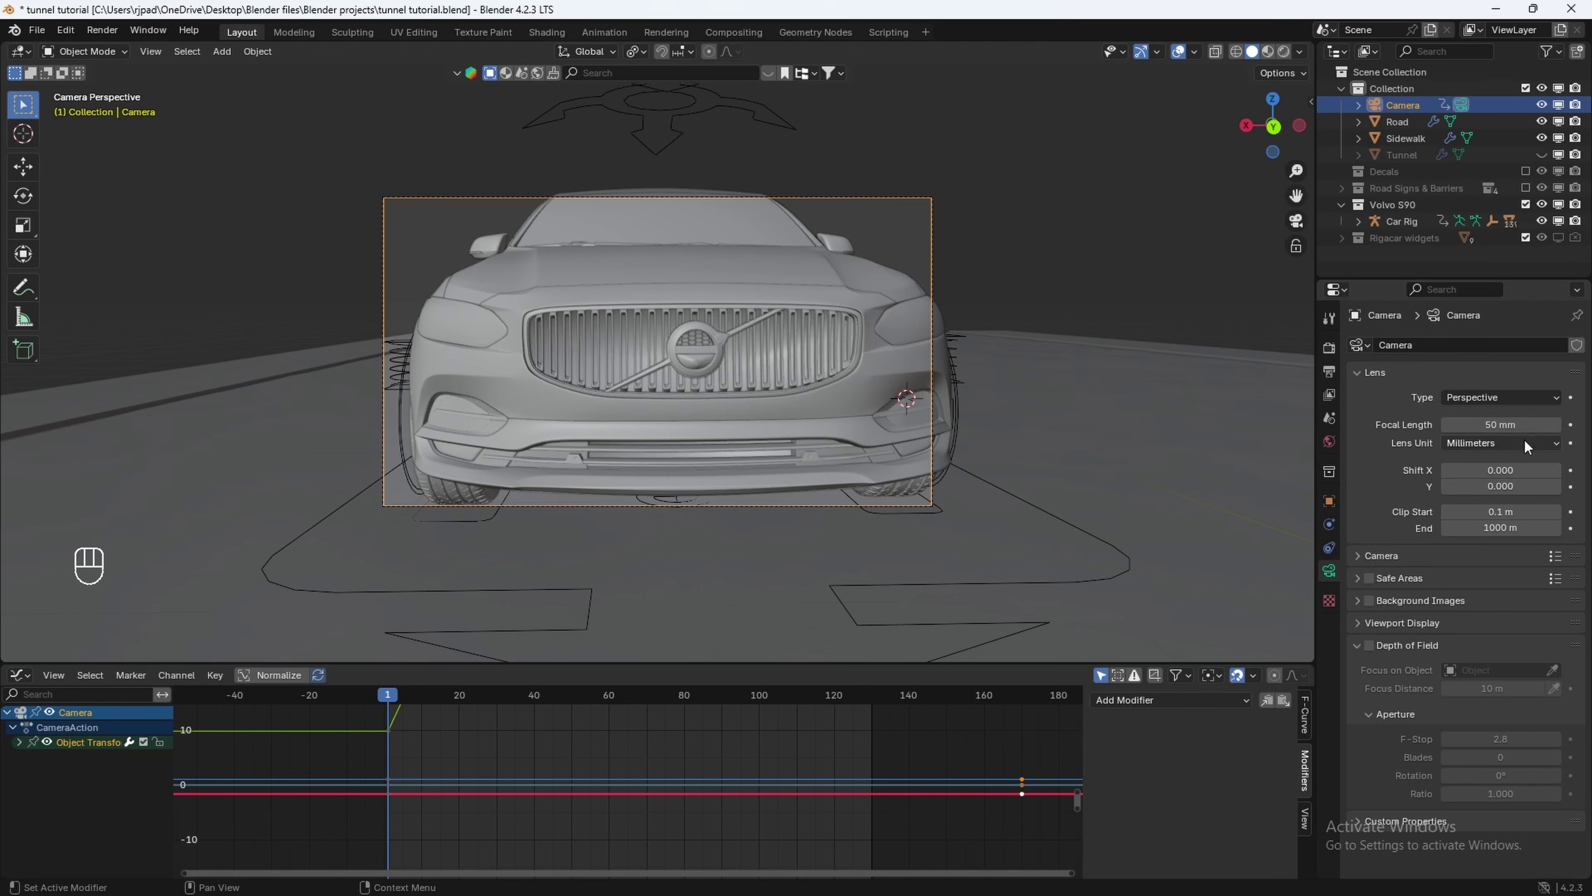
left_click(1490, 426)
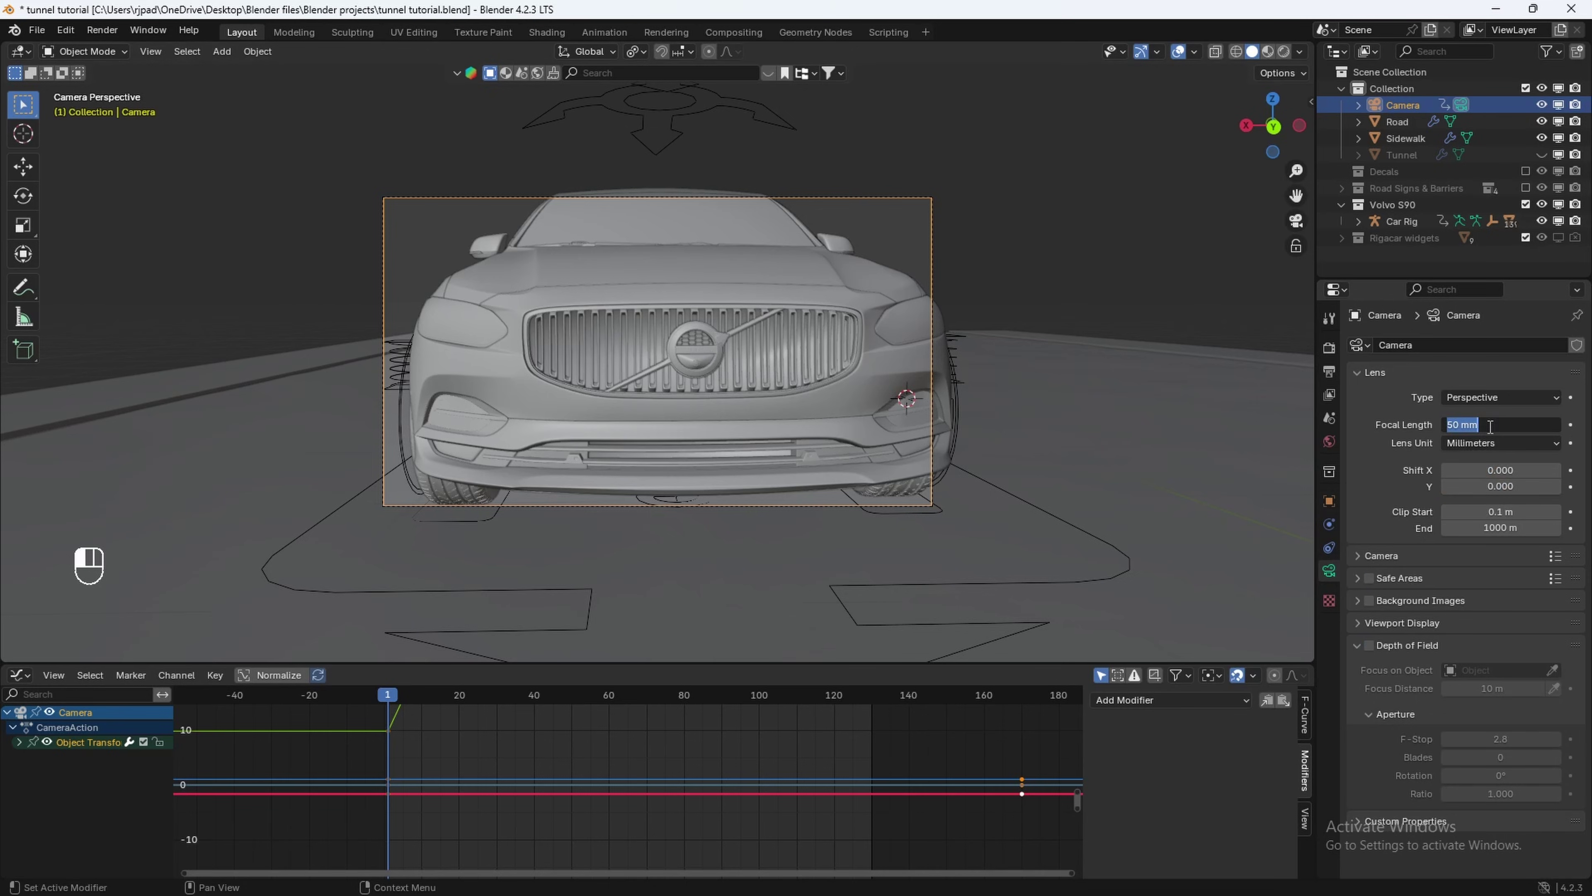
type("24")
key("Return")
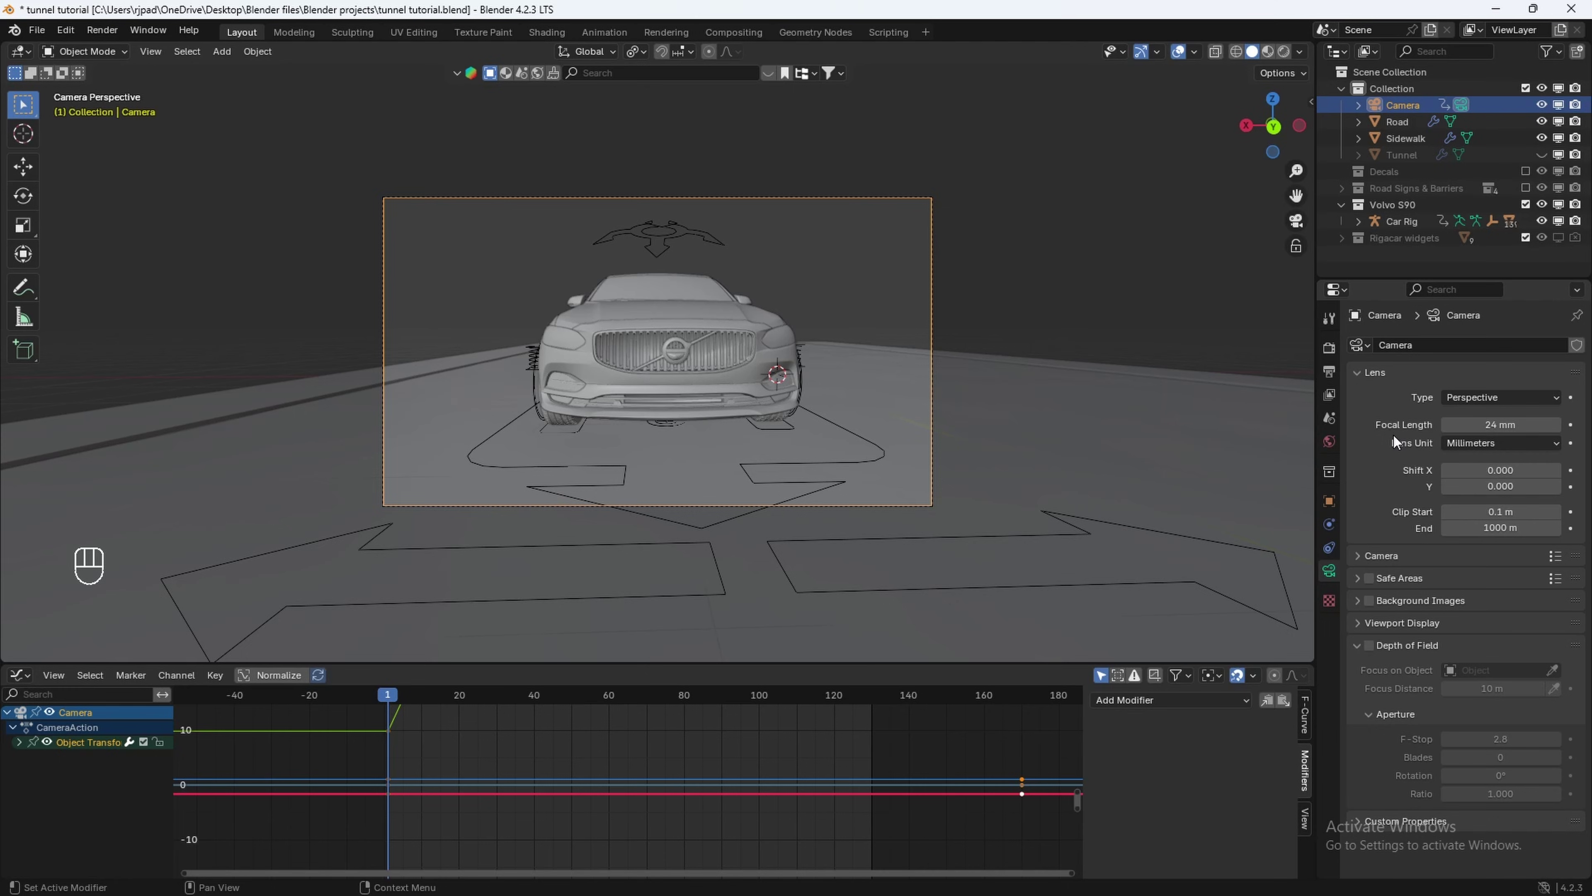
Keyframe the camera's new location and rotation at frame 1.
left_click(1329, 500)
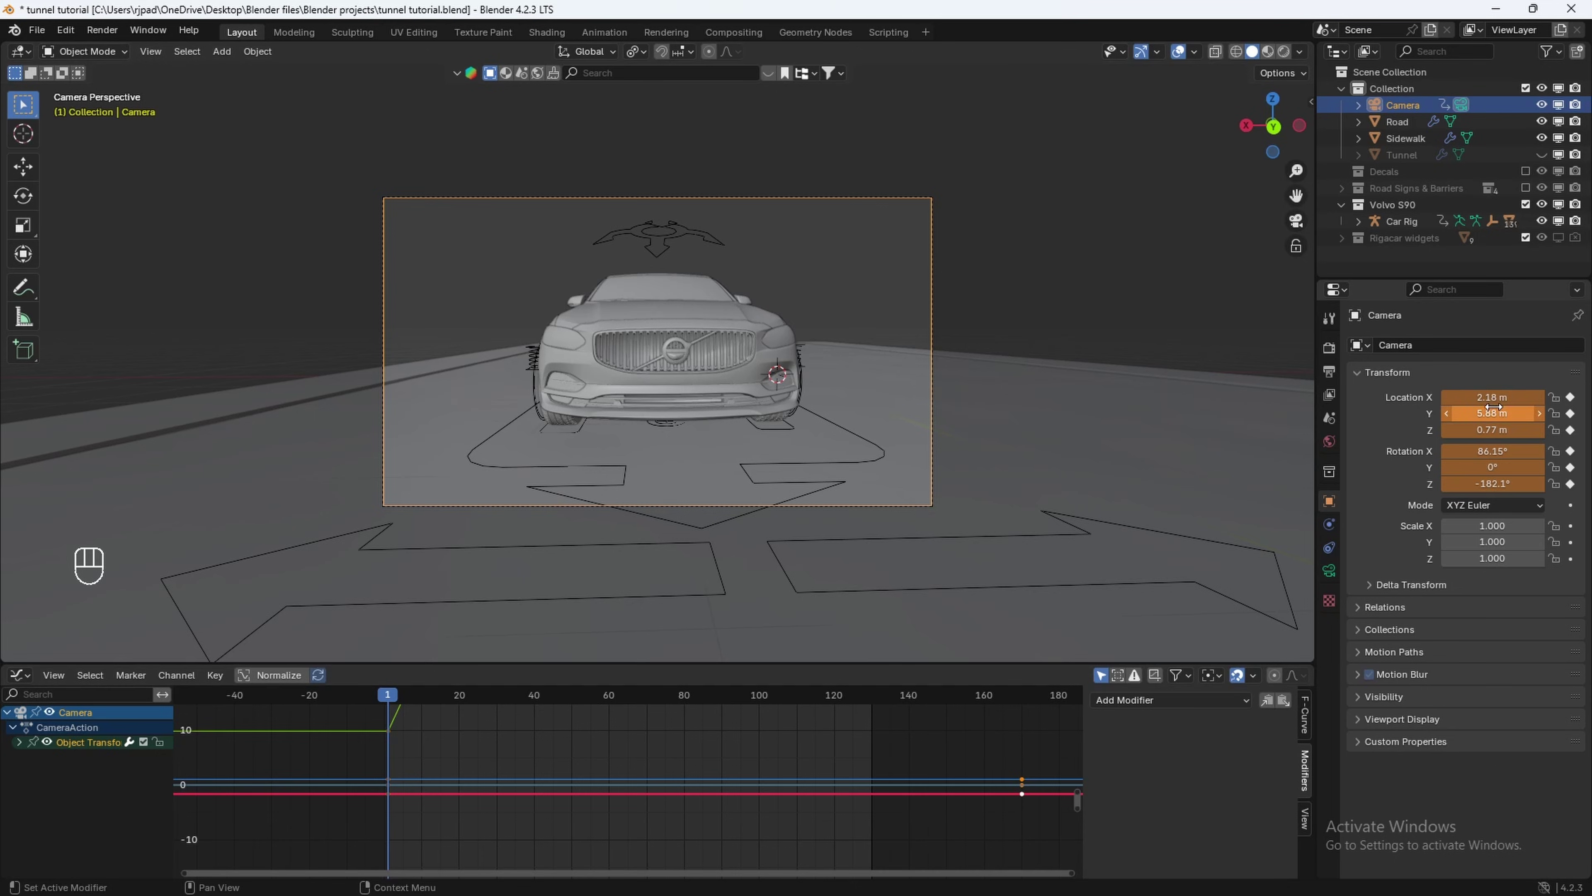
key("i")
key("i")
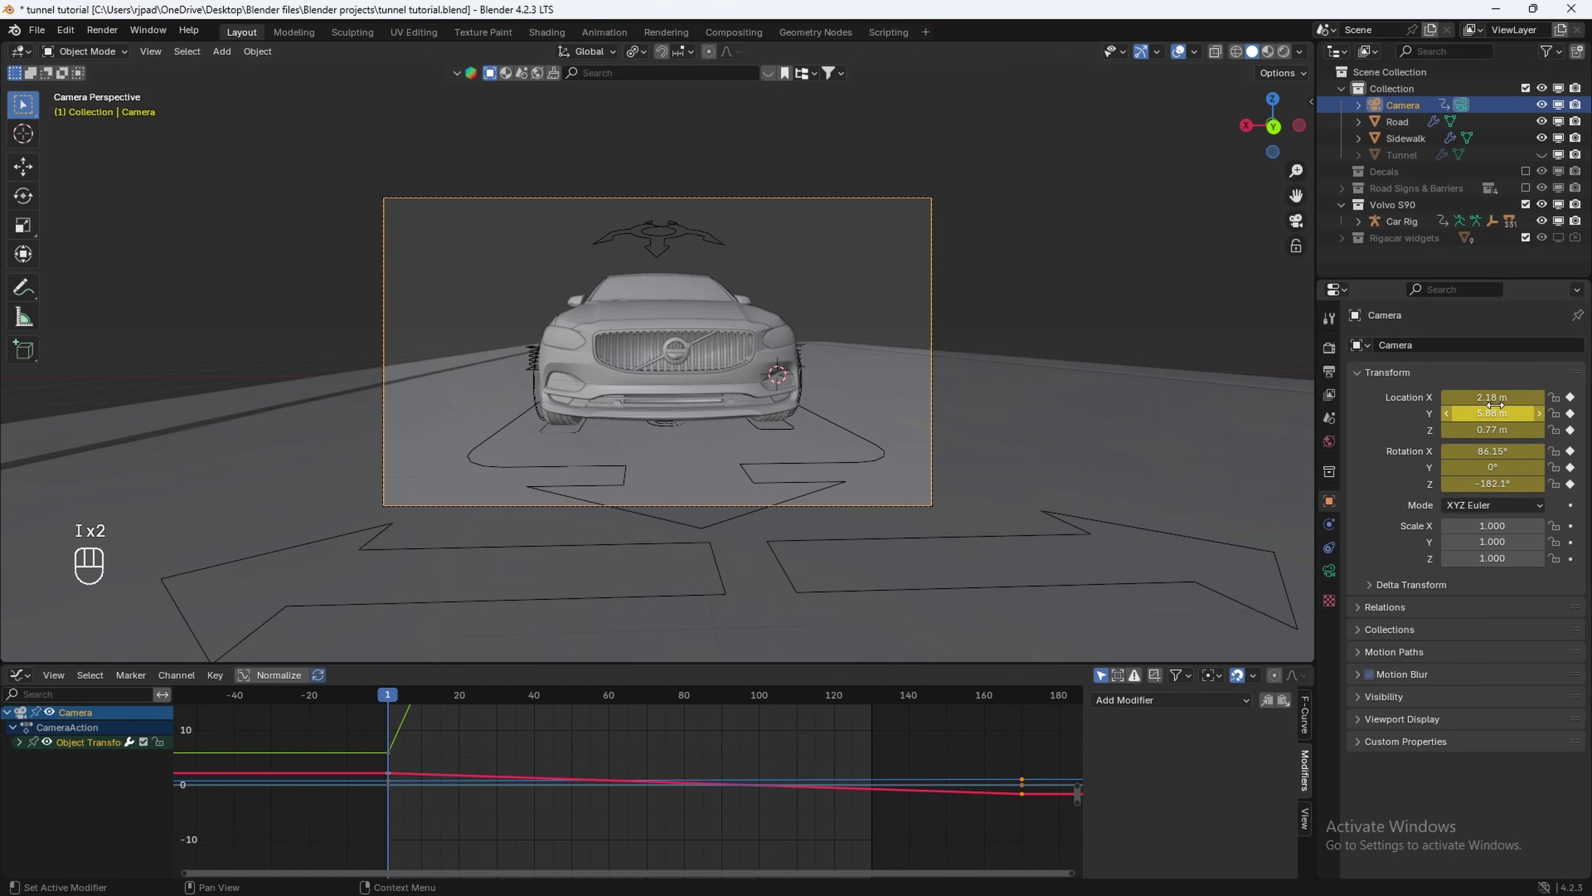
scroll(508, 733, "down", 1)
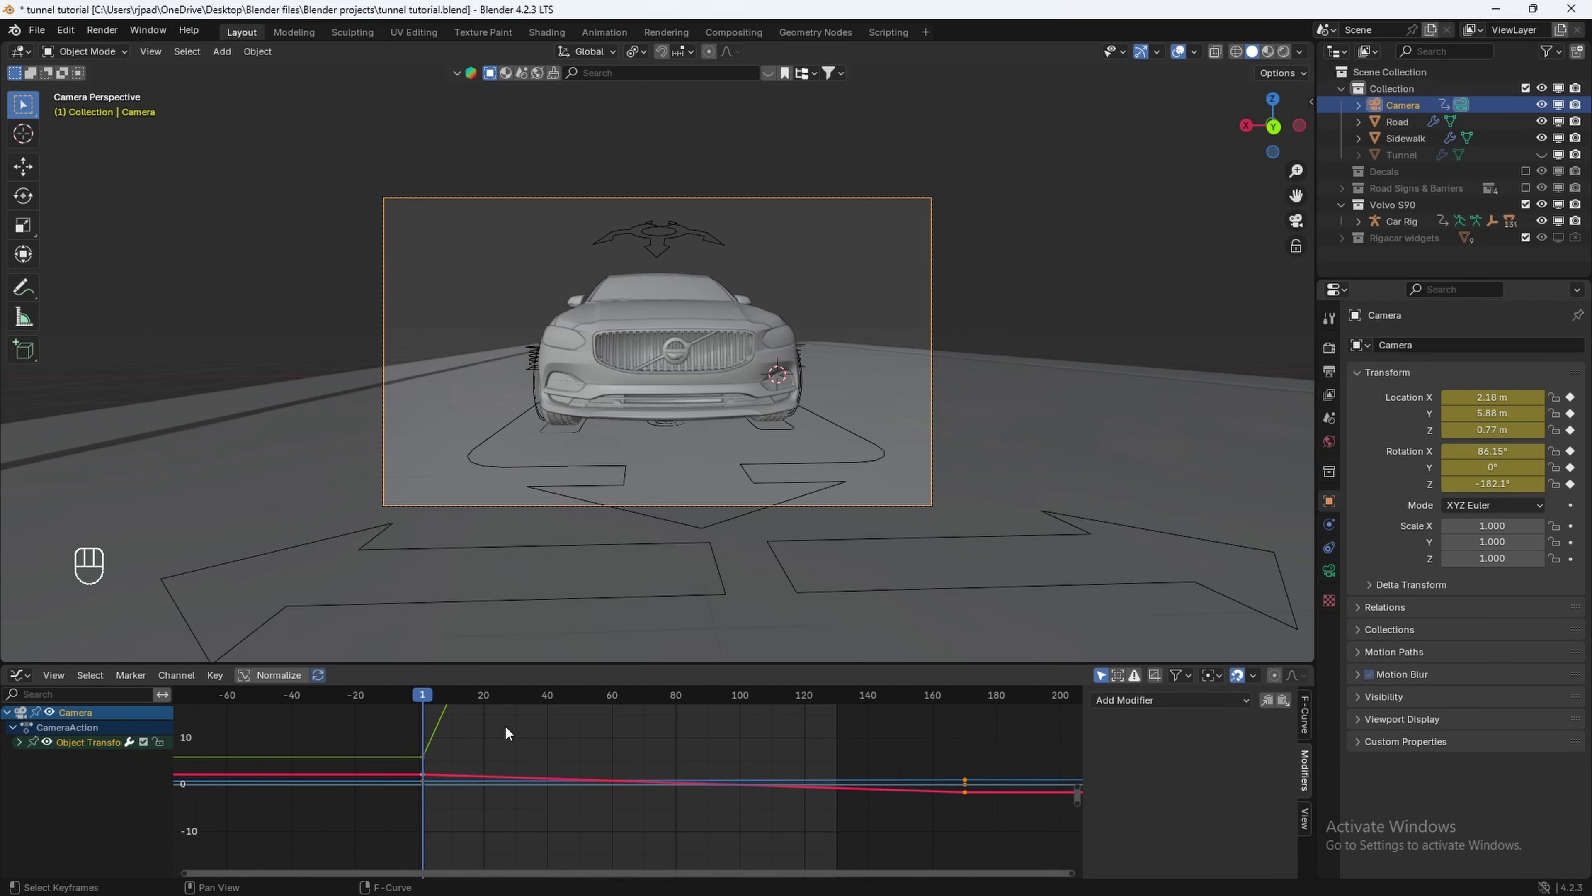
At frame 130, place the camera at -1.65, 196.7, 0.73 m, rotated 91.2°, 0°, -131.4°, and keyframe its location and rotation.
scroll(758, 739, "down", 3)
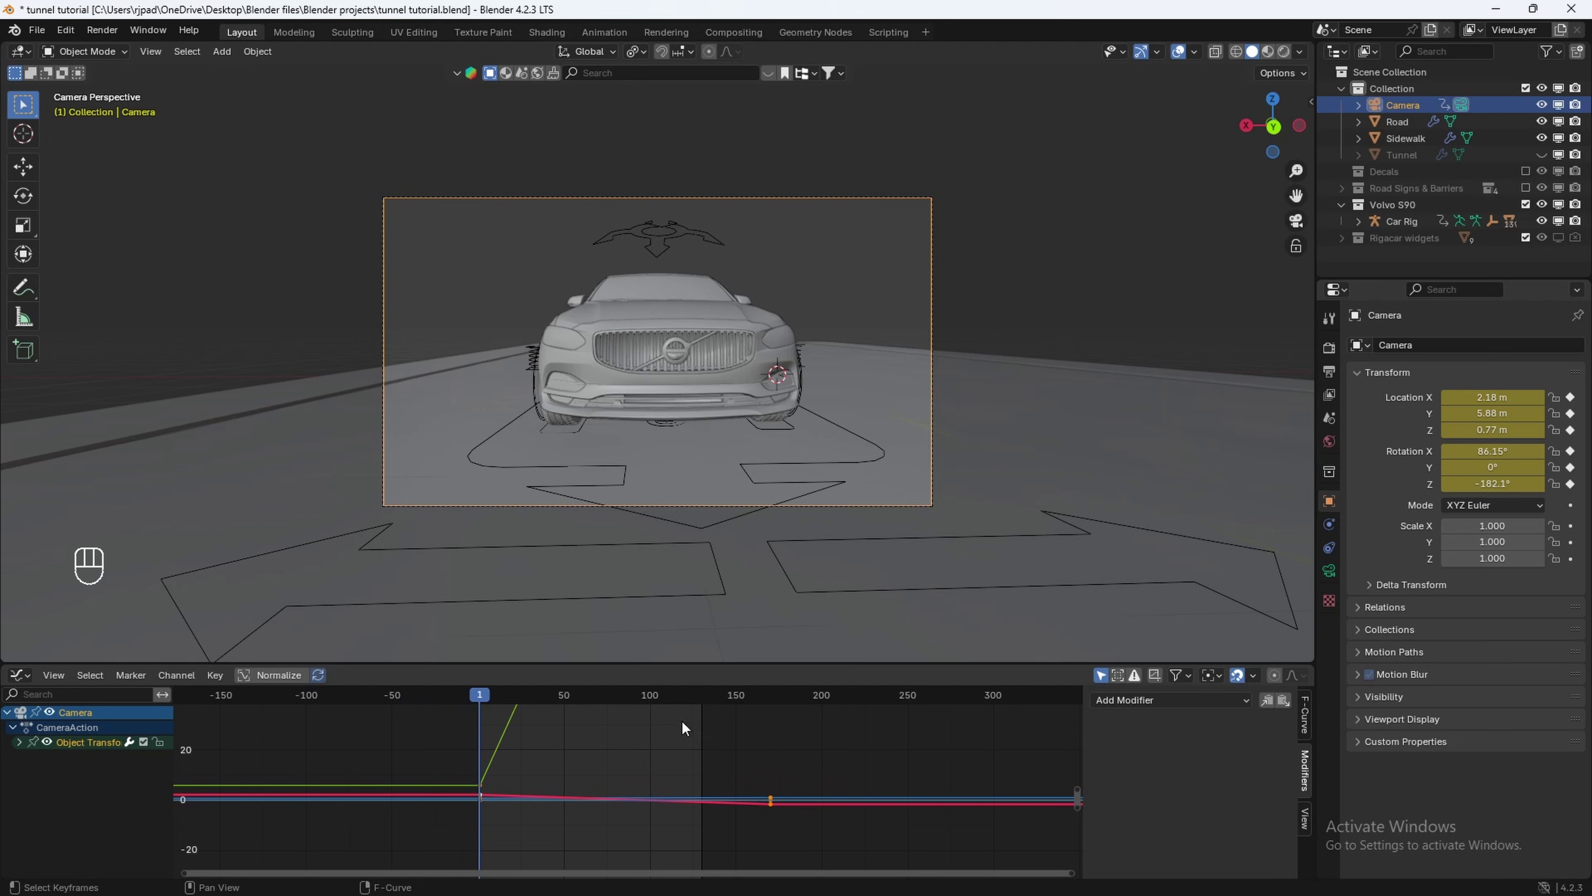
left_click(629, 696)
left_click_drag(630, 702, 701, 713)
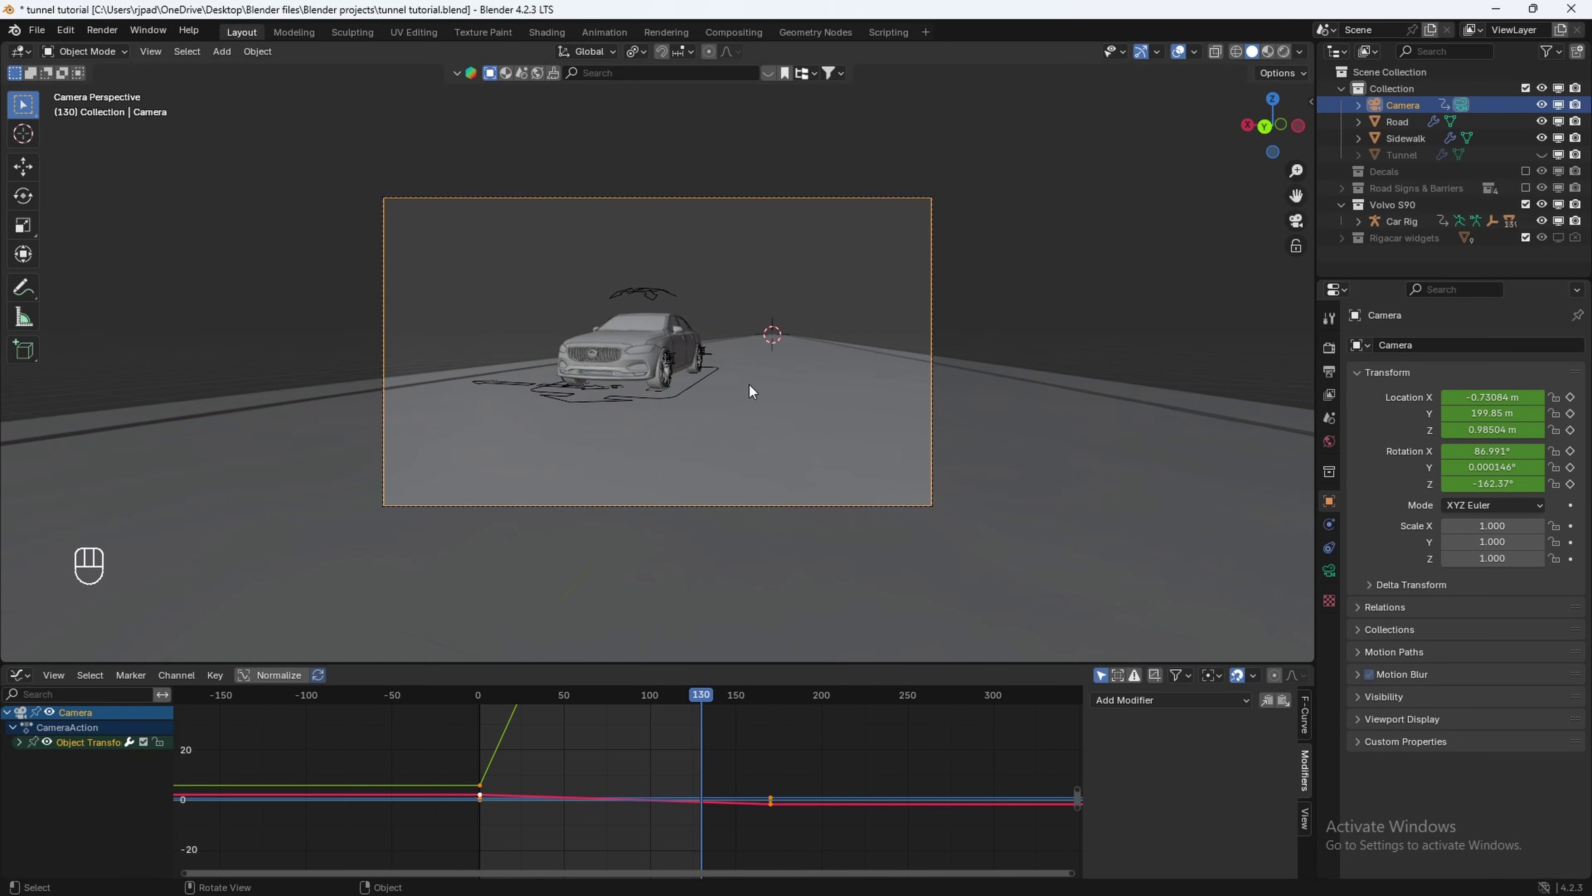
left_click_drag(1492, 414, 1432, 413)
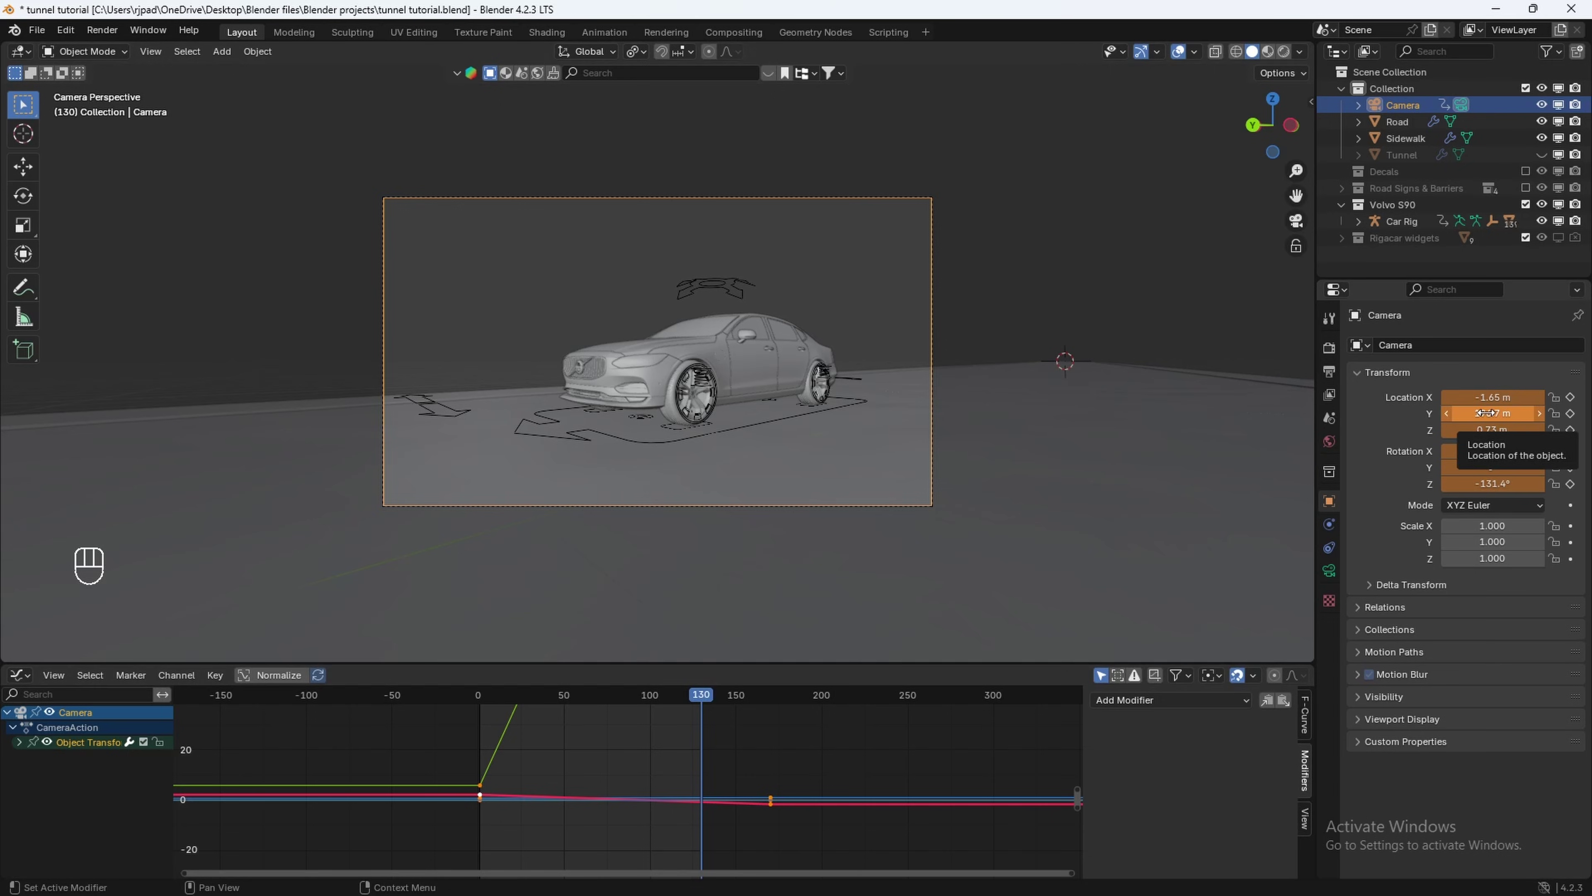
key("i")
key("i")
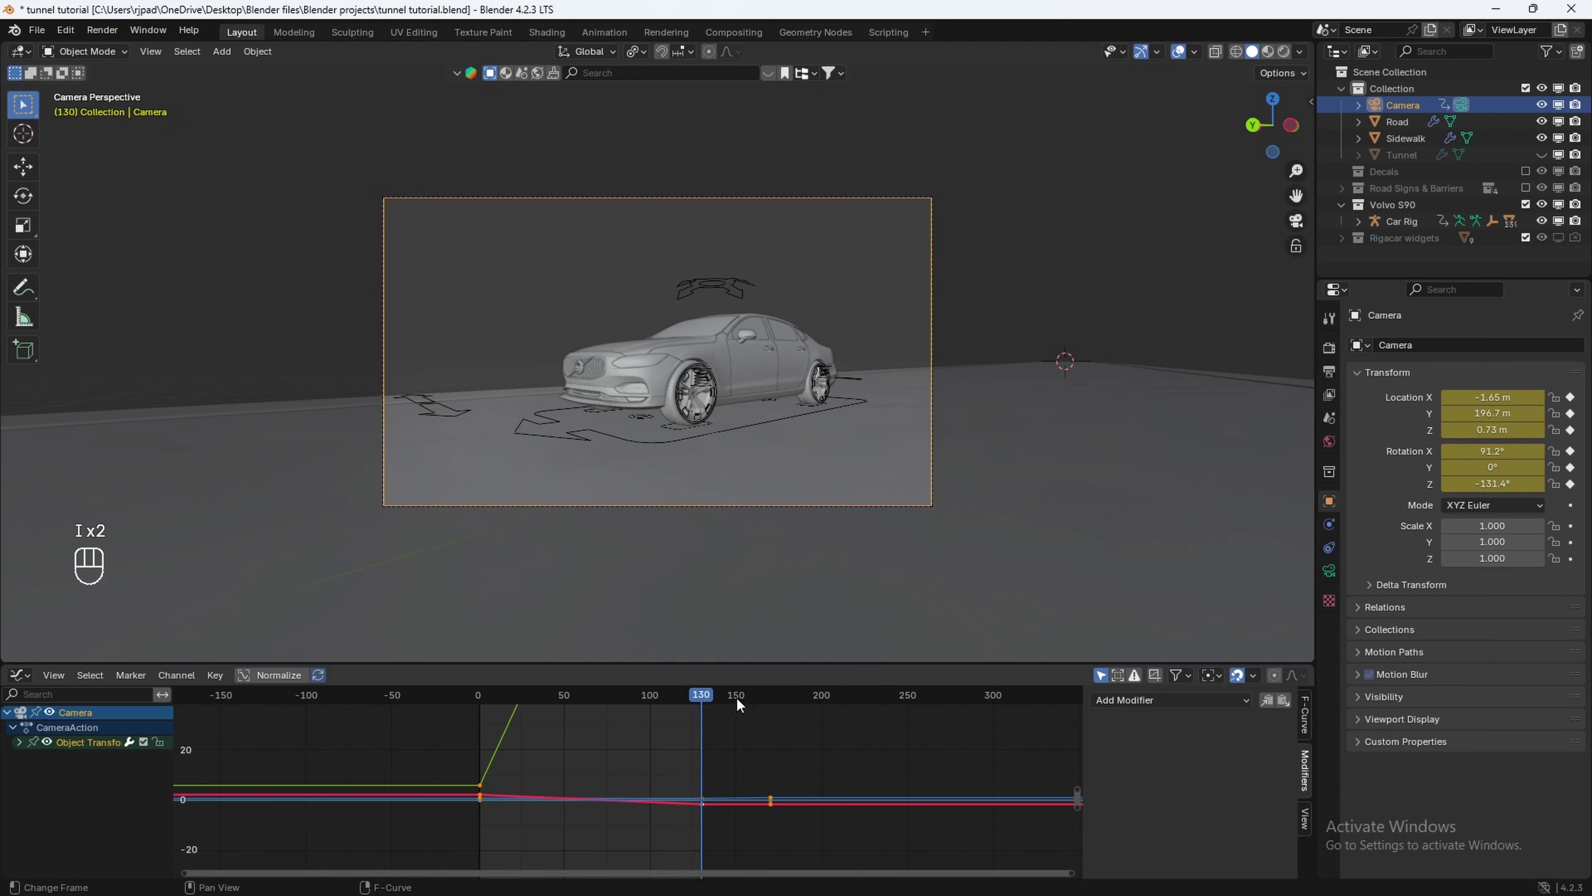
Switch the Graph Editor to the Timeline, delete the camera's keyframe at frame 170 and play the animation.
scroll(533, 739, "down", 2)
left_click(21, 676)
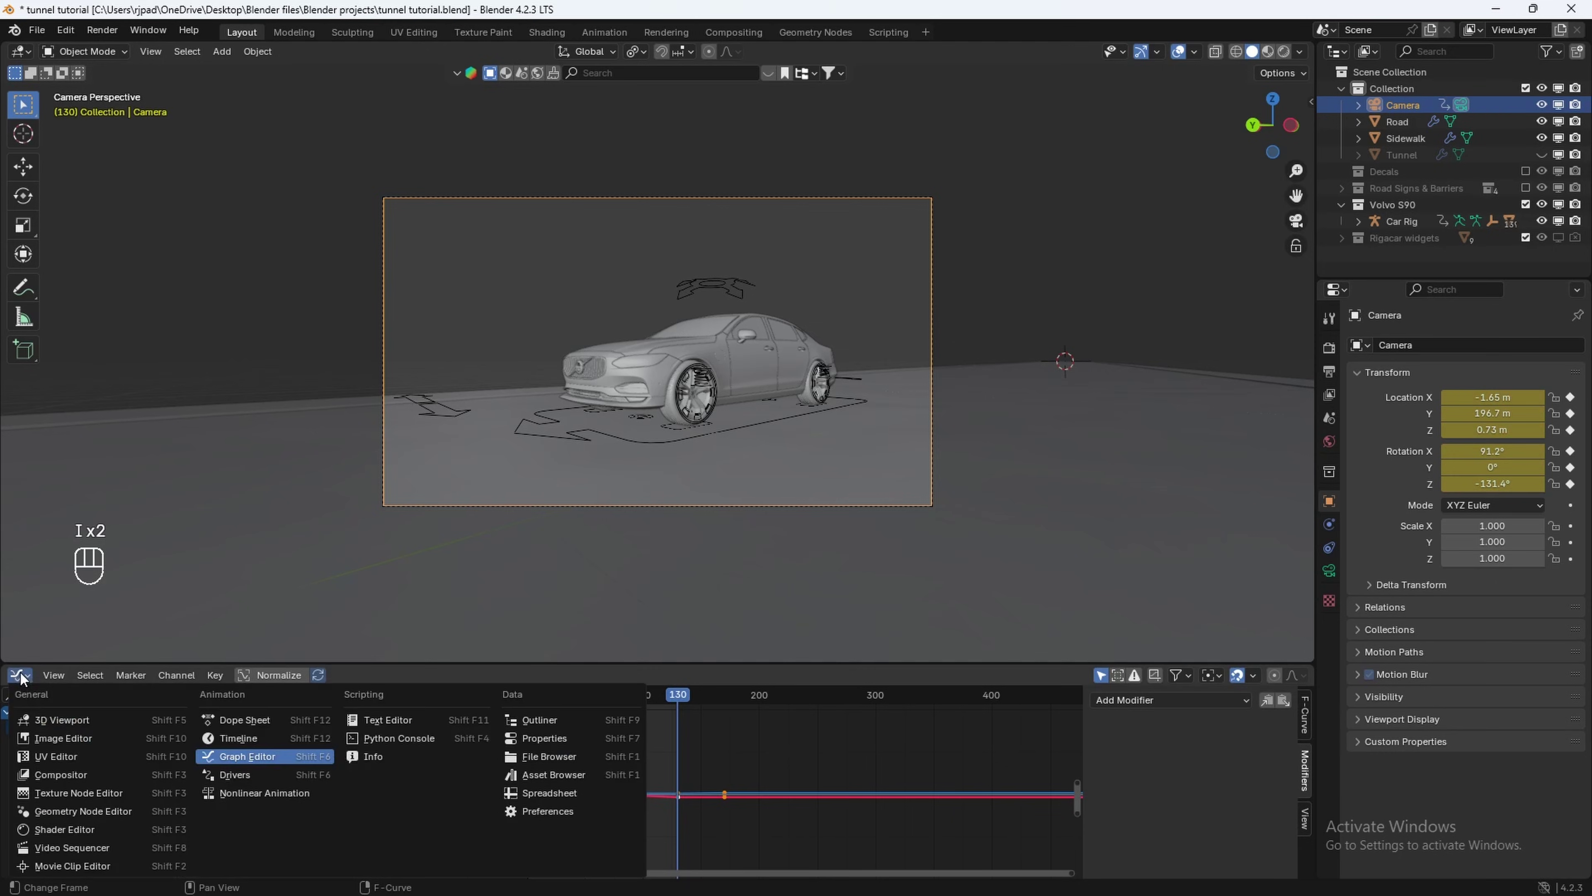
left_click(223, 735)
key("space")
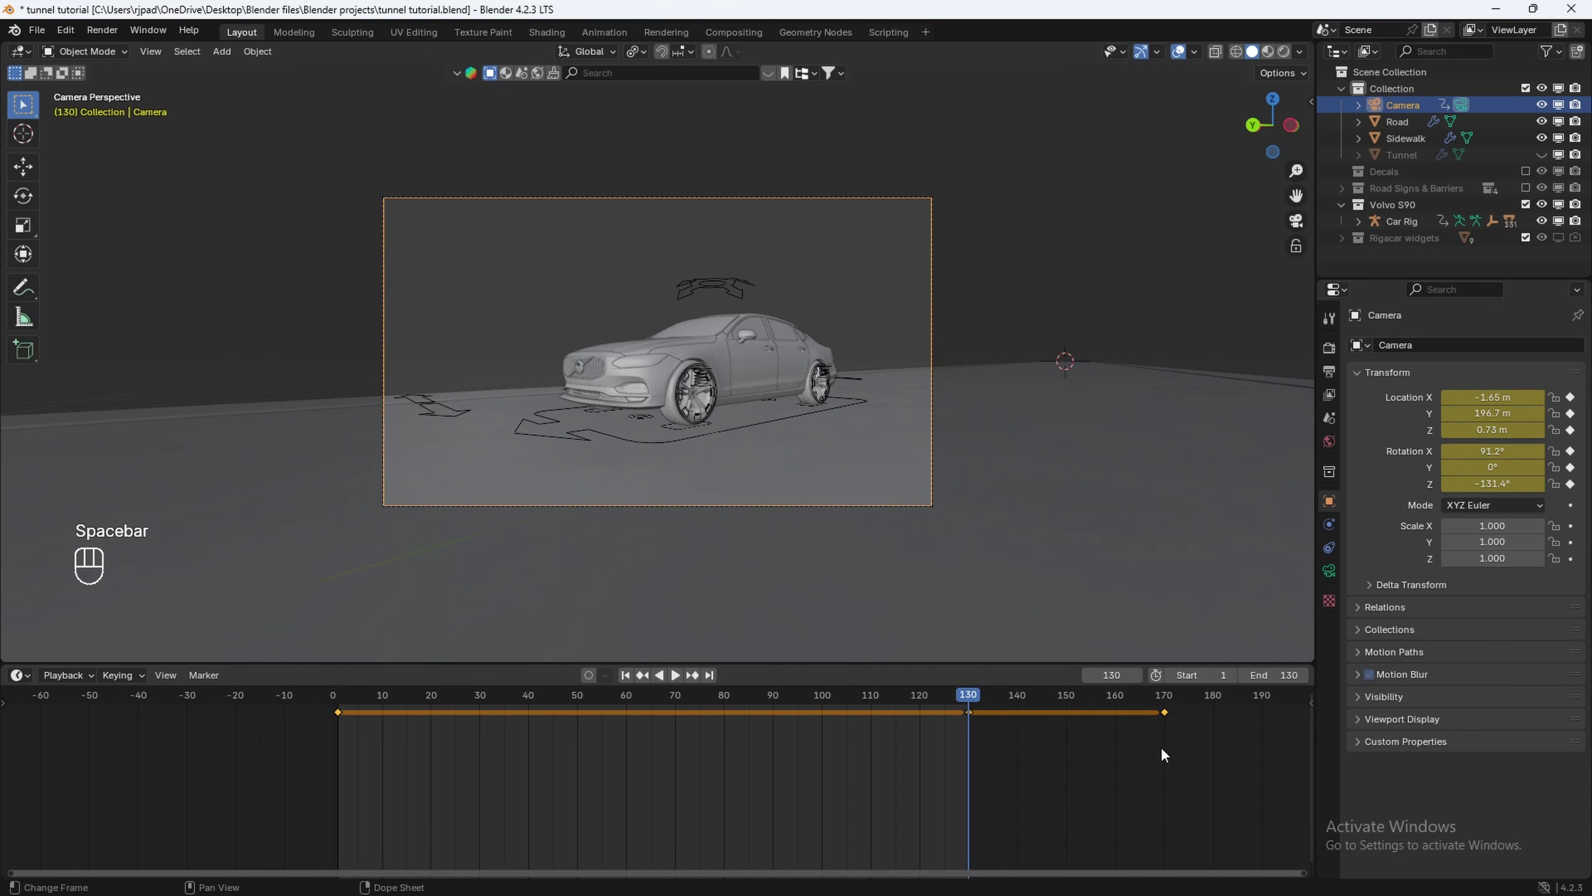
left_click_drag(1156, 707, 1145, 704)
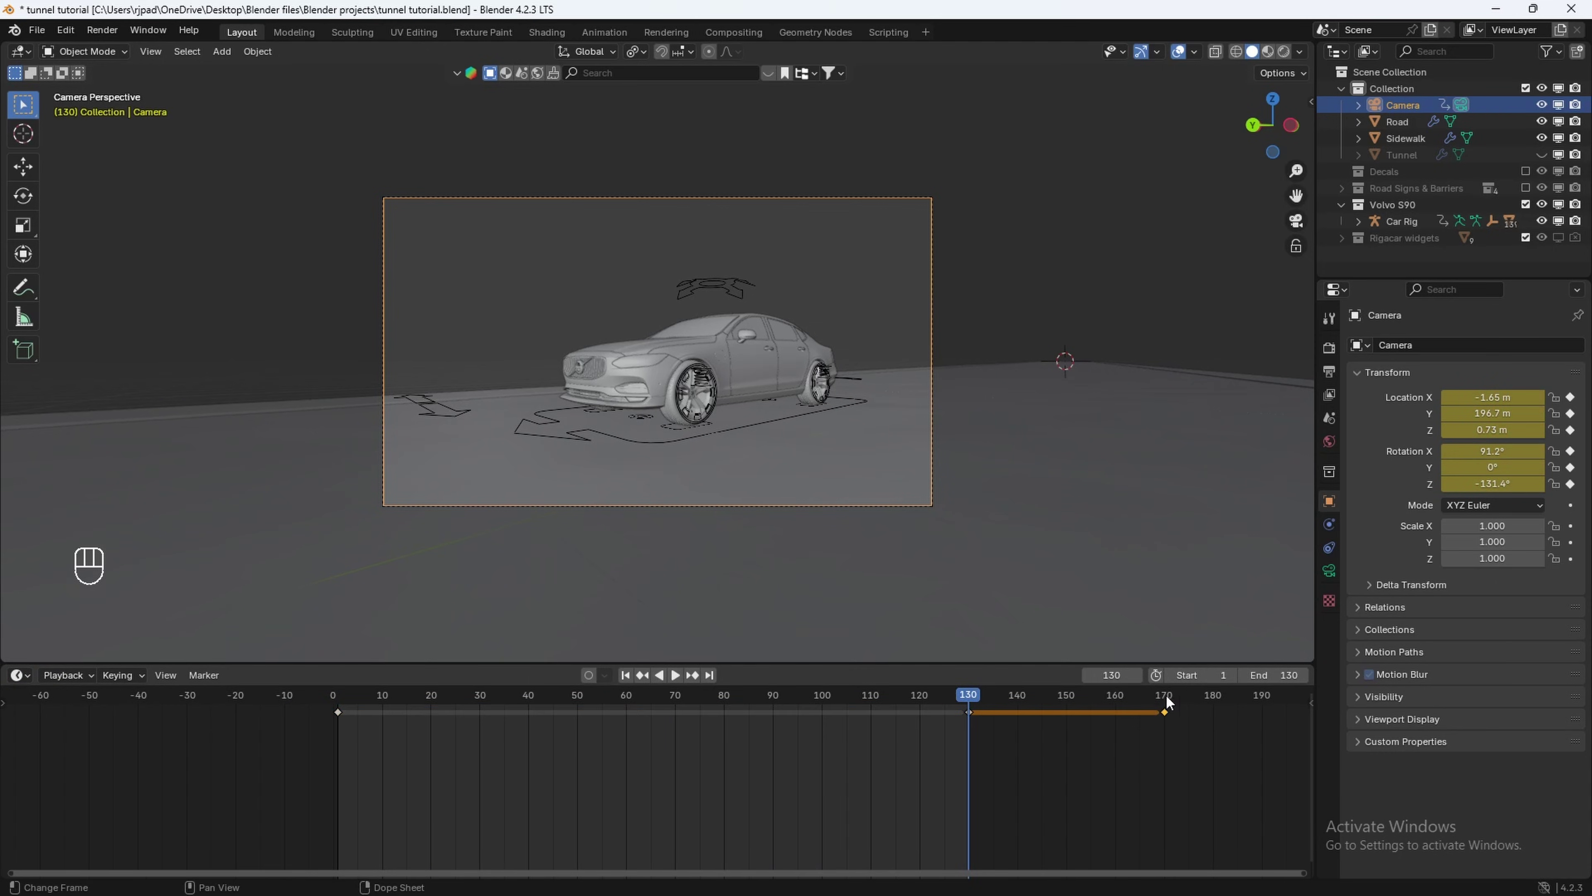
key("x")
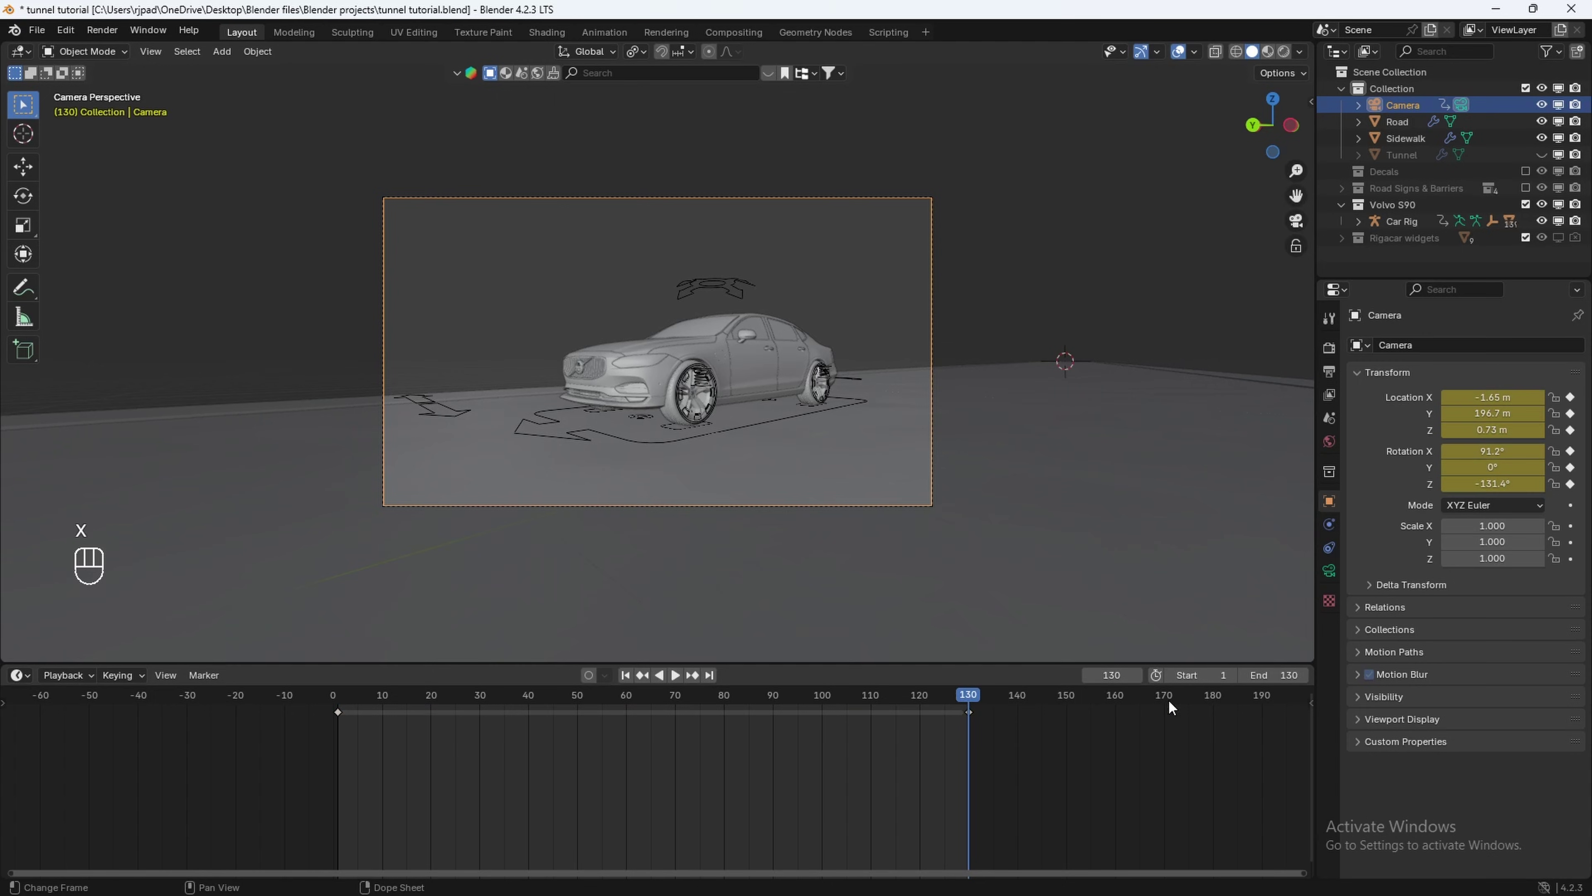
key("space")
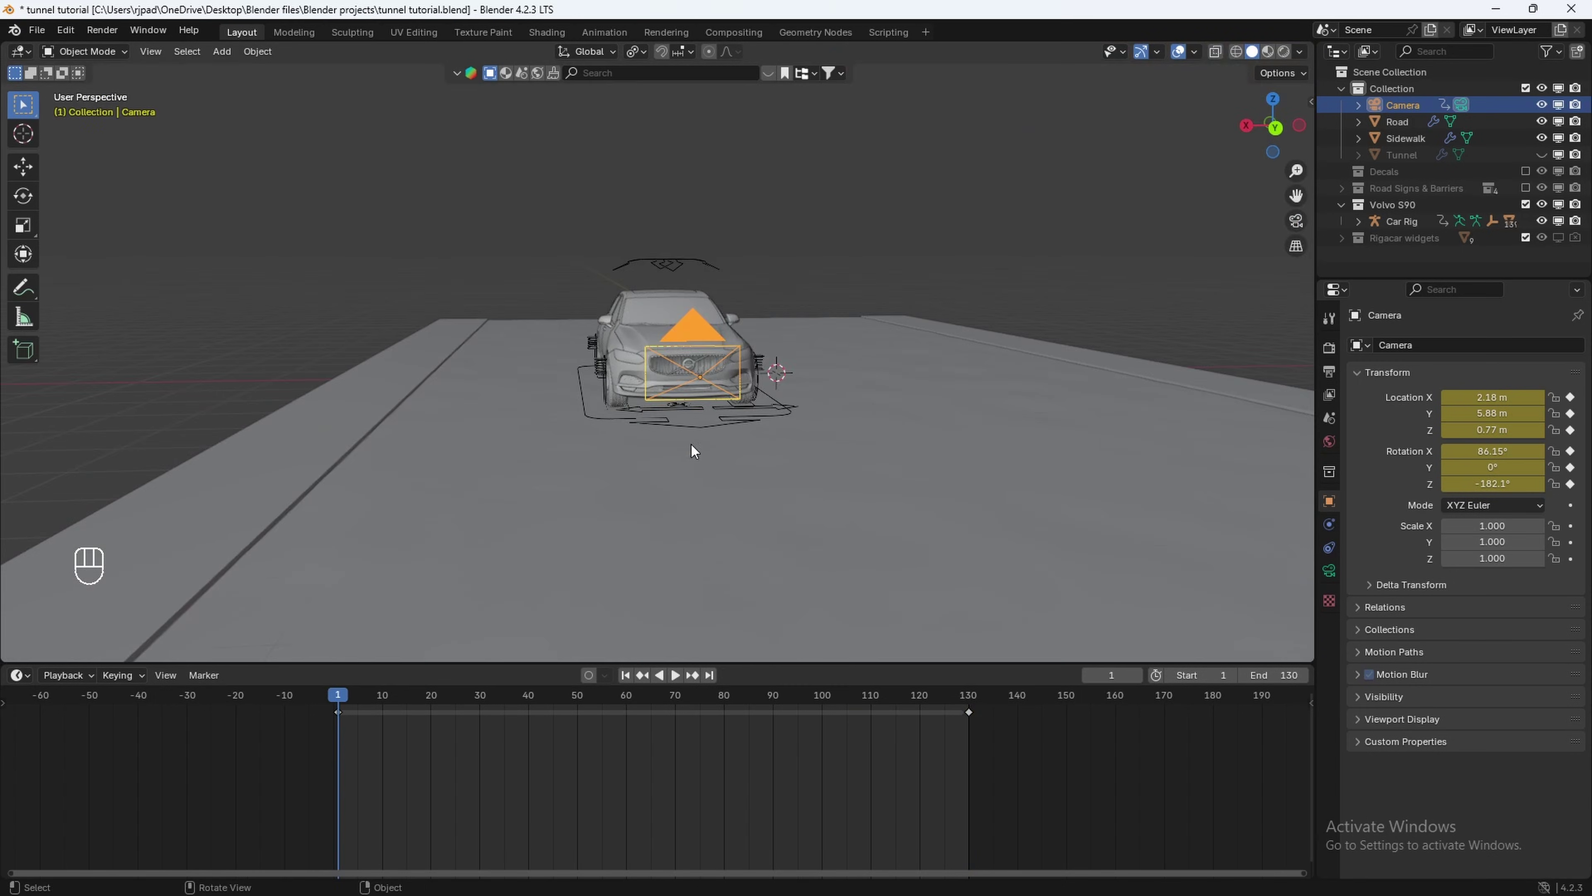
Duplicate the camera to about 4.71, 3.27, 1.06 m beside the car and delete all keyframes of the copy.
middle_click_drag(692, 444, 763, 461)
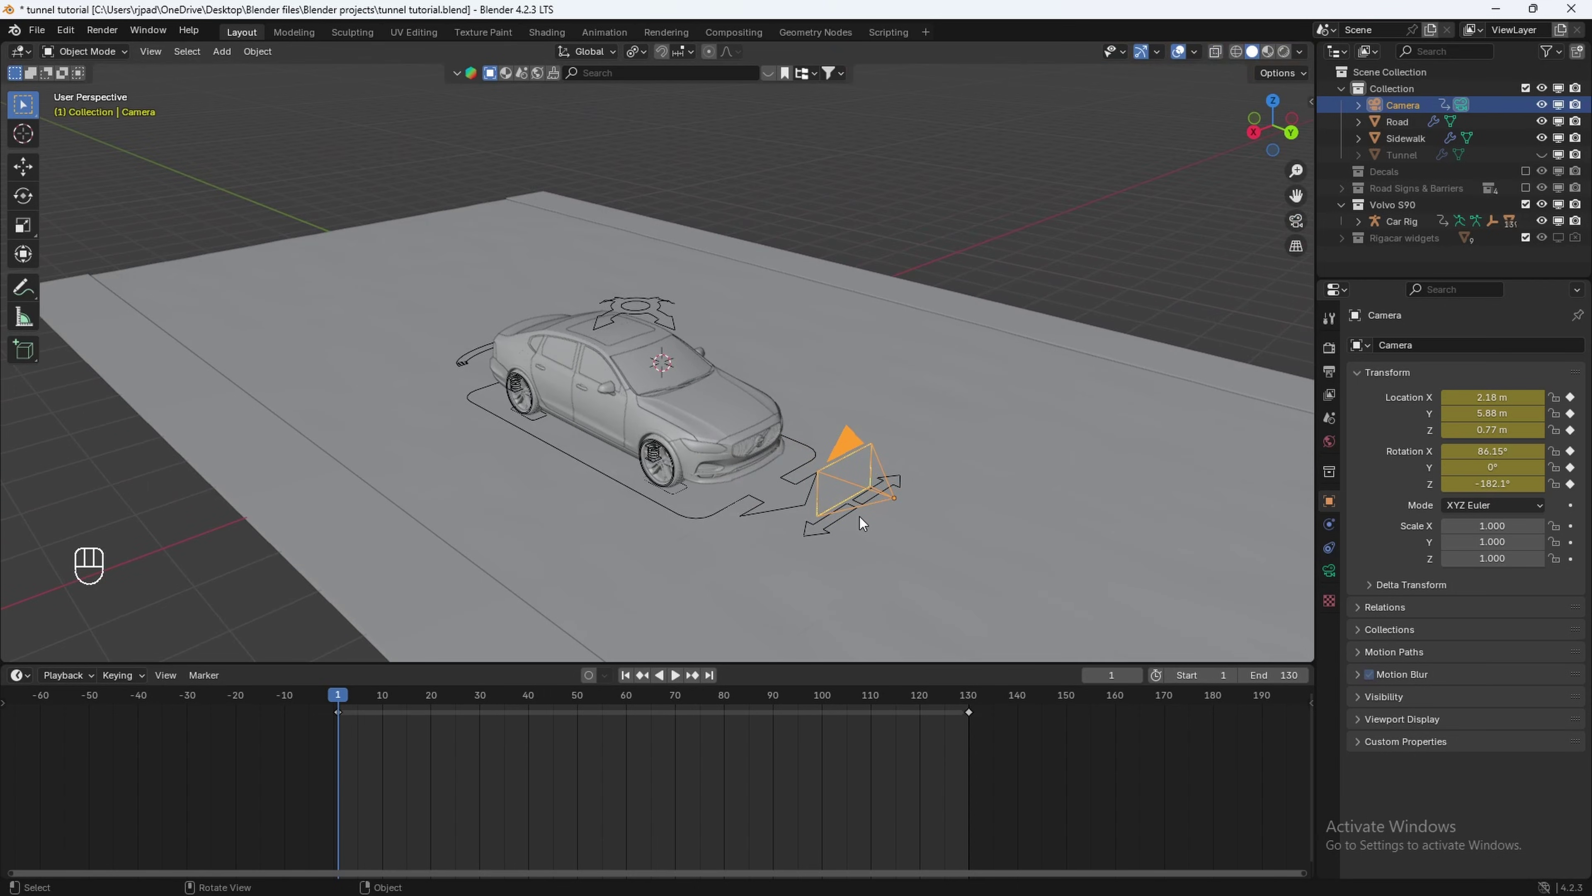
key("shift+d")
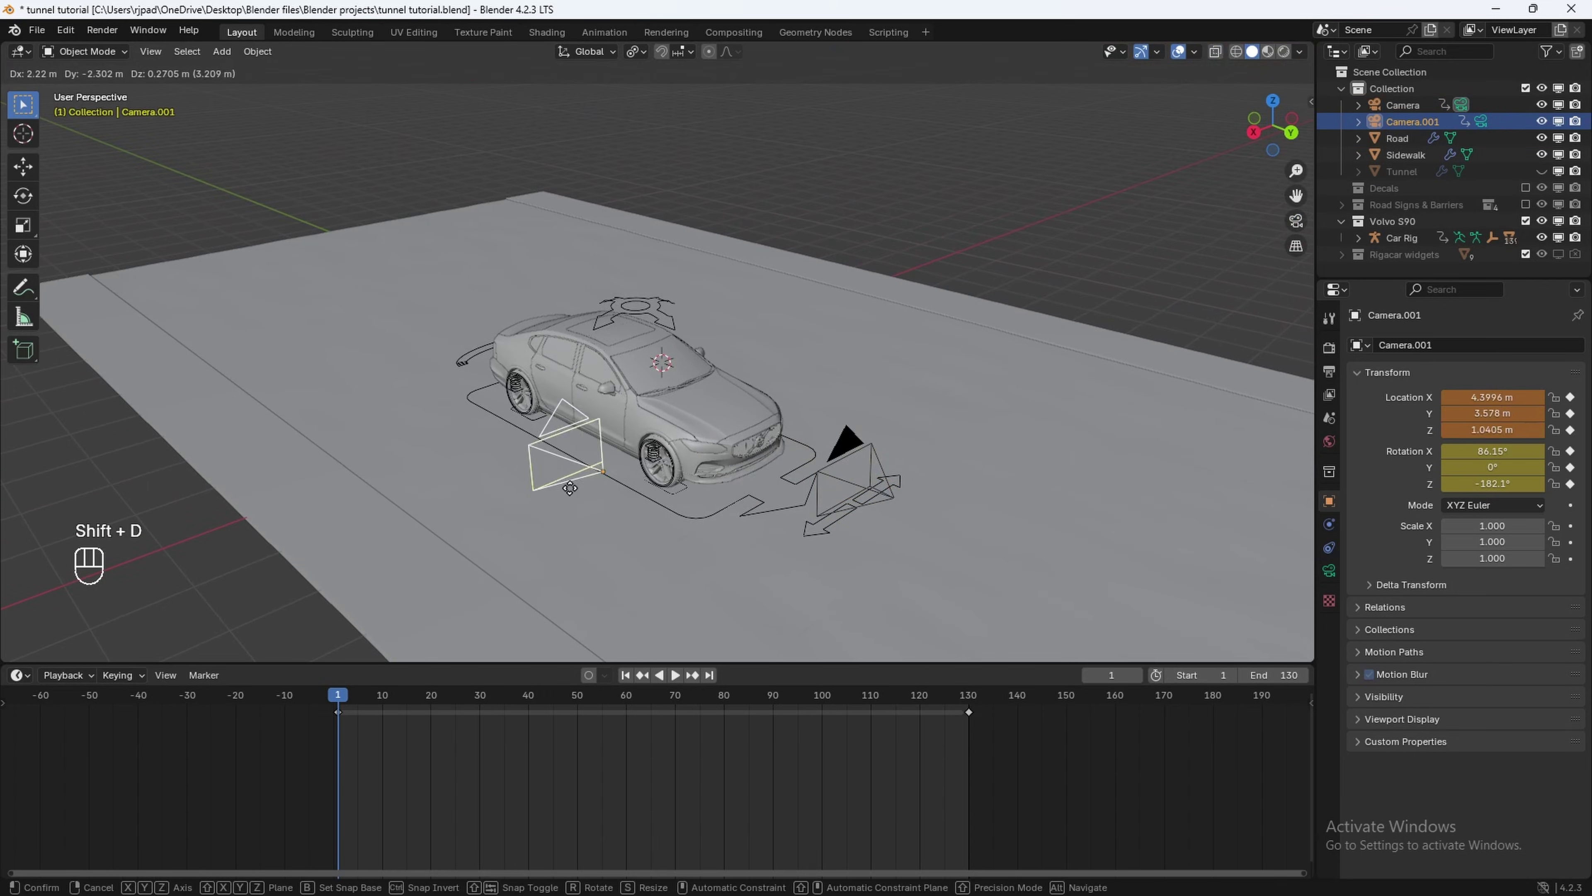
left_click(530, 487)
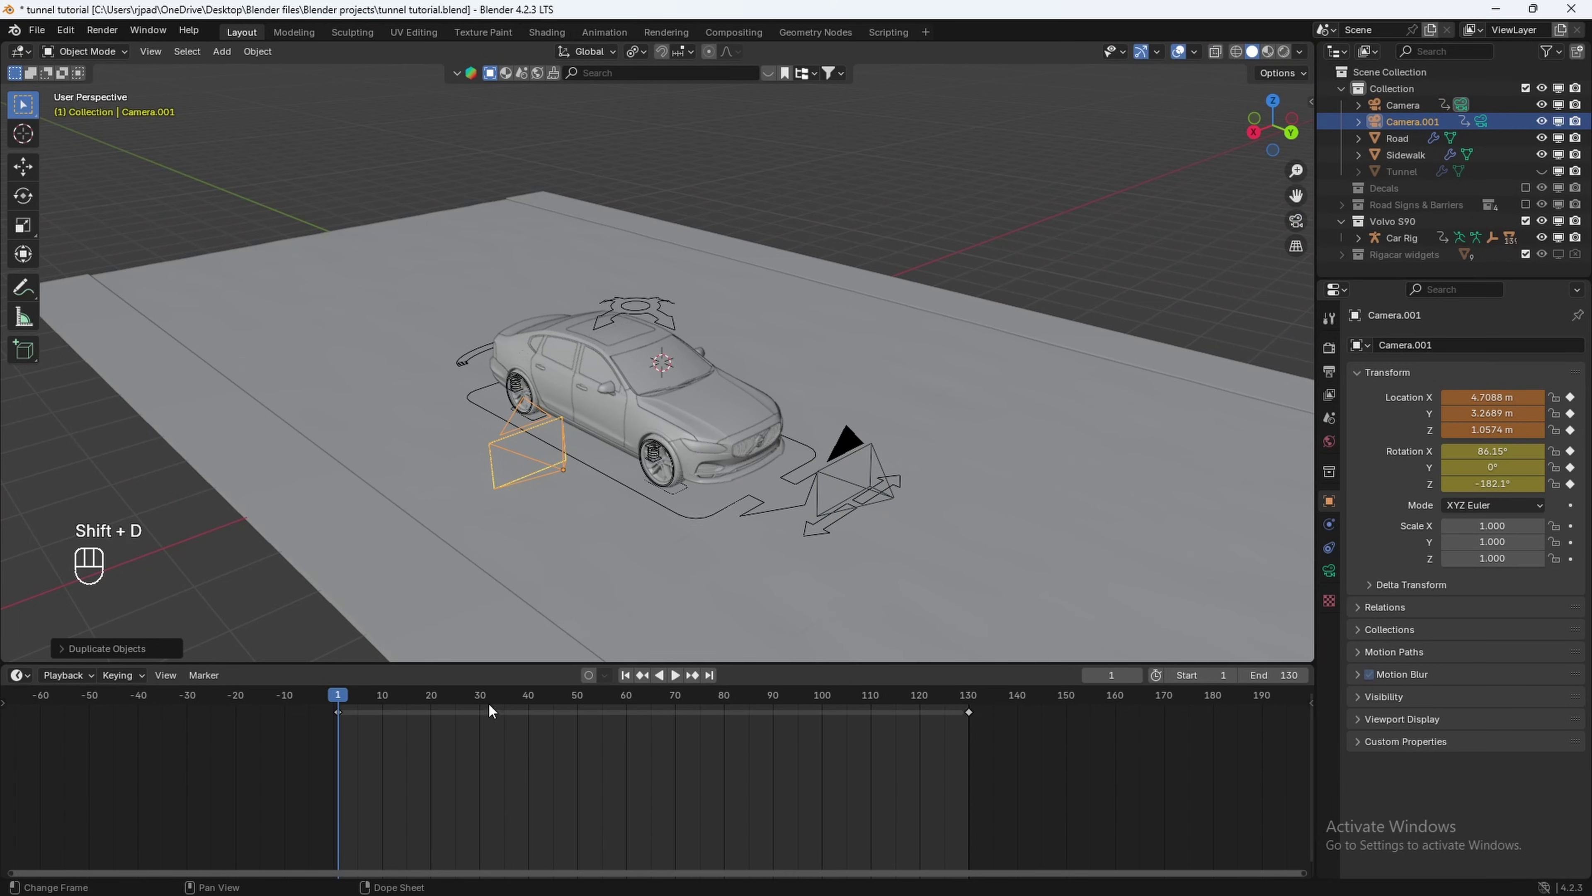
key("a")
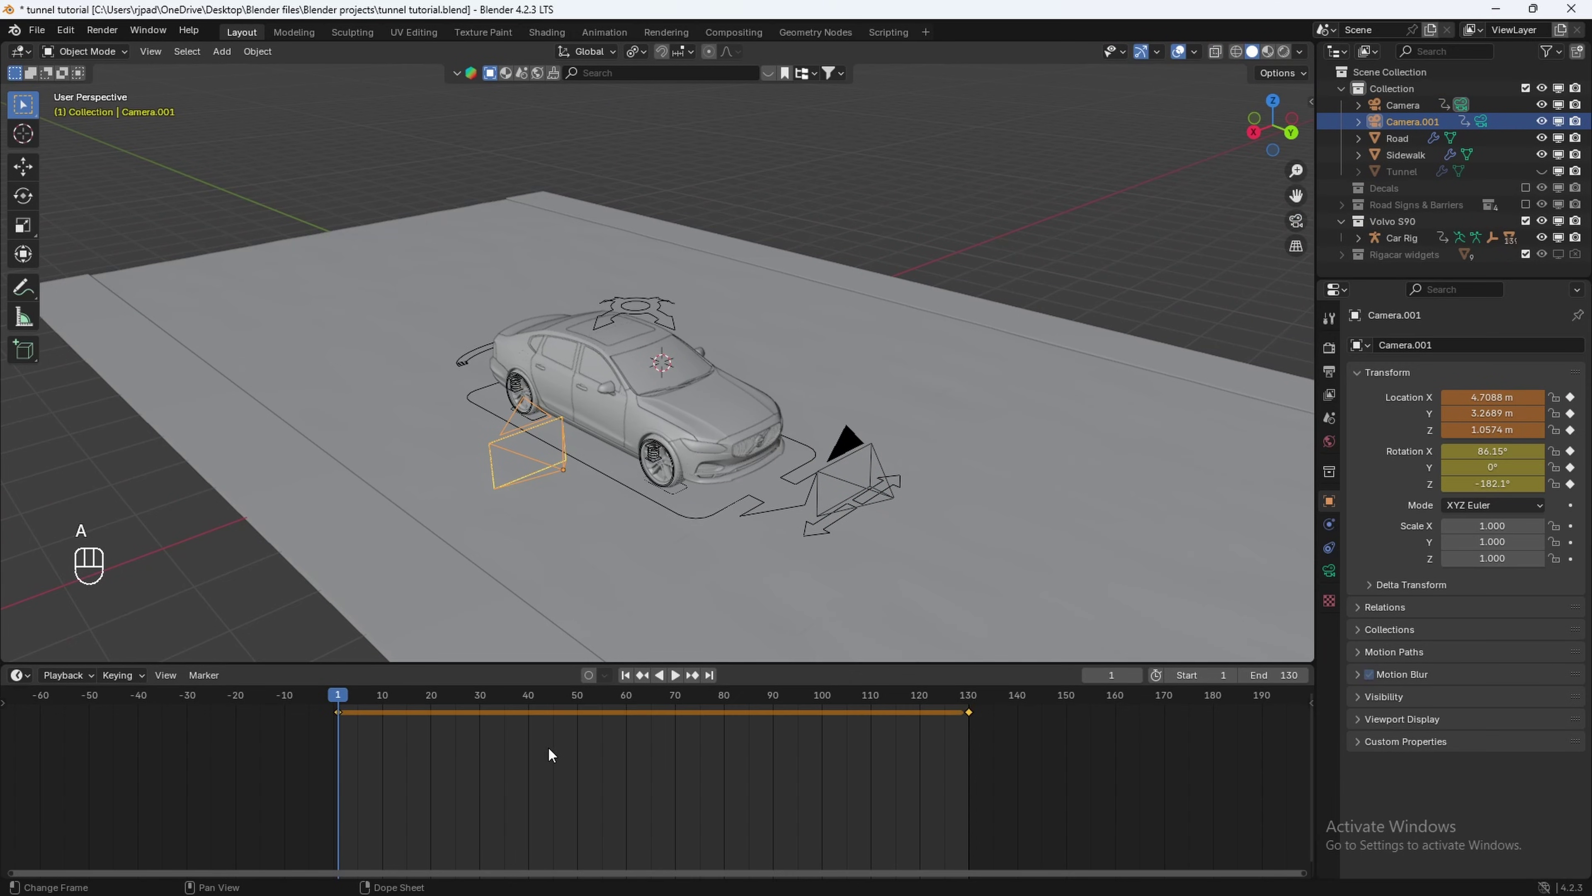
key("x")
left_click(551, 747)
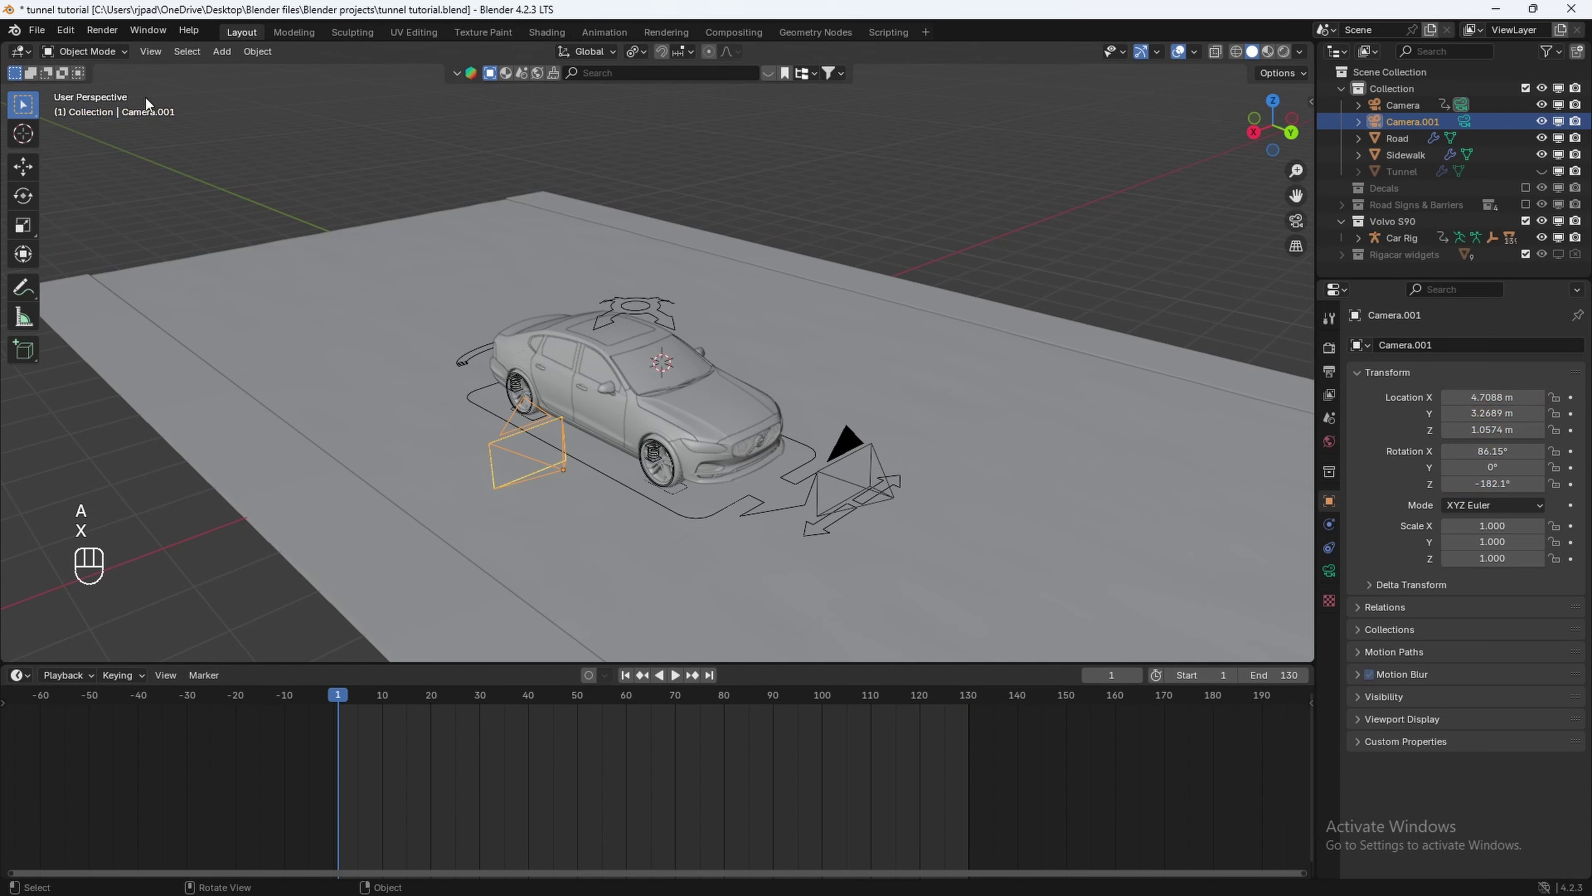
Make the duplicated camera the active scene camera and look through it.
left_click(151, 50)
mouse_move(357, 248)
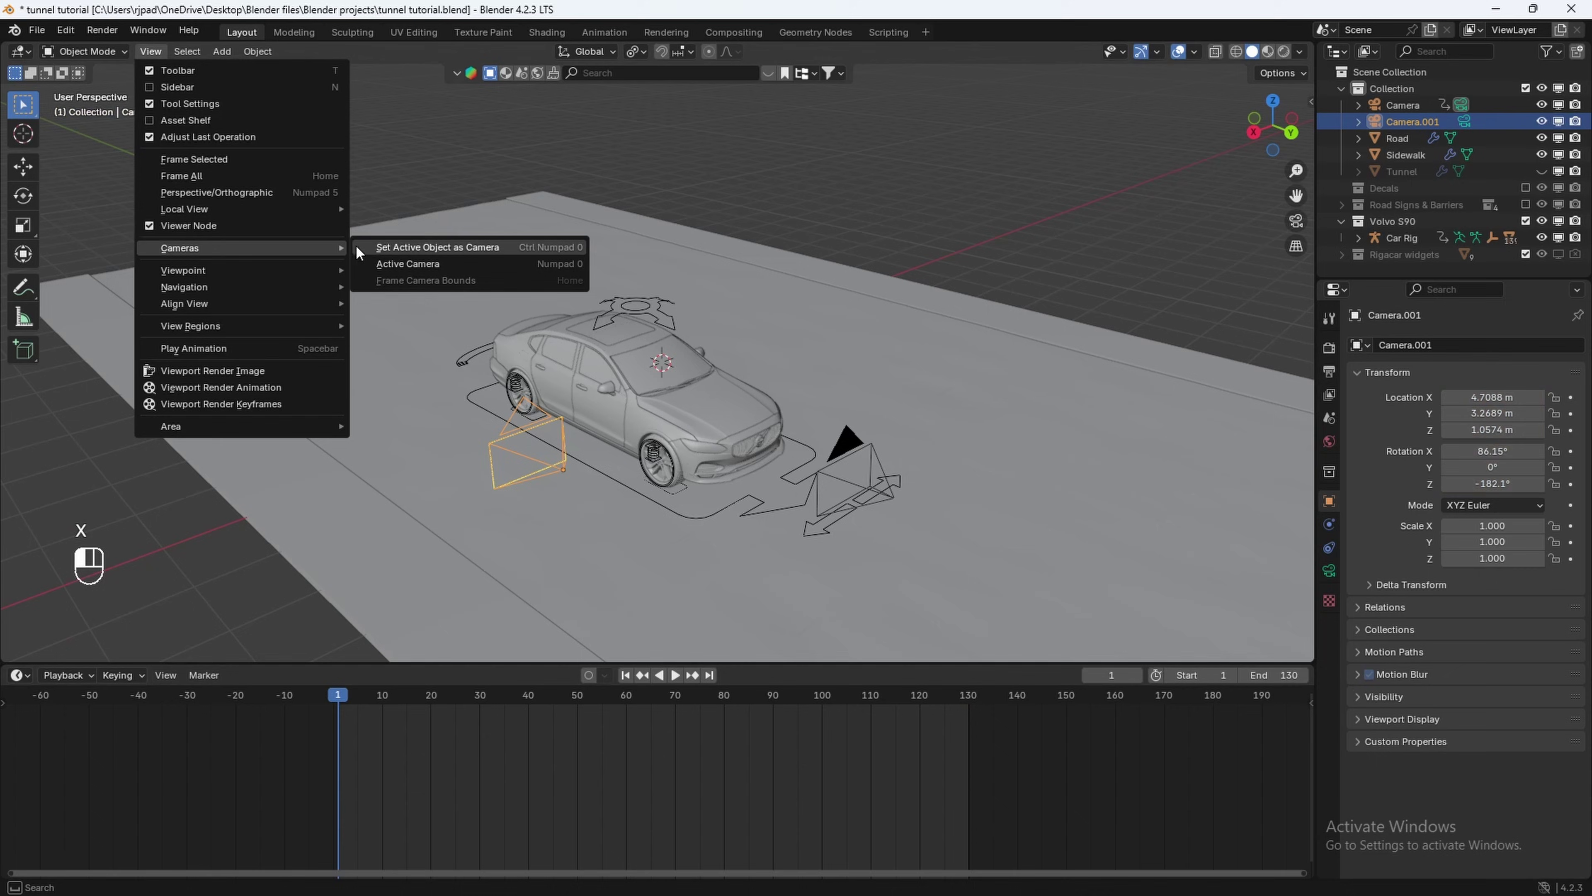
left_click(406, 249)
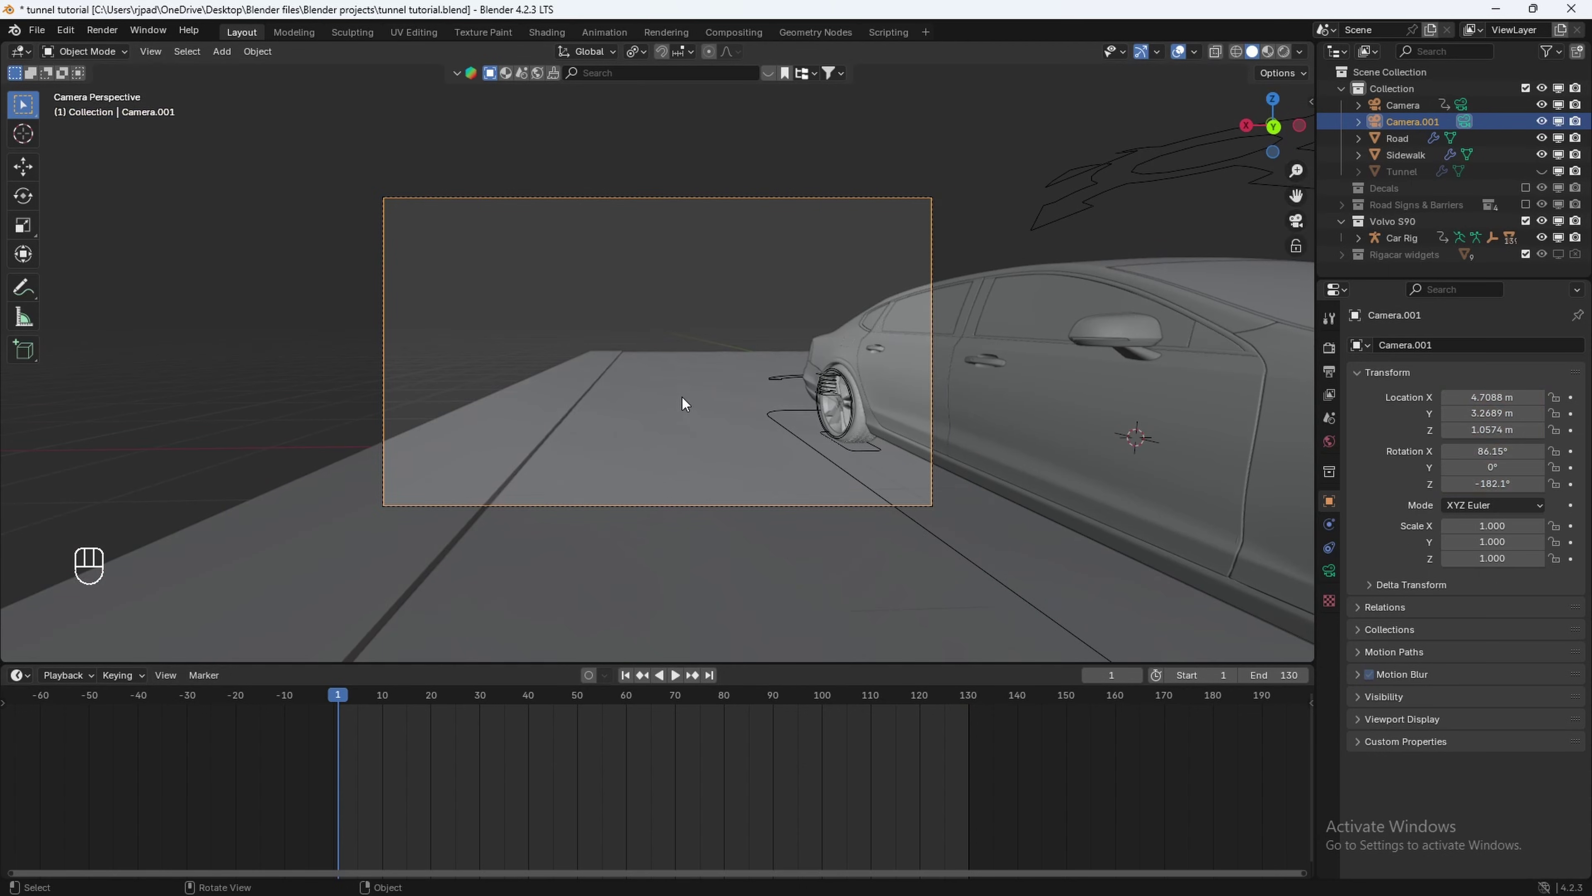
Fly the second camera behind the car to -2.38, -1.96, 0.65 m, rotated 90°, 0°, -58.5°, and keyframe it at frame 1.
key("shift+grave")
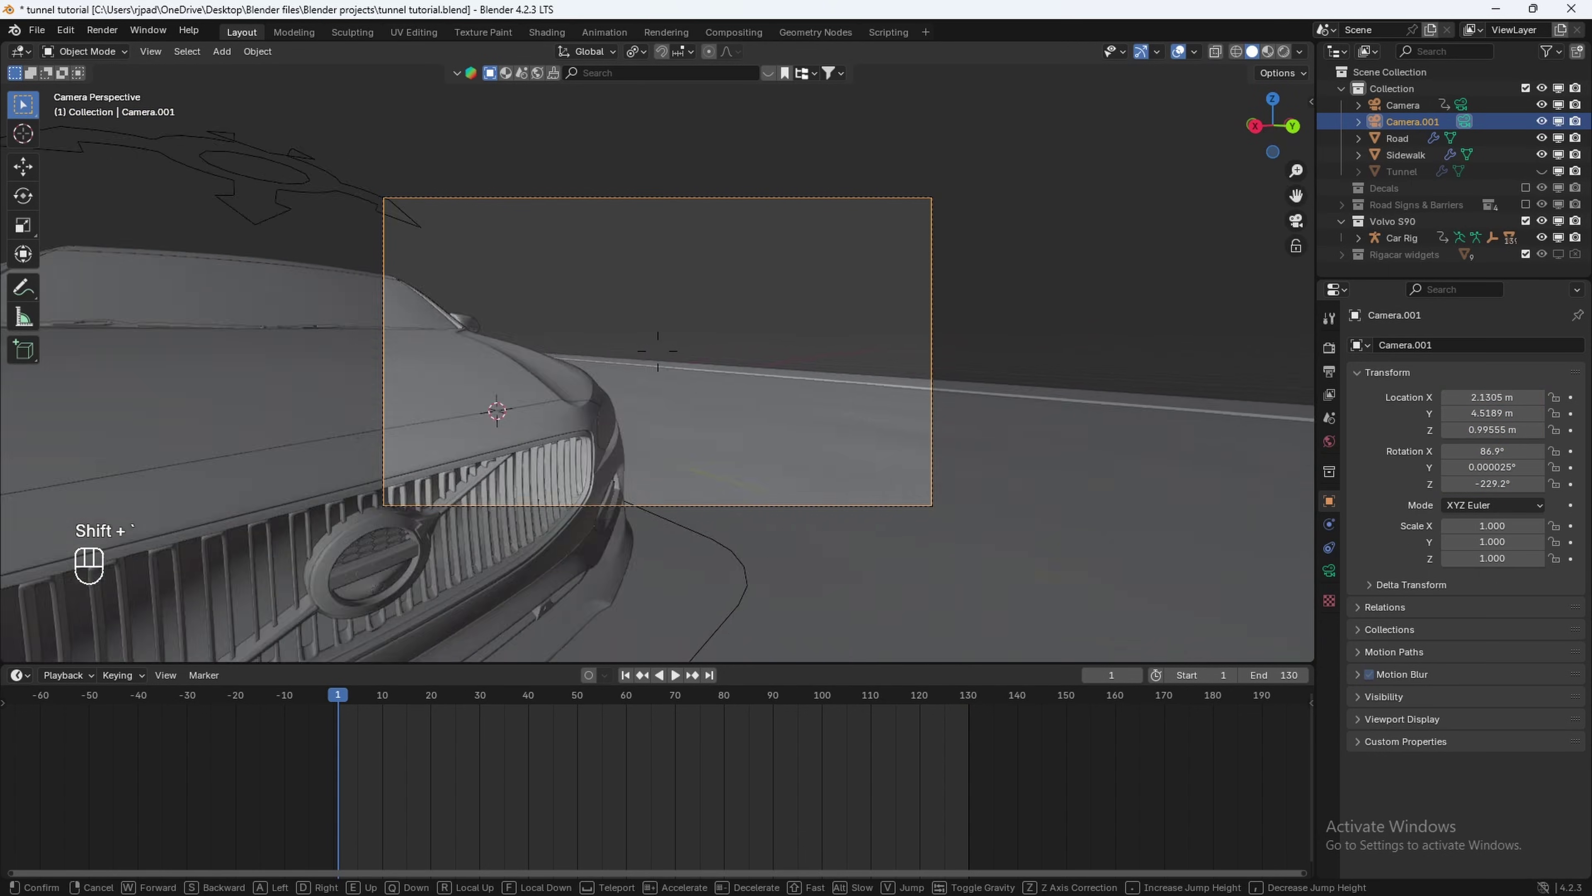
key("d")
key("s")
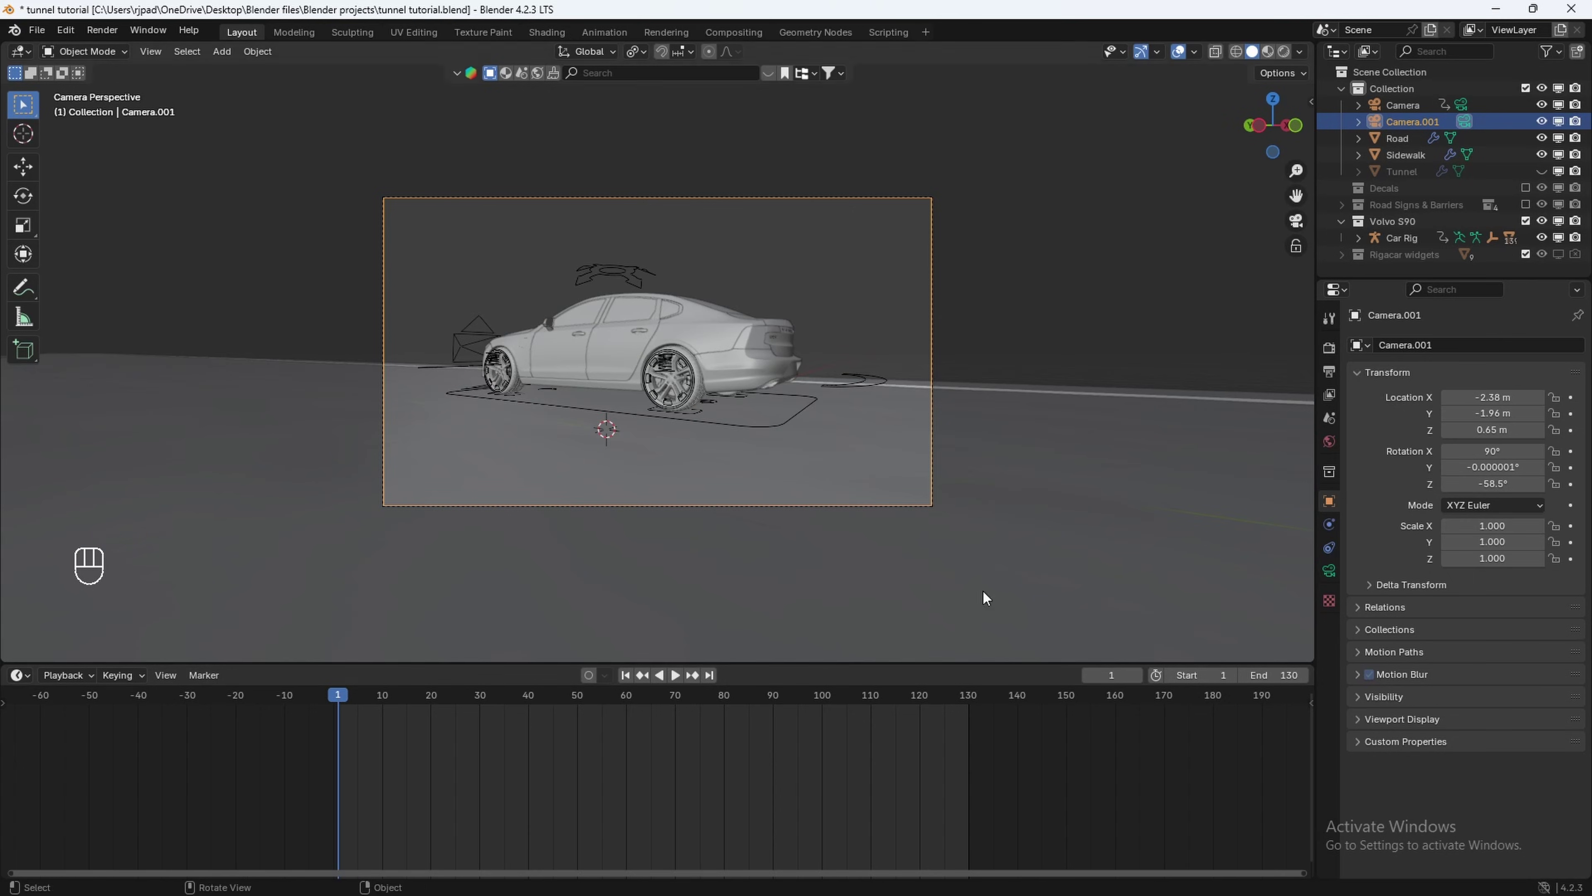
key("i")
key("i")
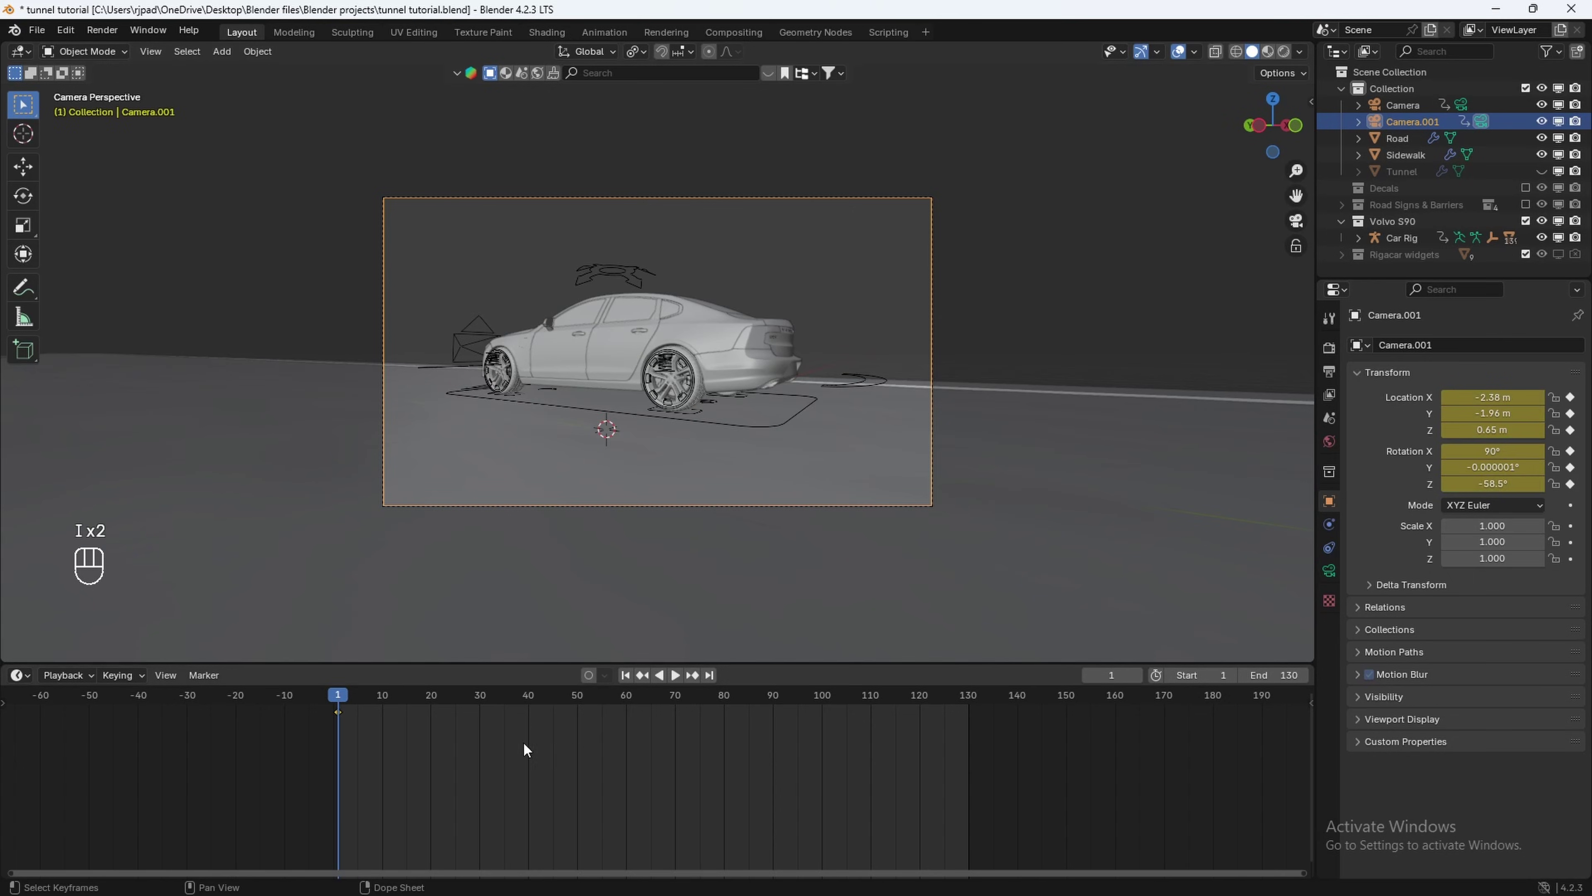
At frame 130, place the second camera at 3.828, 185.03, 0.65 m, rotated 90.8°, 0°, 16.4°, and keyframe its location and rotation.
left_click_drag(384, 696, 966, 727)
left_click_drag(1492, 413, 1590, 415)
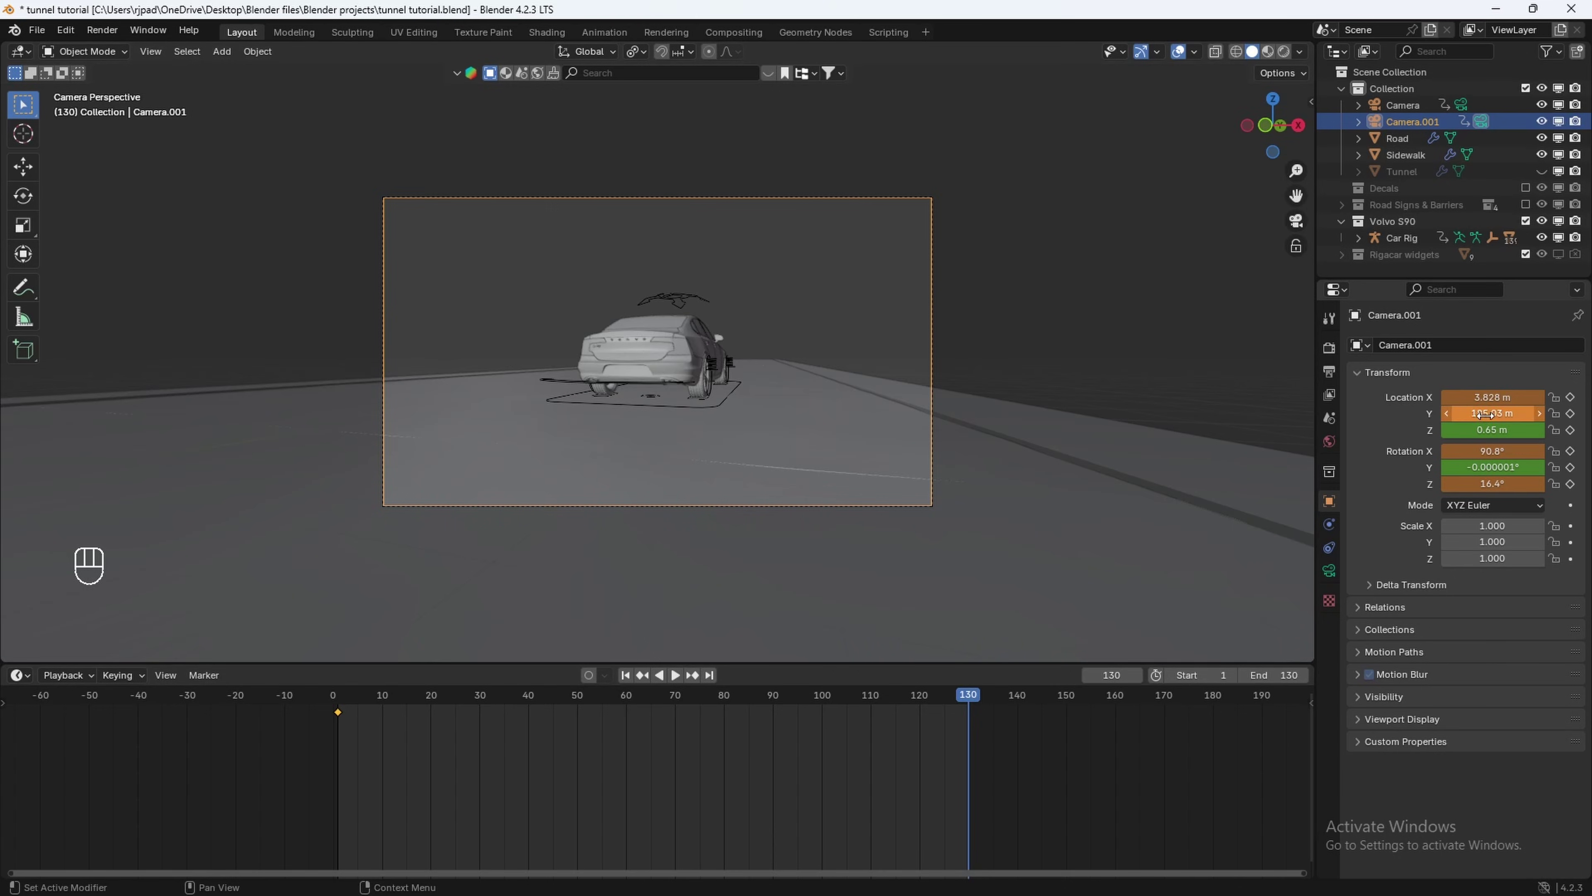
key("i")
key("i")
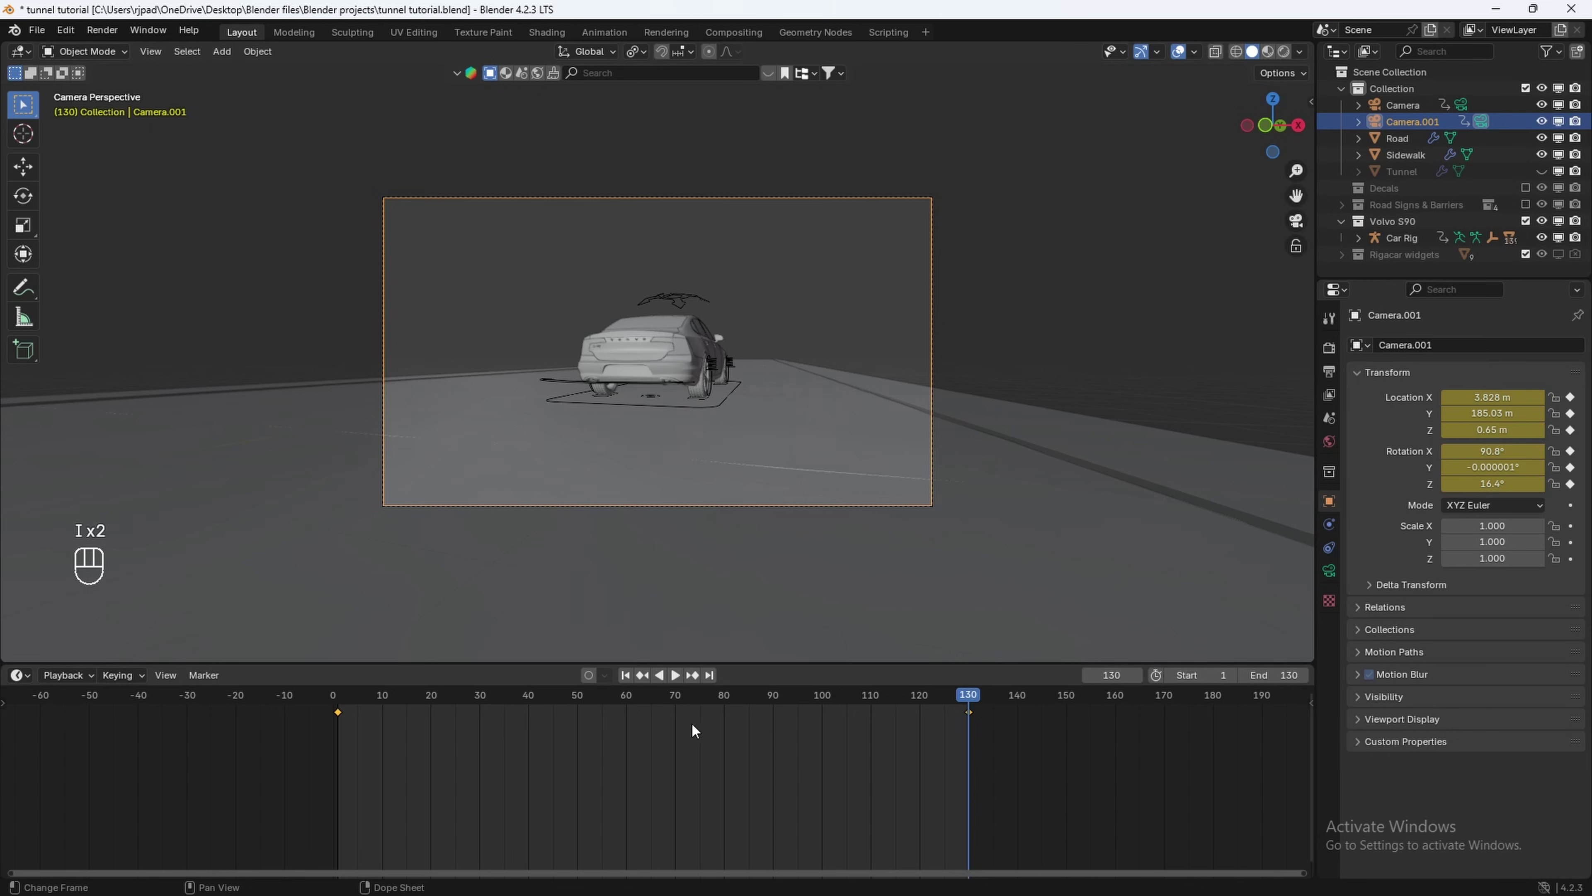
Play the drive through the second camera and return to frame 1.
key("space")
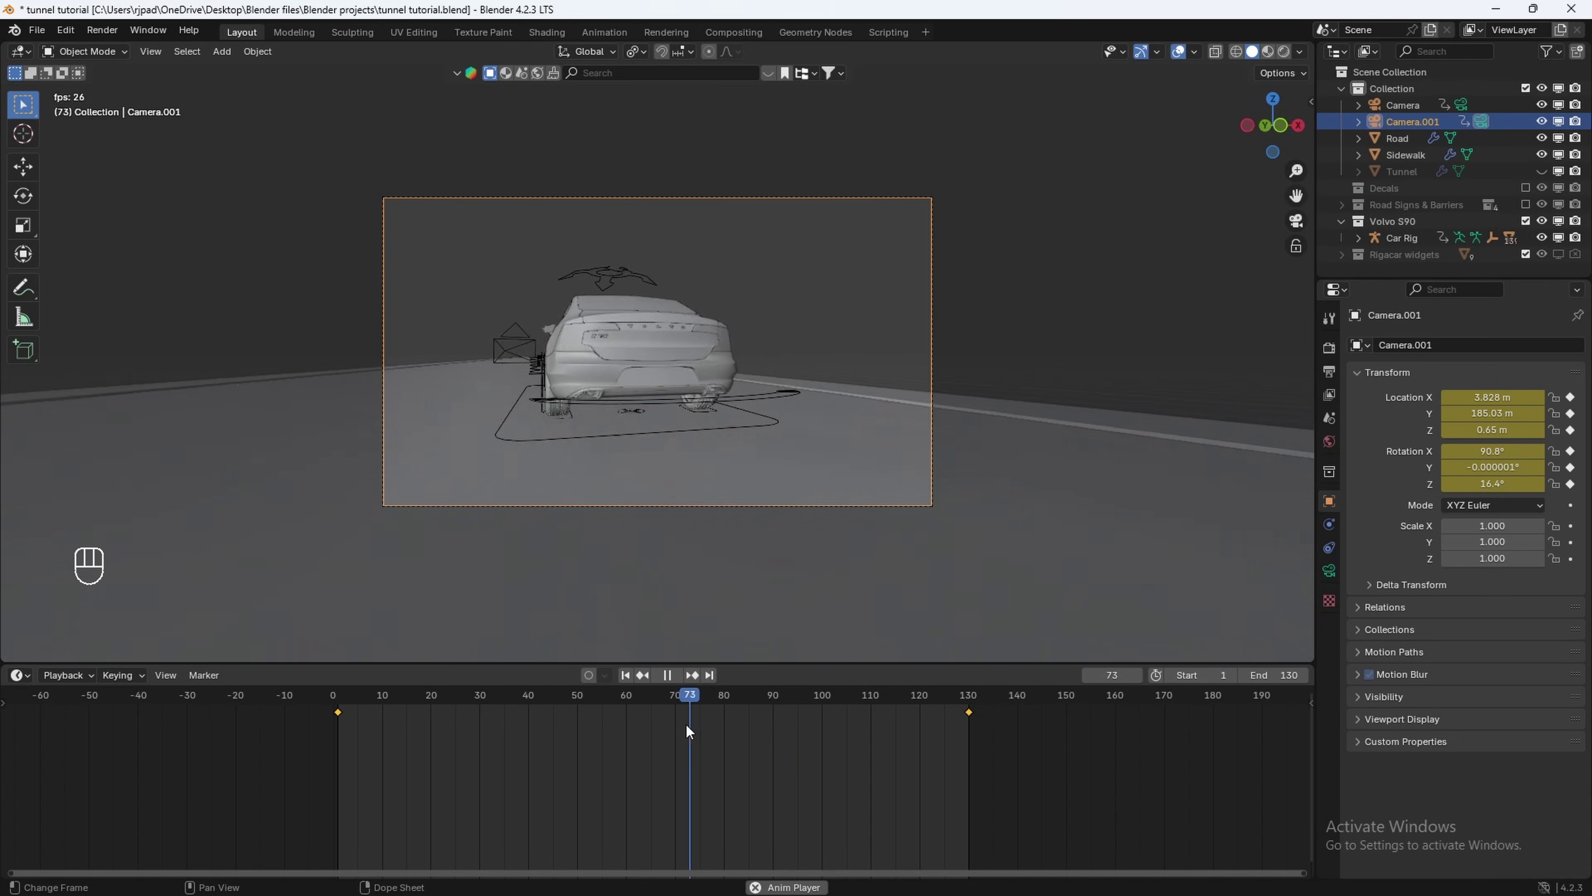
key("space")
left_click(476, 707)
left_click_drag(476, 707, 338, 706)
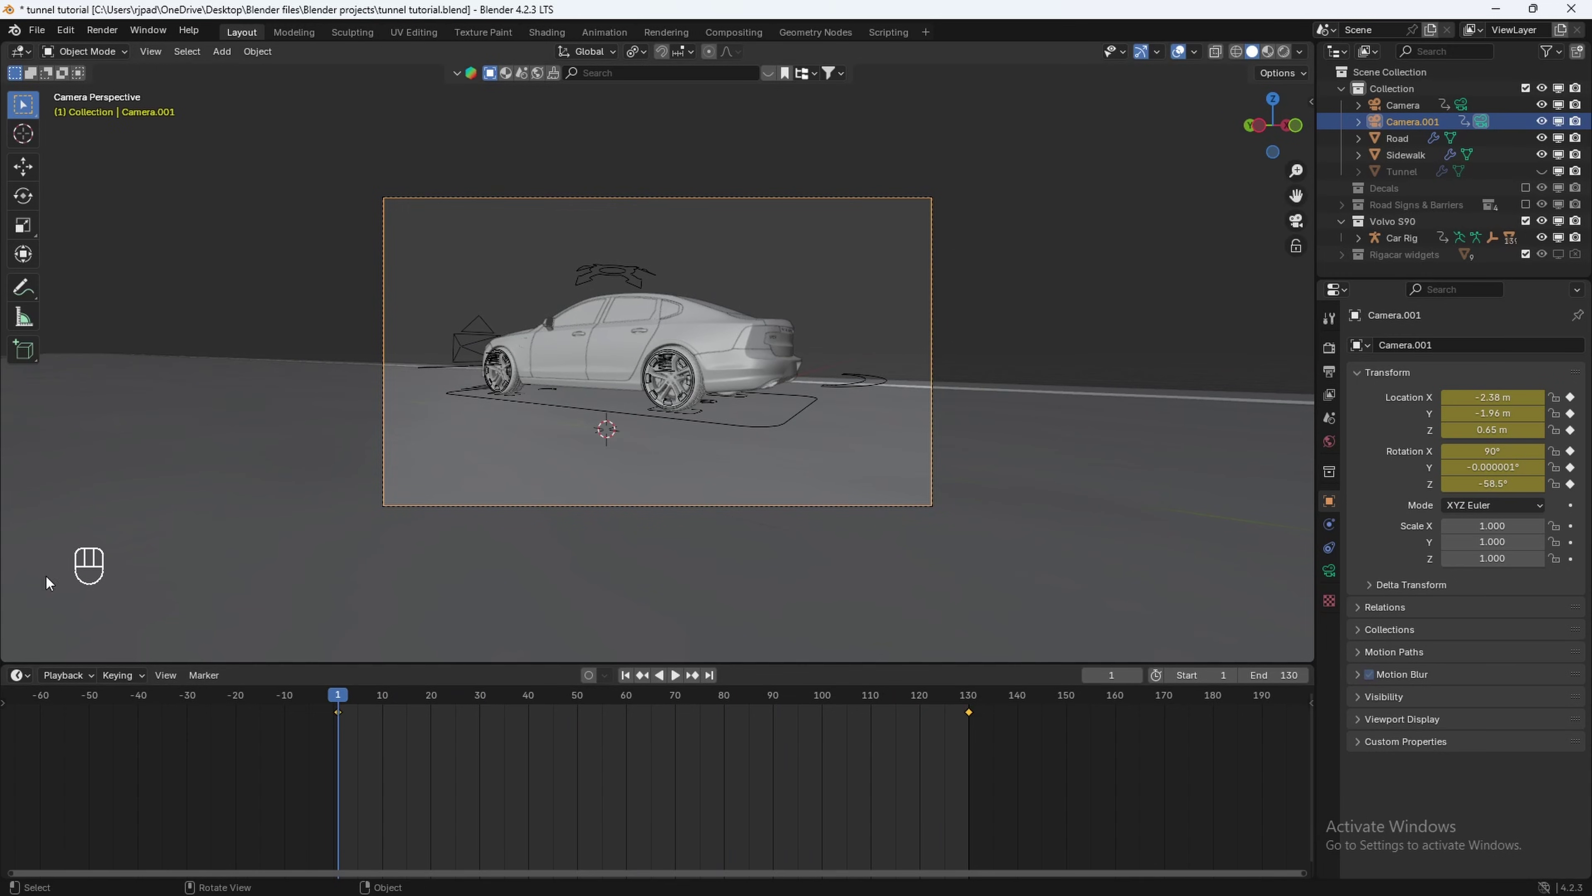
Switch the Timeline to the Graph Editor, expand the second camera's transform channels and select its X Euler Rotation curve.
left_click(19, 675)
left_click(266, 743)
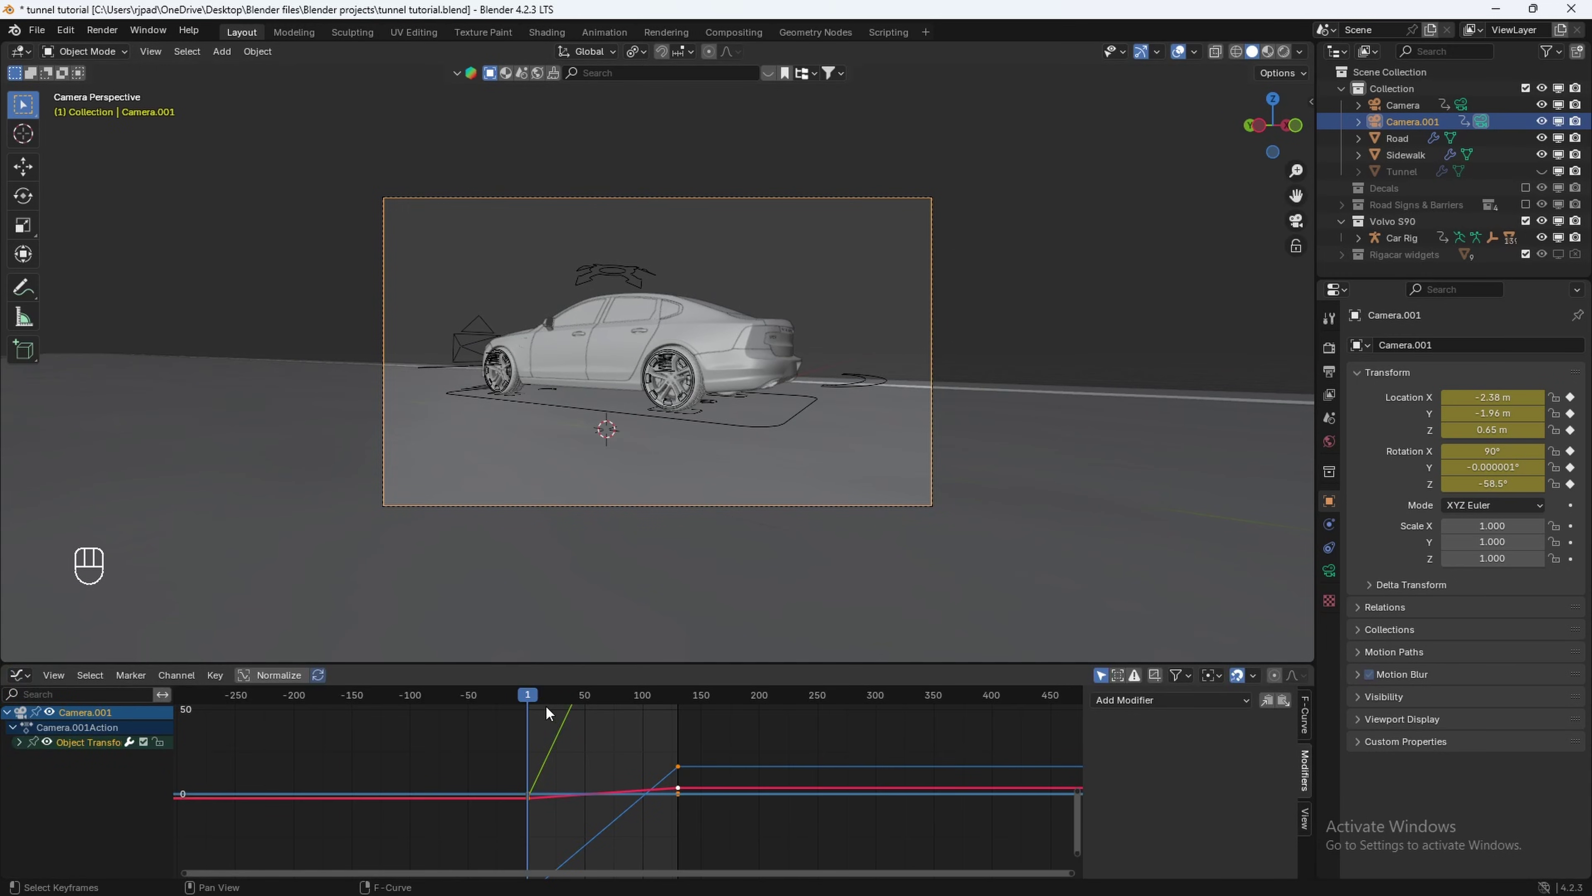
left_click(19, 742)
key("n")
key("n")
key("n")
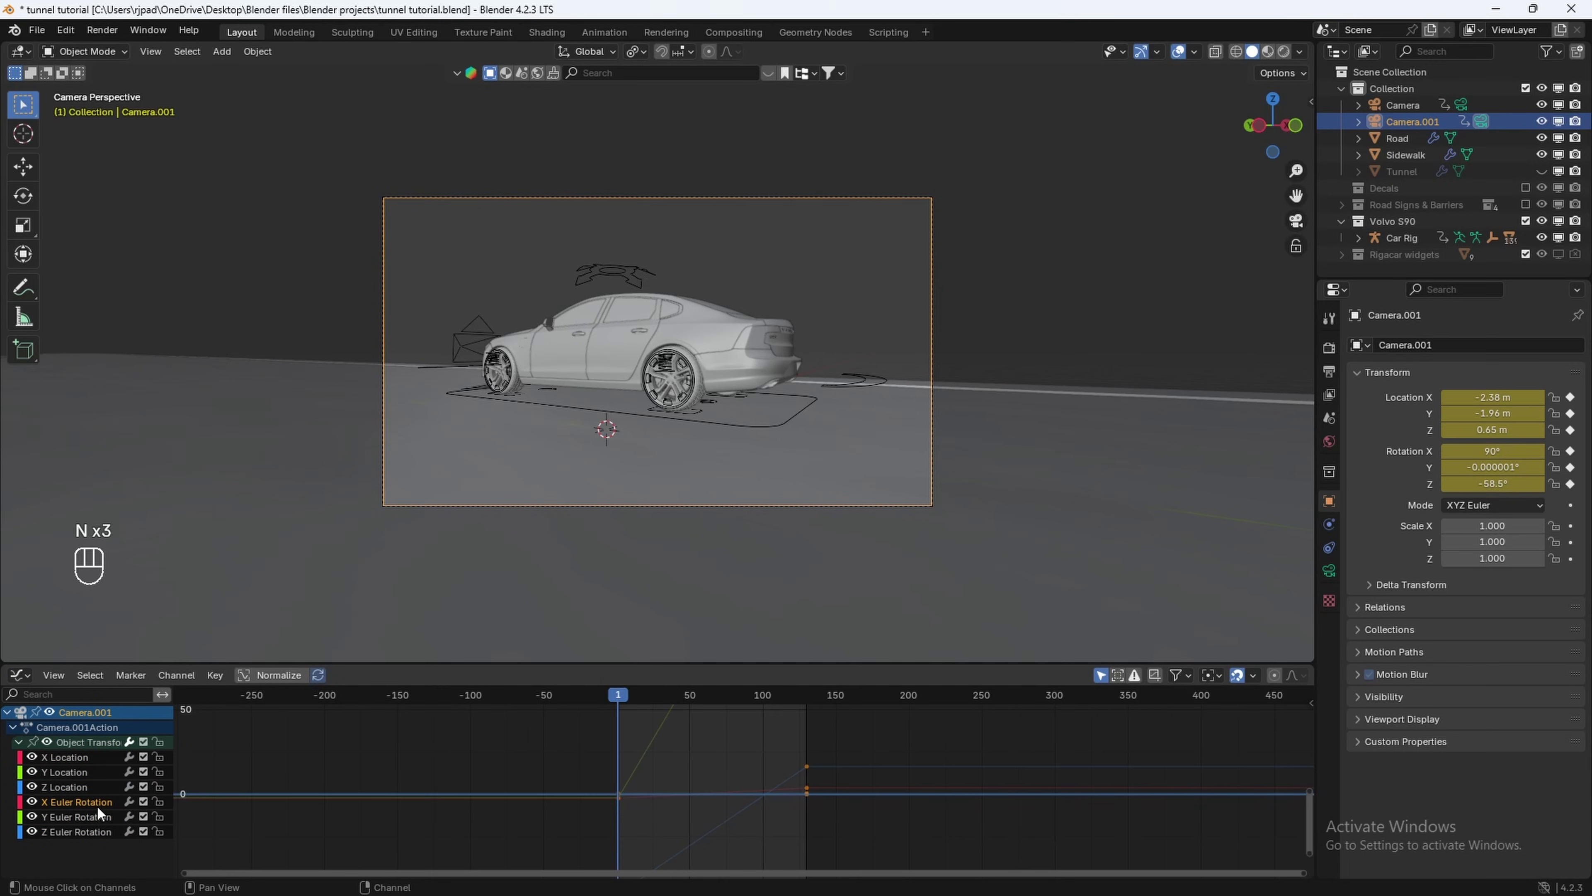
key("n")
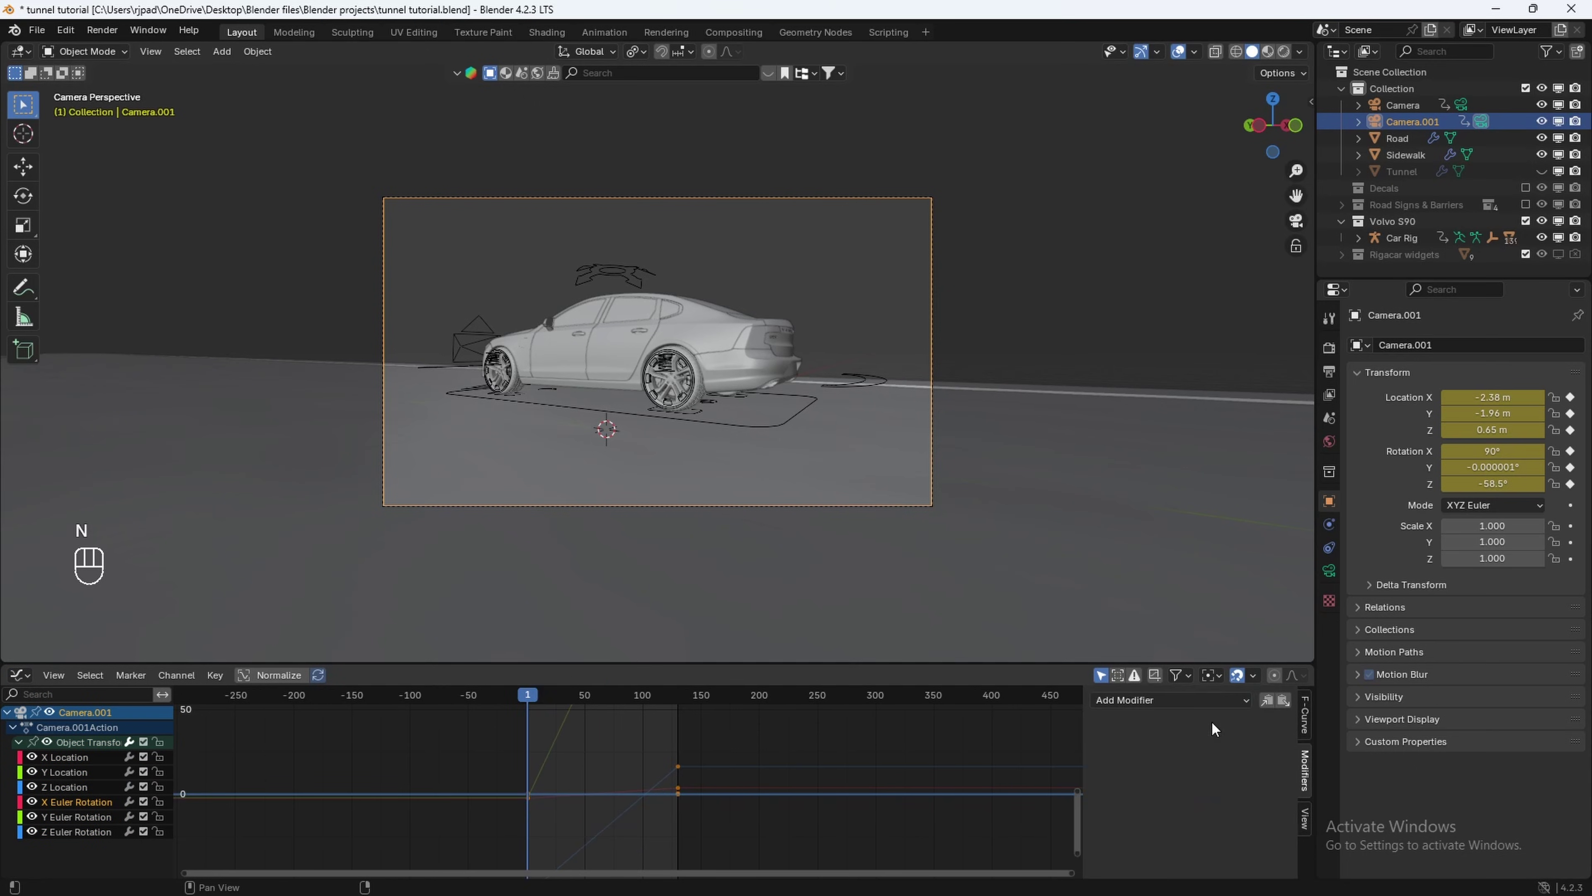
Add a Noise modifier with strength 0.03 to the second camera's X Euler Rotation and play the animation.
left_click(1140, 700)
left_click(1128, 791)
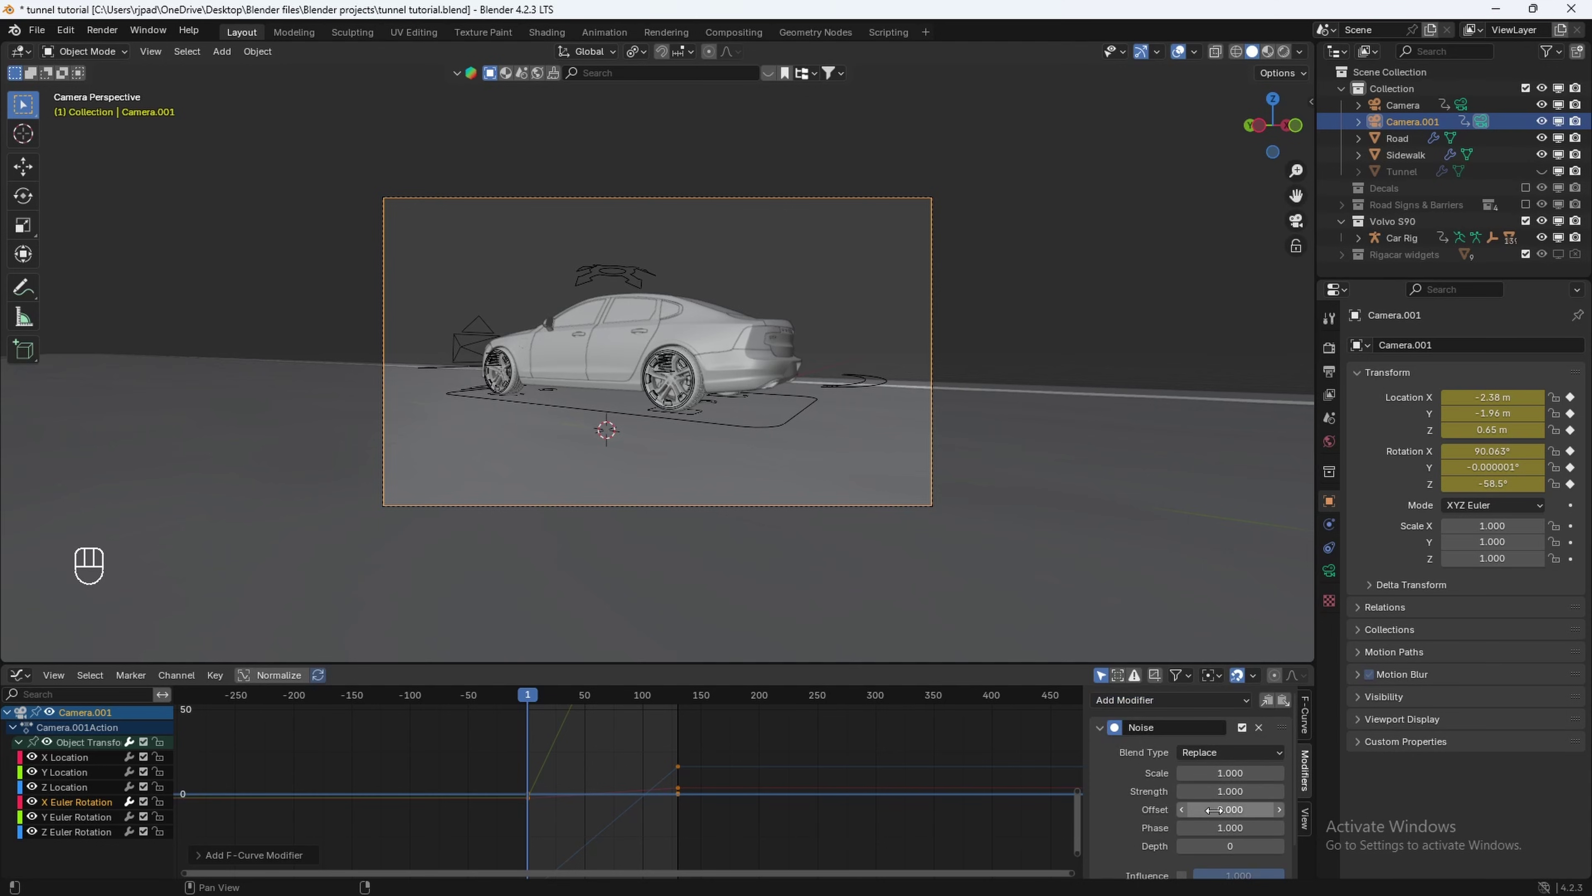
left_click(1211, 793)
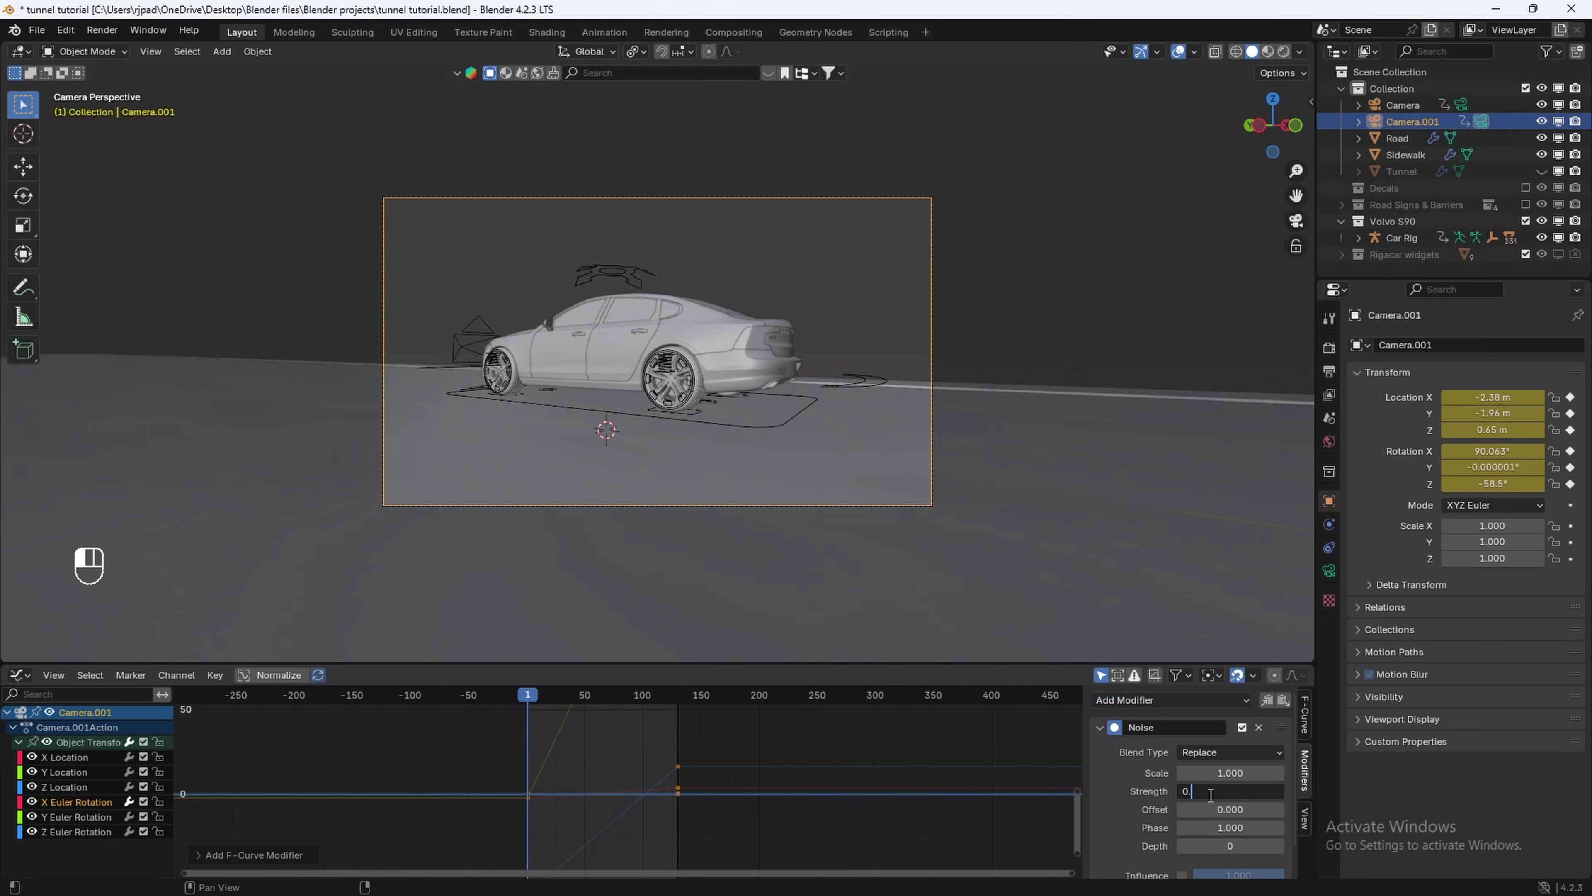
key("Return")
key("space")
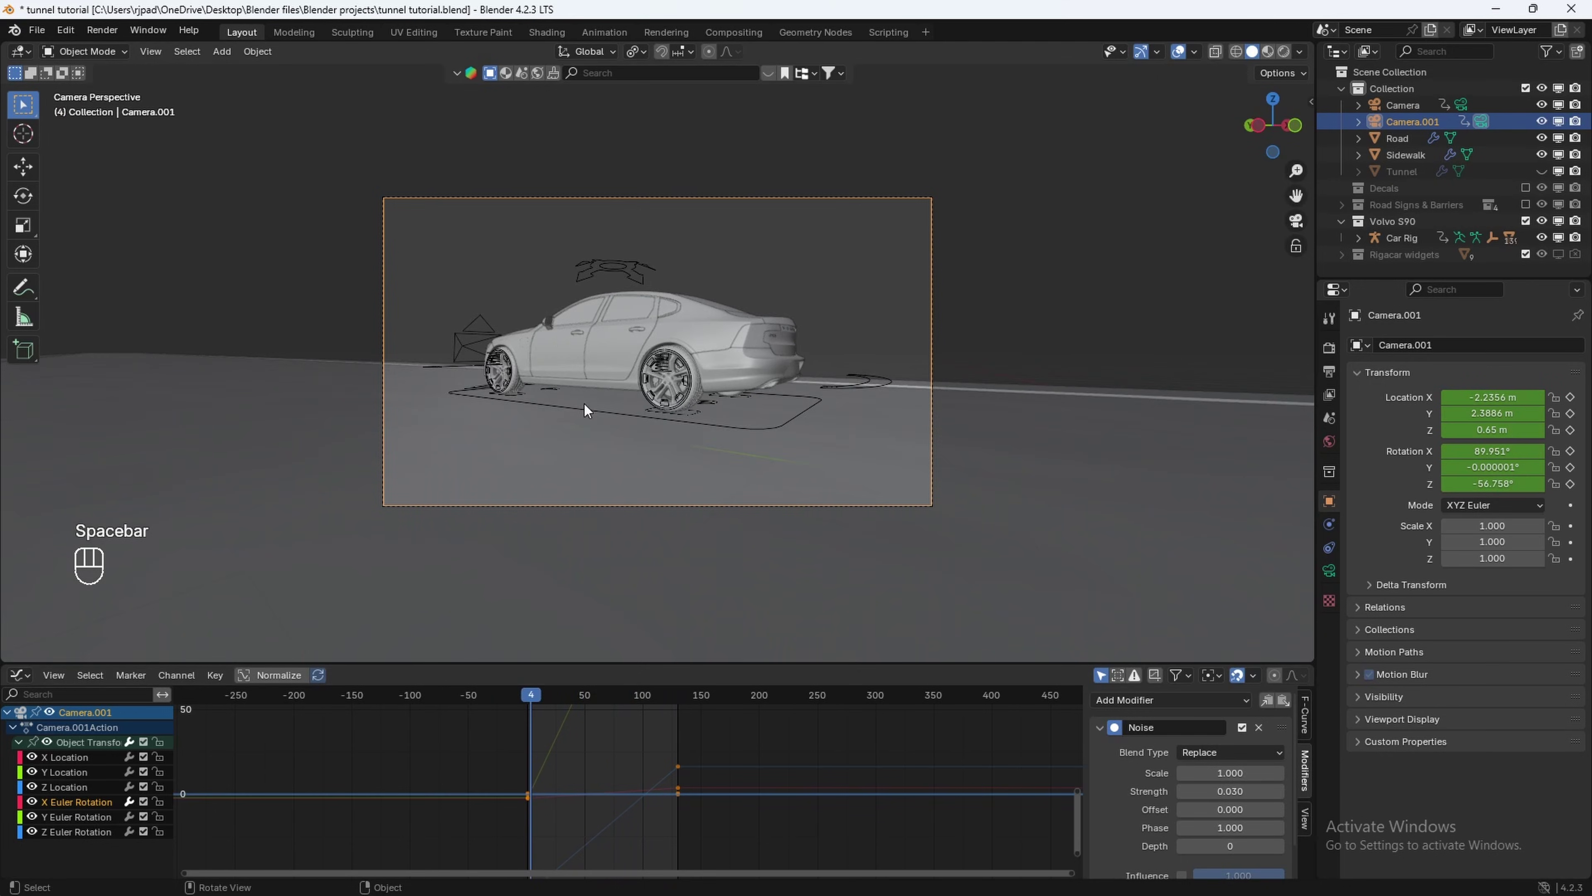
Select the first camera, return to frame 1 and add a Noise modifier with strength 0.03 to its X Euler Rotation.
left_click(467, 331)
key("Left")
key("Left")
key("Left")
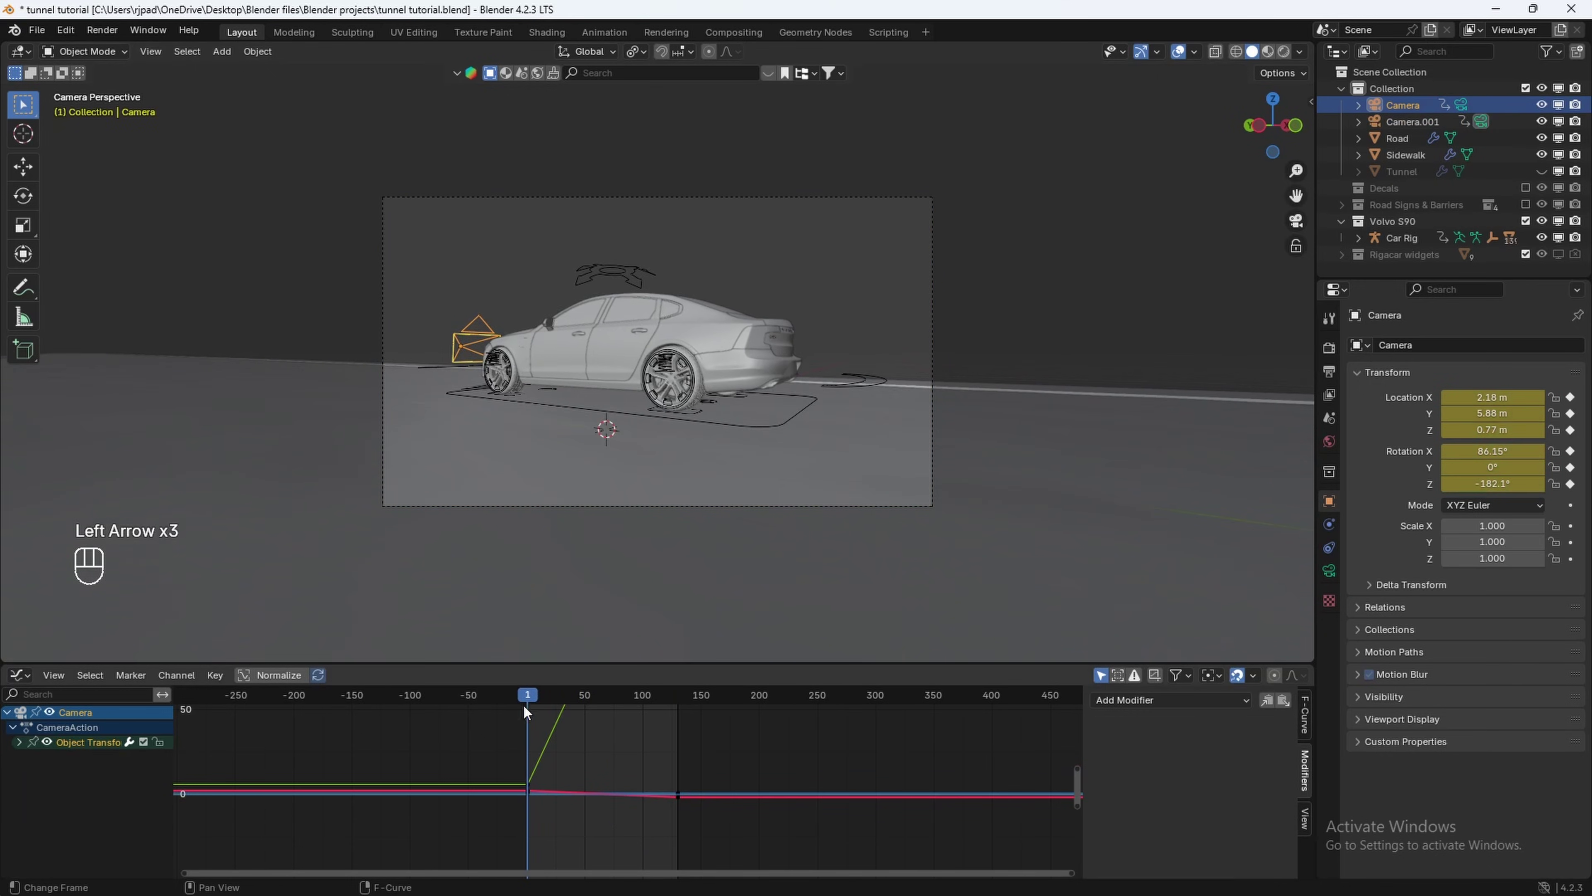
left_click(18, 742)
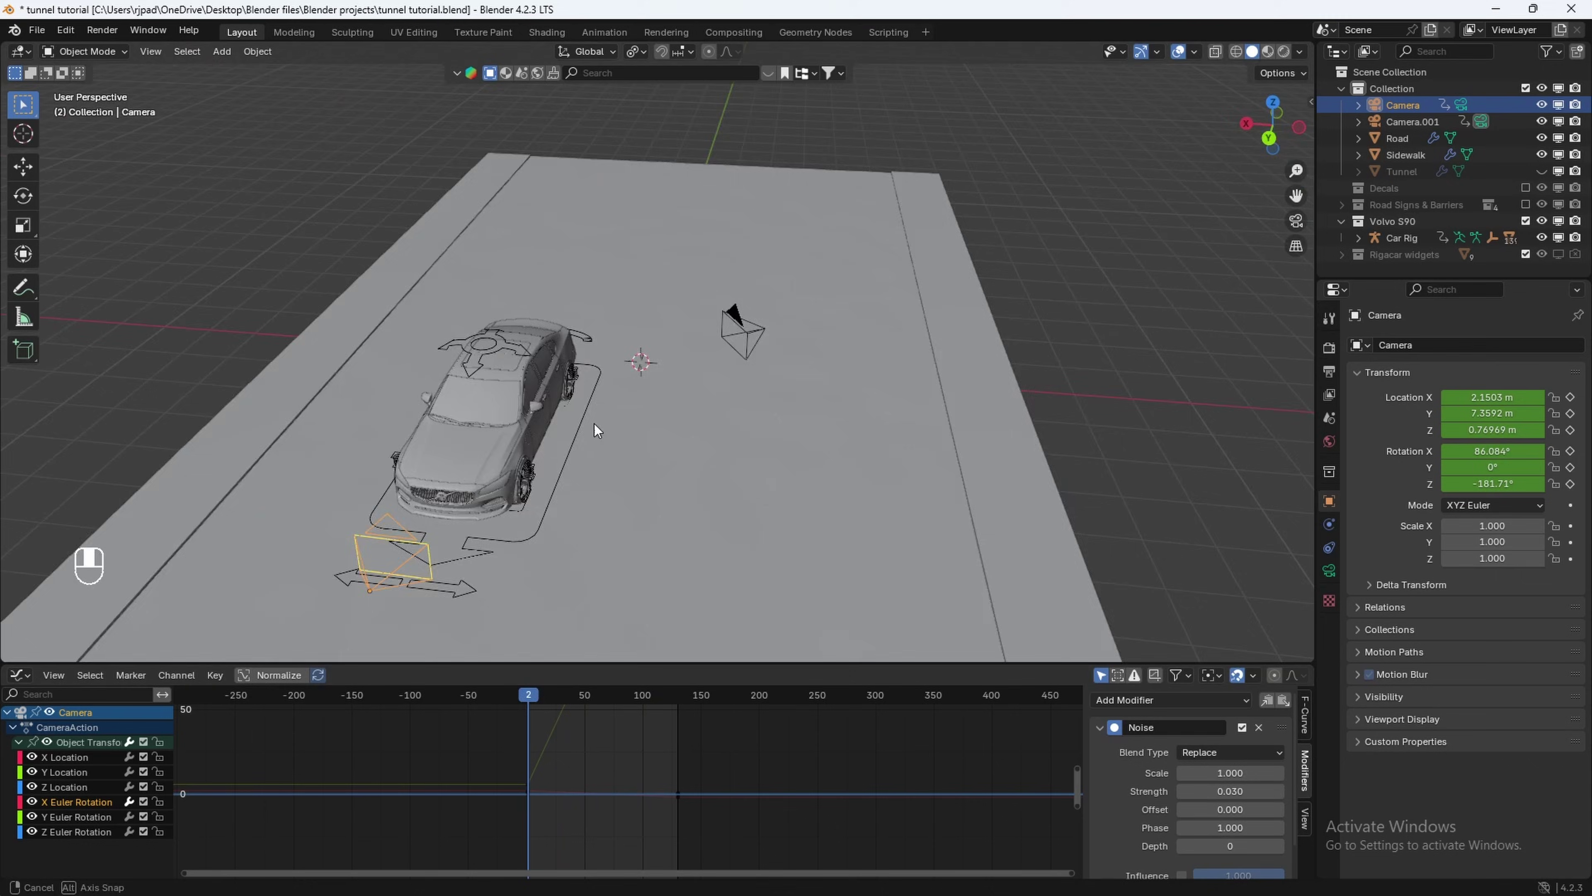
Duplicate the first camera to about 4.44, 5.58, 0.82 m beside the car and delete all keyframes of this third camera.
middle_click_drag(596, 424, 596, 387, "shift")
middle_click_drag(595, 387, 611, 359)
middle_click_drag(611, 358, 676, 375)
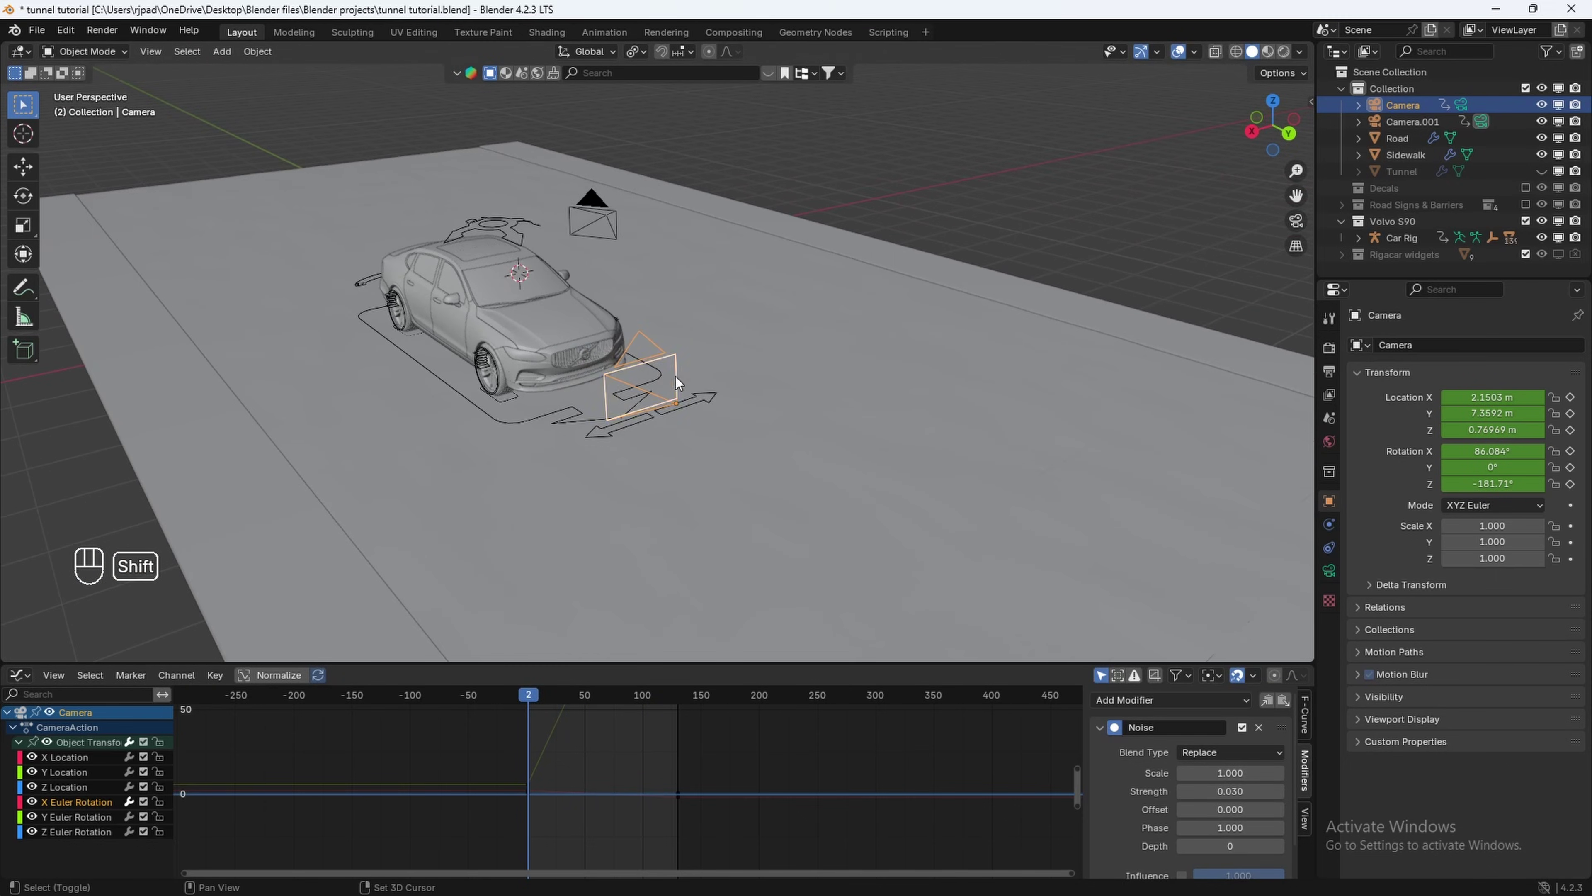
key("shift+d")
left_click(426, 373)
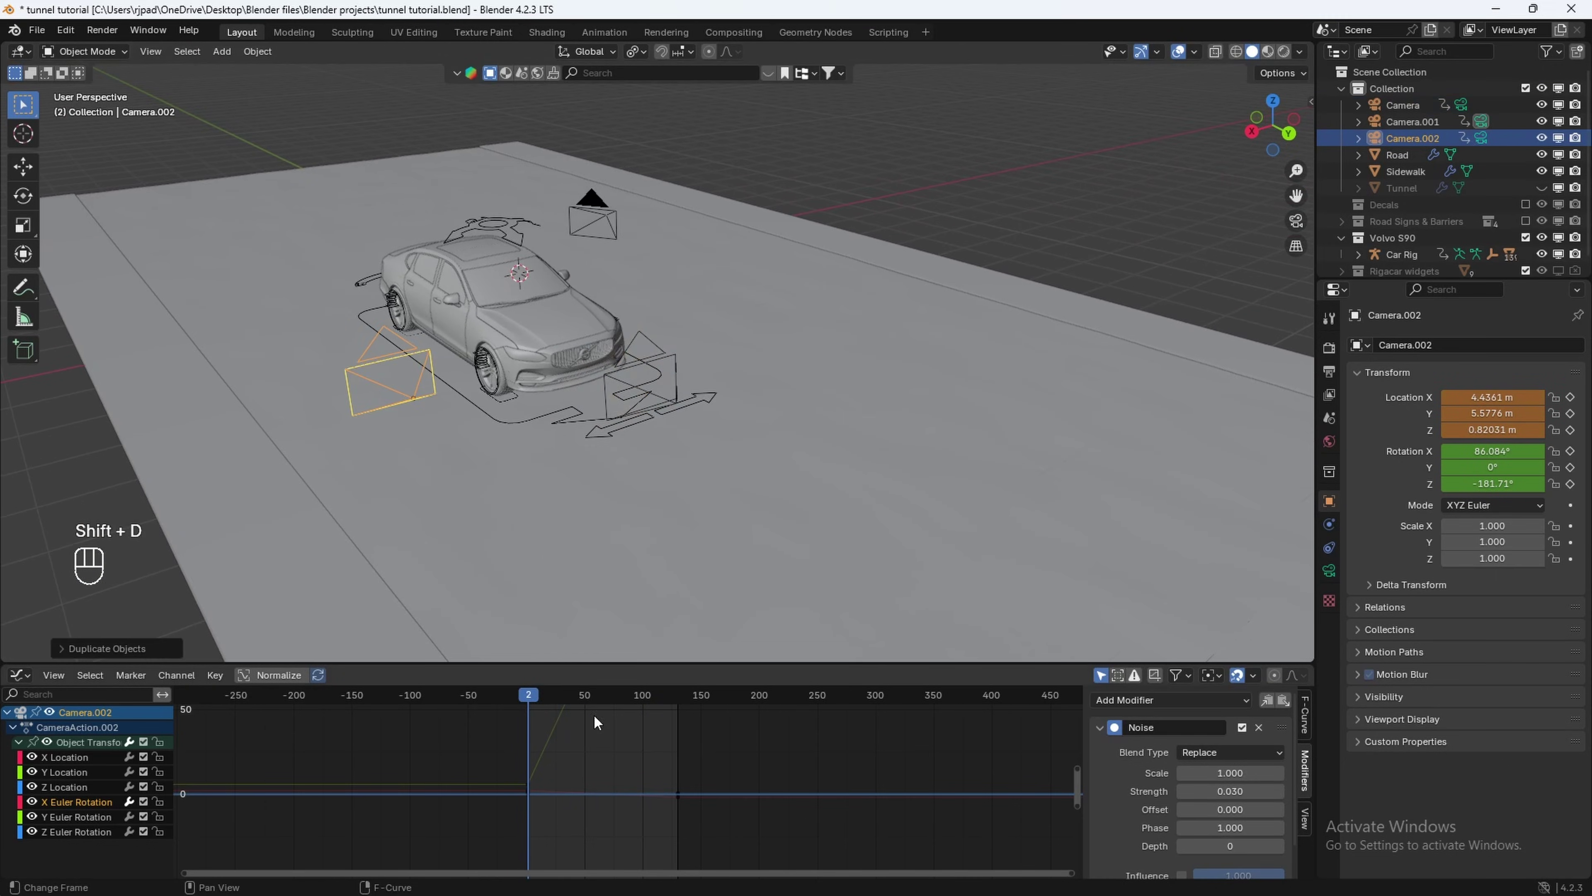
key("a")
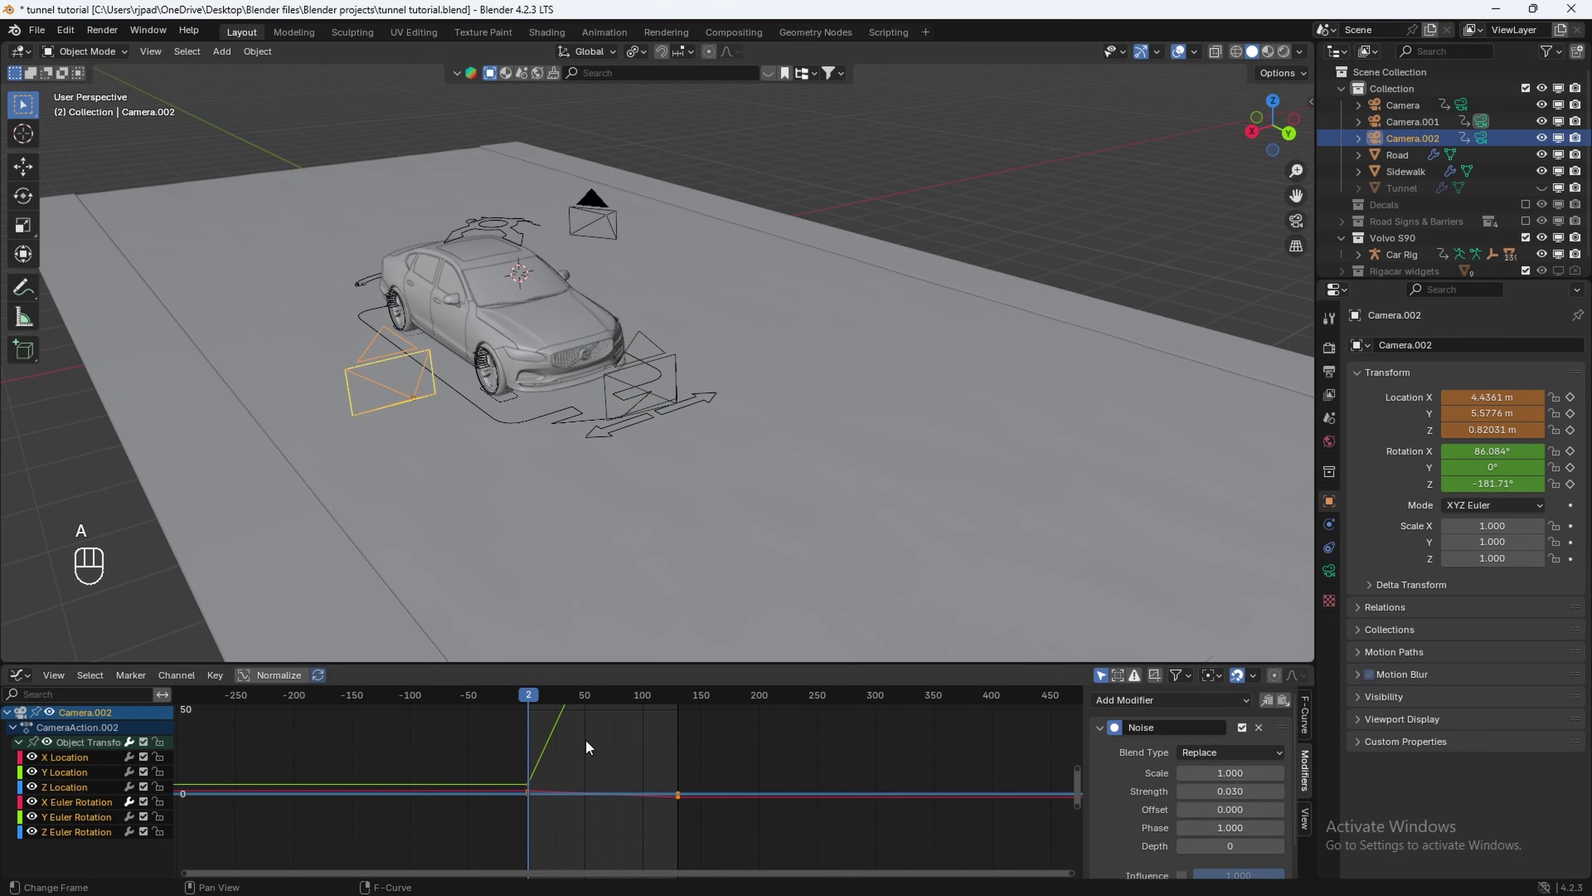
key("x")
left_click(588, 746)
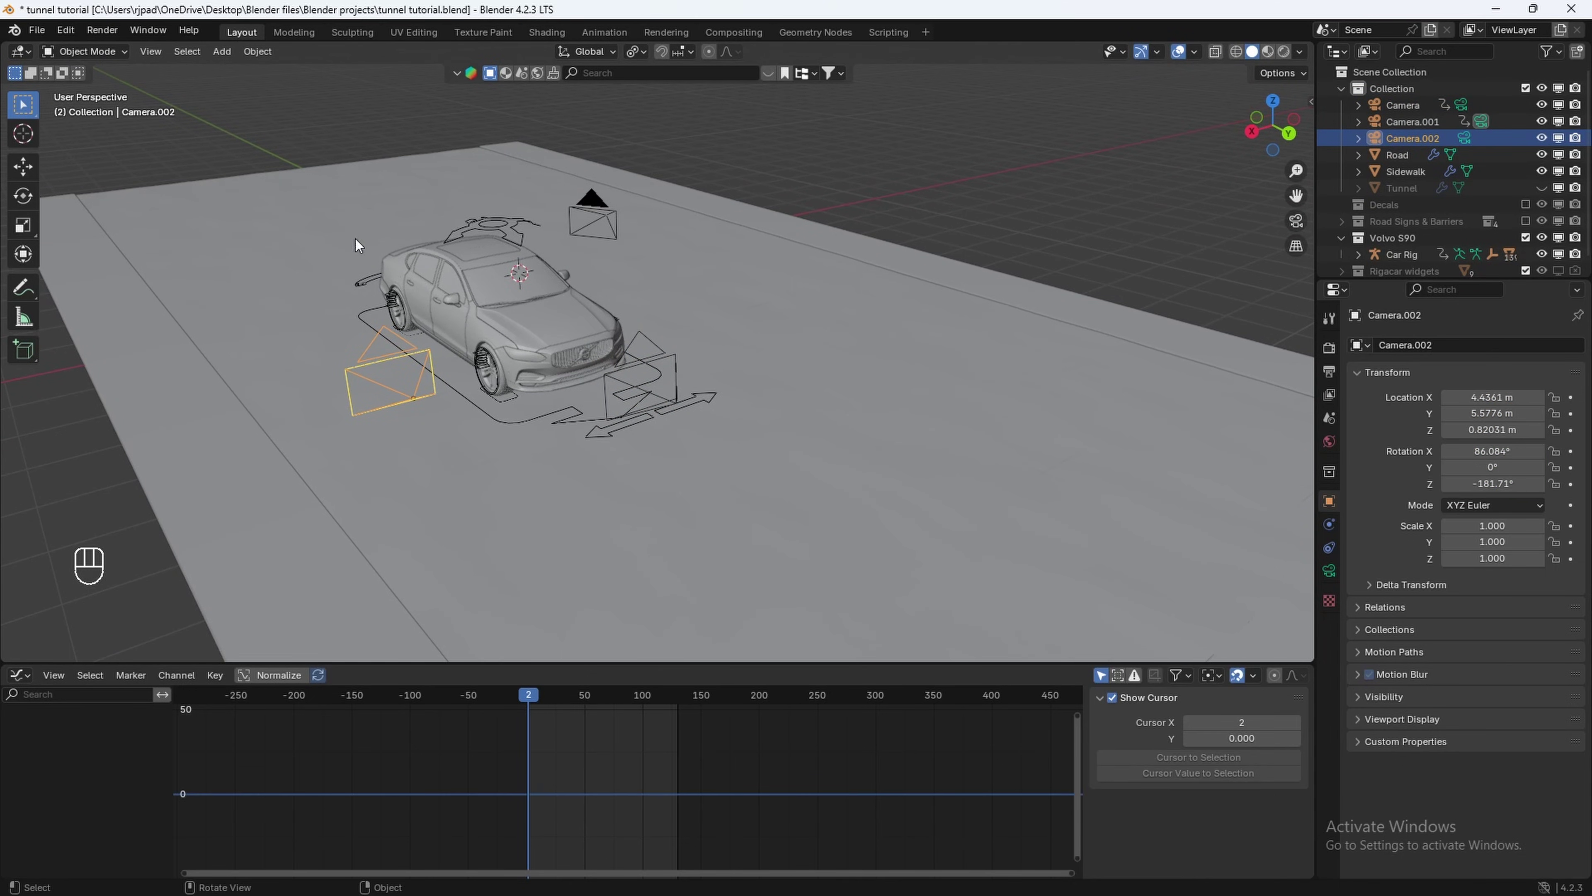
Make the third camera beside the car the scene's active camera.
left_click(146, 54)
mouse_move(209, 245)
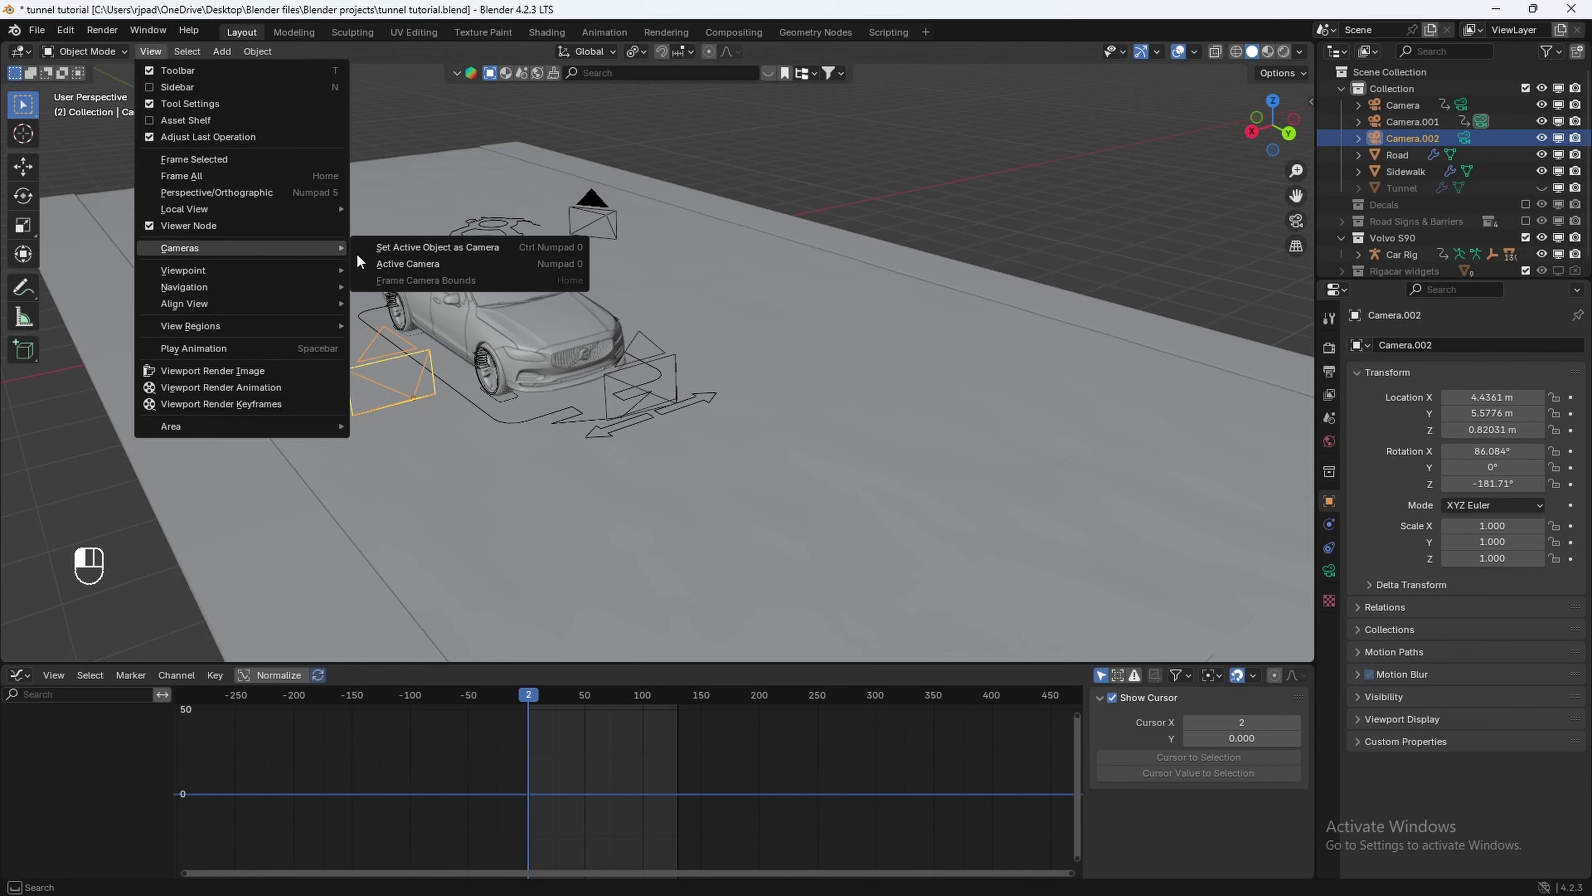
left_click(398, 246)
Set the third camera's focal length to 75 mm and fly it in to a close-up of the Volvo grille badge.
left_click(1329, 571)
double_click(1500, 424)
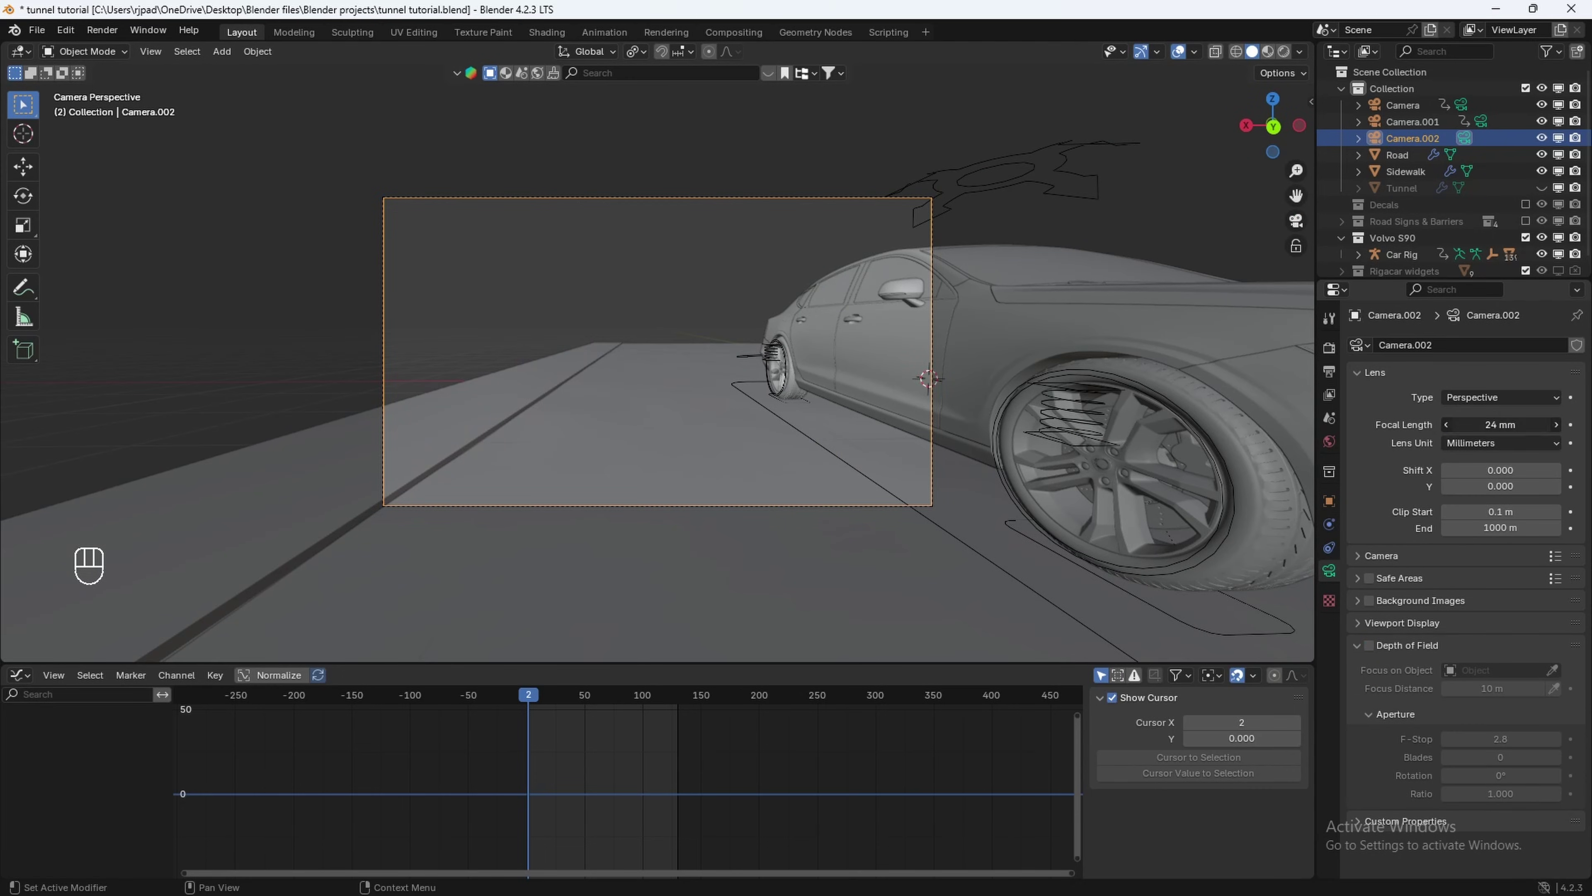
type("75")
key("Return")
key("shift+grave")
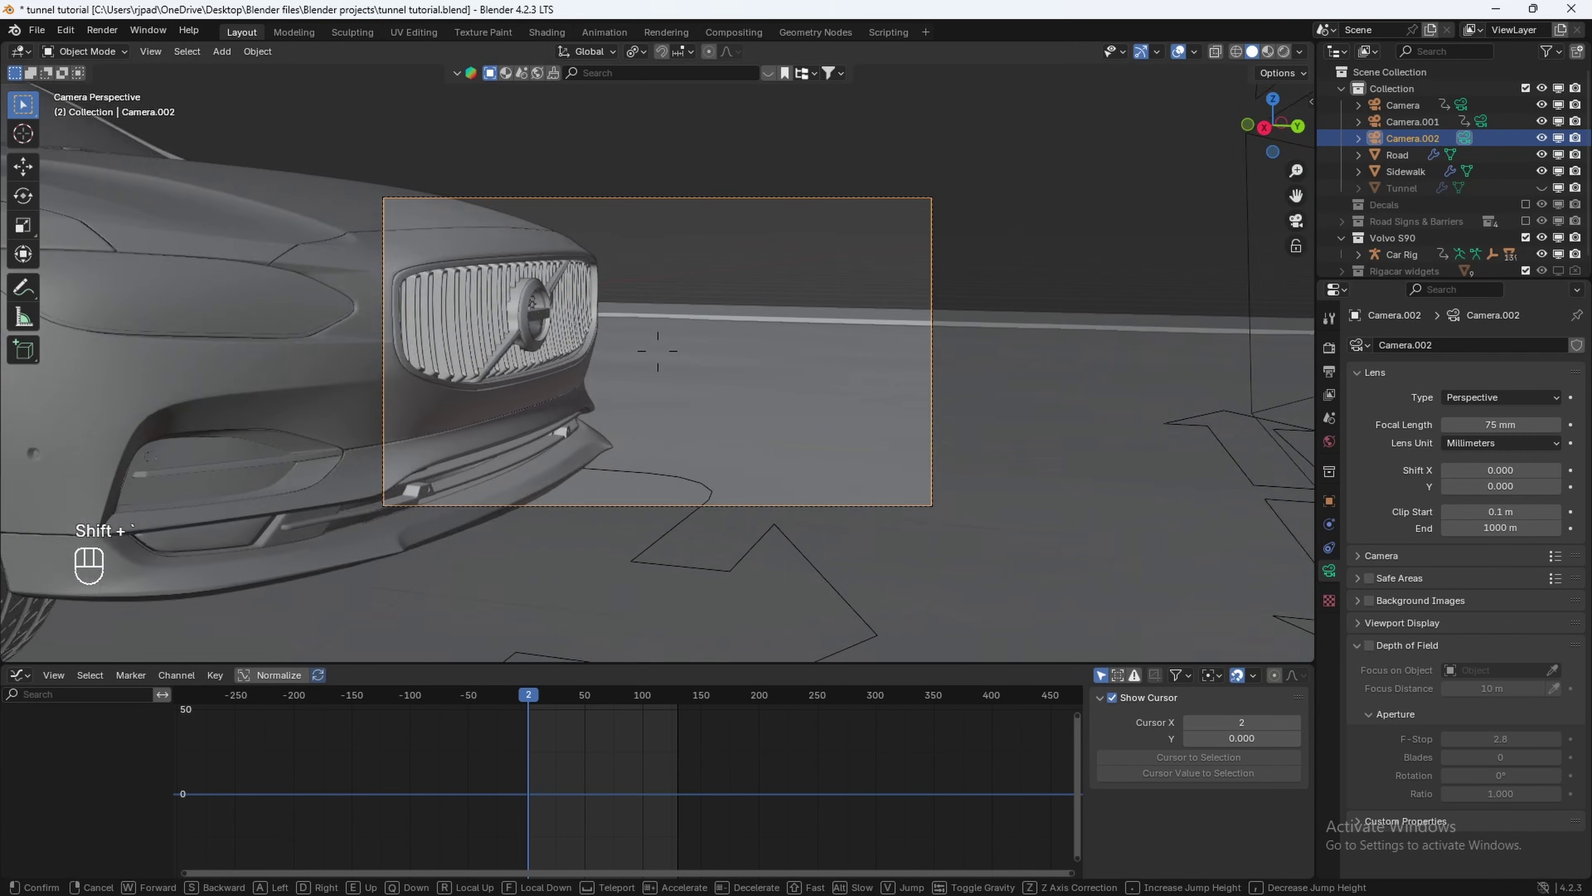
key("w")
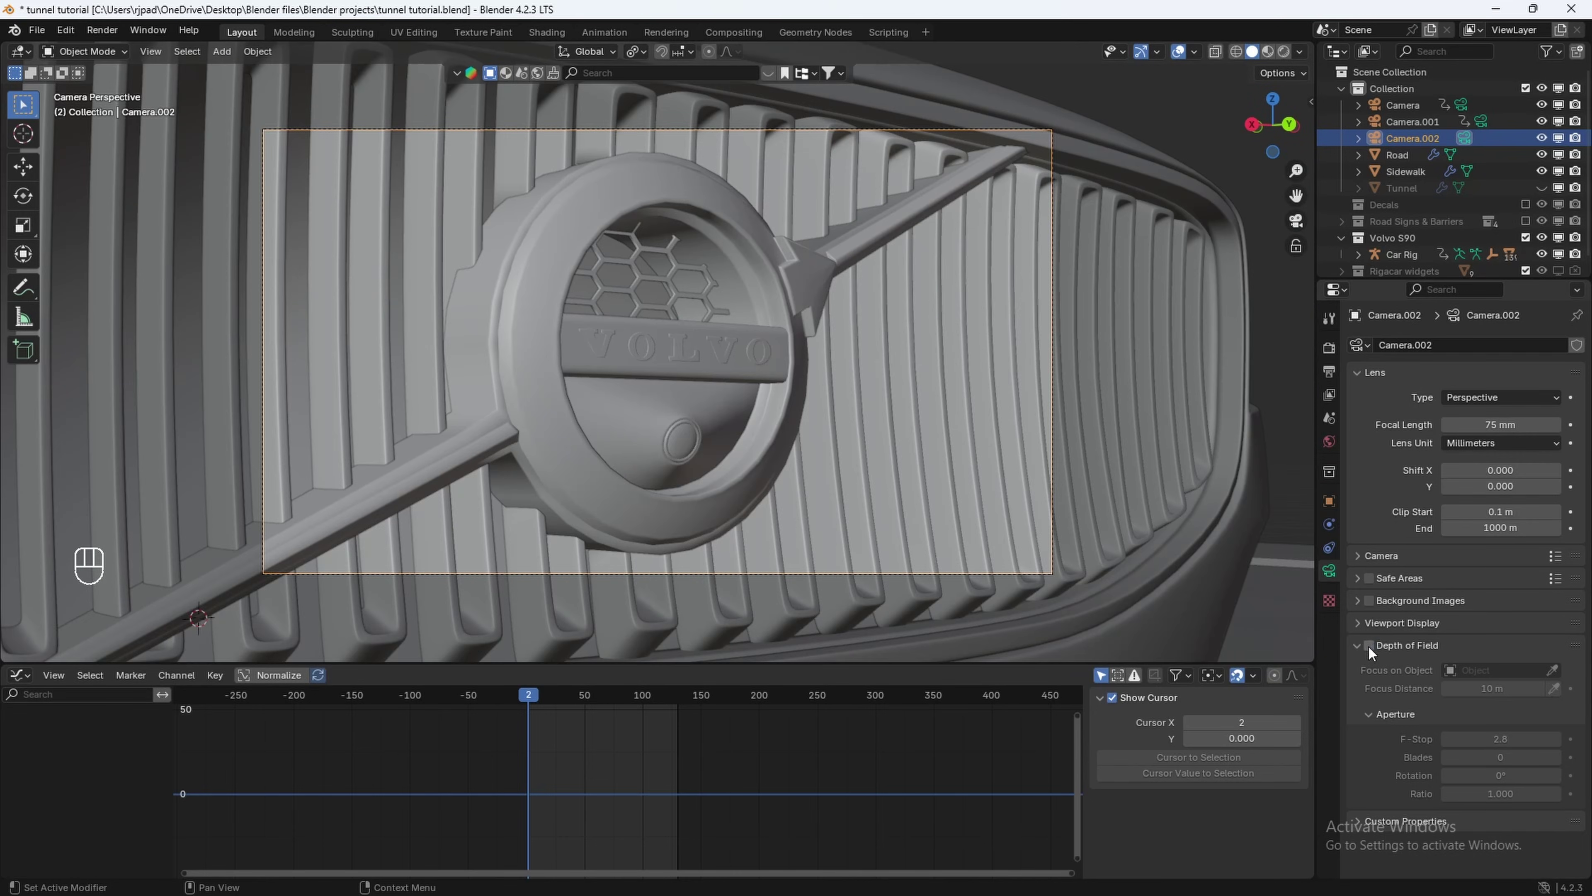
Enable depth of field for the third camera and in the viewport's solid shading.
left_click(1368, 645)
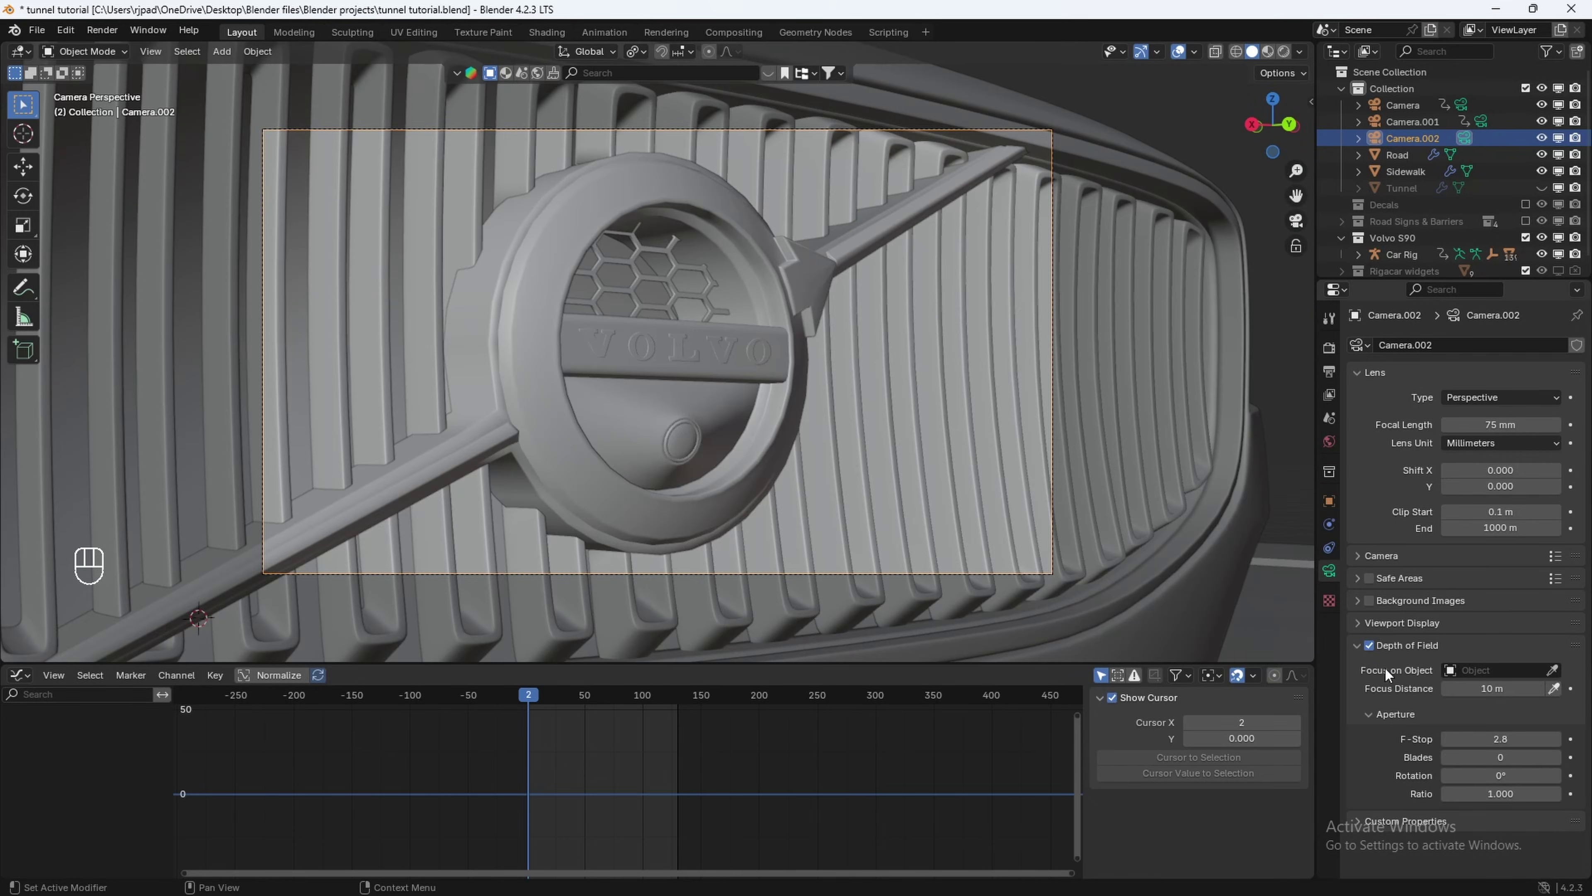
left_click(1300, 53)
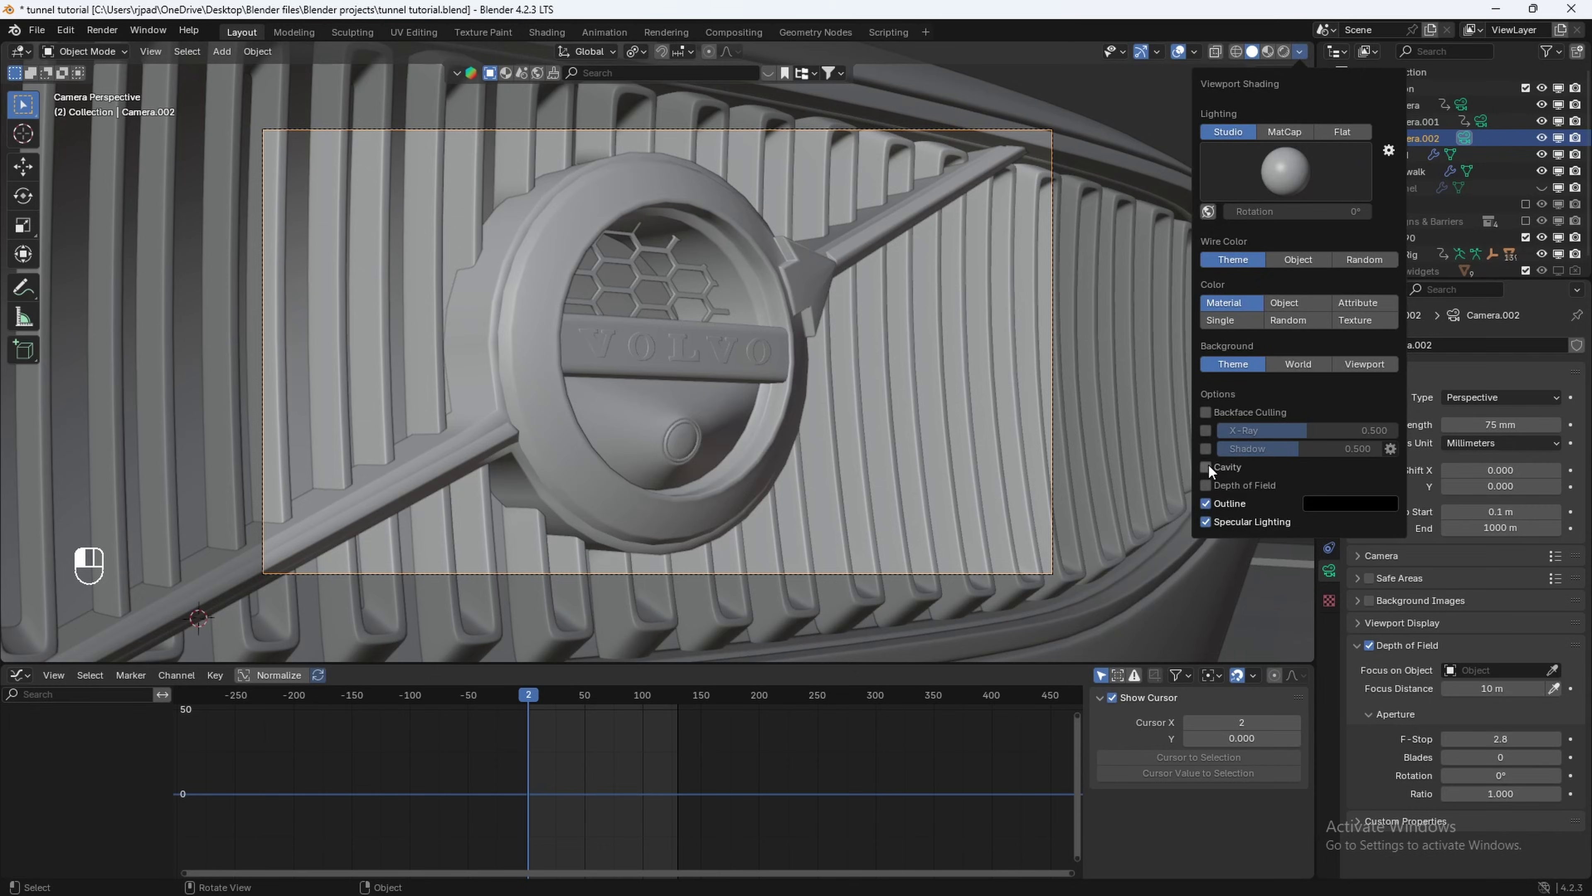
left_click(1205, 486)
Focus the third camera on the badge at a distance of about 0.613 m and set its F-Stop to 4.5.
left_click(1496, 689)
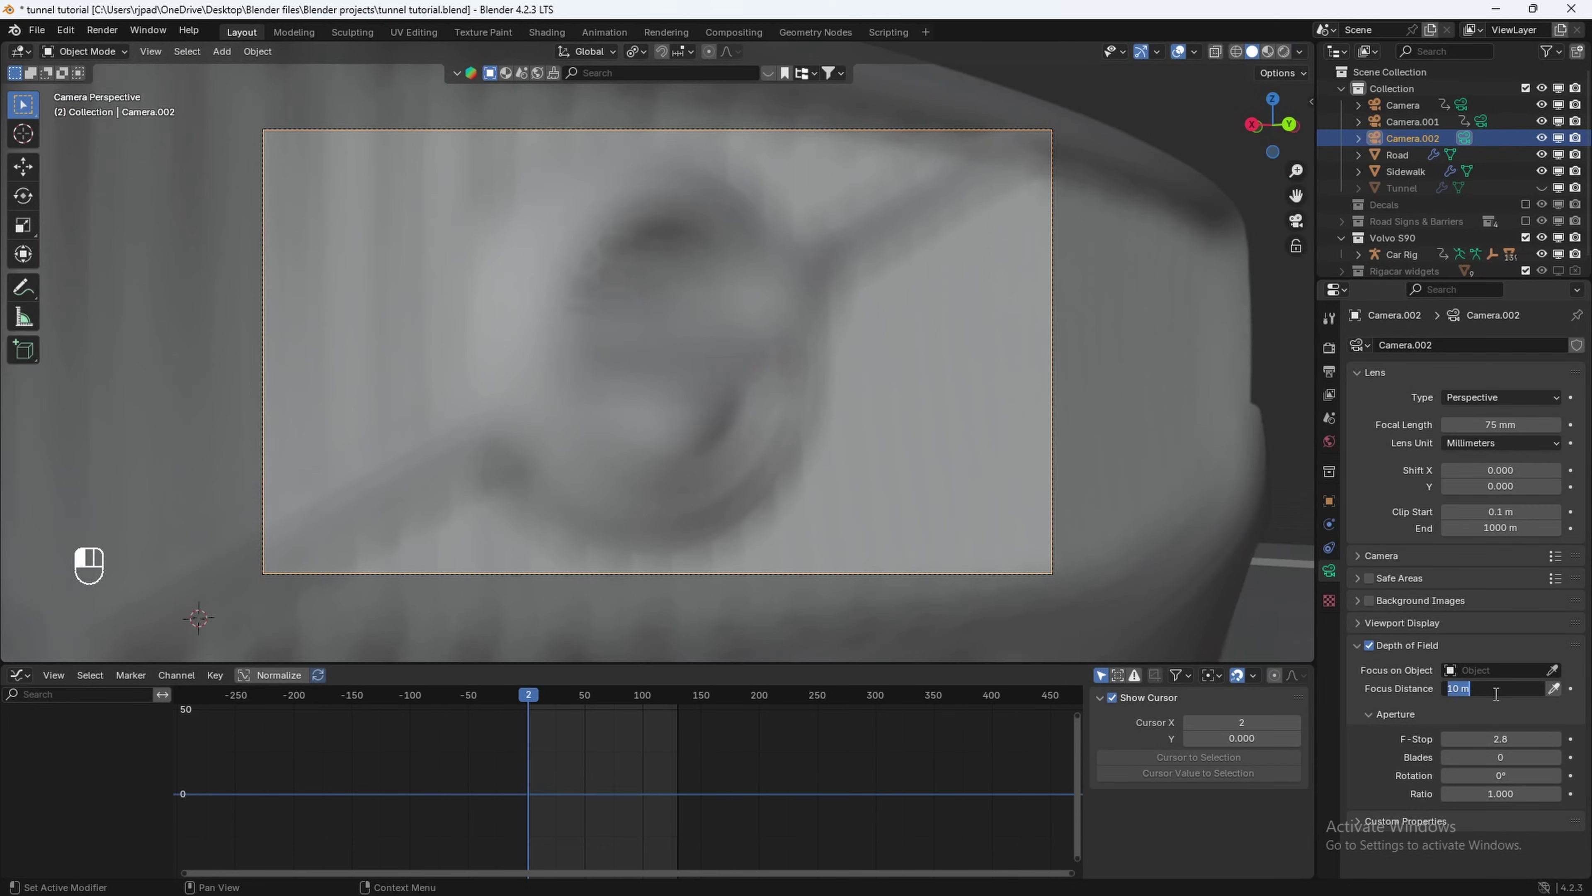
type("0.55")
key("Return")
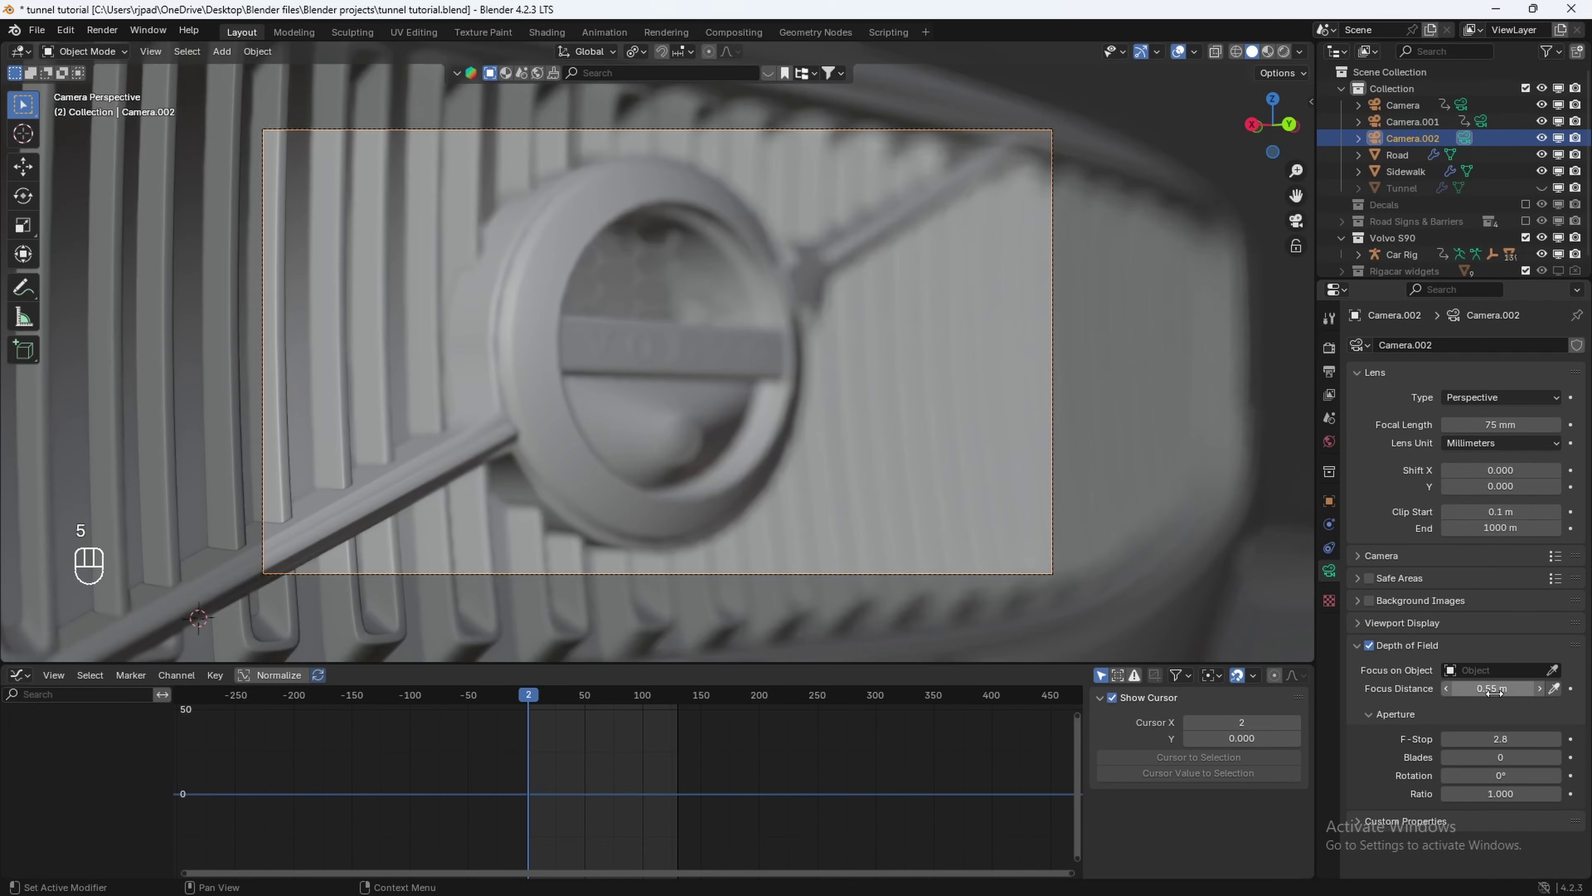
left_click_drag(1495, 690, 1527, 690, "shift")
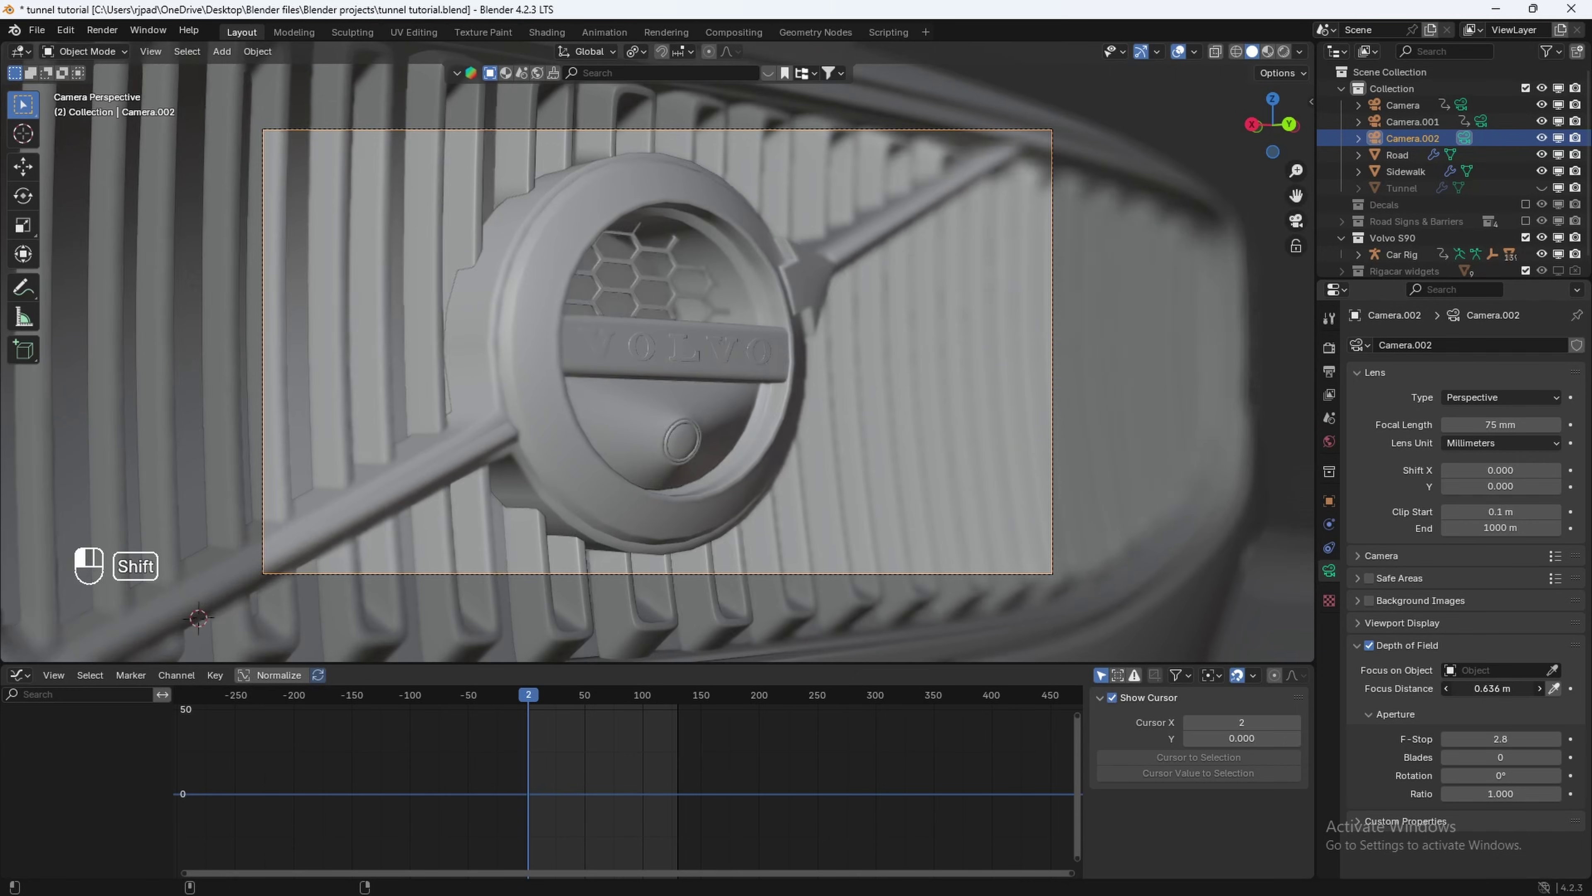
left_click(1494, 739)
type("4.5")
key("Return")
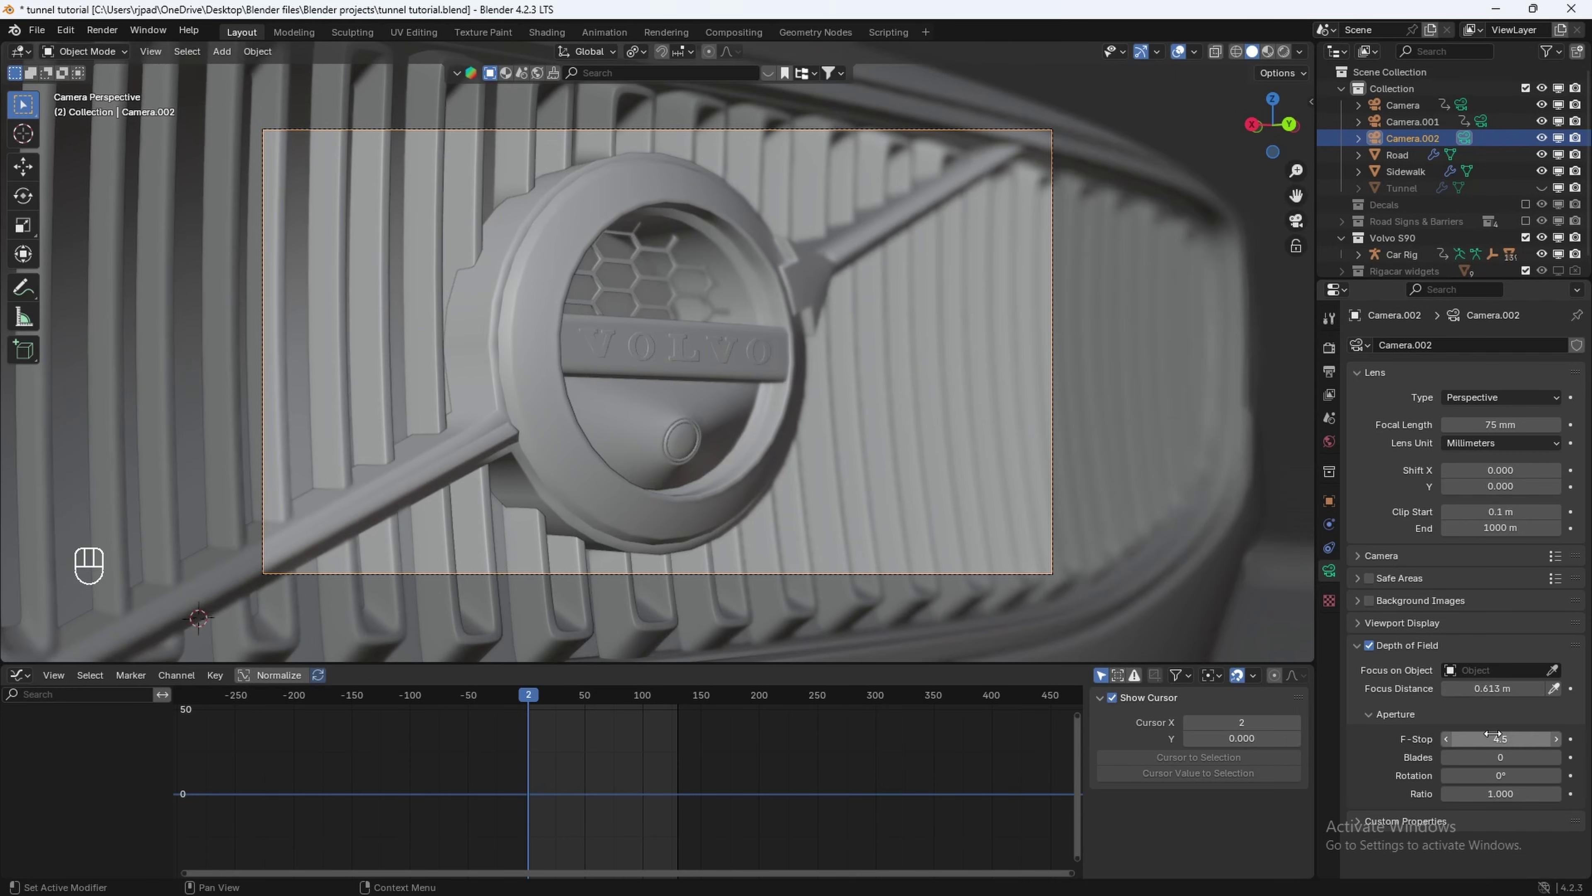
Parent the third camera to the car's hood with Object (Keep Transform) and play the animation through that camera.
scroll(621, 482, "down", 12)
middle_click_drag(629, 472, 616, 419)
scroll(620, 486, "up", 3)
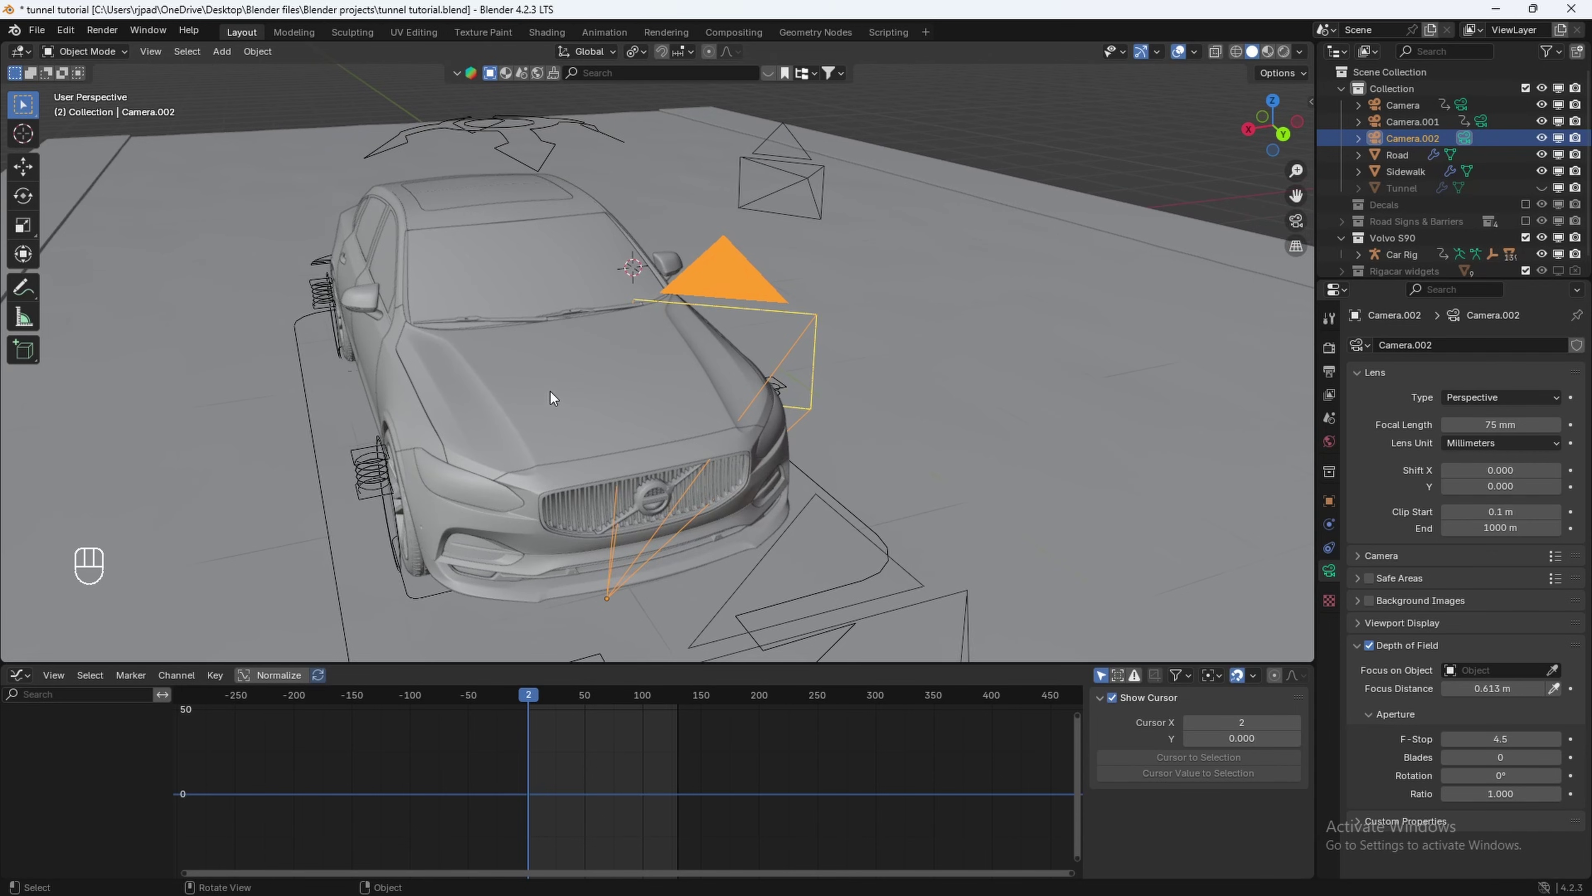
key("shift")
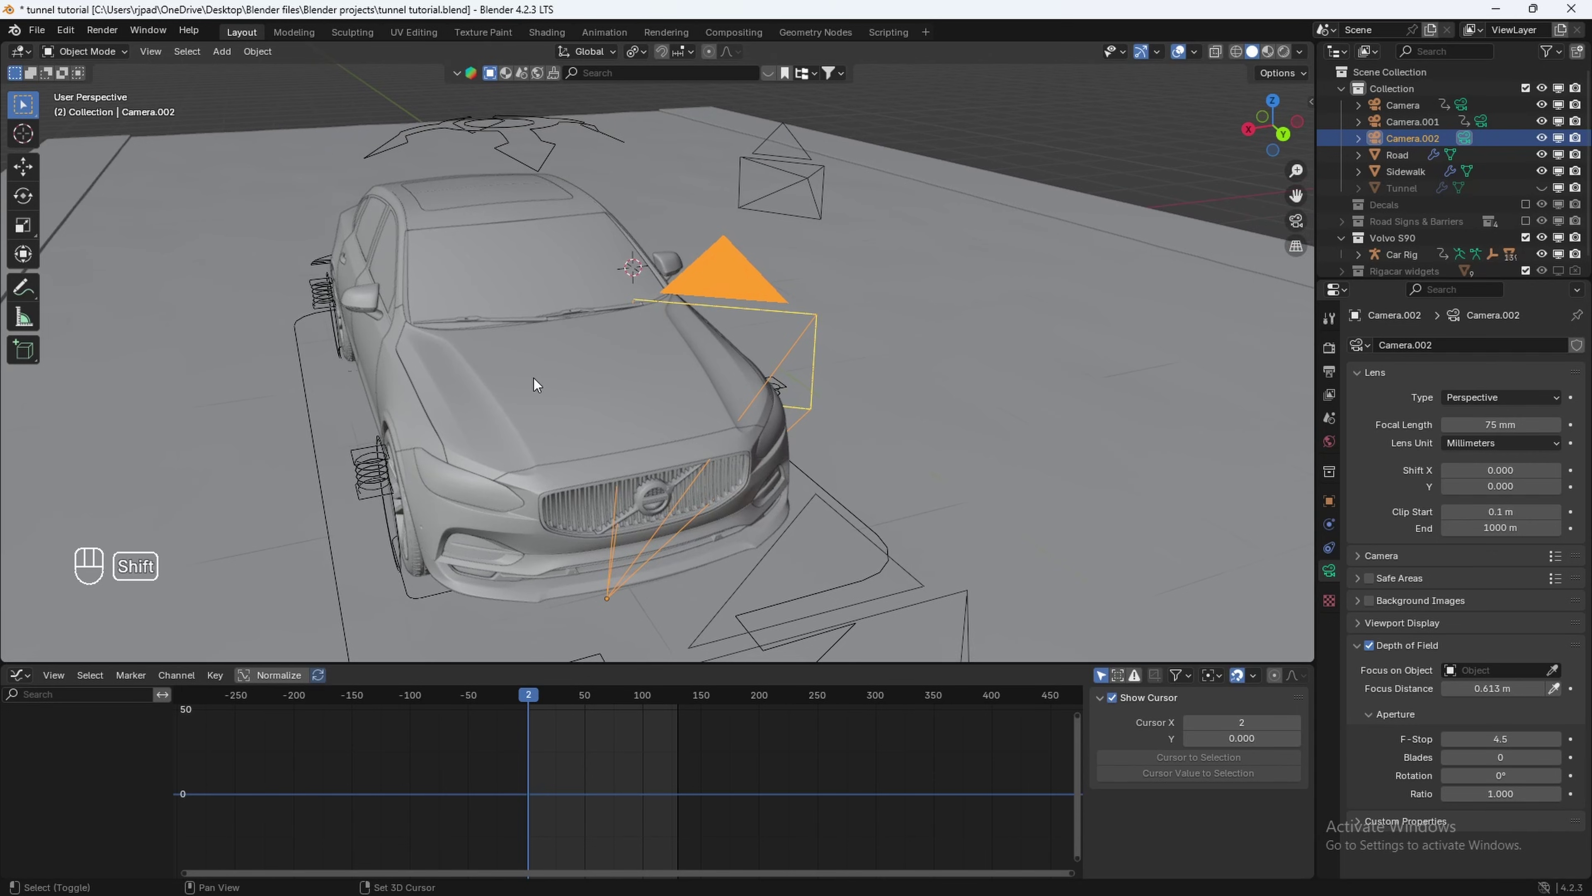
left_click(552, 368, "shift")
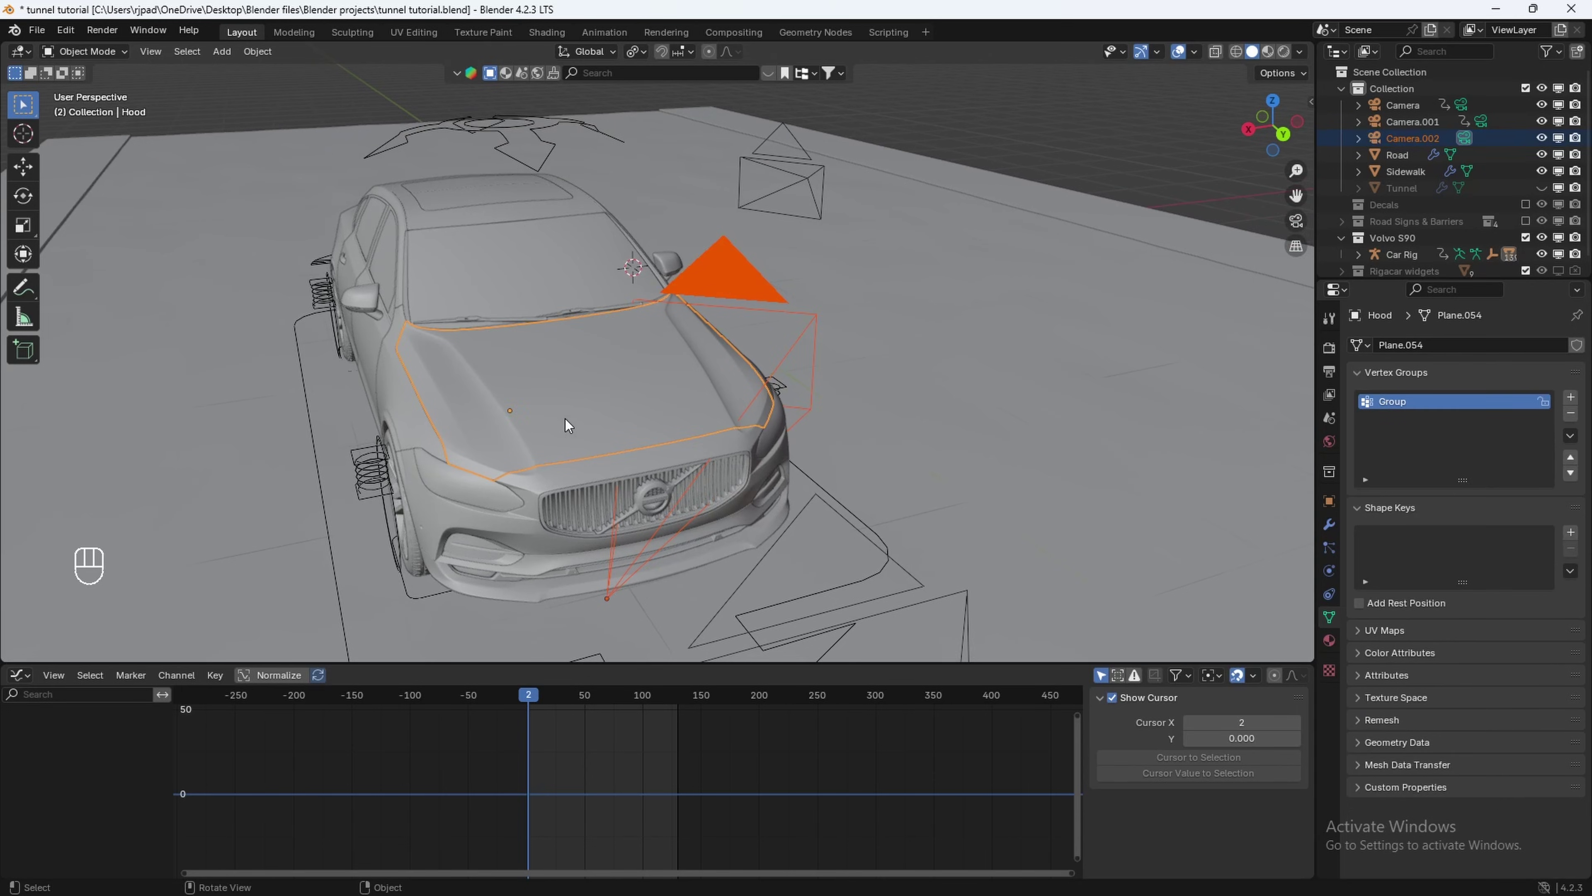
key("ctrl+p")
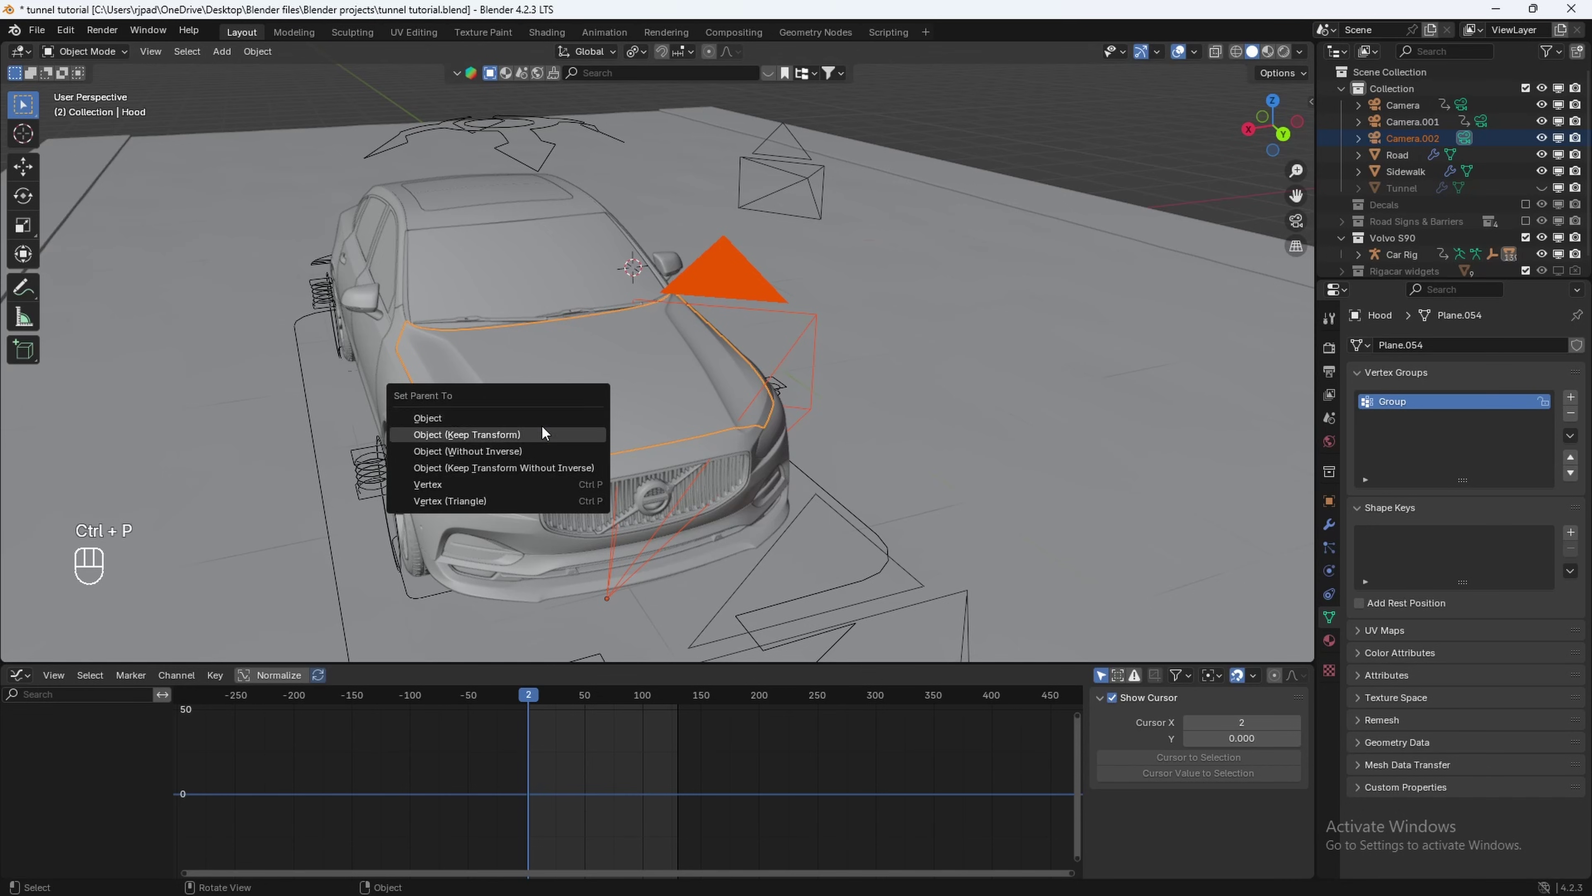
left_click(544, 433)
key("KP_0")
key("space")
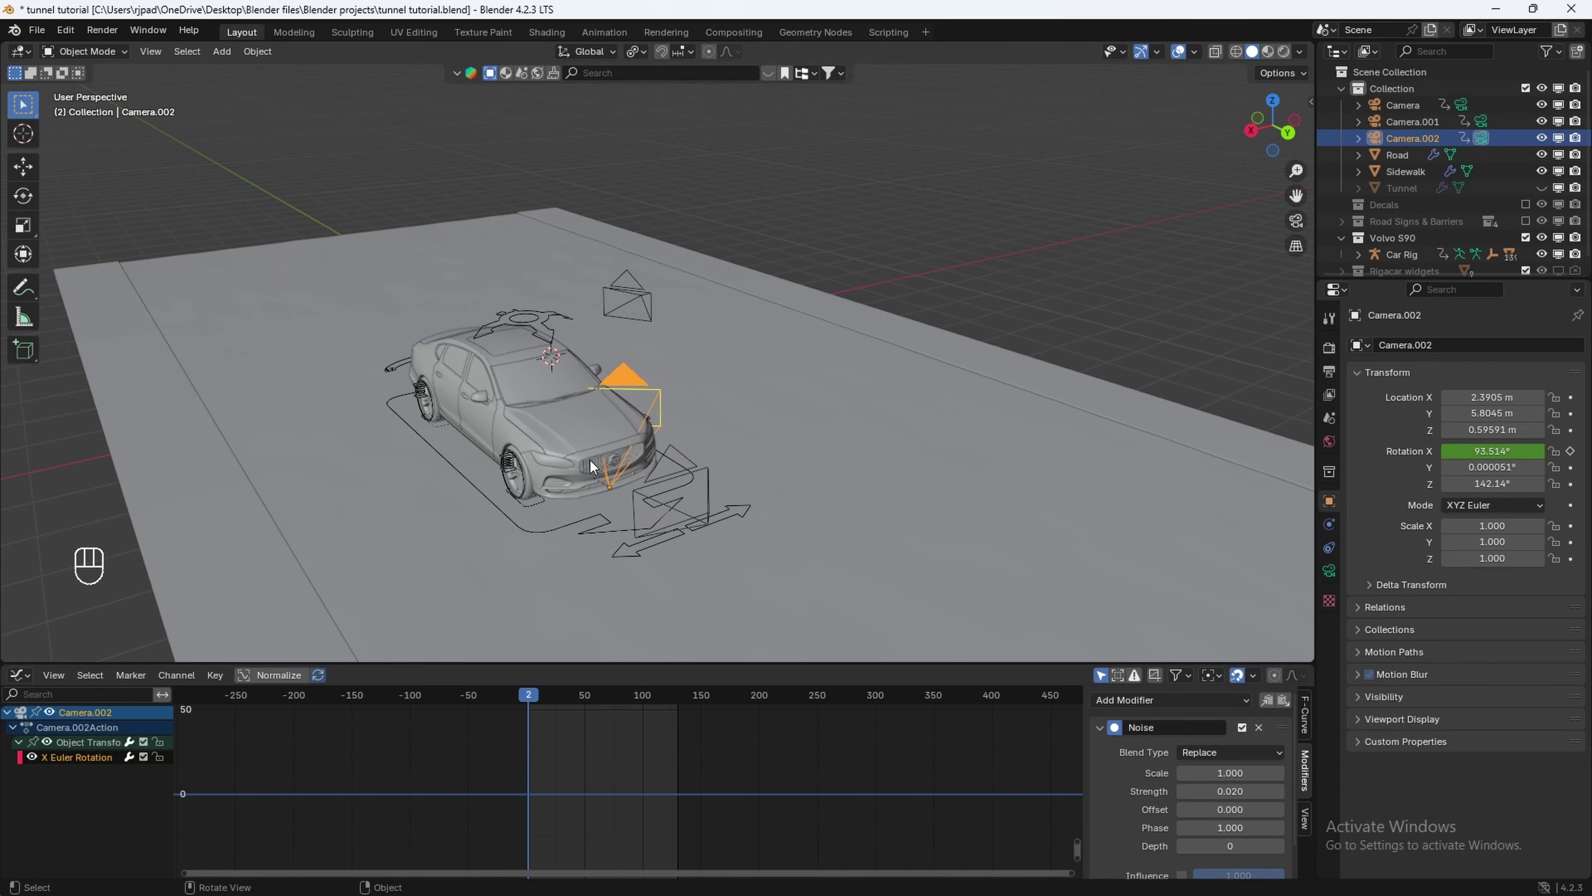
Select all three cameras and move them into a new collection named Cameras.
mouse_move(668, 406)
middle_mouse_down()
mouse_move(618, 437)
mouse_move(661, 443)
mouse_move(652, 425)
middle_mouse_up()
key("shift")
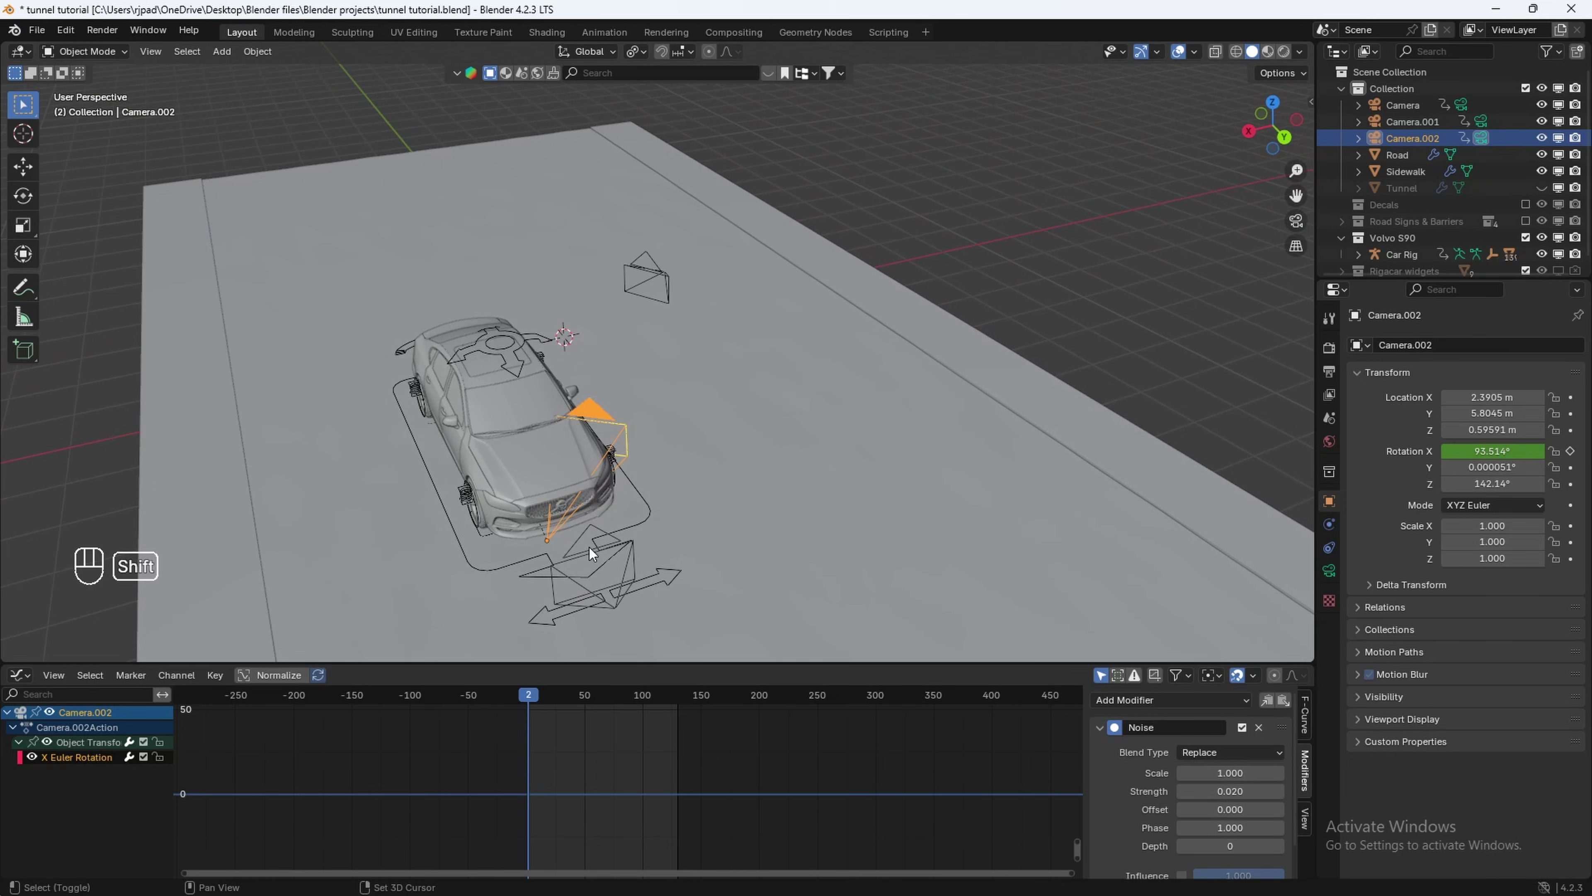
left_click(589, 550, "shift")
left_click(657, 274, "shift")
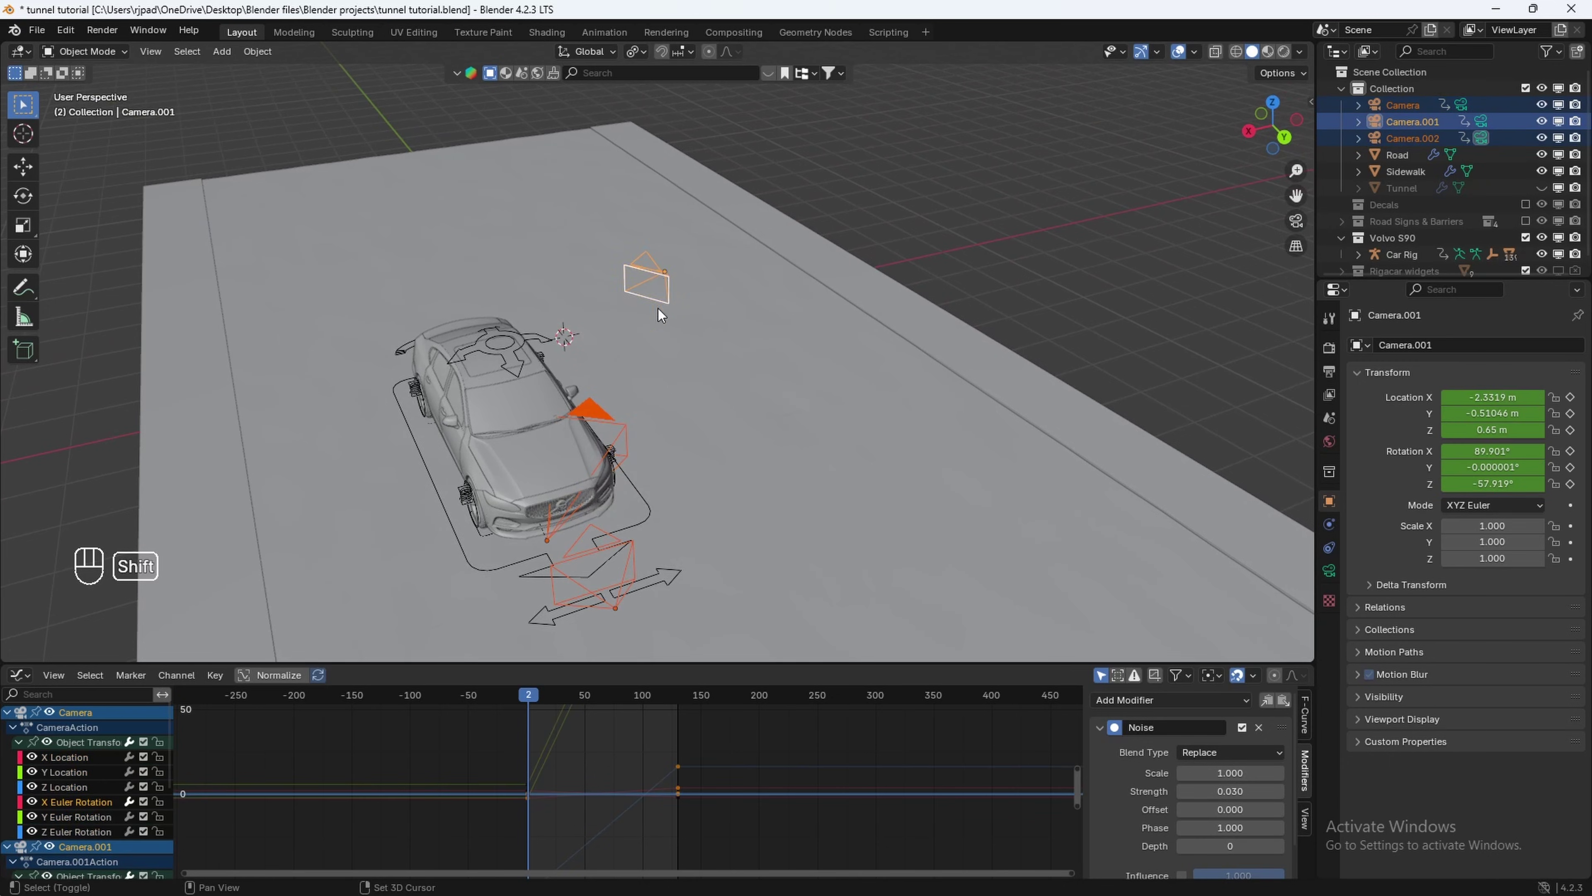
middle_click_drag(652, 329, 647, 331)
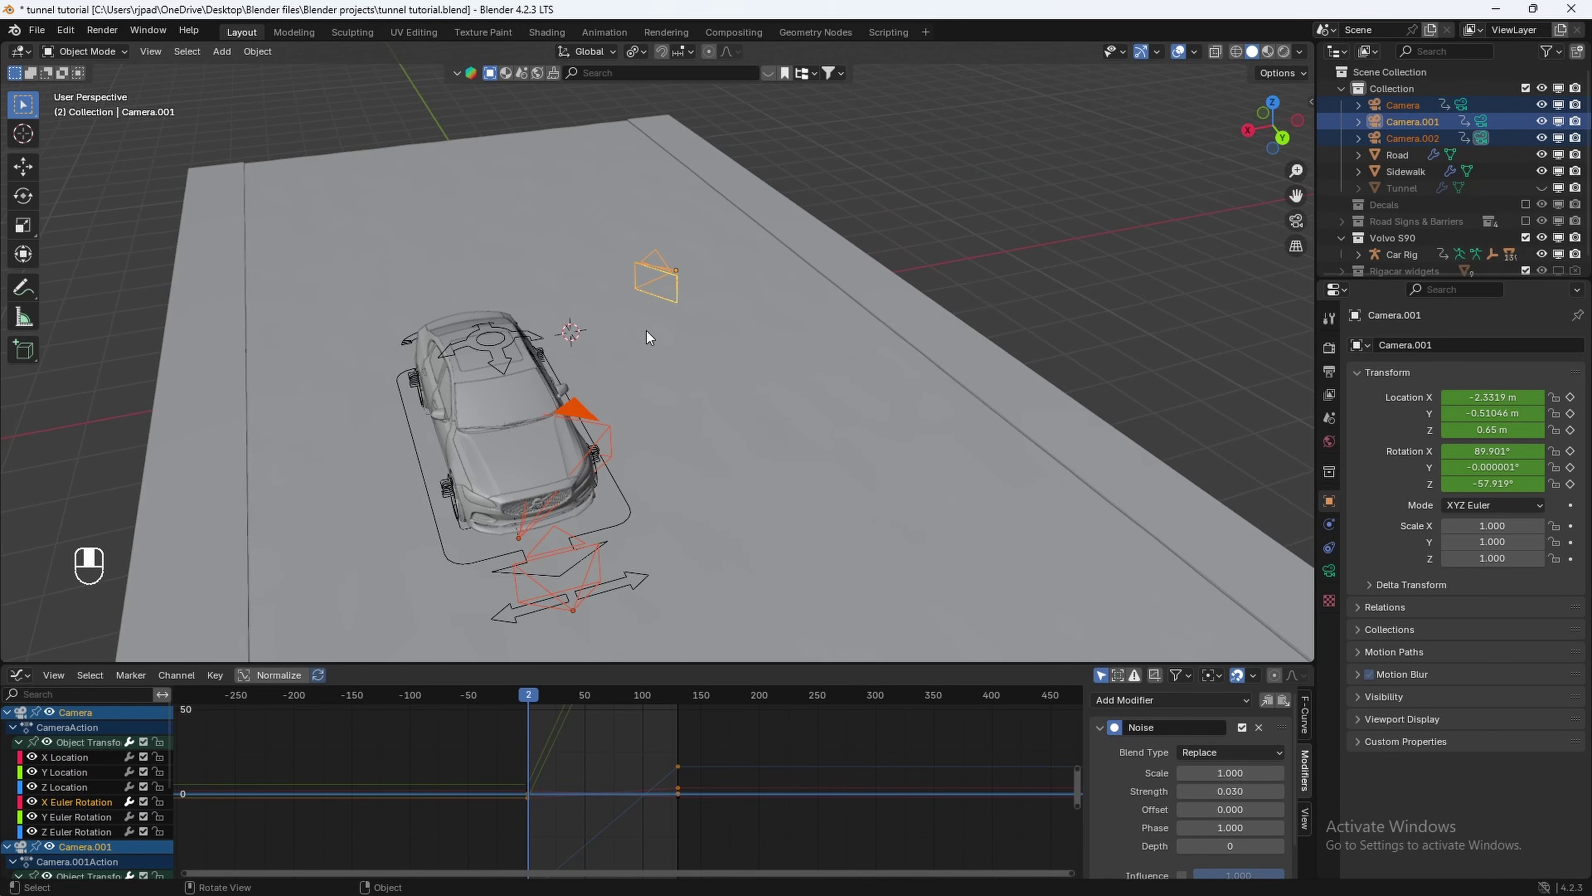
key("m")
left_click(642, 357)
type("Cameras")
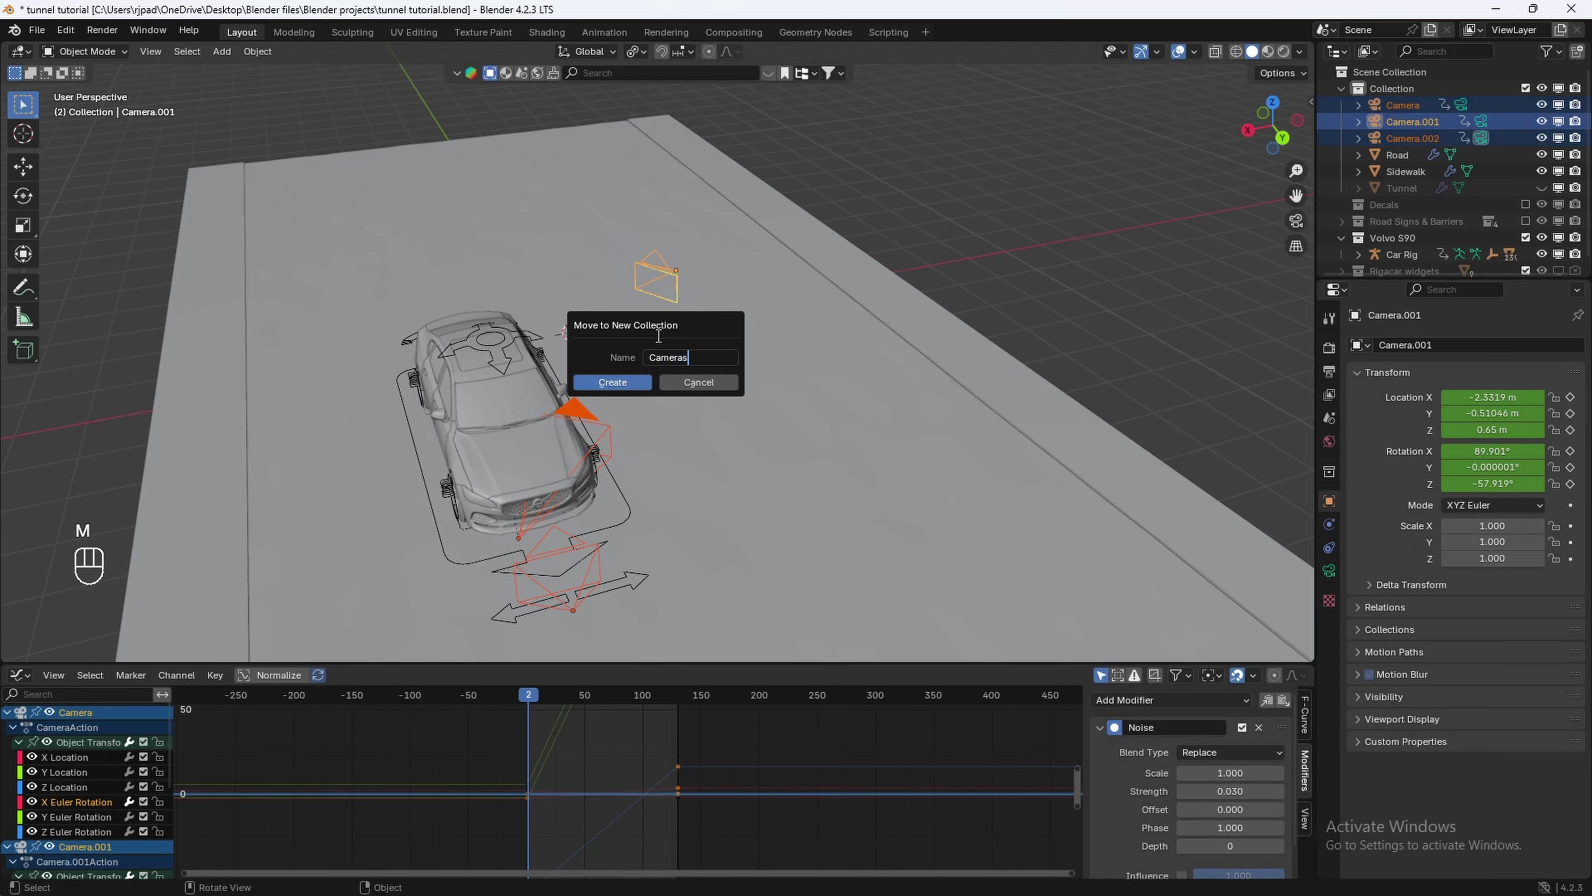
key("Return")
Make the first camera in front of the car the active scene camera and briefly play the animation.
scroll(1419, 230, "down", 2)
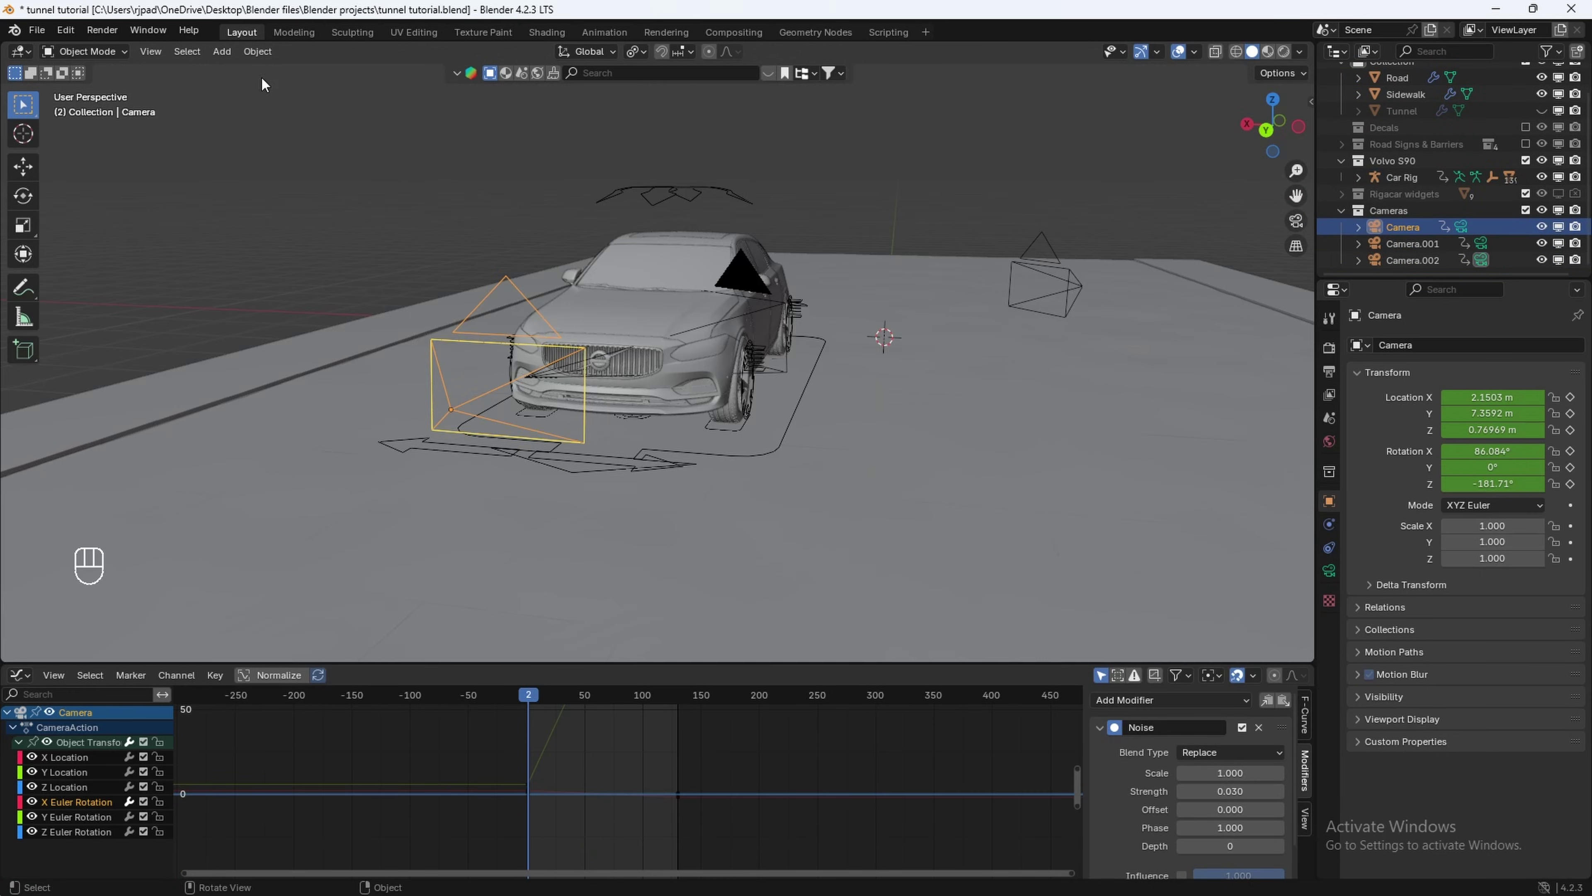
left_click(162, 50)
mouse_move(258, 249)
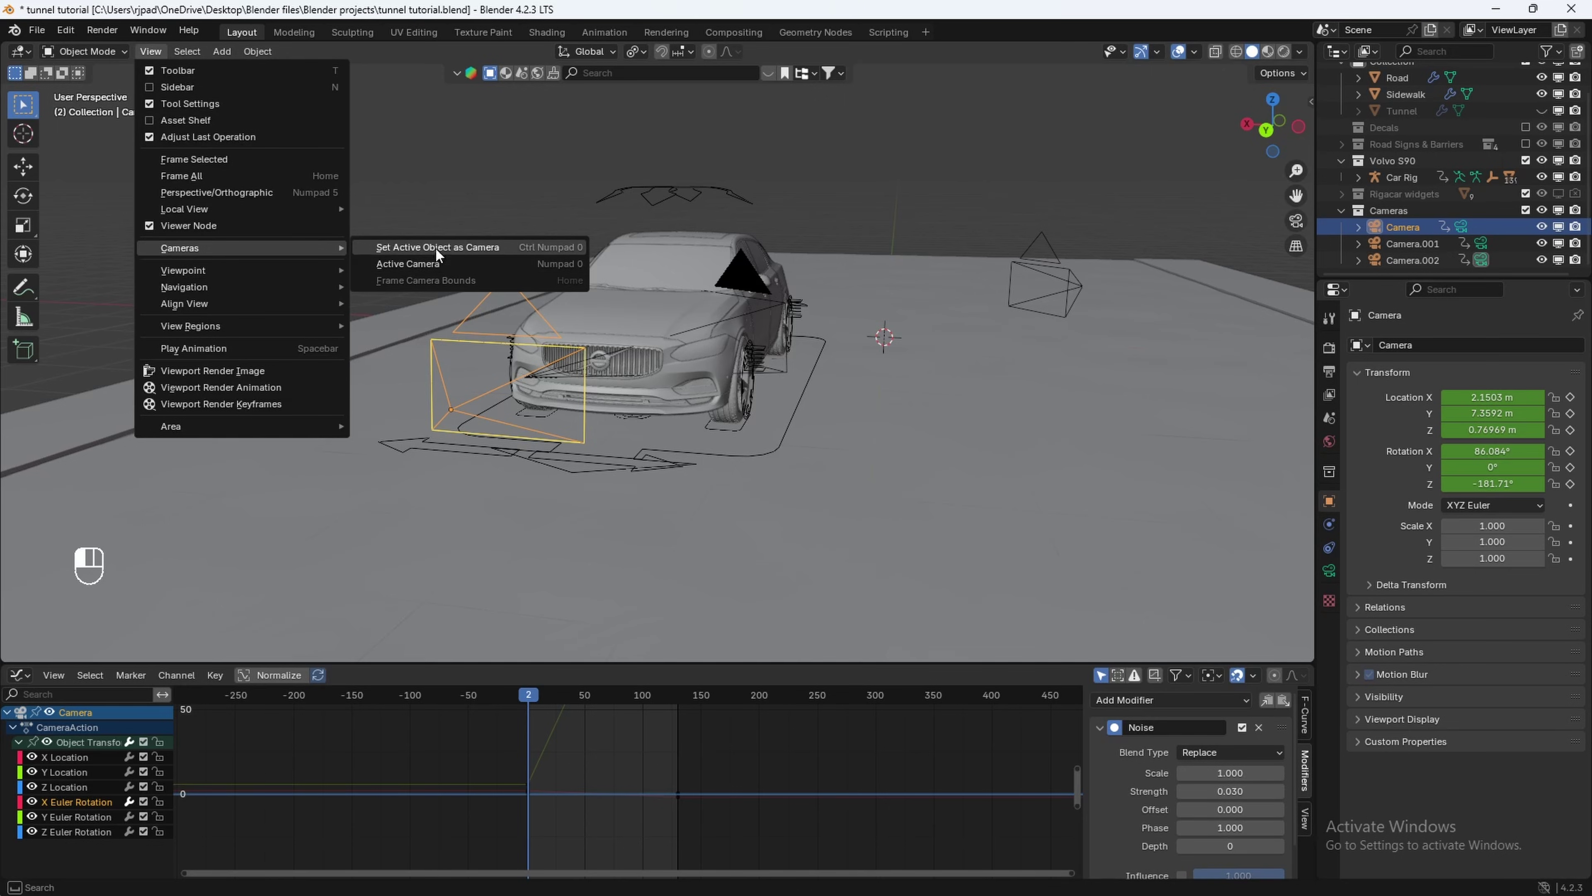
left_click(443, 248)
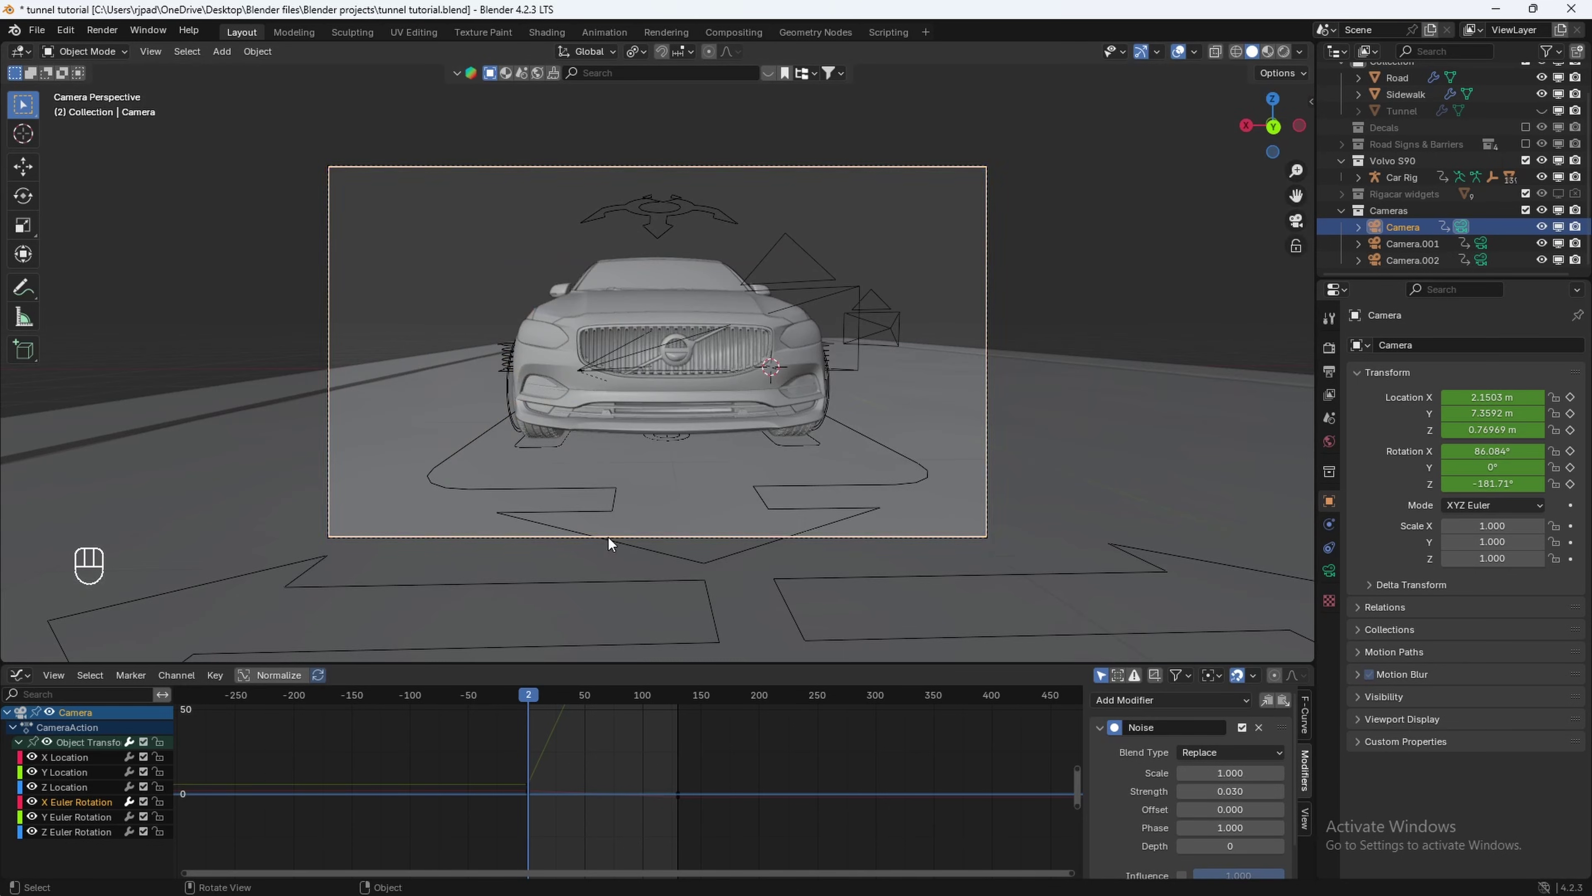
key("space")
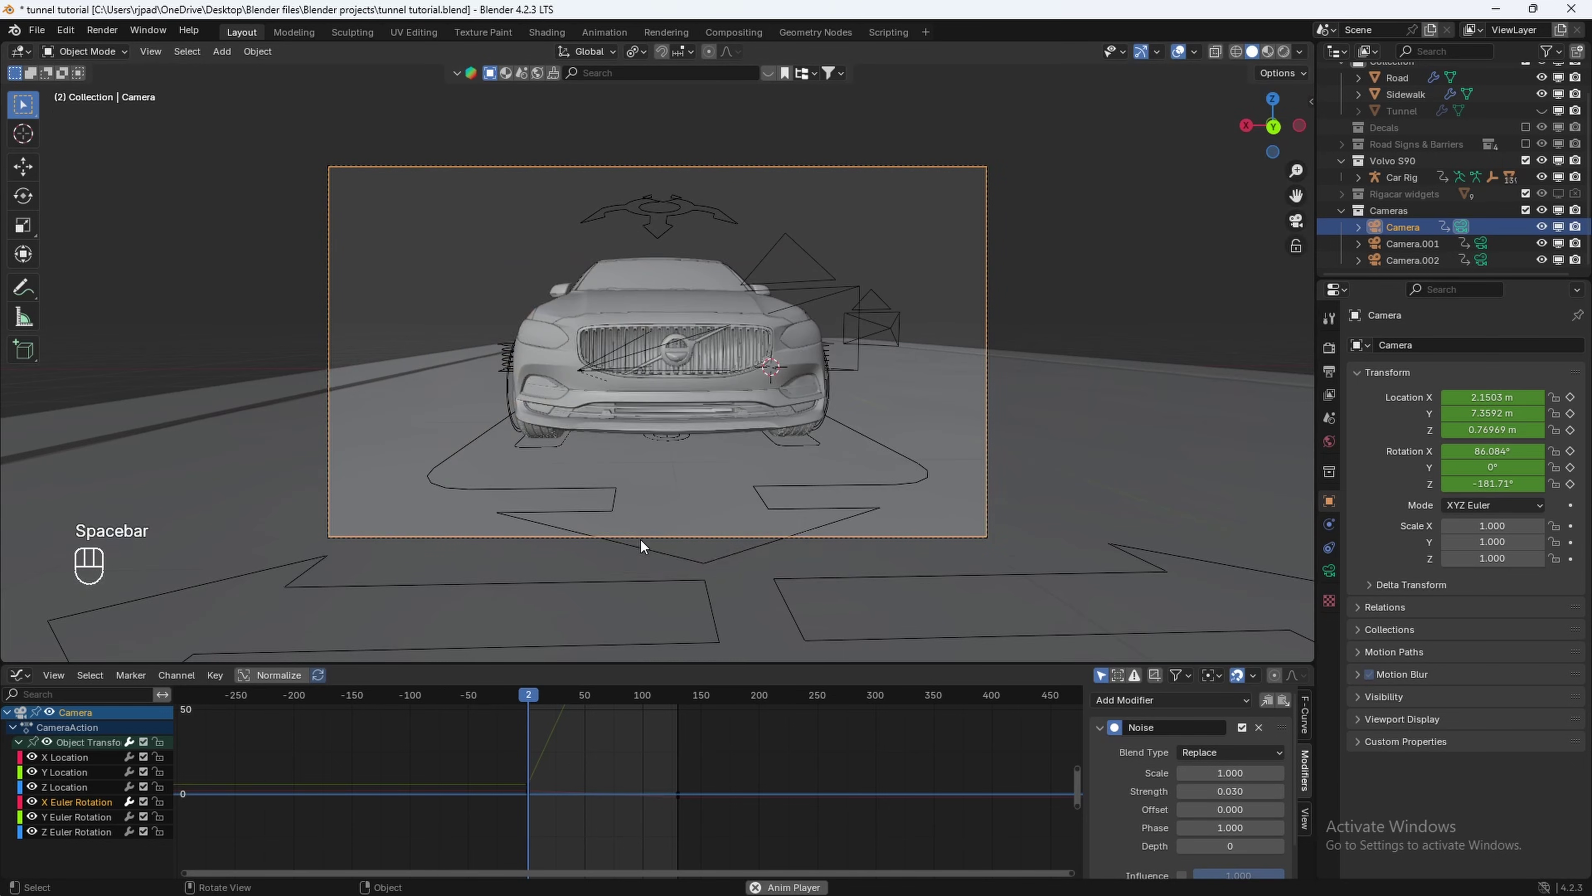
key("space")
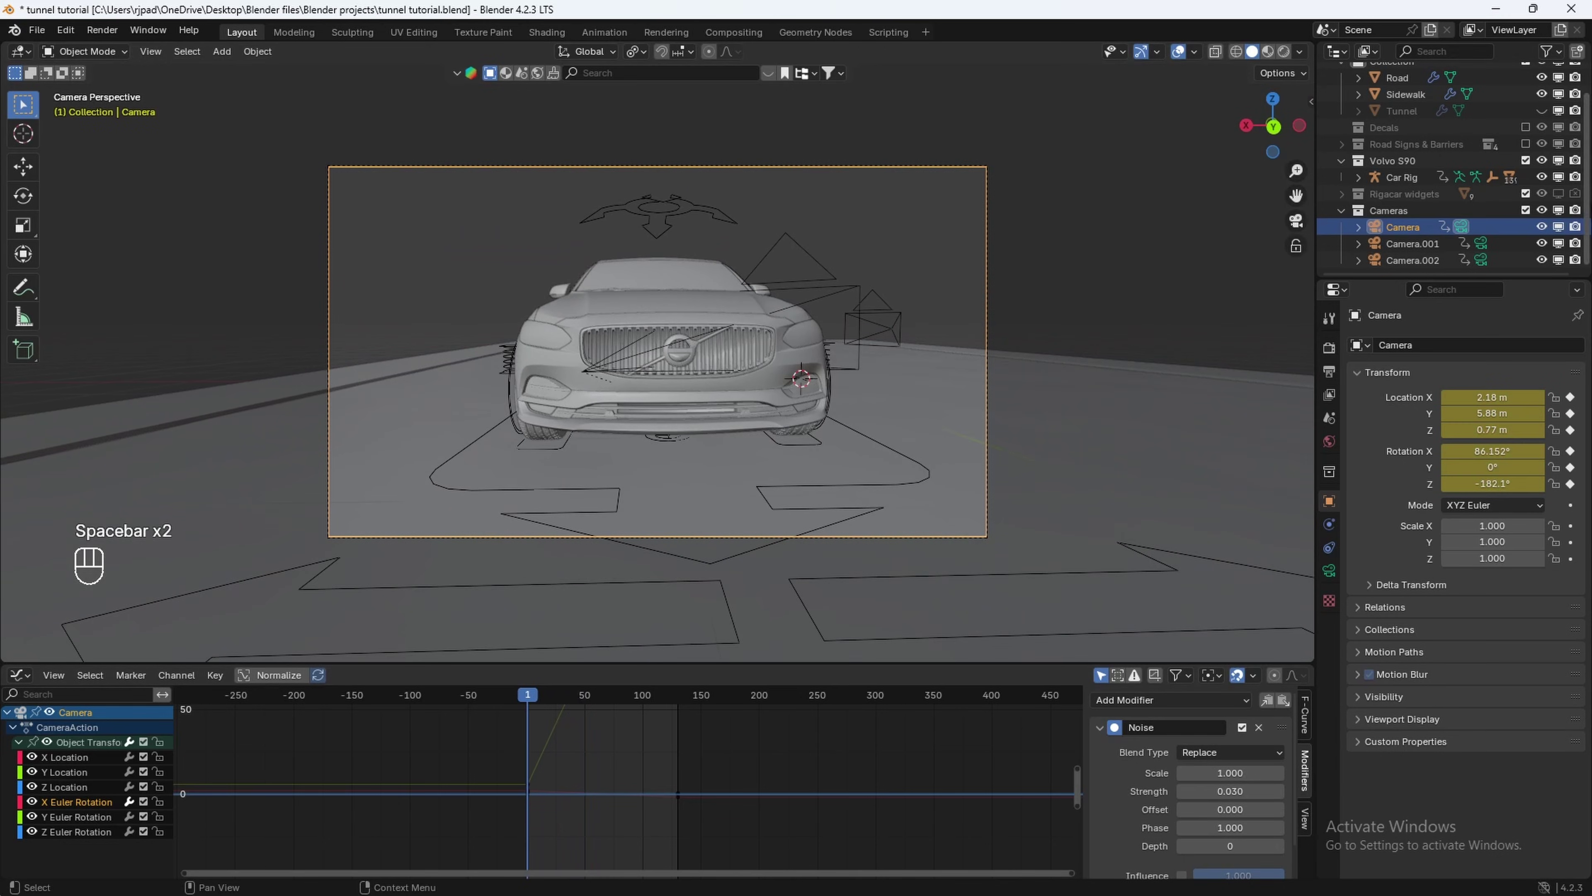
Unhide the tunnel, enable the Road Signs & Barriers and Decals collections, and play the animation to frame 95.
scroll(1507, 155, "up", 2)
left_click(1542, 138)
scroll(1456, 200, "down", 2)
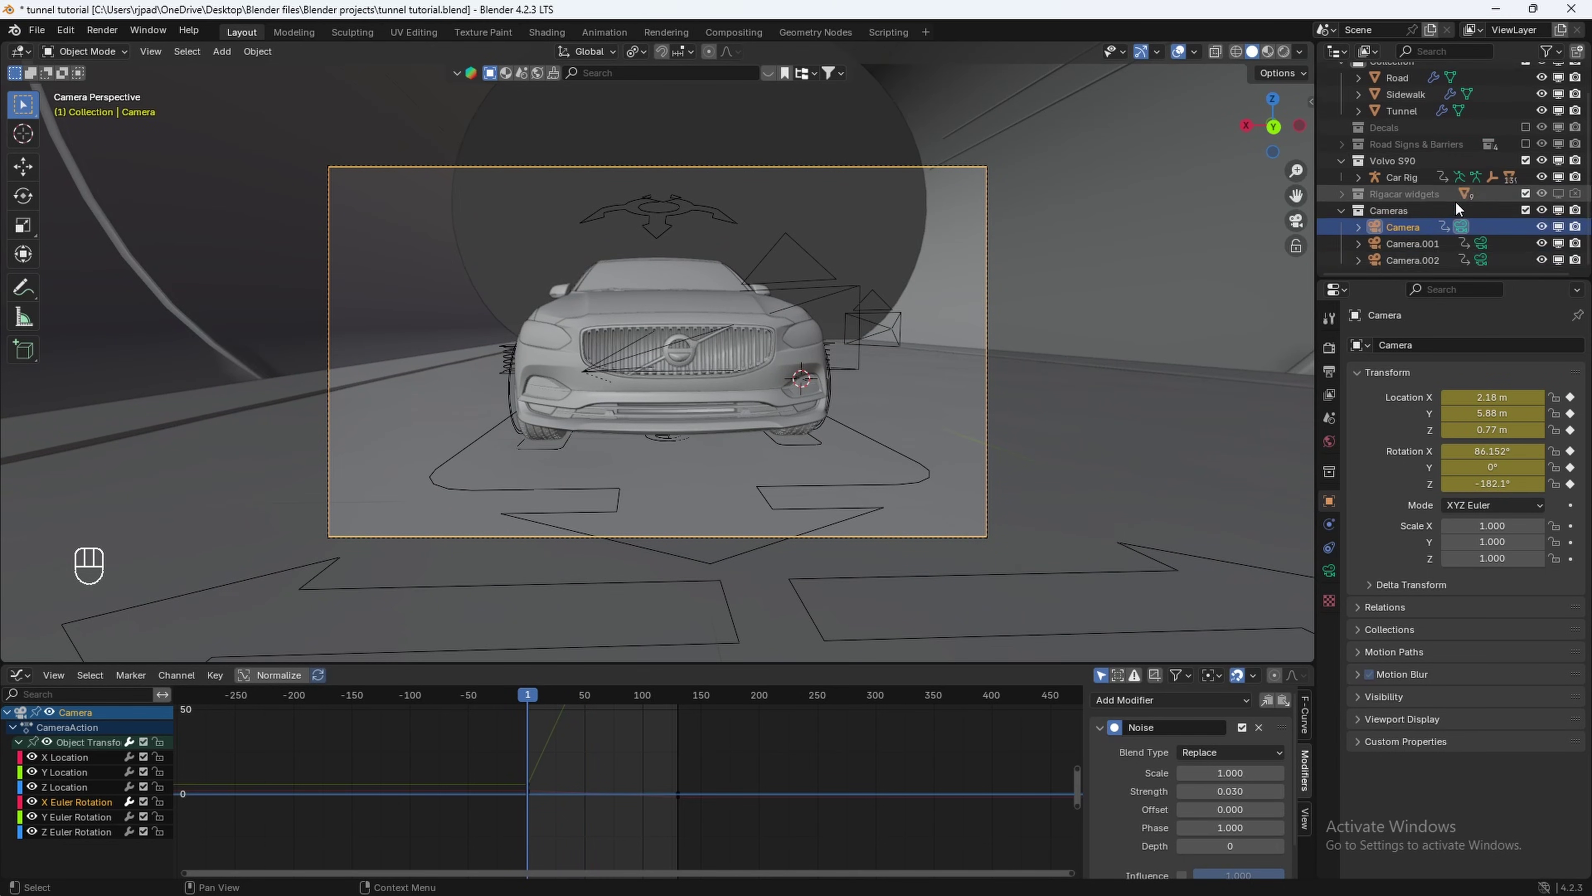
scroll(1474, 187, "up", 2)
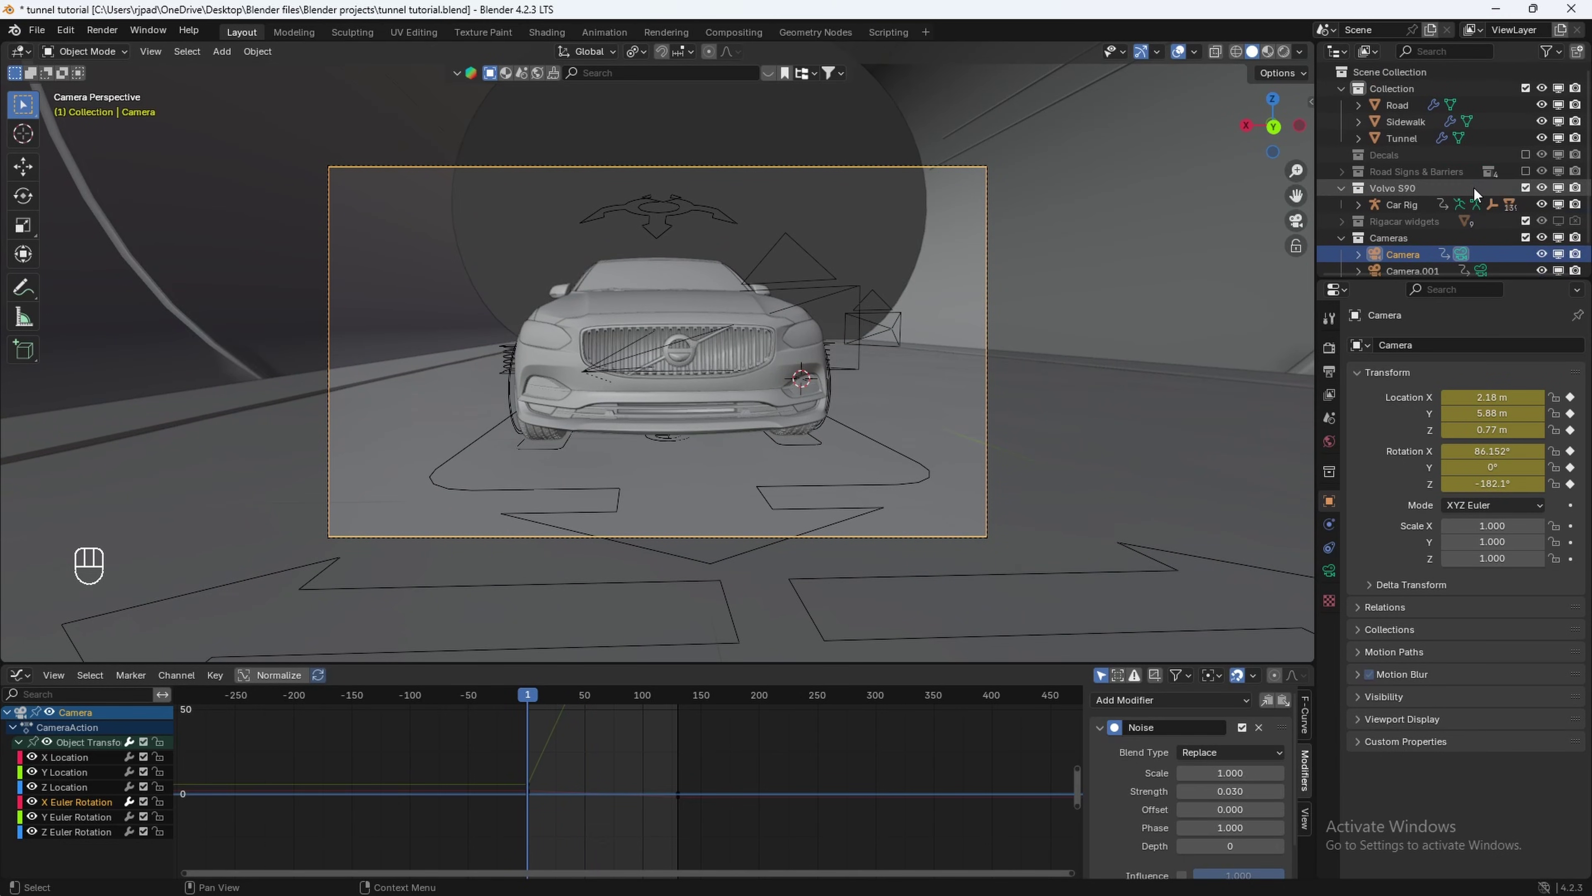
left_click(1526, 170)
left_click(1526, 154)
key("space")
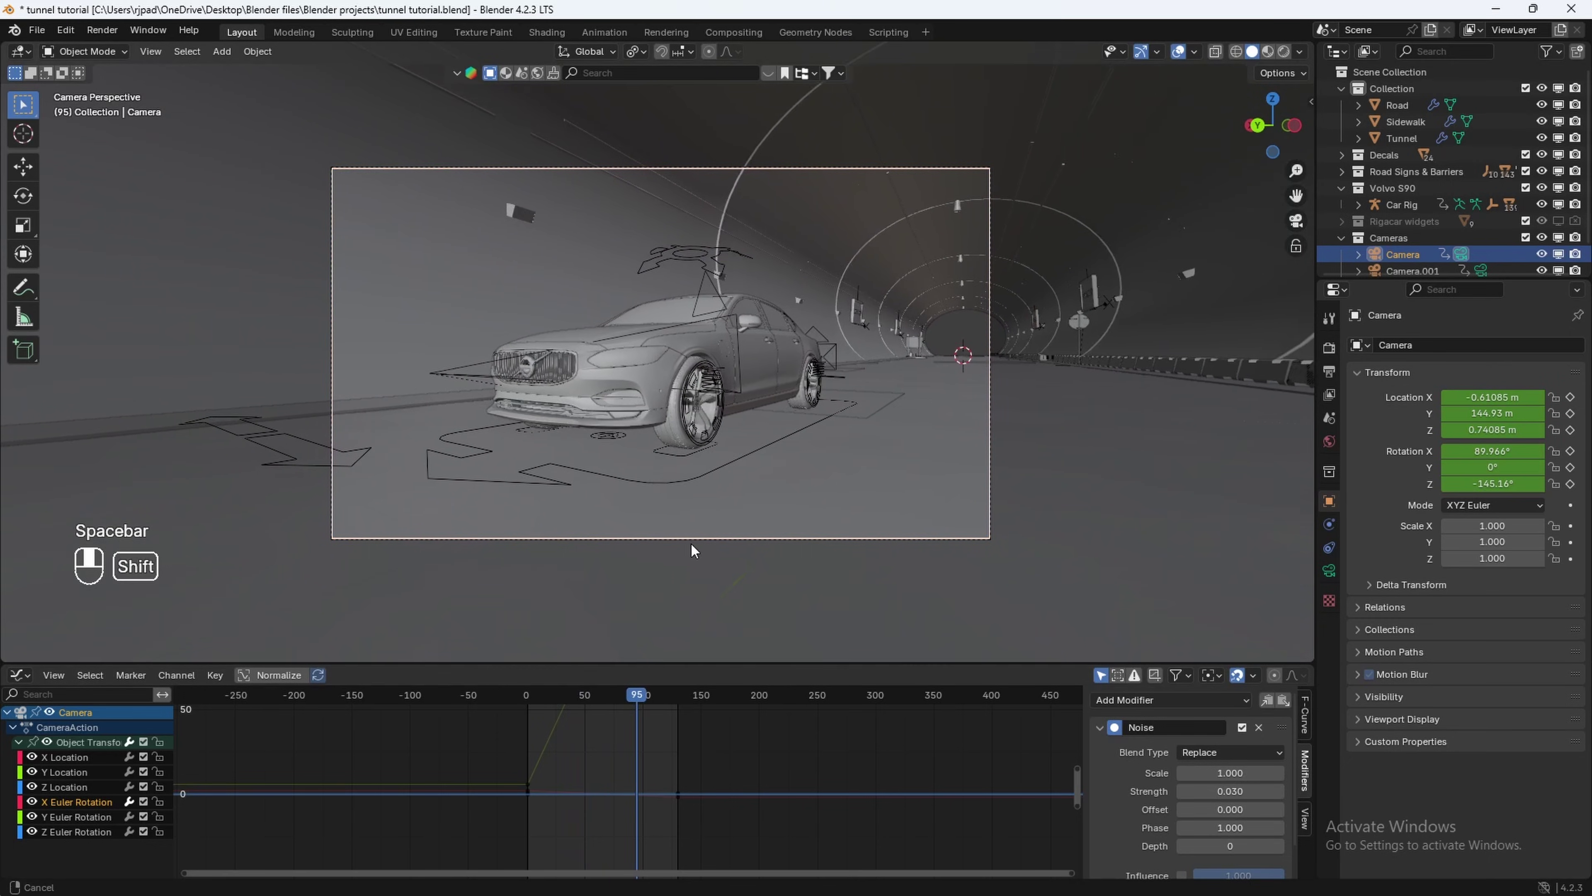
mouse_move(692, 551)
middle_mouse_down("shift")
mouse_move(715, 546)
mouse_move(694, 545)
middle_mouse_up("shift")
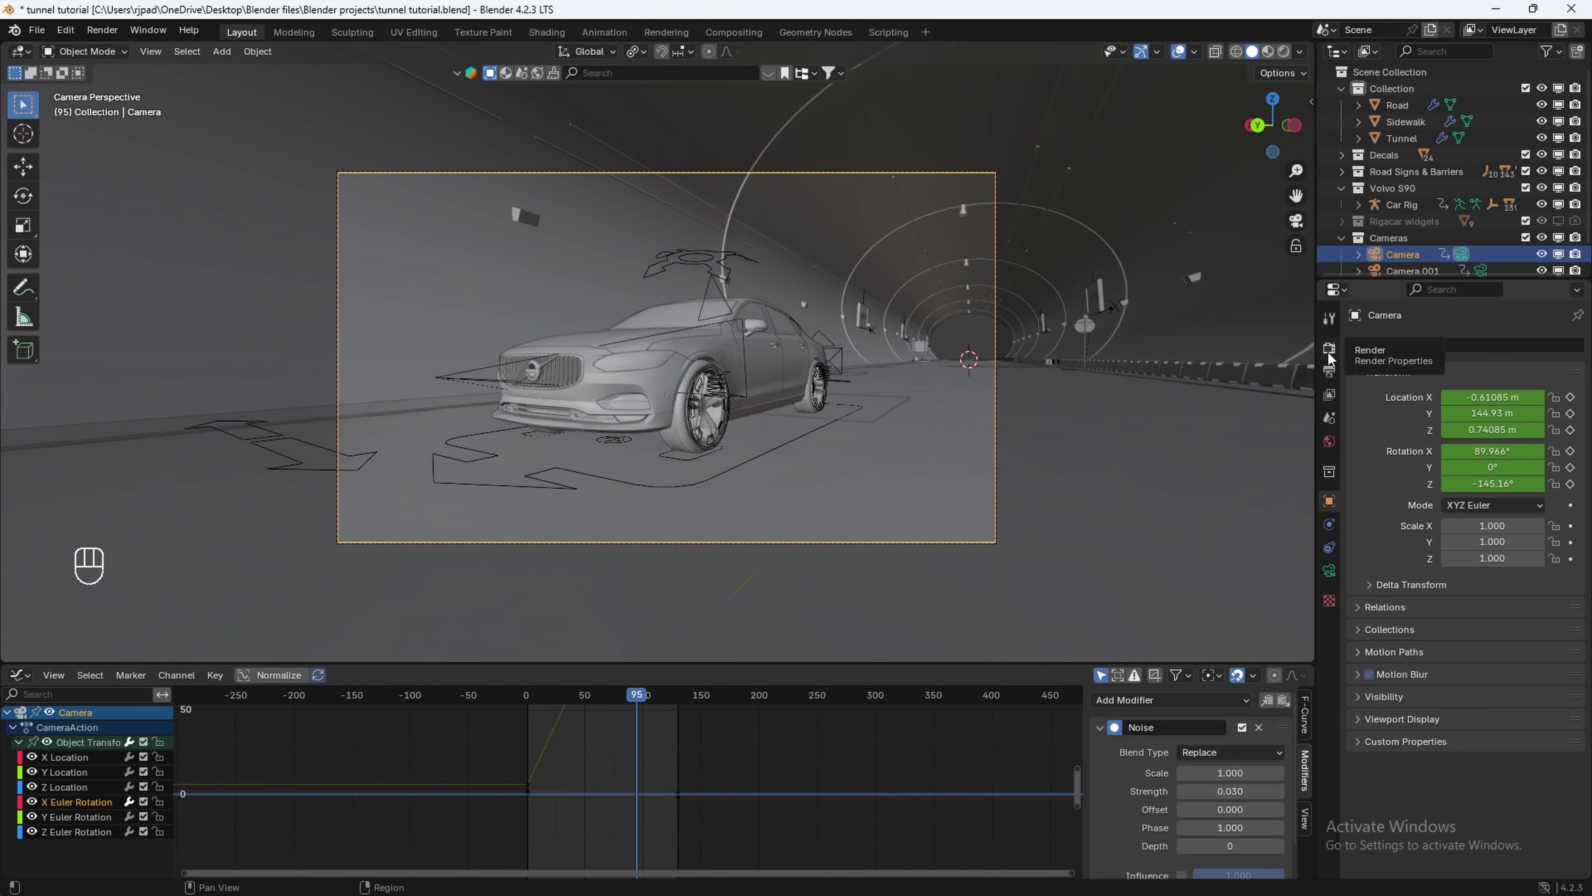
Enable Render Region with Crop to Render Region and set the output resolution scale to 50%.
left_click(1330, 355)
scroll(1414, 721, "down", 3)
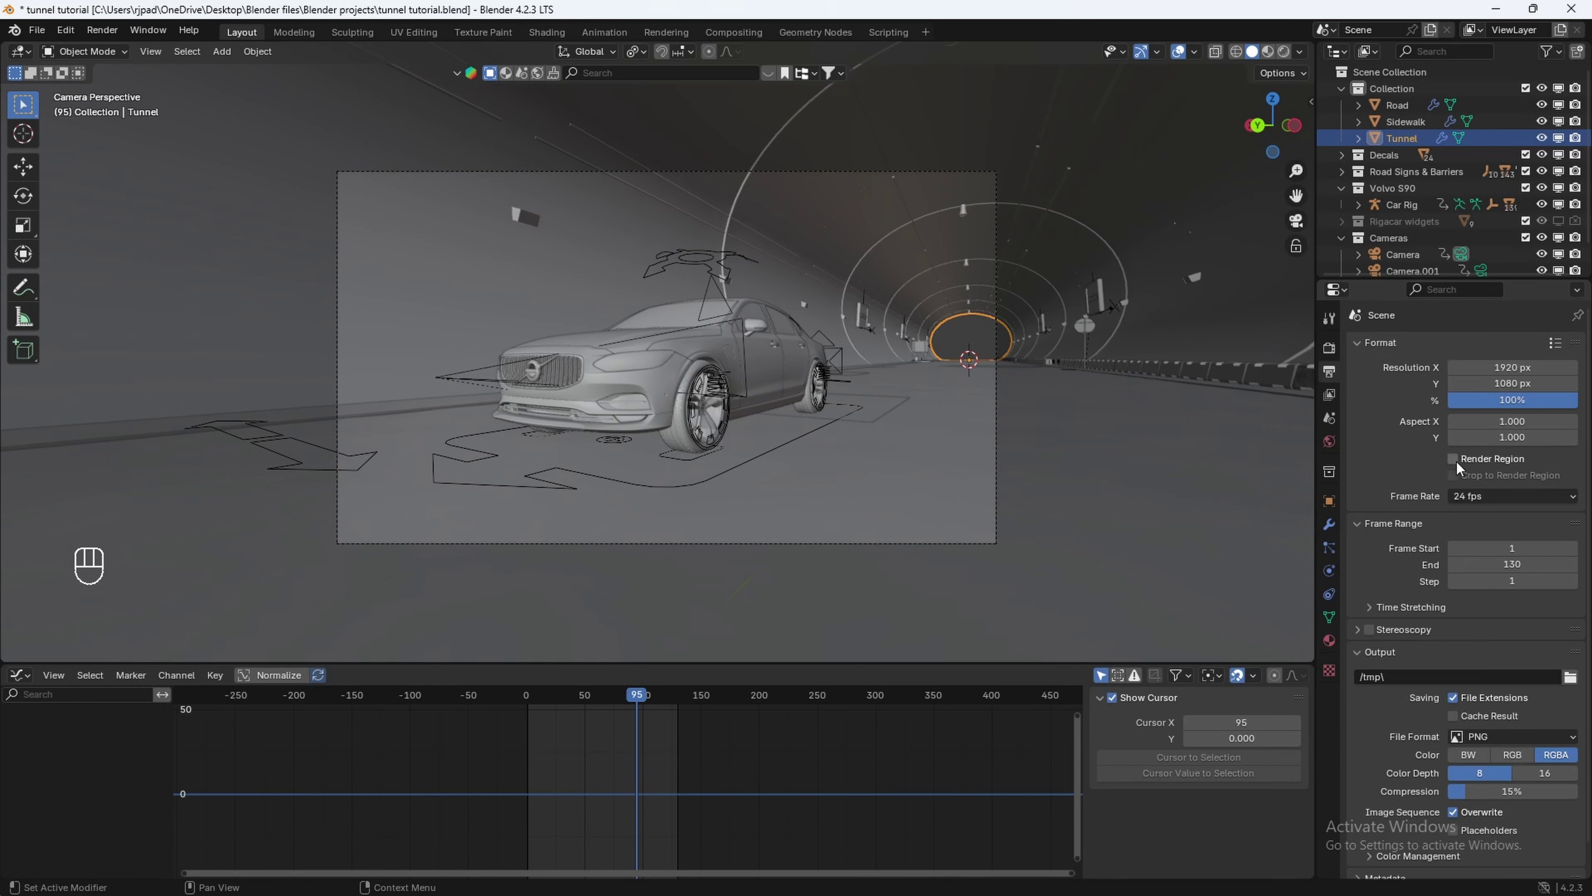
left_click(1454, 459)
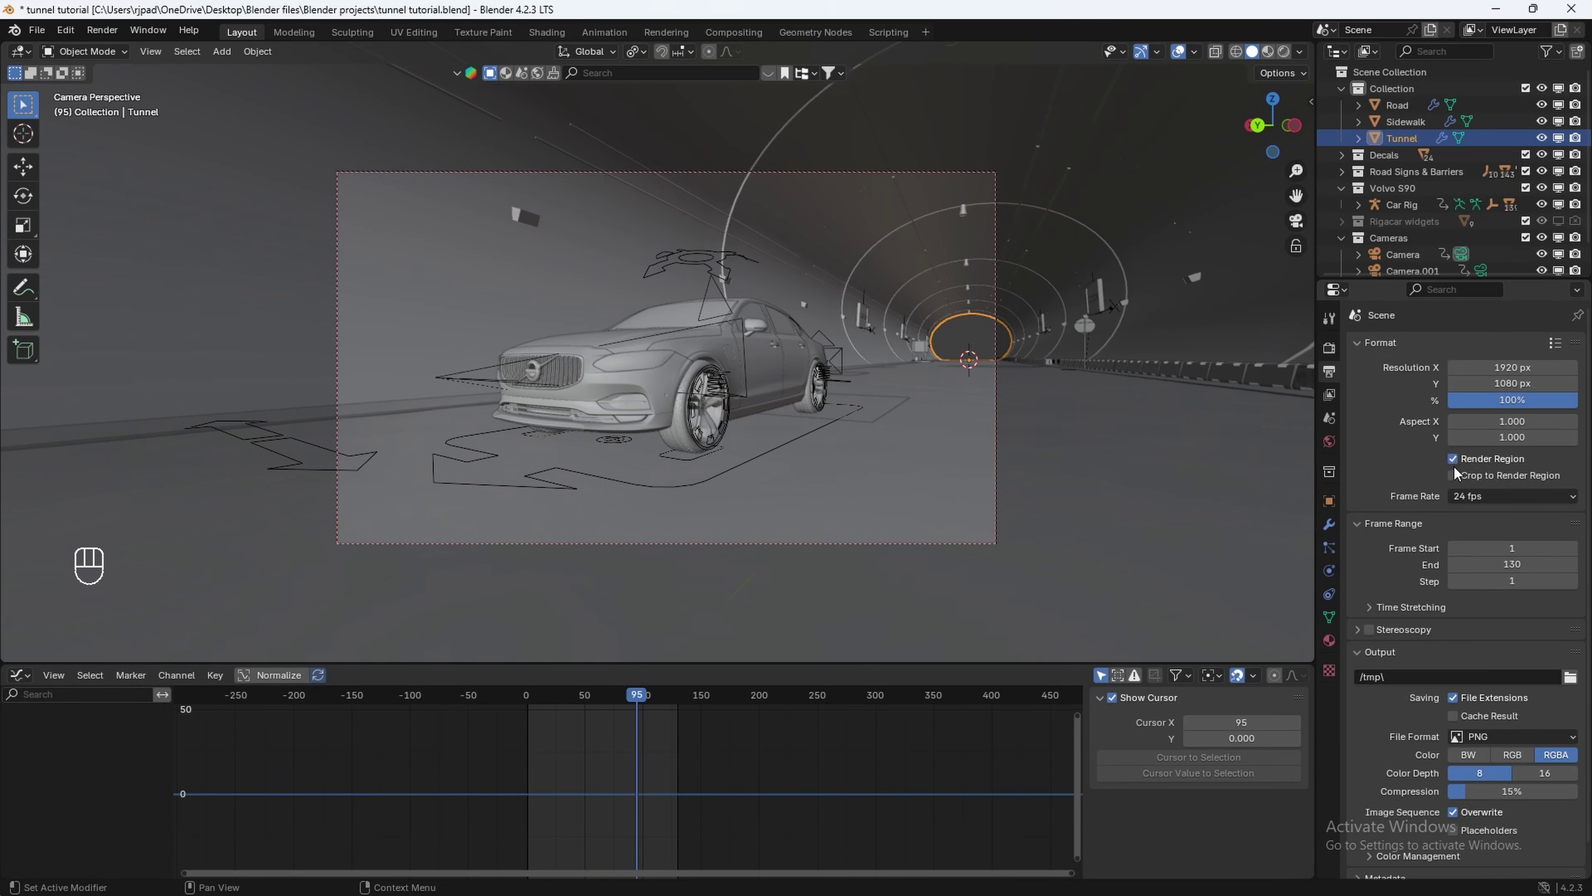
left_click(1453, 476)
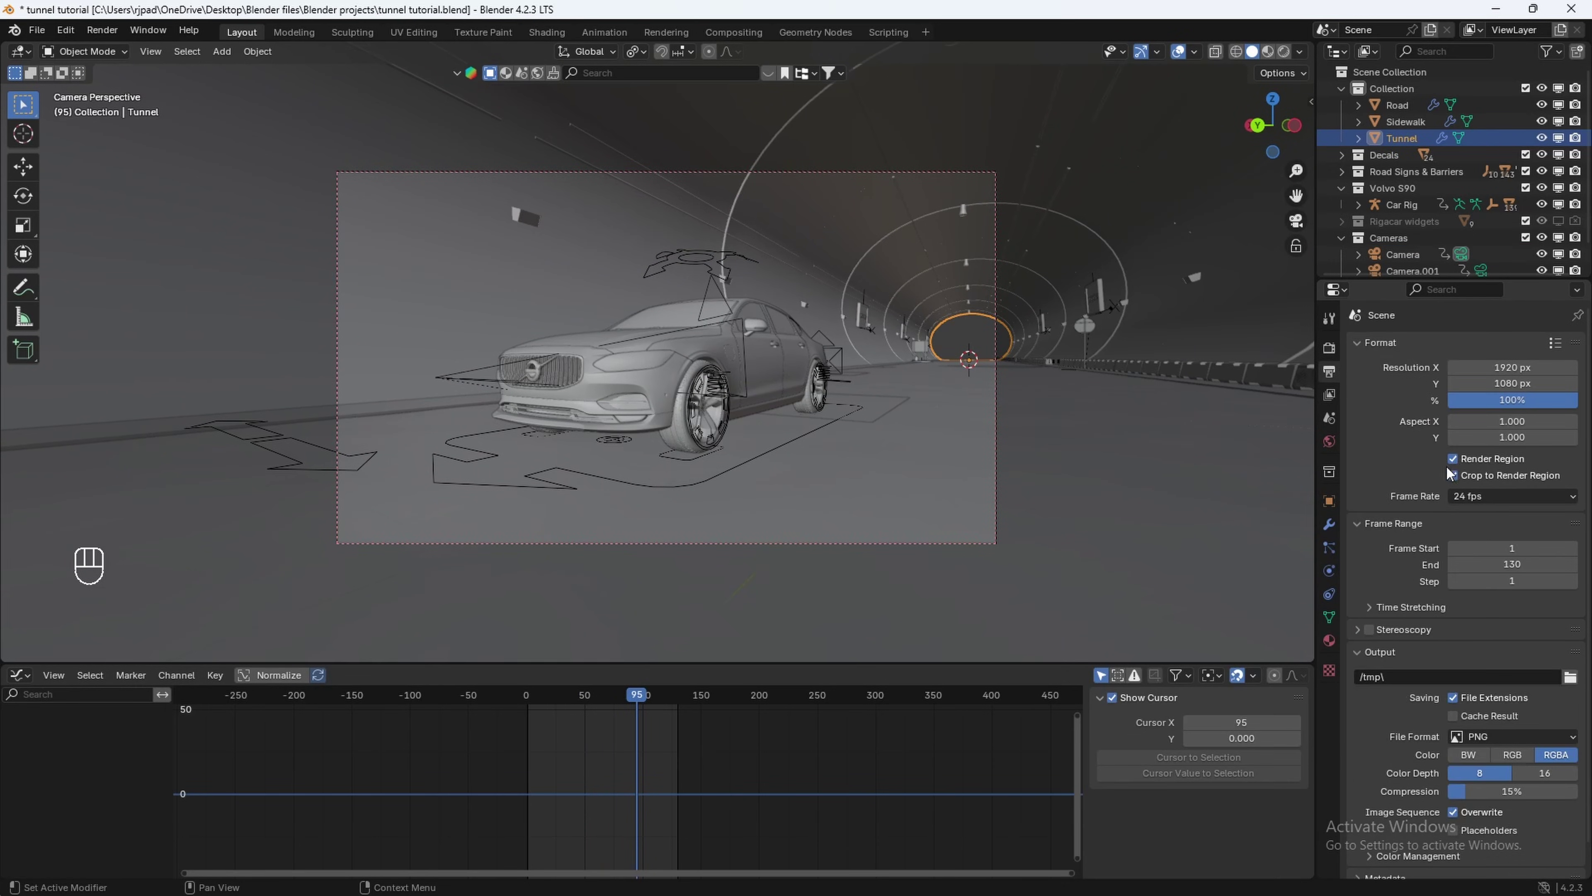
double_click(1520, 399)
type("50")
key("Return")
Set the Cycles render Max Samples to 200.
left_click(1329, 348)
double_click(1508, 608)
type("200")
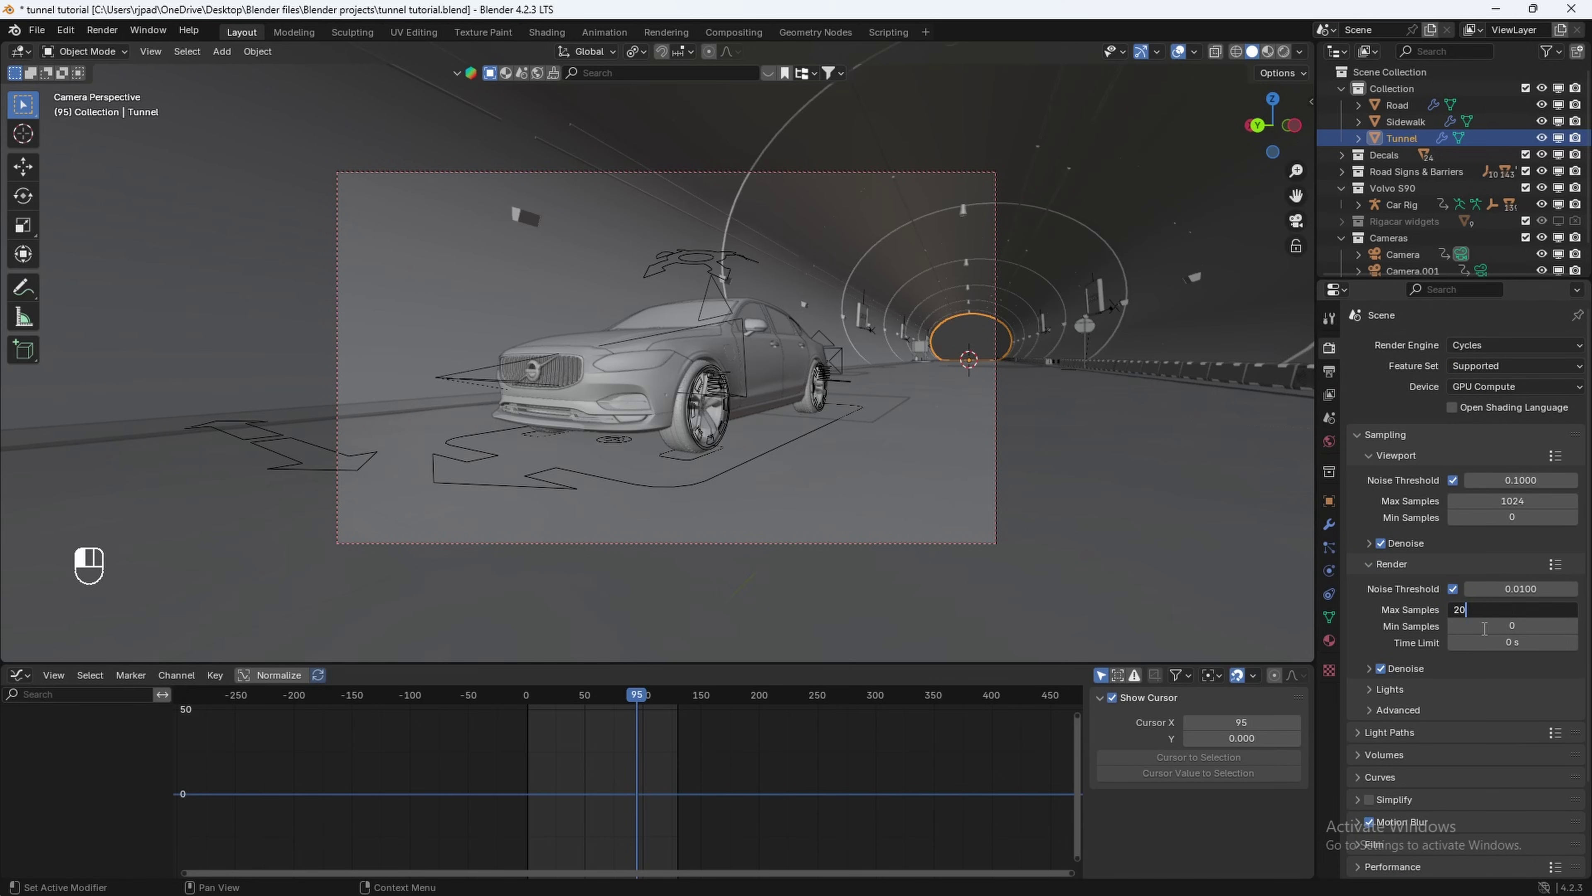
key("Return")
Go to frame 87 and render a still image of the car in the tunnel.
left_click_drag(623, 697, 628, 700)
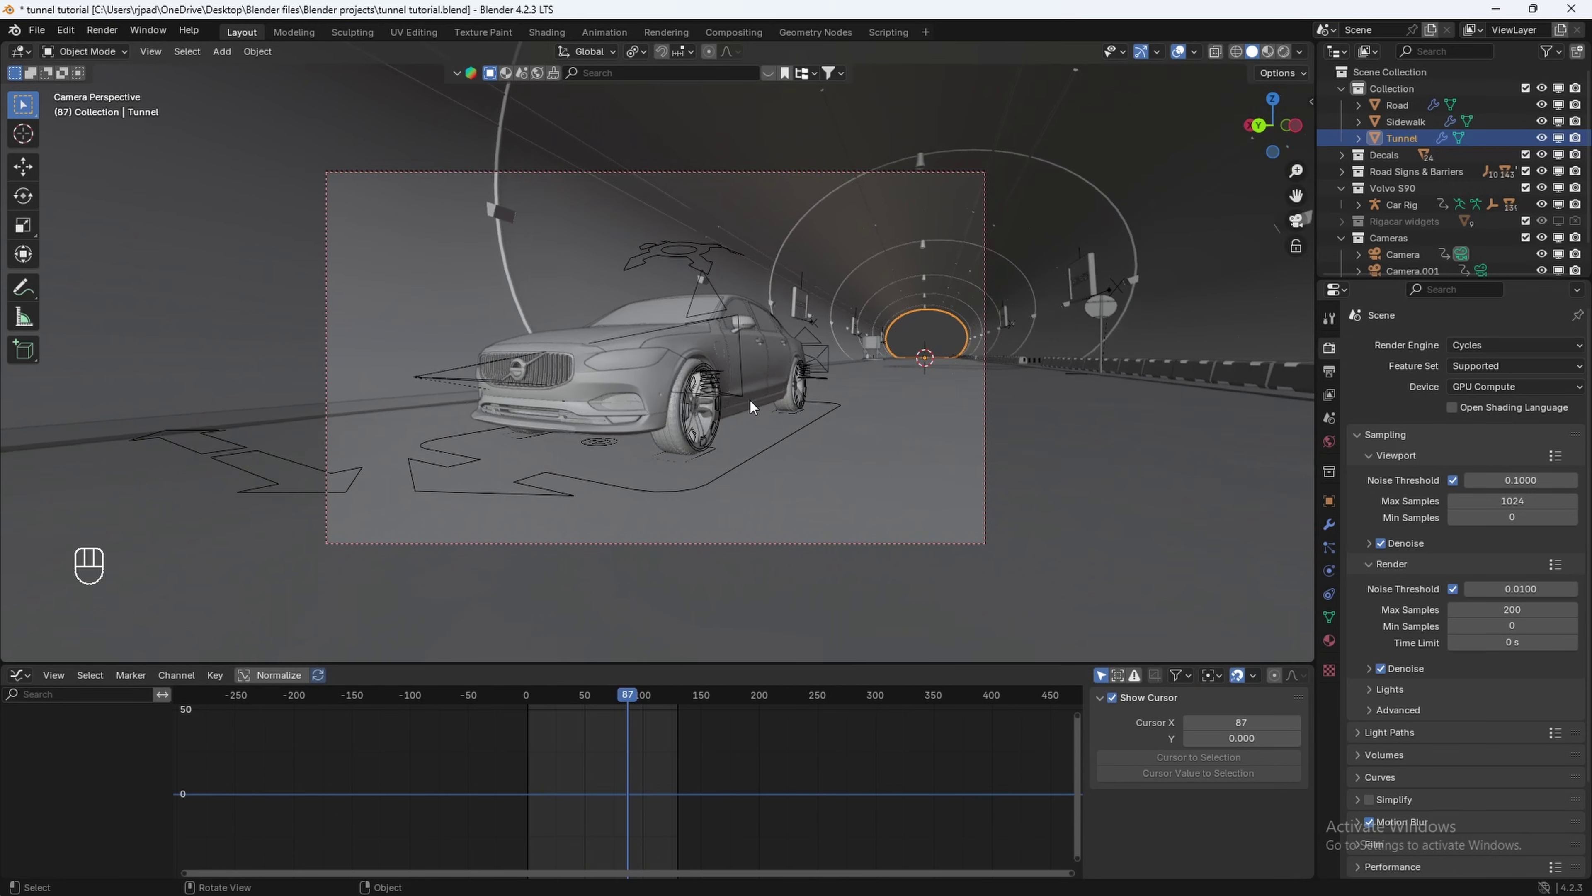
left_click(102, 30)
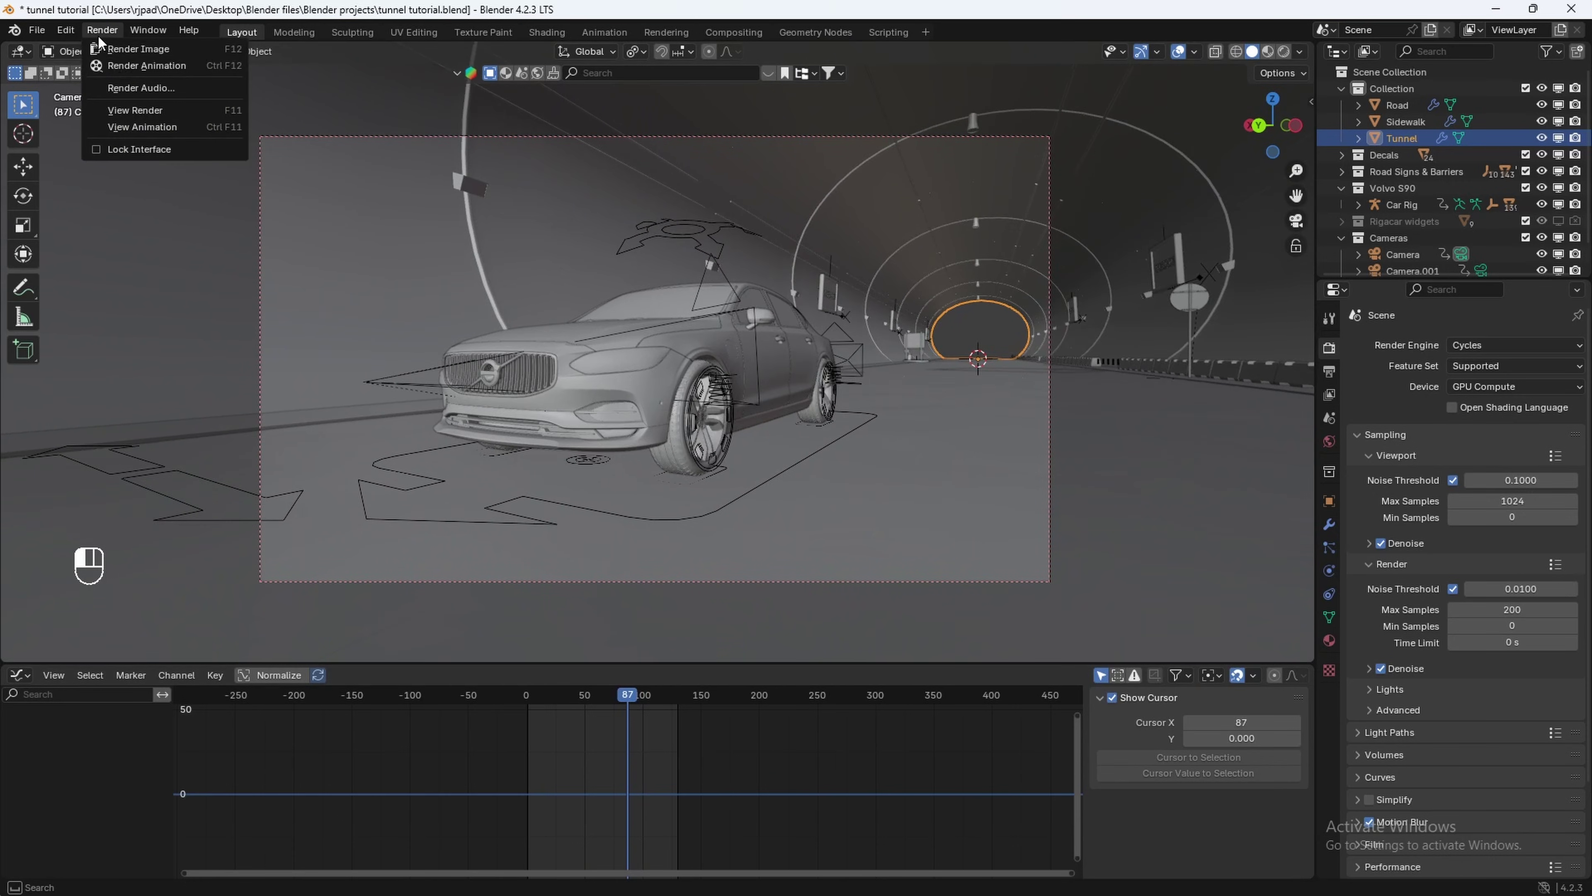
left_click(132, 58)
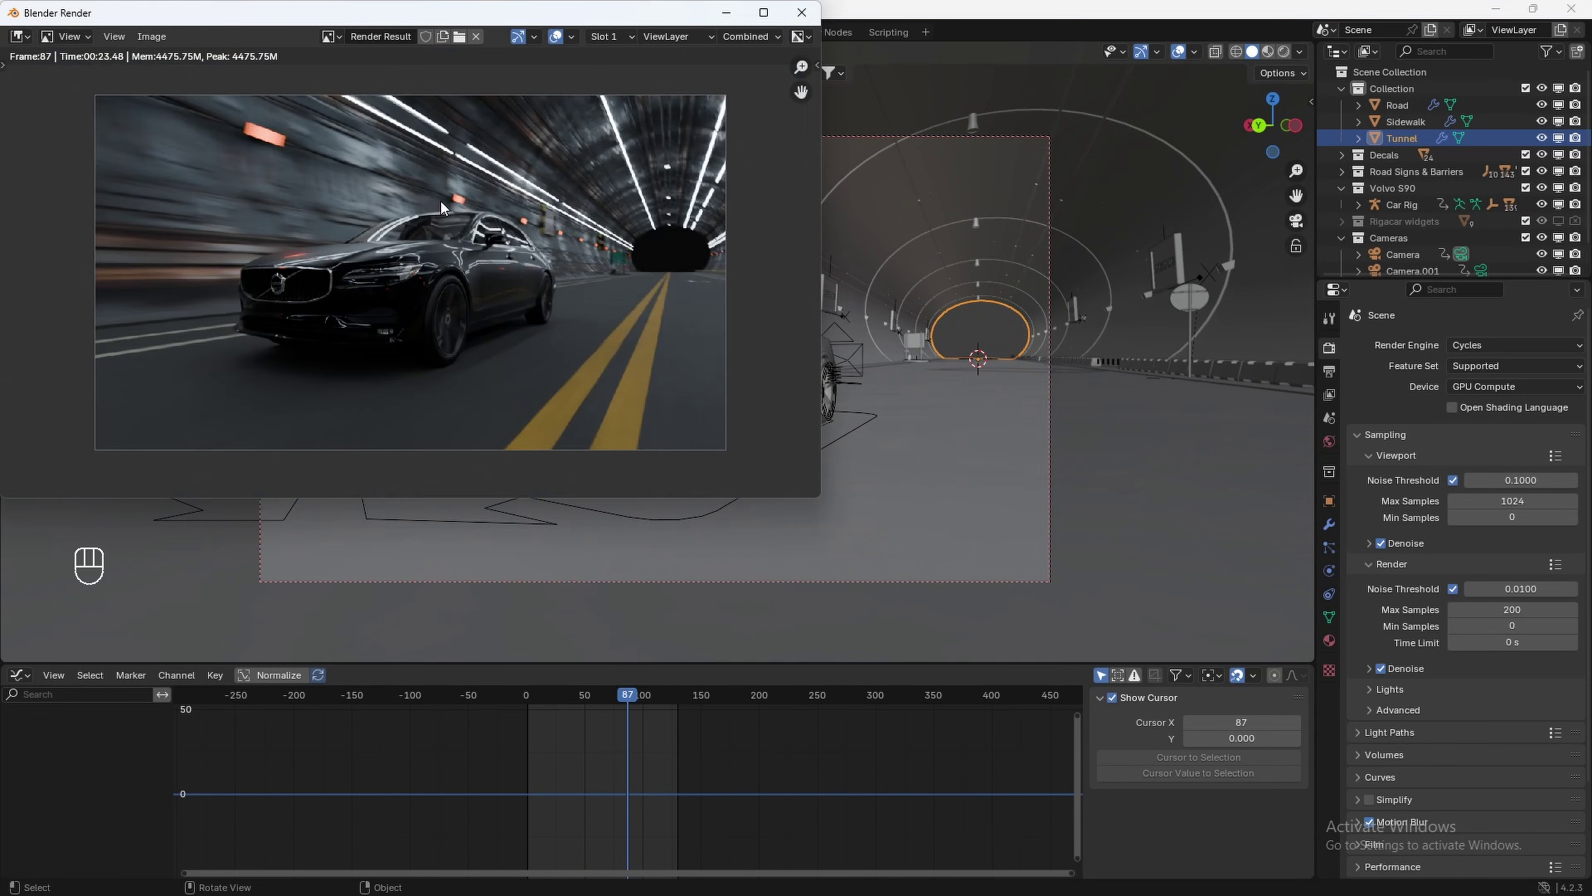
Examine the rendered still of the car in the tunnel up close and close the render window.
middle_click_drag(494, 285, 532, 277)
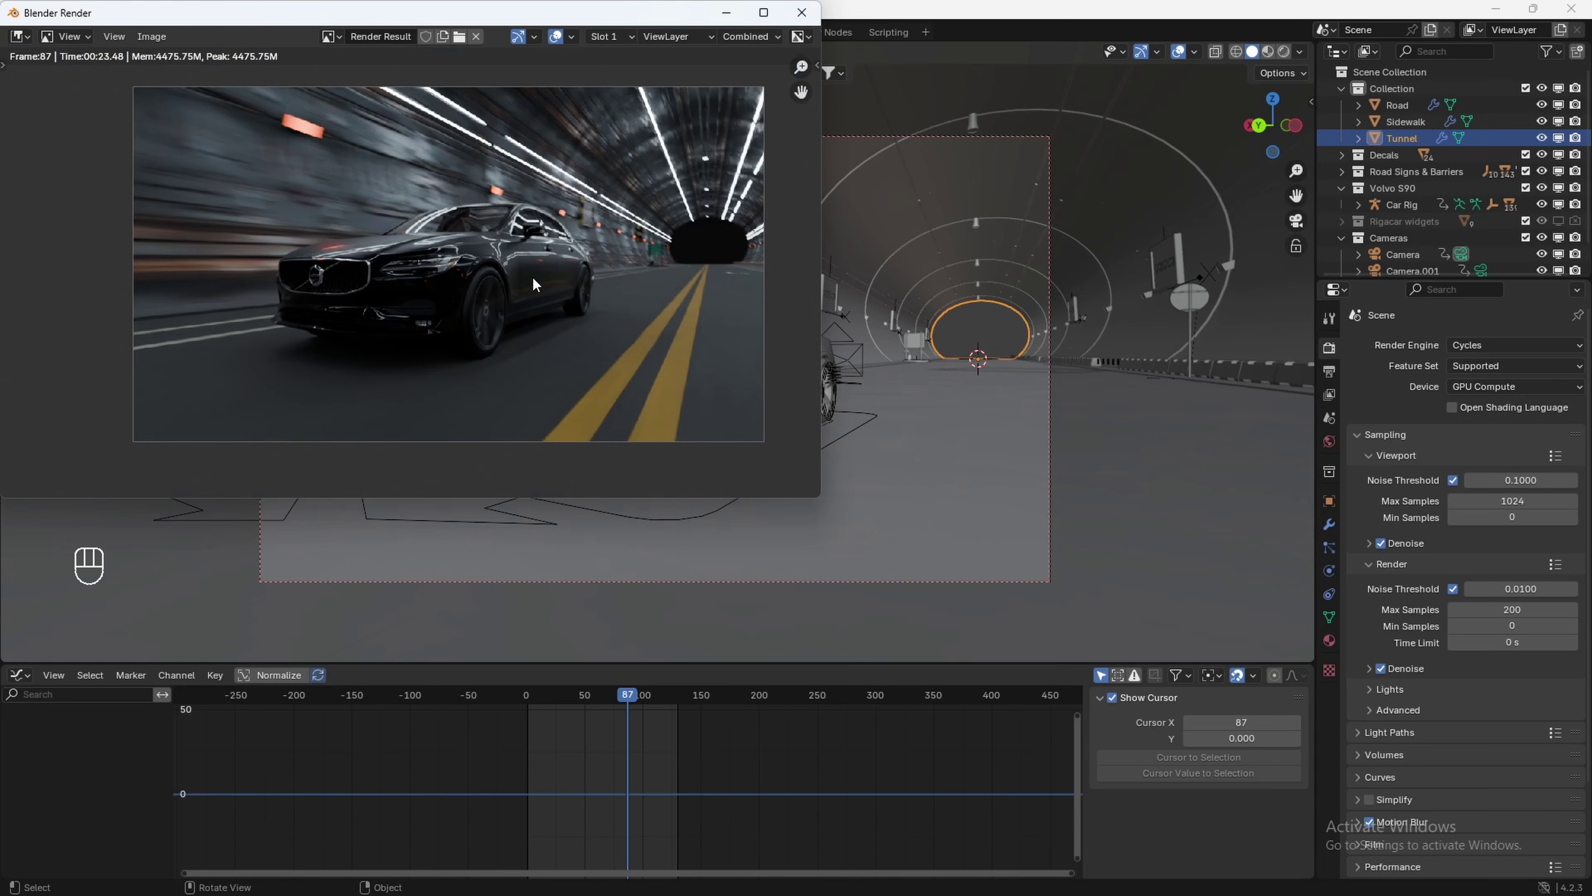
scroll(530, 278, "up", 1)
scroll(529, 279, "down", 1)
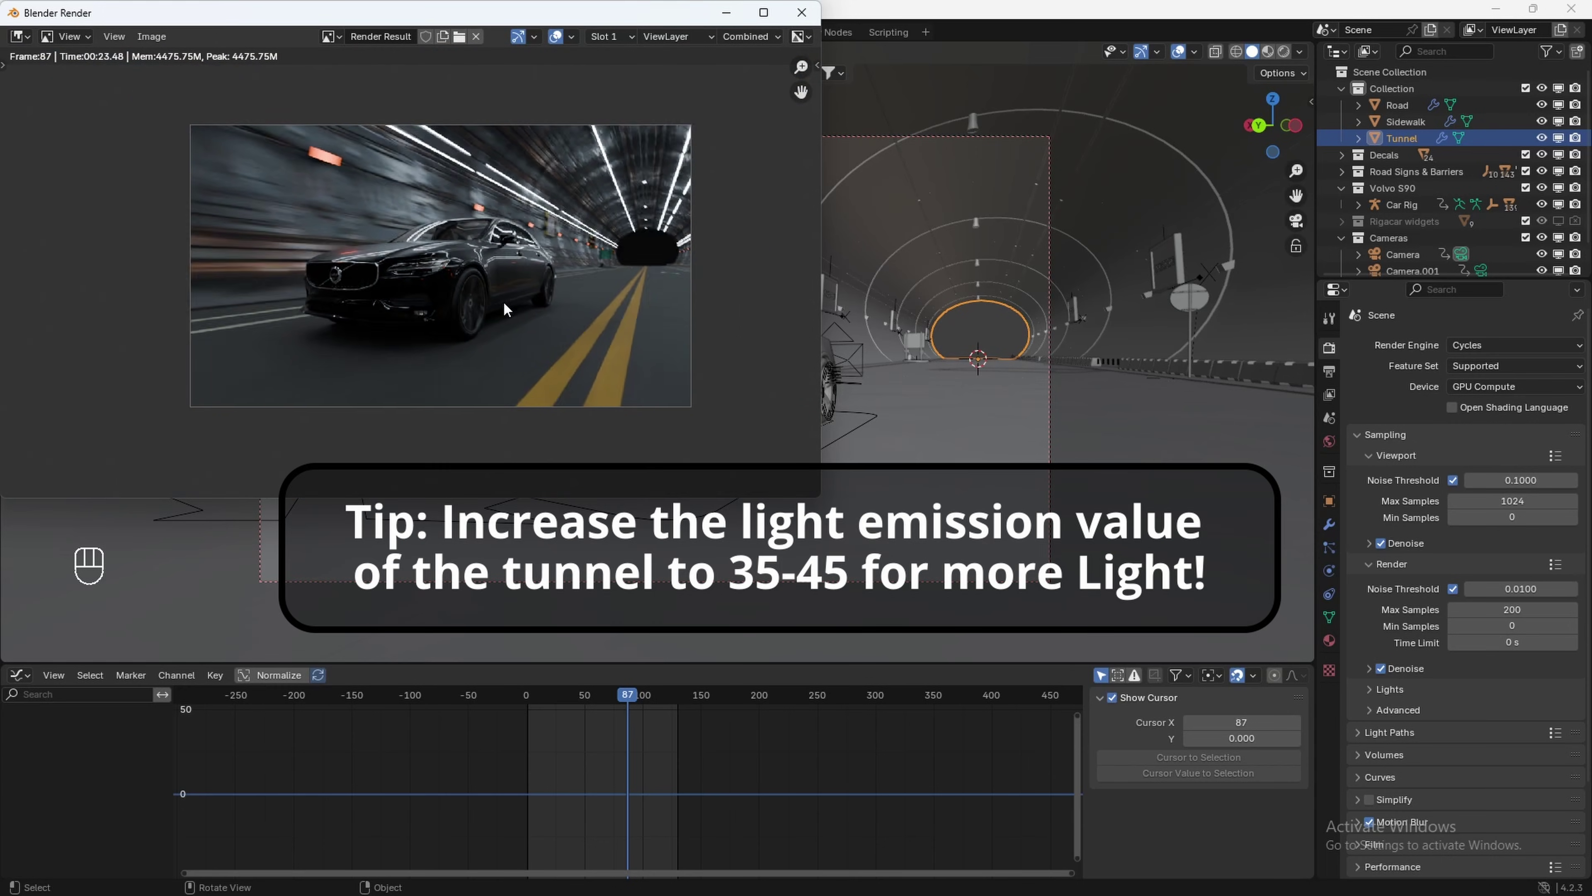
scroll(504, 305, "up", 1)
scroll(504, 305, "down", 1)
scroll(504, 305, "up", 1)
scroll(502, 301, "down", 1)
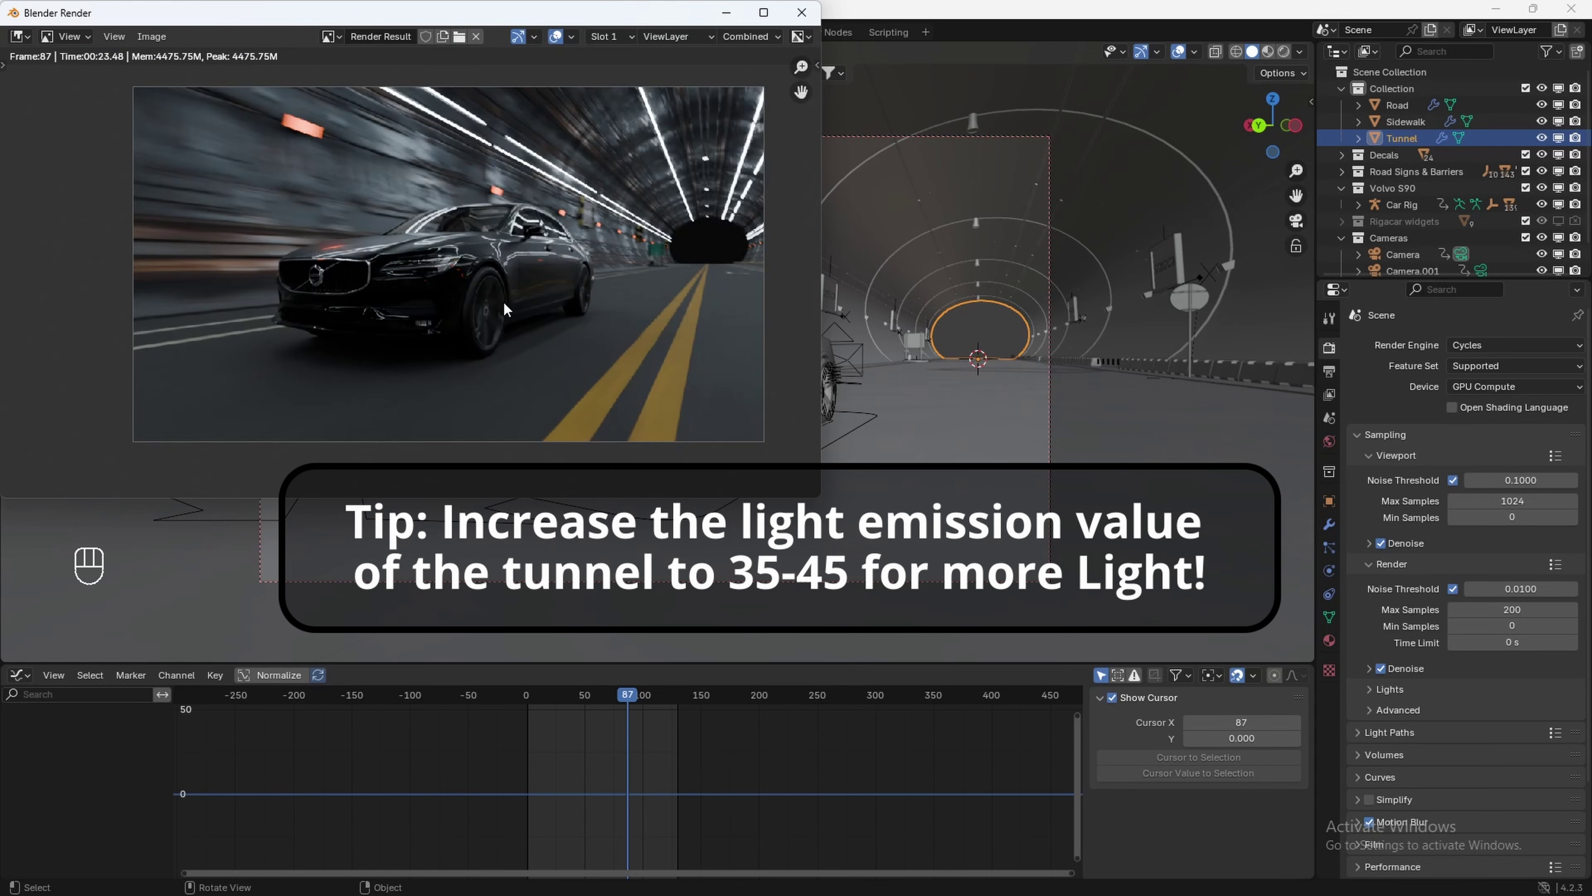
left_click(801, 13)
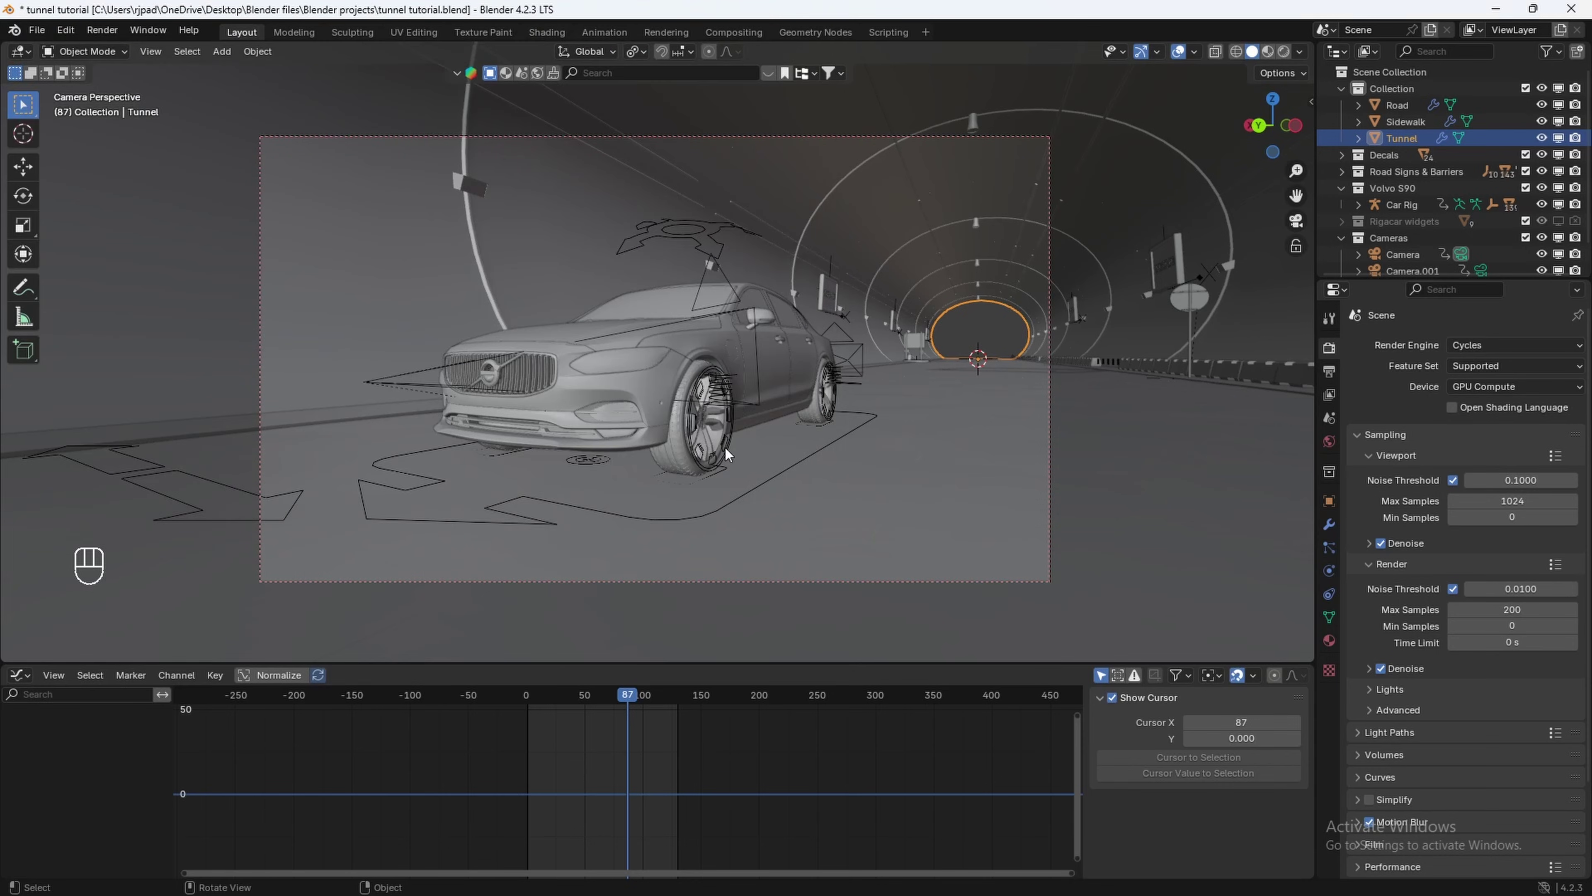
Show the viewport in rendered shading, give the world background a Sky Texture colour, and set its strength to 0.5.
key("z")
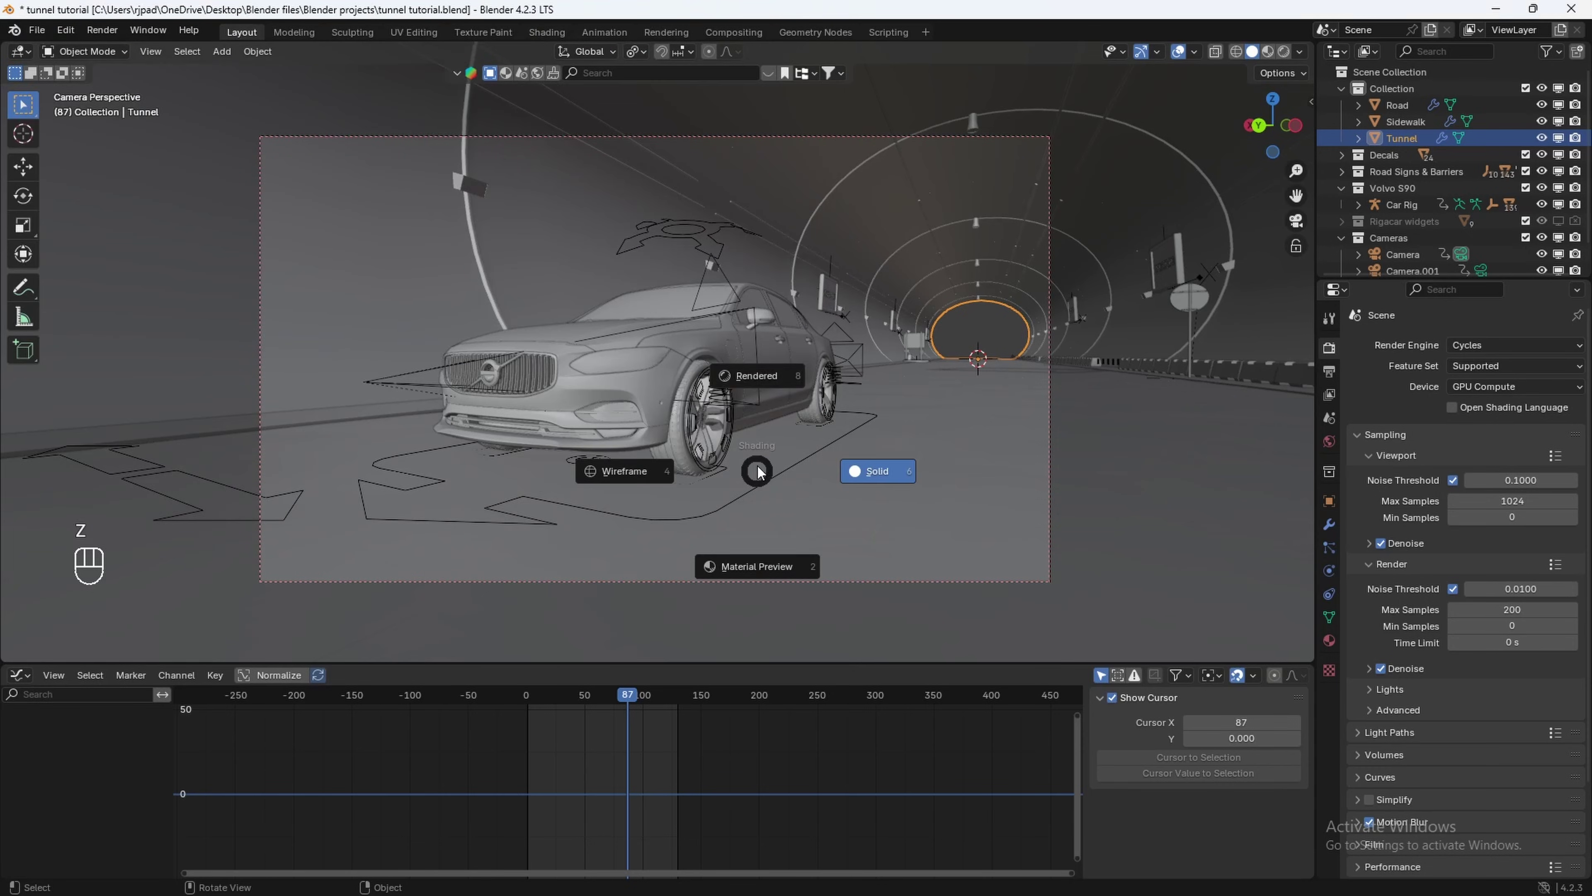
left_click(745, 328)
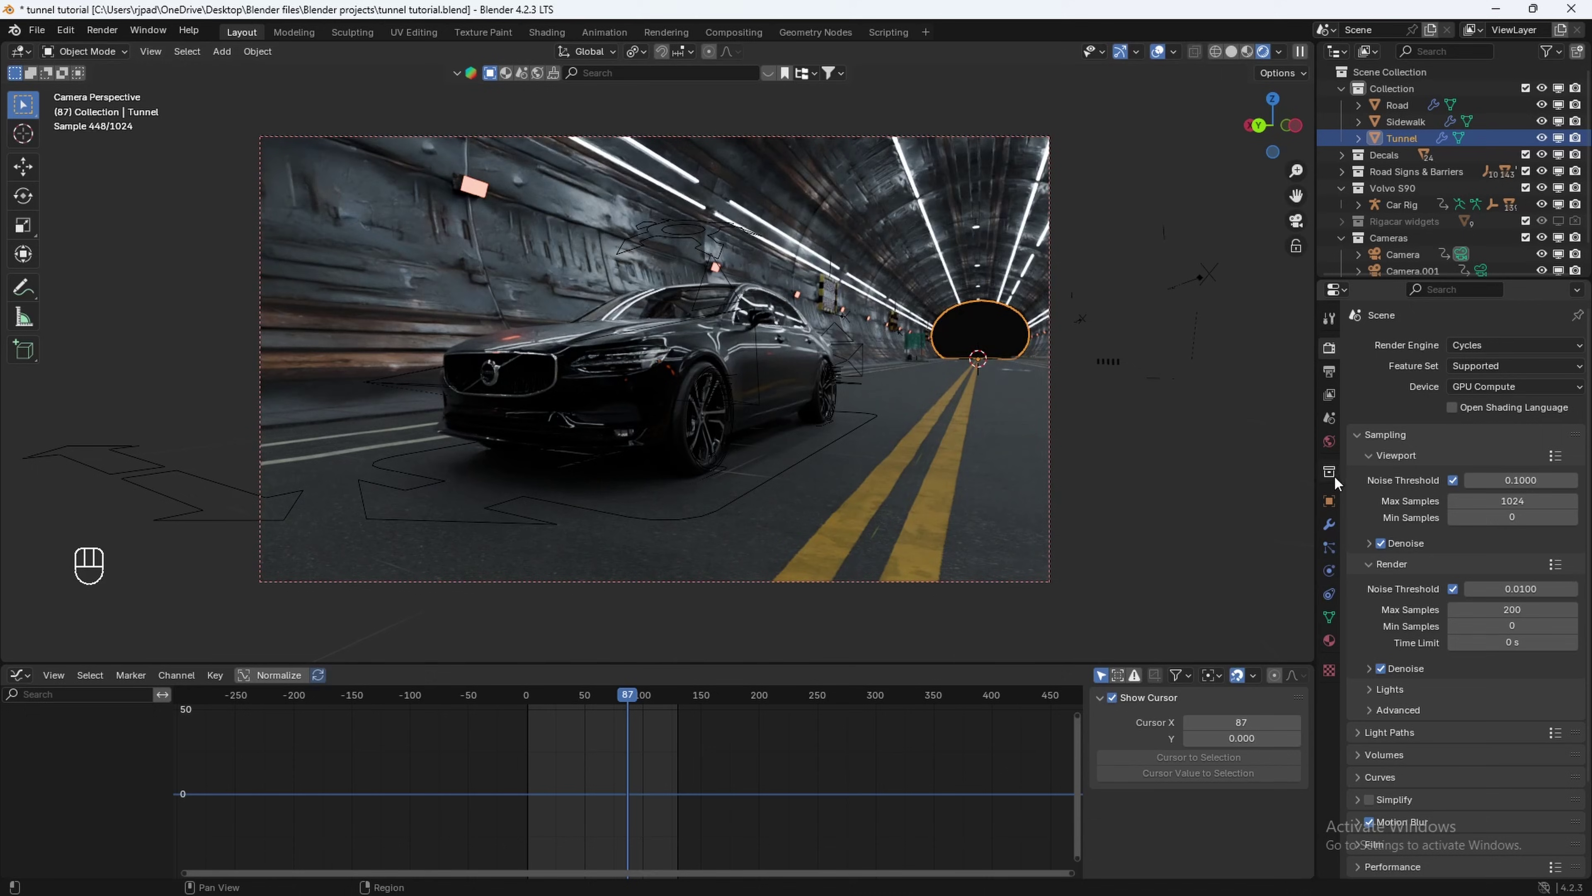
left_click(1329, 441)
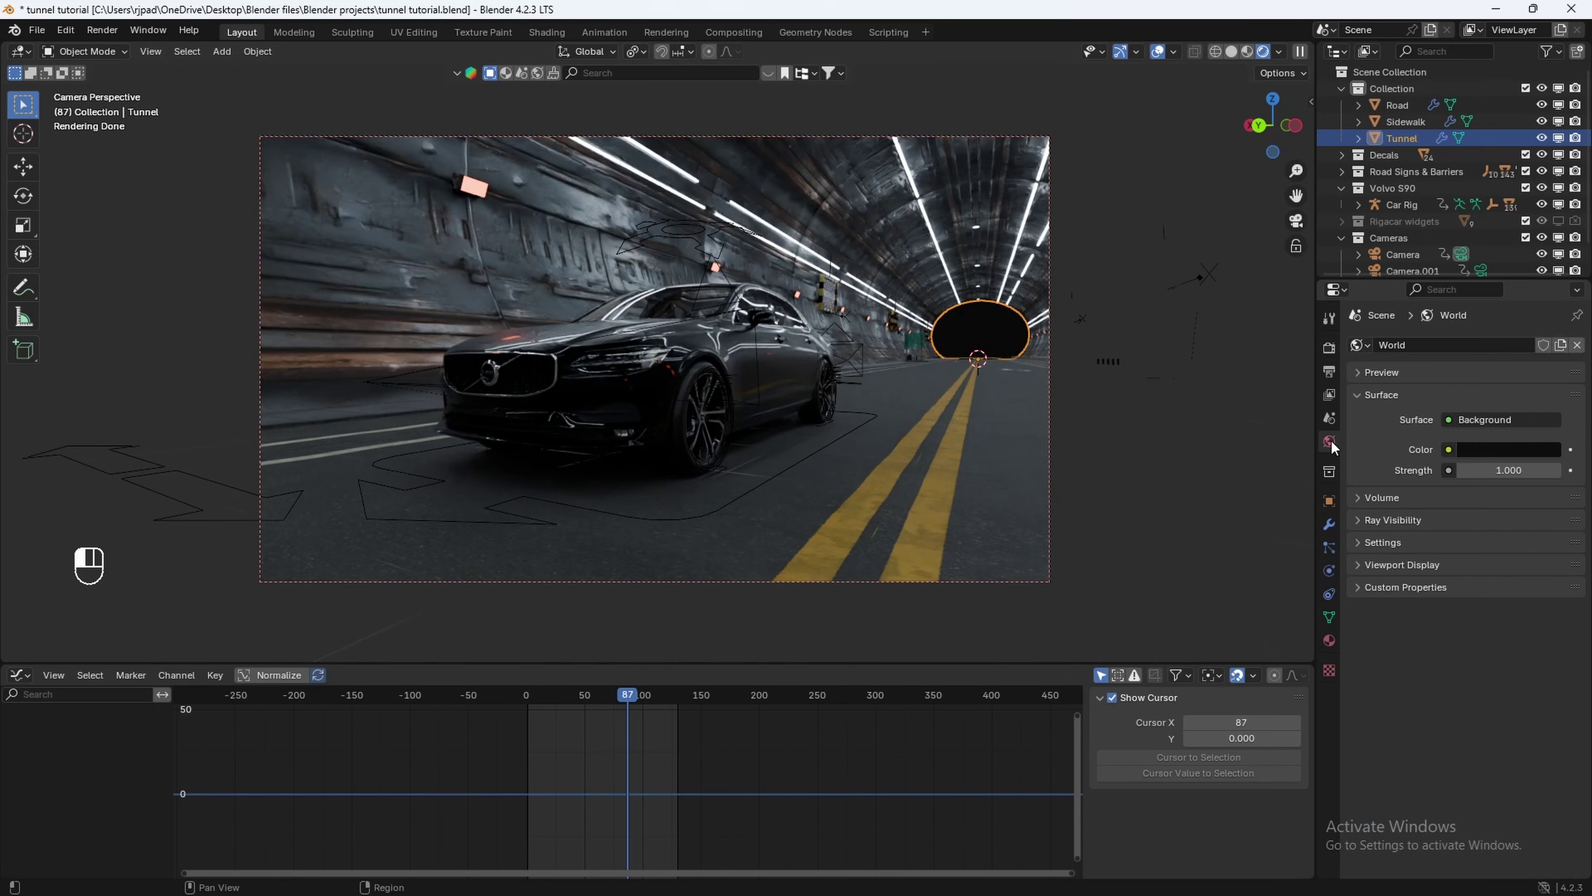
left_click(1449, 448)
left_click(1066, 639)
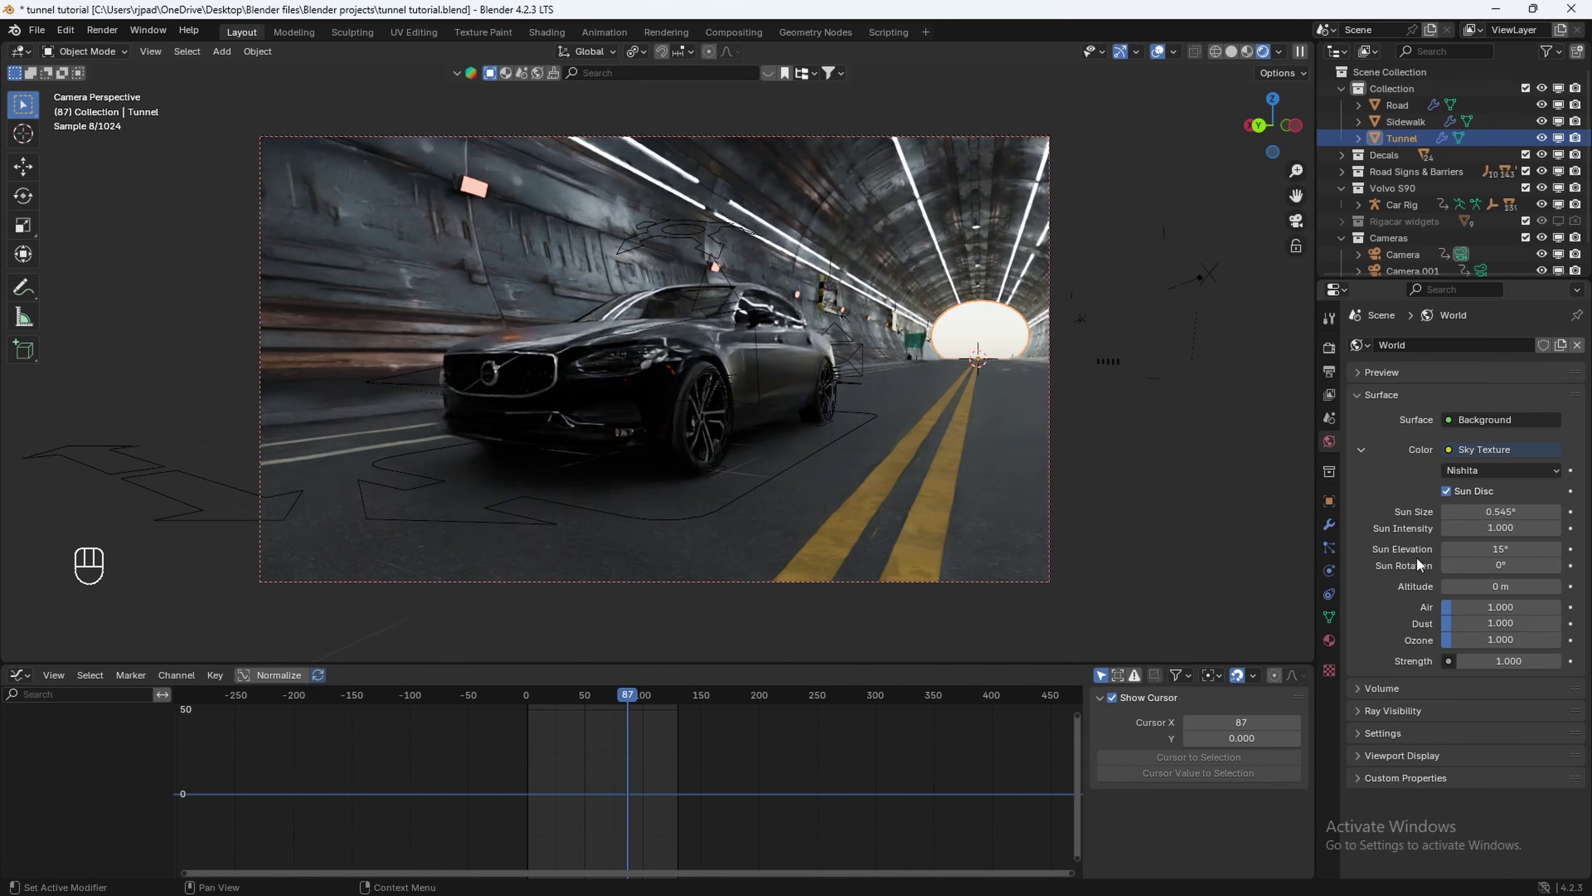
left_click(1518, 661)
type("0.5")
key("Return")
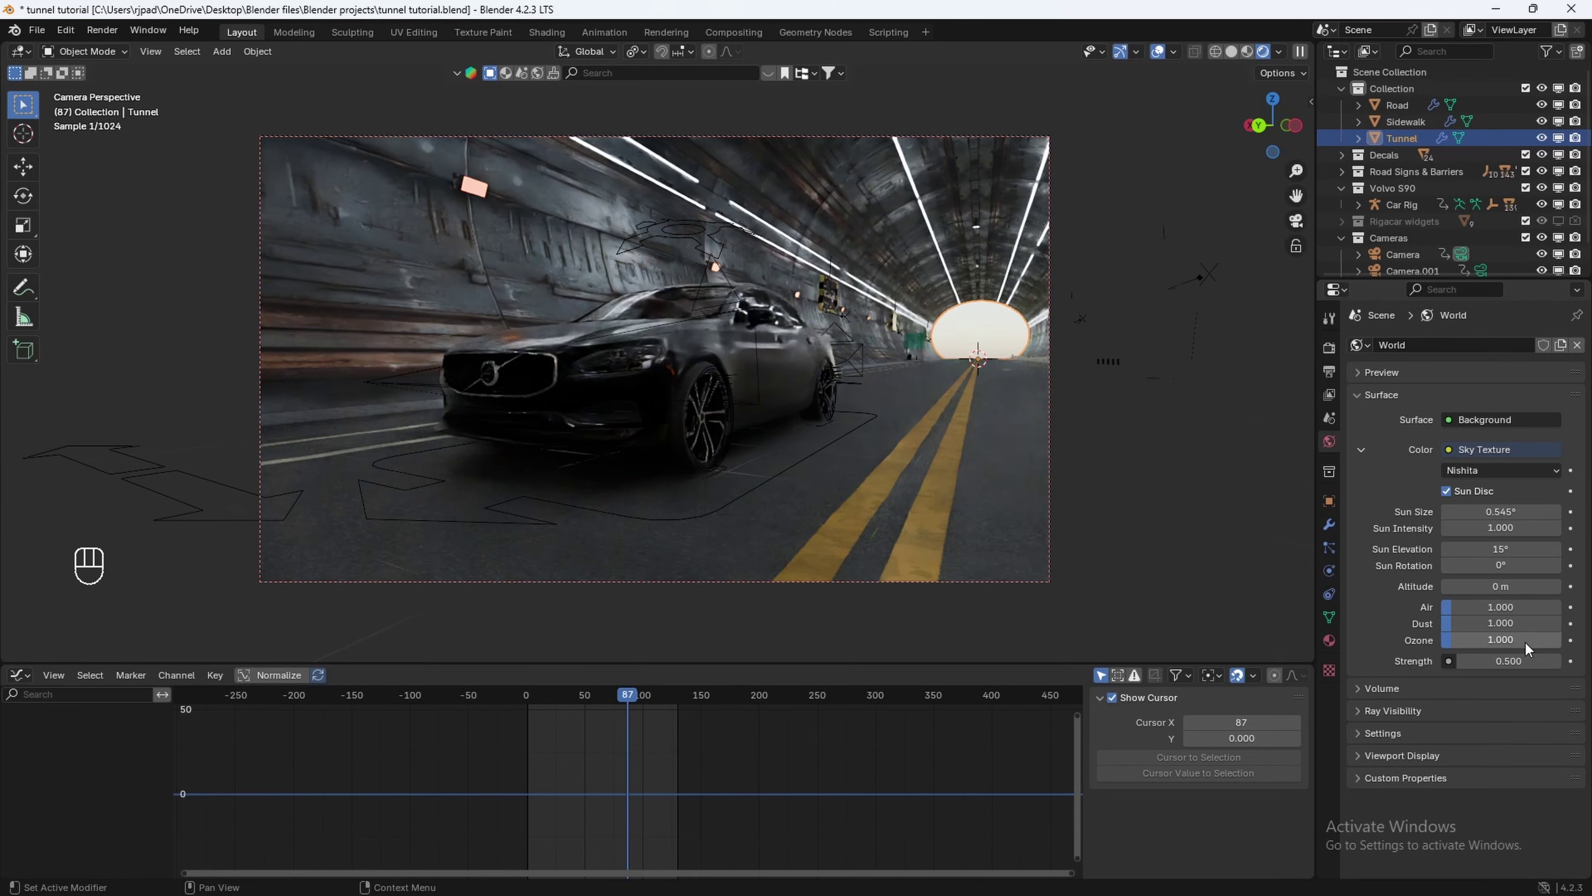
Set the sky's sun elevation to 5° and check the lighting at frames 122 and 62.
left_click_drag(626, 698, 668, 704)
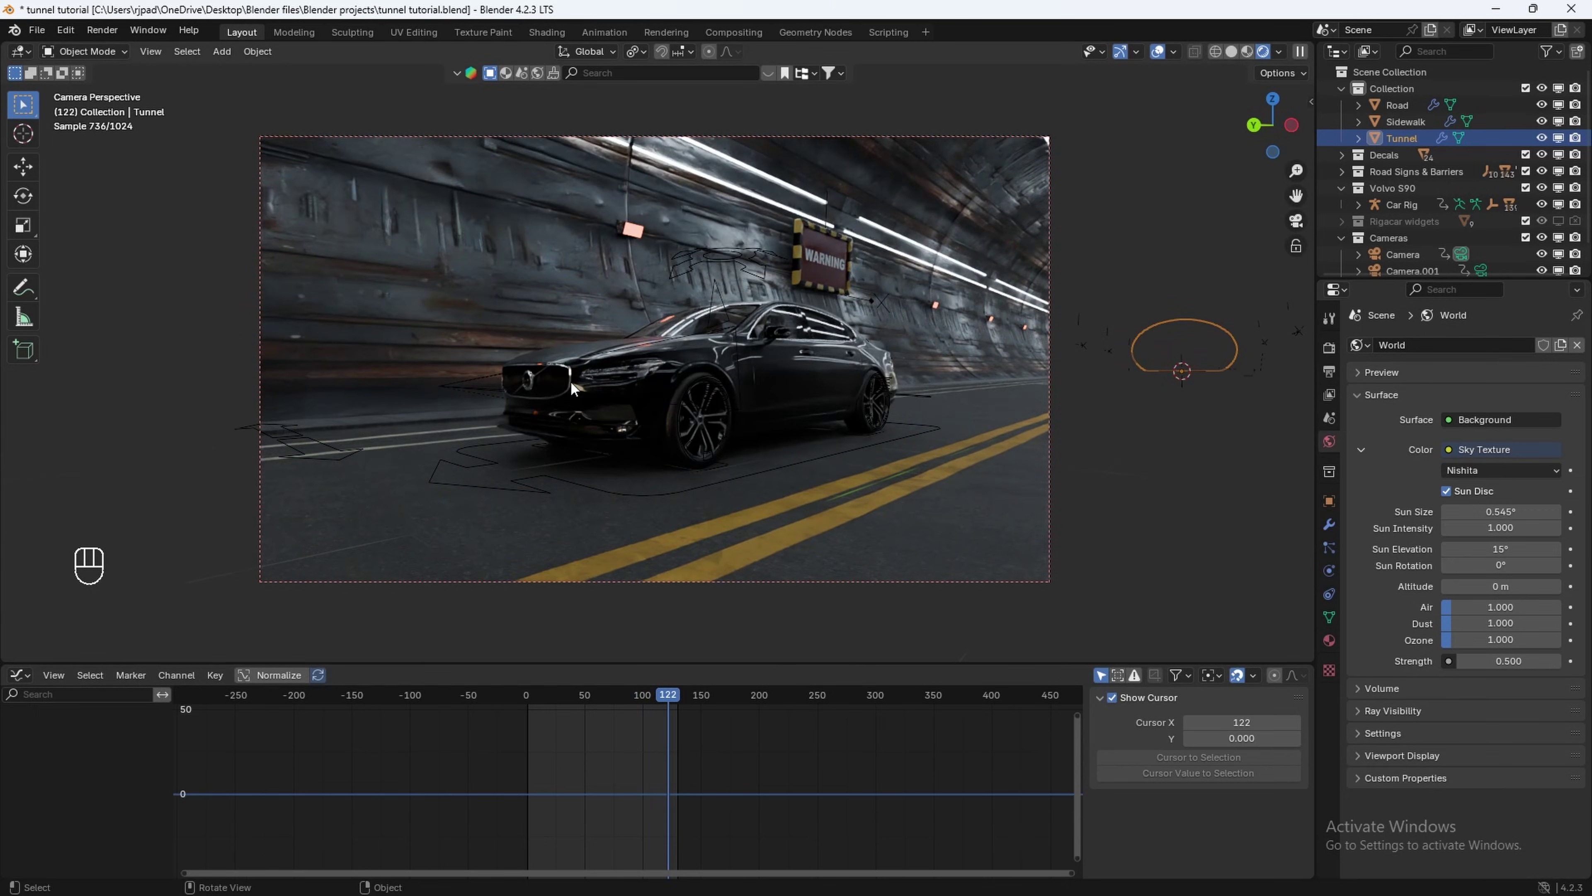
left_click(1529, 549)
type("5")
key("Return")
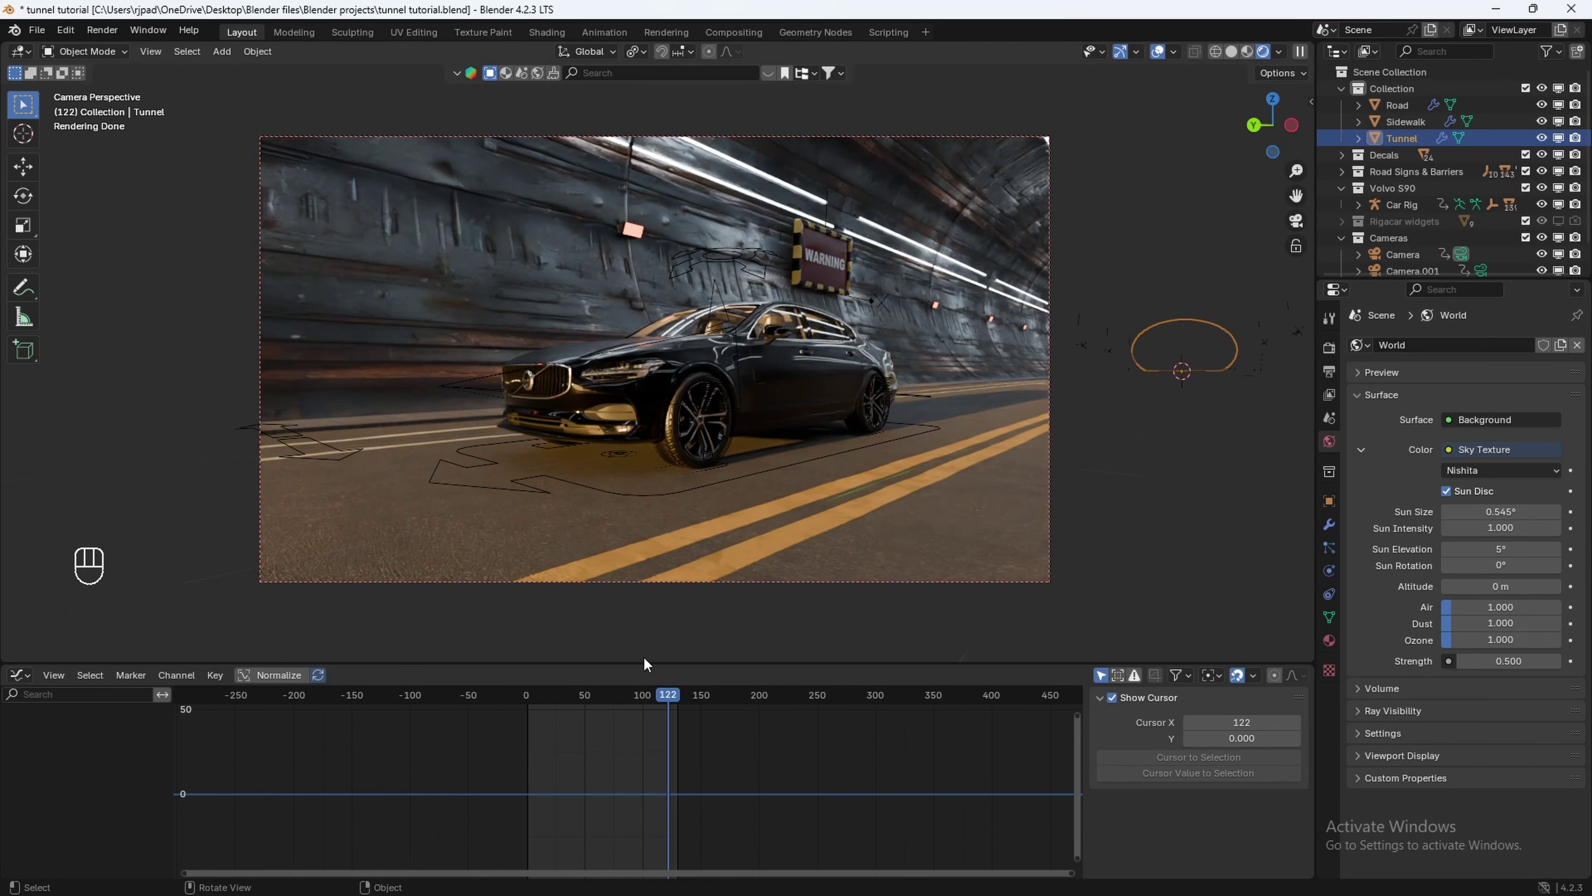
left_click(599, 694)
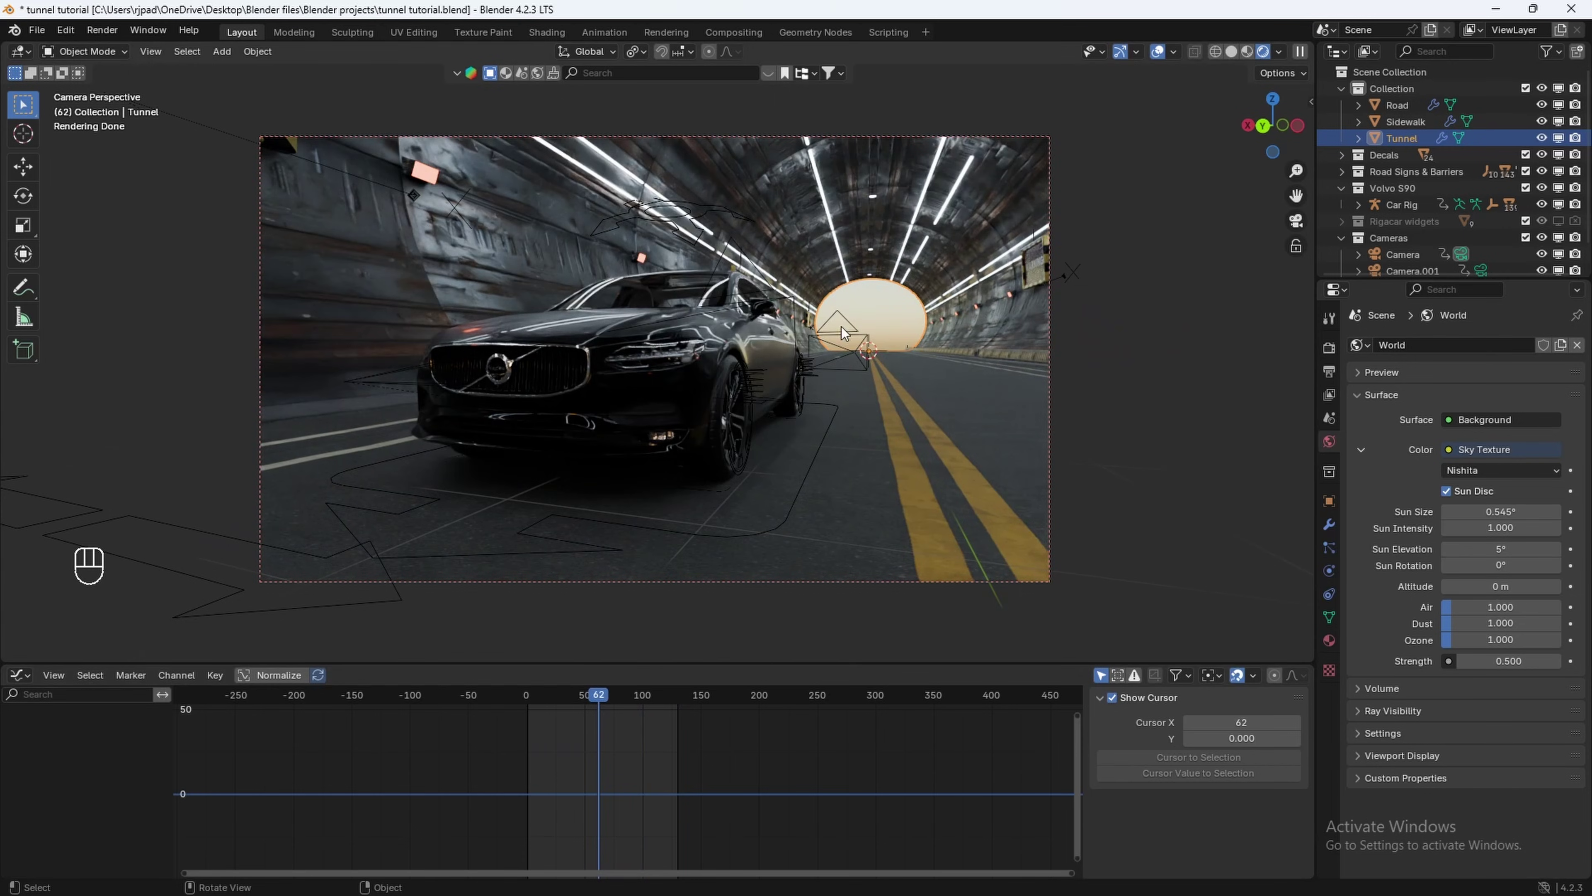
In solid shading, make linked duplicates of the tunnel, road and sidewalk and place them along Y past the tunnel's far end.
key("z")
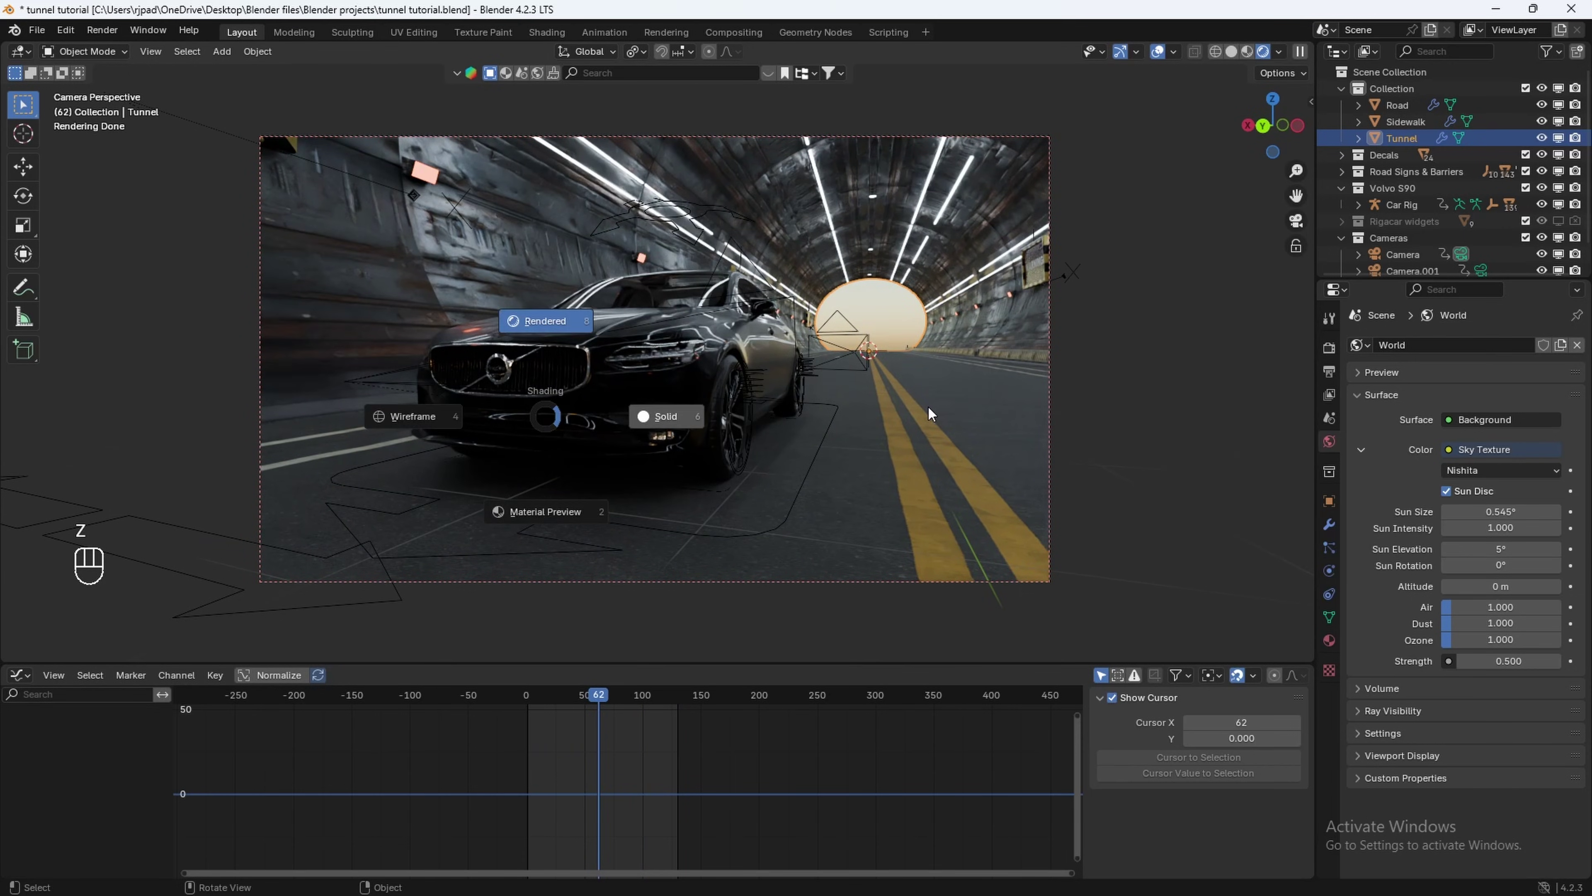
left_click(899, 415)
mouse_move(878, 399)
middle_mouse_down()
mouse_move(803, 344)
mouse_move(781, 364)
mouse_move(802, 367)
mouse_move(637, 386)
mouse_move(527, 358)
middle_mouse_up()
scroll(780, 364, "down", 8)
scroll(521, 376, "up", 4)
middle_click_drag(500, 425, 607, 381, "shift")
scroll(608, 380, "up", 4)
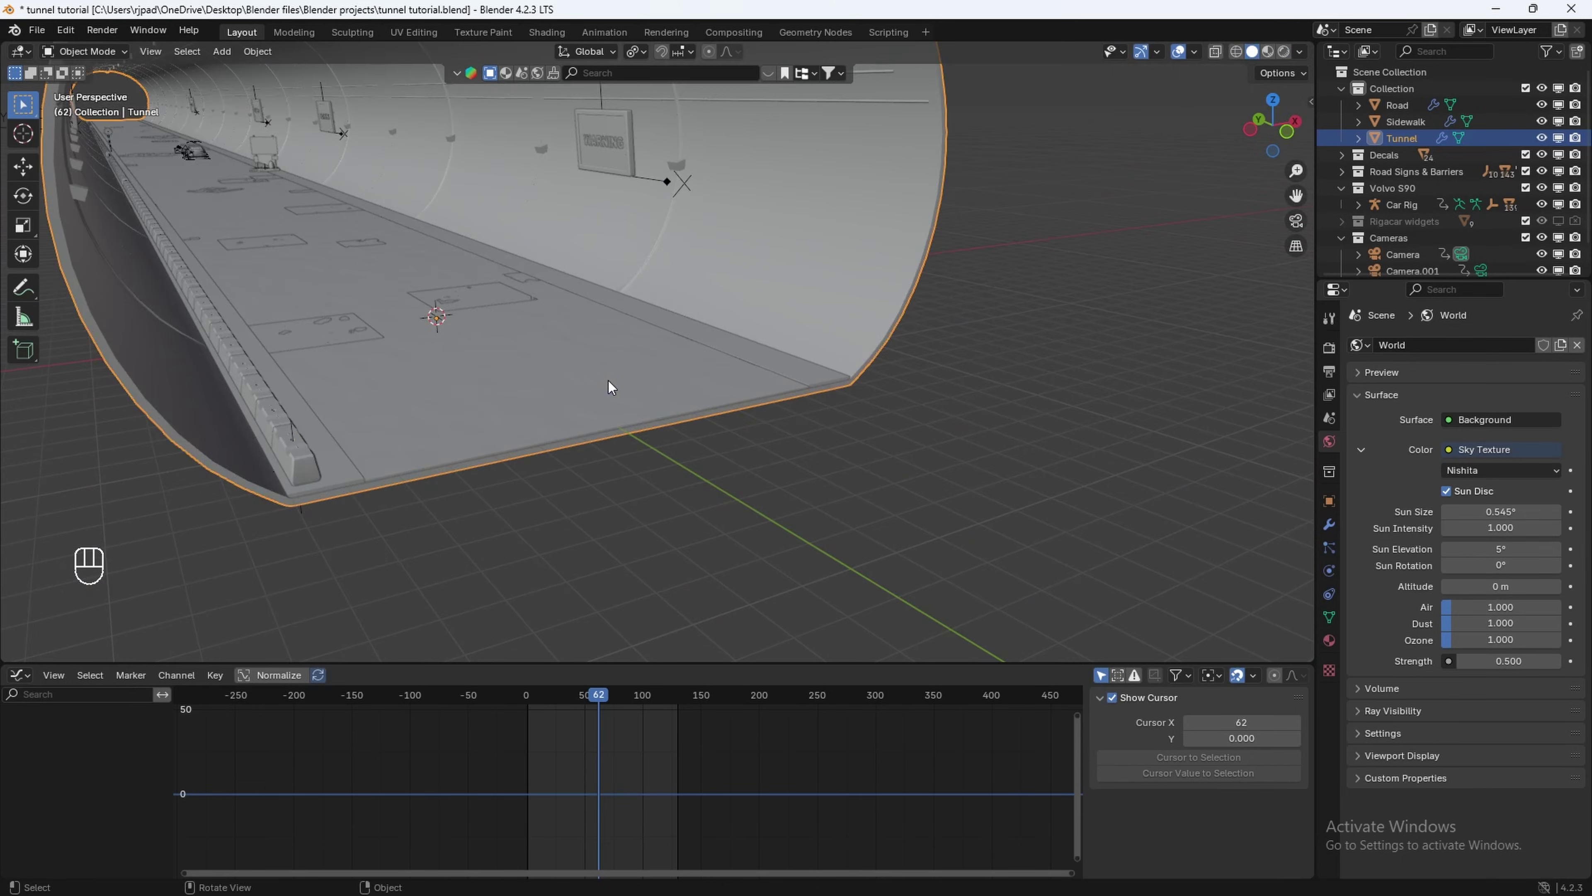
scroll(604, 392, "down", 3)
left_click(587, 384, "shift")
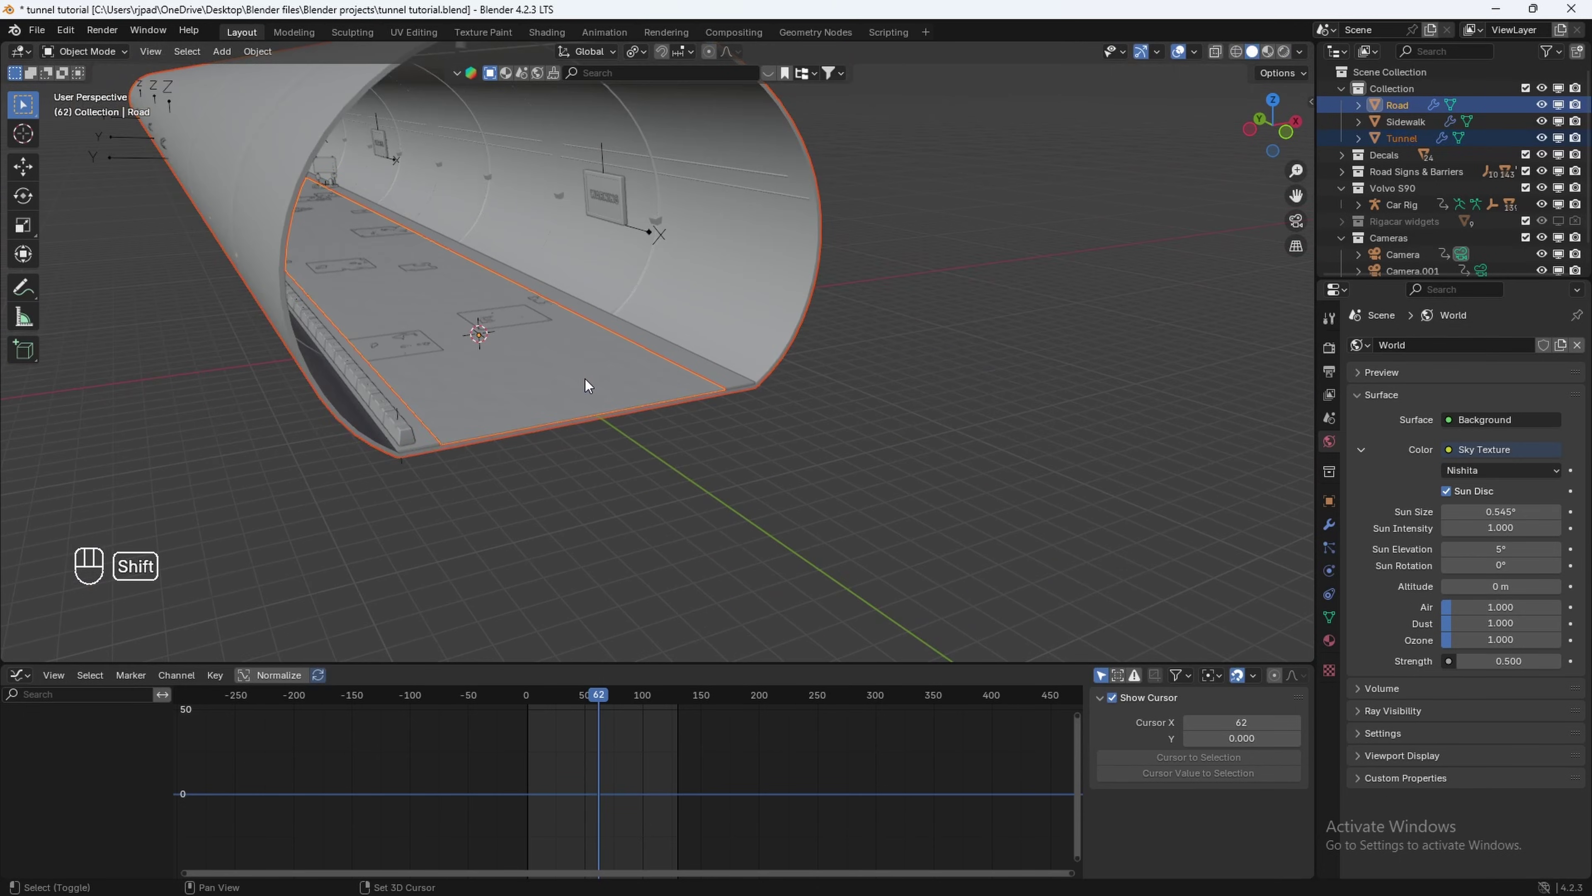
left_click(692, 358, "shift")
middle_click_drag(692, 357, 728, 380)
scroll(782, 379, "down", 6)
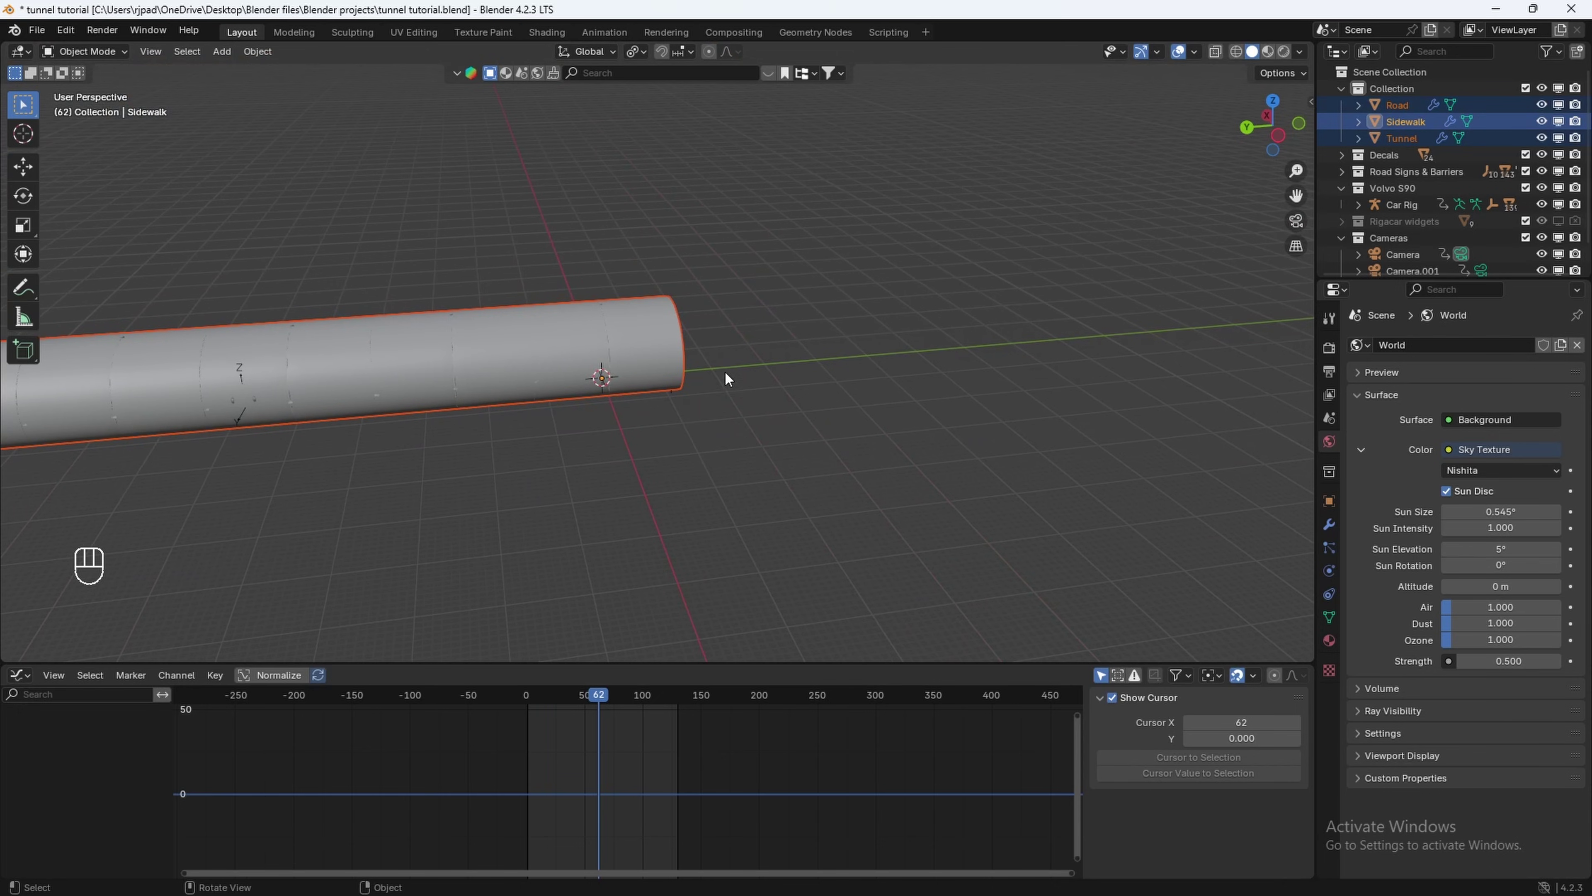
key("alt+d")
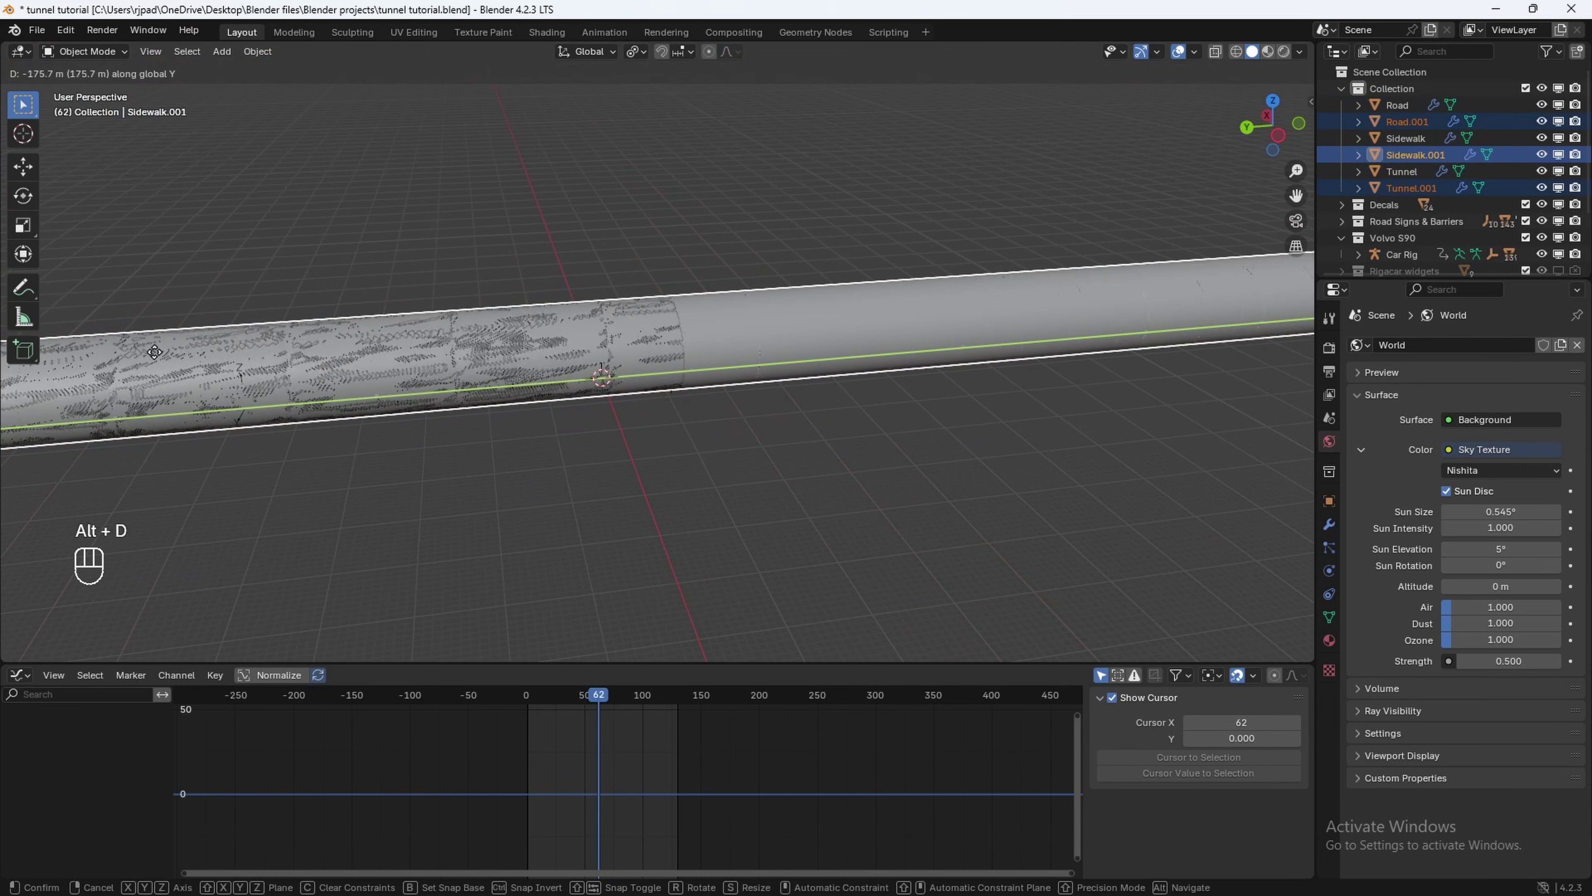
left_click(580, 322)
Move the duplicated tunnel, road and sidewalk along Y to close the gap with the original tunnel section.
scroll(766, 384, "up", 5)
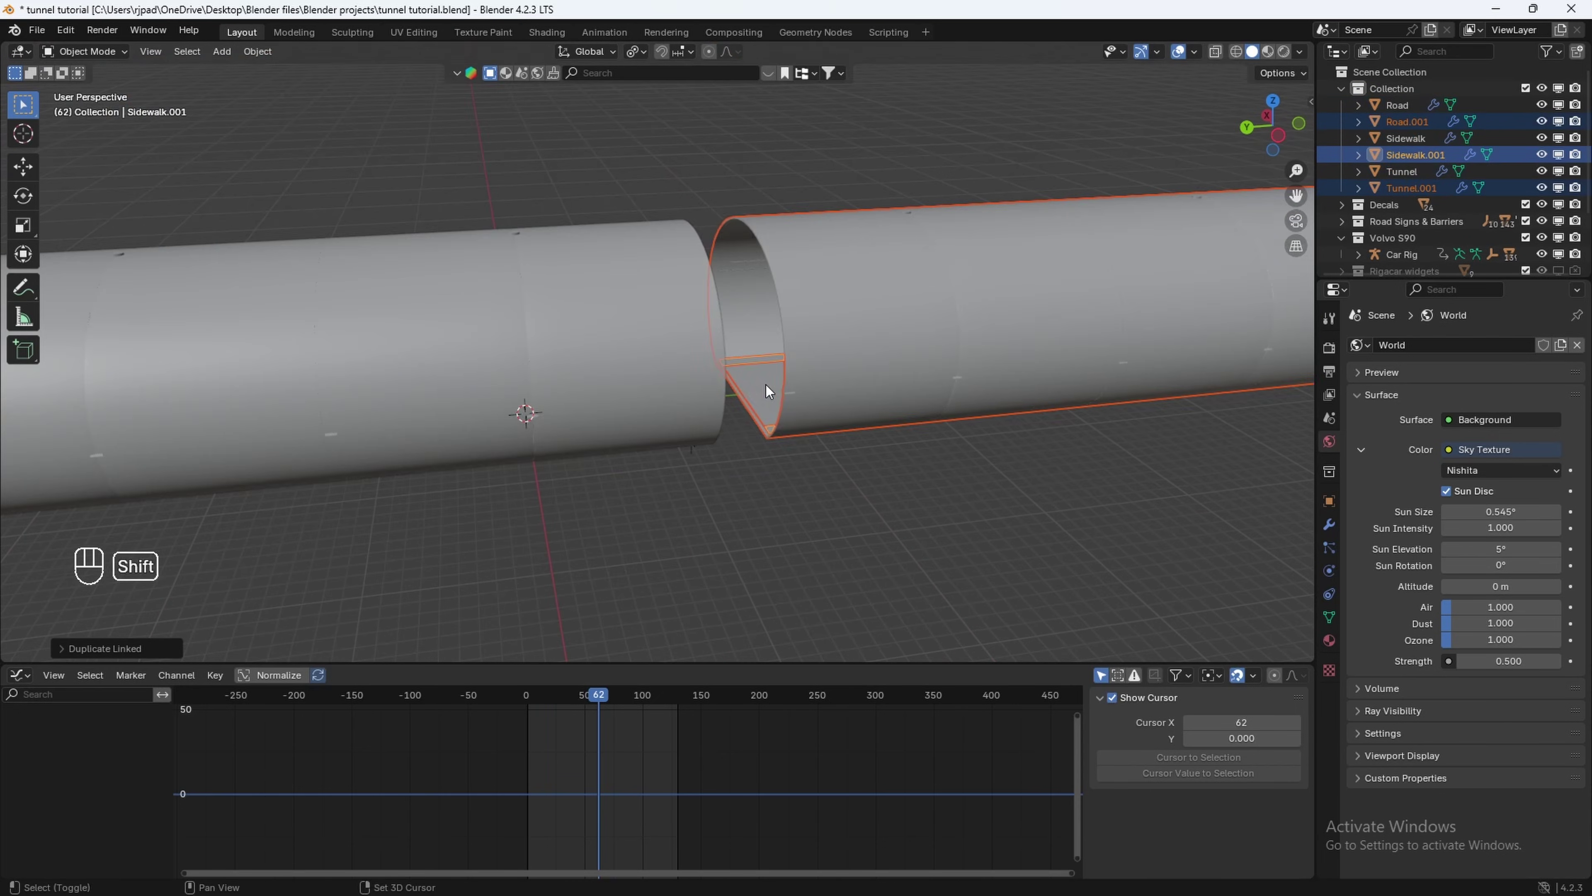
scroll(766, 384, "up", 1)
middle_click_drag(813, 398, 697, 407, "shift")
key("g")
key("y")
left_click(636, 411)
Make linked duplicates of only the original road and sidewalk, extending them along Y beyond the tunnel's open end.
scroll(565, 433, "down", 10)
middle_click_drag(433, 449, 607, 374)
scroll(597, 347, "up", 6)
scroll(607, 373, "down", 2)
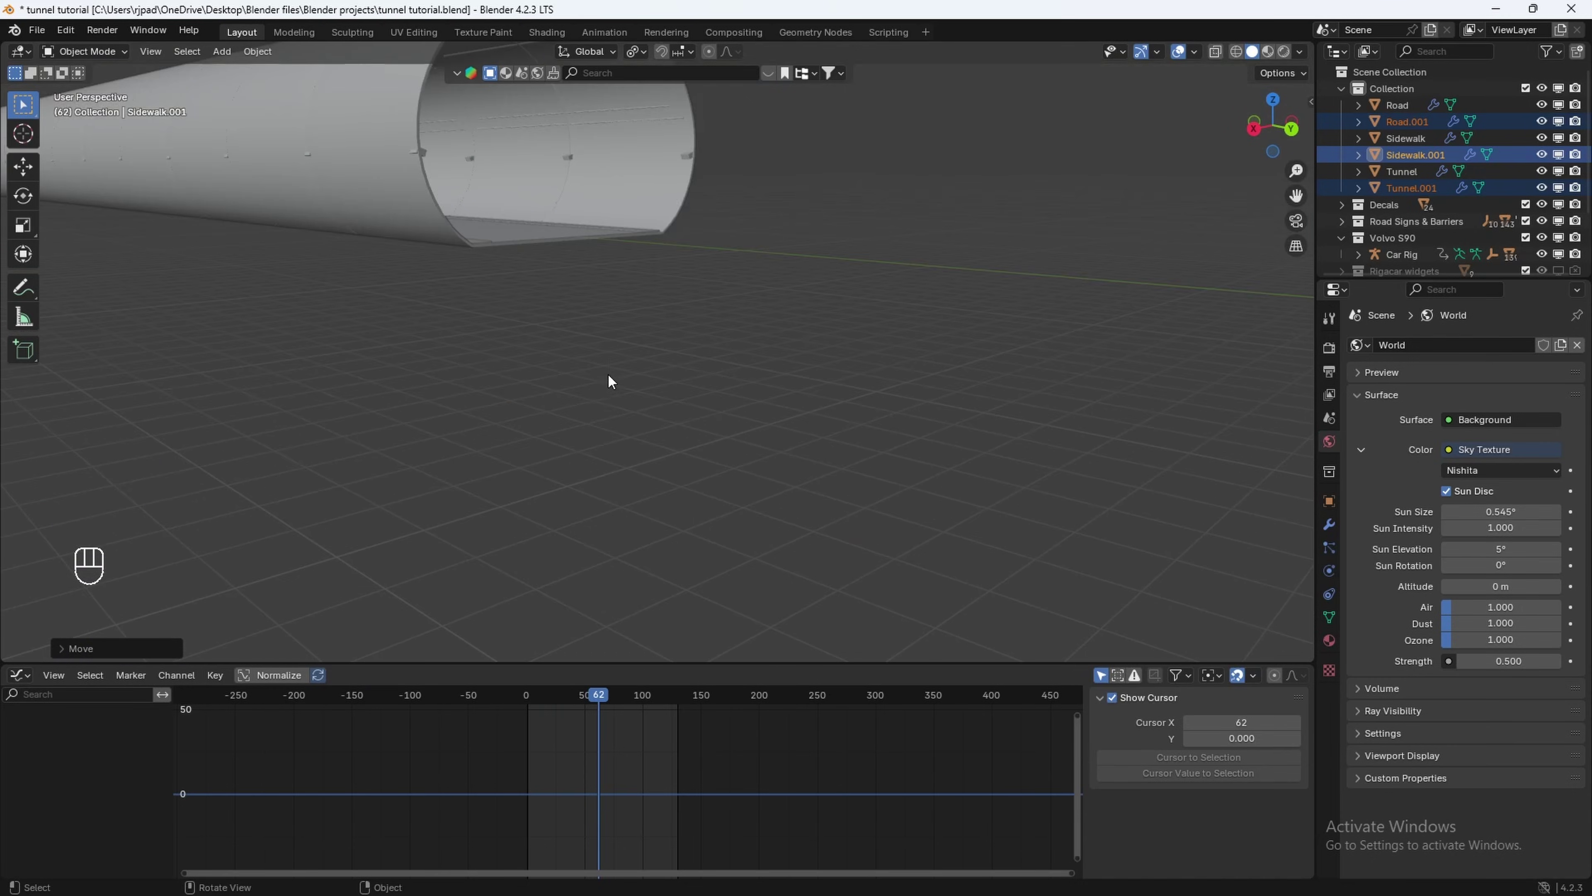
scroll(607, 373, "down", 4)
middle_click_drag(603, 298, 592, 359, "shift")
left_click(579, 377)
key("KP_Decimal")
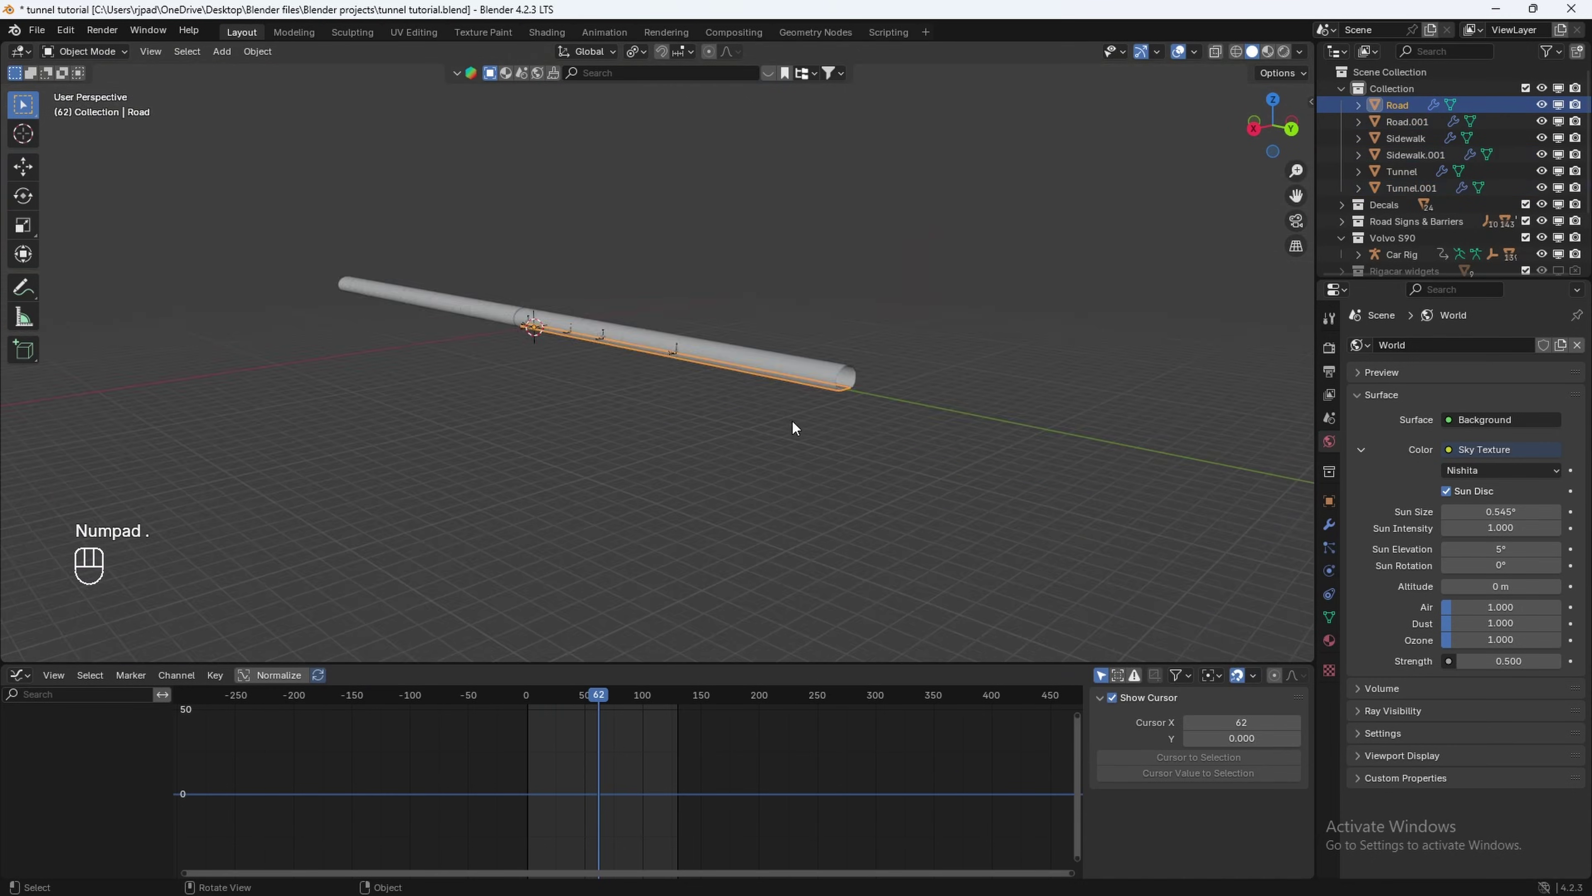
scroll(885, 436, "up", 8)
middle_click_drag(885, 436, 573, 328, "shift")
left_click(585, 313, "shift")
scroll(585, 318, "down", 8)
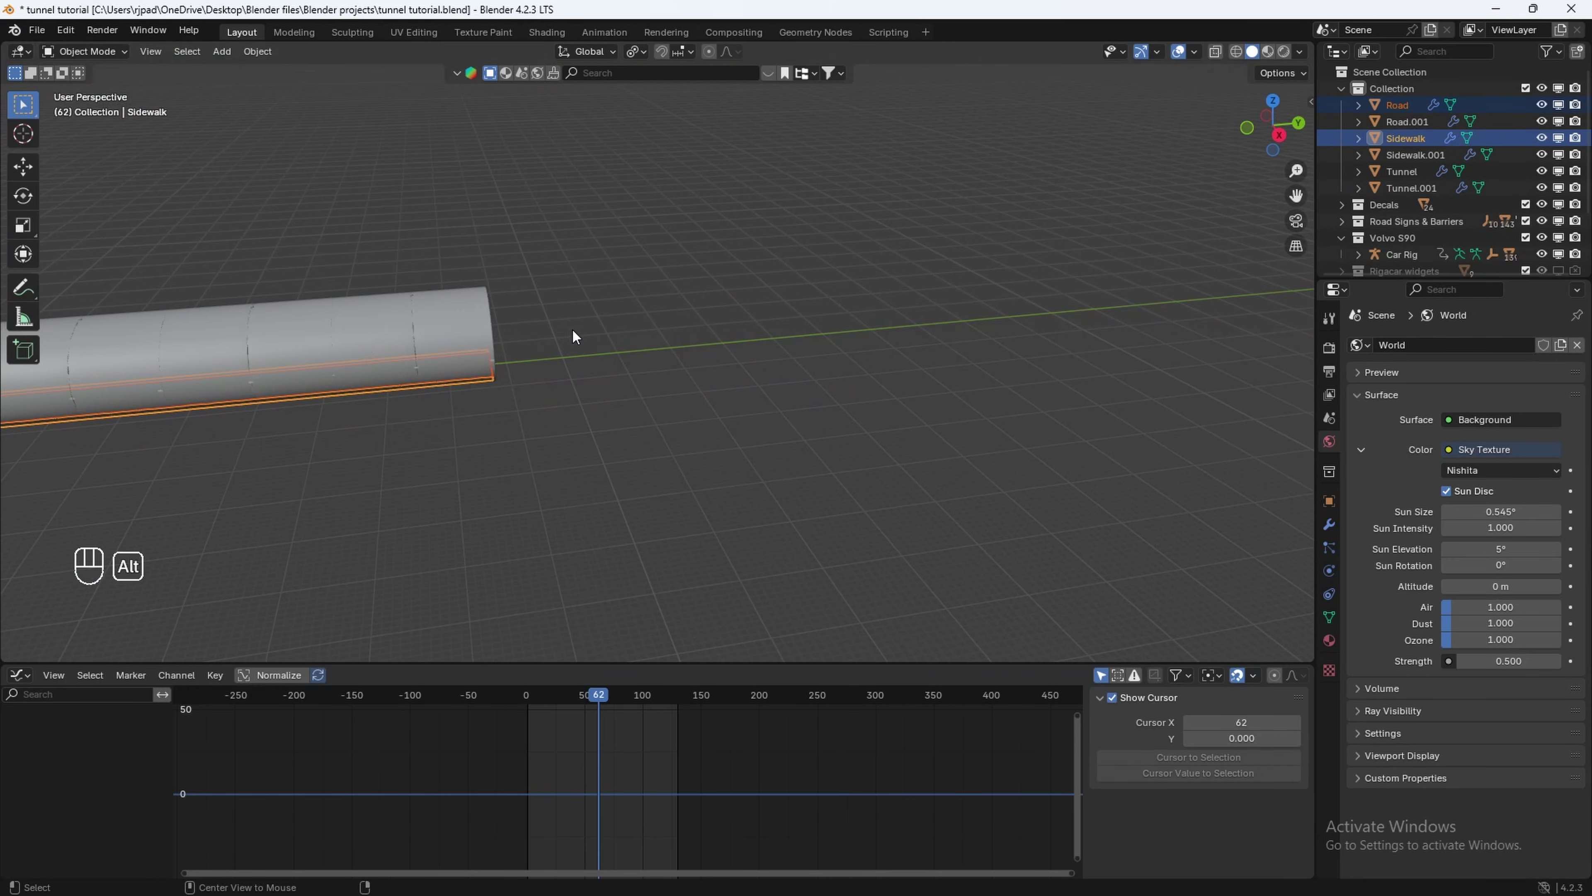
key("alt+d")
key("y")
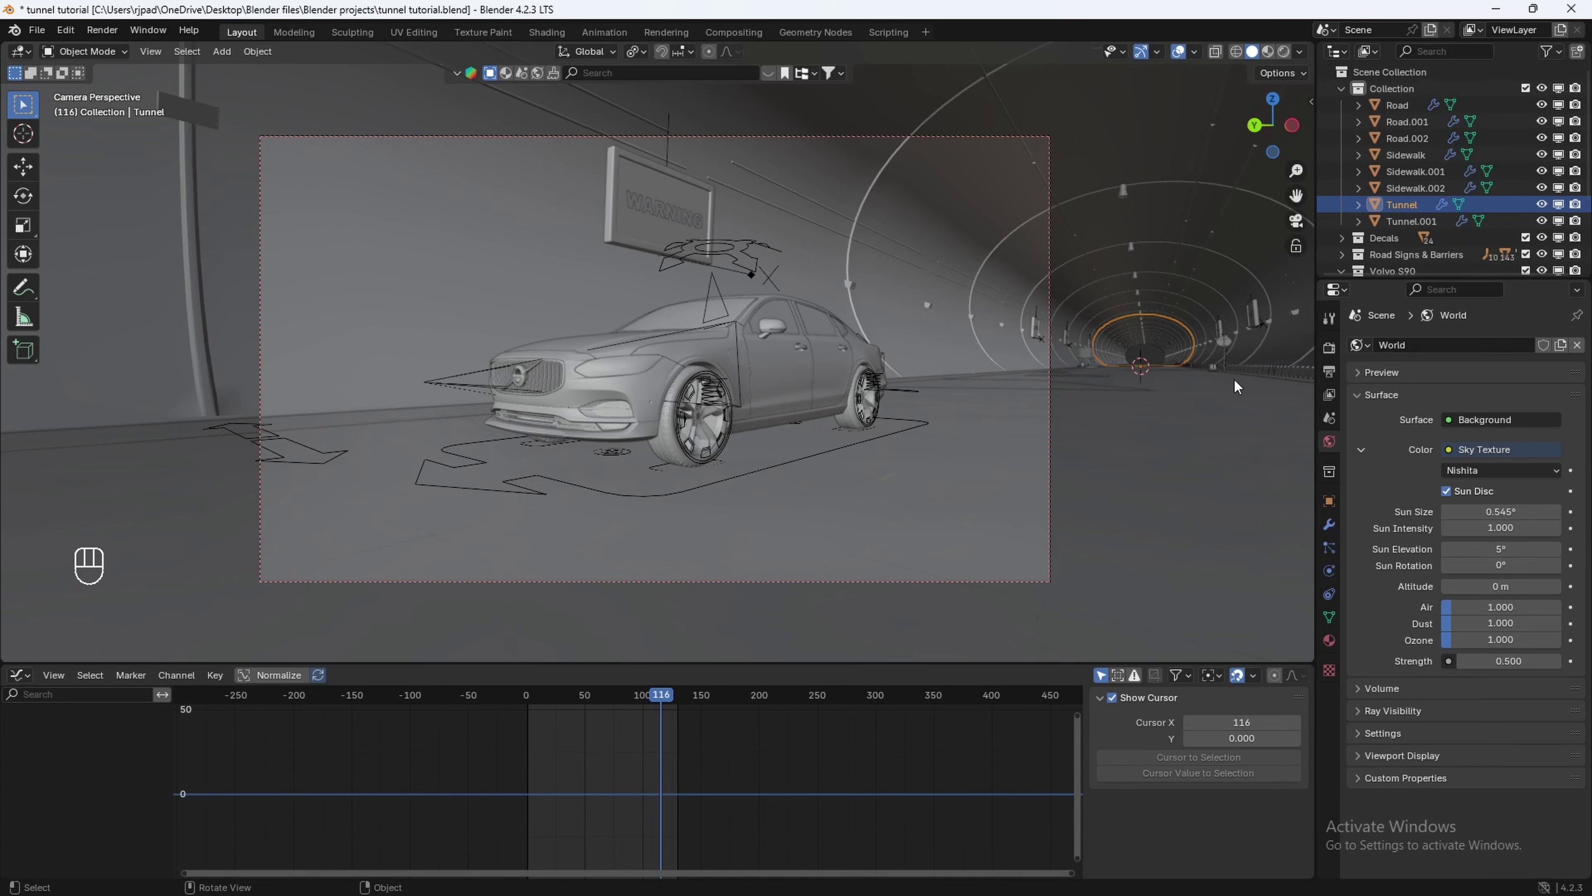
For the render output path, create a folder named Volvo tutorial animation in Blender projects and open it.
left_click(1330, 372)
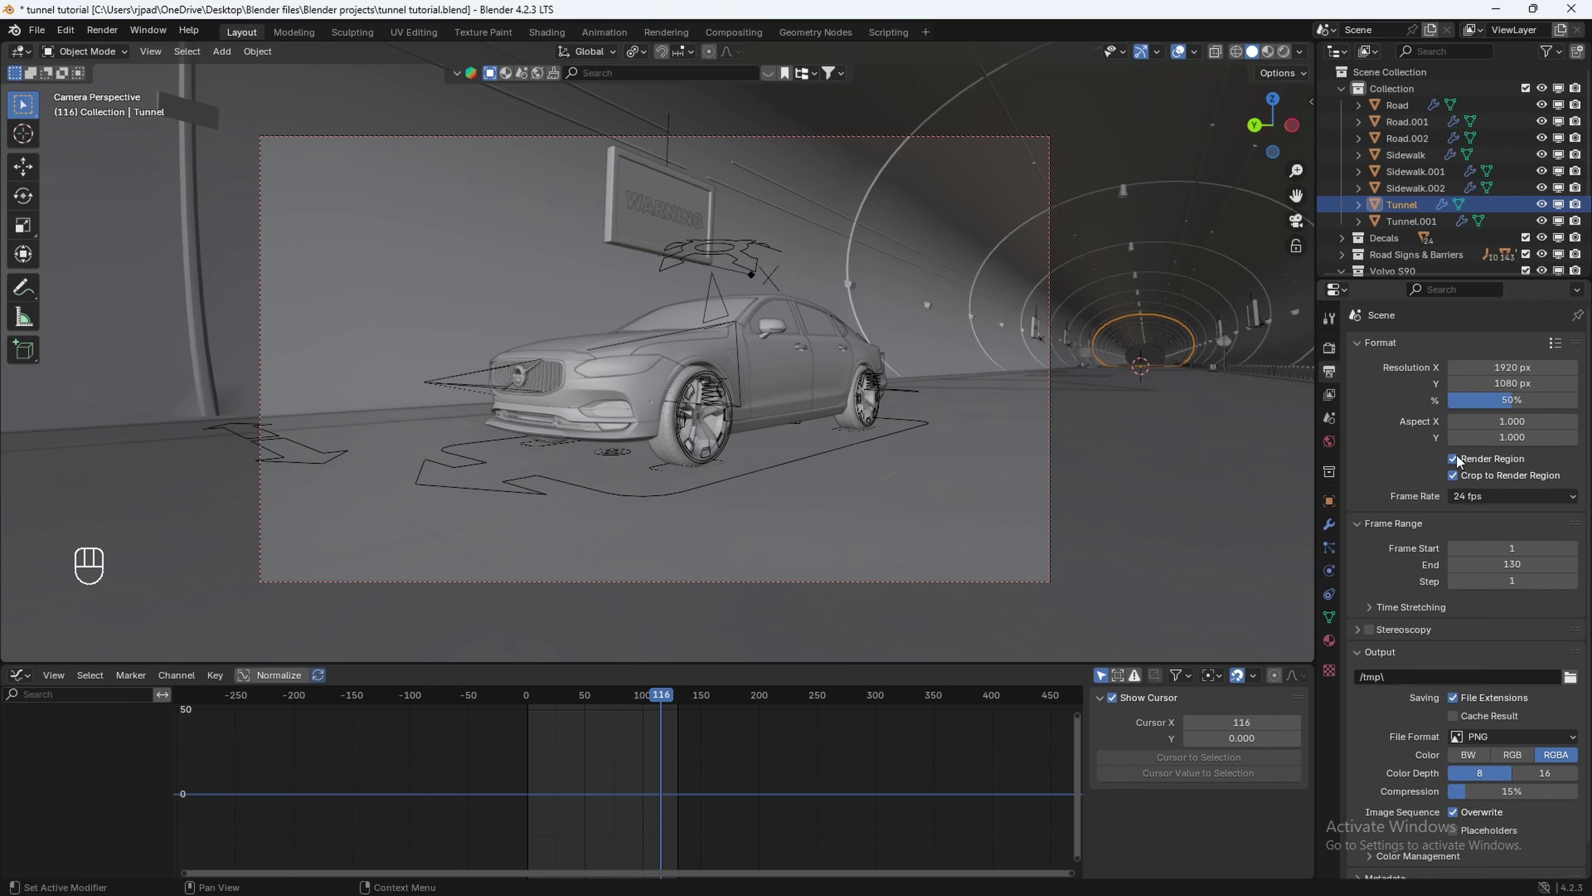
scroll(1461, 464, "down", 2)
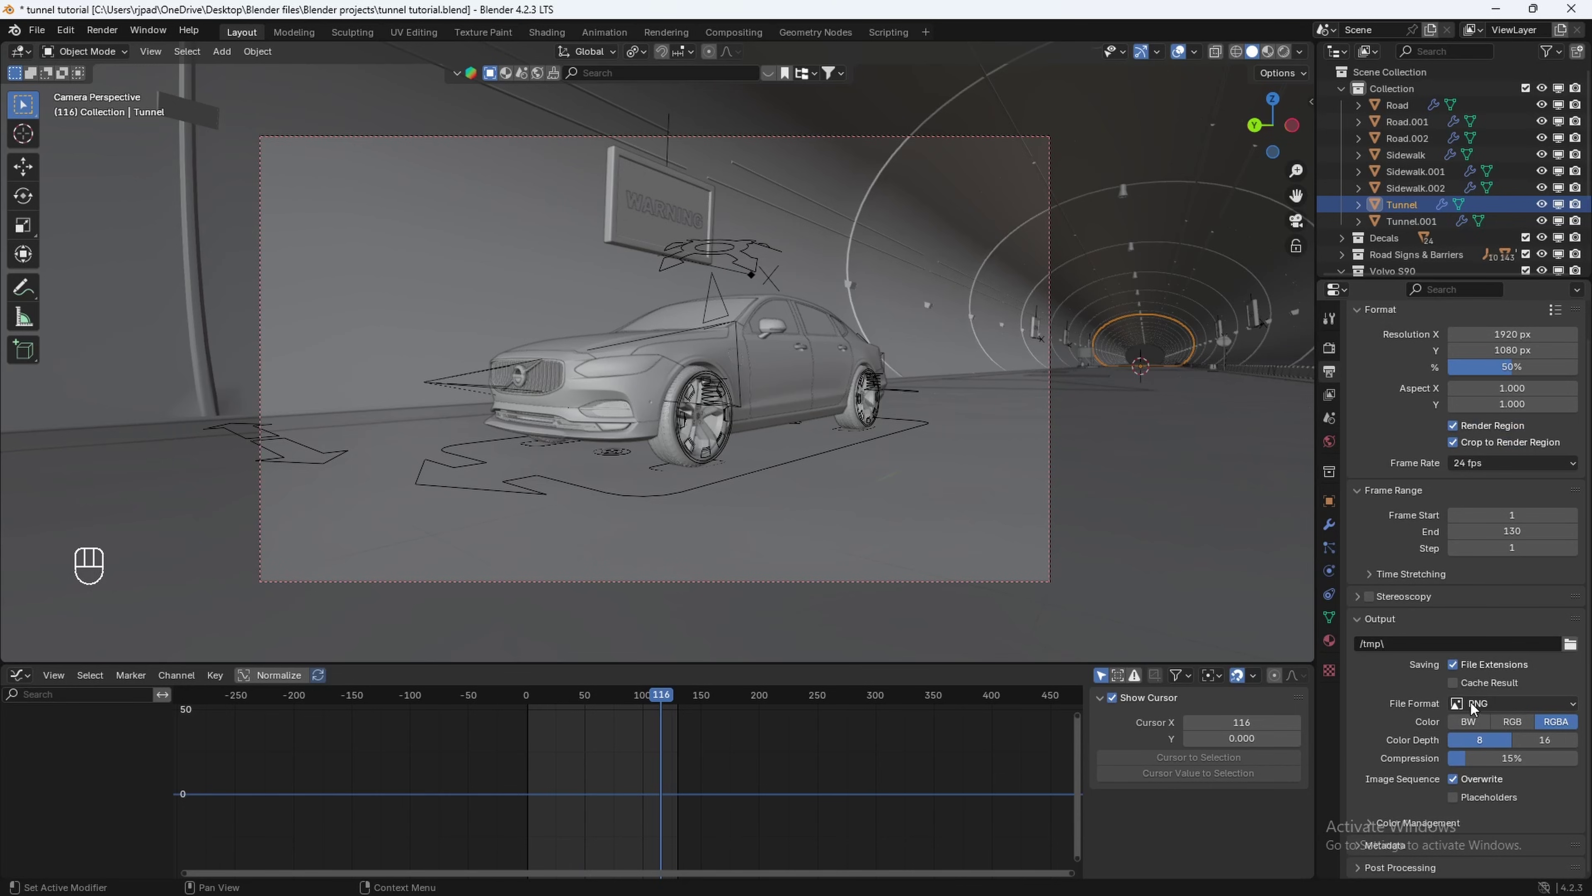
left_click(1570, 646)
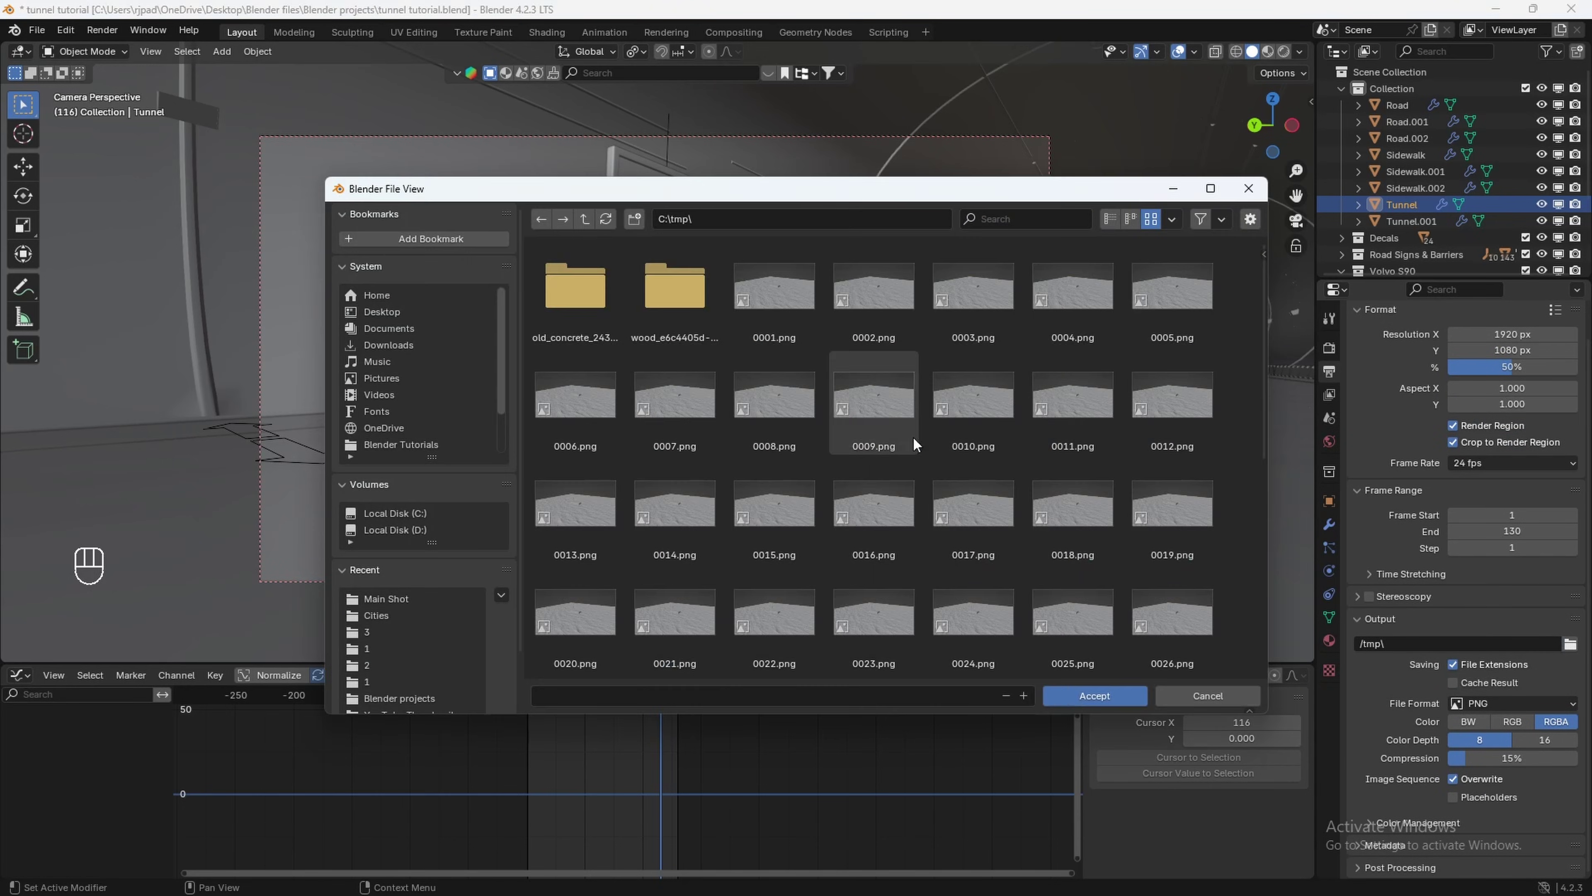
left_click(634, 219)
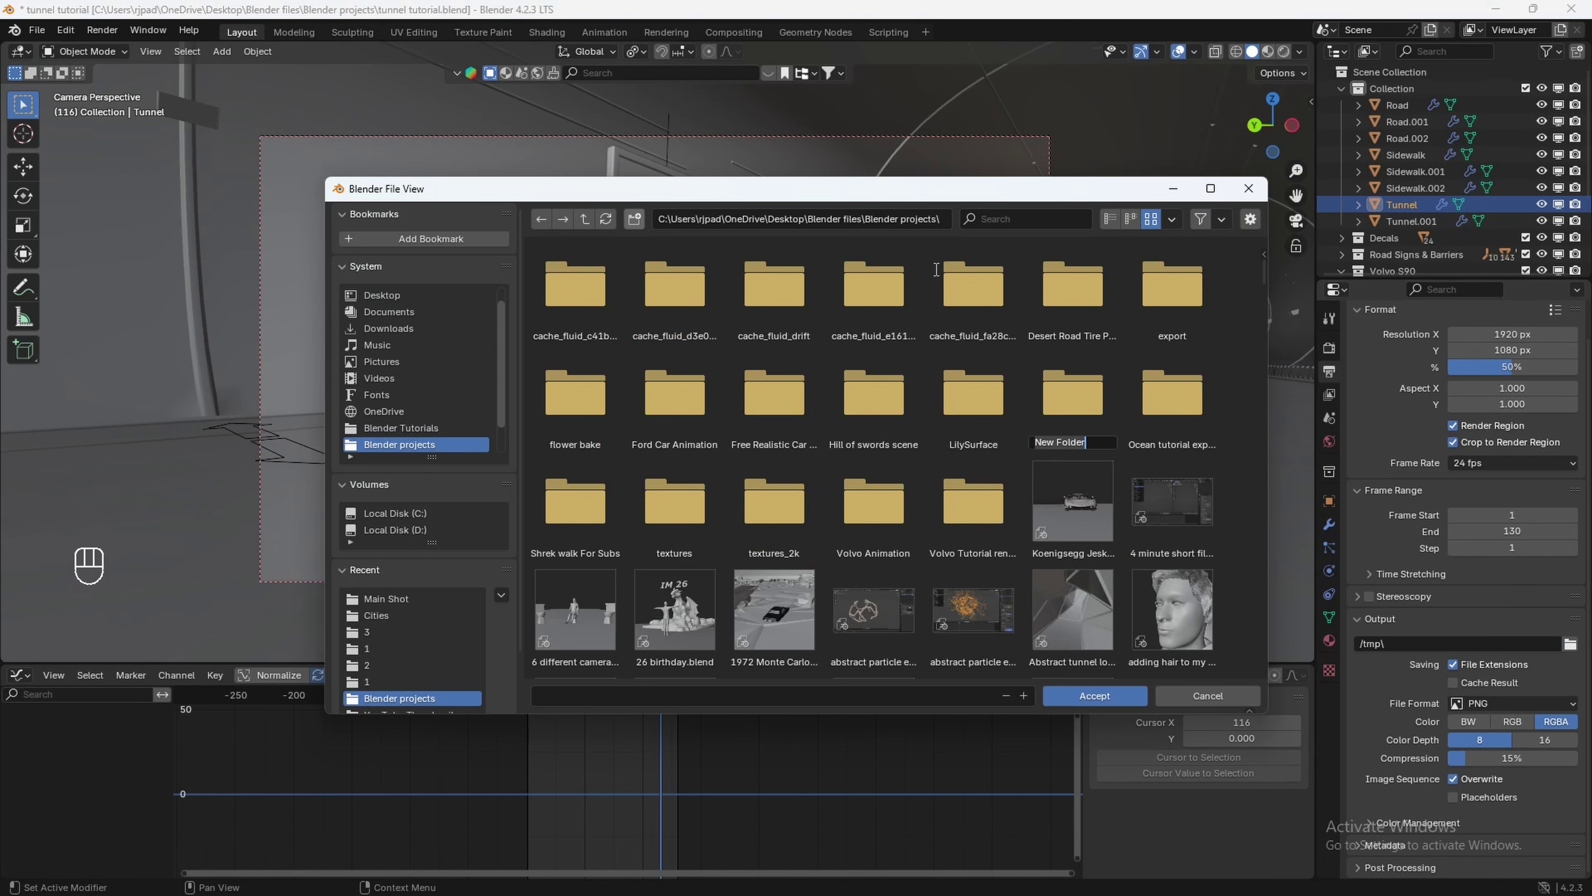
type("Vol")
type("vo tutorial animation")
key("Return")
double_click(888, 401)
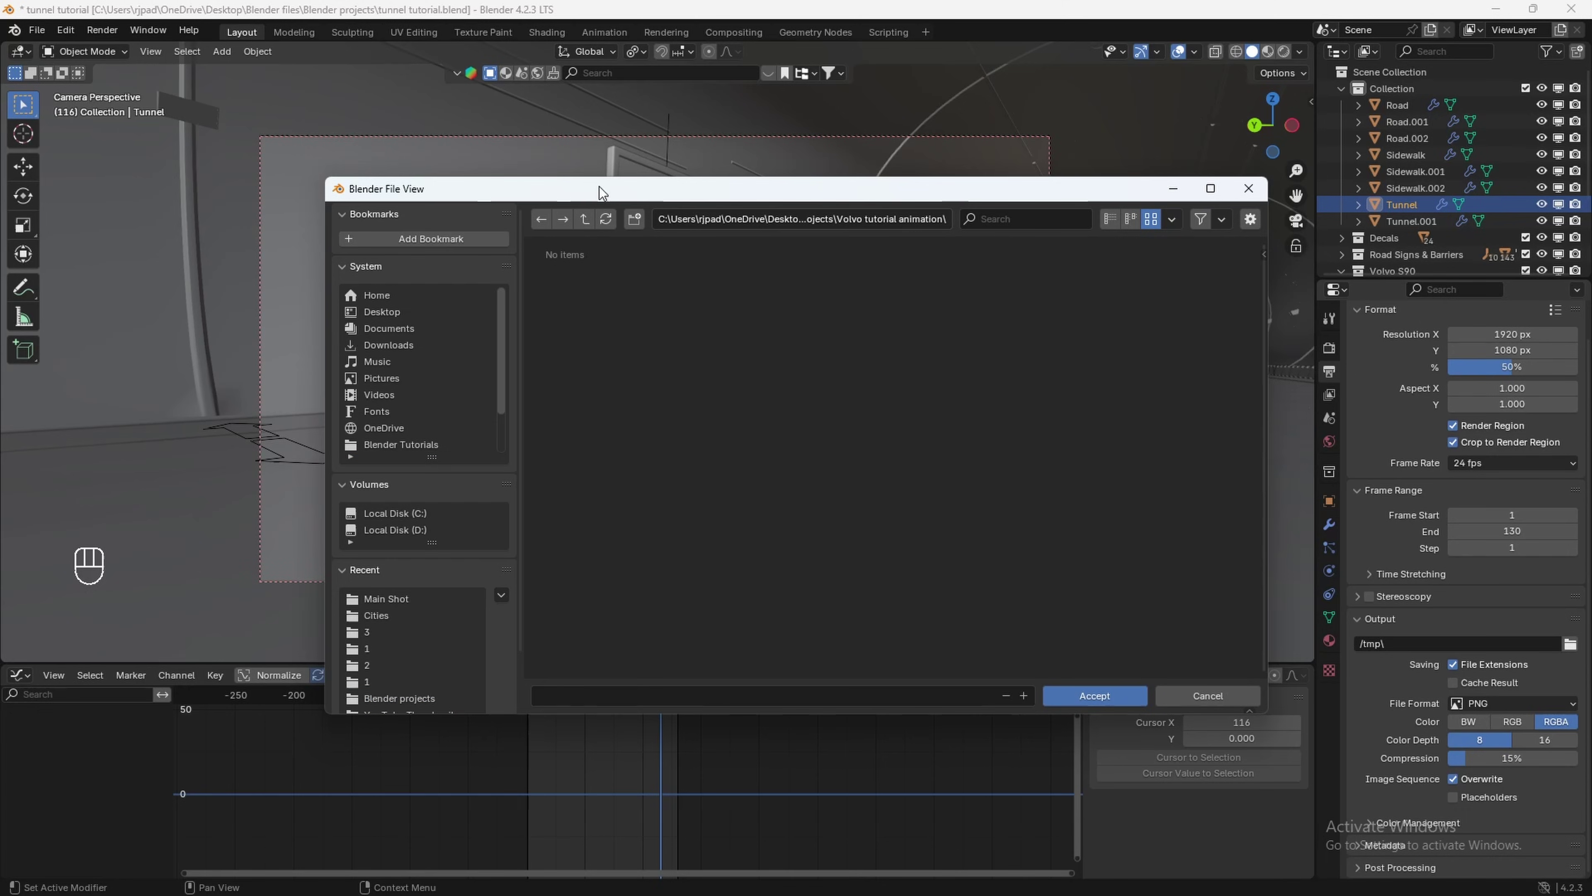
Create a Clips folder inside Volvo tutorial animation and open it.
left_click(632, 219)
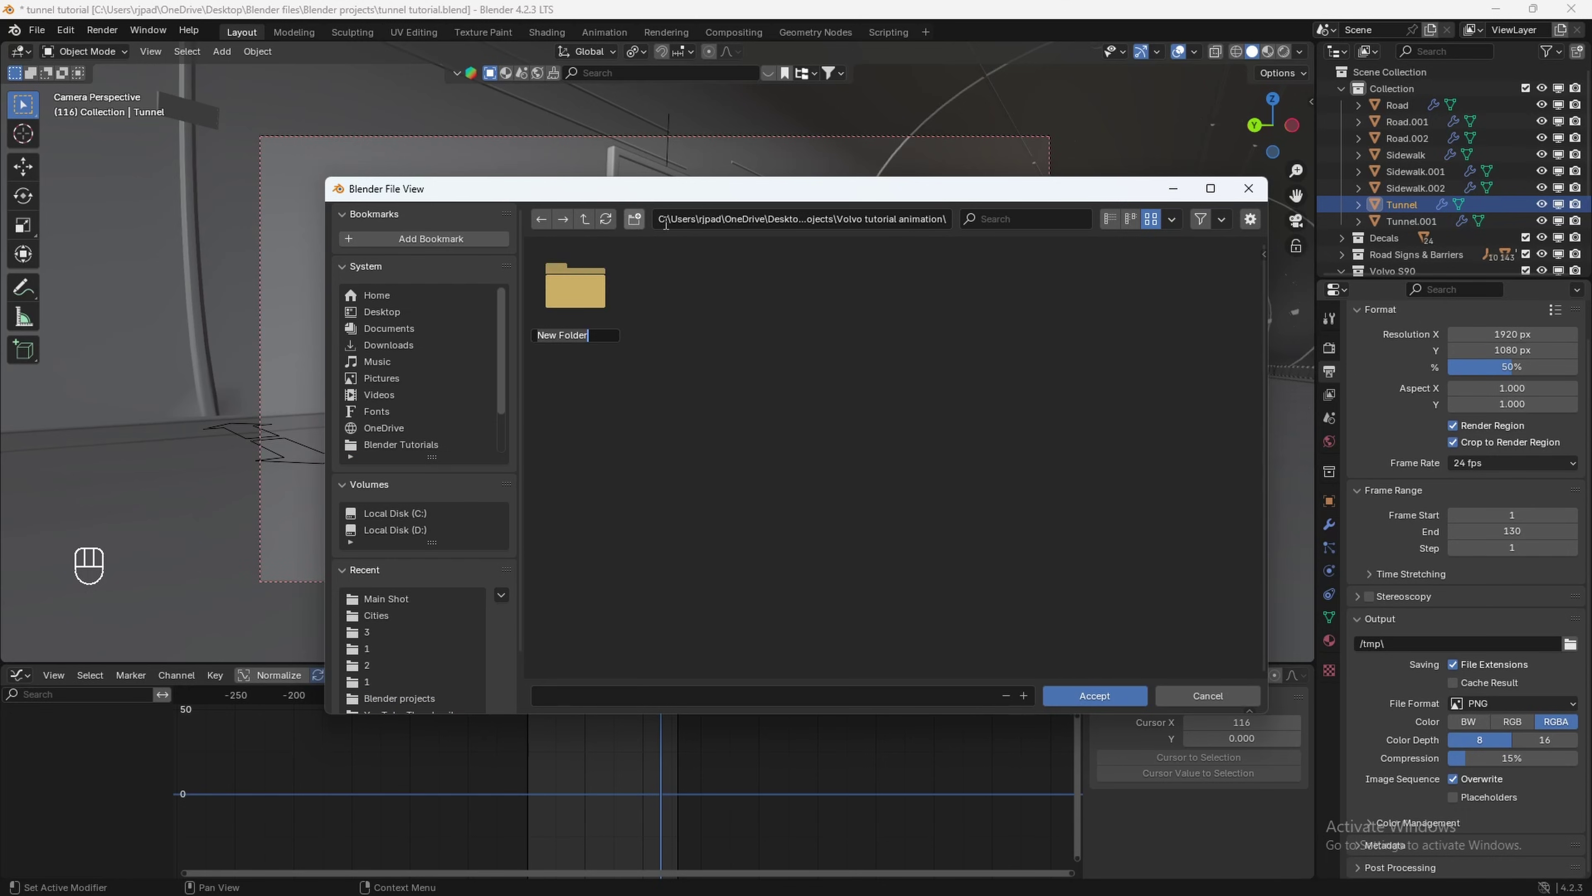
type("Clips")
key("Return")
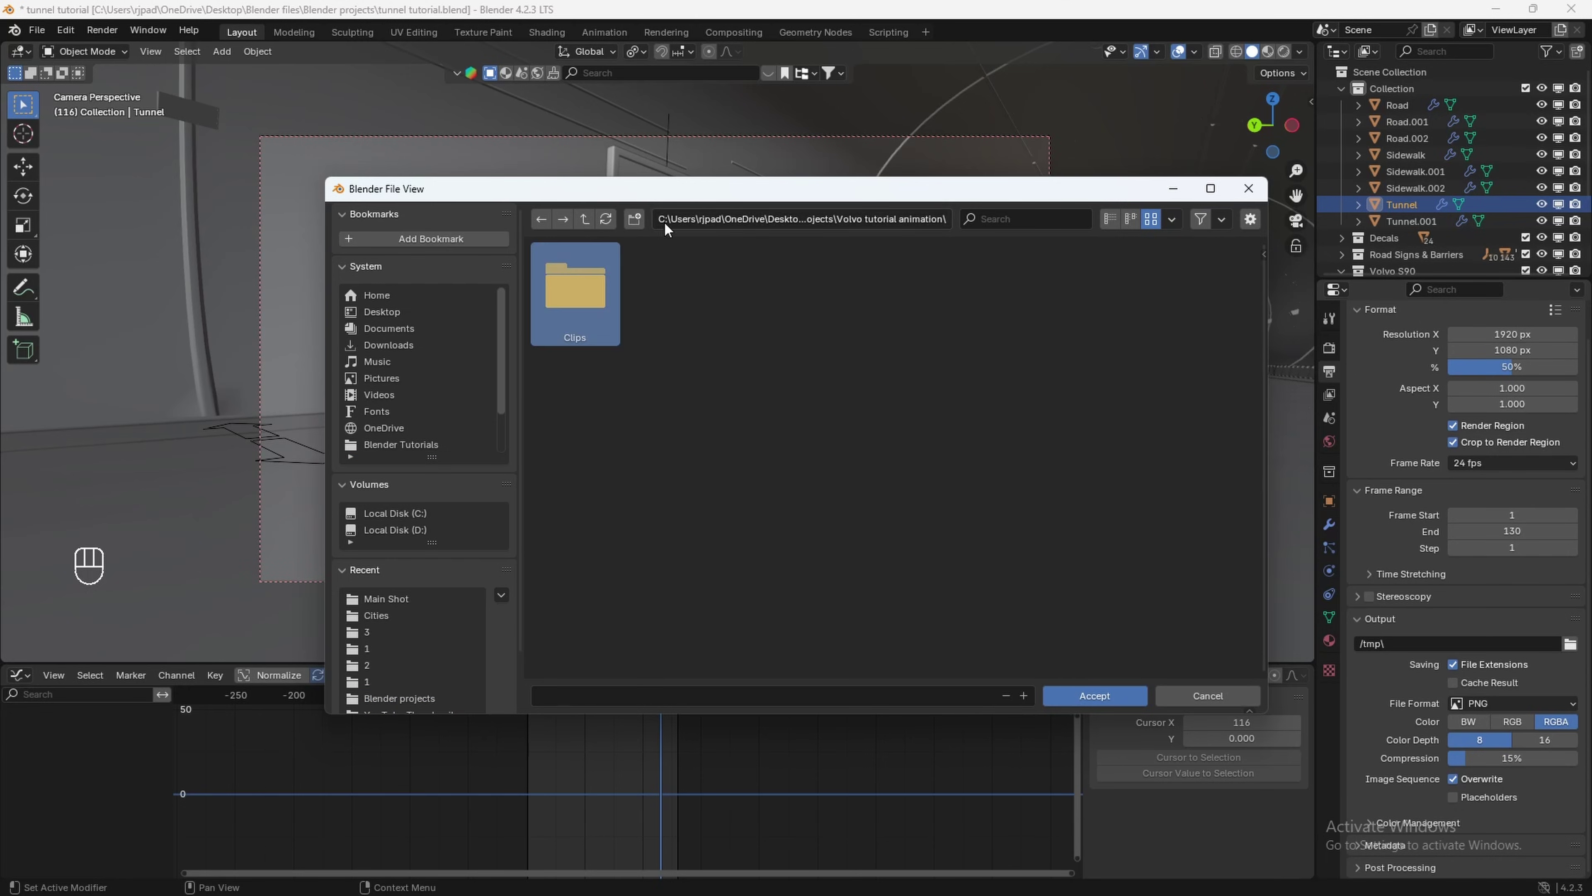
double_click(565, 277)
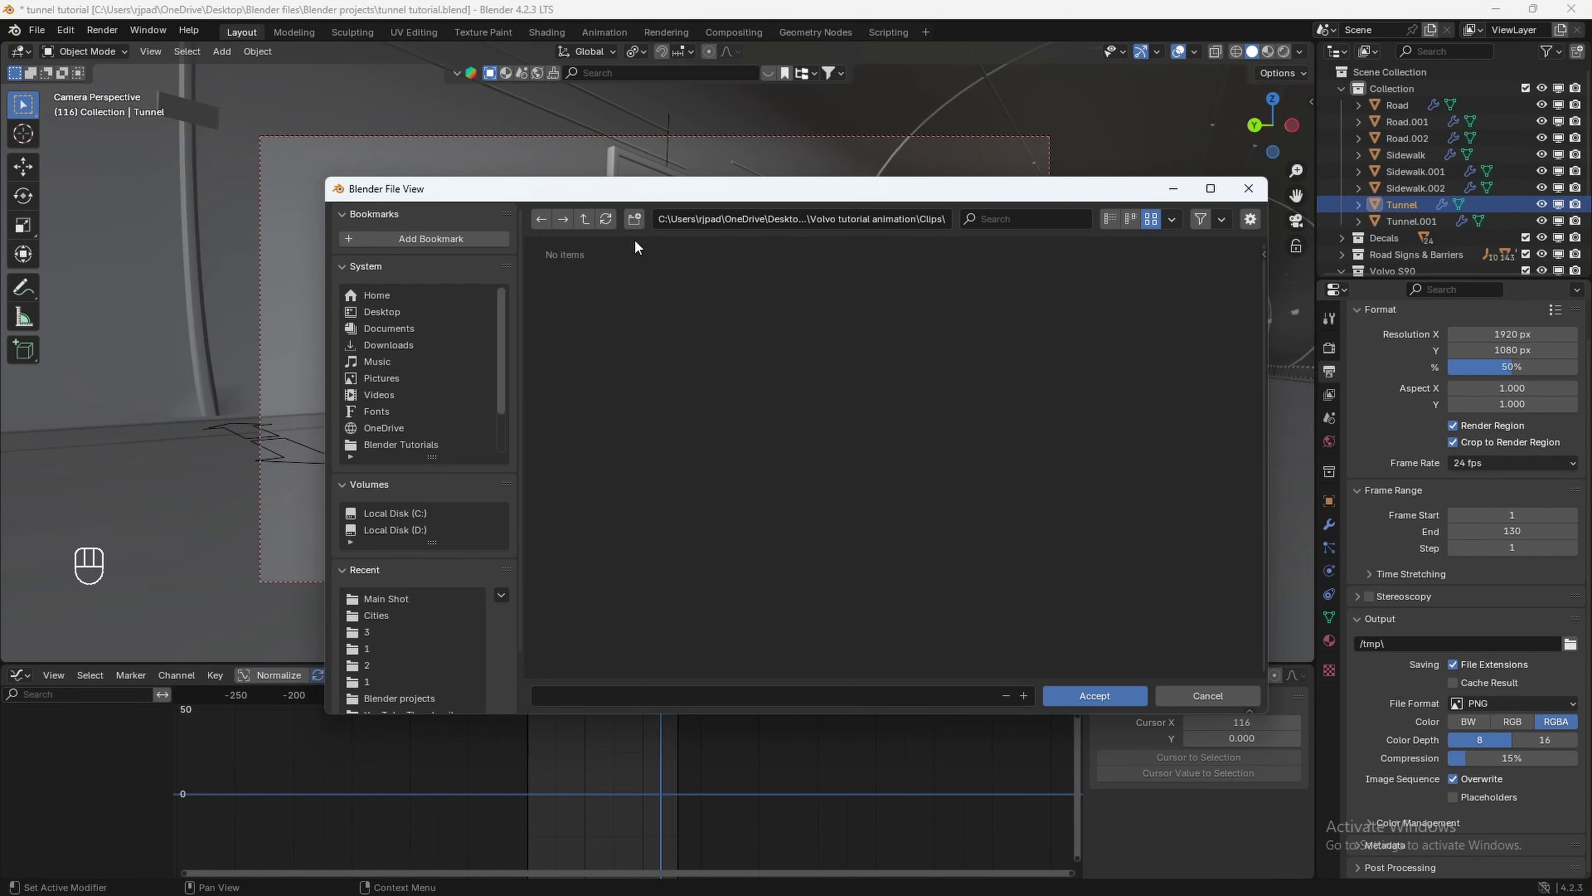
Create three folders inside Clips named Main shot, Back Shot and Logo Shot.
left_click(634, 219)
type("M")
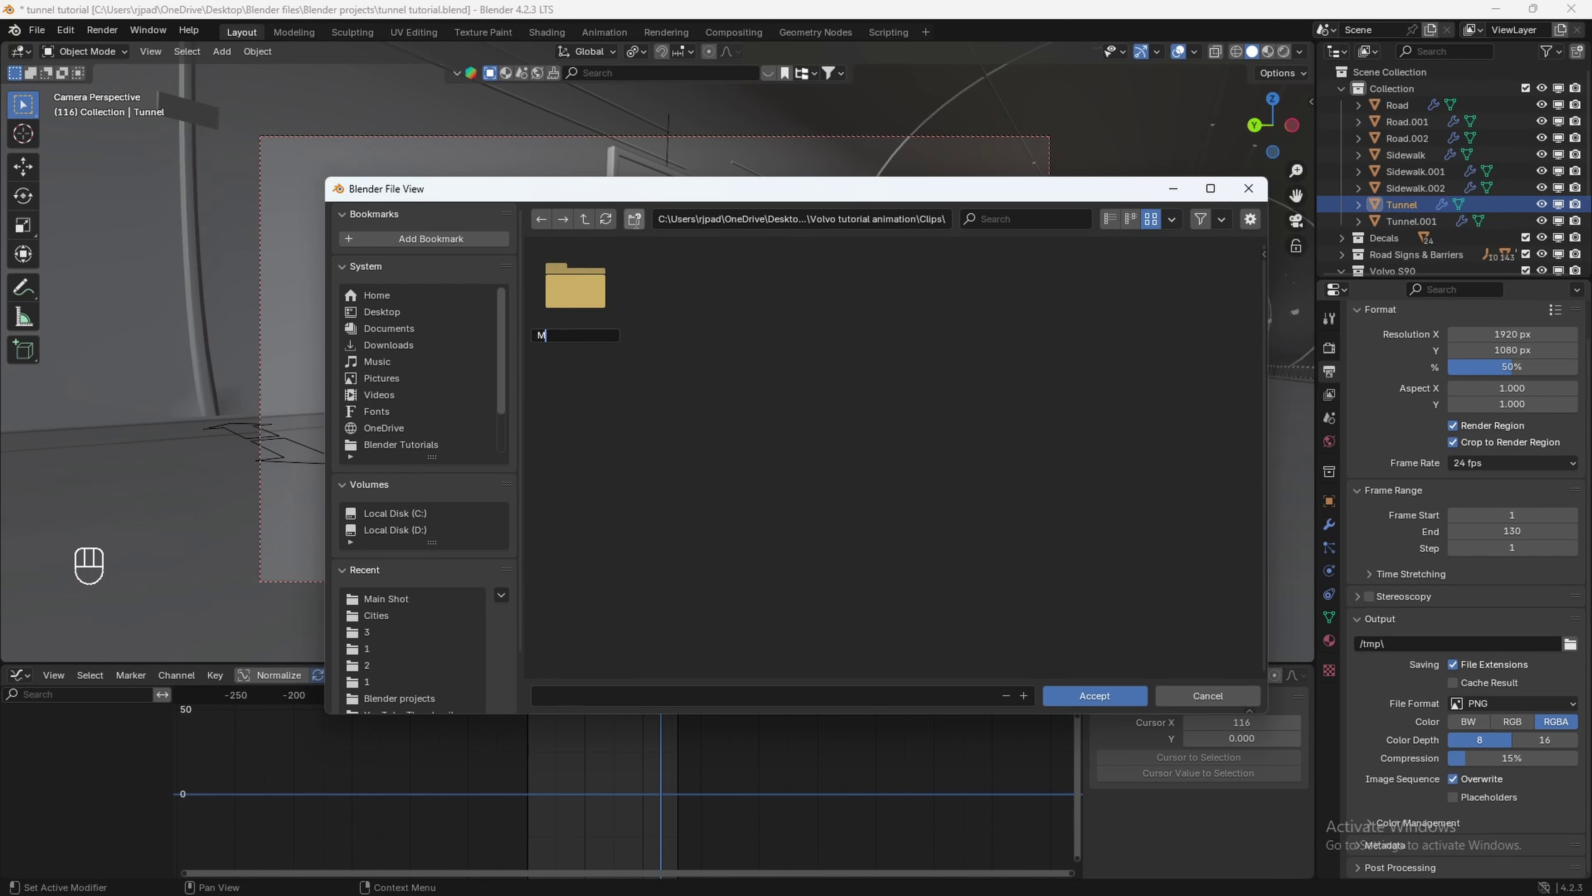
type("ain shot")
key("Return")
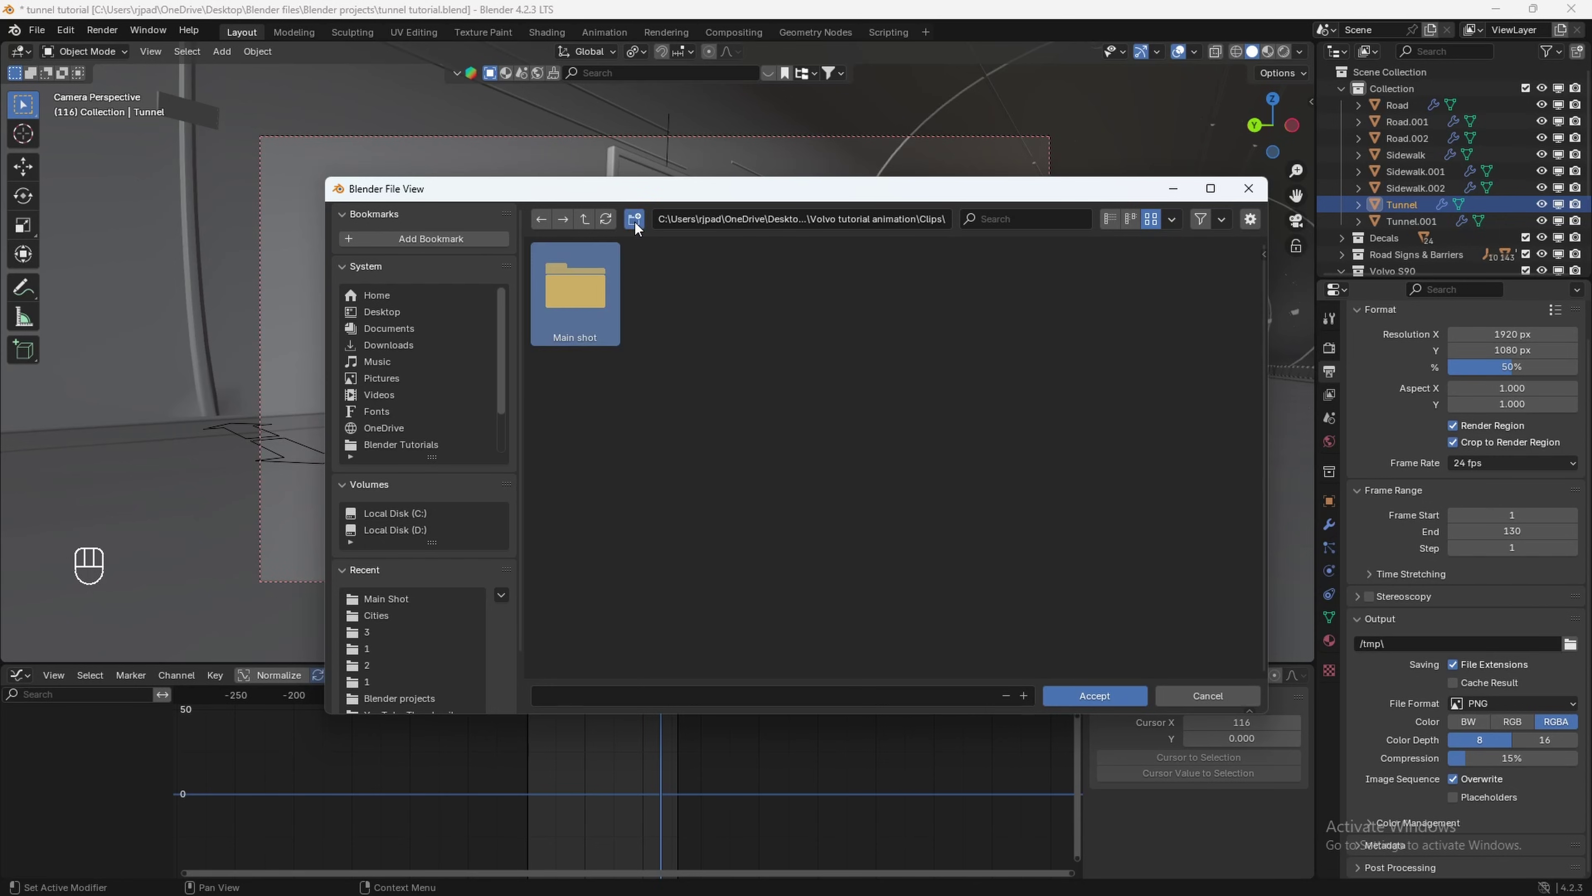
left_click(634, 219)
type("Bac")
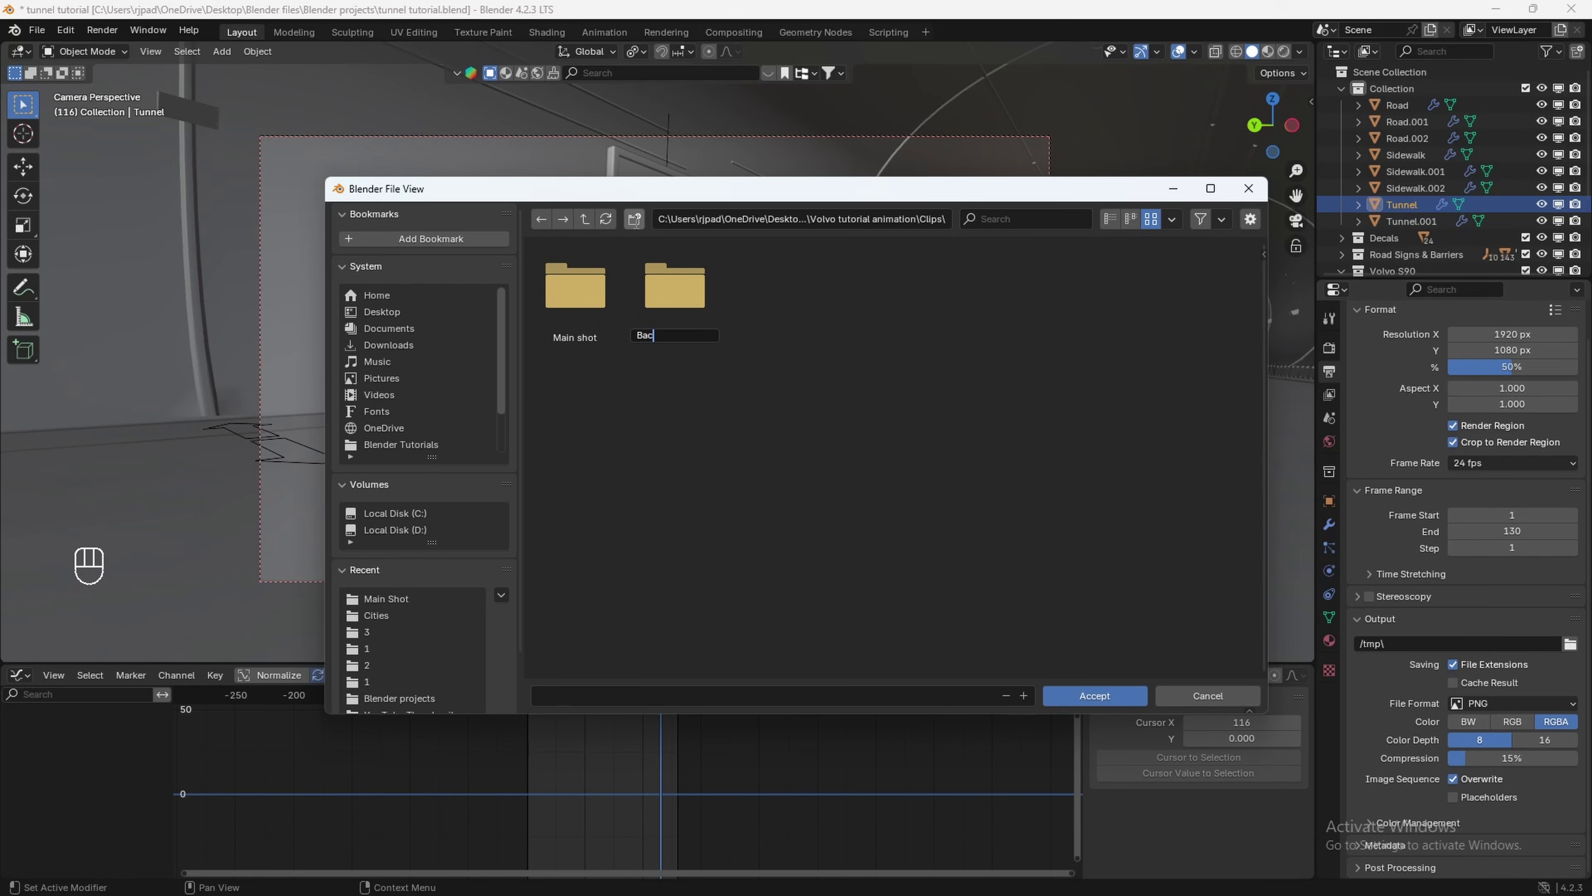
key("Return")
left_click(634, 220)
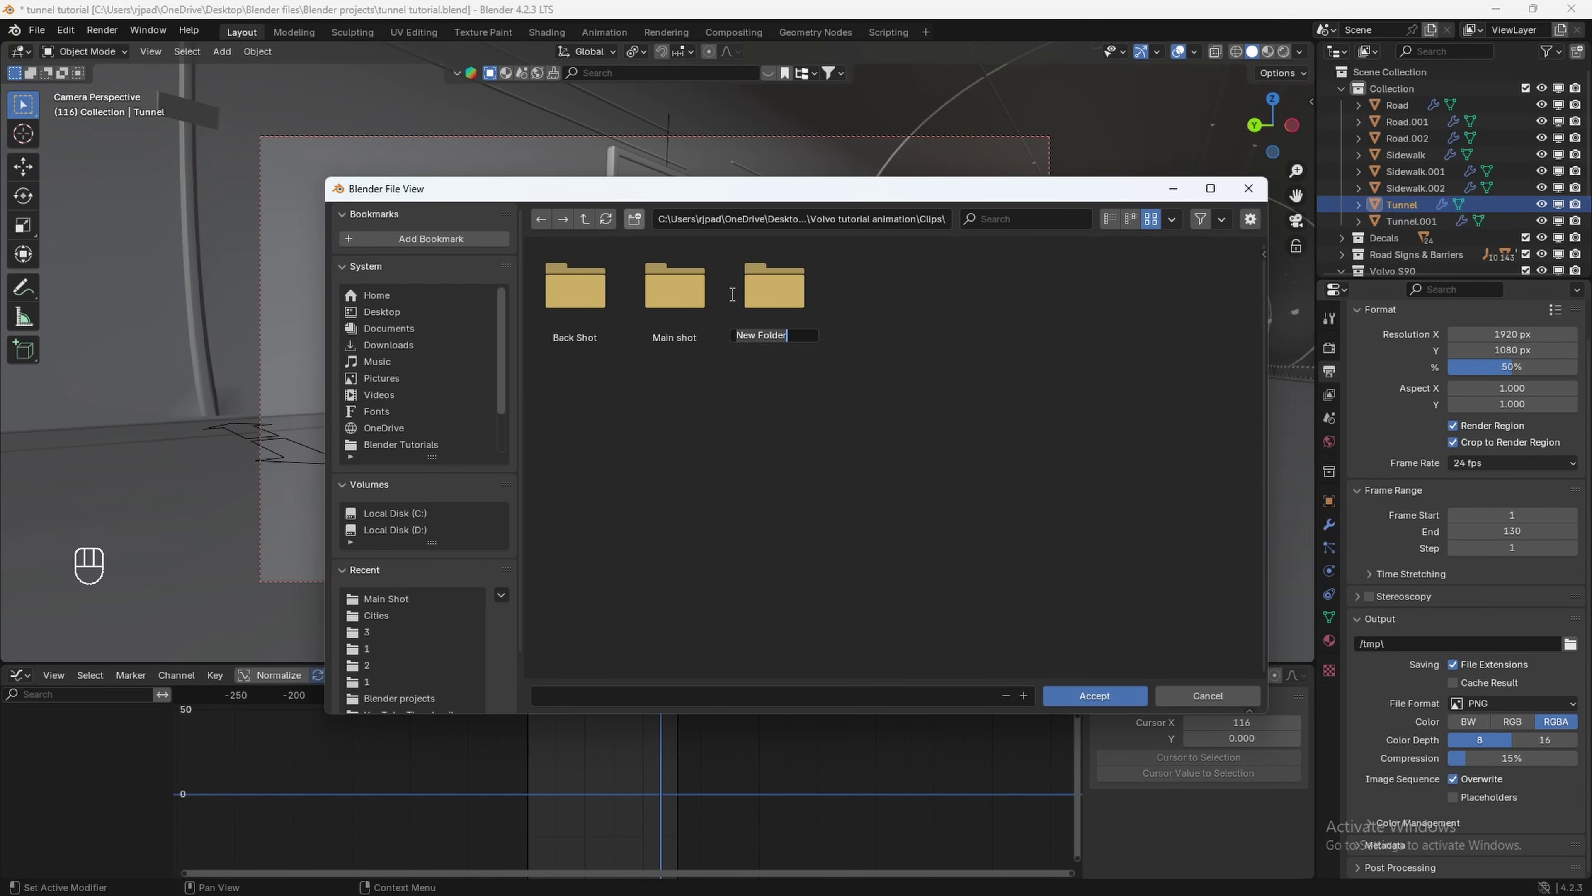
type("Logo Shot")
key("Return")
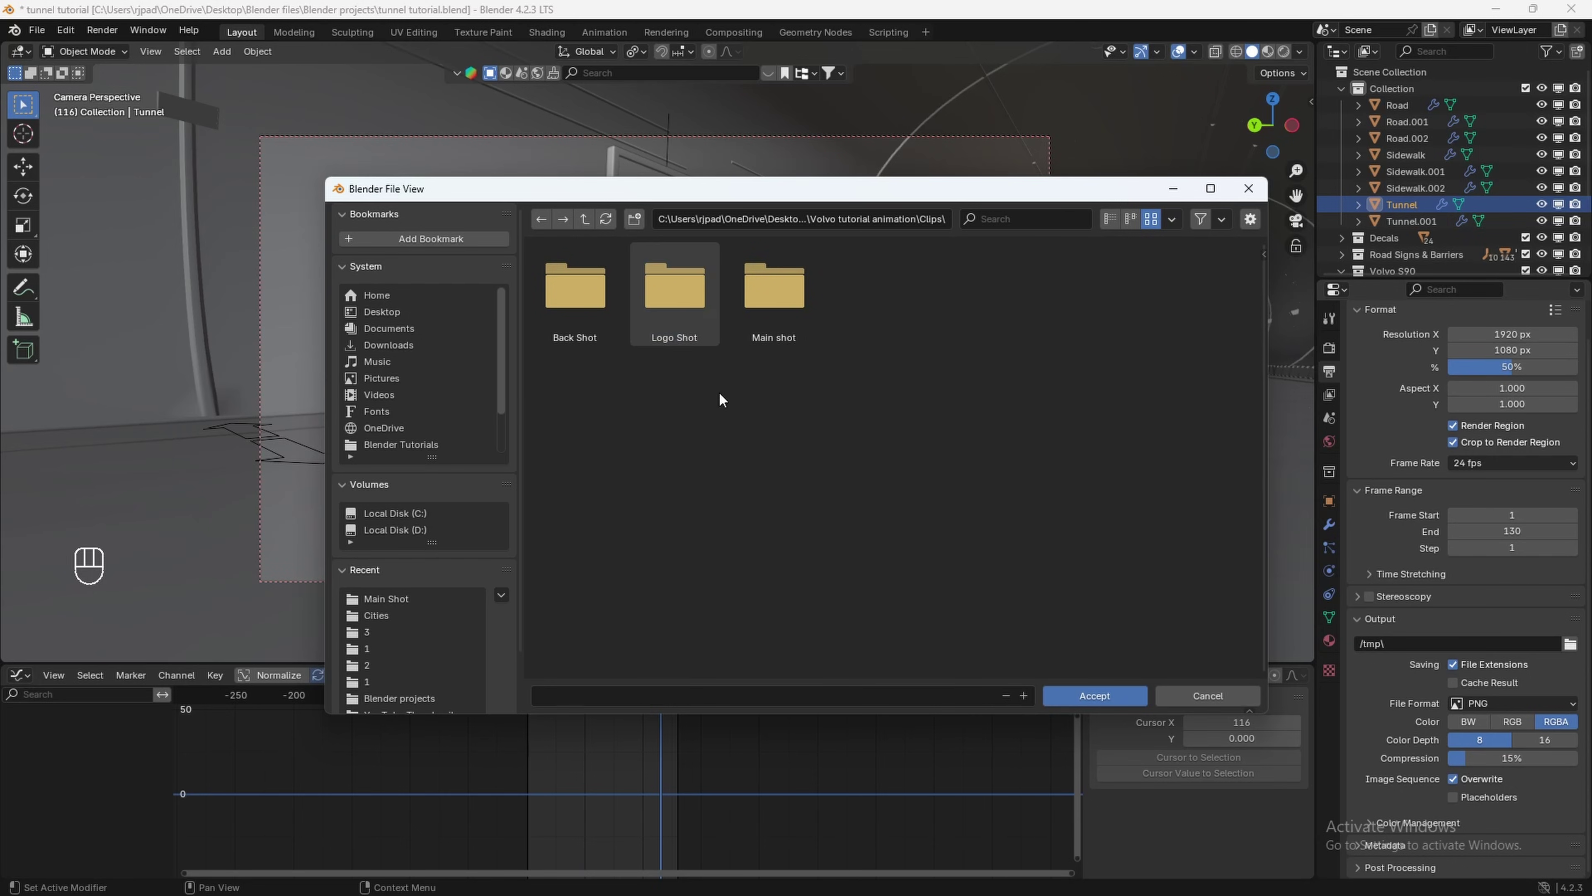
Use the Main shot folder as the render output path and set the resolution scale to 100%.
double_click(795, 298)
left_click(1106, 693)
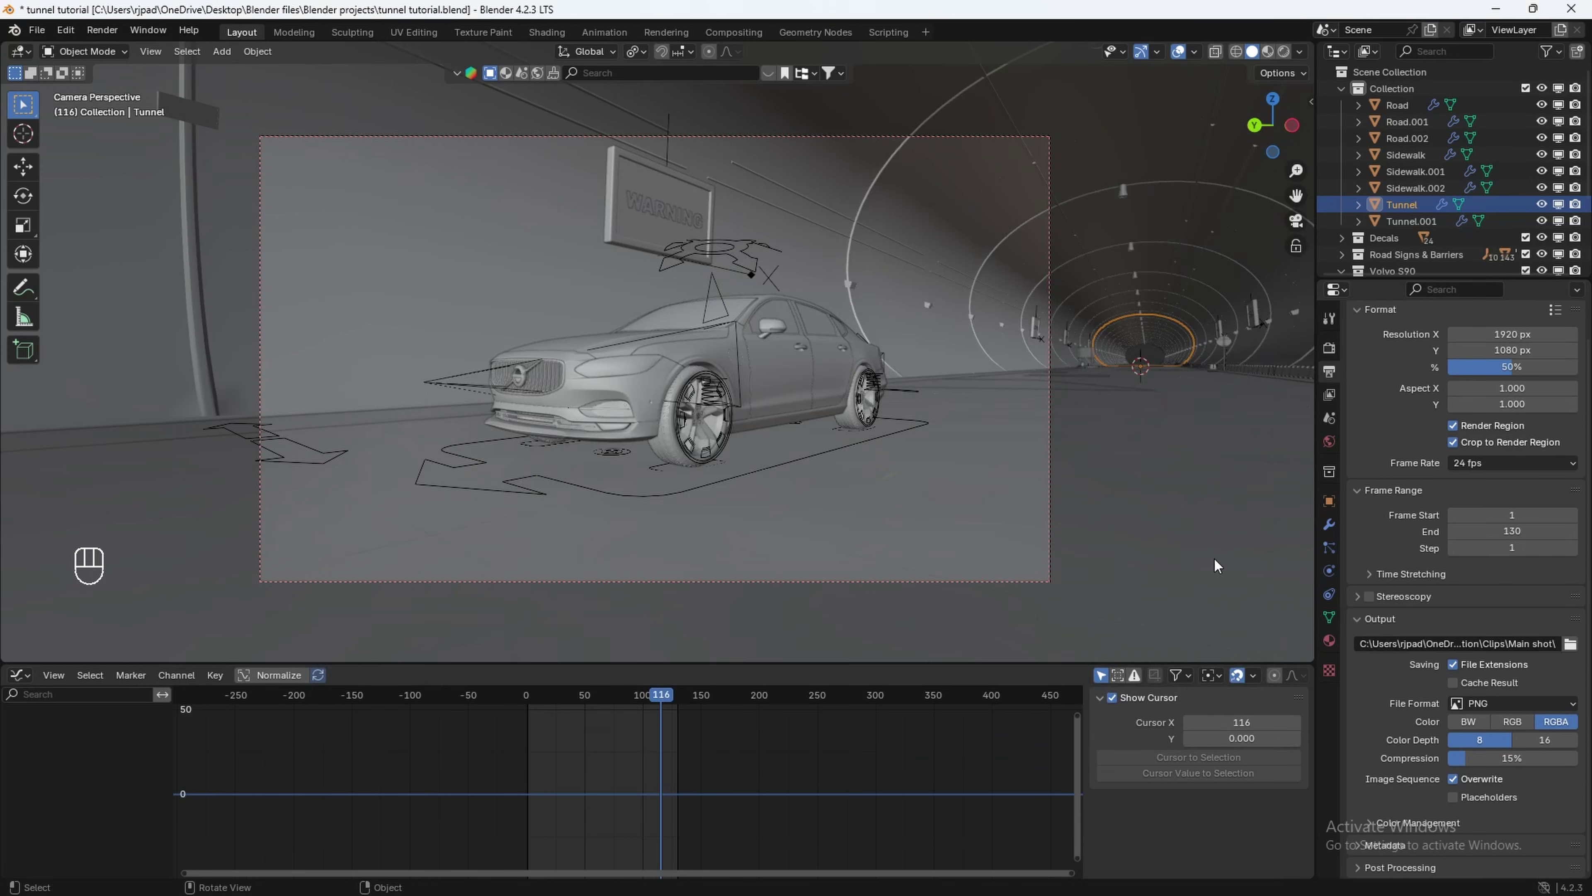
scroll(717, 405, "down", 2)
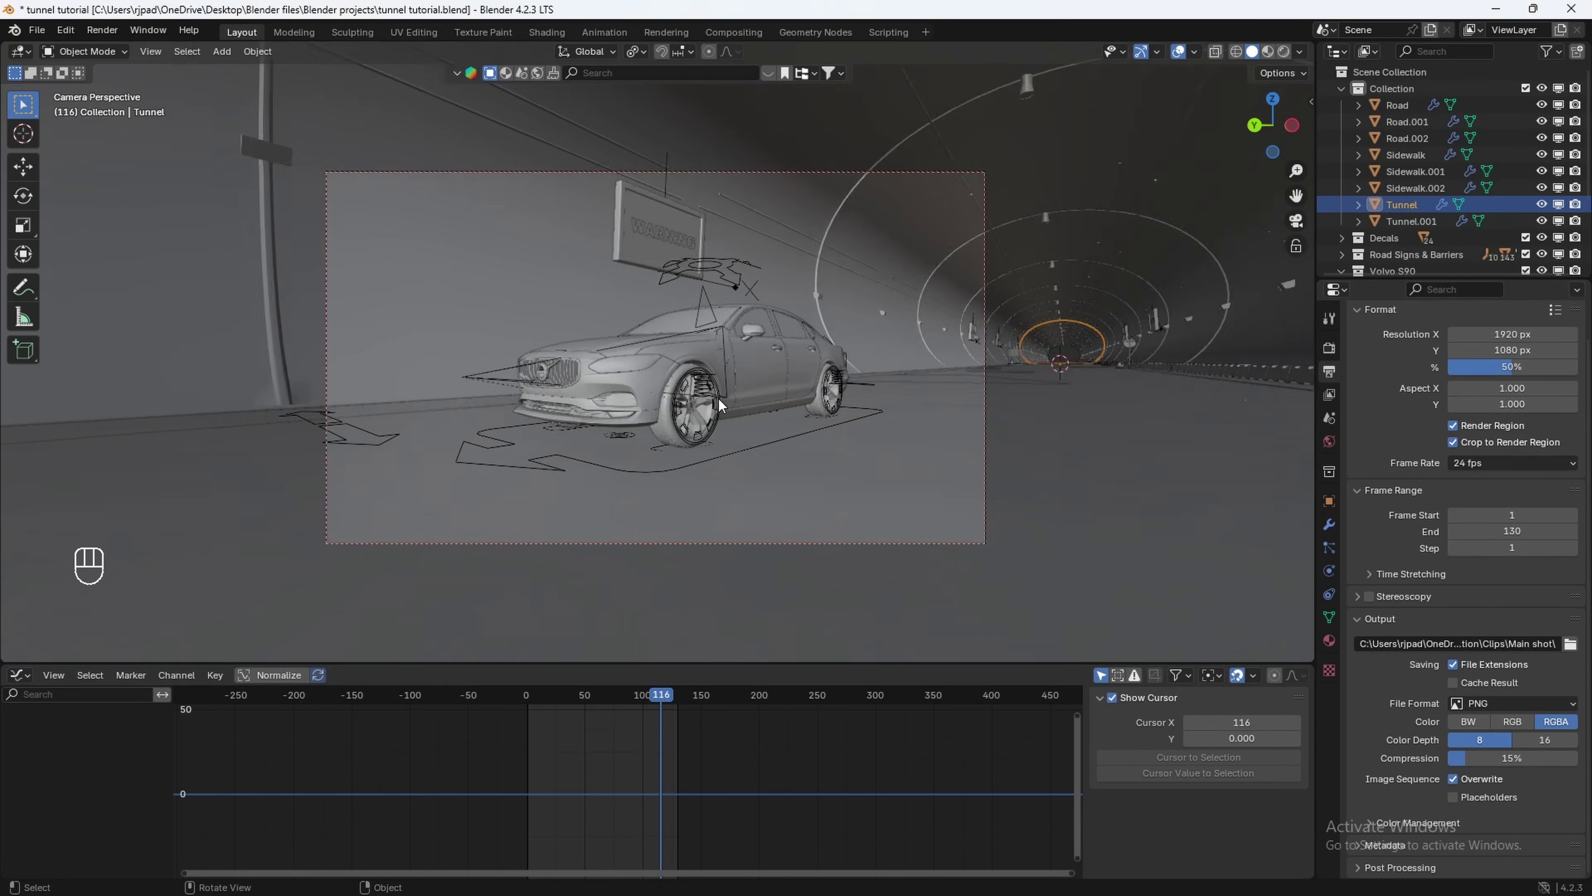
scroll(717, 405, "up", 1)
scroll(1442, 424, "up", 1)
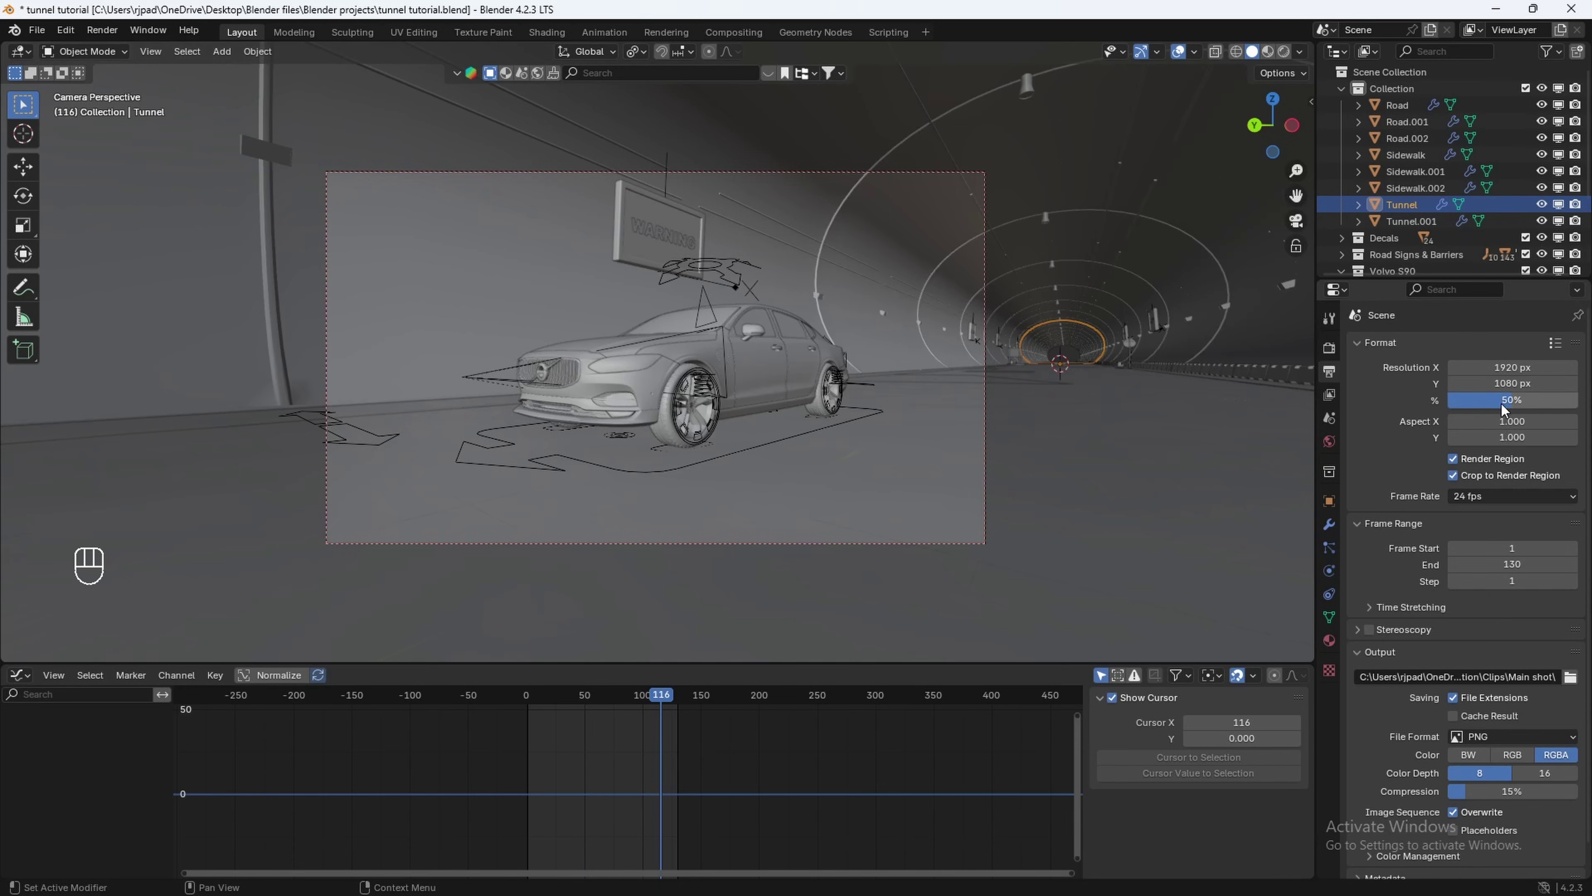
left_click(1504, 404)
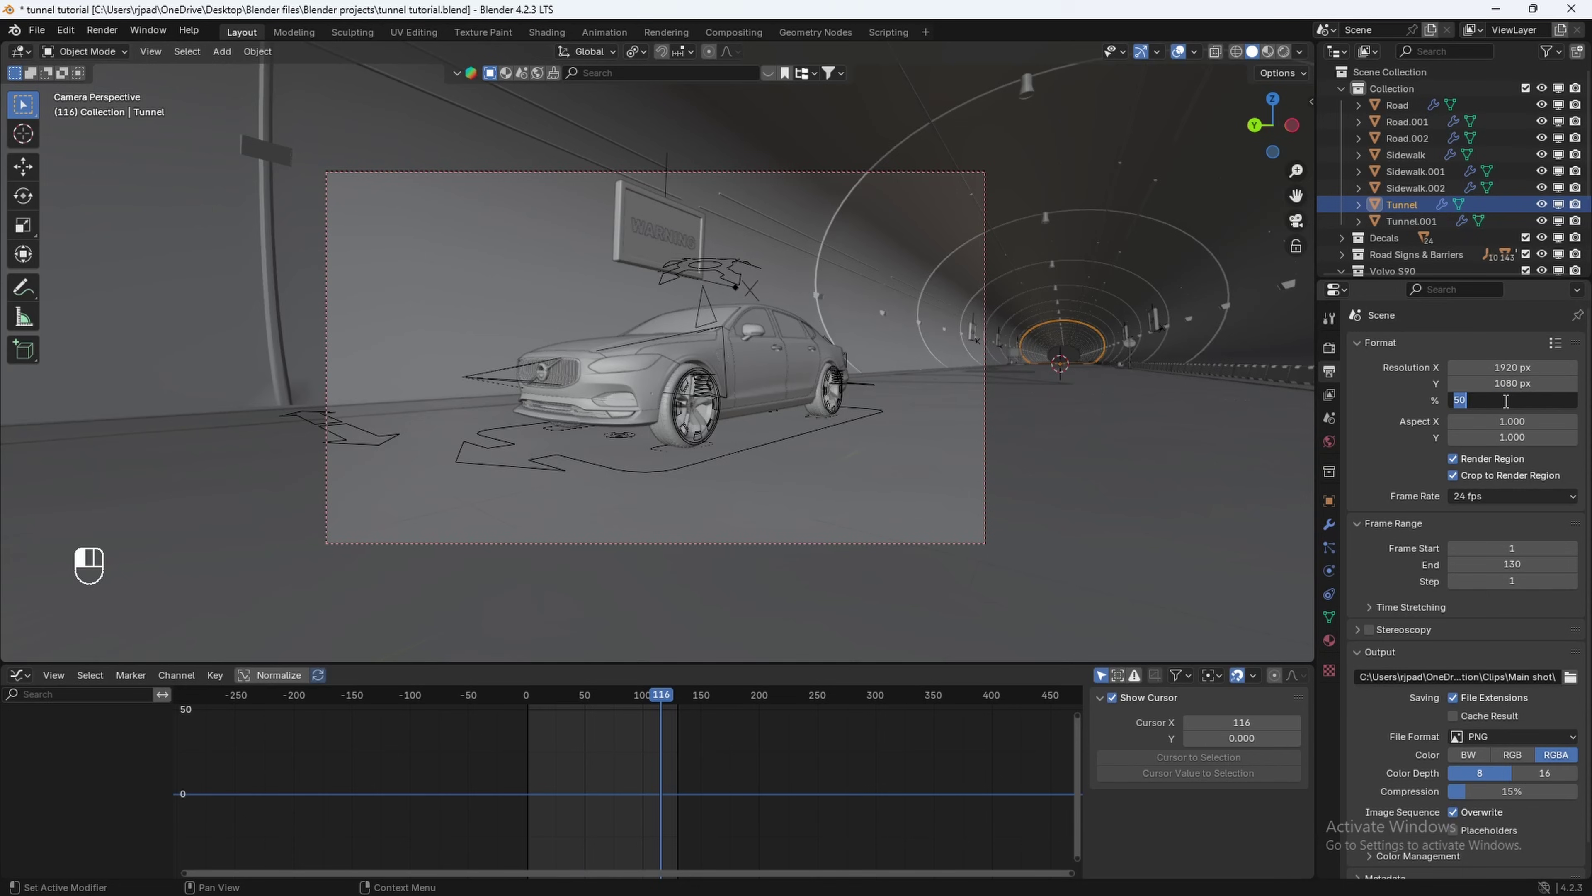
type("100")
key("Return")
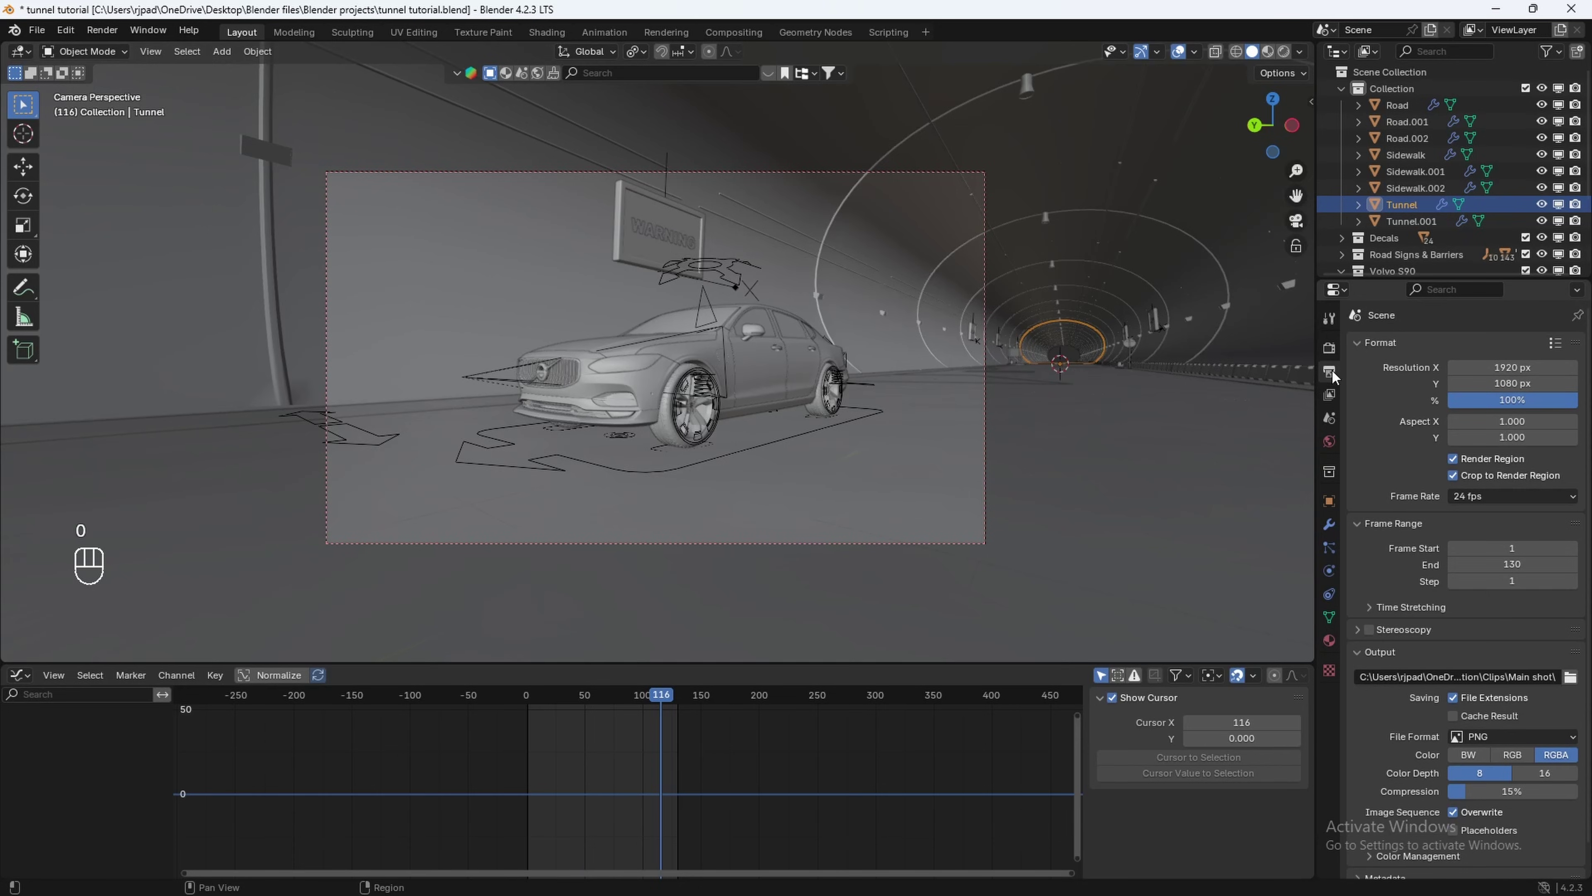
Enable Persistent Data for the final render in the Cycles performance settings.
left_click(1330, 349)
scroll(1383, 448, "down", 4)
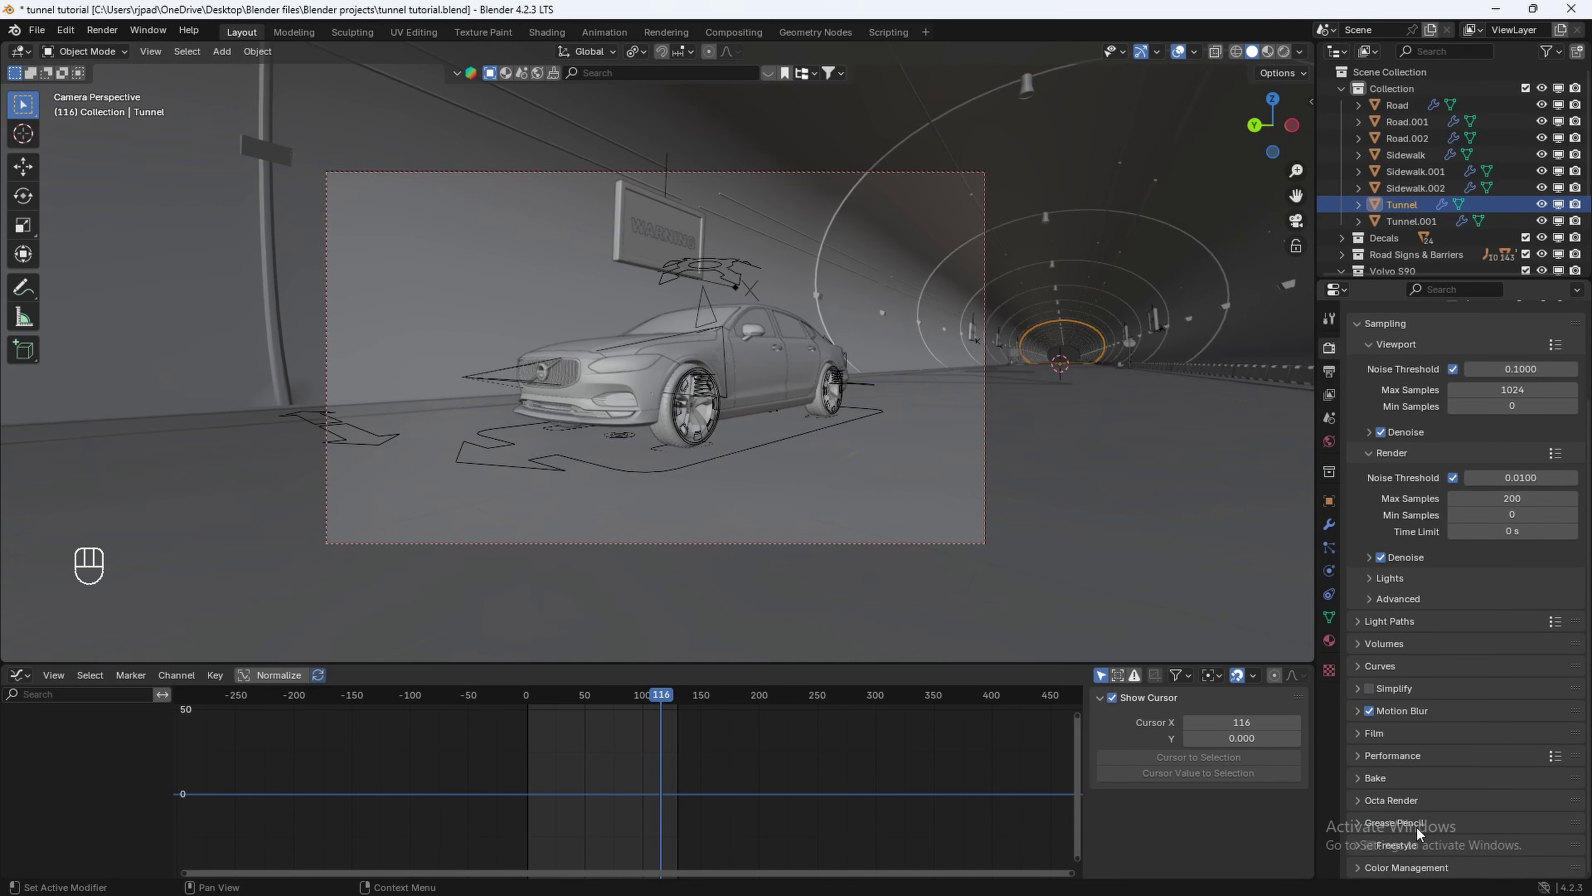
left_click(1393, 756)
scroll(1430, 747, "down", 9)
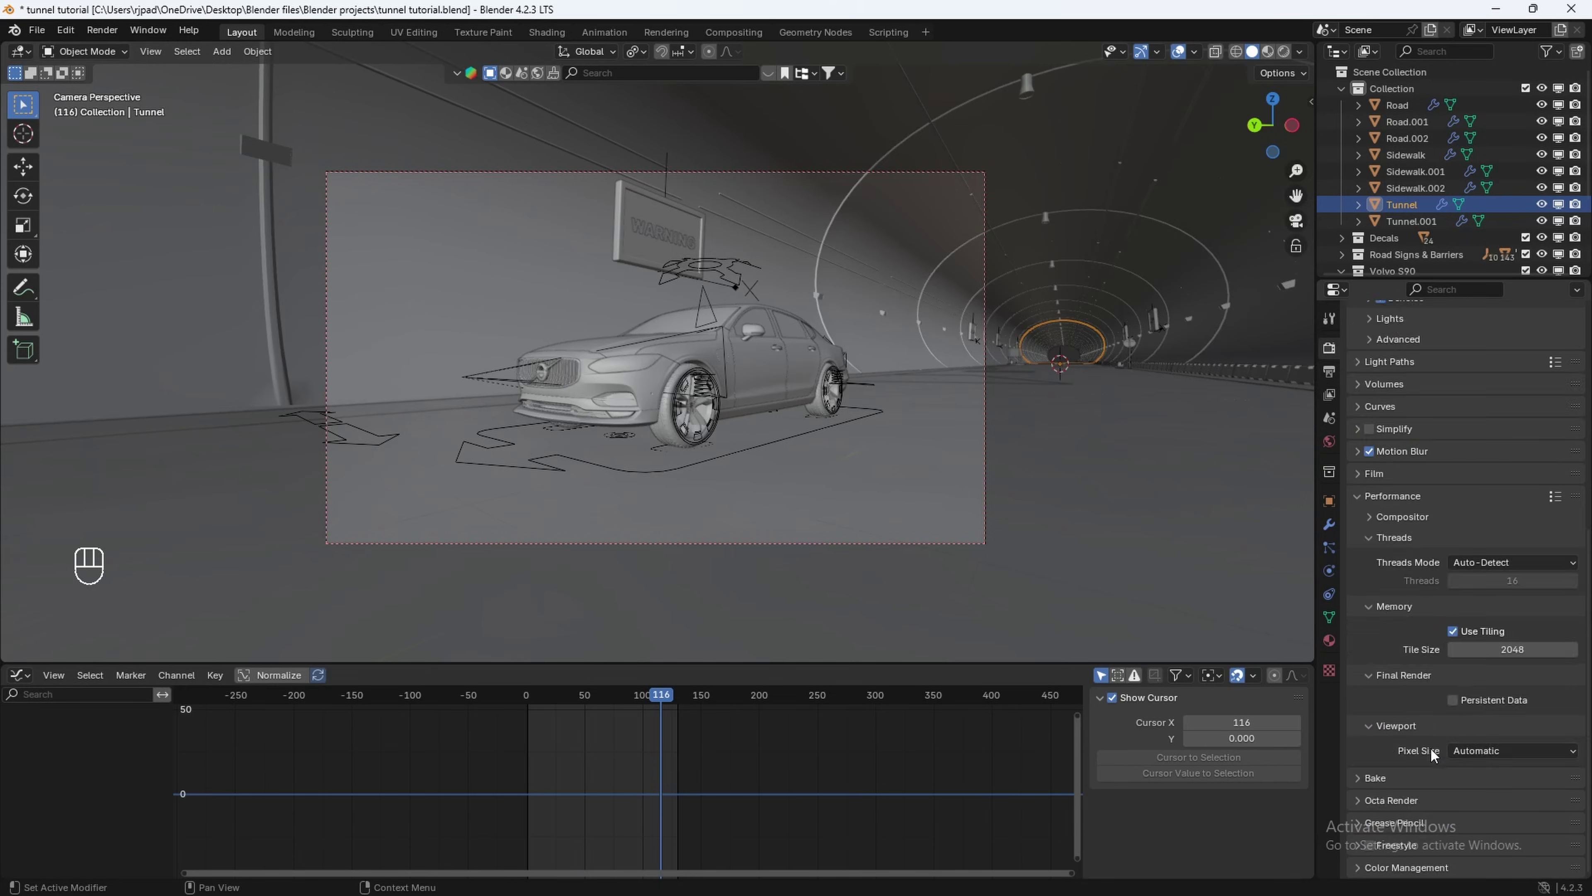
left_click(1453, 701)
Set the render Max Samples to 300 and show the render denoise settings.
scroll(1456, 708, "up", 10)
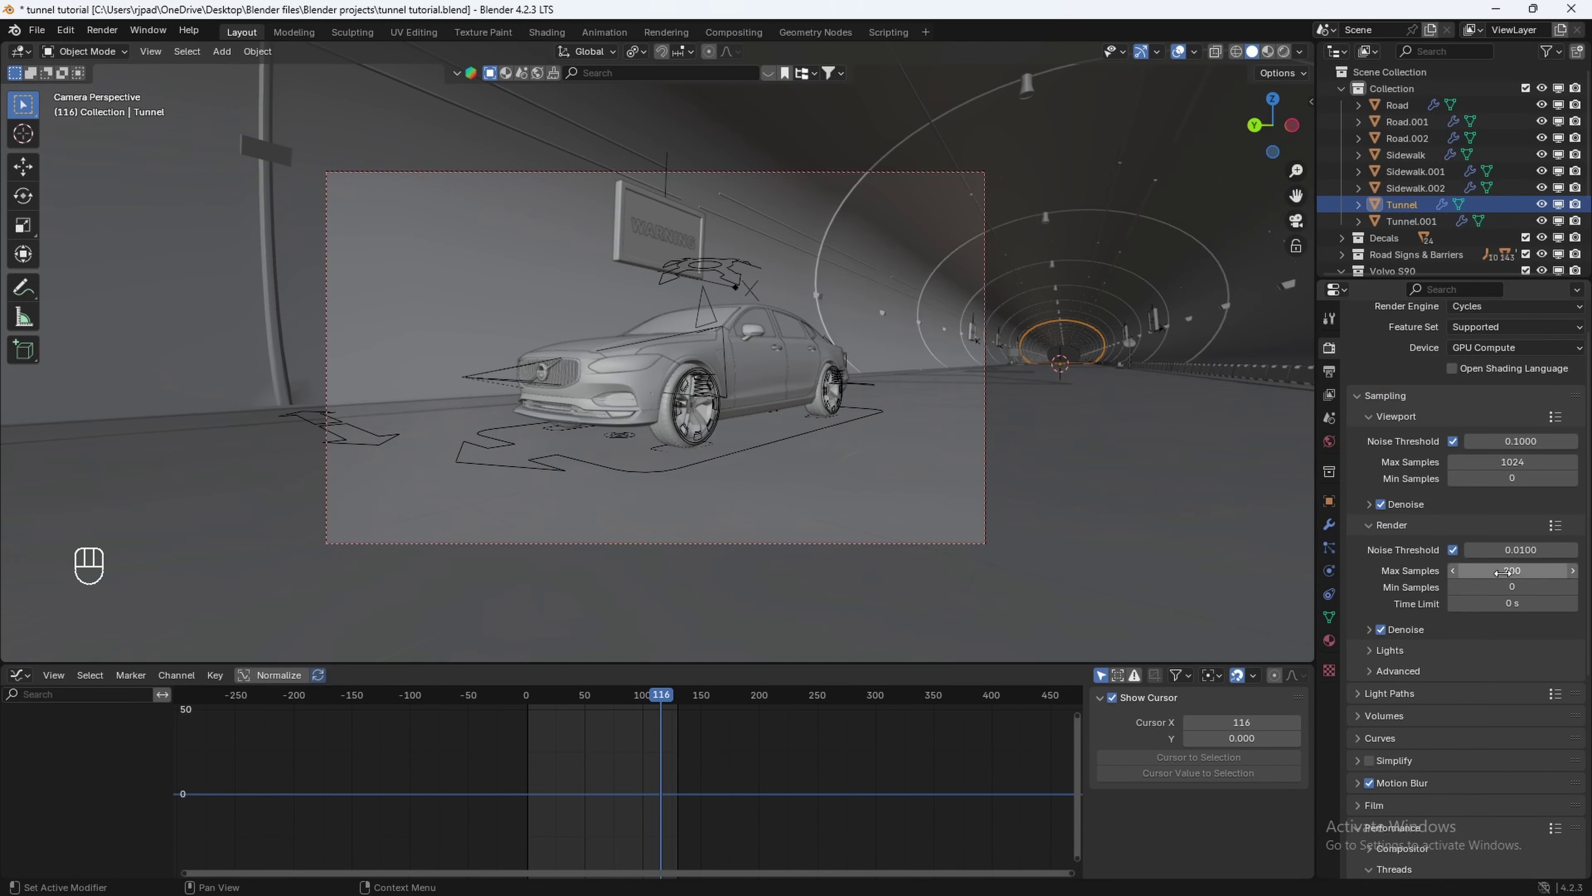
double_click(1504, 571)
type("3")
key("Return")
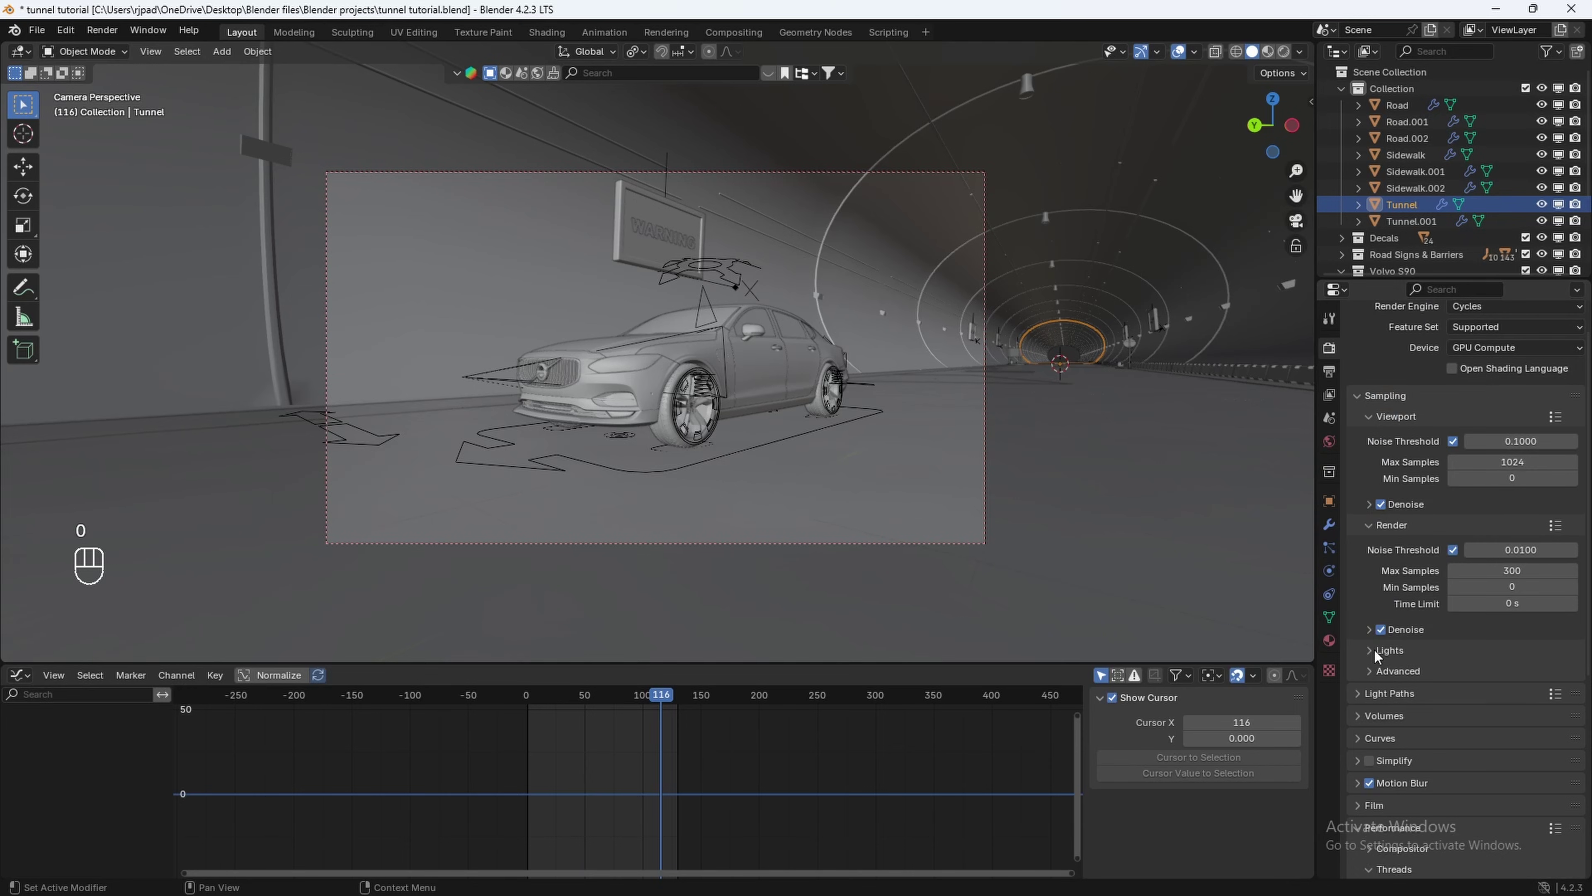
left_click(1369, 630)
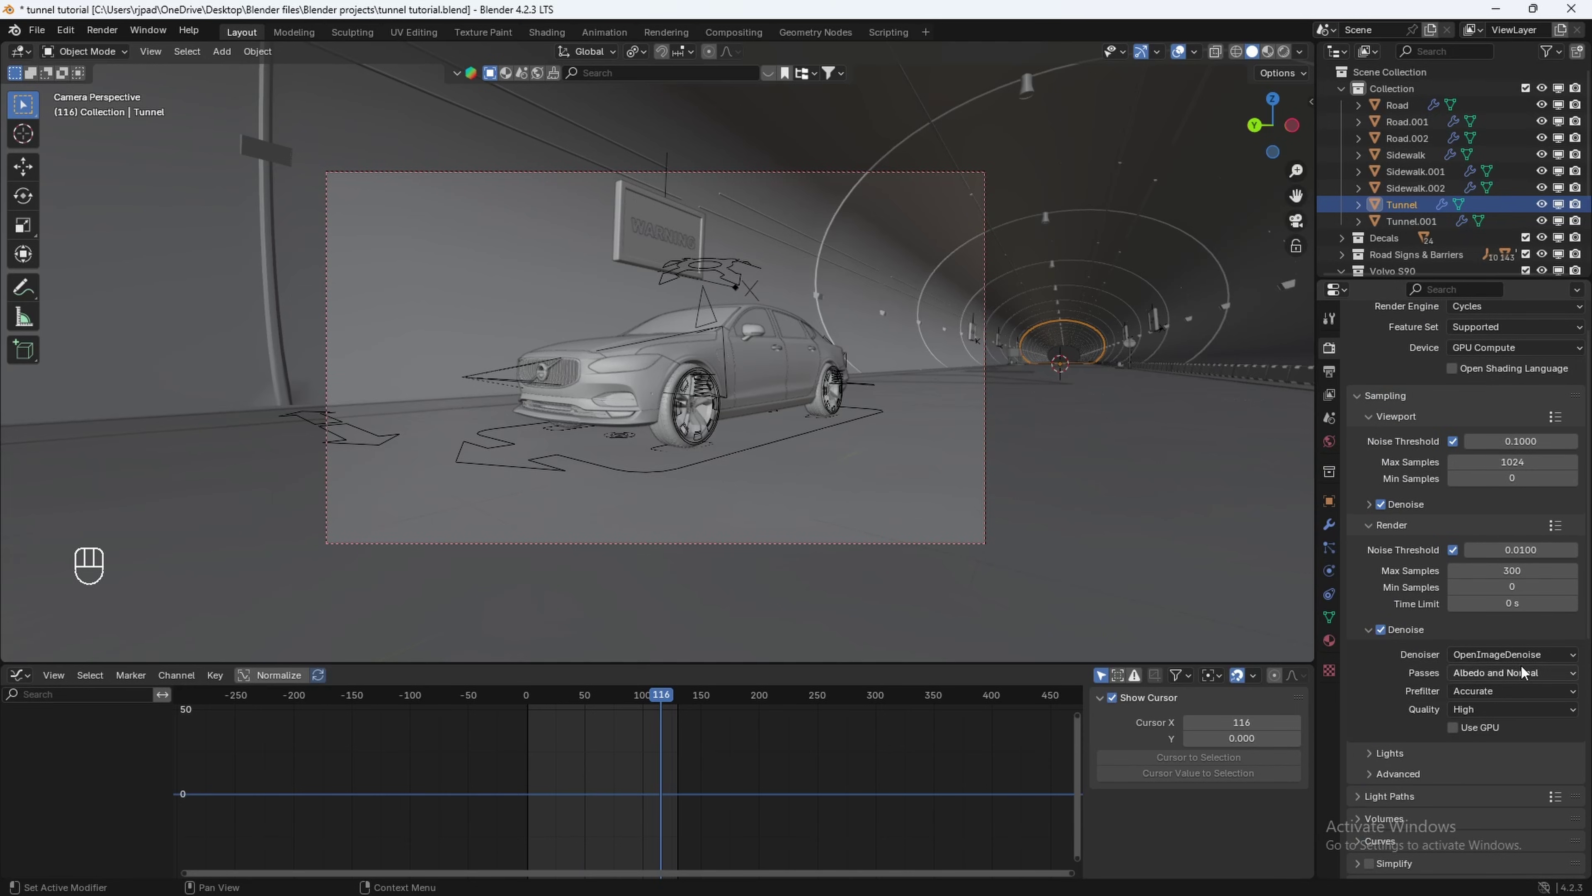
Select the main camera, reduce the Noise modifier strength on its X Euler Rotation curve, and preview the animation.
left_click(1329, 371)
key("space")
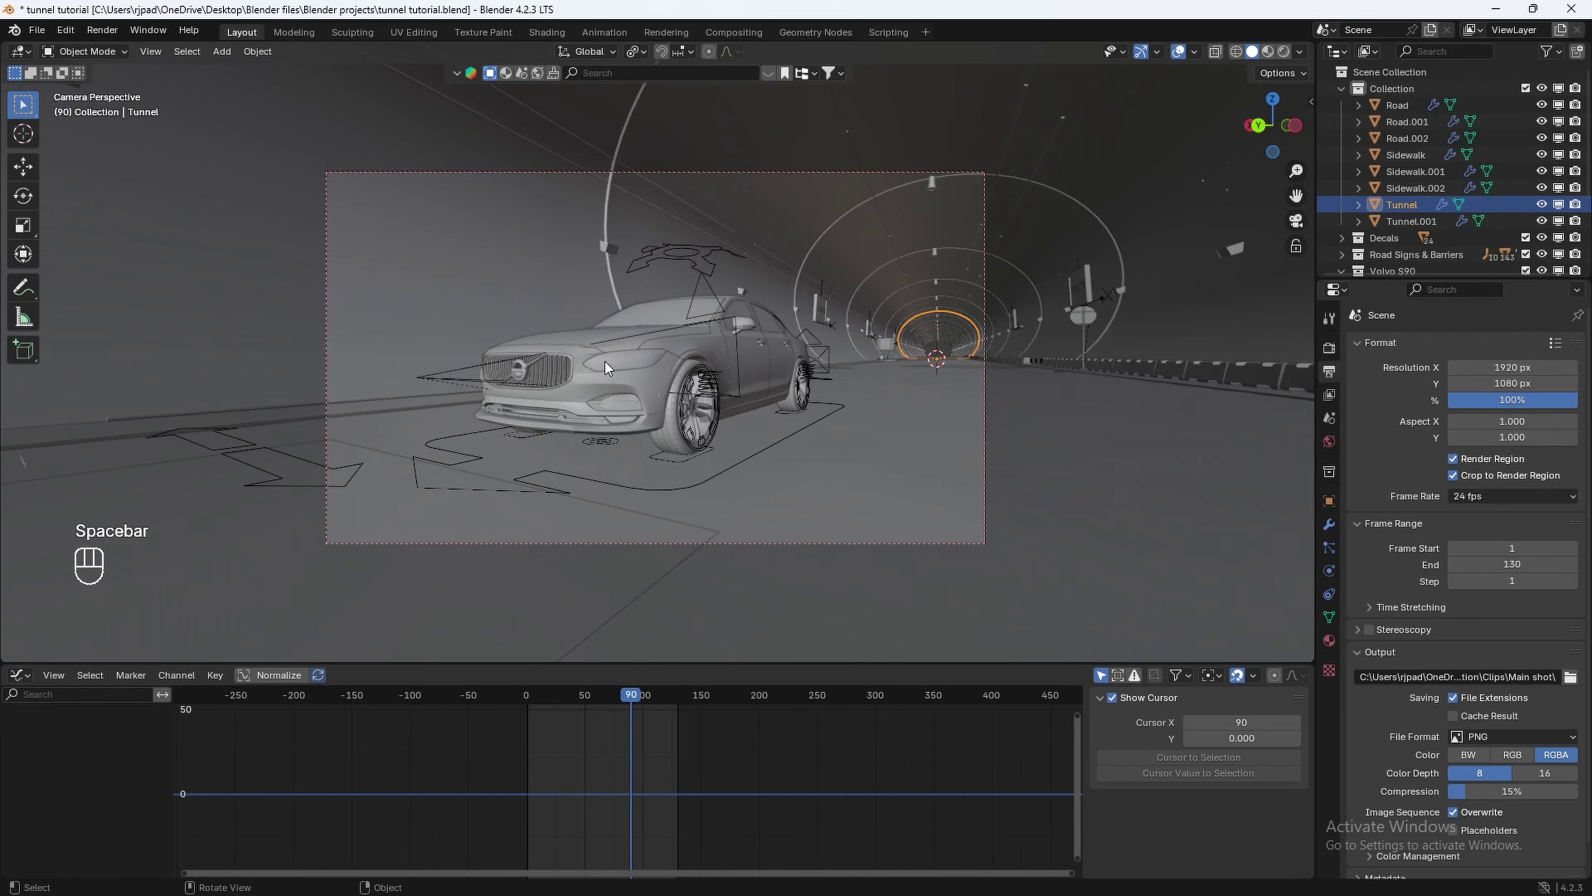
left_click(529, 171)
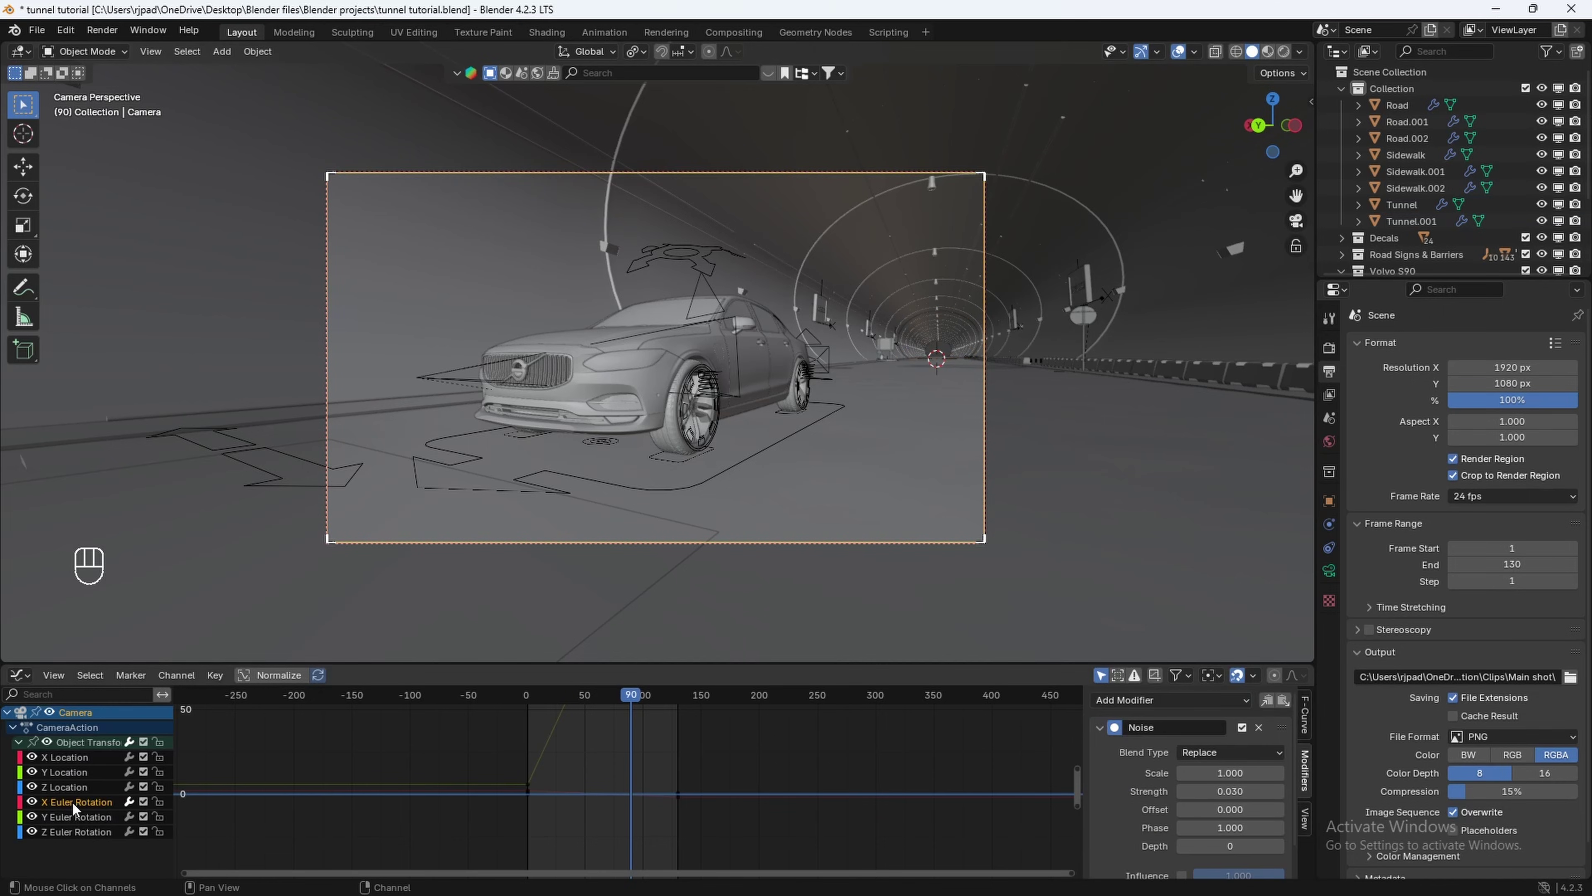
double_click(1219, 791)
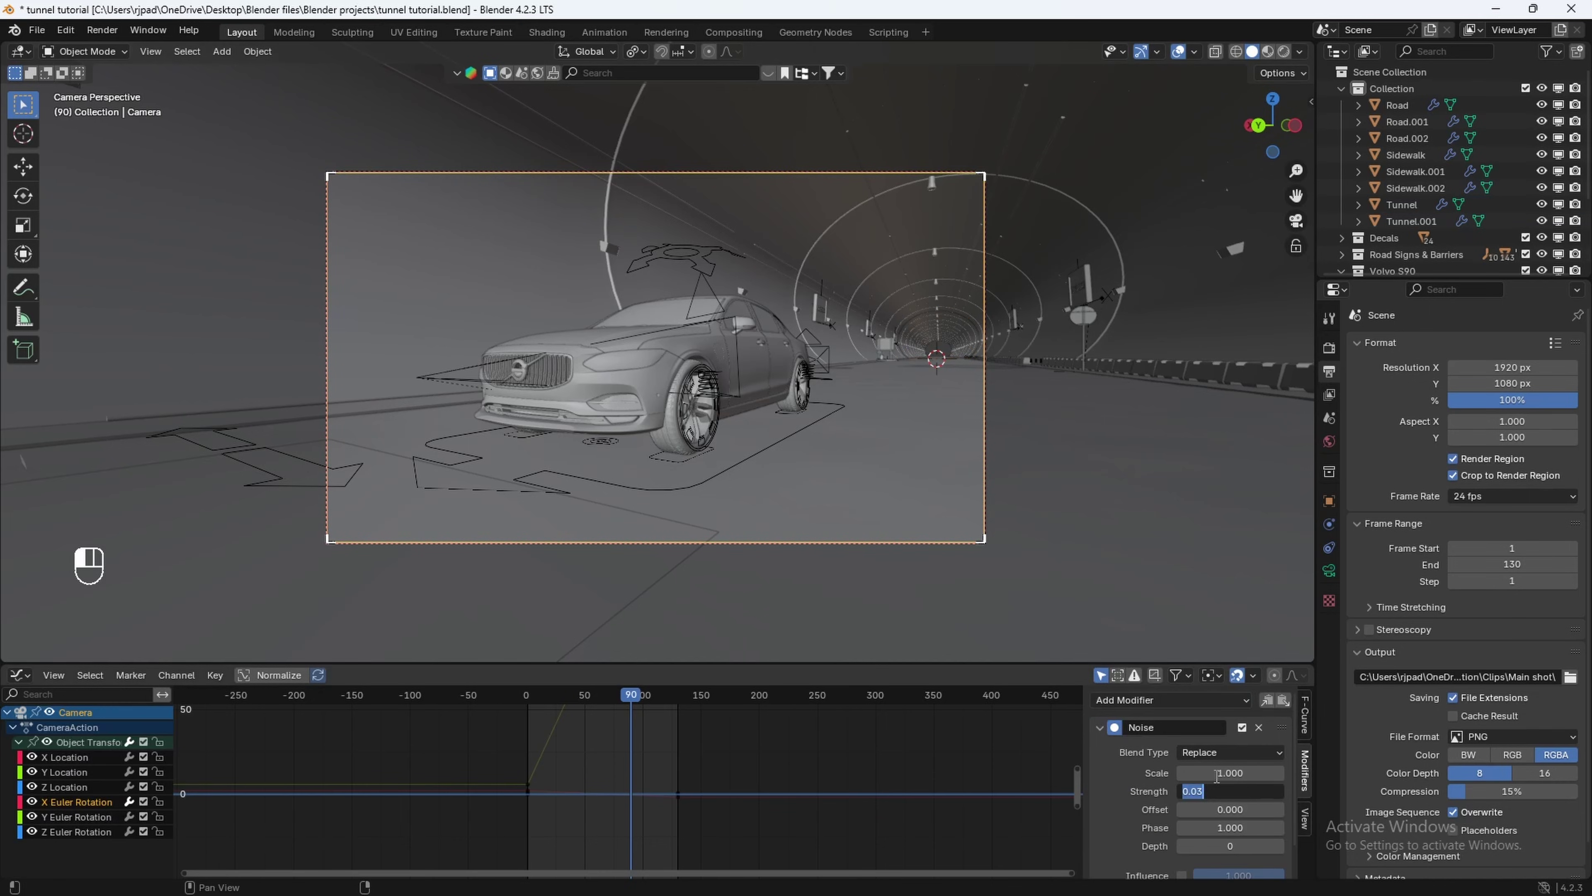
type("0")
key("Return")
key("space")
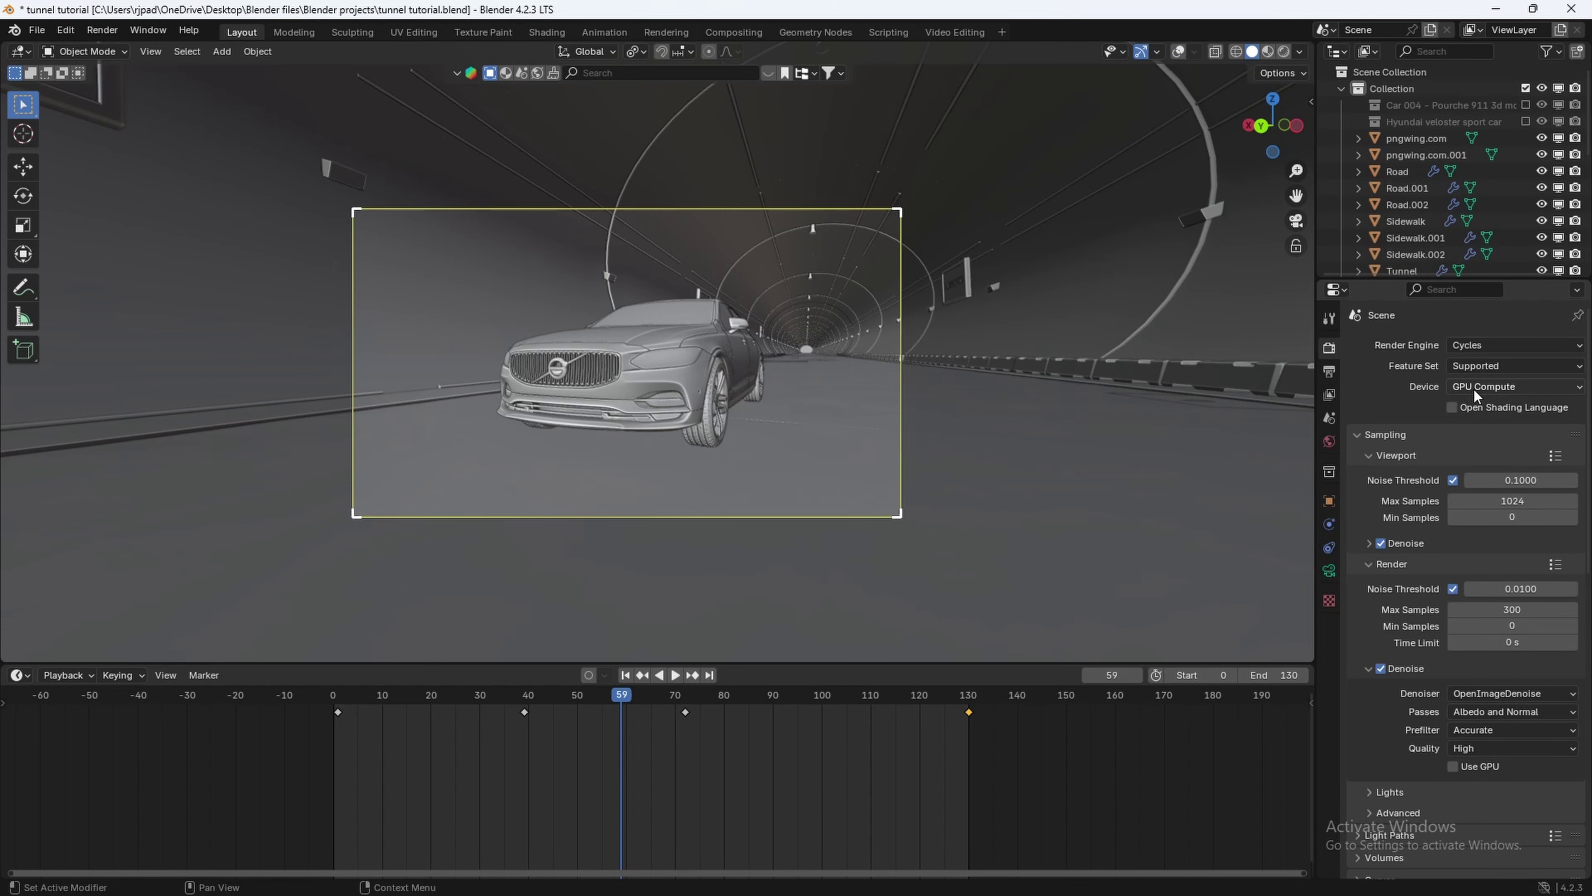
Check the GPU Compute device and the OptiX Cycles render device in the system preferences, and save the preferences.
left_click(1474, 389)
left_click(1472, 388)
left_click(71, 33)
left_click(143, 247)
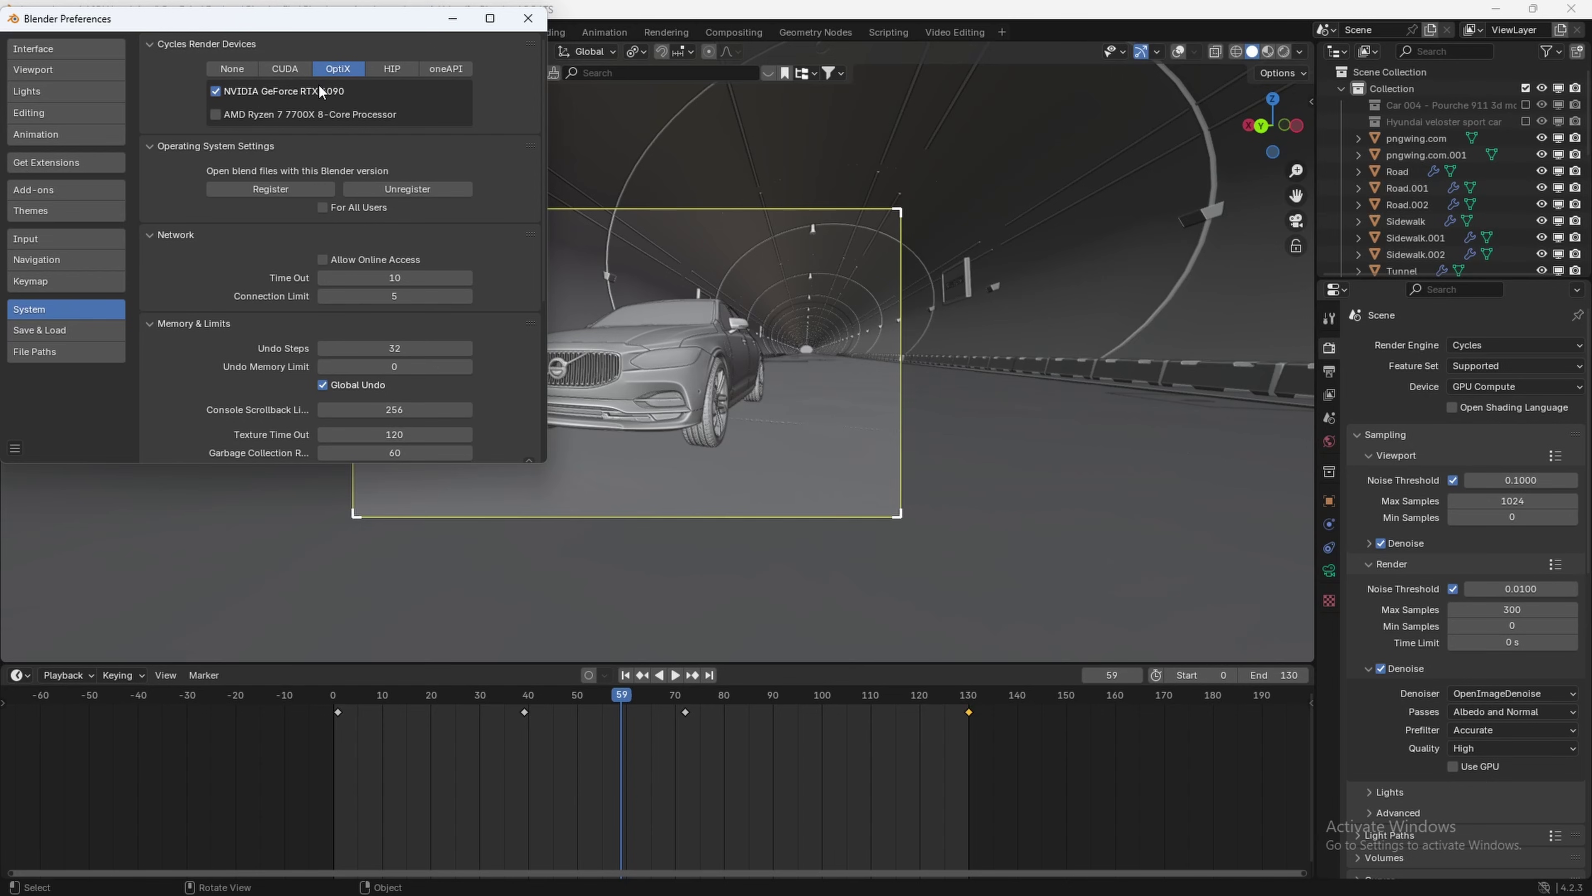
left_click(14, 447)
left_click(50, 396)
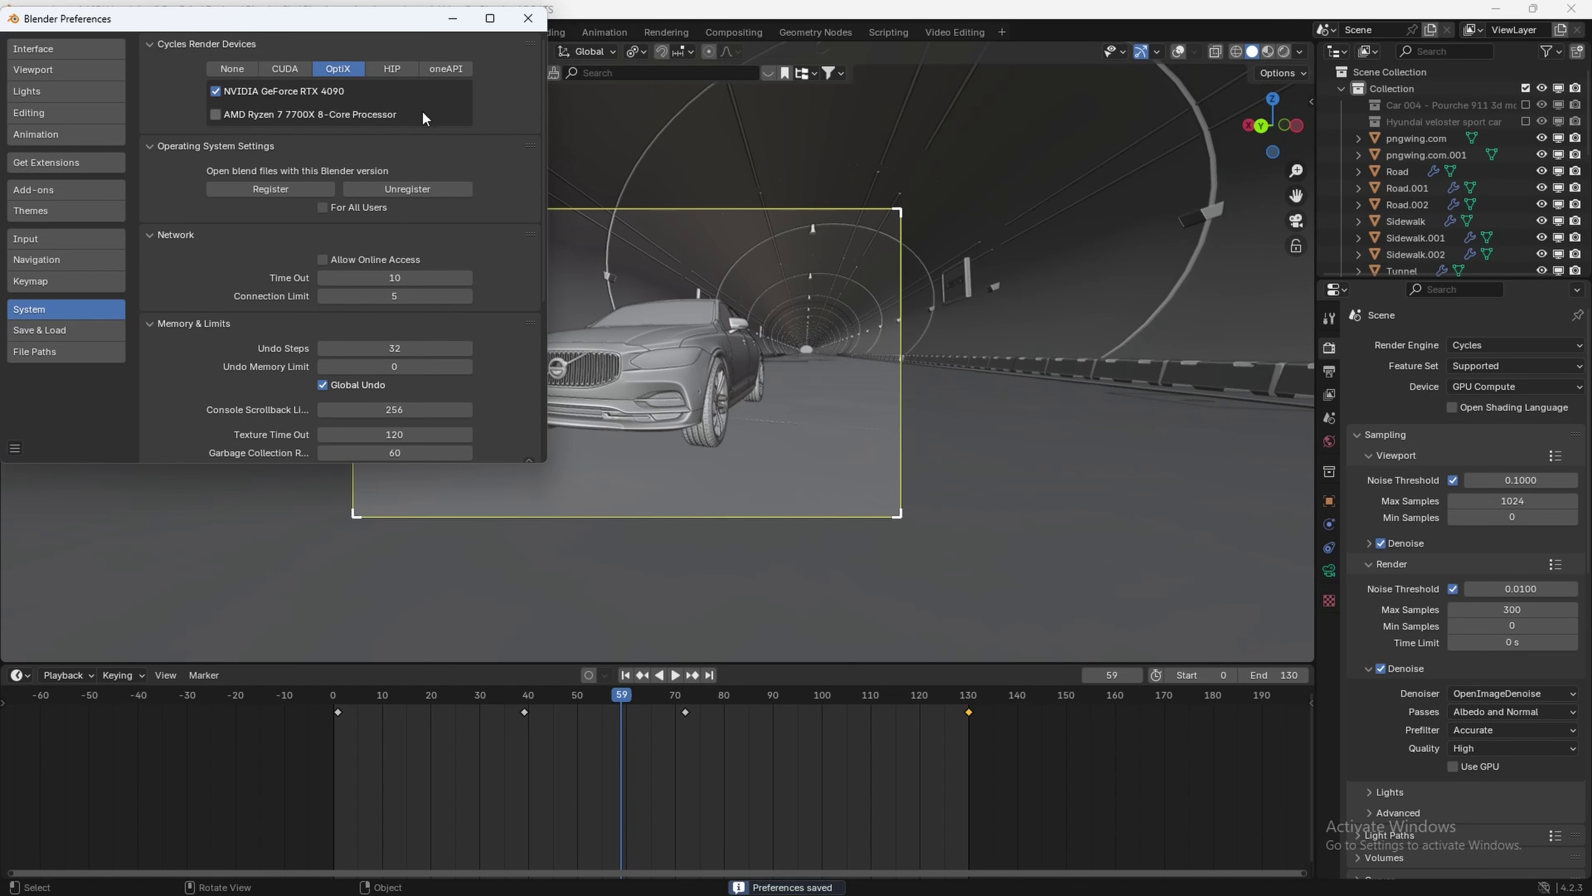
left_click(527, 19)
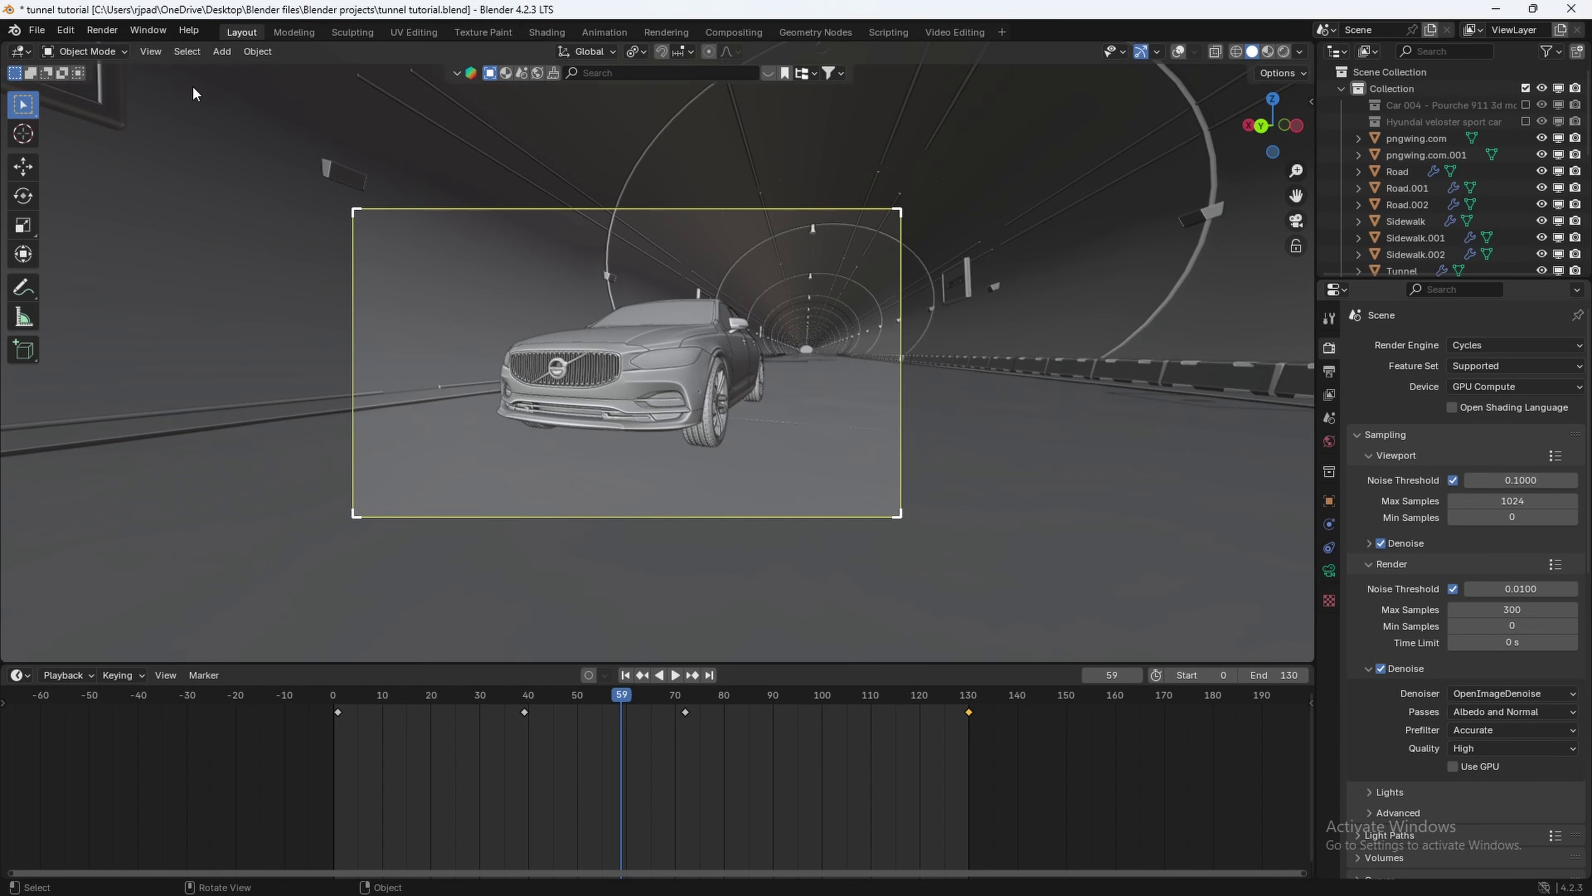
Switch to File Explorer and examine the rendered PNG frames in the Main Shot folder inside Clips.
left_click(106, 31)
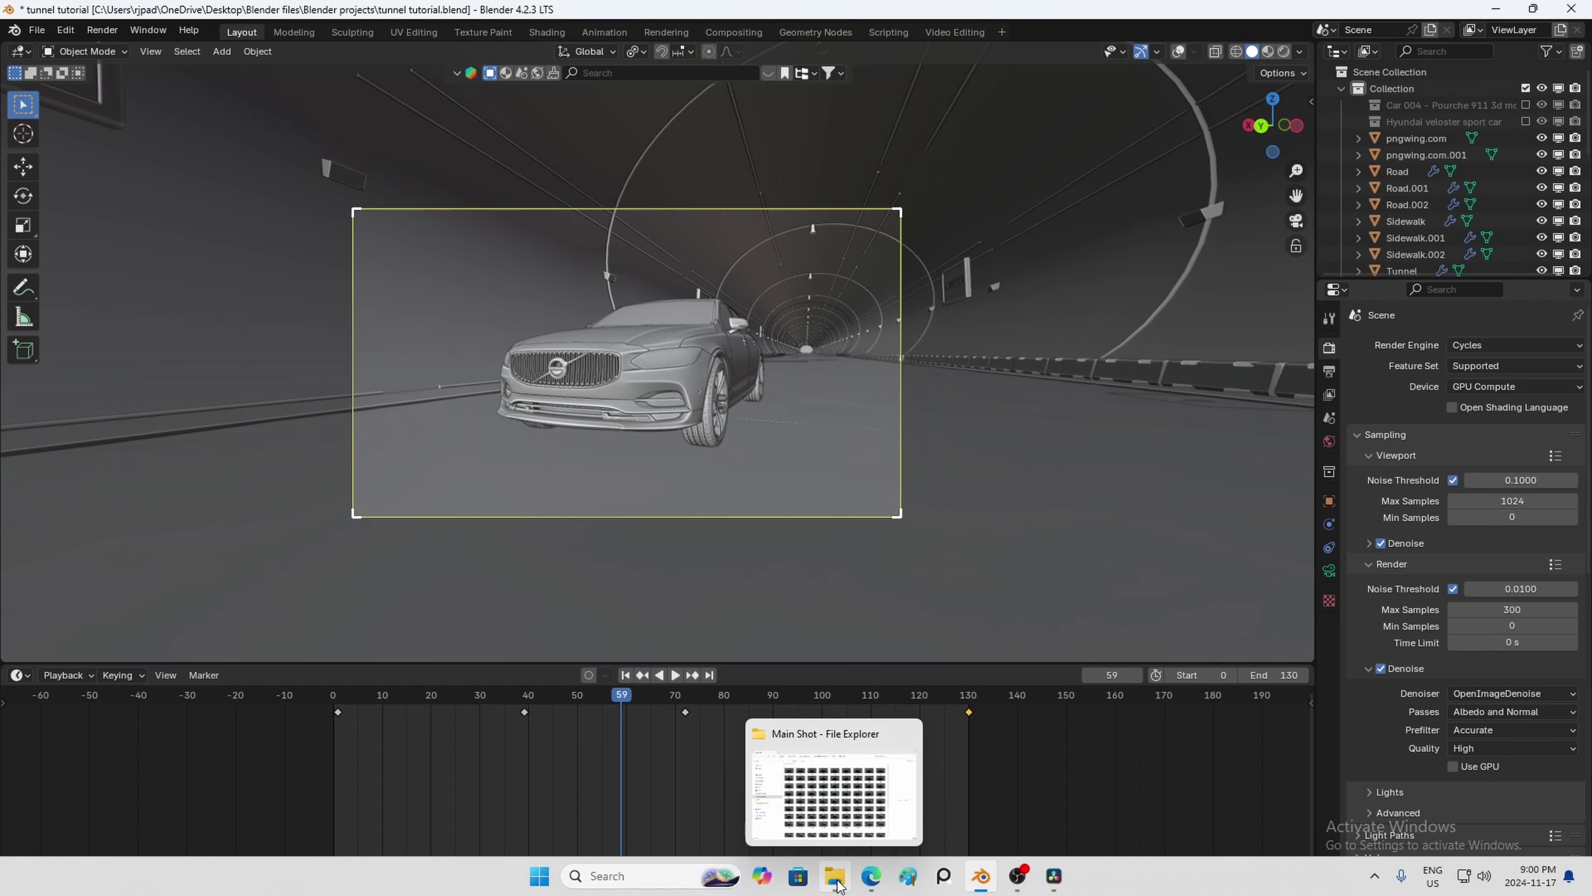
left_click(839, 884)
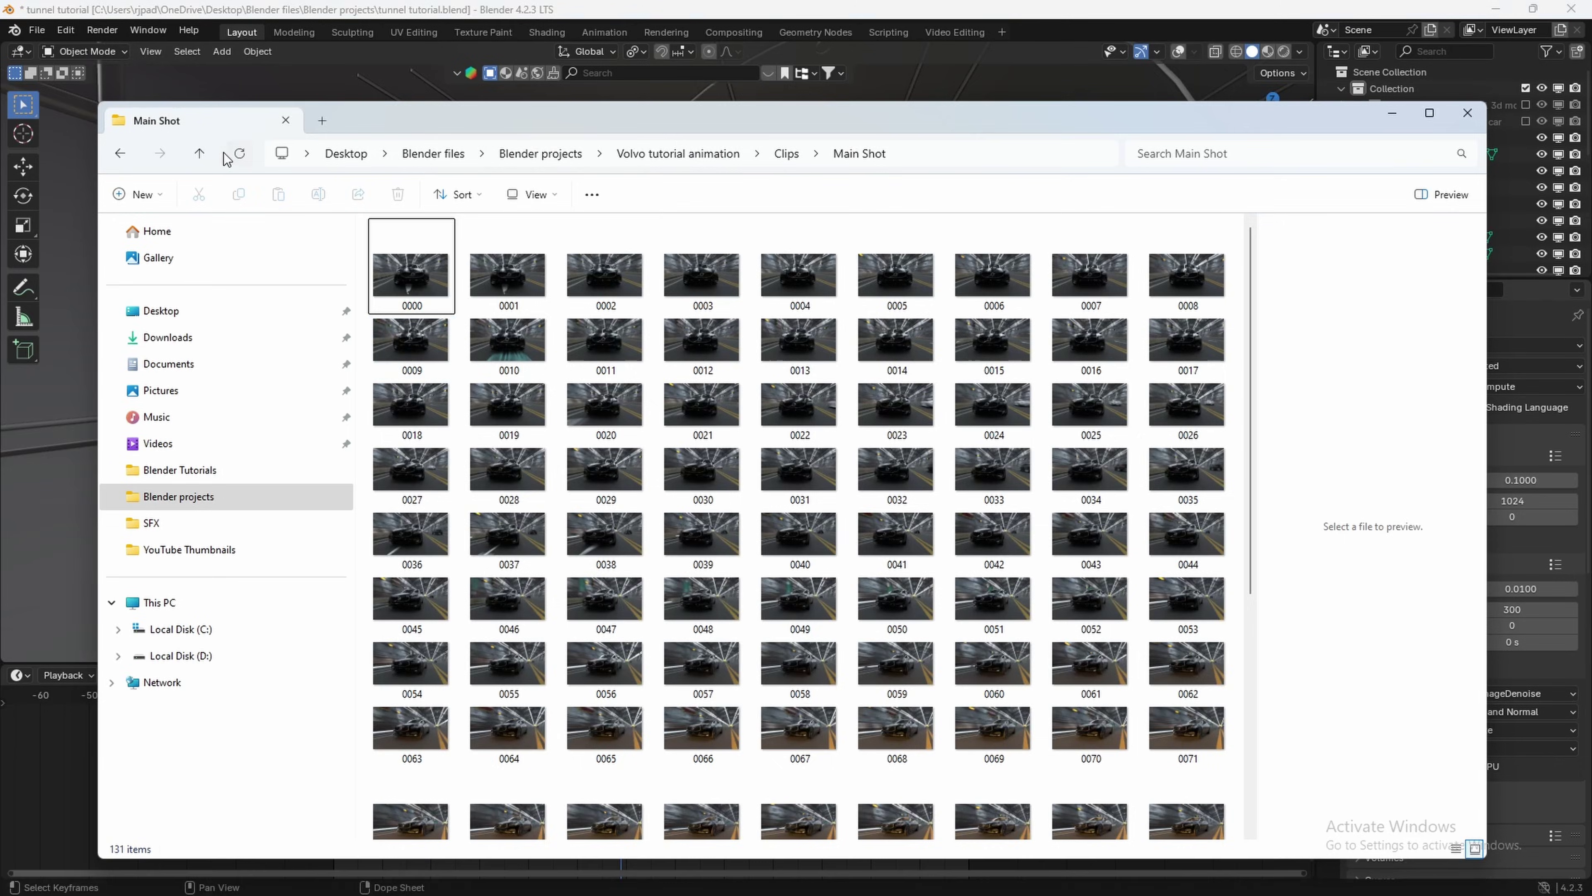
key("alt+Up")
left_click(501, 336)
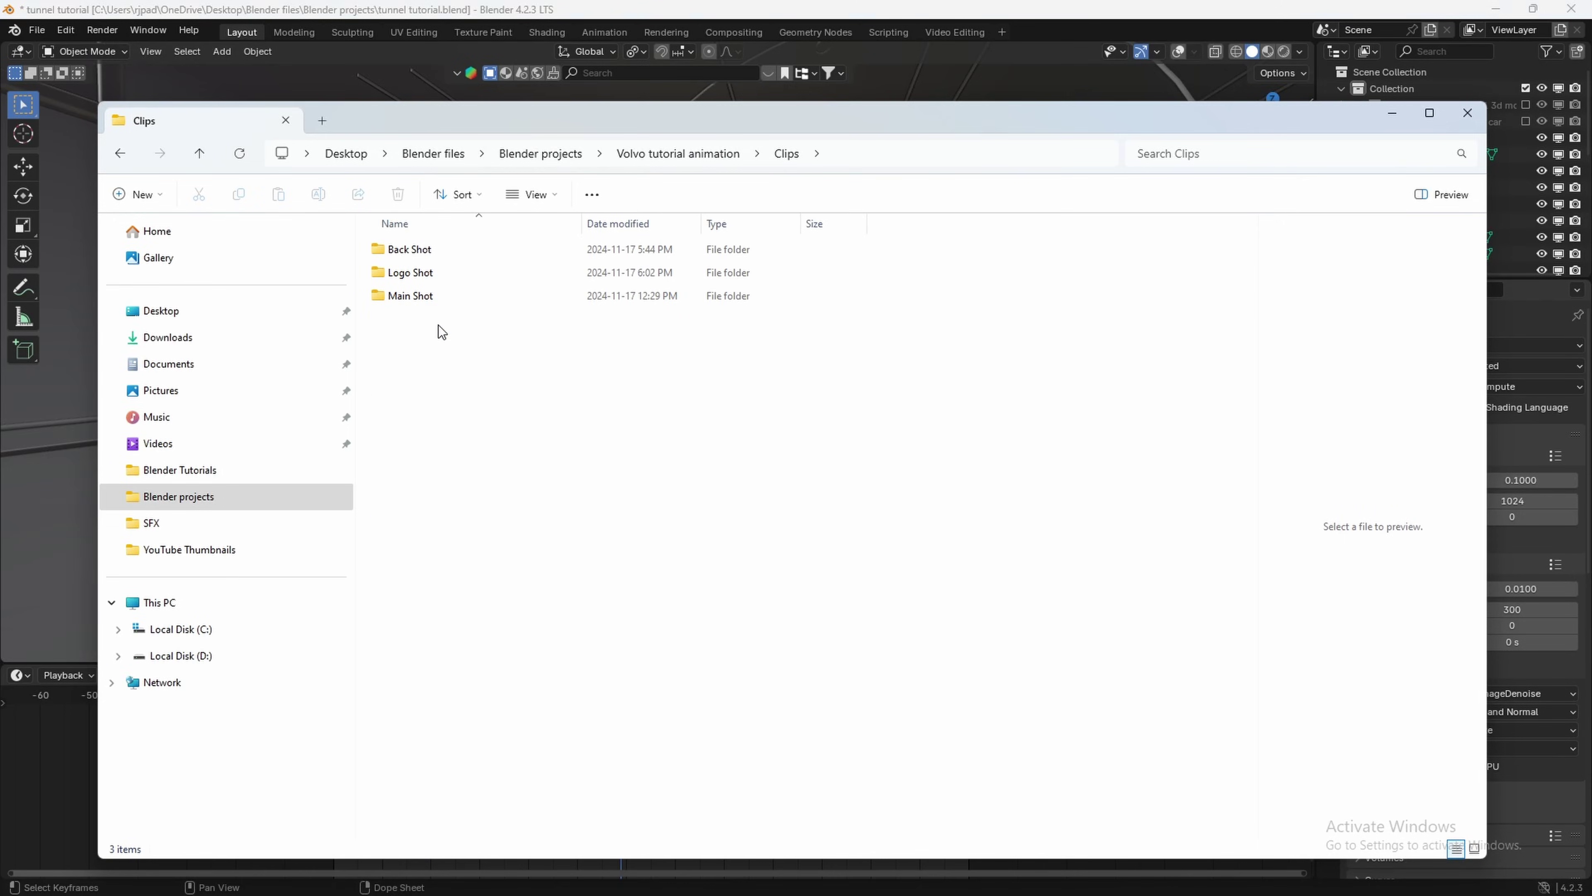
left_click(413, 303)
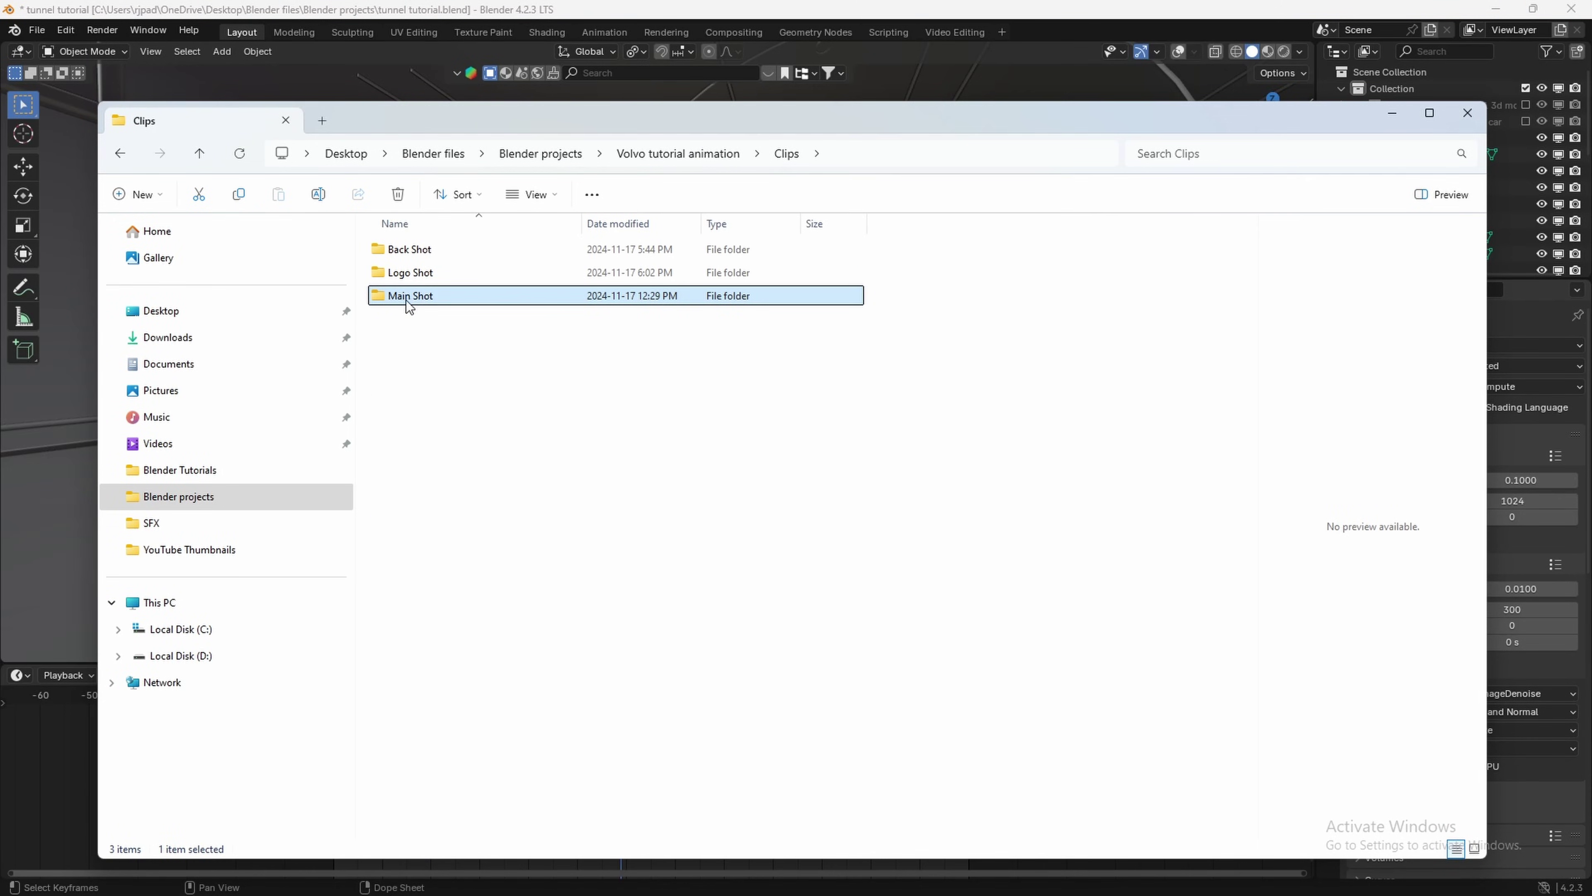
double_click(417, 299)
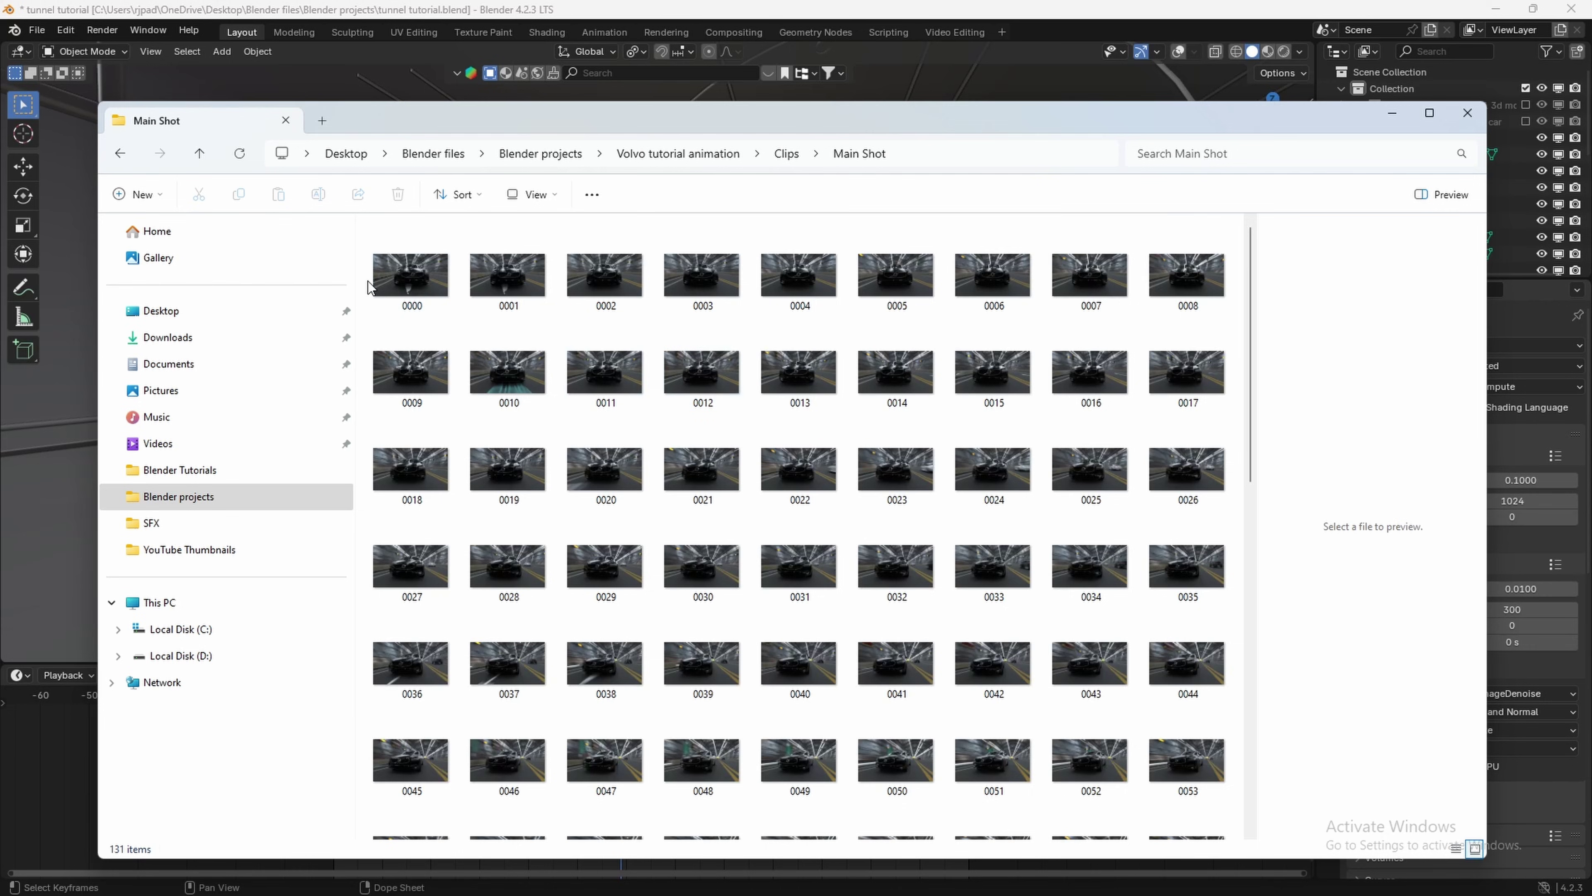
left_click_drag(365, 292, 1198, 890)
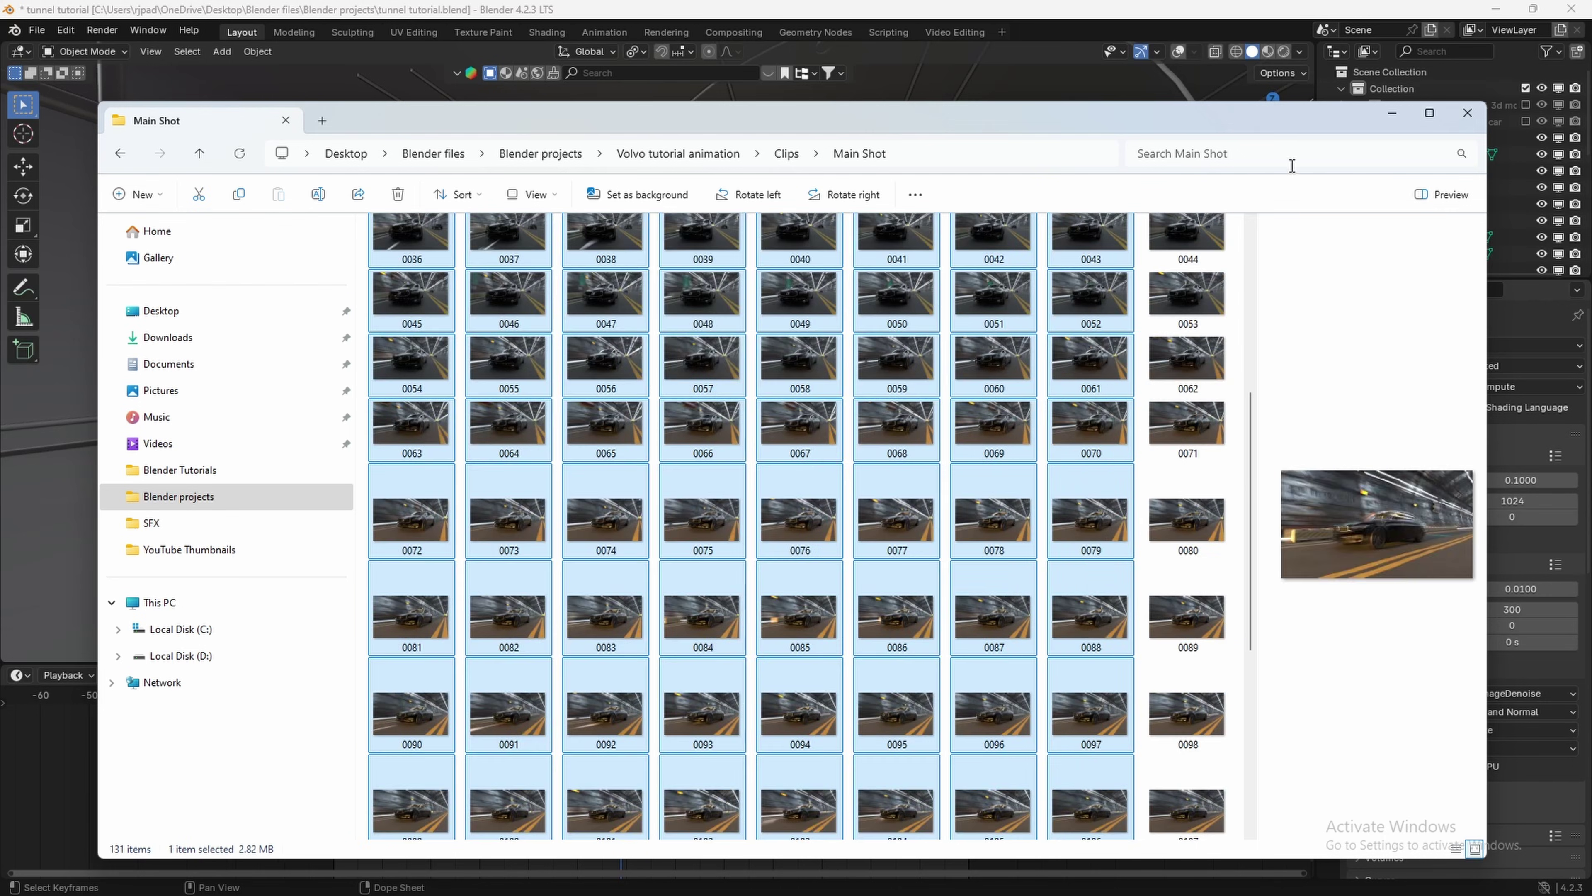
left_click(1391, 114)
Show the viewport overlays, go to frame 12 and make Camera.001 the active camera.
left_click(1179, 51)
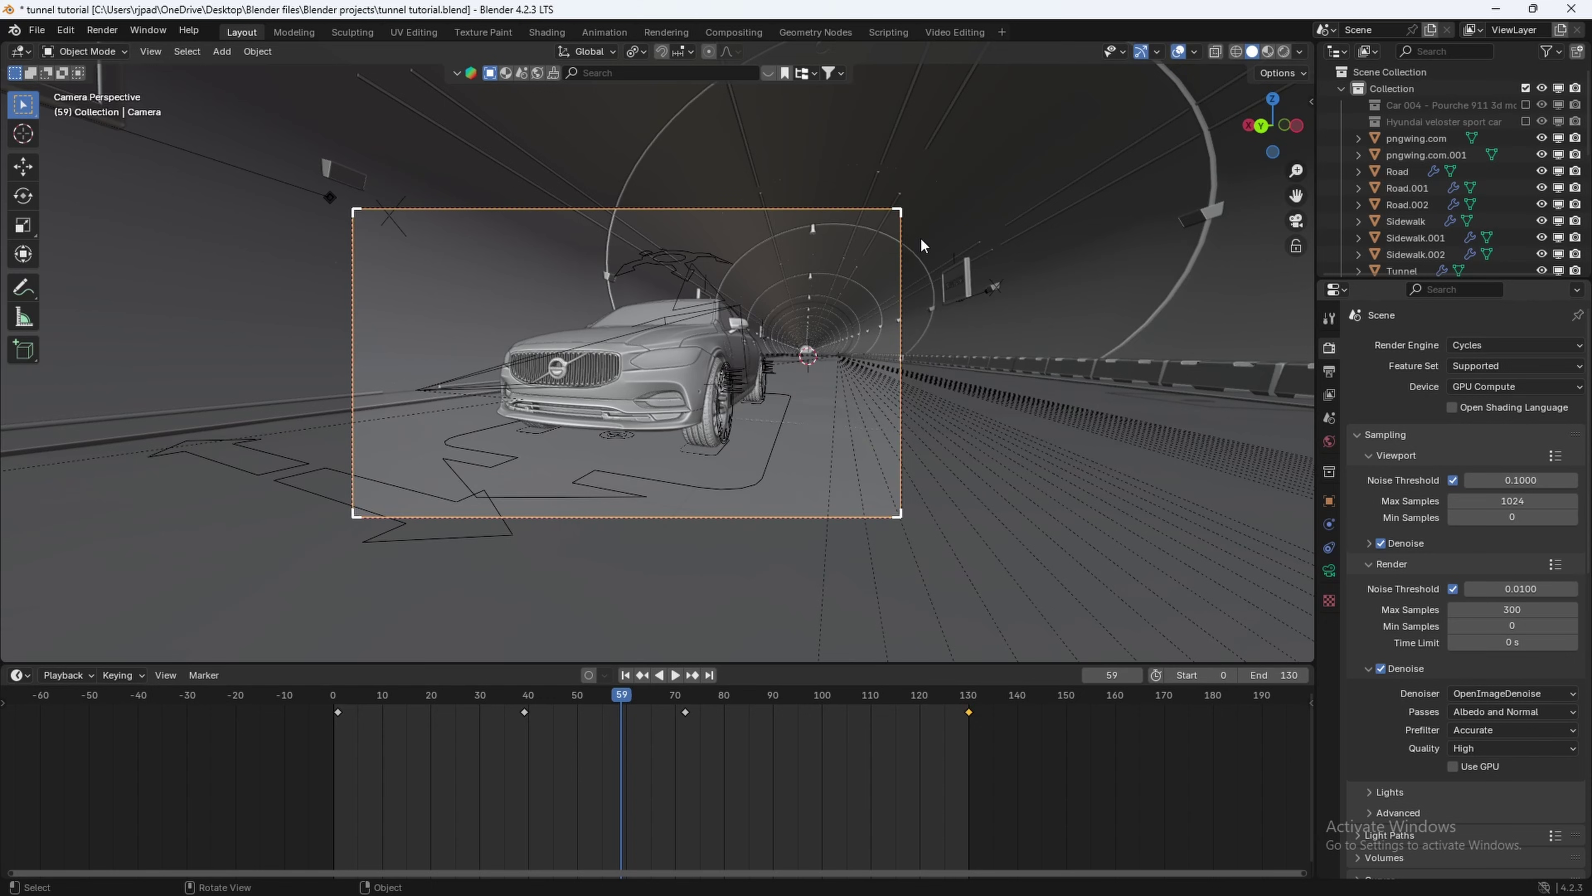
left_click_drag(535, 701, 392, 698)
left_click(788, 345)
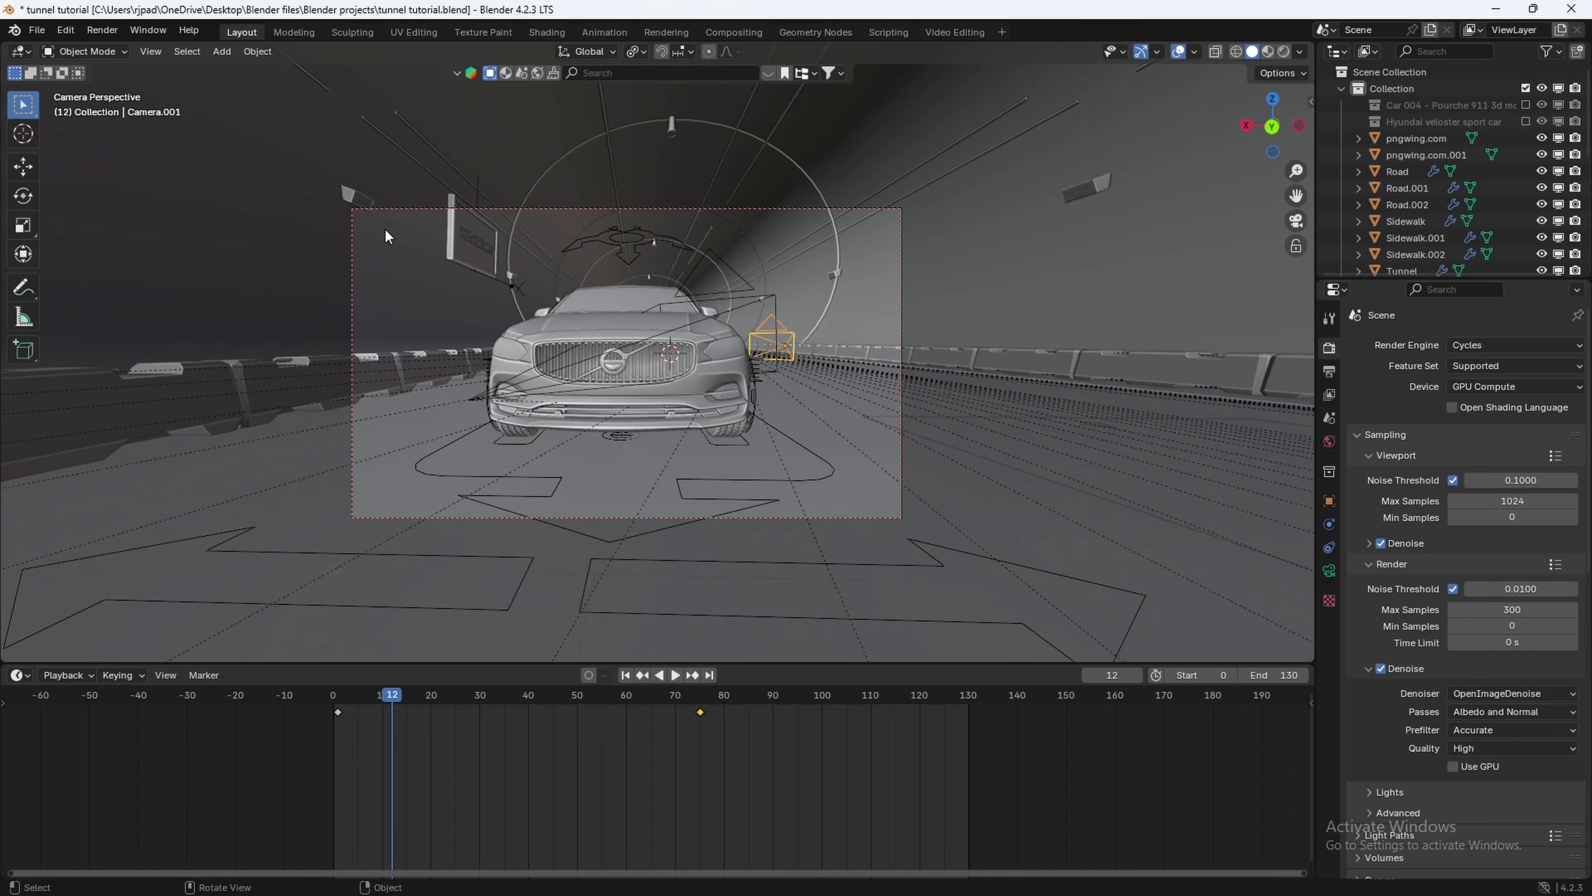
left_click(146, 55)
mouse_move(252, 246)
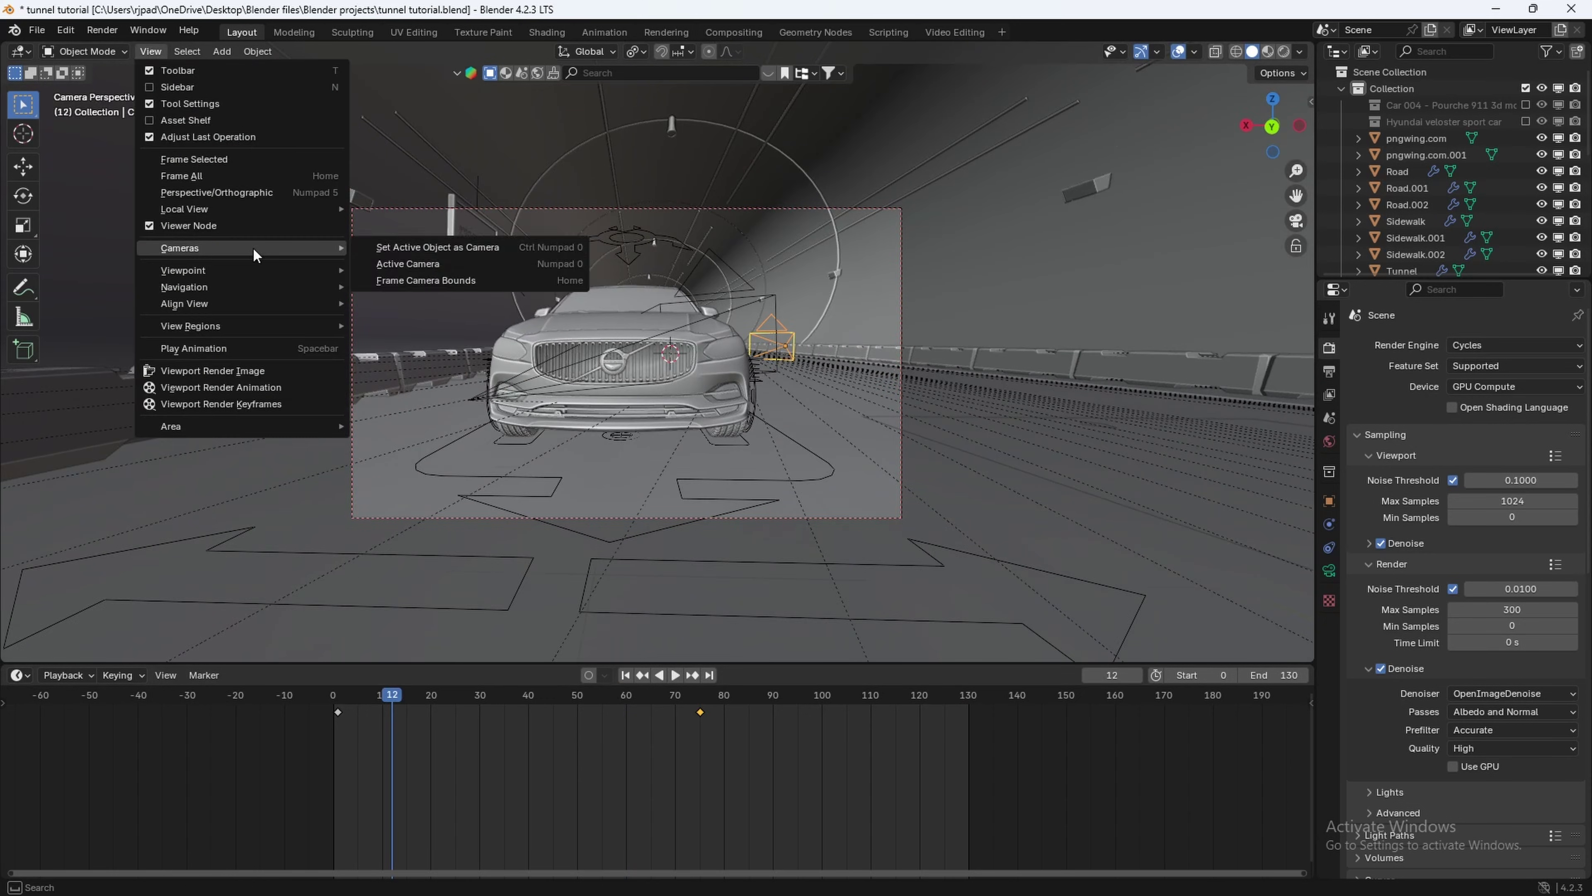
left_click(423, 246)
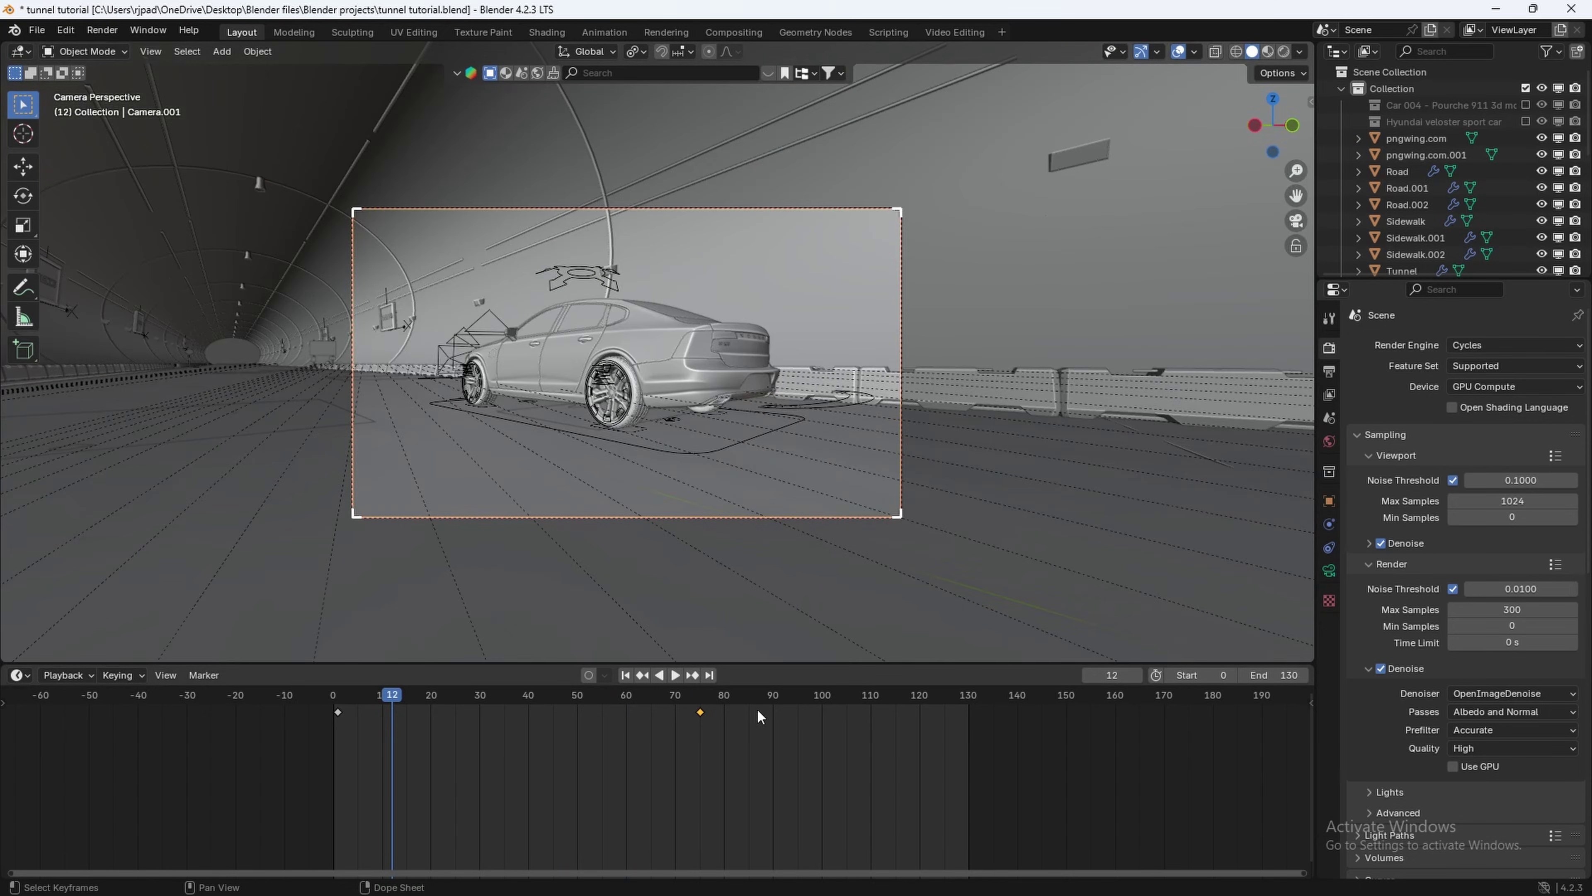
Set the animation end frame to 75 at Camera.001's last keyframe, and preview the back shot.
left_click_drag(660, 695, 700, 711)
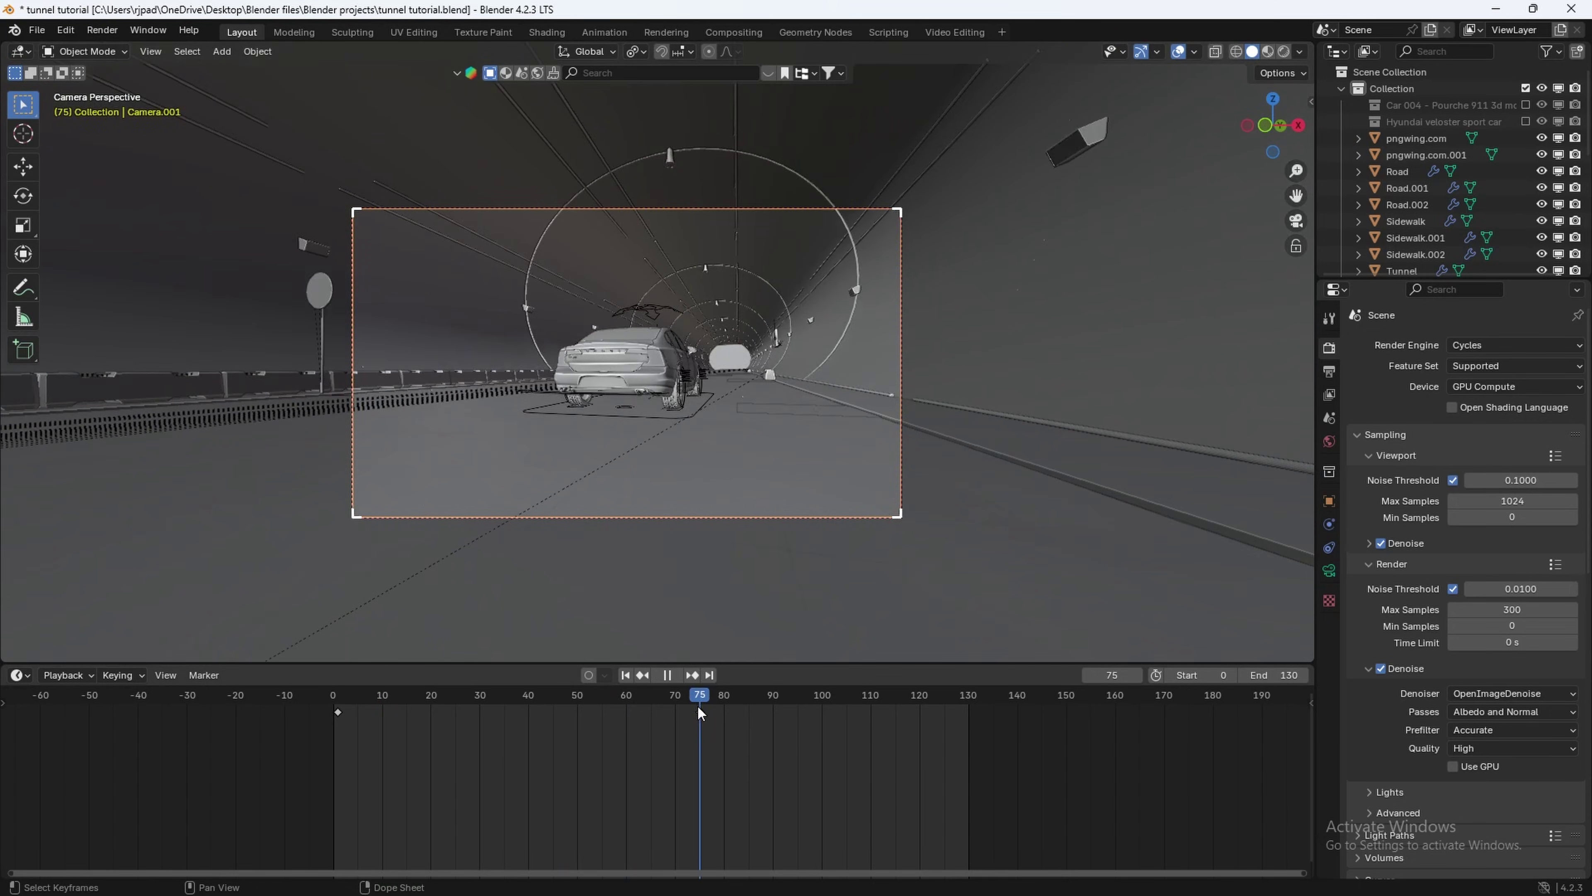
left_click(1289, 675)
type("75")
key("Return")
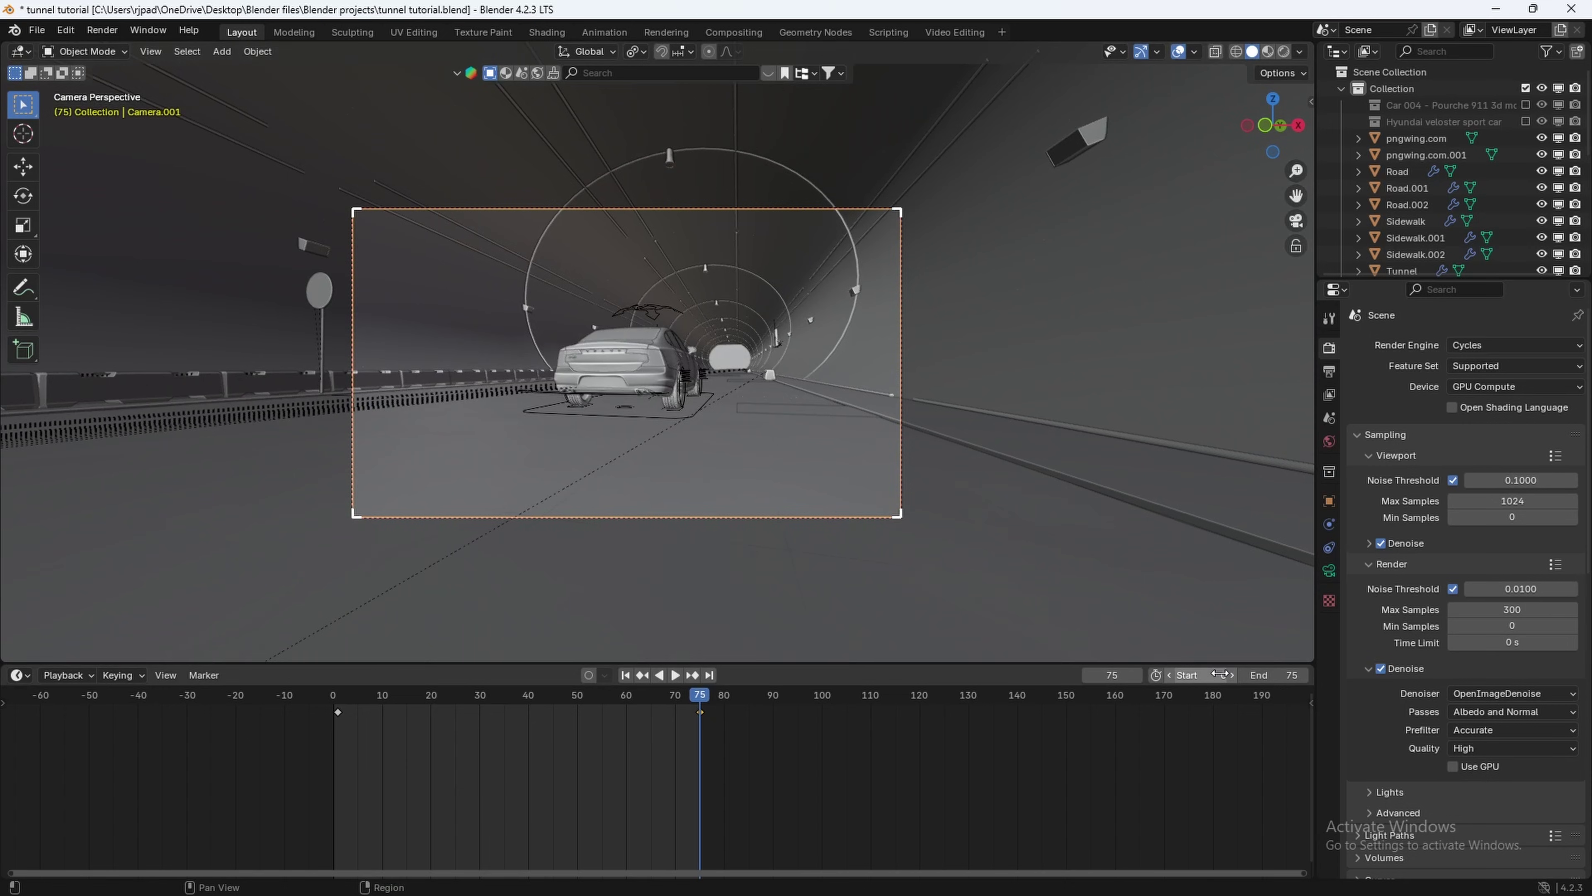
key("space")
key("space")
left_click_drag(519, 695, 616, 699)
Set the render output path to the Back Shot folder inside Clips and render the animation.
left_click(1329, 371)
scroll(1505, 628, "down", 1)
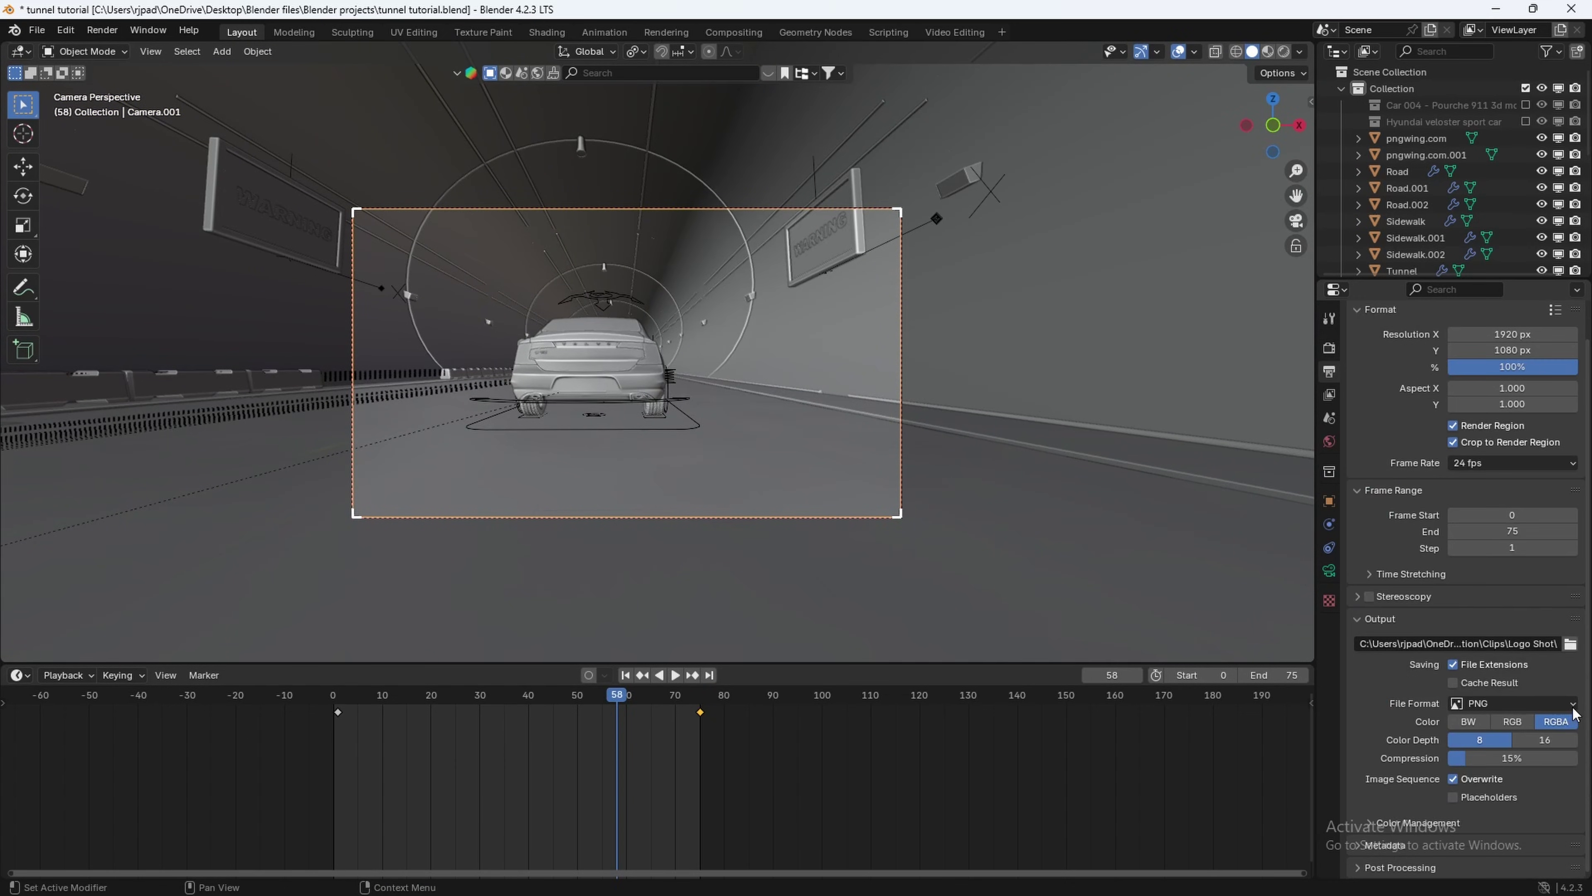
left_click(1570, 644)
left_click(584, 218)
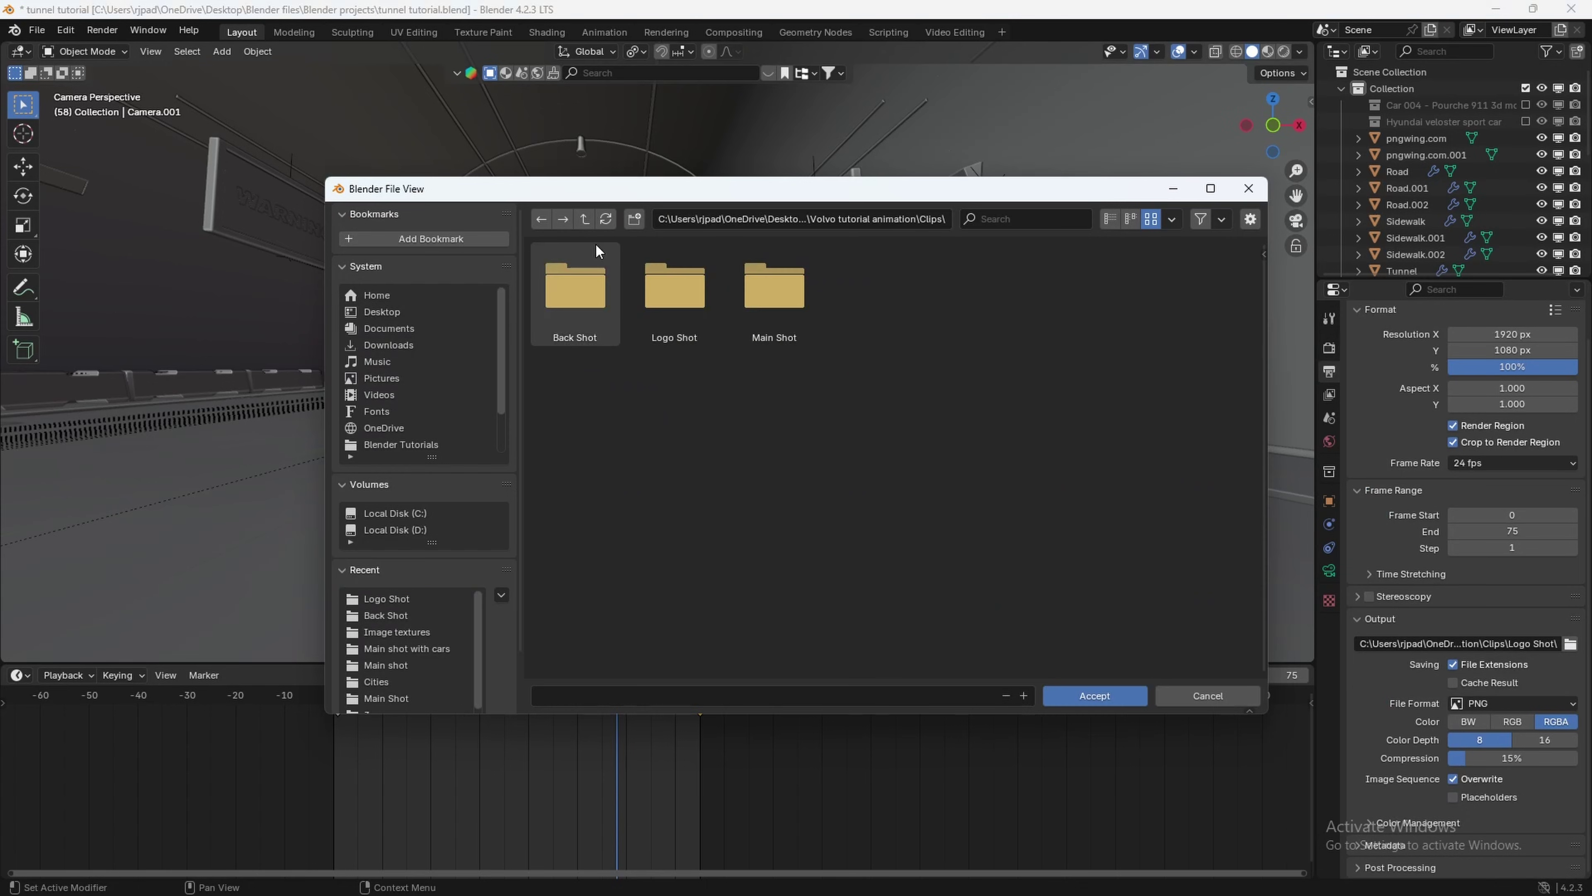
double_click(580, 327)
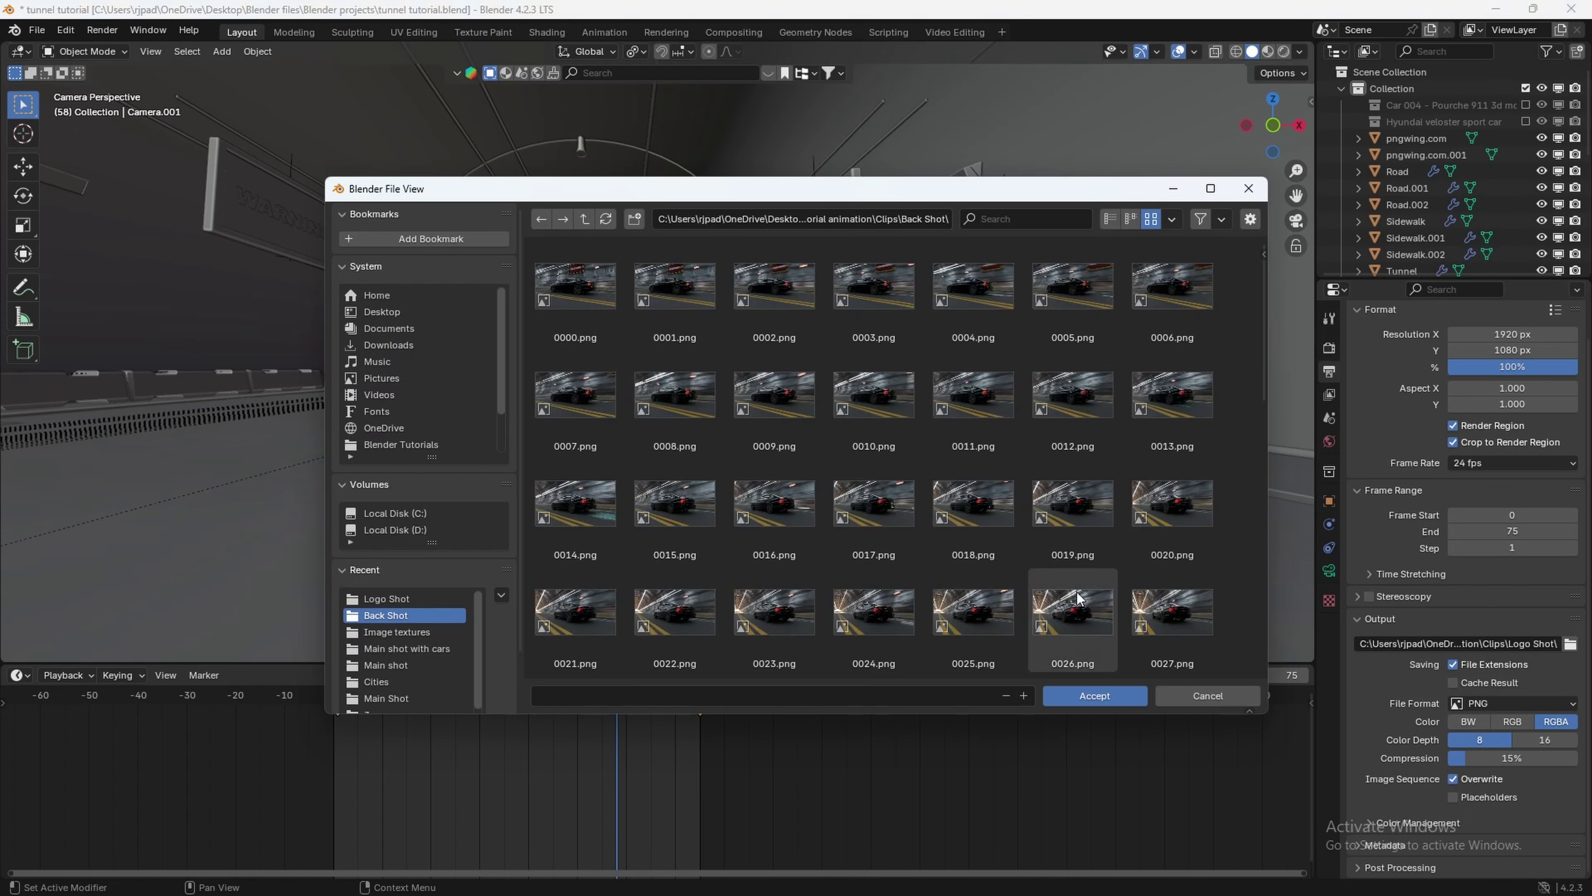
left_click(1094, 695)
left_click(102, 31)
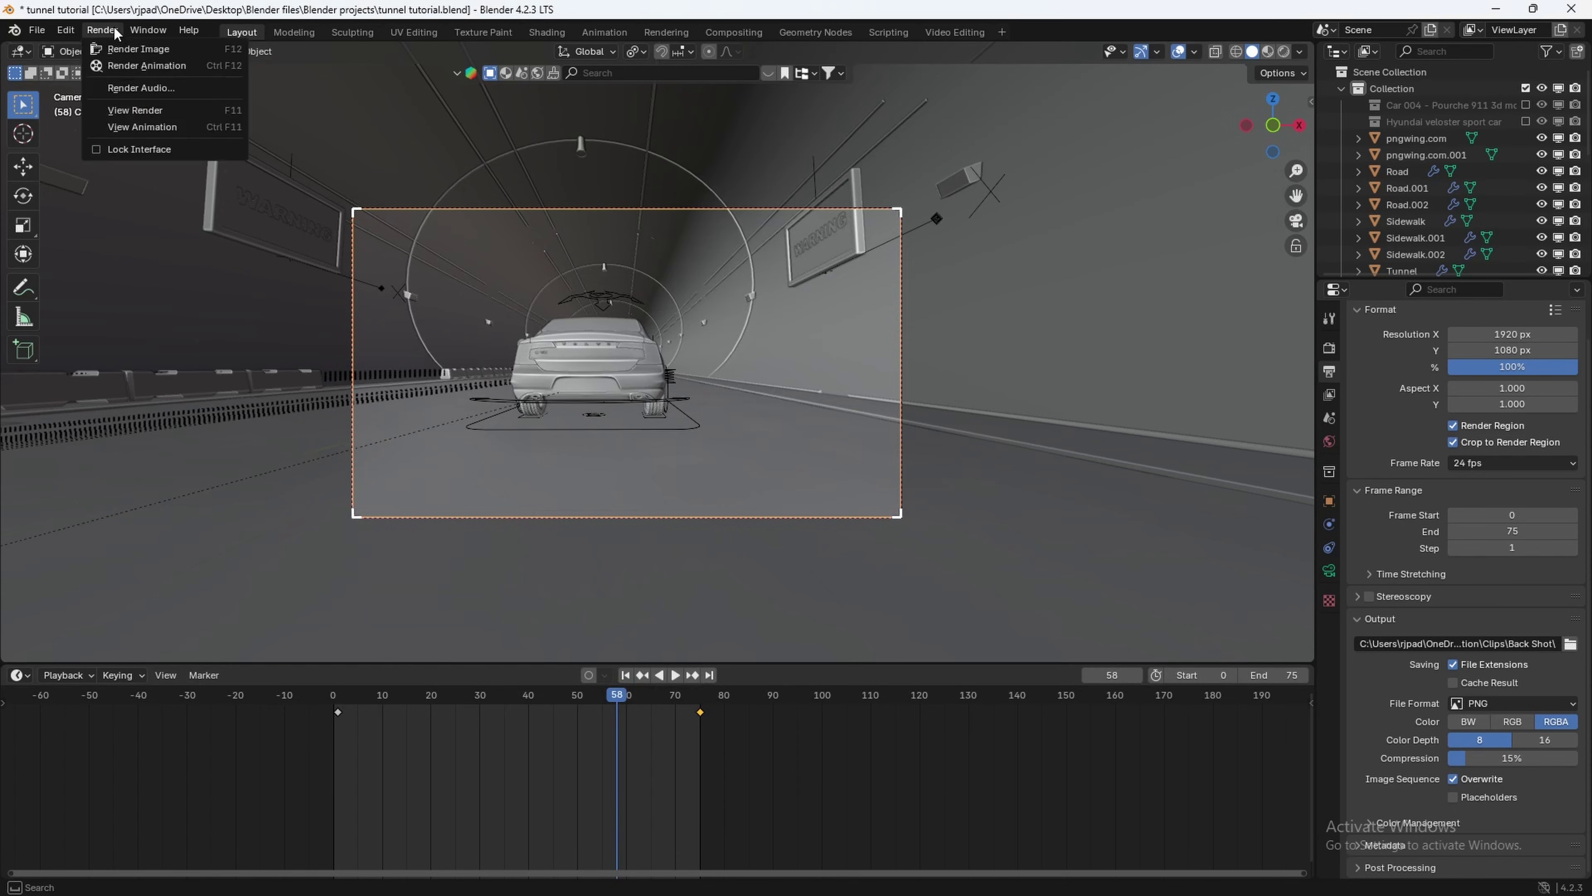
left_click(138, 65)
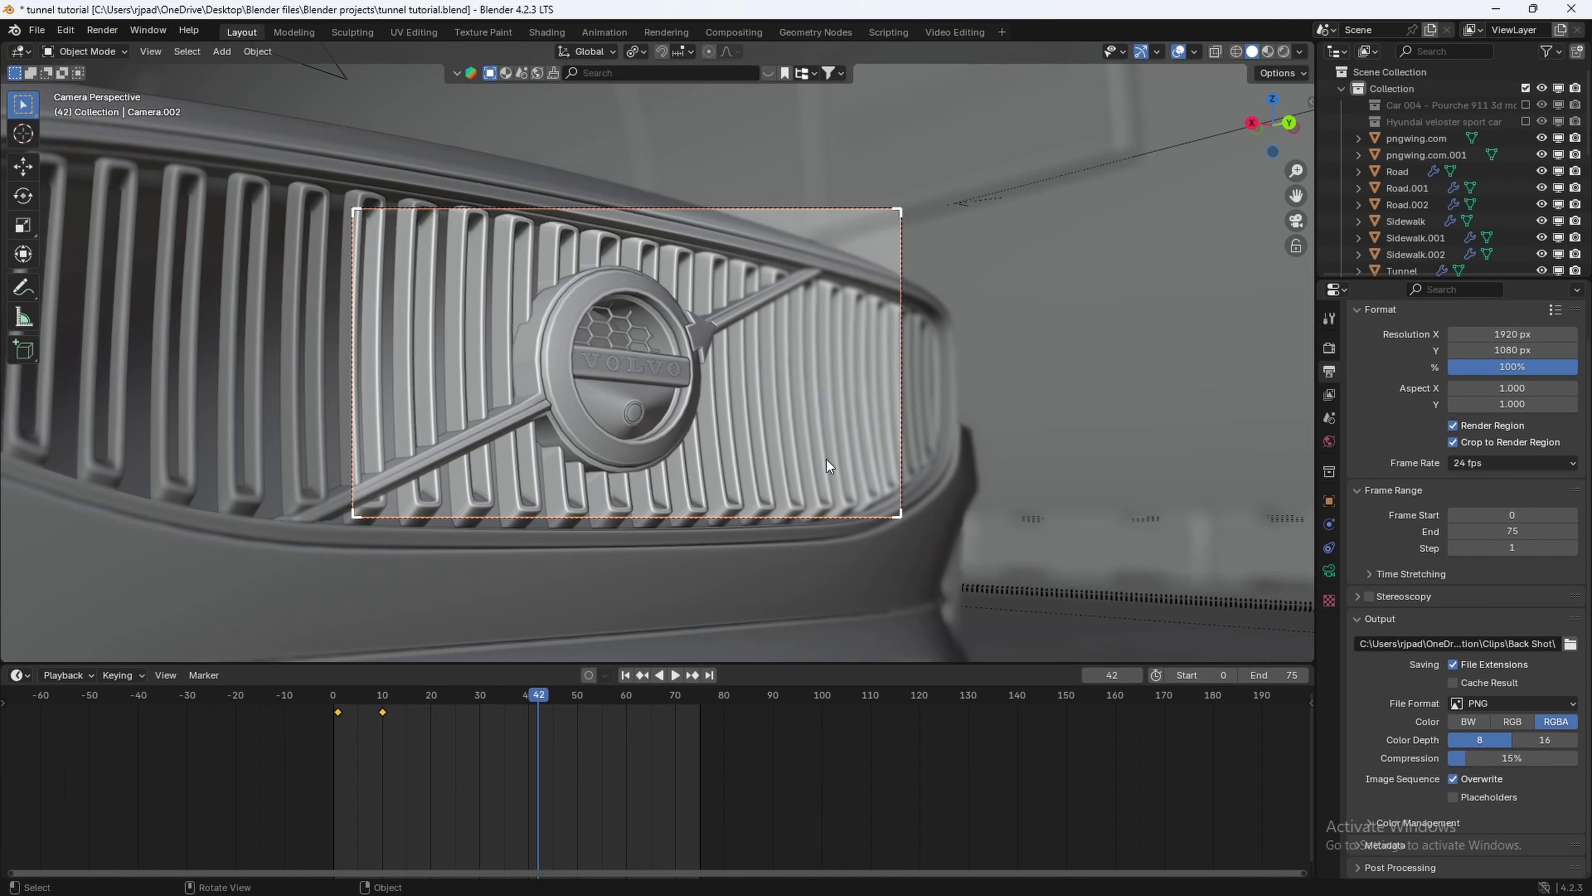
Delete the existing Video Editing workspace and add a fresh Video Editing workspace.
right_click(973, 30)
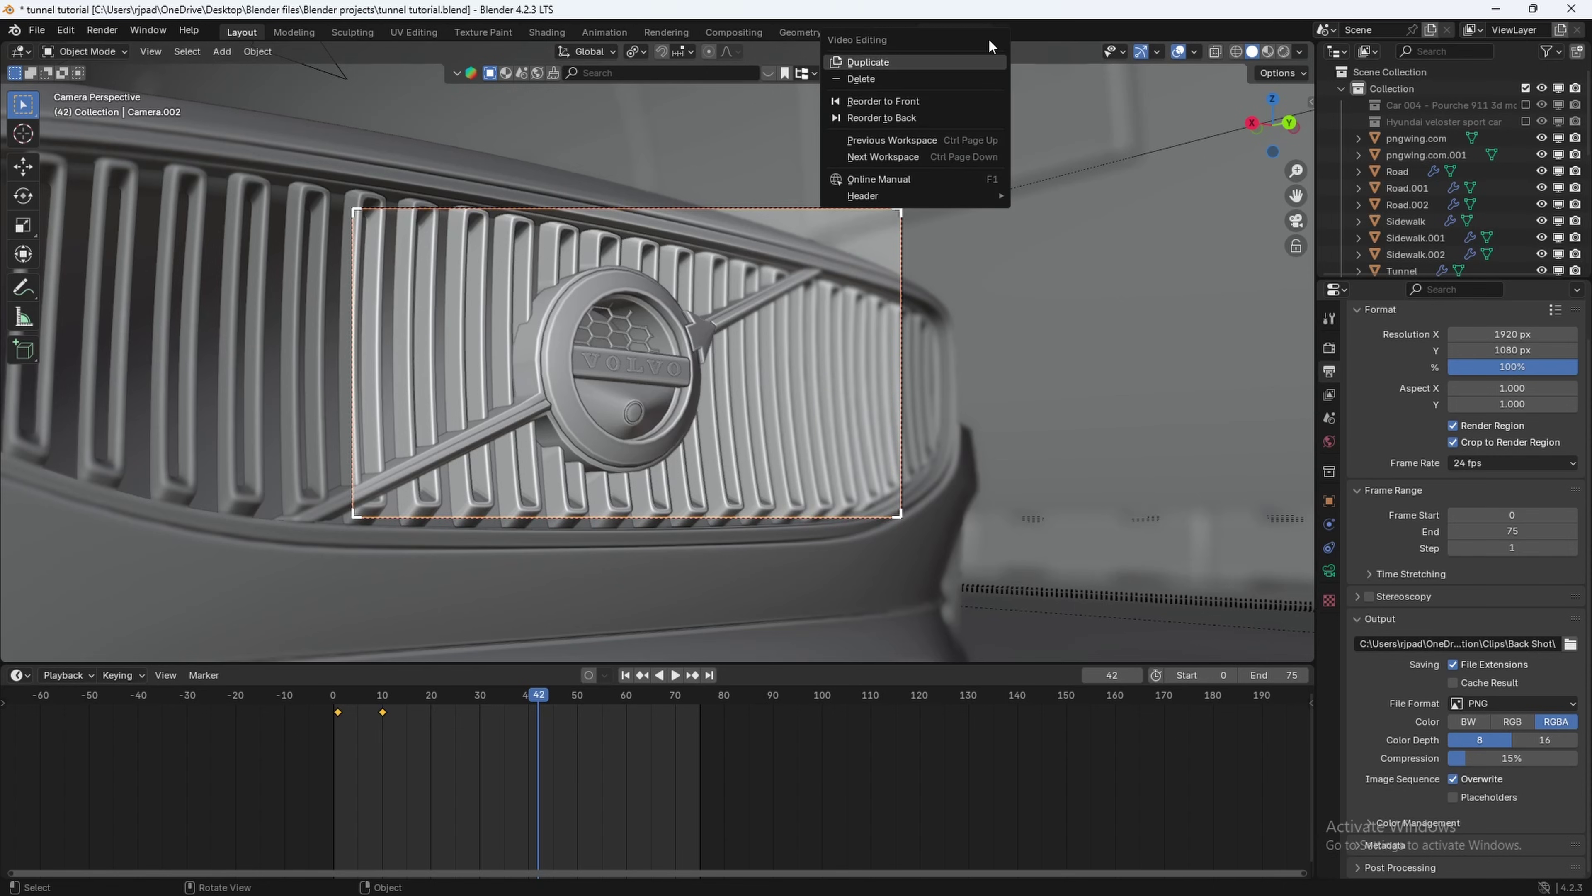
left_click(878, 79)
left_click(925, 33)
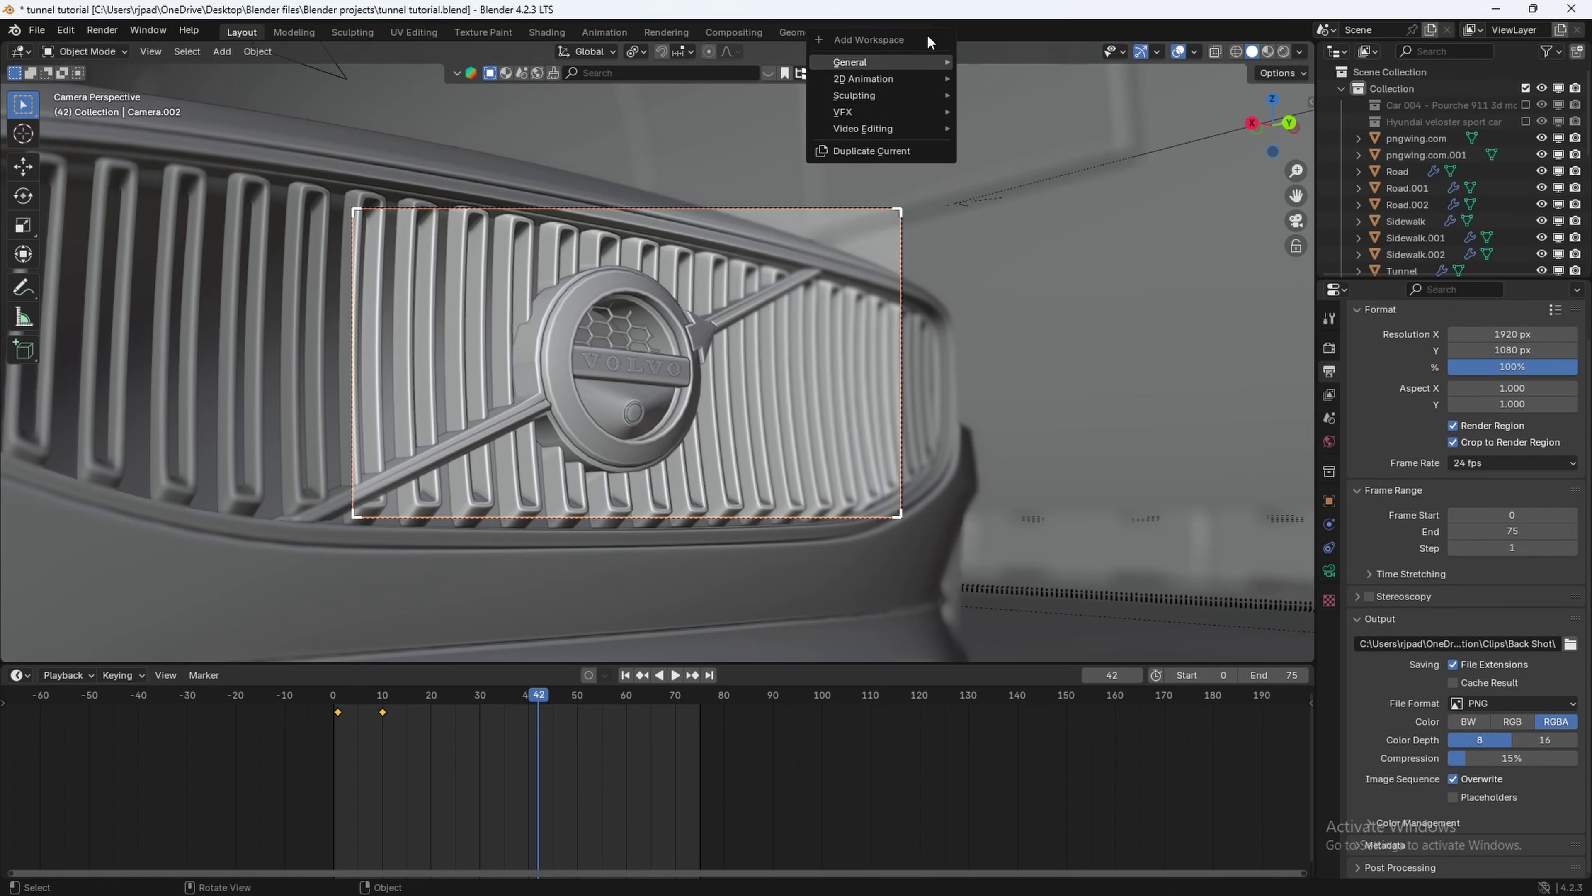
mouse_move(892, 128)
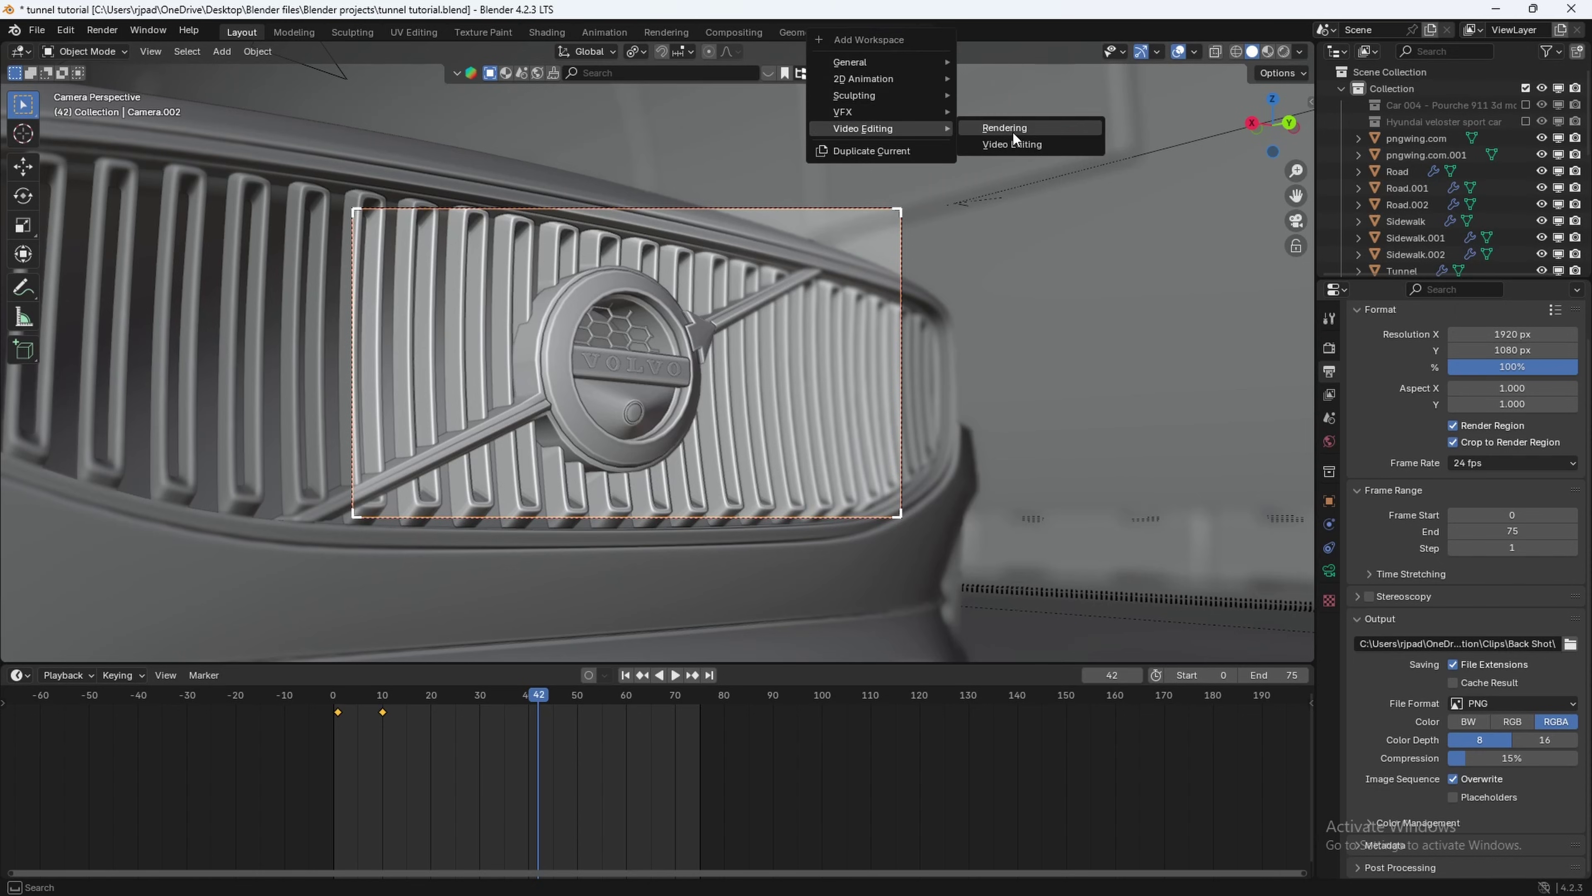
left_click(1005, 145)
Place the playhead at frame 1 and add all rendered PNG frames from the Main shot folder as an image strip on channel 1.
middle_click_drag(399, 552, 693, 569)
left_click_drag(619, 471, 465, 494)
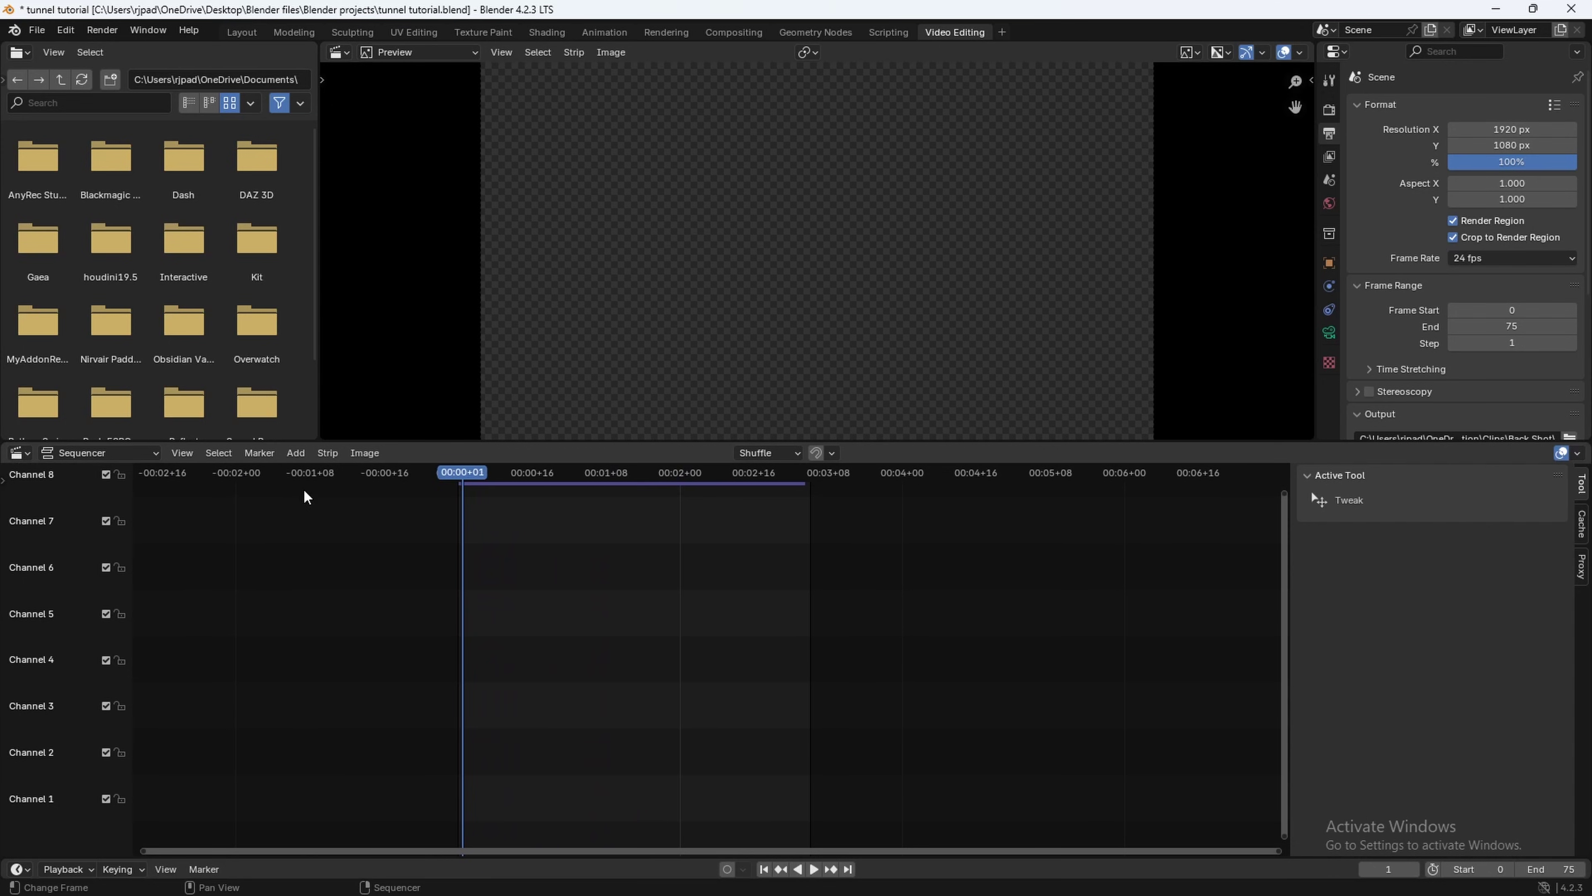
left_click(295, 453)
left_click(344, 560)
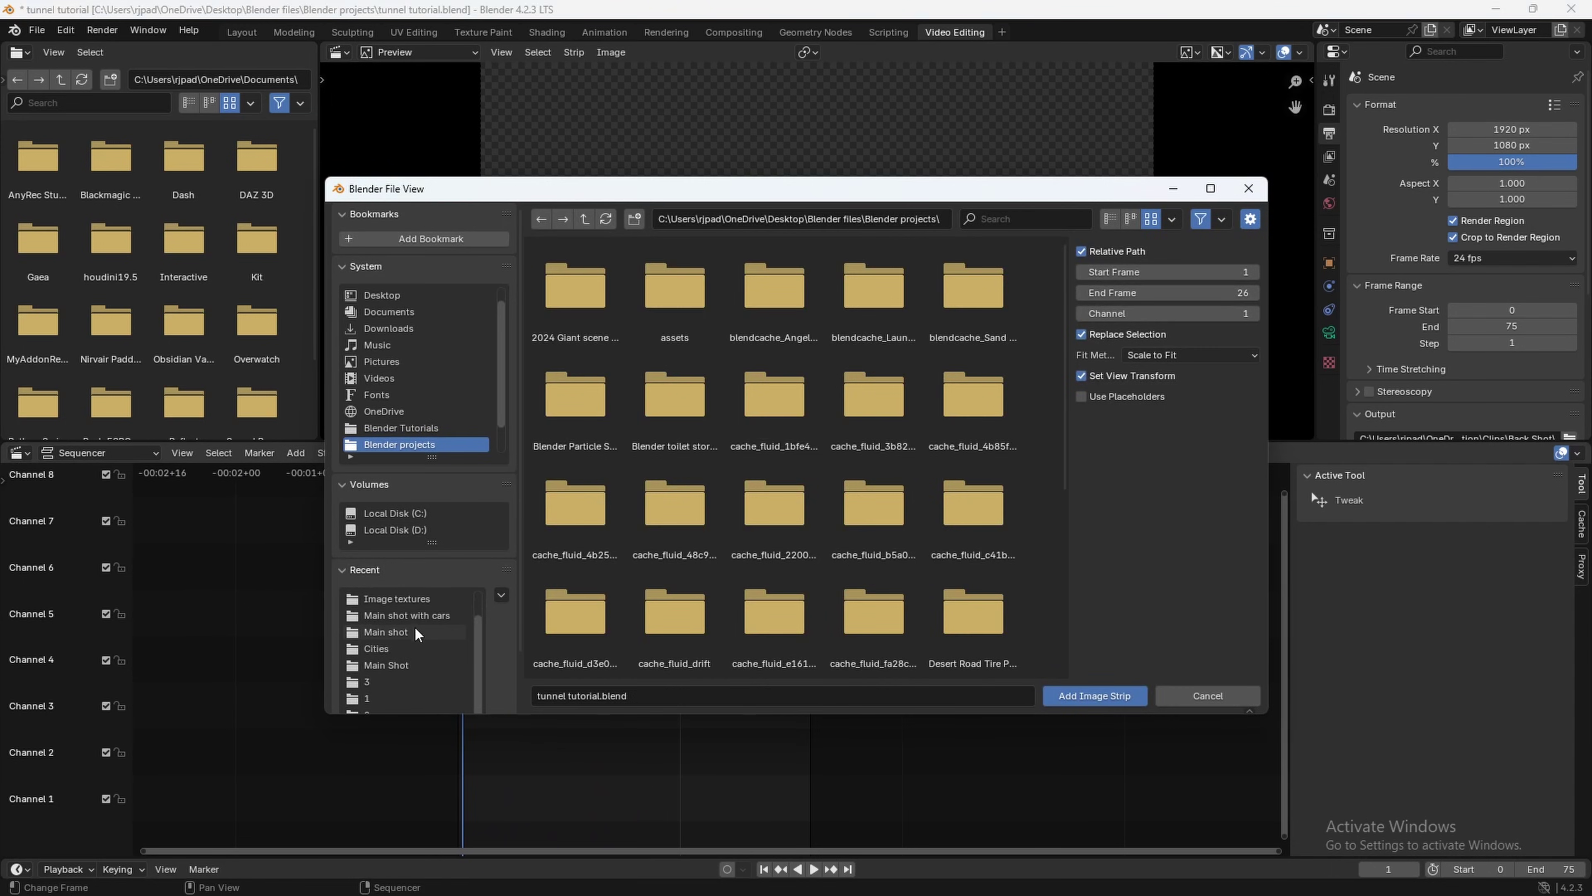
left_click(404, 632)
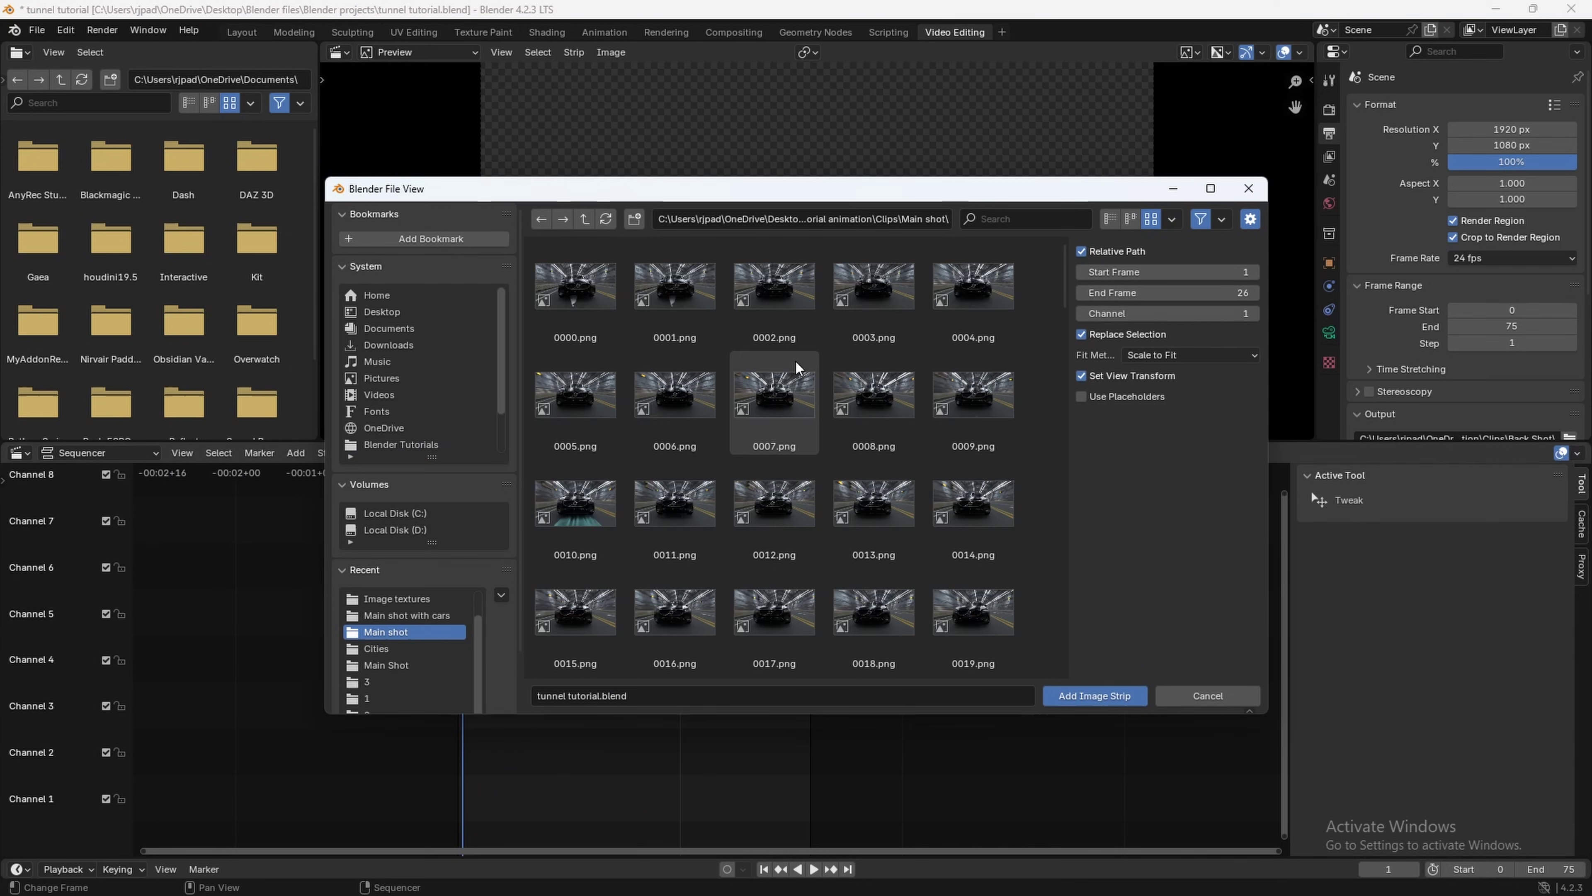
scroll(760, 364, "down", 16)
key("a")
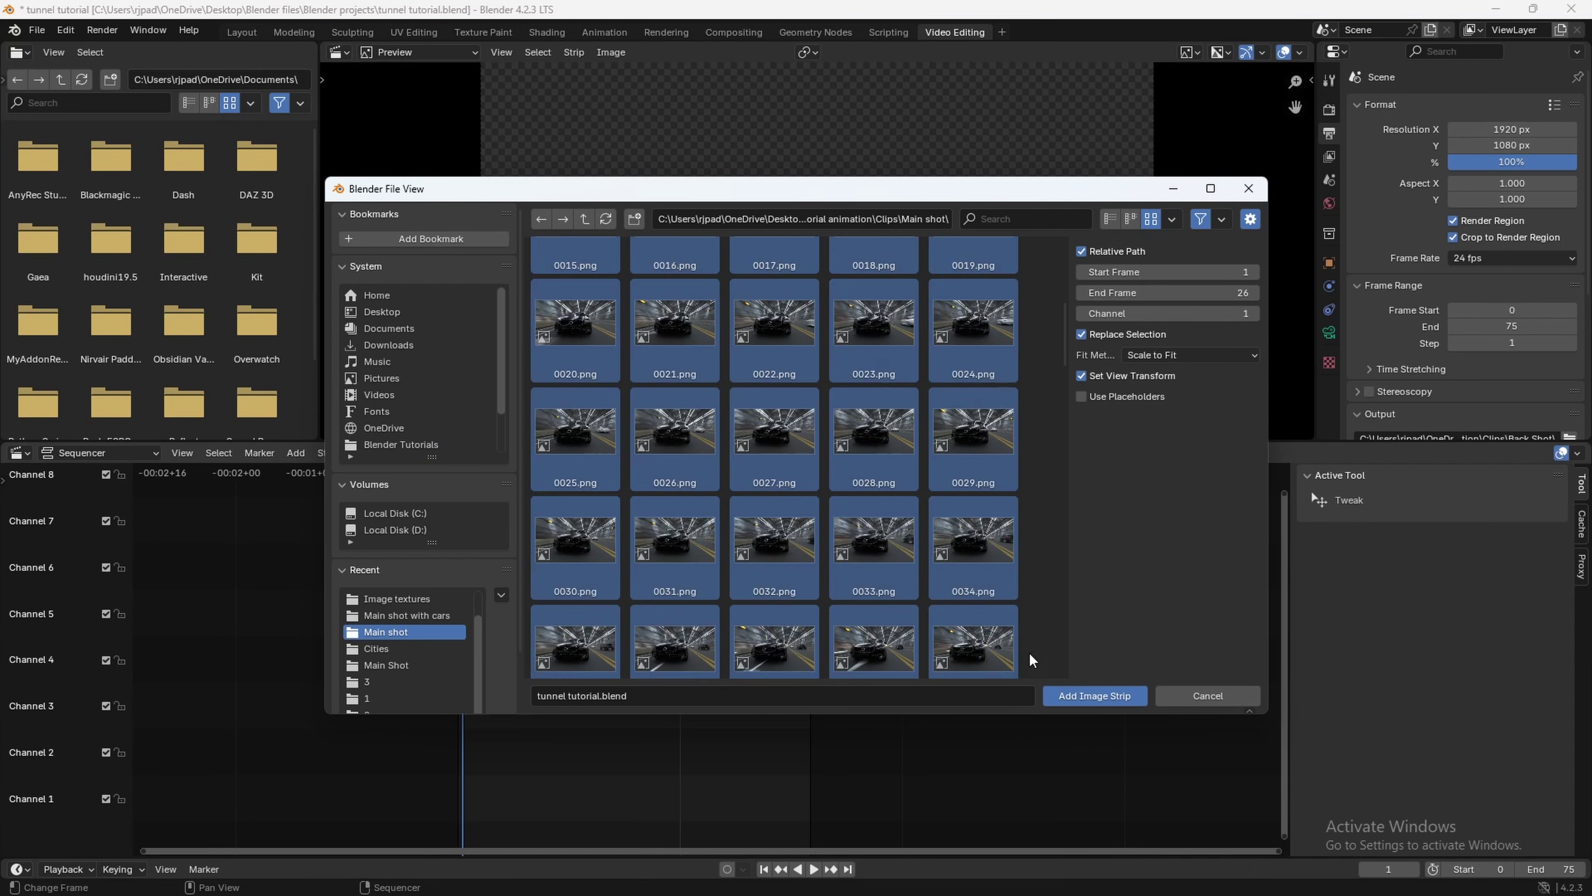
left_click(1064, 691)
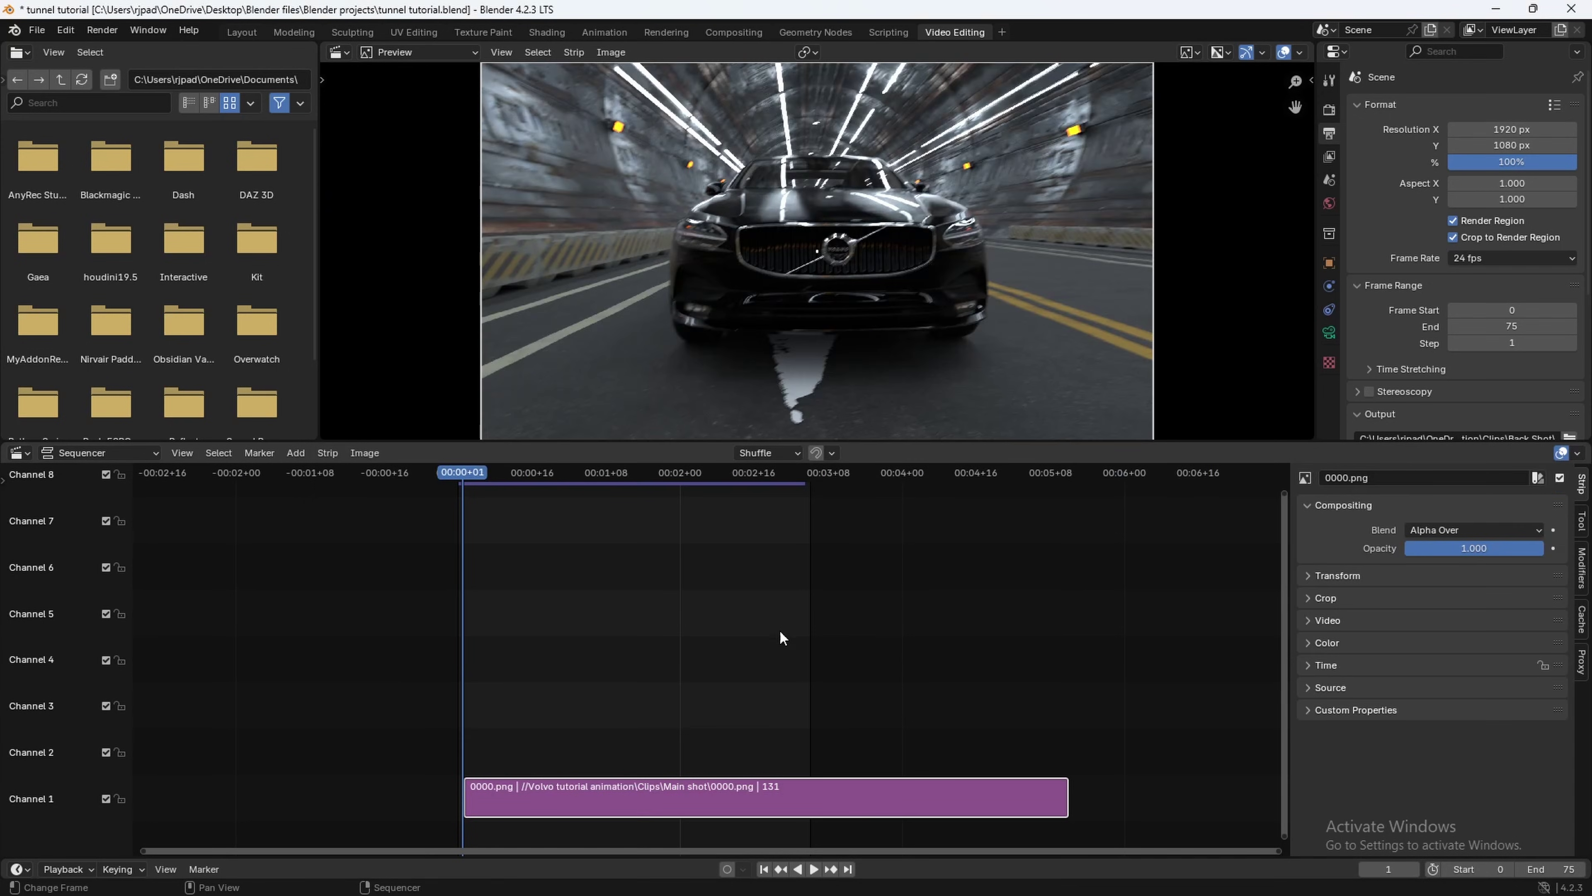
Play and scrub the Main shot strip in the sequencer, and preview the main camera's animation in the Layout workspace.
key("space")
scroll(806, 371, "down", 2)
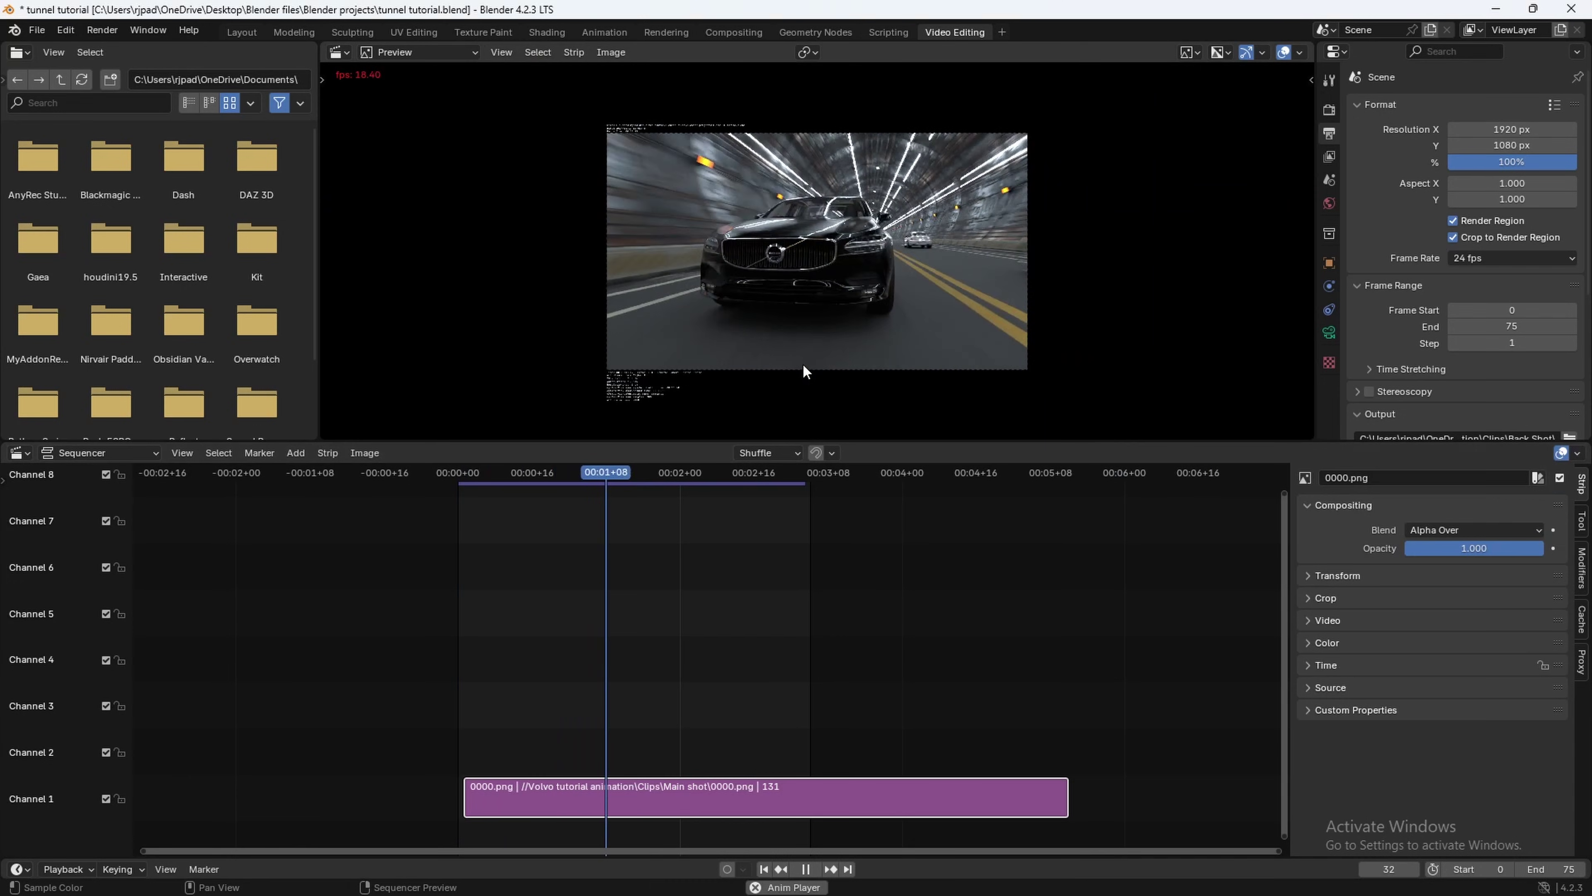
key("space")
left_click_drag(696, 471, 599, 550)
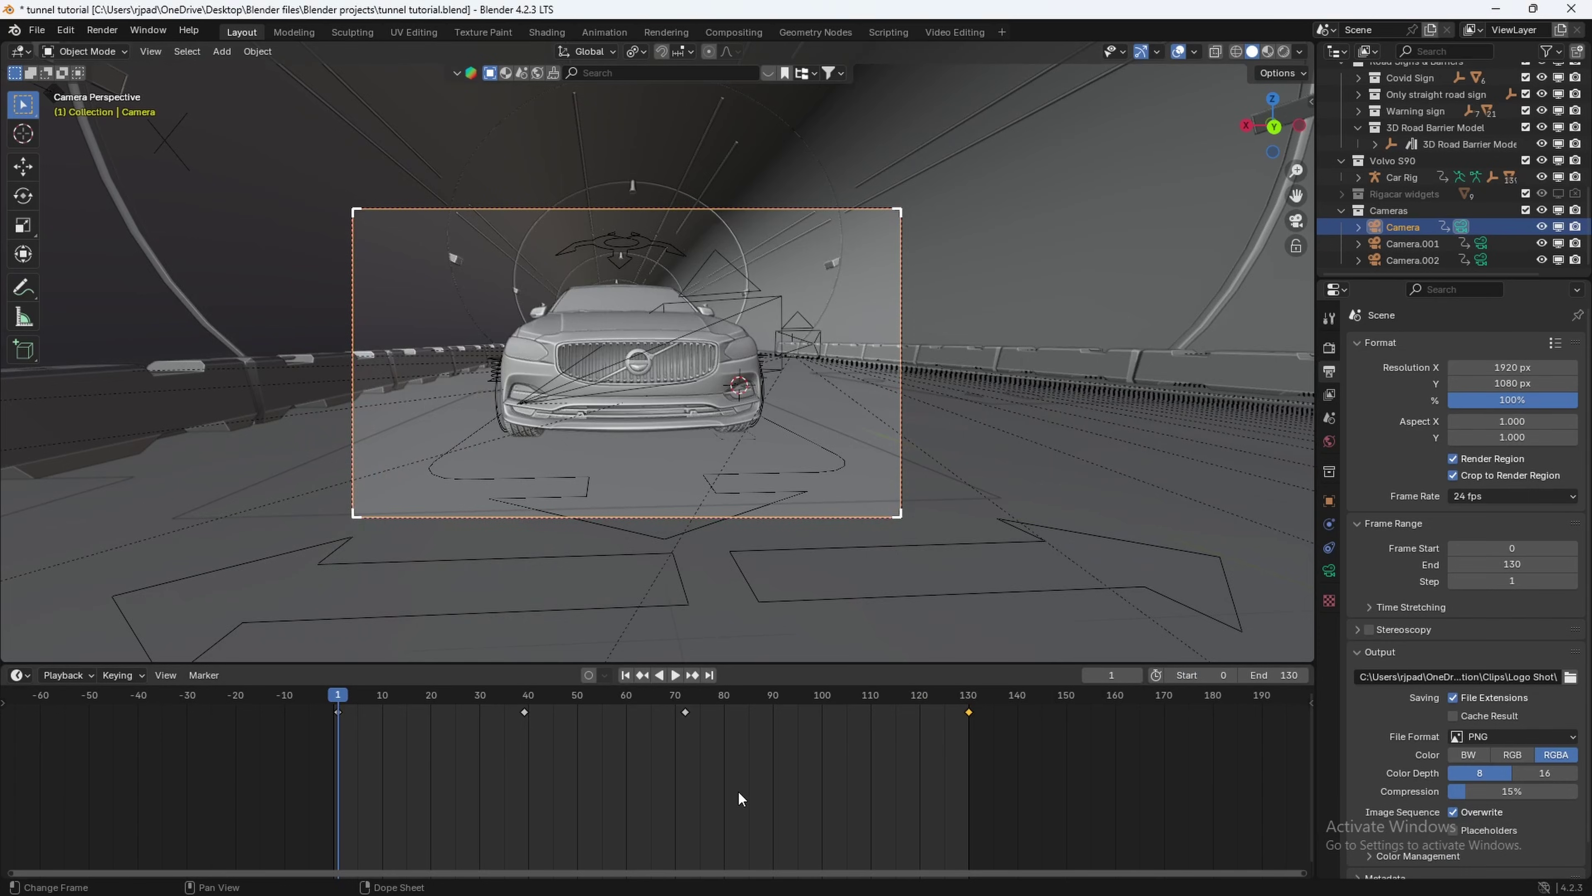
key("space")
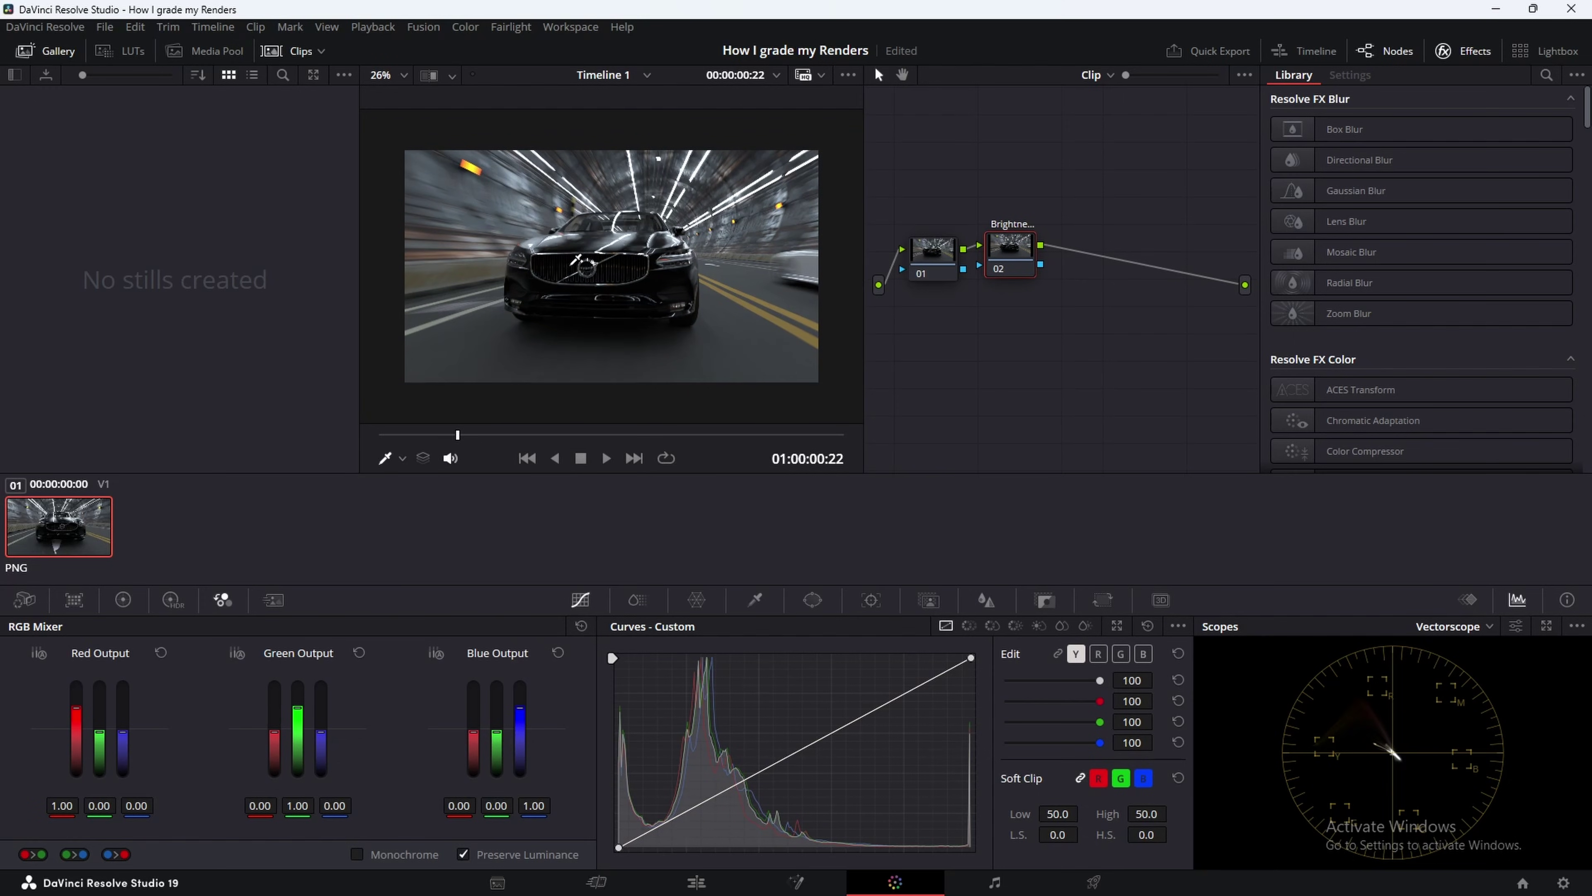
Switch to DaVinci Resolve and adjust the shadows and slightly lower the midtones on node 02's custom curve.
left_click_drag(629, 841, 625, 836)
left_click_drag(794, 751, 792, 761)
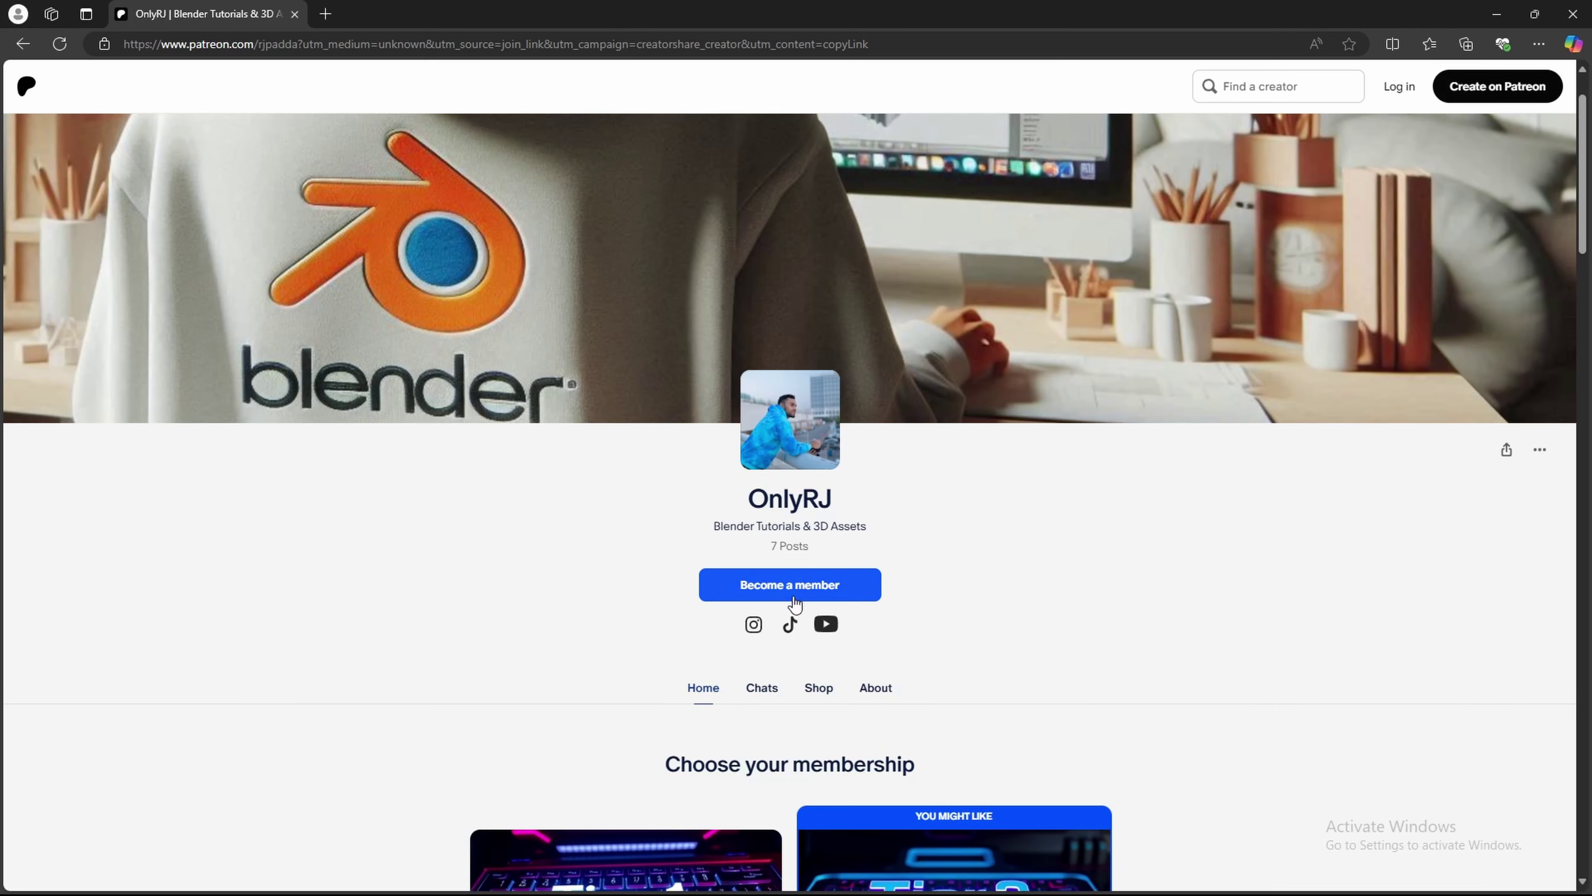
Switch to the browser and examine the membership tiers on the creator's Patreon page.
scroll(1020, 632, "down", 8)
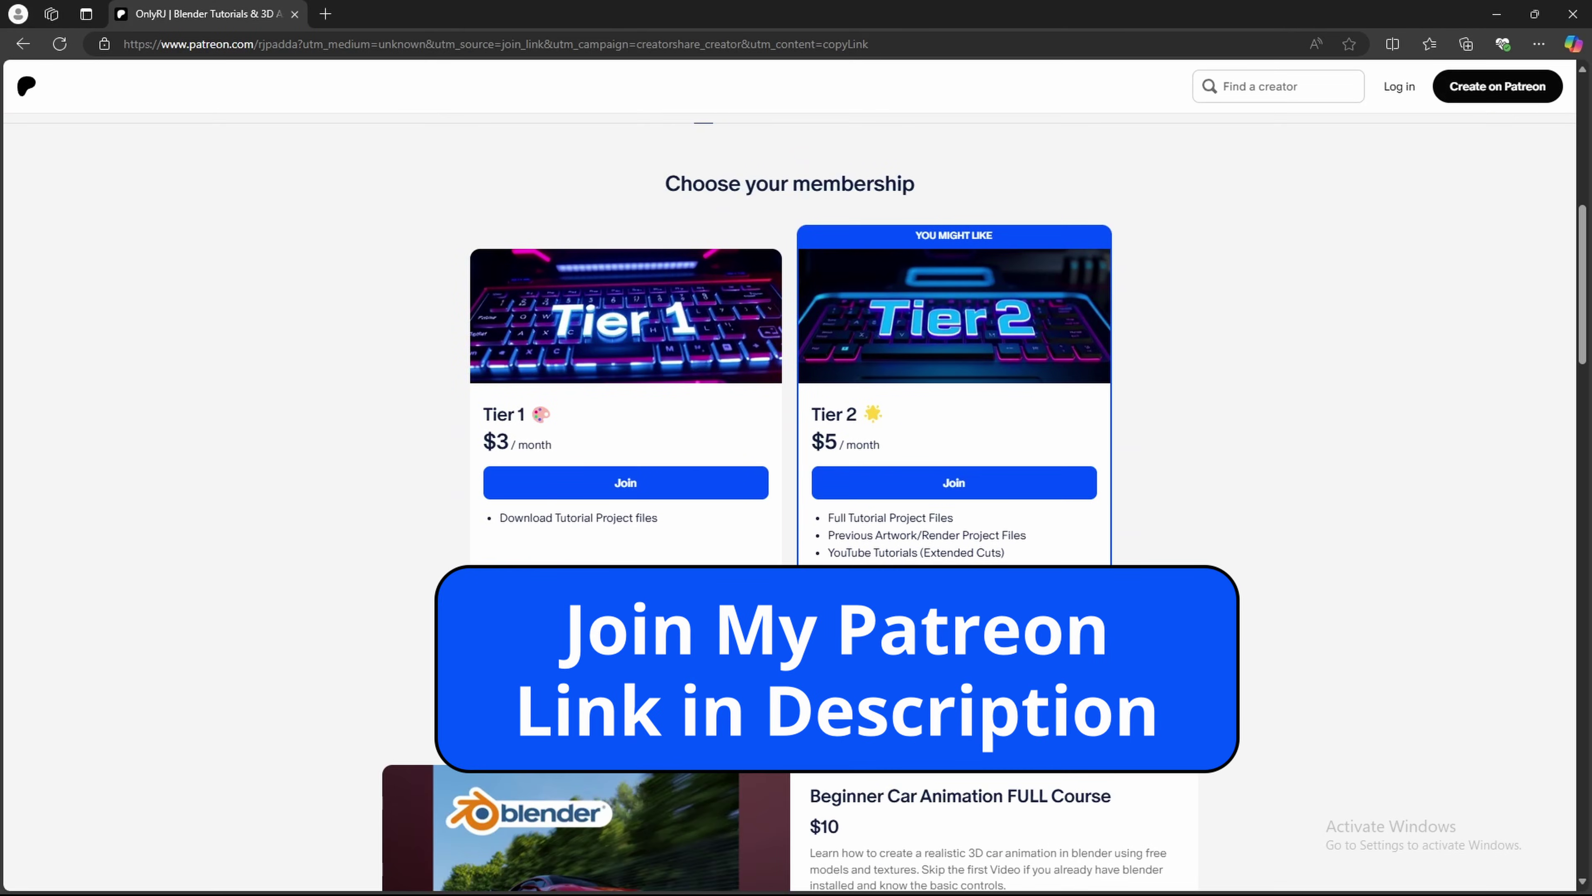